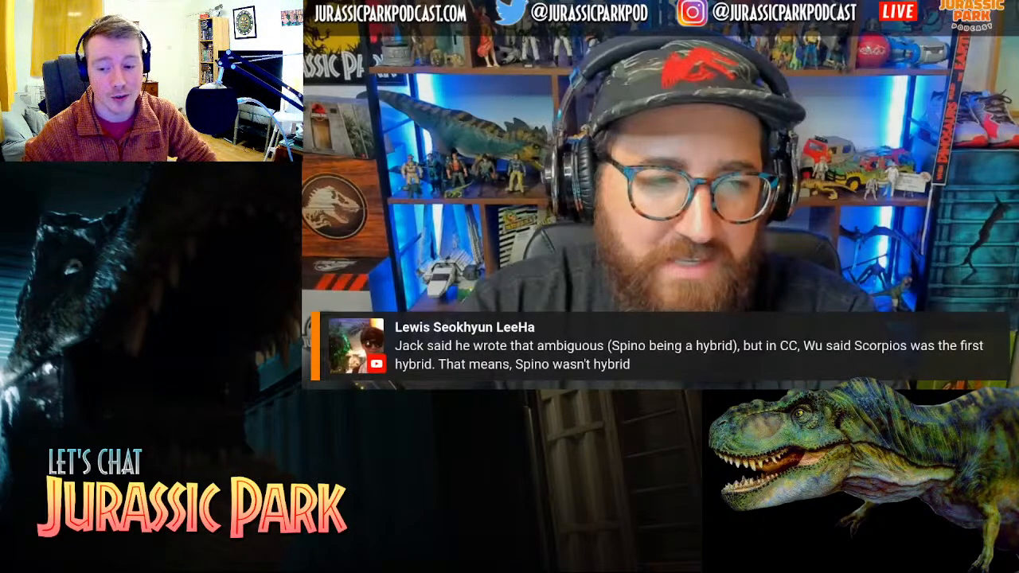
# Step: Play the video message through to its end with pauses for comments, leave full screen and close the player
pyautogui.click(661, 370)
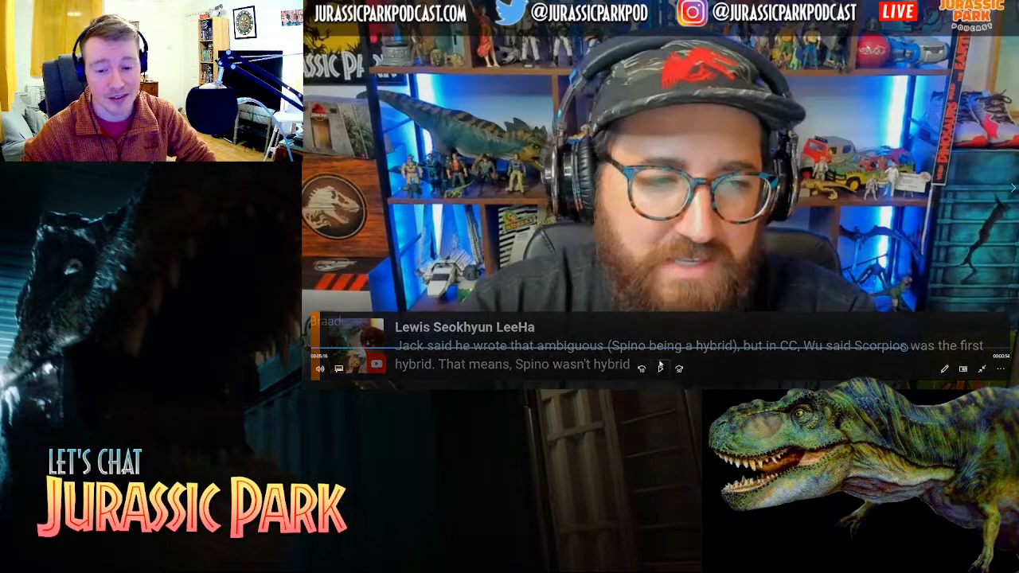
pyautogui.click(661, 370)
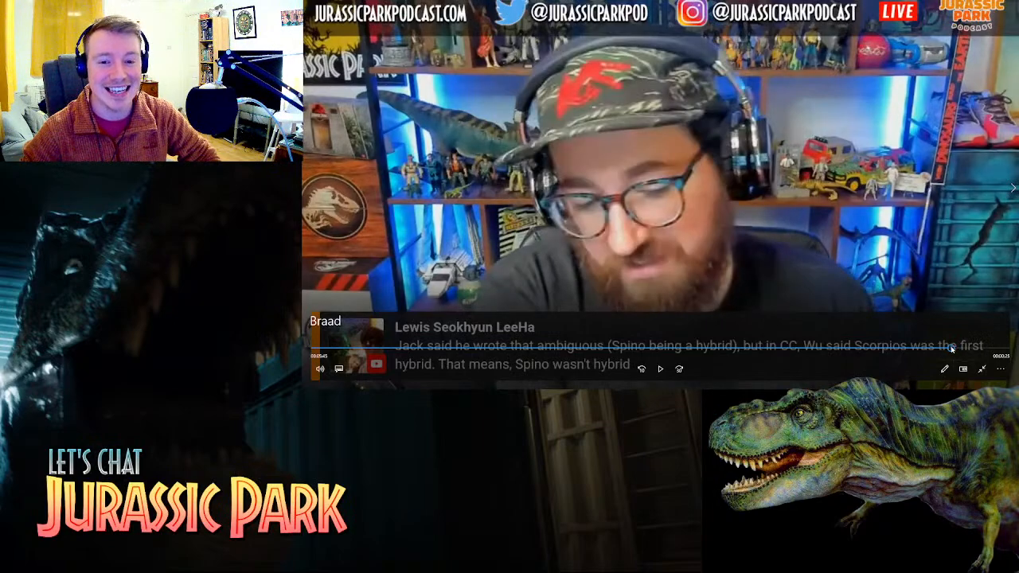
pyautogui.click(660, 369)
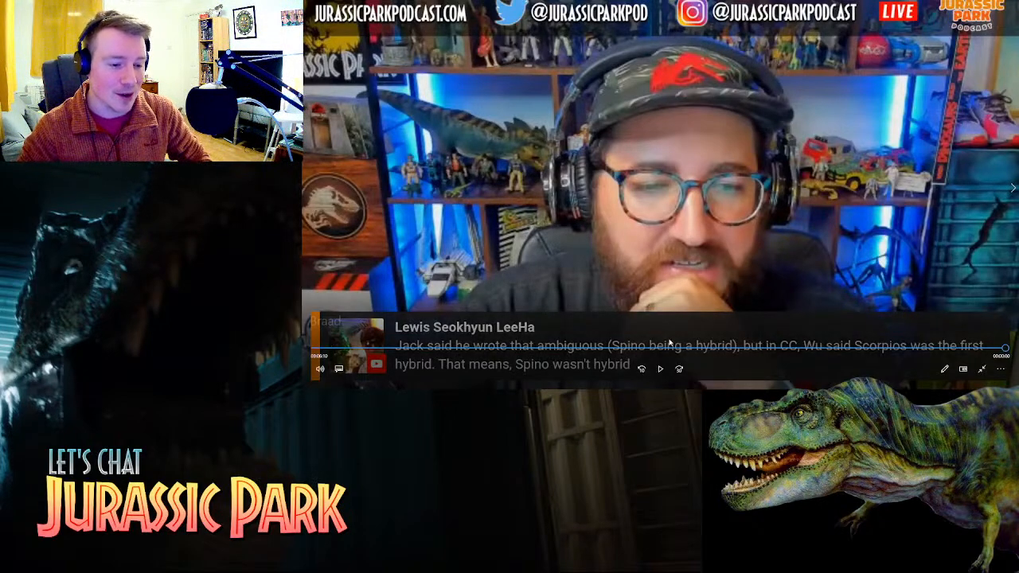
pyautogui.click(983, 369)
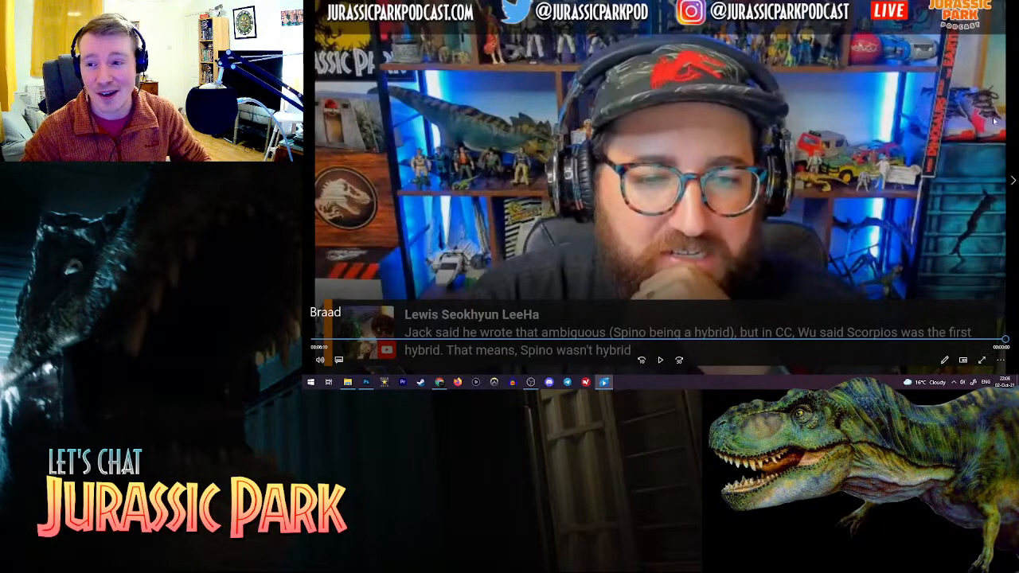
pyautogui.click(992, 1)
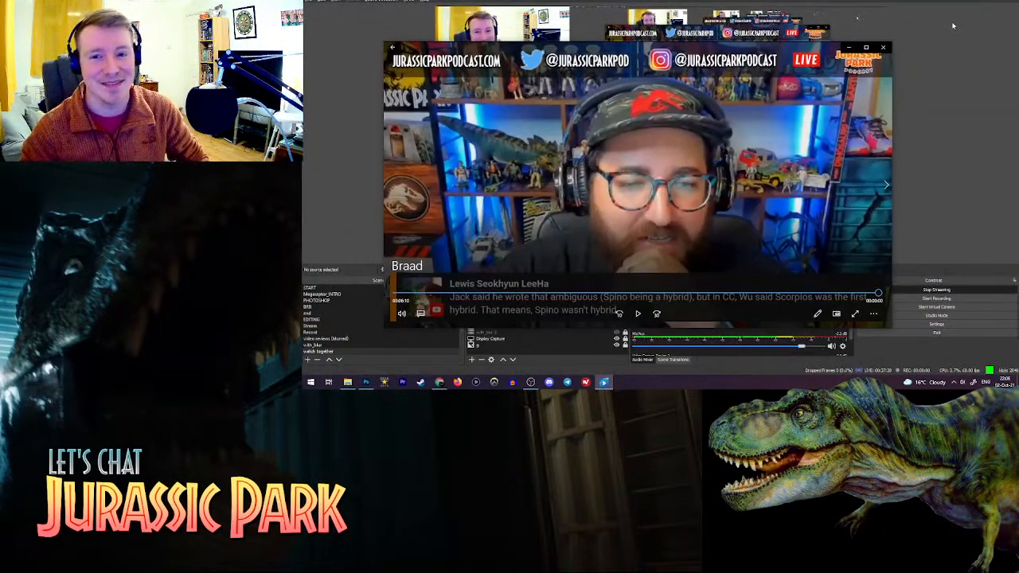
pyautogui.click(885, 50)
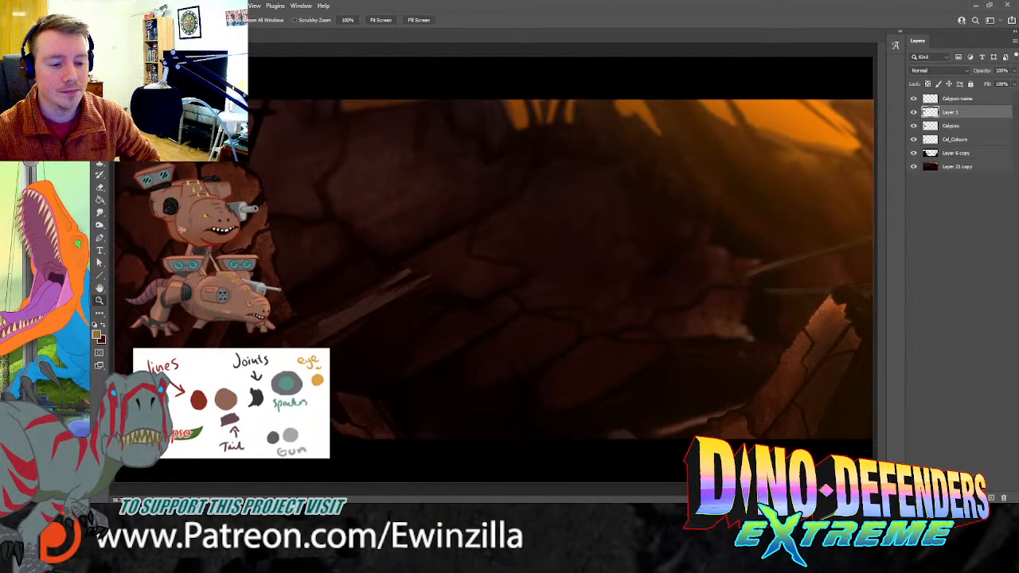
# Step: In Photoshop, create a new layer named Lines and place it directly below Layer 6 copy
pyautogui.click(294, 18)
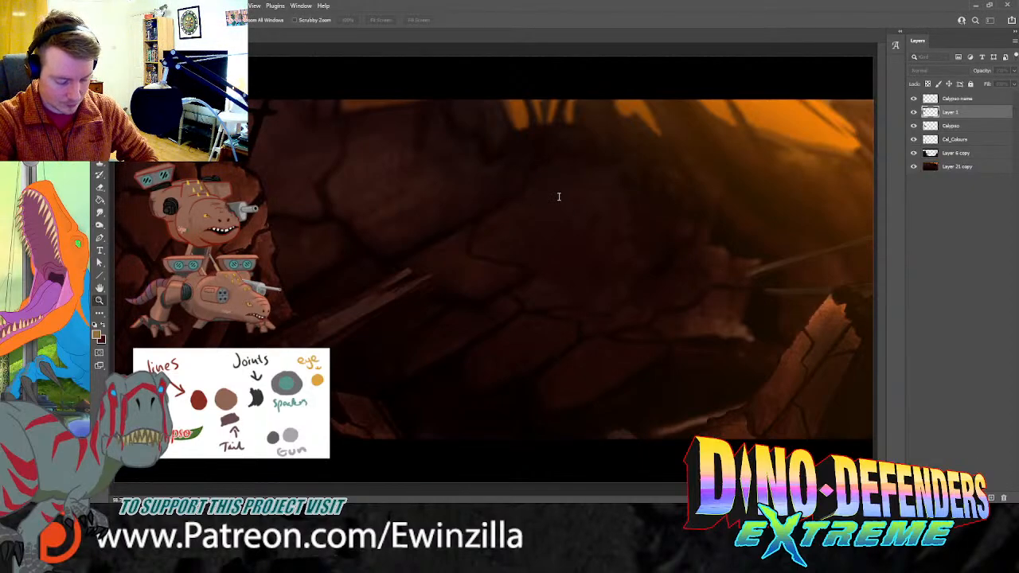
pyautogui.press('Return')
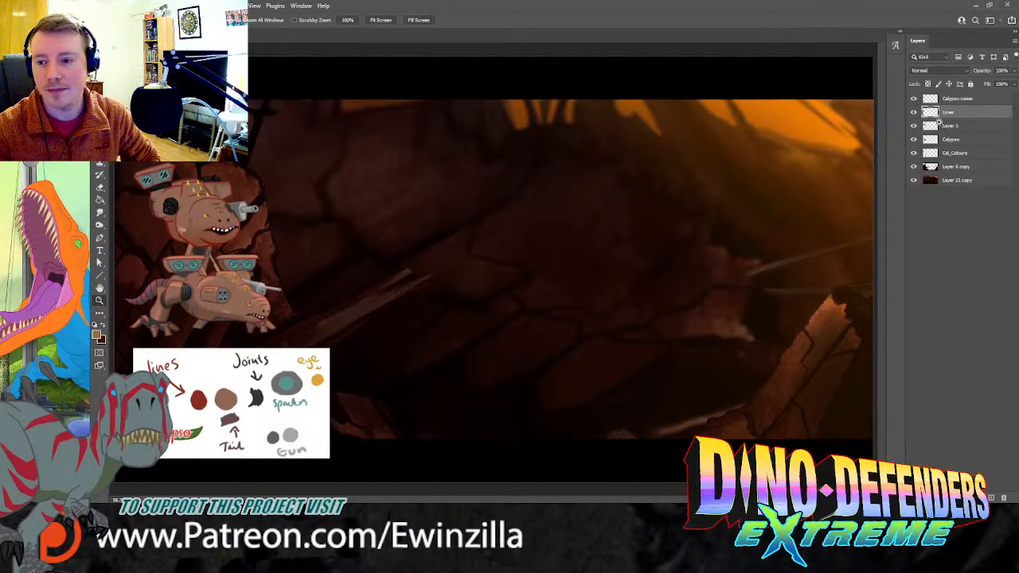
pyautogui.press('v')
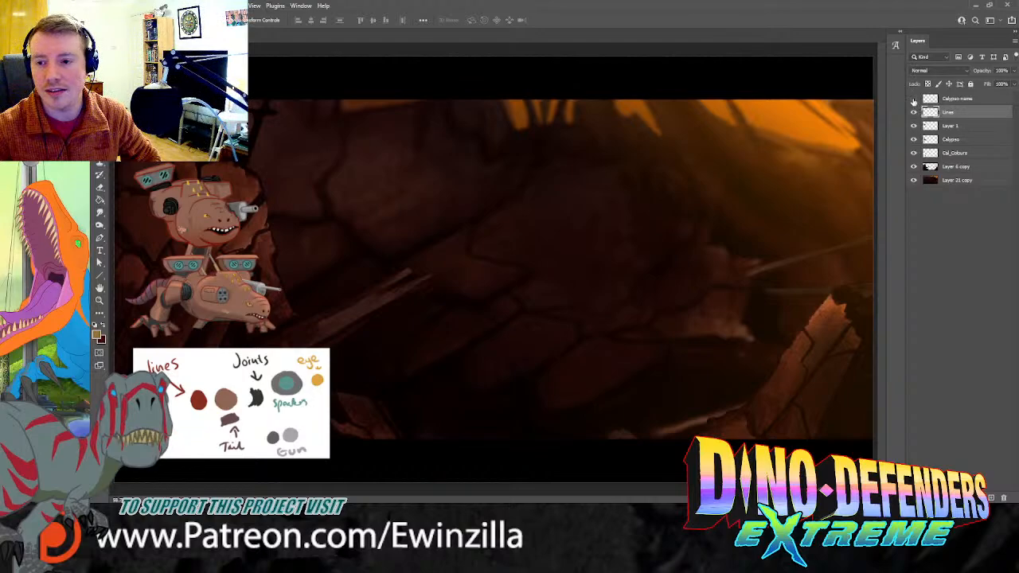
pyautogui.moveTo(950, 114); pyautogui.dragTo(940, 172)
# Step: Sample the red lines swatch from the colour reference and brush a nearly horizontal top edge for the box on the creature's back
pyautogui.press('i')
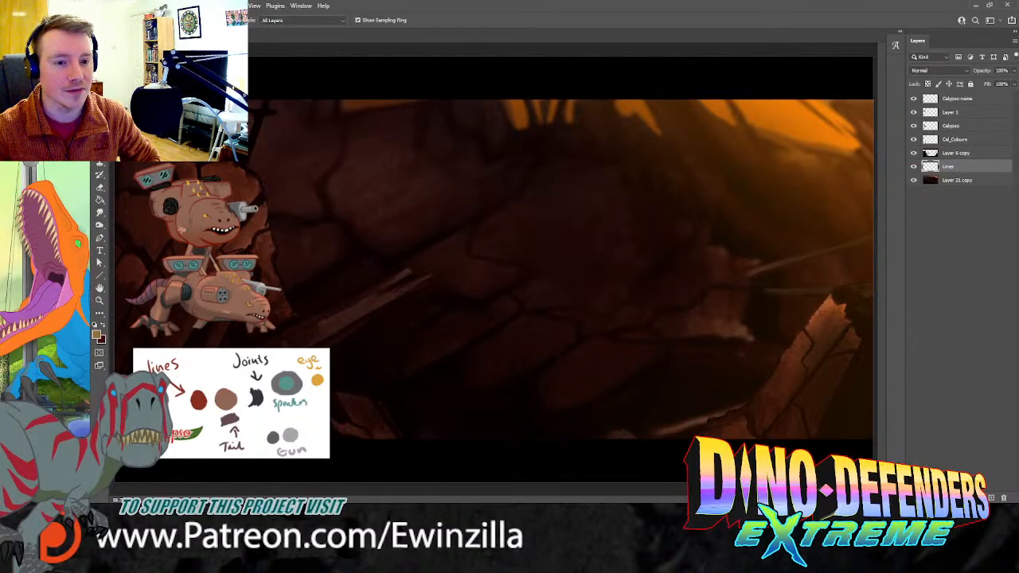
pyautogui.click(200, 400)
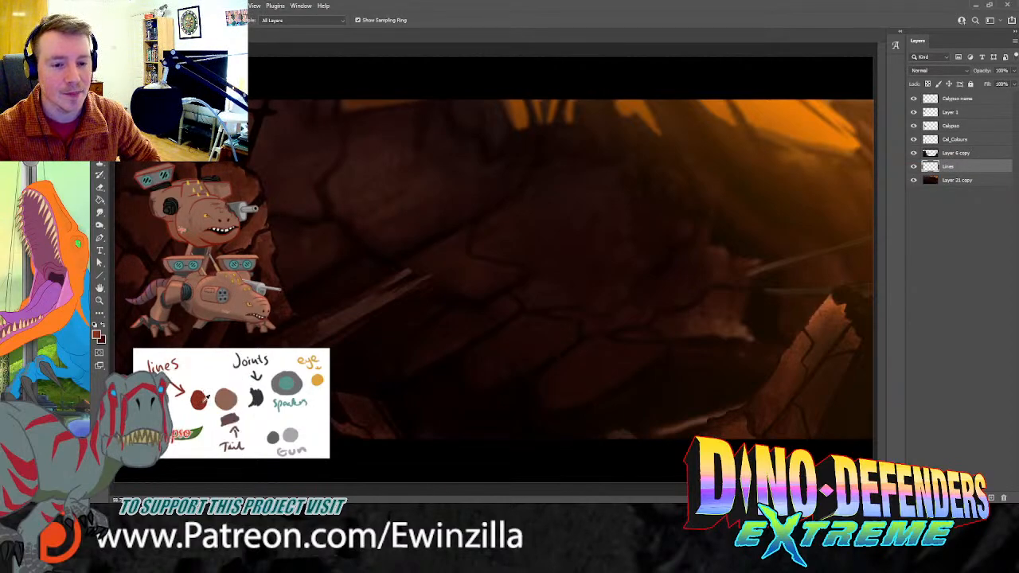
pyautogui.press('b')
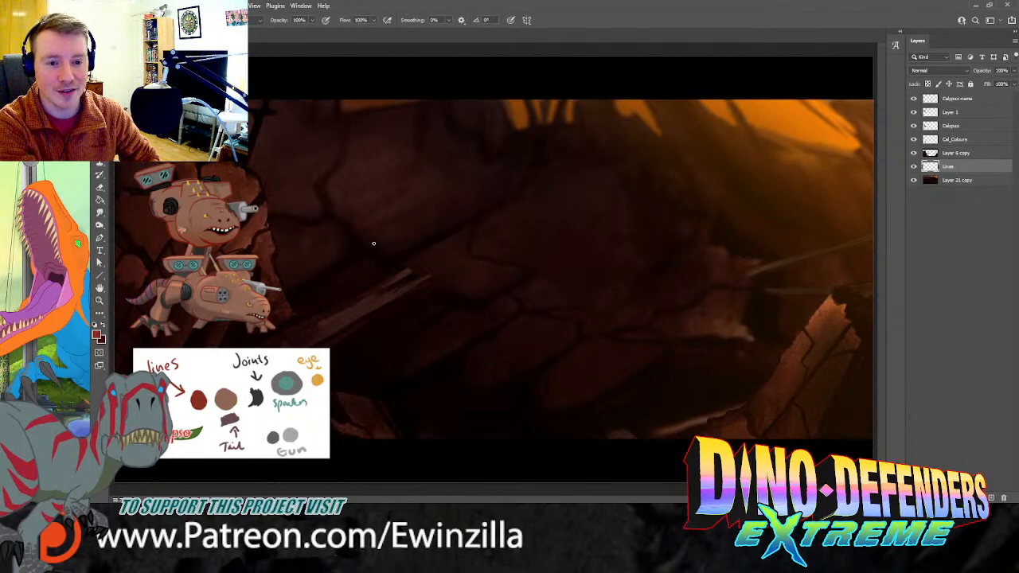
pyautogui.moveTo(416, 213)
pyautogui.mouseDown()
pyautogui.moveTo(472, 203)
pyautogui.moveTo(523, 220)
pyautogui.mouseUp()
pyautogui.hotkey('ctrl', 'z')
pyautogui.moveTo(411, 213)
pyautogui.mouseDown()
pyautogui.moveTo(466, 205)
pyautogui.moveTo(512, 214)
pyautogui.mouseUp()
pyautogui.hotkey('ctrl', 'z')
pyautogui.moveTo(407, 209)
pyautogui.mouseDown()
pyautogui.moveTo(479, 204)
pyautogui.moveTo(530, 215)
pyautogui.mouseUp()
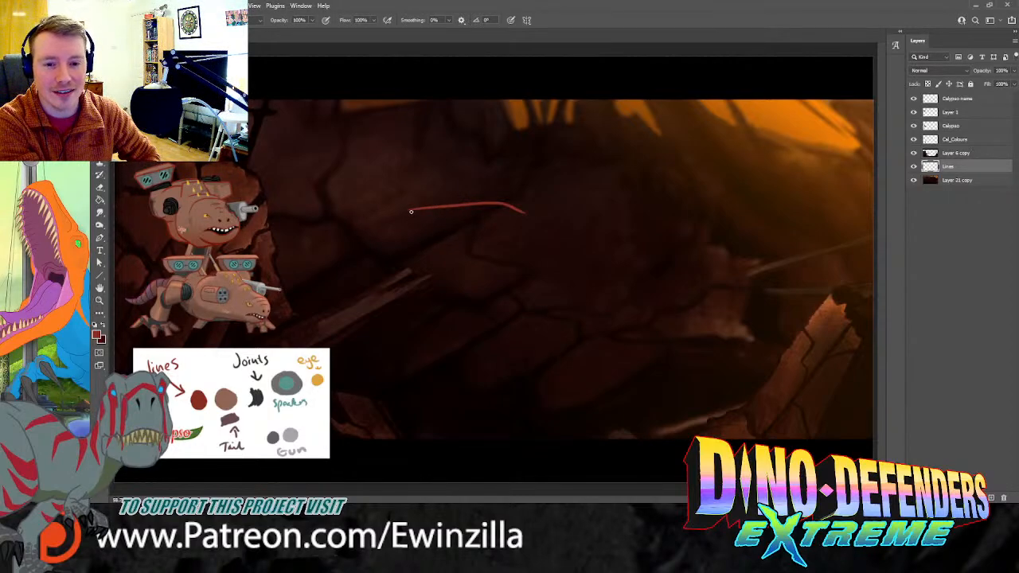
# Step: Brush the rear edge of the back-mounted box, curving down and inward from the rear end of its top line
pyautogui.moveTo(408, 212); pyautogui.dragTo(443, 242)
pyautogui.hotkey('ctrl', 'z')
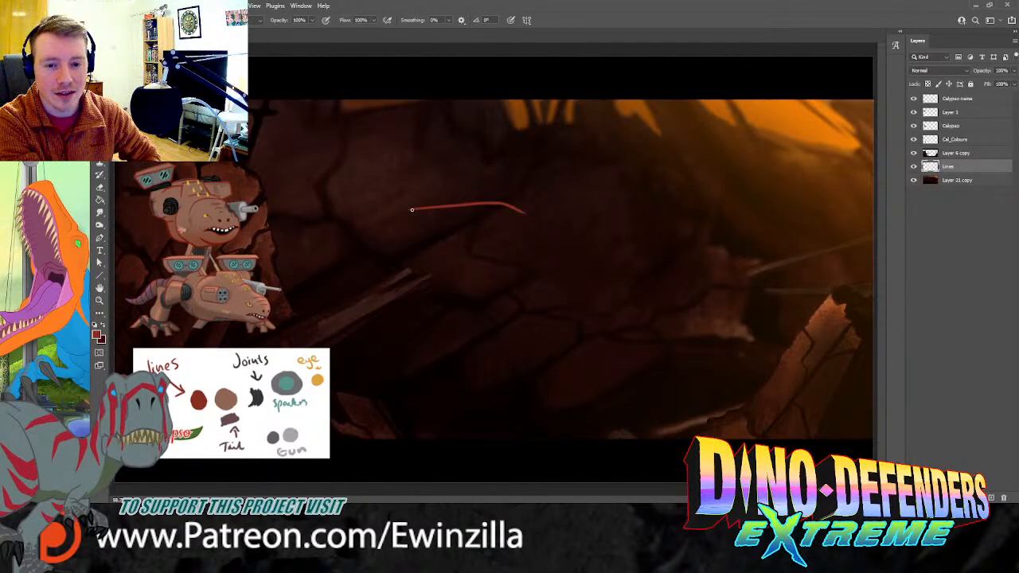
pyautogui.moveTo(403, 211); pyautogui.dragTo(430, 245)
pyautogui.hotkey('ctrl', 'z')
pyautogui.moveTo(402, 210); pyautogui.dragTo(427, 256)
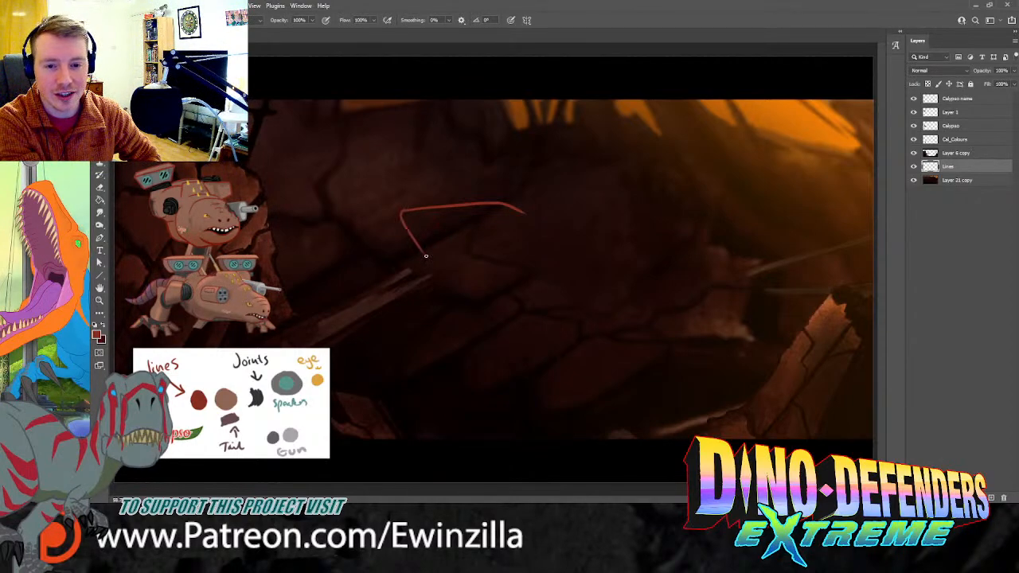
pyautogui.hotkey('ctrl', 'z')
pyautogui.moveTo(403, 210); pyautogui.dragTo(420, 261)
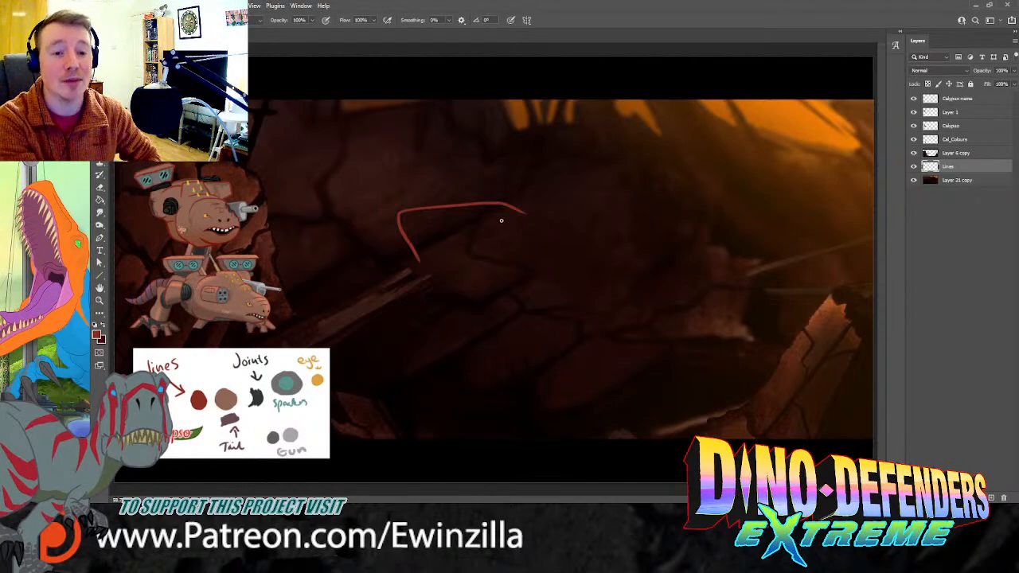
# Step: Extend the box's front edge down to the head and brush the head outline from brow around the snout to the lower jaw
pyautogui.moveTo(505, 204); pyautogui.dragTo(531, 231)
pyautogui.hotkey('ctrl', 'z')
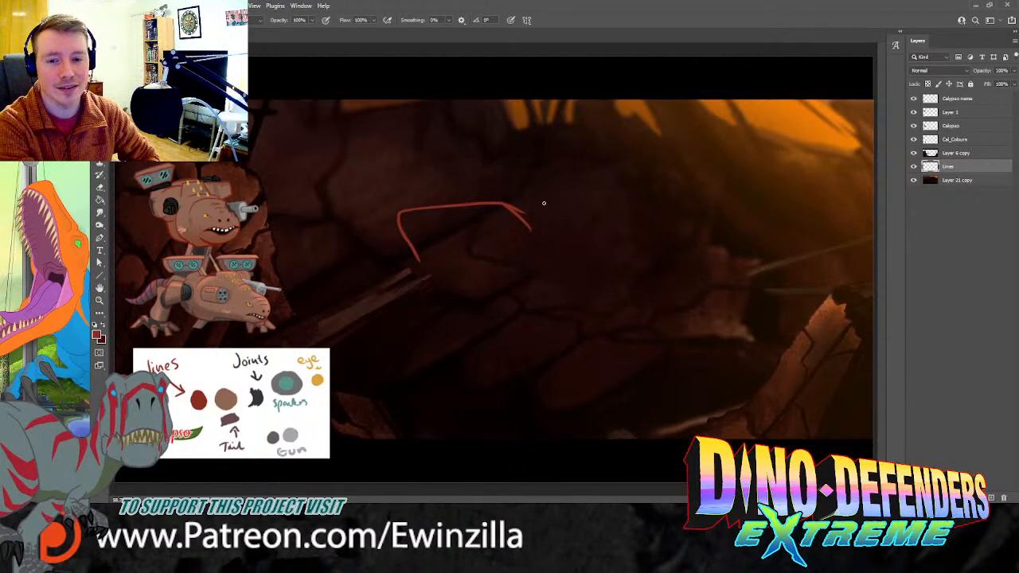
pyautogui.hotkey('ctrl', 'z')
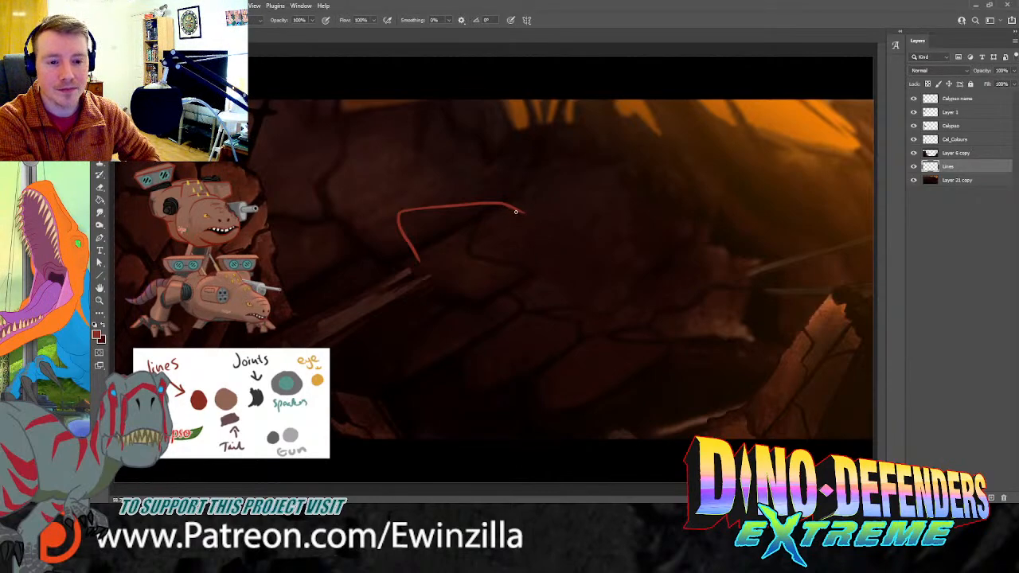
pyautogui.moveTo(518, 211)
pyautogui.mouseDown()
pyautogui.moveTo(544, 227)
pyautogui.moveTo(537, 232)
pyautogui.moveTo(596, 229)
pyautogui.mouseUp()
pyautogui.hotkey('ctrl', 'z')
pyautogui.hotkey('ctrl', 'z')
pyautogui.moveTo(512, 241)
pyautogui.mouseDown()
pyautogui.moveTo(559, 226)
pyautogui.moveTo(618, 236)
pyautogui.moveTo(597, 240)
pyautogui.moveTo(726, 221)
pyautogui.moveTo(770, 253)
pyautogui.moveTo(774, 283)
pyautogui.moveTo(759, 321)
pyautogui.moveTo(724, 355)
pyautogui.moveTo(608, 403)
pyautogui.moveTo(517, 416)
pyautogui.moveTo(474, 395)
pyautogui.moveTo(465, 371)
pyautogui.mouseUp()
# Step: Brush a second line just inside the lower jaw edge, running from the chin line back toward the throat
pyautogui.moveTo(633, 389); pyautogui.dragTo(556, 404)
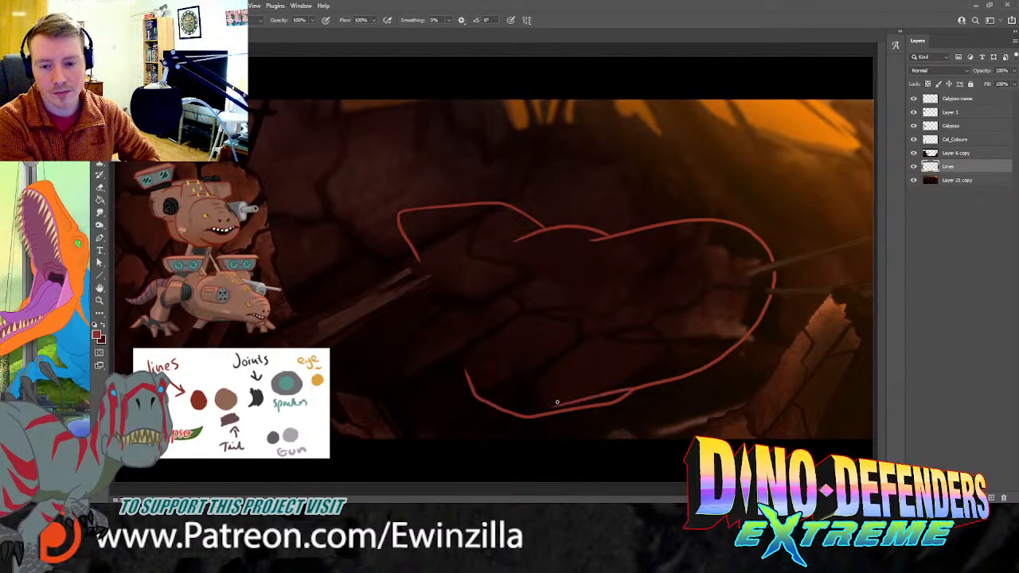
pyautogui.hotkey('ctrl', 'z')
pyautogui.moveTo(634, 389); pyautogui.dragTo(530, 416)
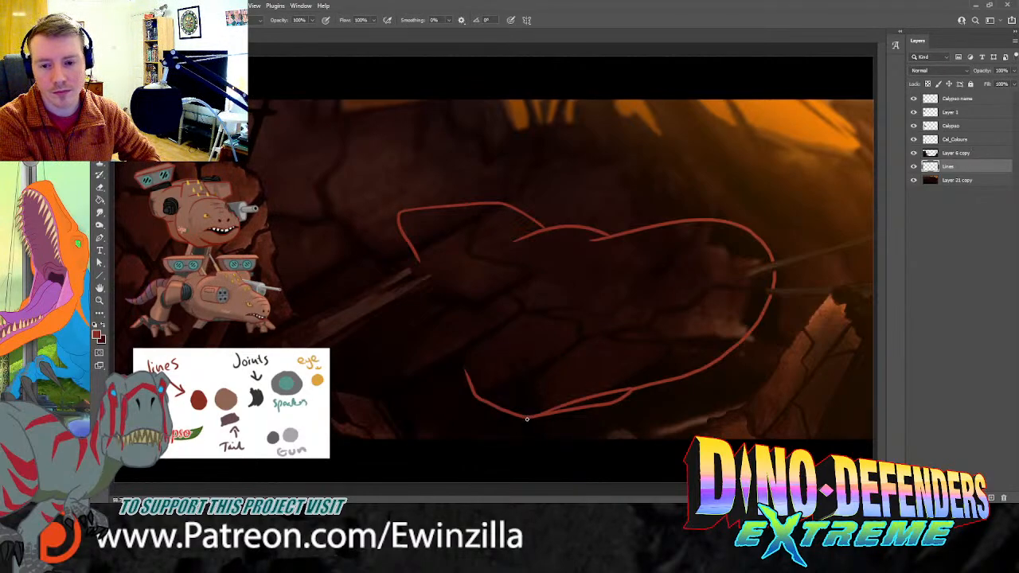
pyautogui.hotkey('ctrl', 'z')
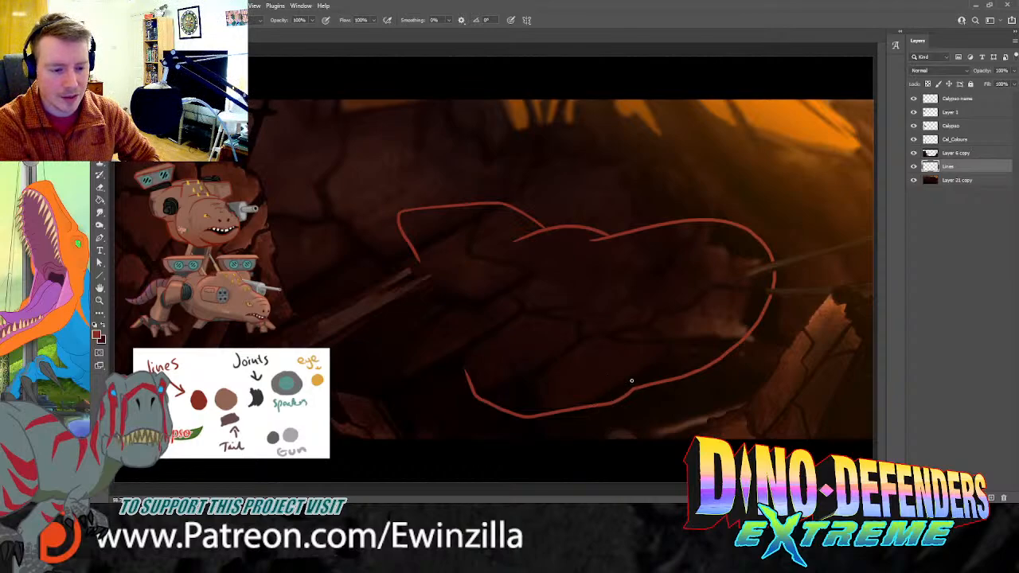
pyautogui.moveTo(634, 389); pyautogui.dragTo(547, 407)
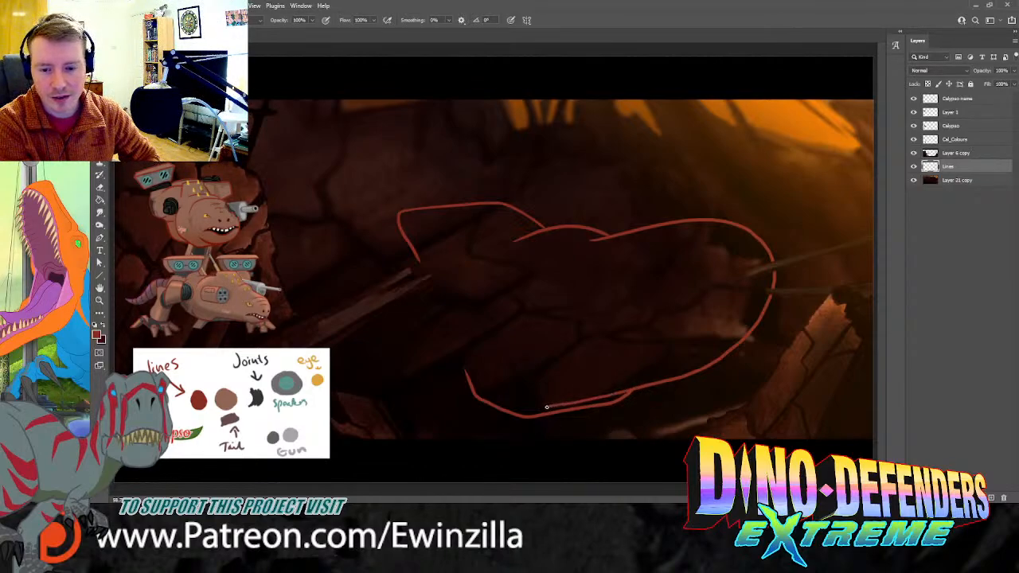
pyautogui.hotkey('ctrl', 'z')
pyautogui.moveTo(637, 389); pyautogui.dragTo(513, 411)
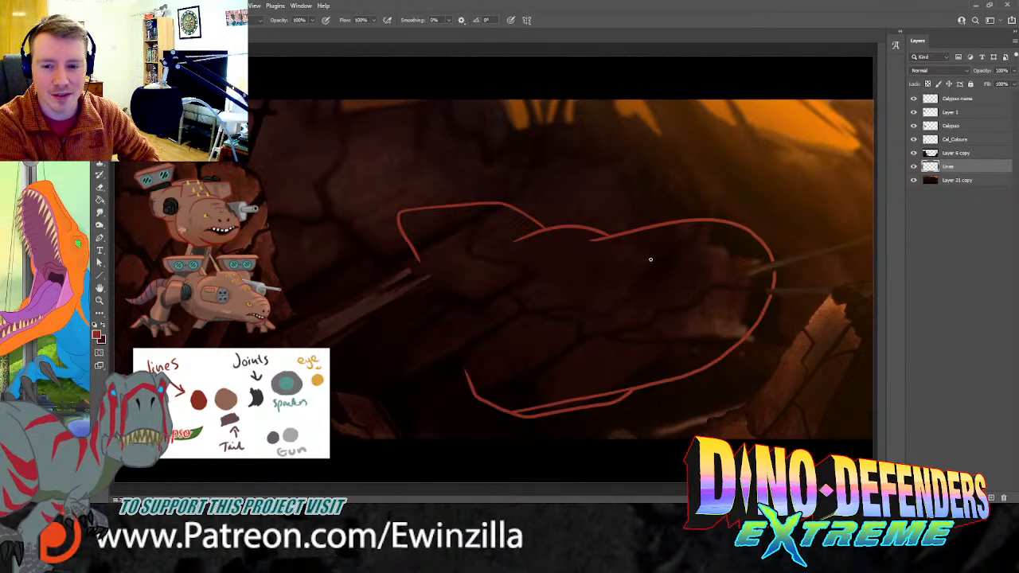
# Step: Brush the facial details onto the head: an almond-shaped eye, a curved mouth and small nostril marks on the snout
pyautogui.moveTo(656, 258); pyautogui.dragTo(688, 266)
pyautogui.hotkey('ctrl', 'z')
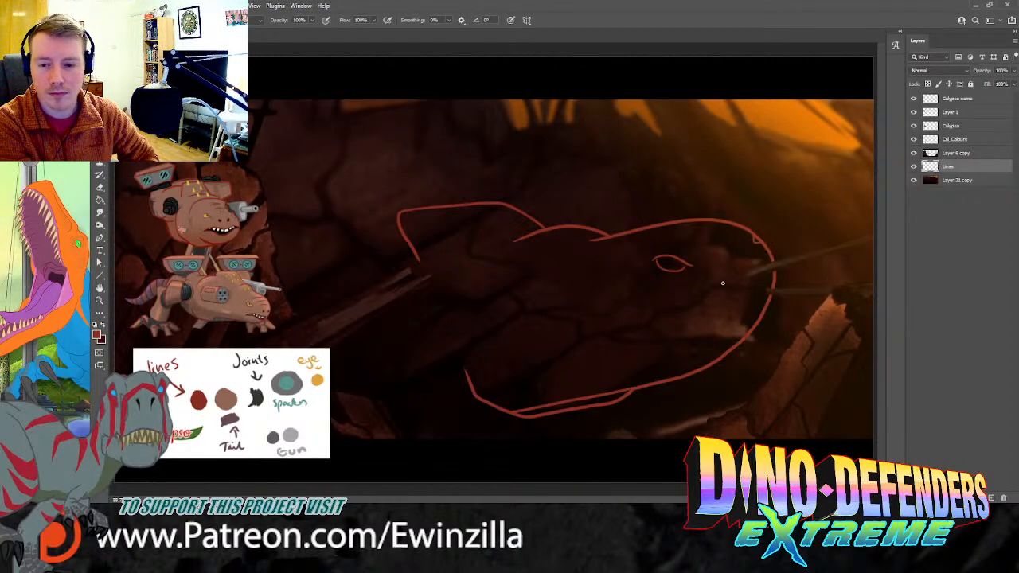
pyautogui.moveTo(665, 324)
pyautogui.mouseDown()
pyautogui.moveTo(762, 278)
pyautogui.moveTo(701, 299)
pyautogui.moveTo(665, 327)
pyautogui.mouseUp()
pyautogui.hotkey('ctrl', 'z')
pyautogui.moveTo(774, 275)
pyautogui.mouseDown()
pyautogui.moveTo(683, 306)
pyautogui.moveTo(659, 327)
pyautogui.moveTo(726, 318)
pyautogui.moveTo(770, 296)
pyautogui.mouseUp()
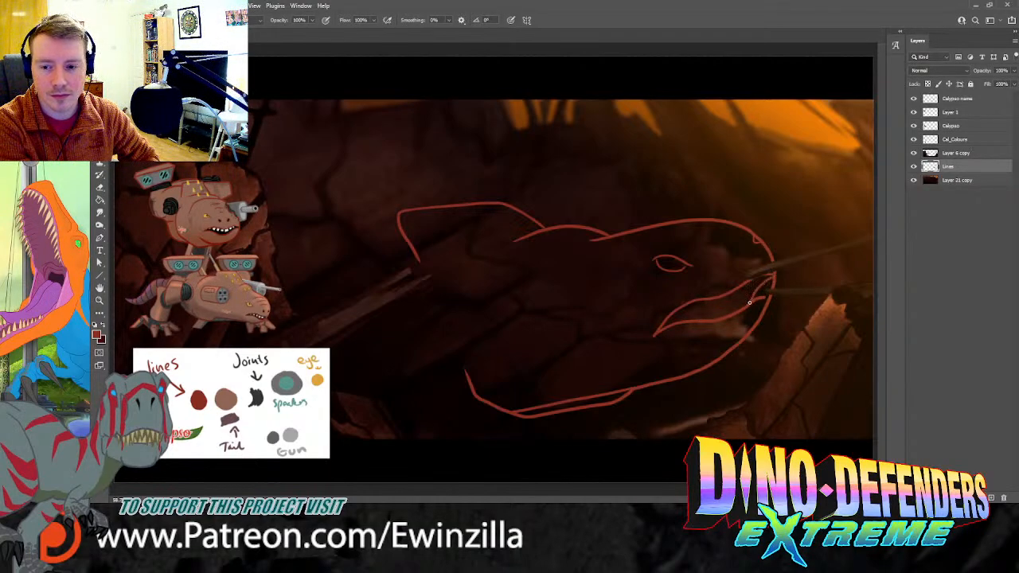
pyautogui.hotkey('ctrl', 'z')
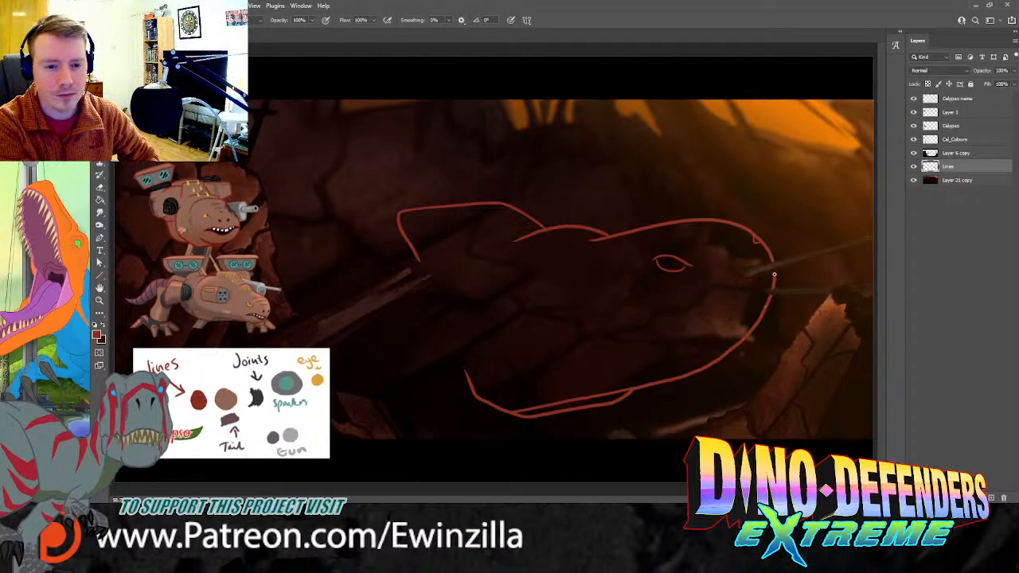
pyautogui.moveTo(774, 274)
pyautogui.mouseDown()
pyautogui.moveTo(689, 302)
pyautogui.moveTo(666, 327)
pyautogui.moveTo(740, 314)
pyautogui.moveTo(773, 277)
pyautogui.mouseUp()
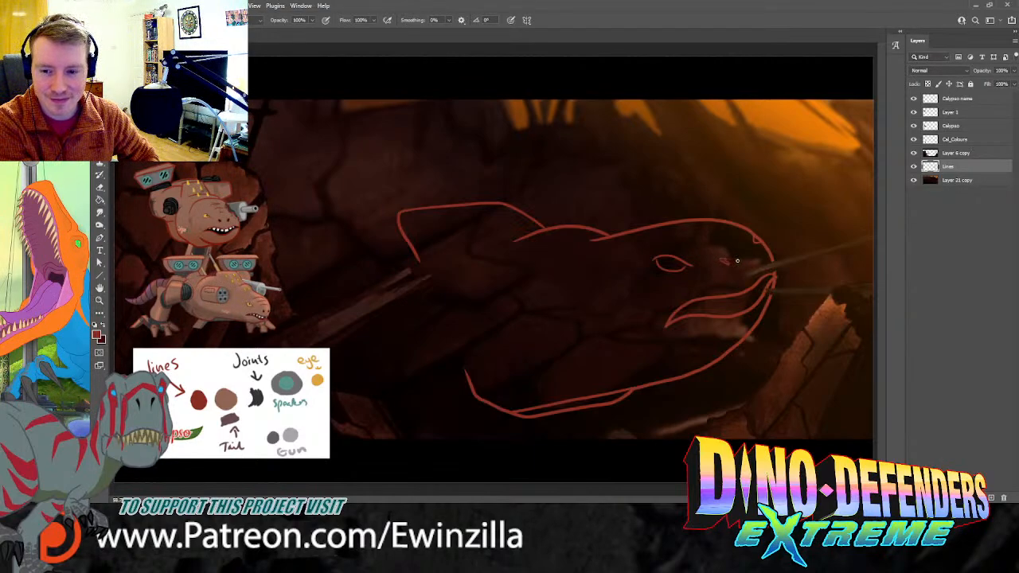
pyautogui.moveTo(722, 260); pyautogui.dragTo(731, 264)
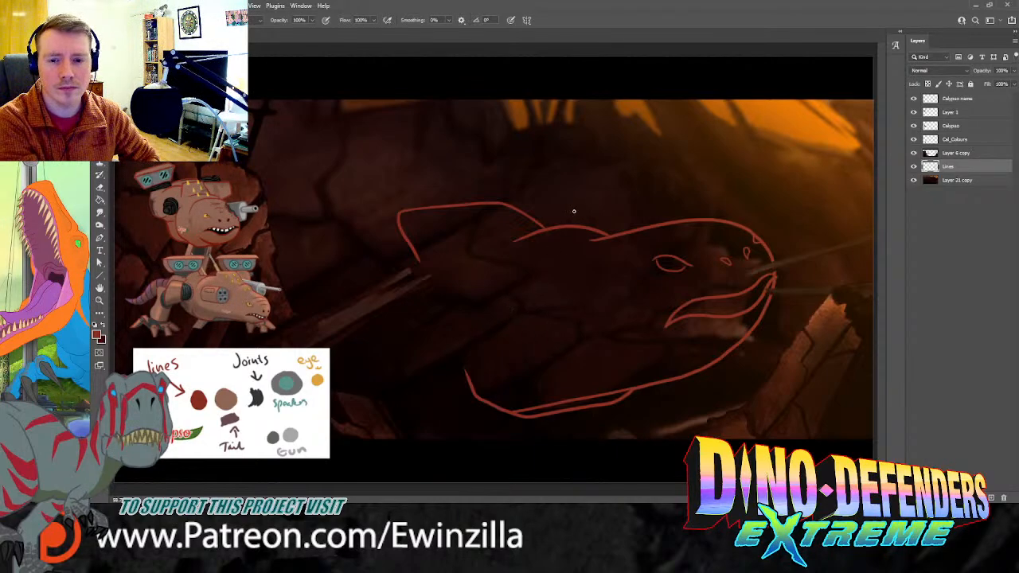
# Step: Brush the second box outline behind the brow and move the whole line drawing left and slightly up
pyautogui.moveTo(529, 215)
pyautogui.mouseDown()
pyautogui.moveTo(610, 209)
pyautogui.moveTo(618, 224)
pyautogui.mouseUp()
pyautogui.moveTo(522, 210)
pyautogui.mouseDown()
pyautogui.moveTo(615, 196)
pyautogui.moveTo(623, 210)
pyautogui.moveTo(609, 237)
pyautogui.mouseUp()
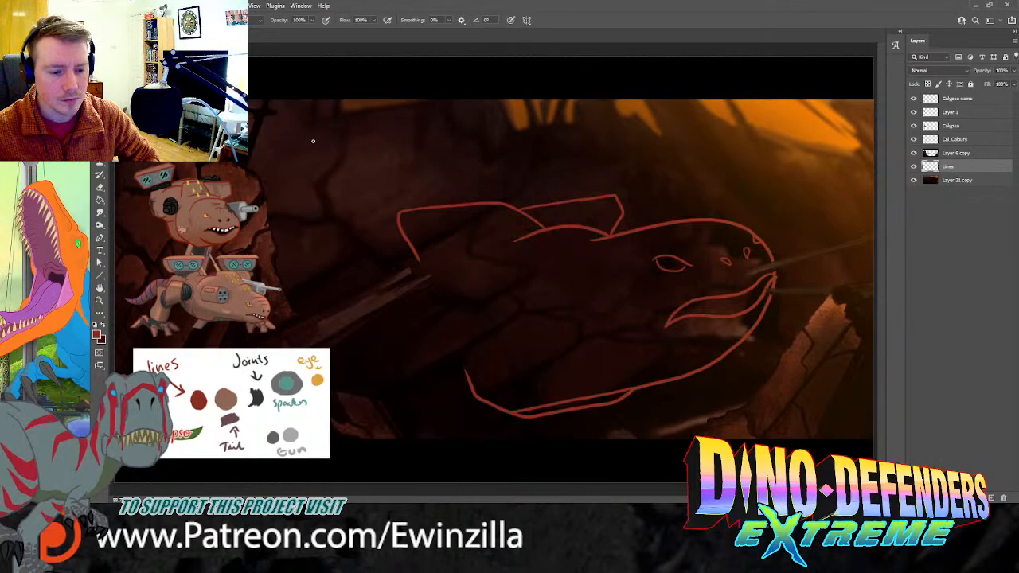
pyautogui.press('v')
pyautogui.moveTo(637, 276); pyautogui.dragTo(567, 261)
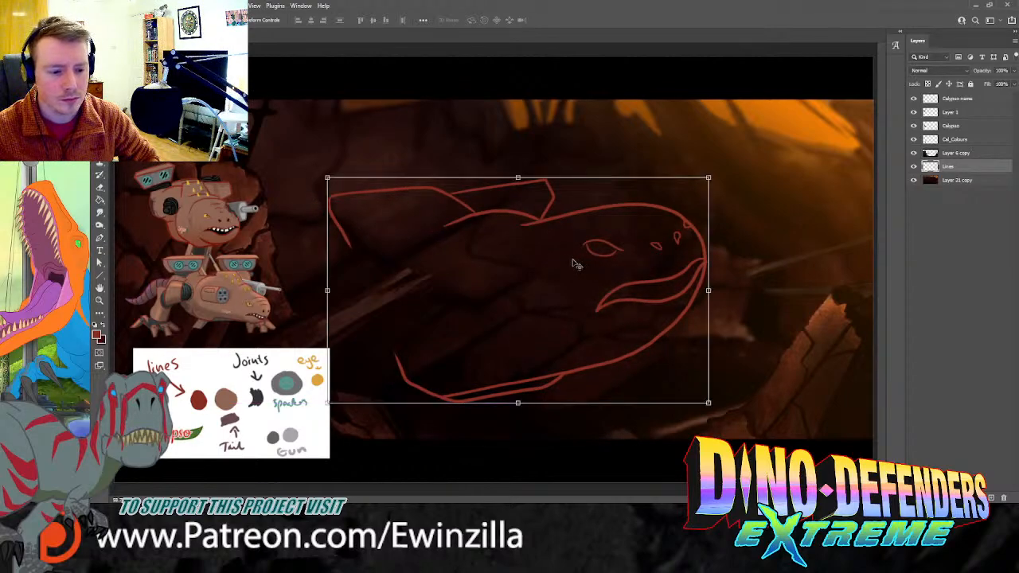
# Step: Brush the shoulder contour behind the first box, an arc sloping down to a point and a curve returning inward beneath it
pyautogui.press('b')
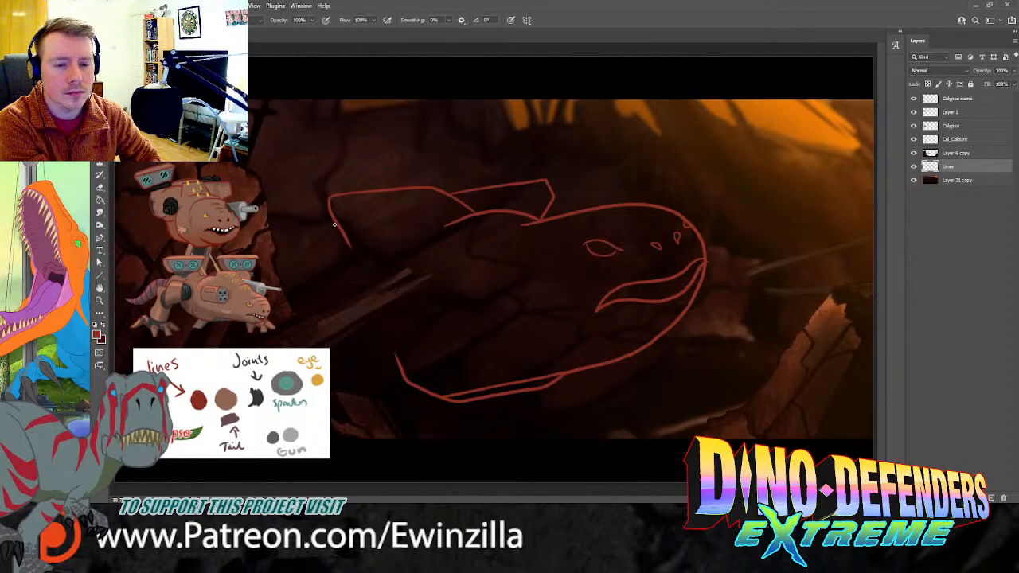
pyautogui.moveTo(333, 221); pyautogui.dragTo(284, 256)
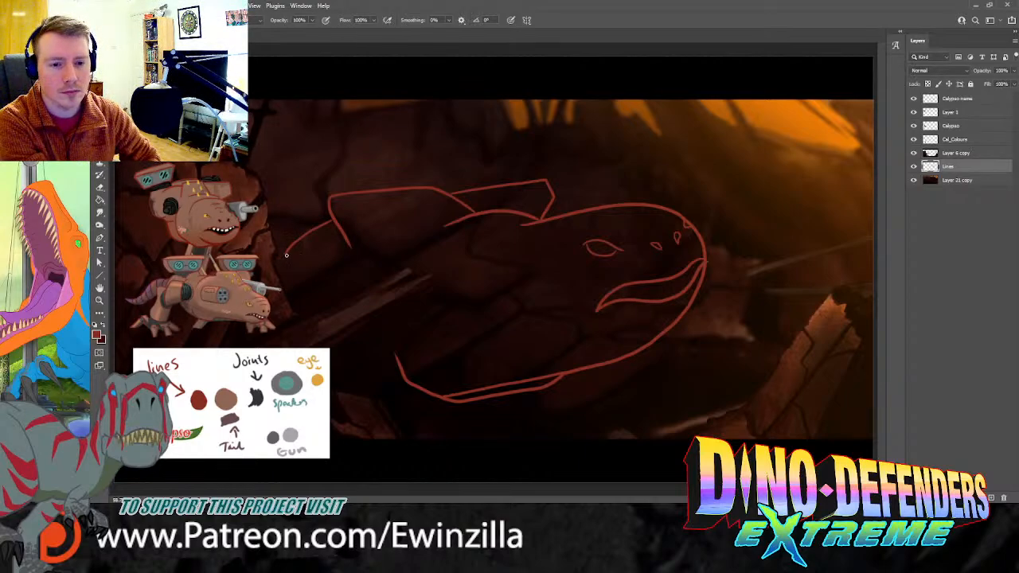
pyautogui.moveTo(286, 254); pyautogui.dragTo(328, 296)
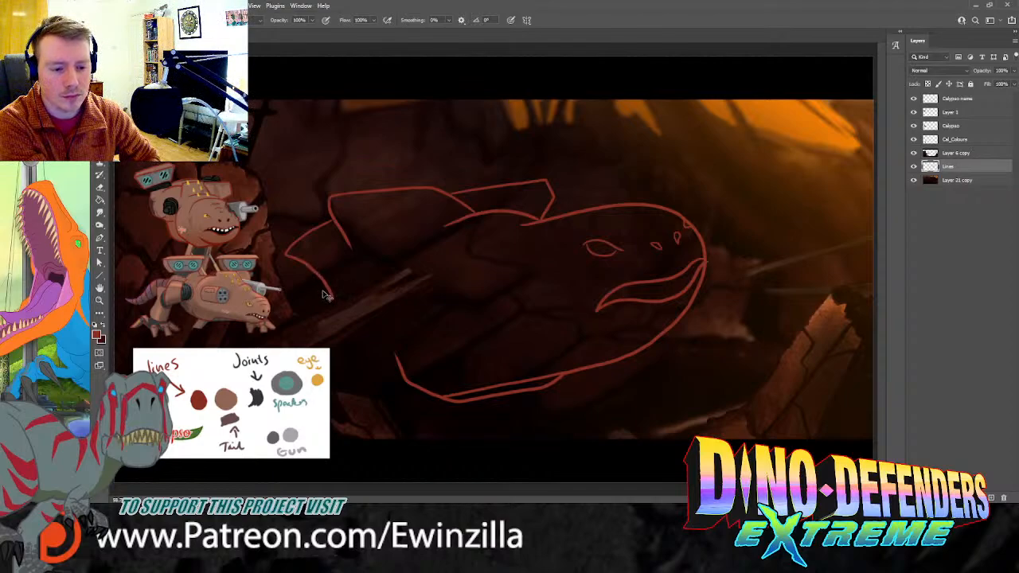
pyautogui.hotkey('ctrl', 'z')
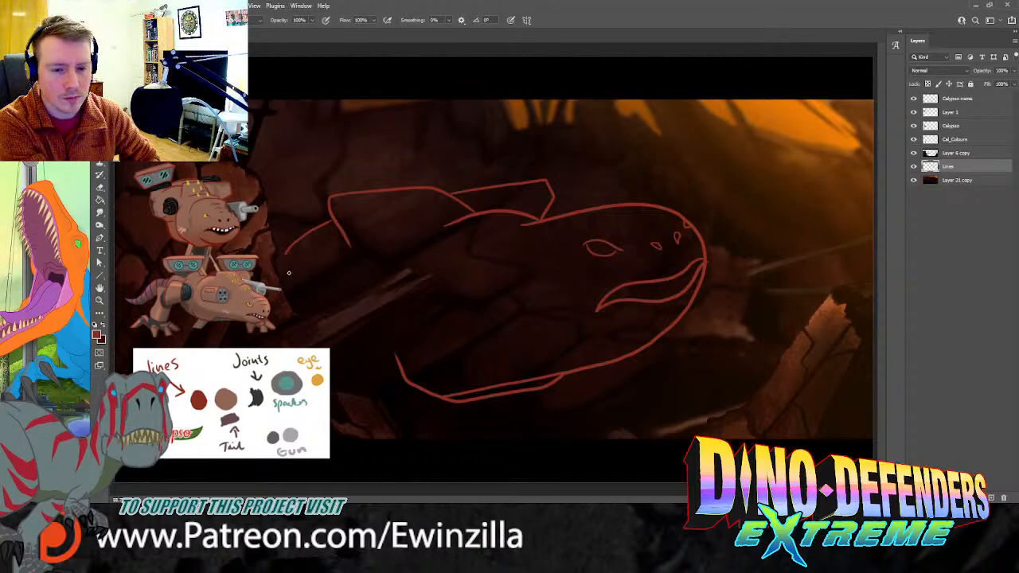
pyautogui.moveTo(287, 250)
pyautogui.mouseDown()
pyautogui.moveTo(281, 265)
pyautogui.moveTo(303, 263)
pyautogui.moveTo(343, 296)
pyautogui.mouseUp()
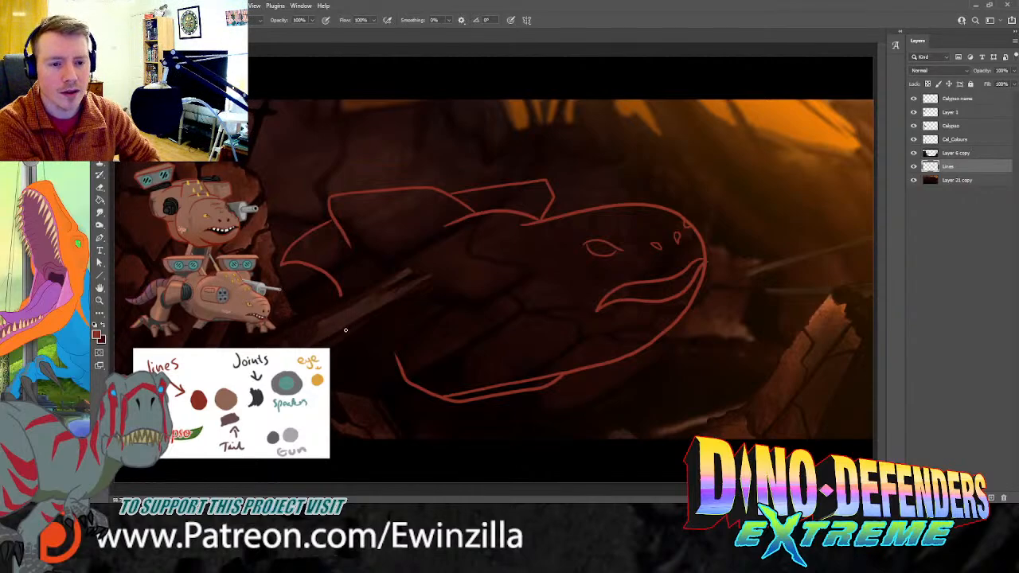
# Step: Brush a short horizontal line behind the throat, below the shoulder contour, undoing the strokes that drop from it
pyautogui.moveTo(342, 344)
pyautogui.mouseDown()
pyautogui.moveTo(376, 344)
pyautogui.moveTo(371, 361)
pyautogui.moveTo(387, 366)
pyautogui.moveTo(356, 353)
pyautogui.moveTo(401, 374)
pyautogui.mouseUp()
pyautogui.hotkey('ctrl', 'z')
pyautogui.moveTo(374, 346)
pyautogui.mouseDown()
pyautogui.moveTo(384, 359)
pyautogui.moveTo(363, 367)
pyautogui.moveTo(402, 375)
pyautogui.moveTo(356, 367)
pyautogui.moveTo(349, 347)
pyautogui.moveTo(358, 367)
pyautogui.moveTo(391, 371)
pyautogui.mouseUp()
pyautogui.hotkey('ctrl', 'z')
pyautogui.hotkey('ctrl', 'z')
pyautogui.hotkey('ctrl', 'z')
pyautogui.hotkey('ctrl', 'z')
pyautogui.hotkey('ctrl', 'z')
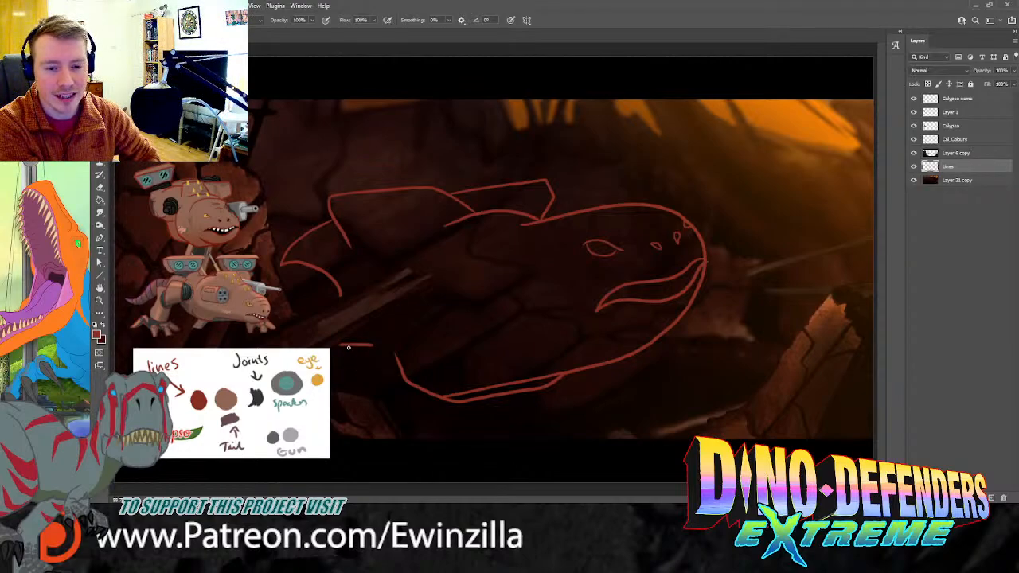
# Step: Brush an L-shaped line dropping from the short horizontal stroke and running across to the back of the throat
pyautogui.moveTo(348, 345)
pyautogui.mouseDown()
pyautogui.moveTo(360, 371)
pyautogui.moveTo(400, 376)
pyautogui.mouseUp()
pyautogui.hotkey('ctrl', 'z')
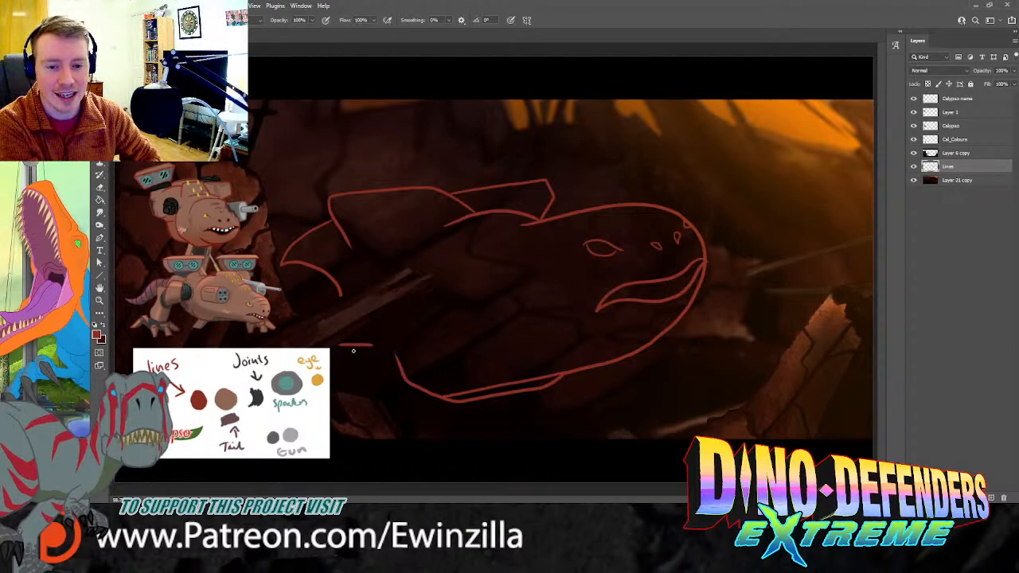
pyautogui.moveTo(349, 344)
pyautogui.mouseDown()
pyautogui.moveTo(357, 367)
pyautogui.moveTo(398, 372)
pyautogui.mouseUp()
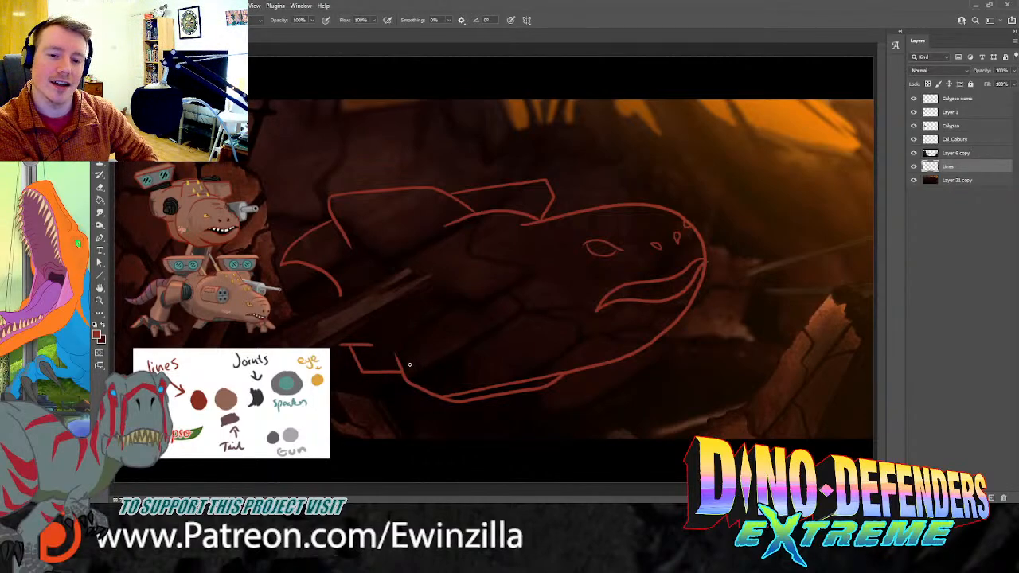
pyautogui.hotkey('ctrl', 'z')
pyautogui.moveTo(352, 344)
pyautogui.mouseDown()
pyautogui.moveTo(367, 368)
pyautogui.moveTo(396, 367)
pyautogui.mouseUp()
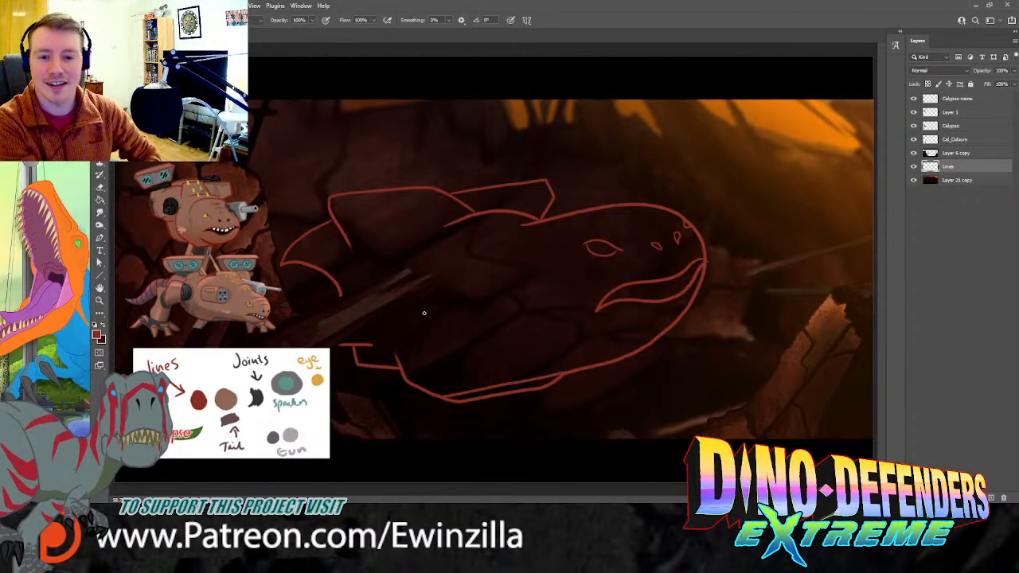
# Step: Brush a new diagonal rear edge from the first box's back corner and remove the old, steeper edge
pyautogui.moveTo(331, 195); pyautogui.dragTo(385, 248)
pyautogui.hotkey('ctrl', 'z')
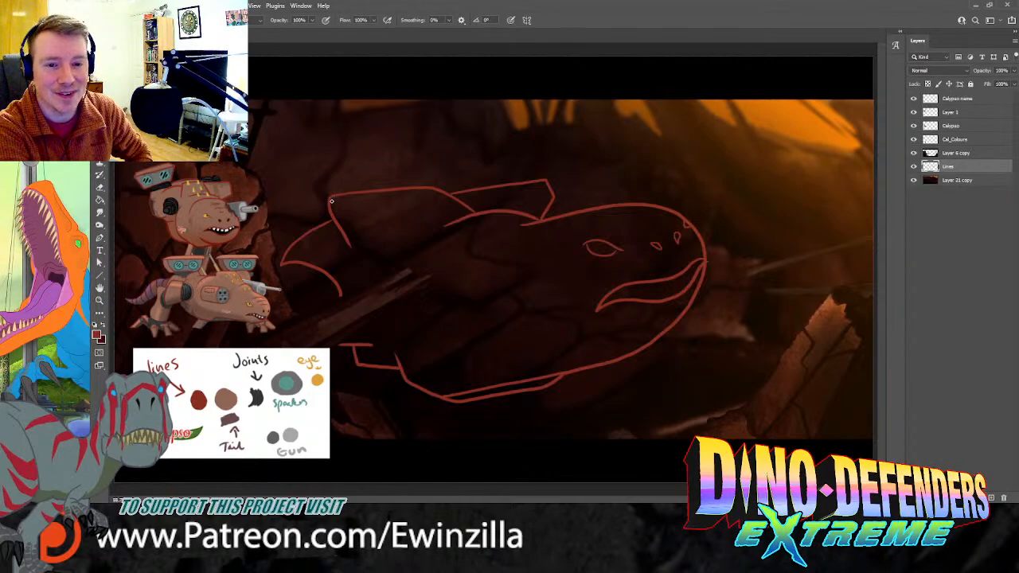
pyautogui.moveTo(331, 196); pyautogui.dragTo(375, 242)
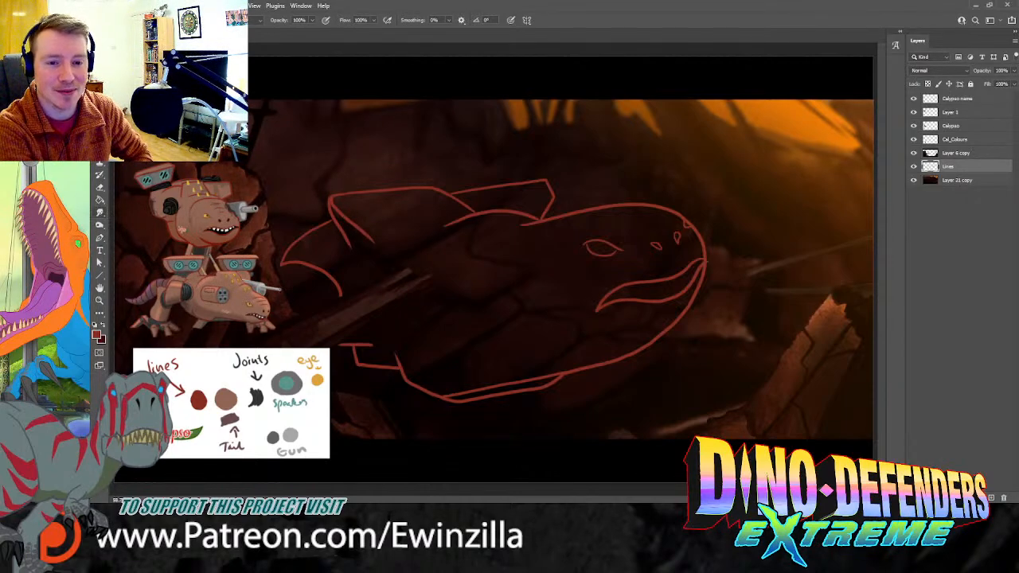
pyautogui.press('r')
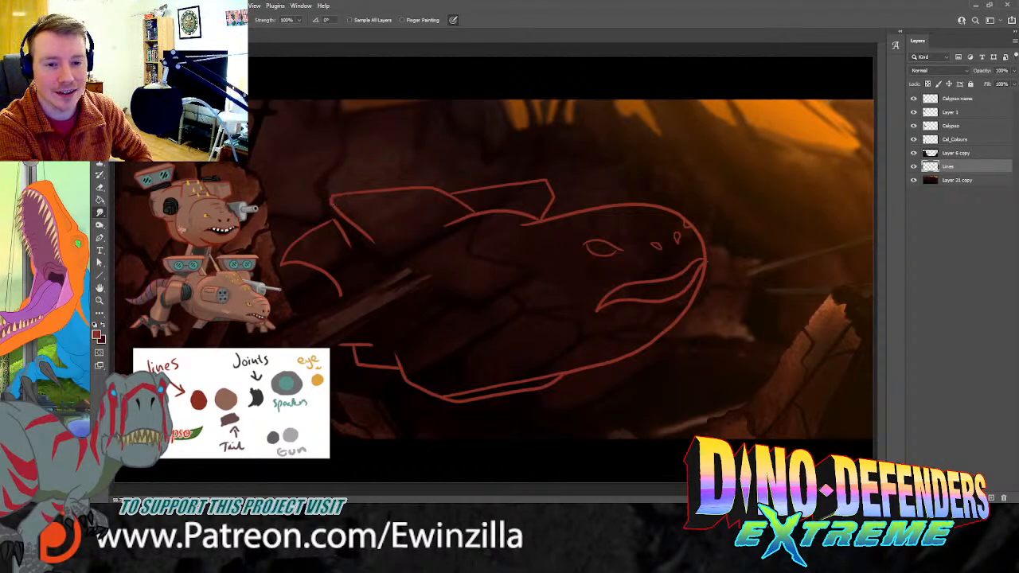
pyautogui.hotkey('ctrl', 'z')
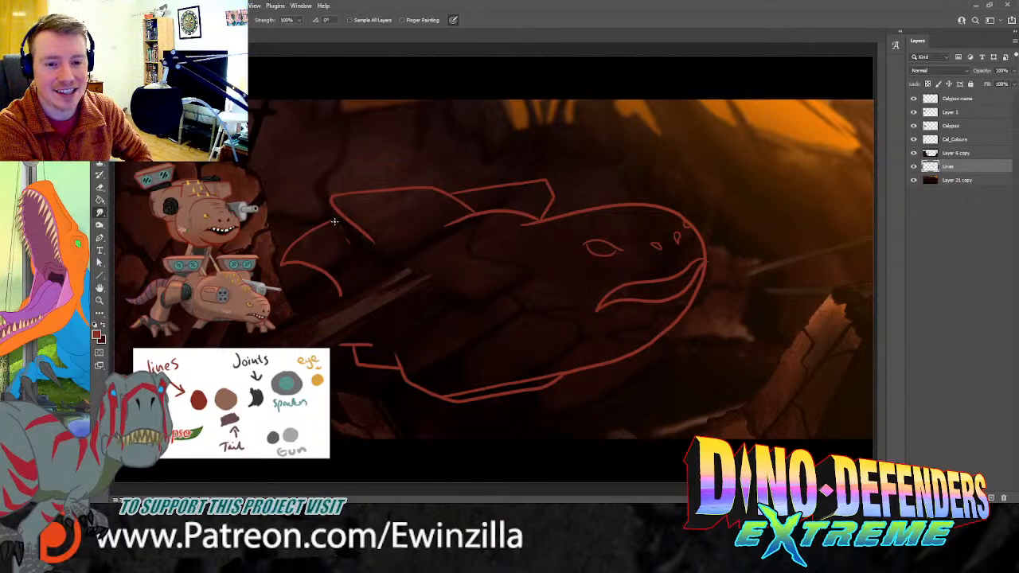
pyautogui.press('b')
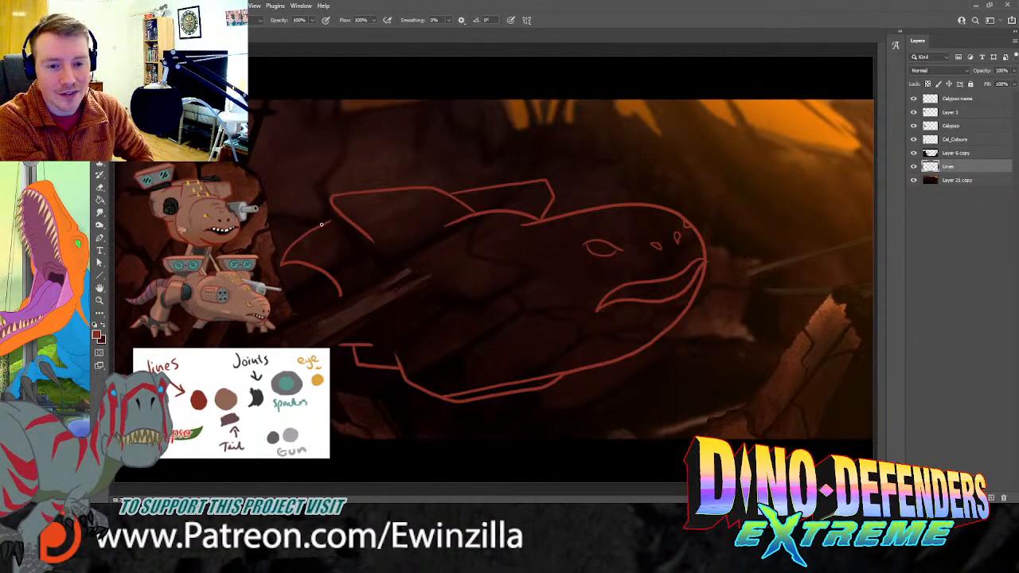
pyautogui.click(99, 212)
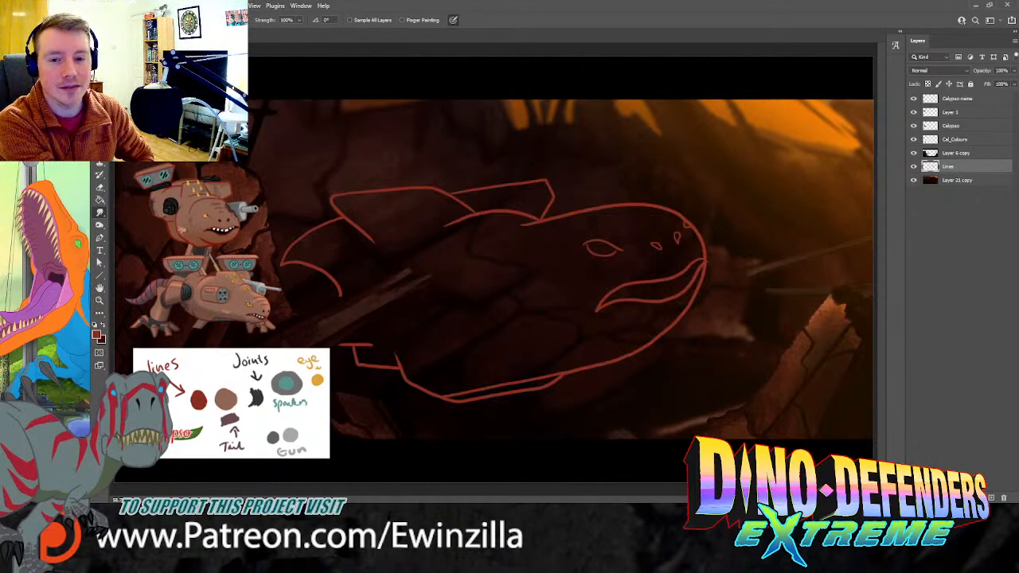
pyautogui.press('b')
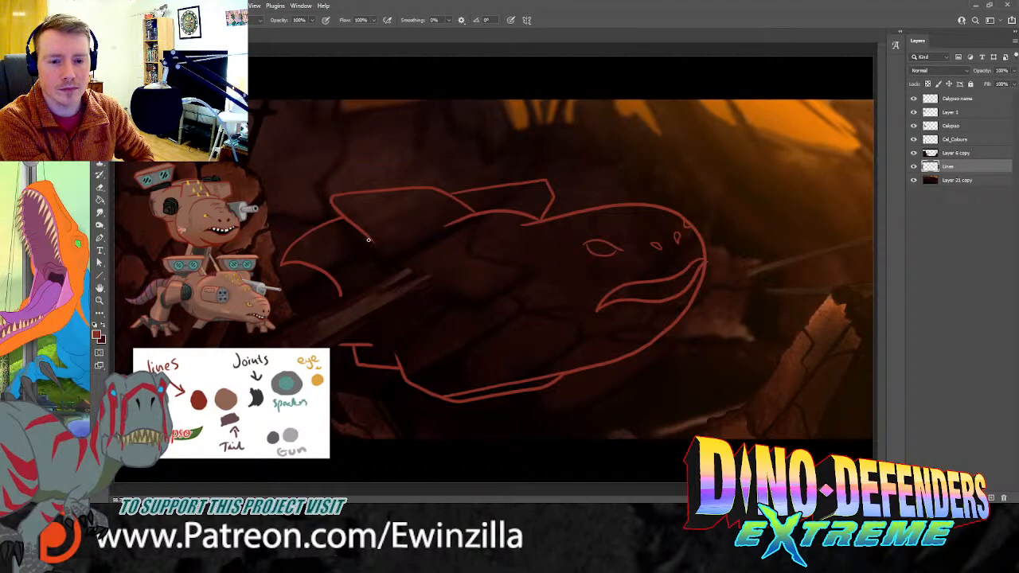
pyautogui.moveTo(370, 238); pyautogui.dragTo(285, 257)
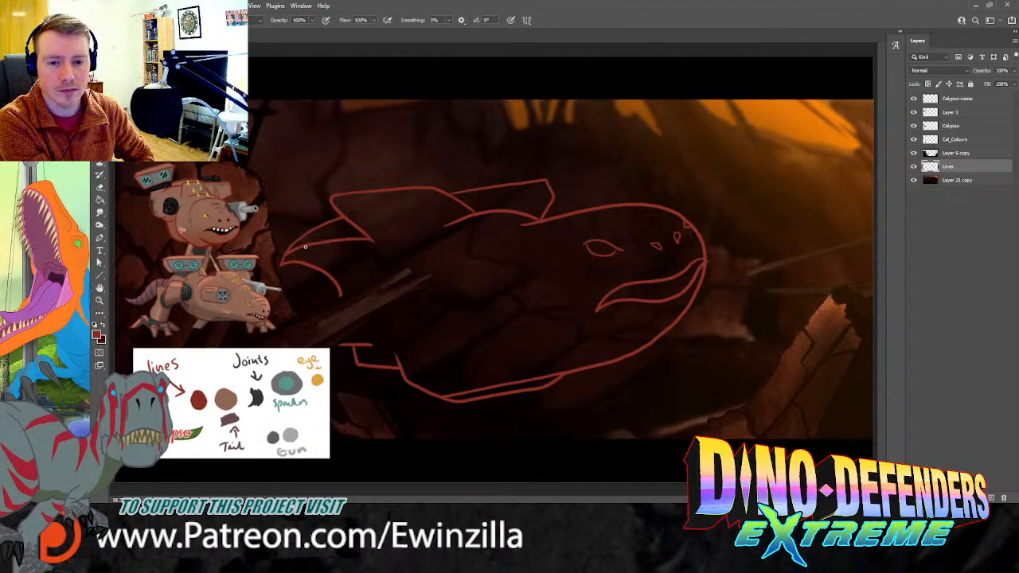
pyautogui.hotkey('ctrl', 'z')
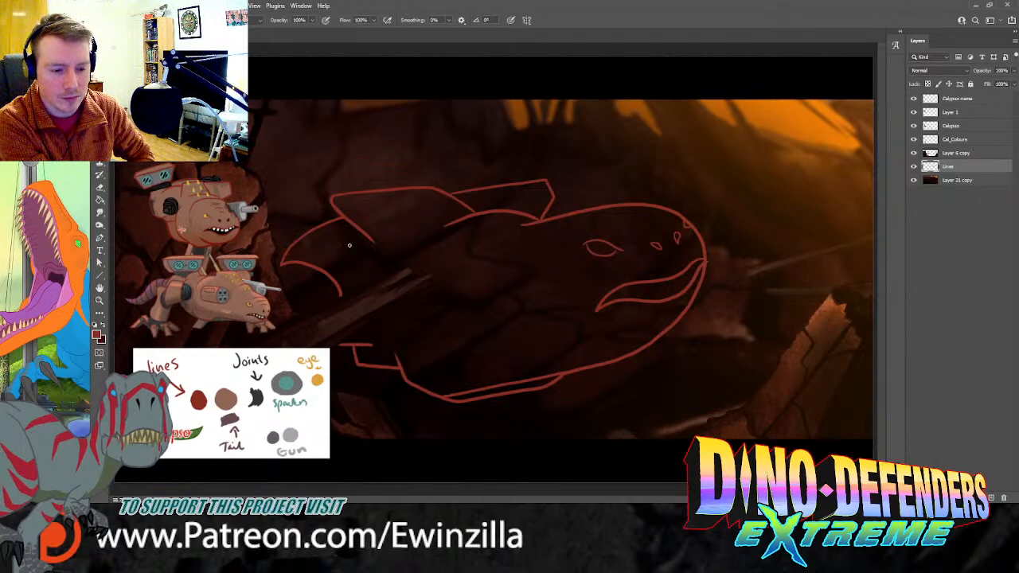
# Step: Smudge away the shoulder's upper arc and brush a lower replacement sloping from under the first box to the shoulder point
pyautogui.click(100, 212)
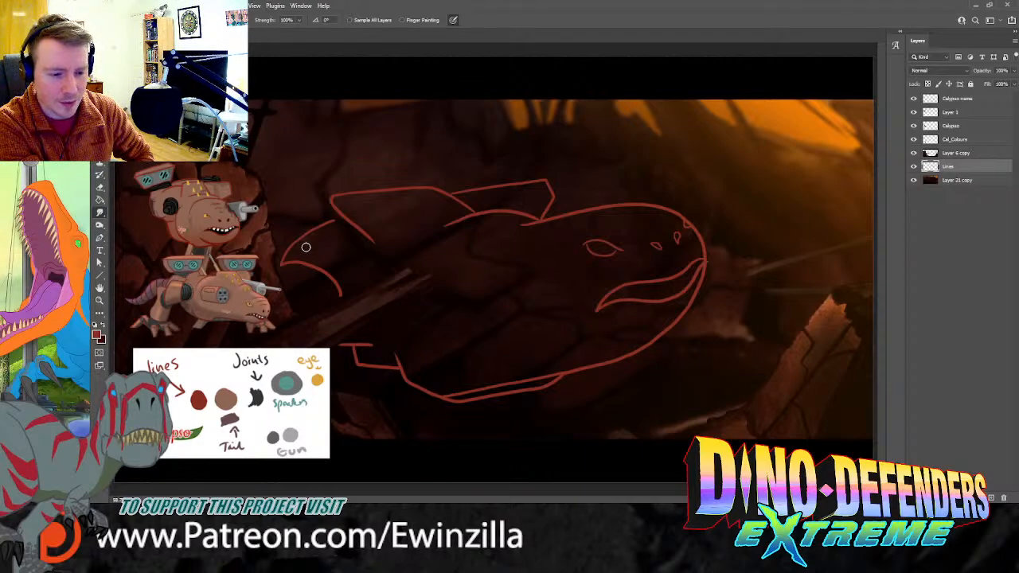
pyautogui.moveTo(334, 224)
pyautogui.mouseDown()
pyautogui.moveTo(311, 227)
pyautogui.moveTo(270, 269)
pyautogui.moveTo(278, 253)
pyautogui.mouseUp()
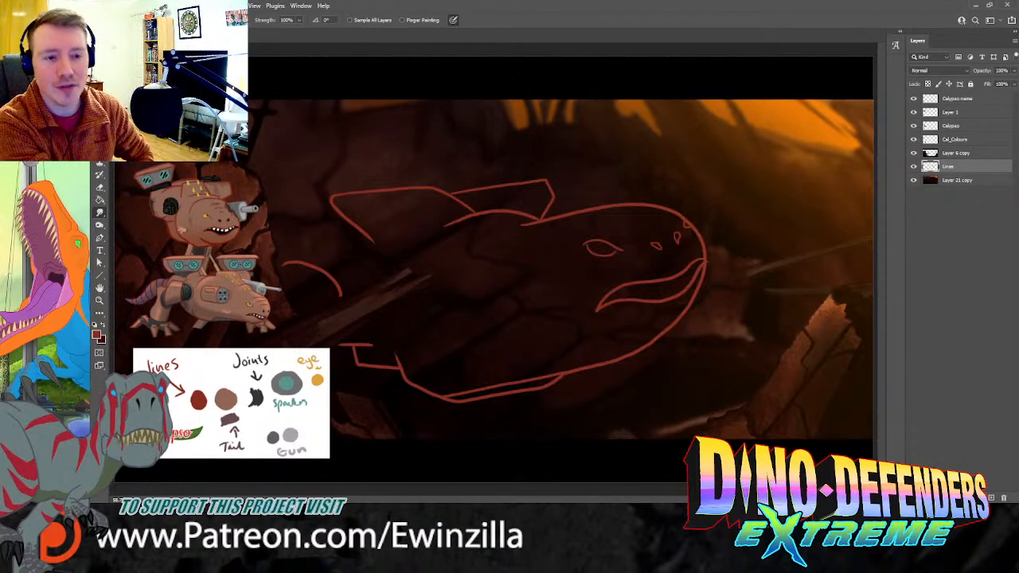
pyautogui.press('b')
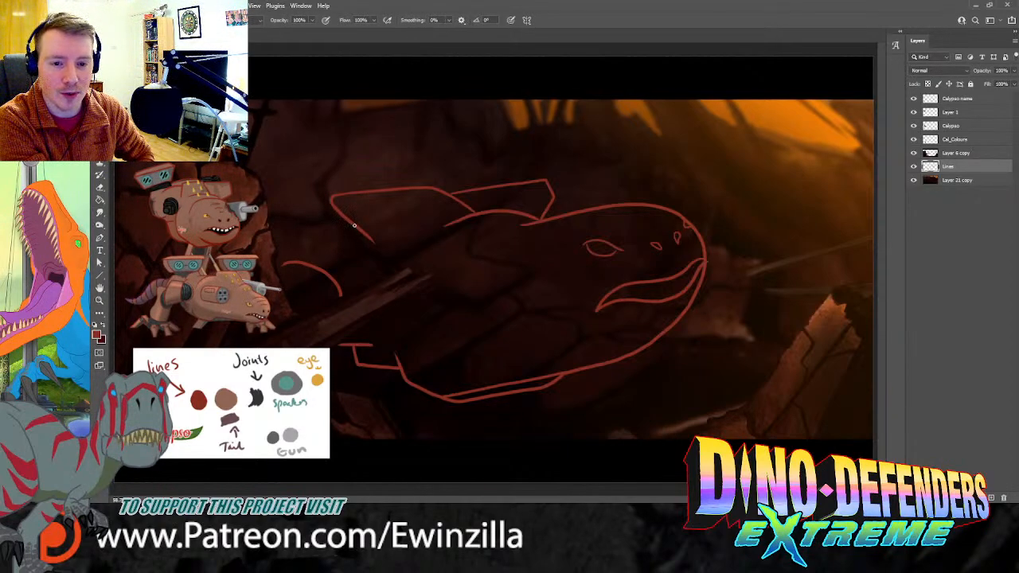
pyautogui.moveTo(350, 228); pyautogui.dragTo(271, 266)
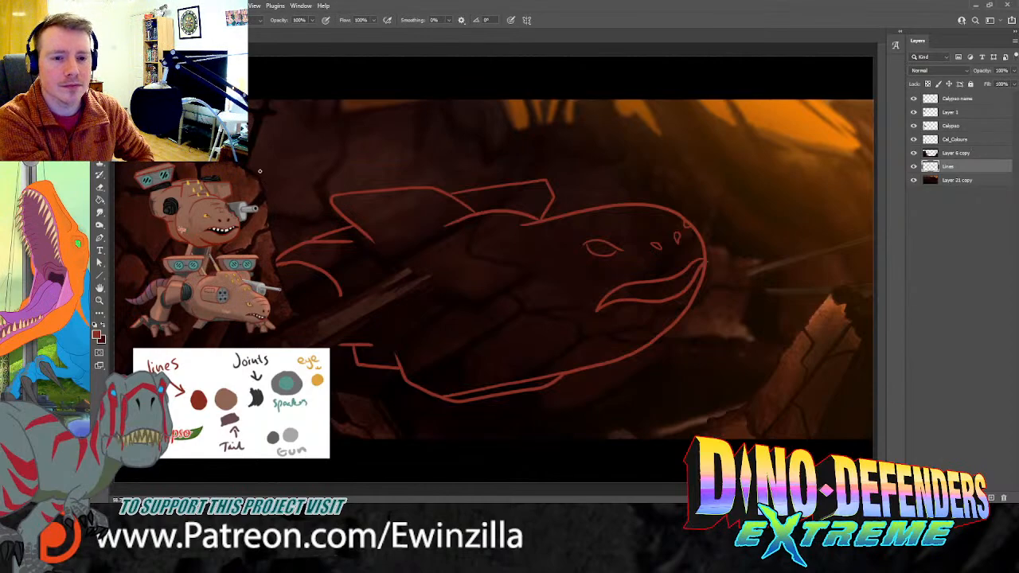
# Step: Brush a red armour outline above the shoulder, then a joint panel containing a circle beneath it in the sampled dark grey
pyautogui.moveTo(270, 163)
pyautogui.mouseDown()
pyautogui.moveTo(308, 152)
pyautogui.moveTo(336, 157)
pyautogui.moveTo(277, 184)
pyautogui.mouseUp()
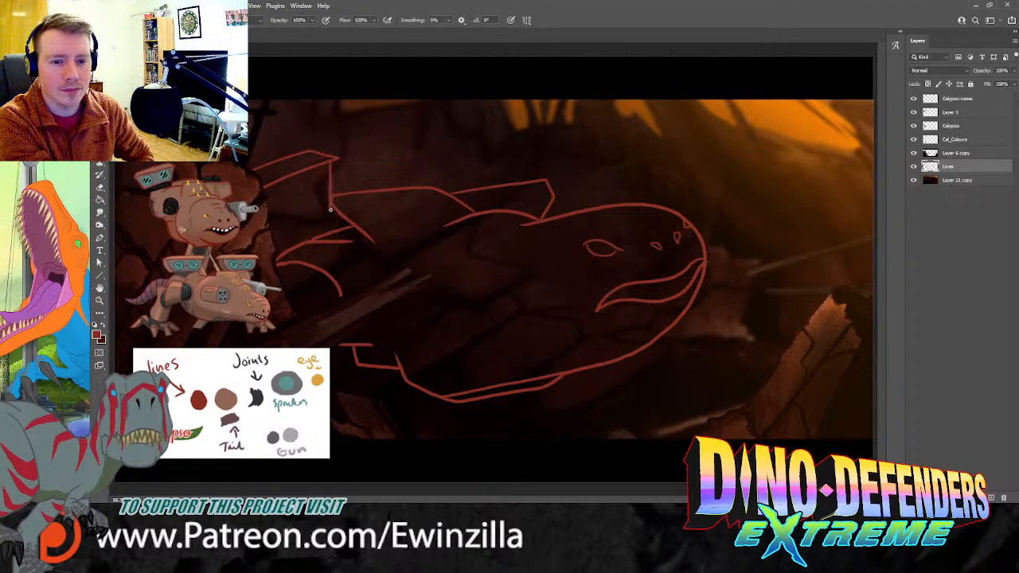
pyautogui.press('i')
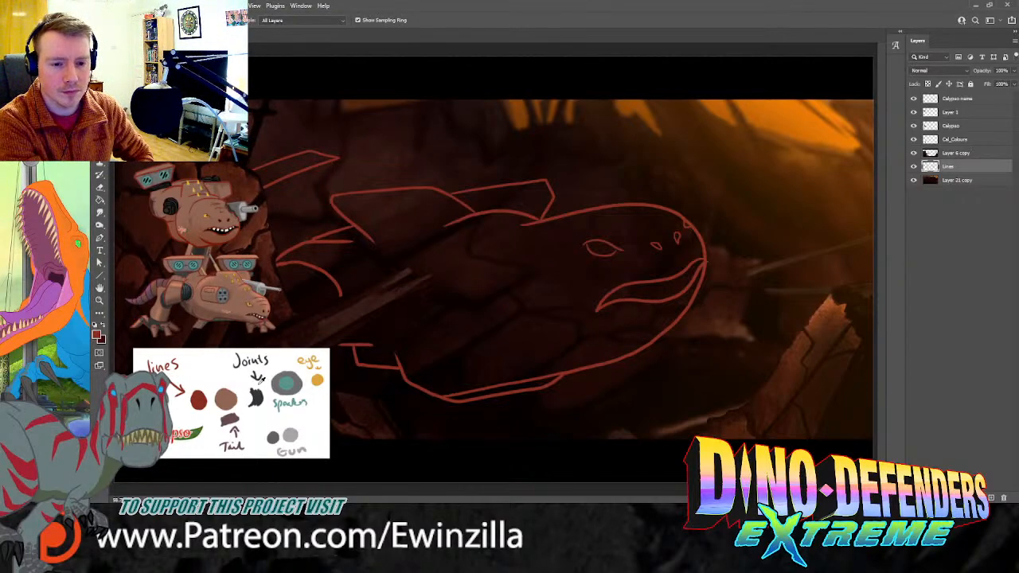
pyautogui.press('b')
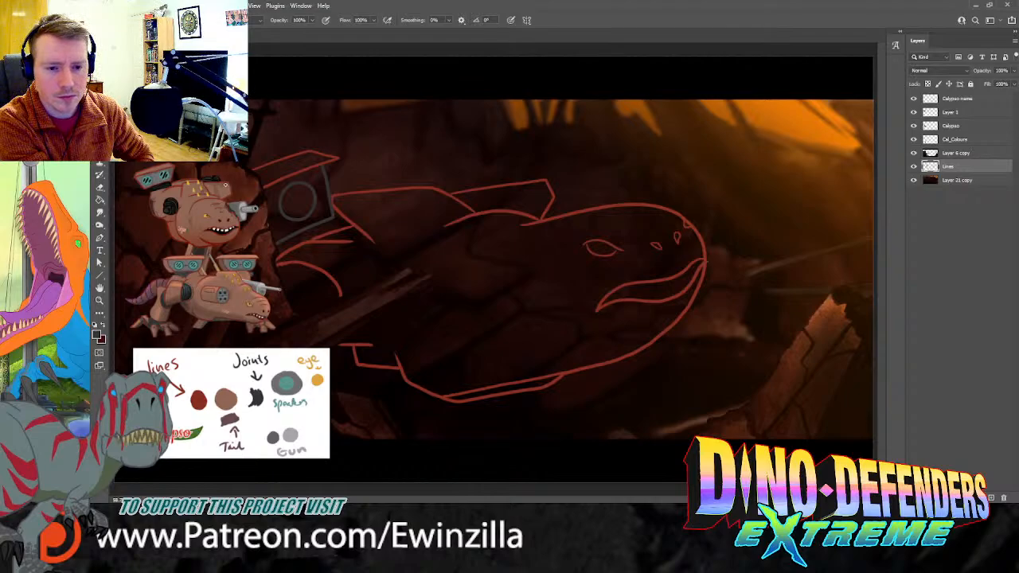
# Step: Sample darker colours from the reference to darken the joint panel's lower edge and brush a dark pupil in the eye
pyautogui.press('i')
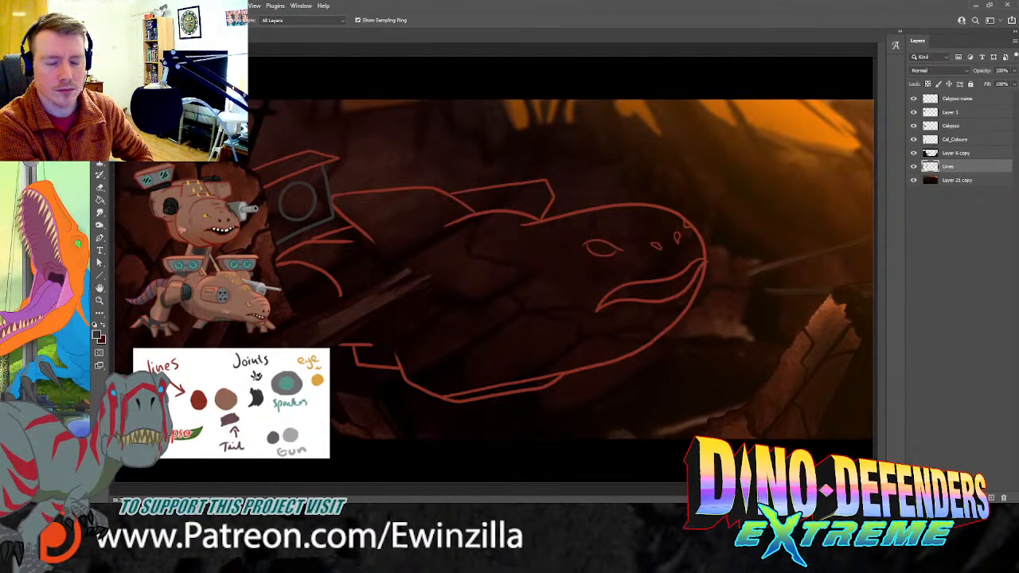
pyautogui.press('b')
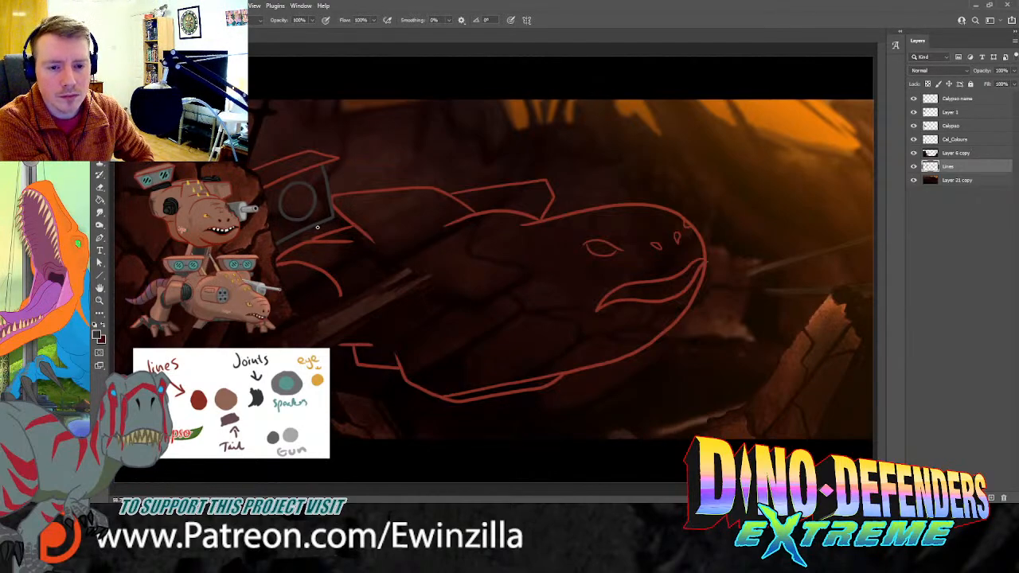
pyautogui.press('i')
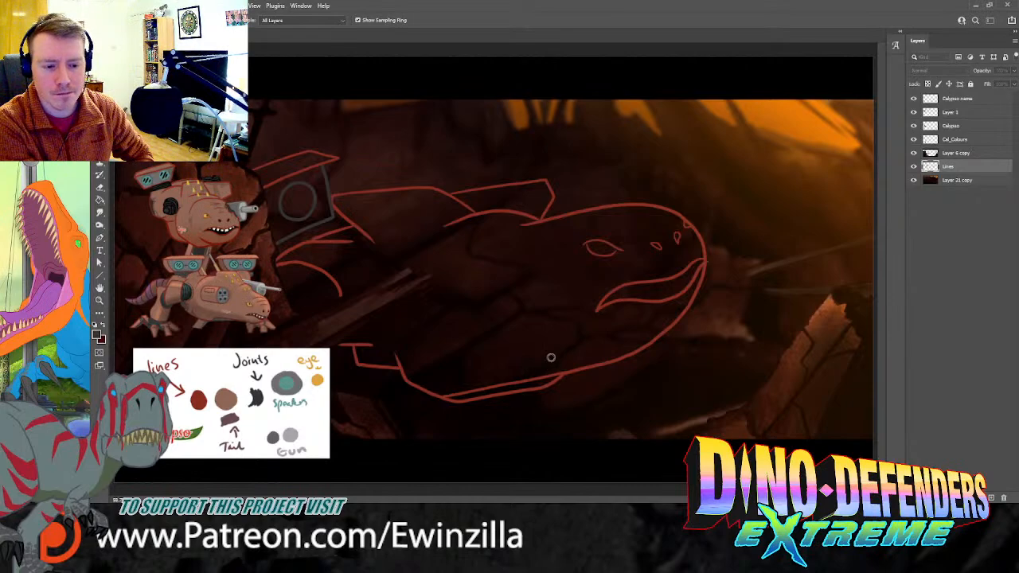
pyautogui.press('b')
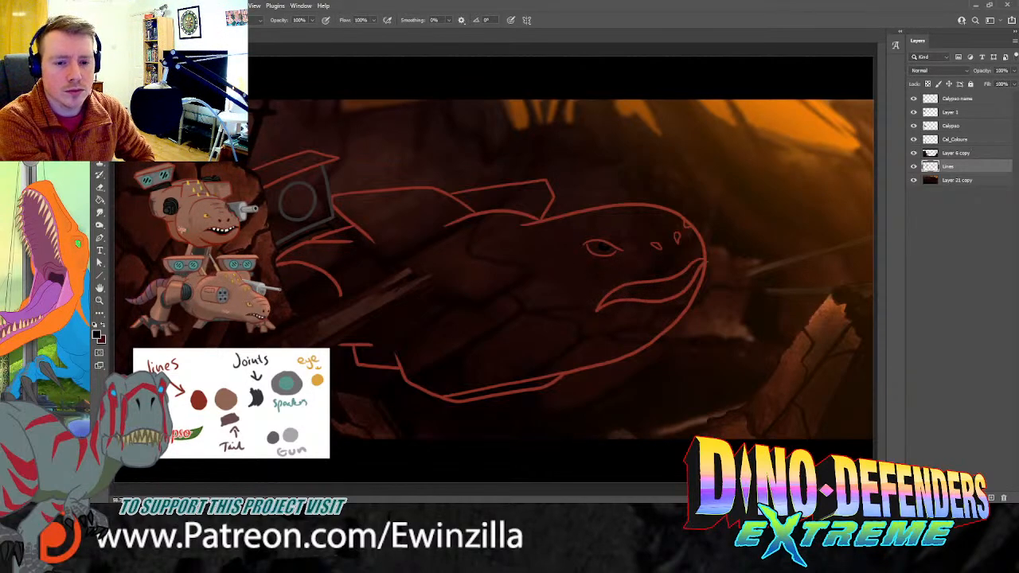
pyautogui.press('i')
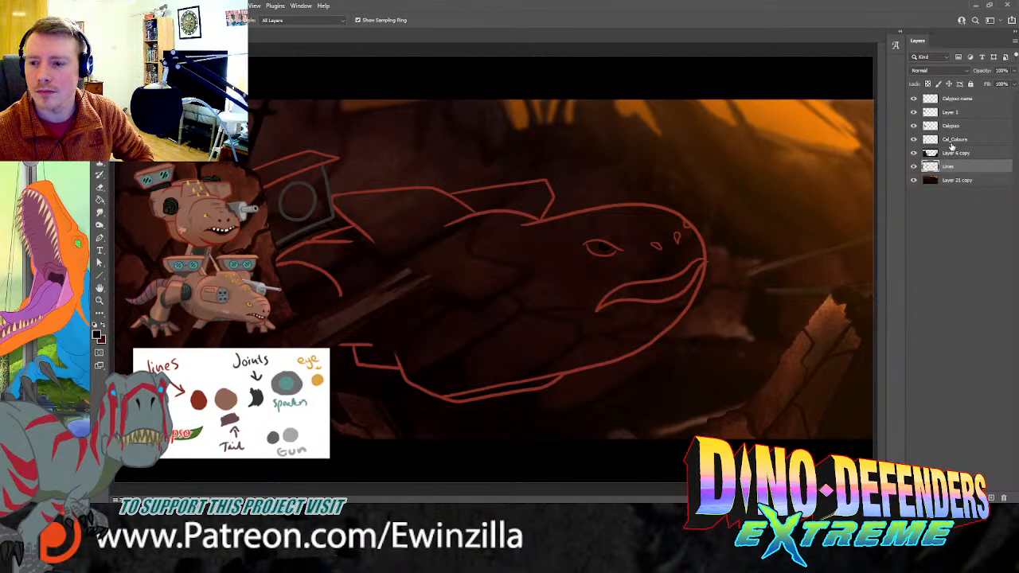
pyautogui.click(914, 167)
pyautogui.click(914, 166)
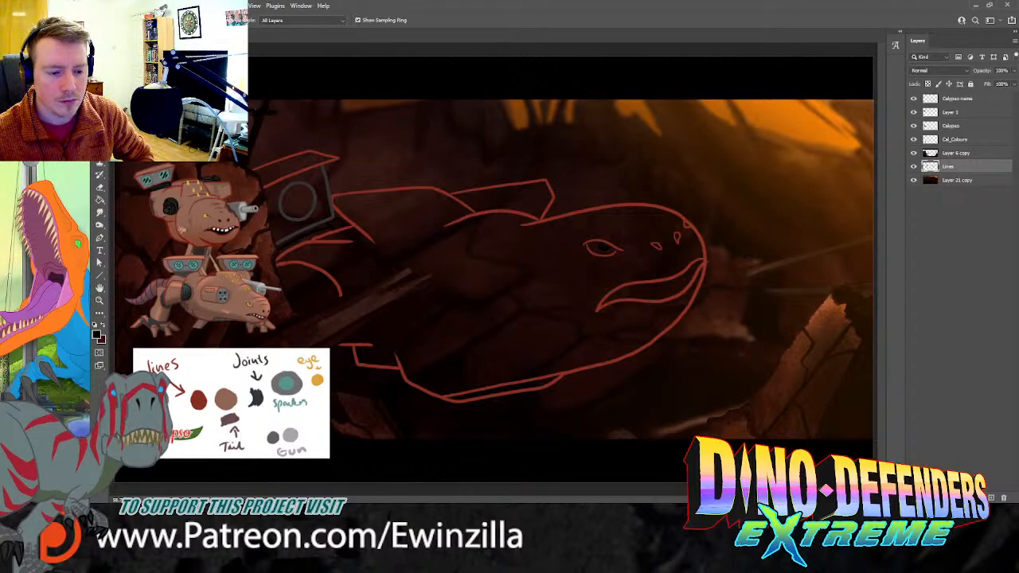
pyautogui.press('l')
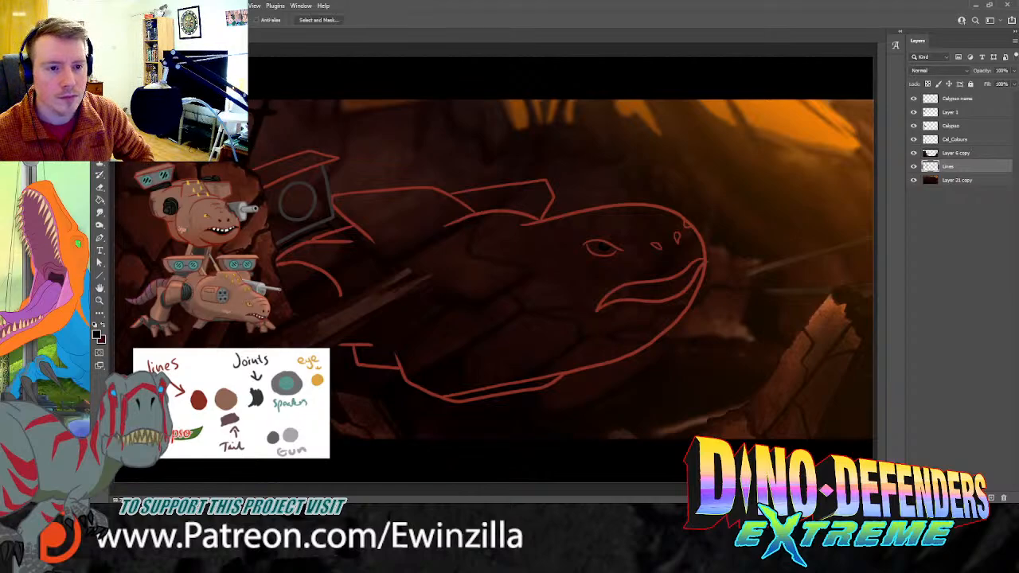
pyautogui.click(597, 227)
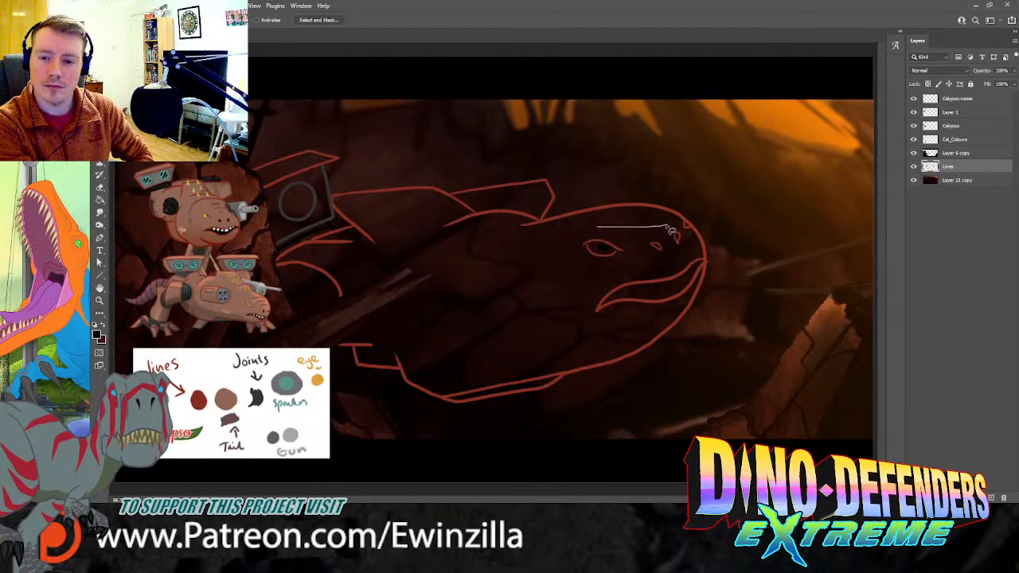
pyautogui.click(668, 226)
pyautogui.moveTo(682, 227); pyautogui.dragTo(665, 224)
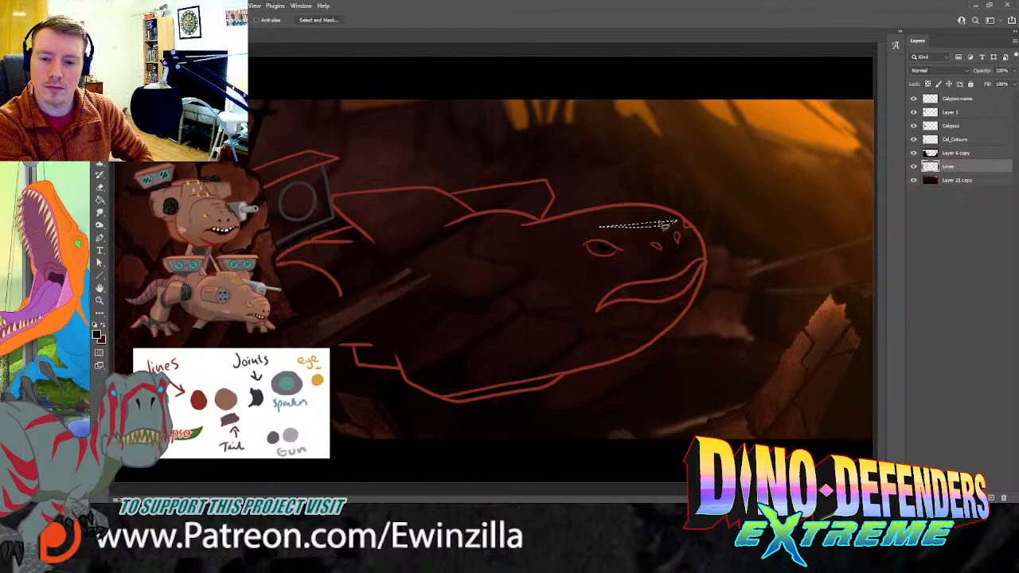
pyautogui.hotkey('ctrl', 'd')
# Step: Lasso the front of the head with its facial details, skew it slightly downward toward the snout and shift it left
pyautogui.moveTo(502, 228)
pyautogui.mouseDown()
pyautogui.moveTo(689, 197)
pyautogui.moveTo(714, 326)
pyautogui.moveTo(603, 380)
pyautogui.moveTo(518, 369)
pyautogui.moveTo(482, 255)
pyautogui.mouseUp()
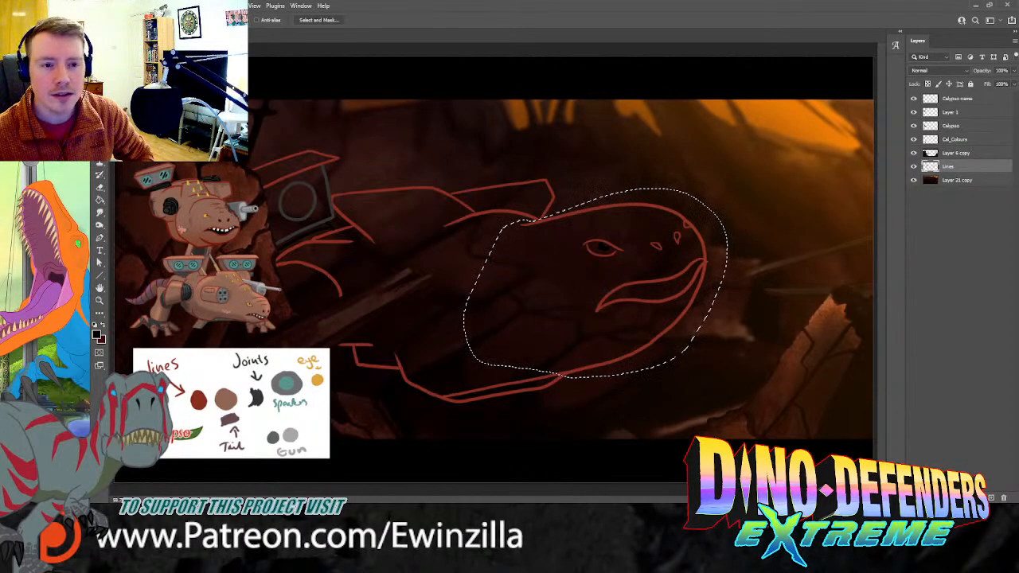
pyautogui.hotkey('ctrl', 't')
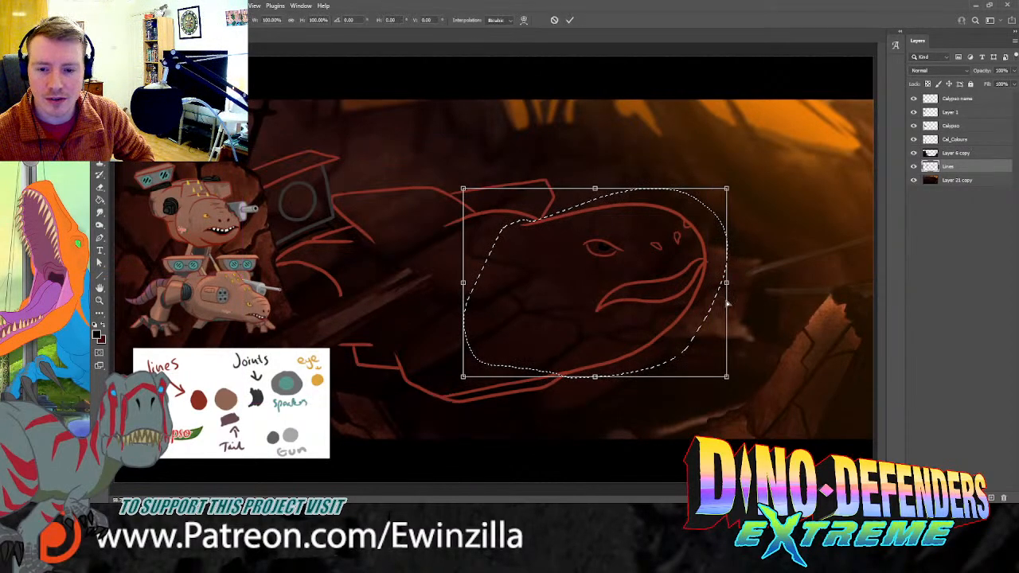
pyautogui.moveTo(729, 294); pyautogui.dragTo(655, 293)
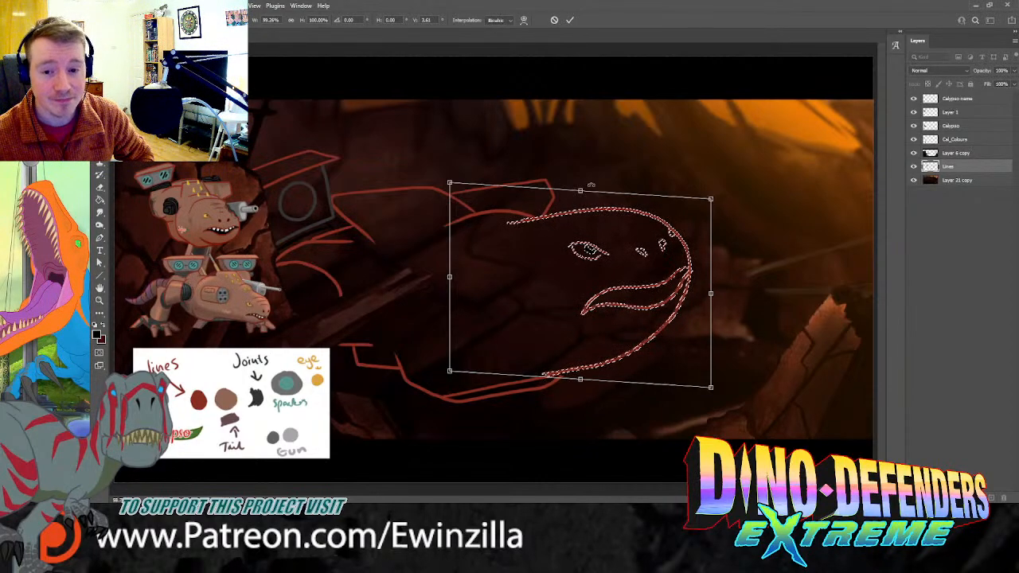
pyautogui.press('Return')
pyautogui.hotkey('ctrl', 'd')
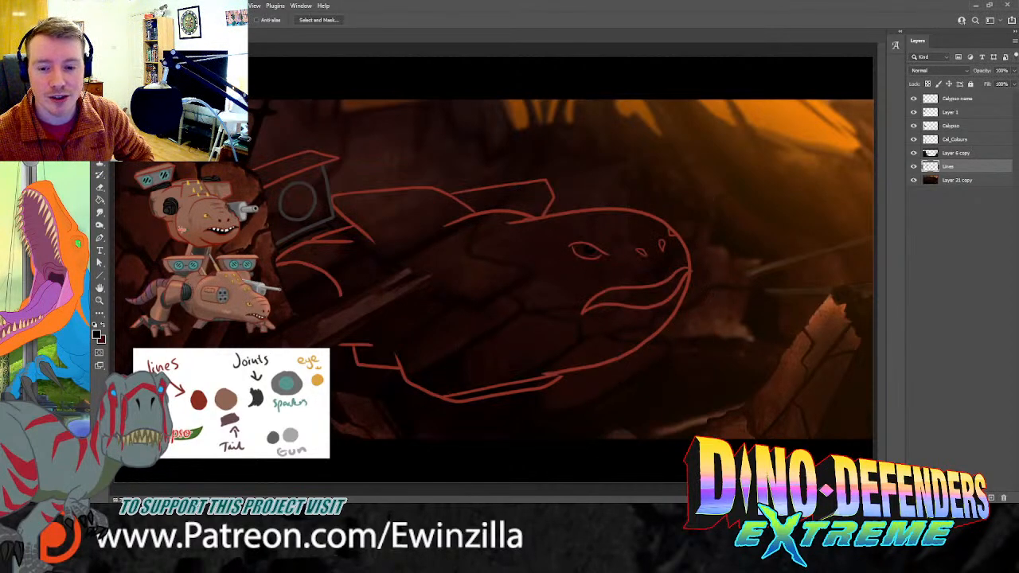
# Step: Smudge the rear end of the head's top line into a clean curve tapering down behind the head, below the second box
pyautogui.click(99, 212)
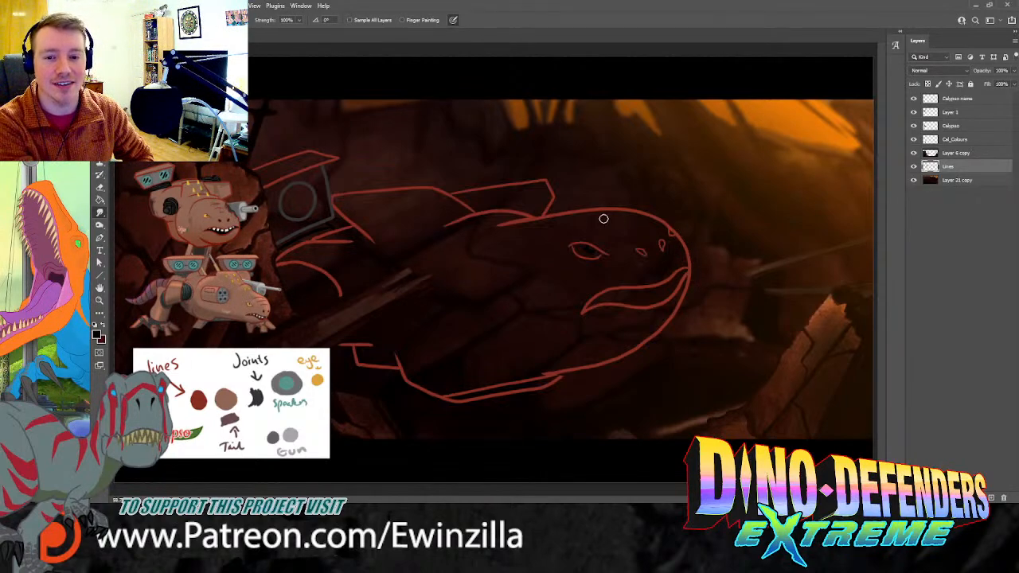
pyautogui.moveTo(532, 217); pyautogui.dragTo(472, 244)
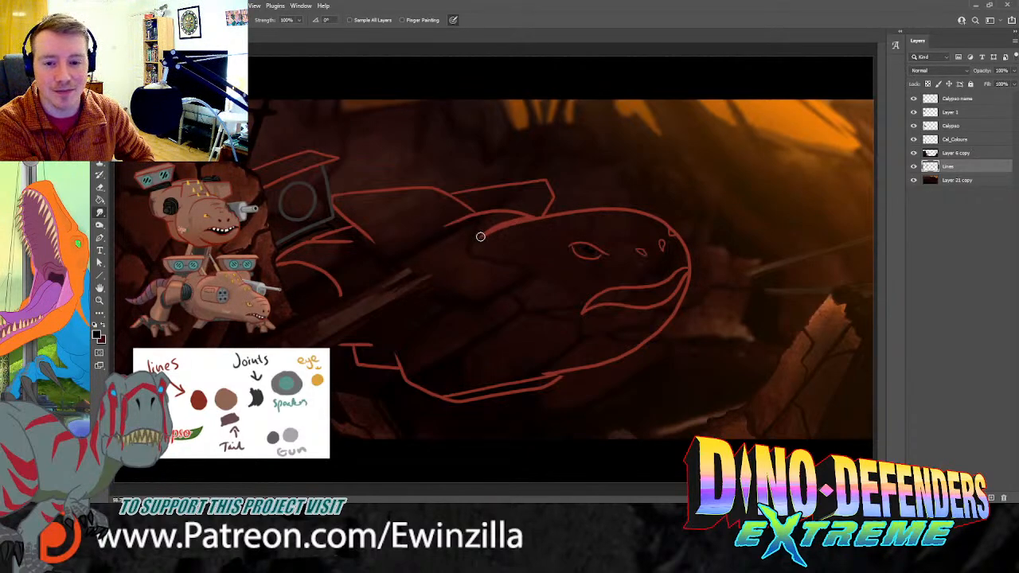
pyautogui.hotkey('ctrl', 'z')
pyautogui.moveTo(531, 220); pyautogui.dragTo(469, 259)
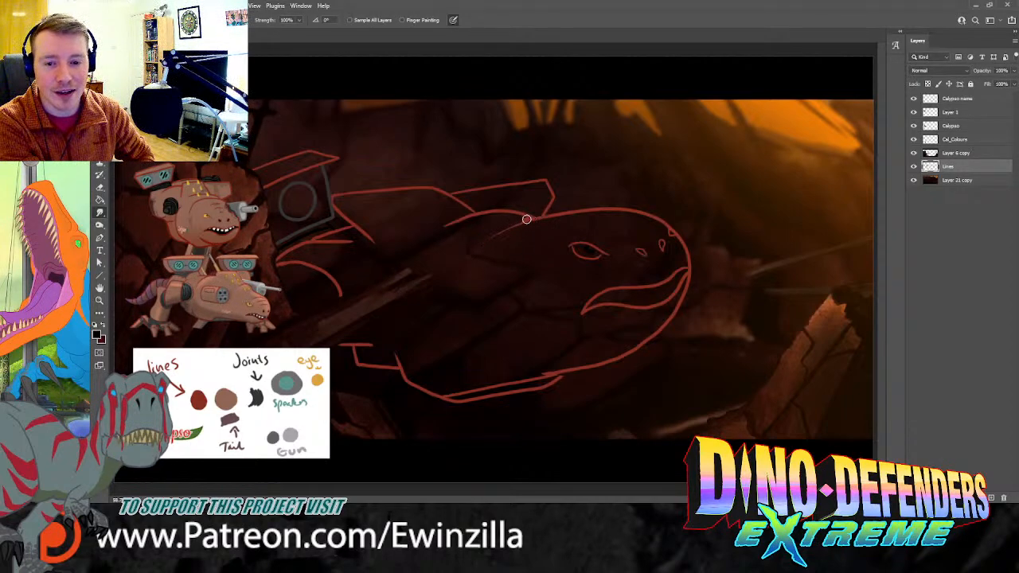
pyautogui.moveTo(529, 220); pyautogui.dragTo(482, 247)
pyautogui.hotkey('ctrl', 'z')
pyautogui.moveTo(528, 220); pyautogui.dragTo(471, 257)
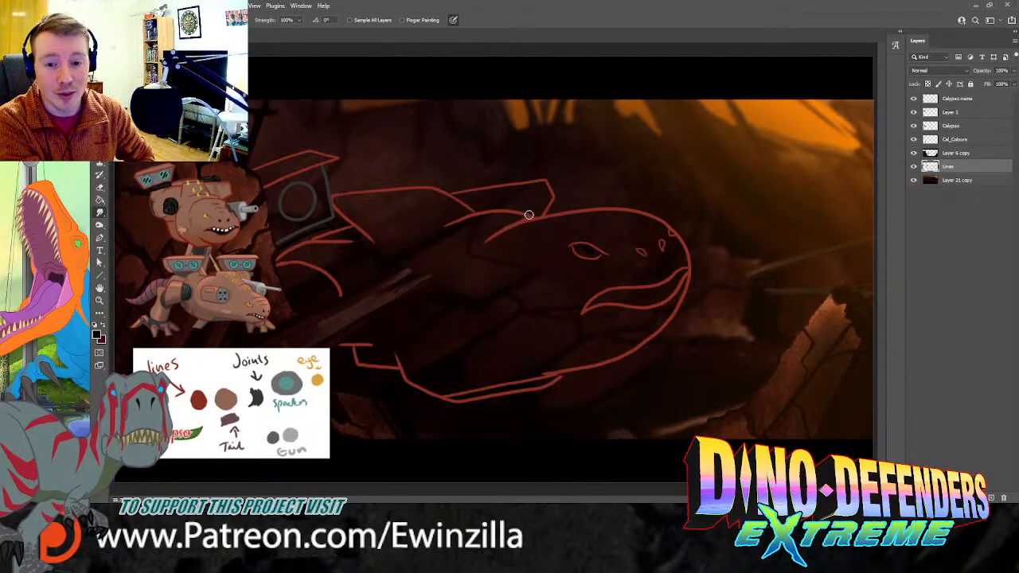
pyautogui.moveTo(528, 218); pyautogui.dragTo(481, 246)
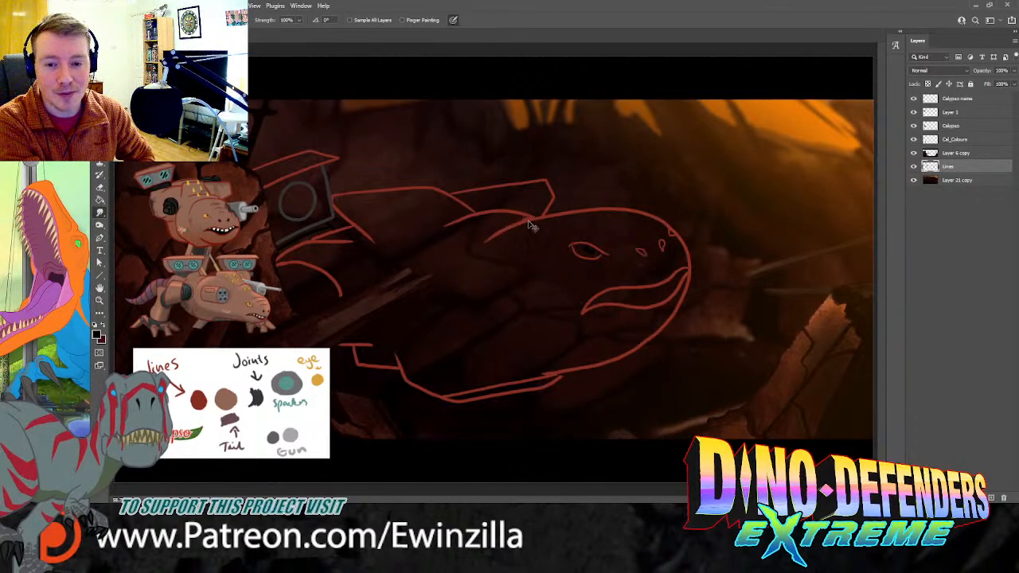
pyautogui.moveTo(521, 216); pyautogui.dragTo(477, 249)
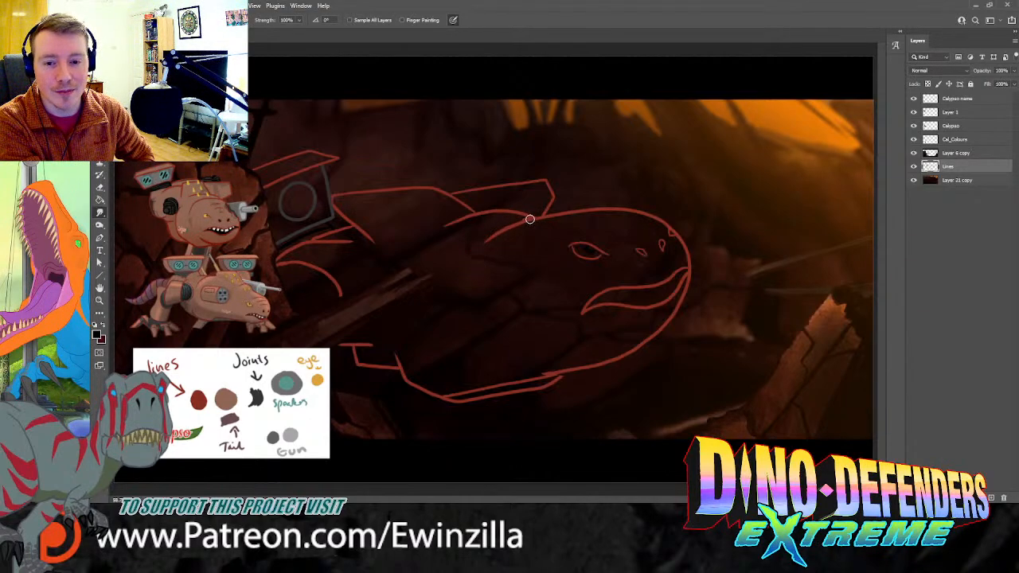
pyautogui.moveTo(528, 219); pyautogui.dragTo(476, 254)
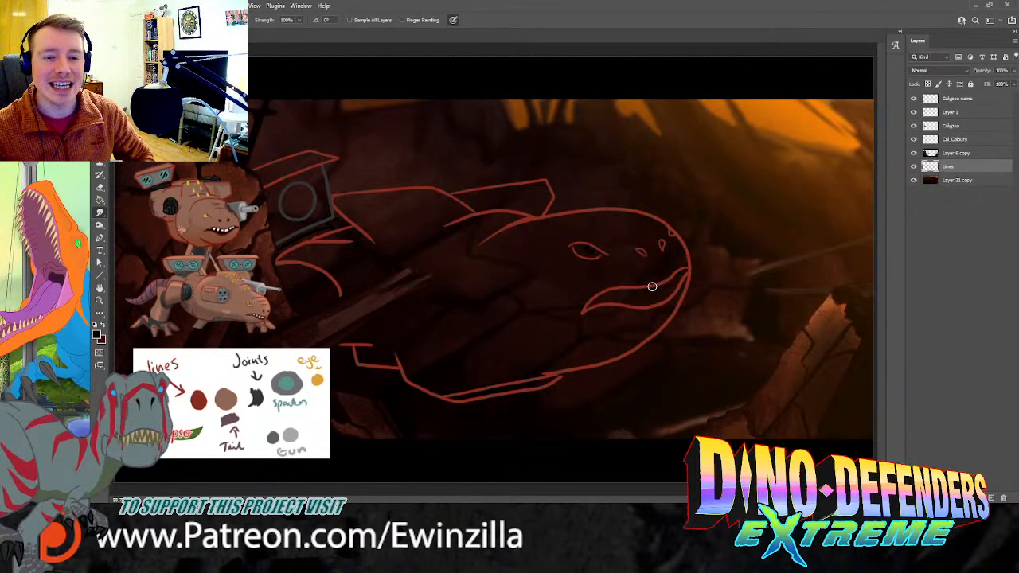
# Step: Sample the dark grey gun swatch and, on a new layer beneath Lines, draw a straight line across the head's top toward the snout
pyautogui.press('i')
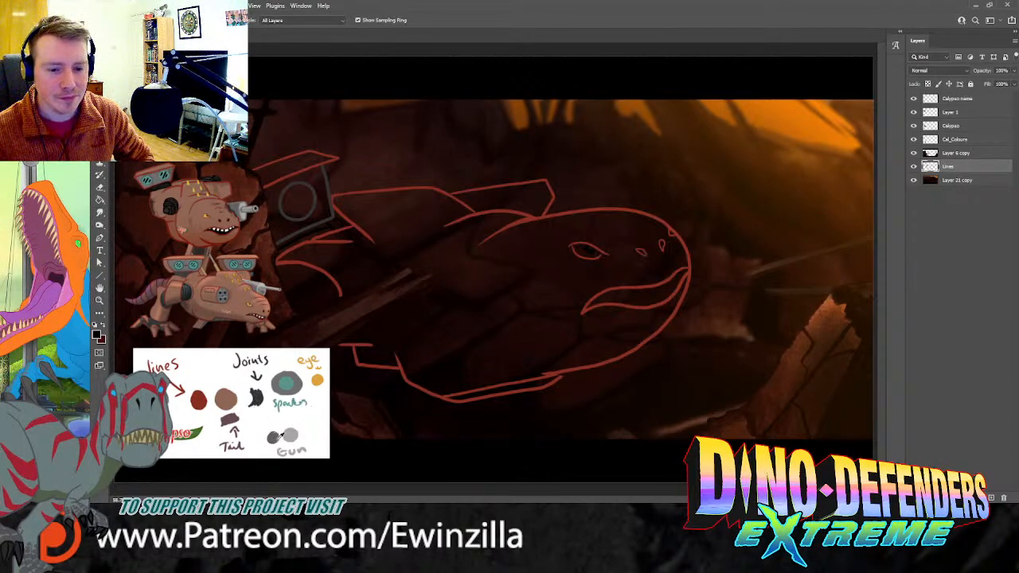
pyautogui.click(276, 434)
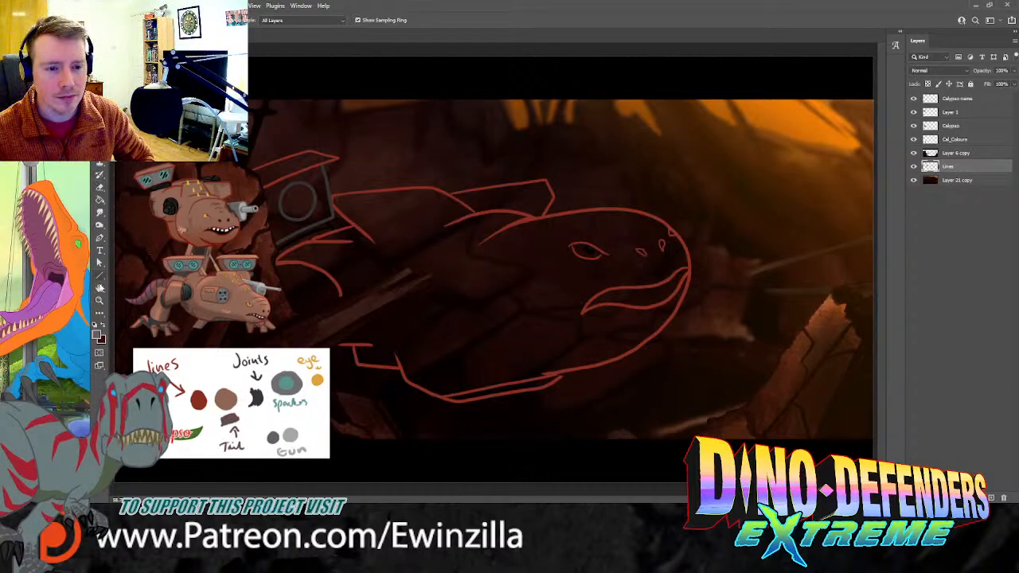
pyautogui.click(100, 274)
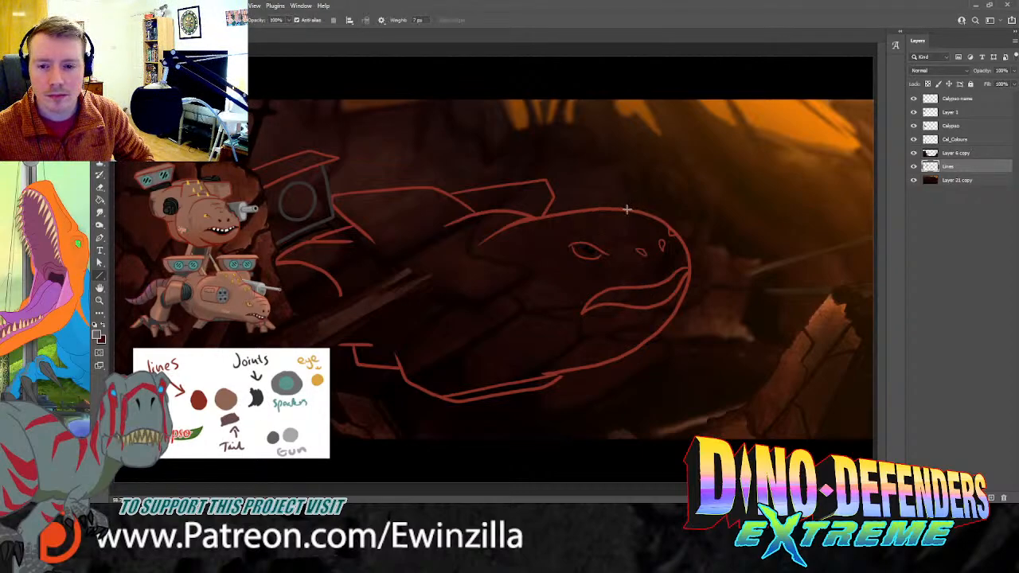
pyautogui.click(300, 18)
pyautogui.press('Return')
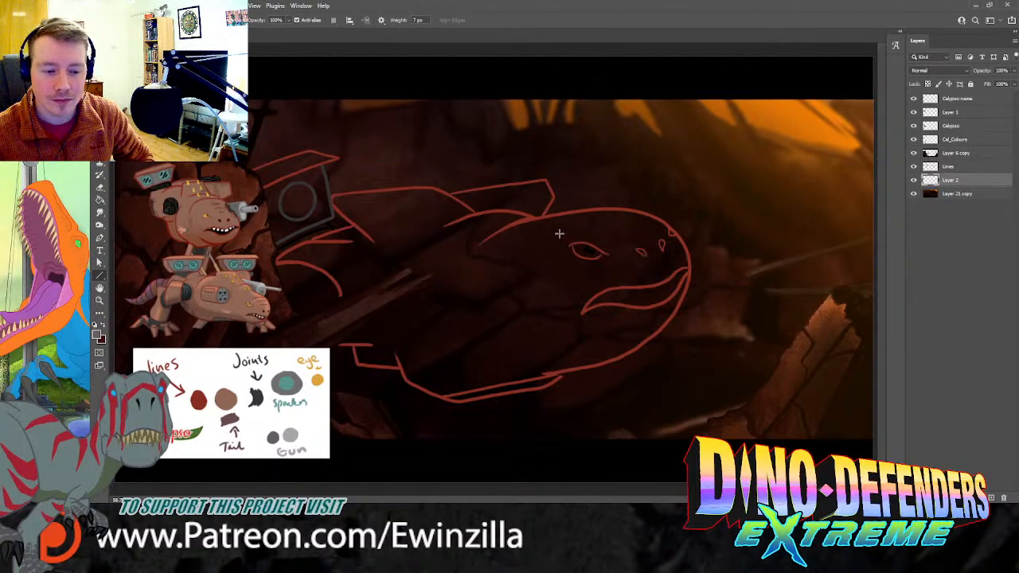
pyautogui.moveTo(557, 231)
pyautogui.mouseDown()
pyautogui.moveTo(677, 203)
pyautogui.moveTo(593, 215)
pyautogui.mouseUp()
pyautogui.hotkey('ctrl', 'z')
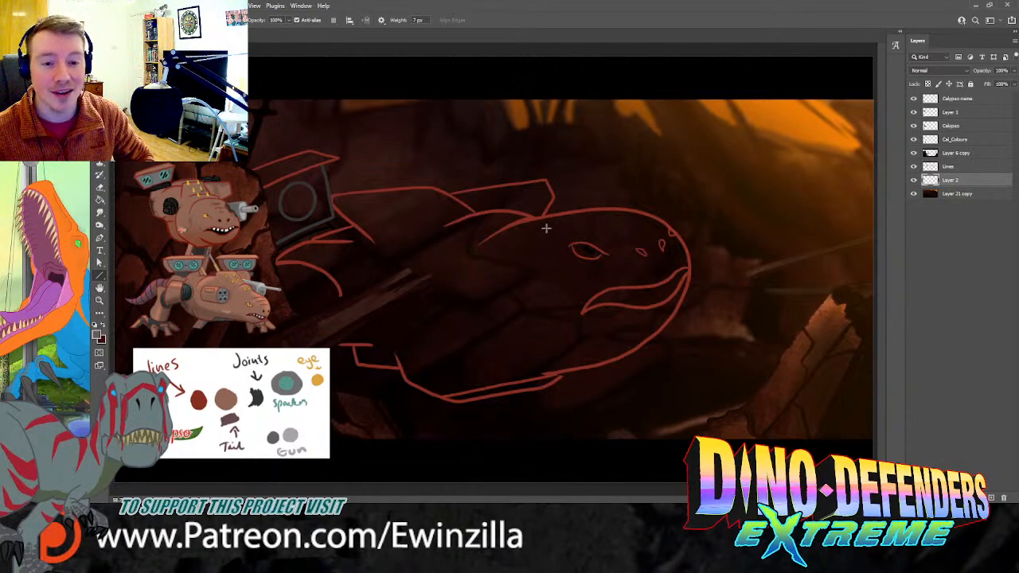
pyautogui.moveTo(546, 228); pyautogui.dragTo(651, 206)
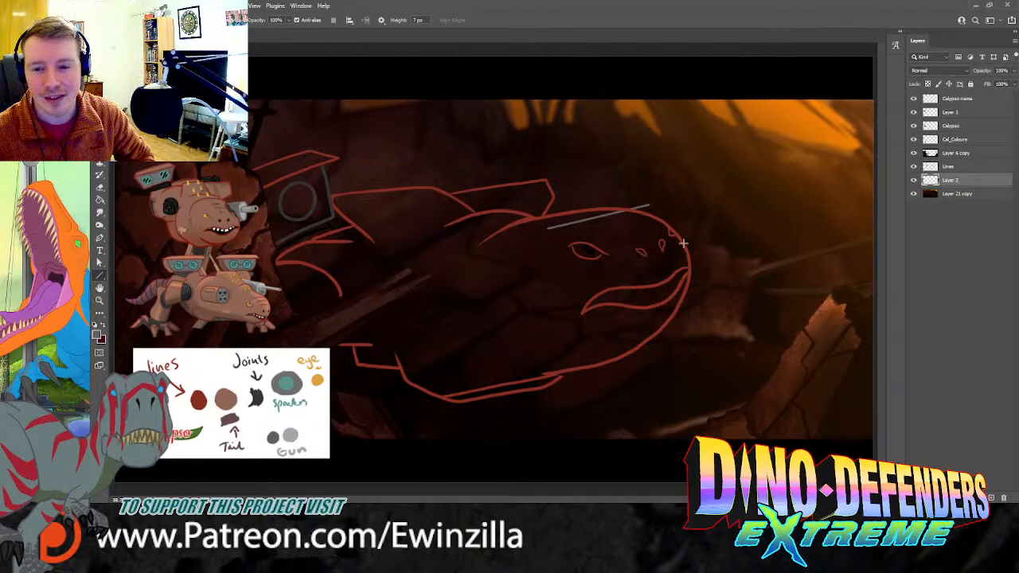
pyautogui.moveTo(683, 245); pyautogui.dragTo(637, 262)
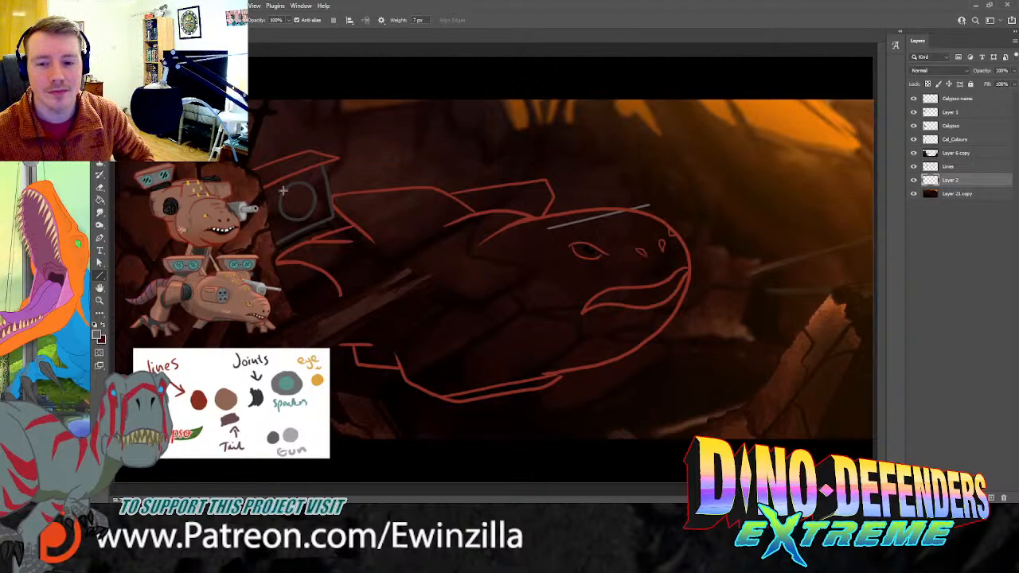
# Step: Brush the rounded front of the gun housing as an inner and an outer curve from the grey line's end down to the snout
pyautogui.press('b')
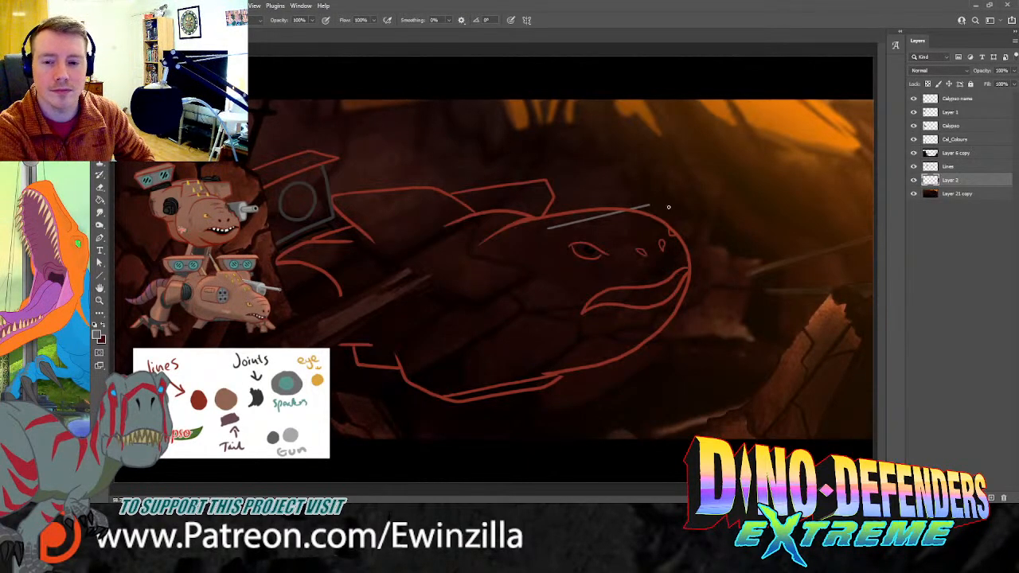
pyautogui.moveTo(649, 204); pyautogui.dragTo(669, 252)
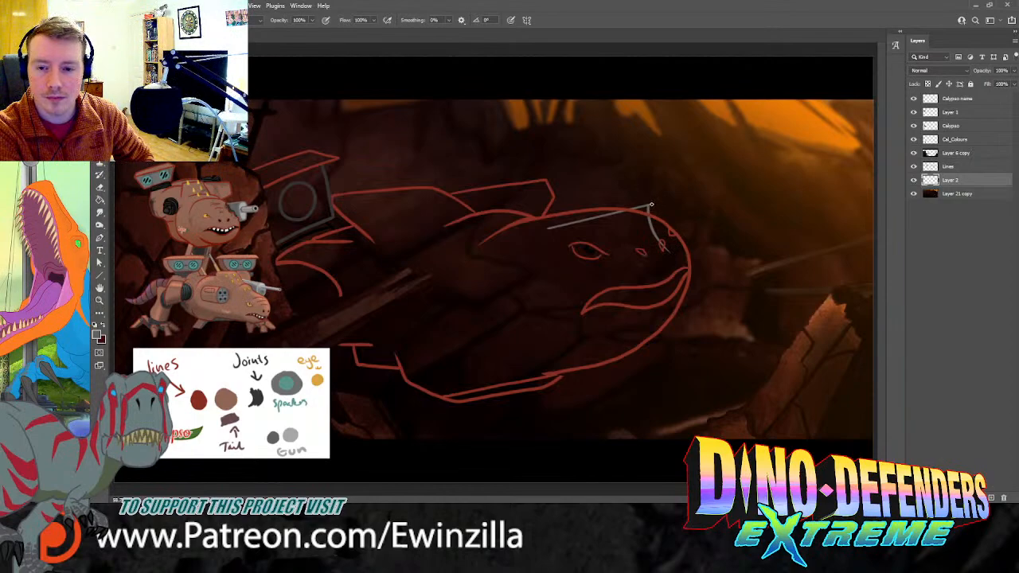
pyautogui.moveTo(649, 205); pyautogui.dragTo(682, 252)
pyautogui.hotkey('ctrl', 'z')
pyautogui.moveTo(650, 205); pyautogui.dragTo(683, 252)
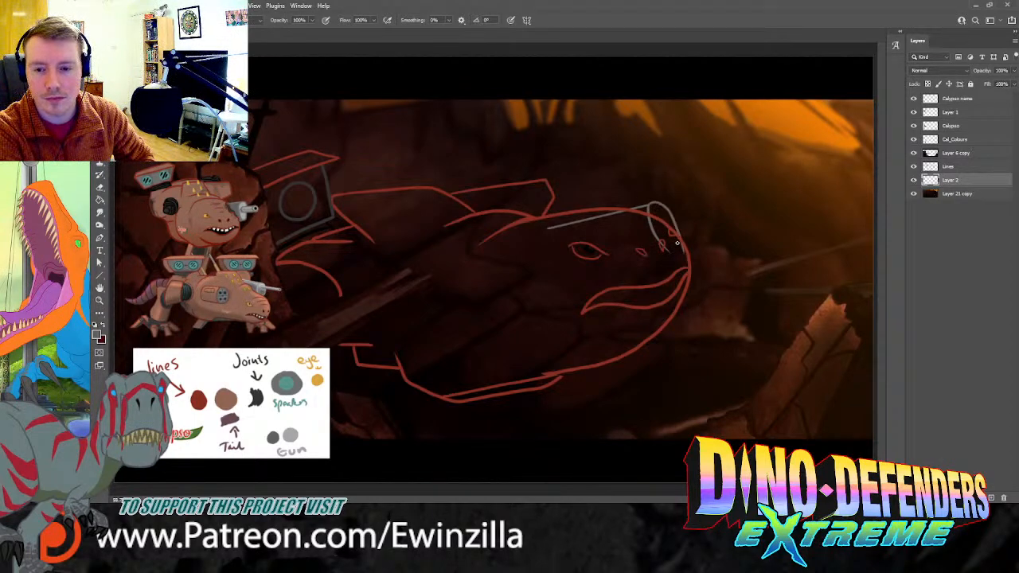
pyautogui.hotkey('ctrl', 'z')
pyautogui.moveTo(649, 203)
pyautogui.mouseDown()
pyautogui.moveTo(673, 217)
pyautogui.moveTo(681, 250)
pyautogui.mouseUp()
pyautogui.hotkey('ctrl', 'z')
pyautogui.moveTo(649, 205); pyautogui.dragTo(683, 251)
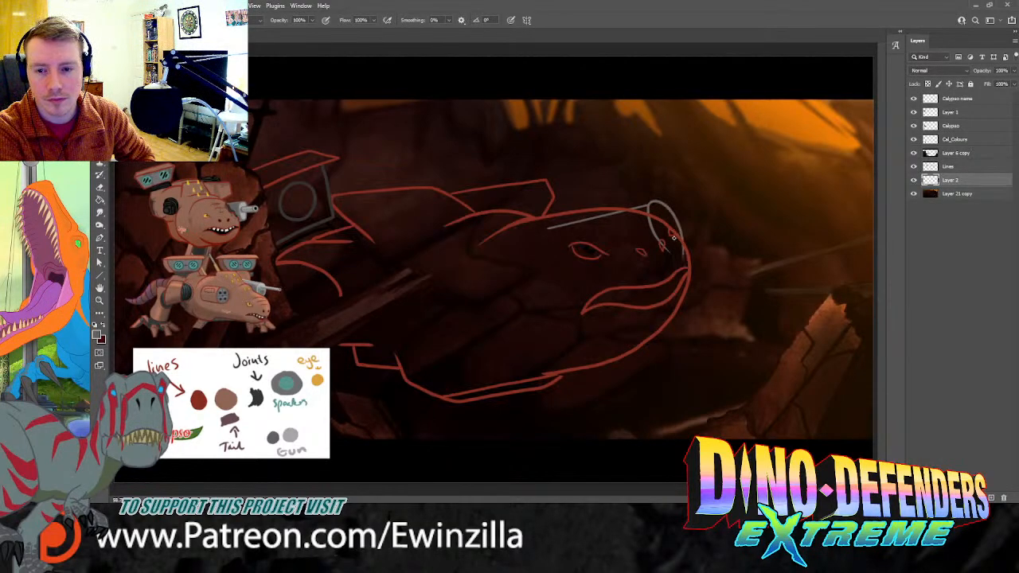
pyautogui.hotkey('ctrl', 'z')
pyautogui.moveTo(649, 205); pyautogui.dragTo(684, 253)
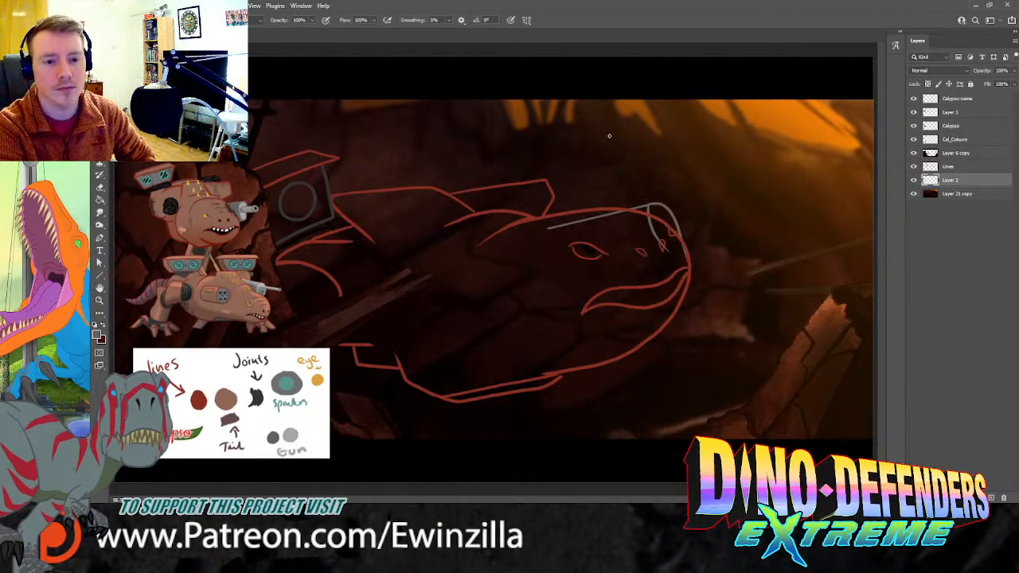
# Step: Draw two parallel straight grey lines for the gun barrel beyond the snout and smudge away the housing lines overlapping the head
pyautogui.press('u')
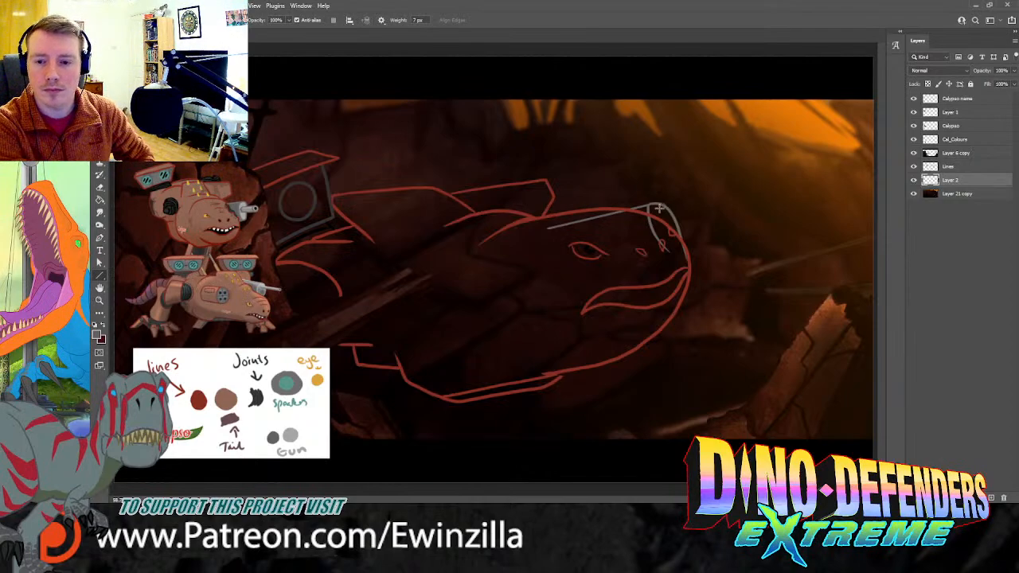
pyautogui.moveTo(658, 209); pyautogui.dragTo(742, 193)
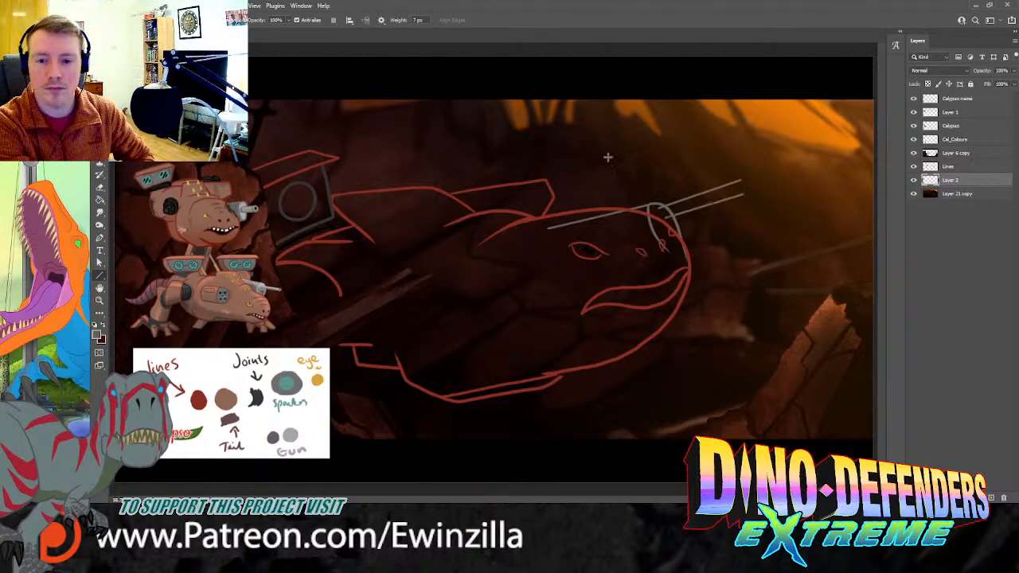
pyautogui.click(100, 213)
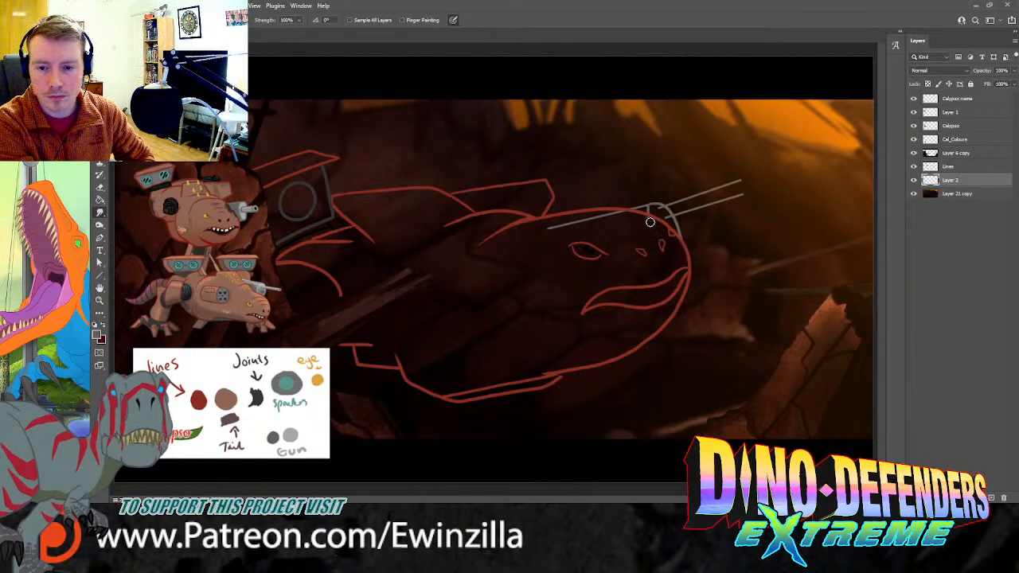
pyautogui.moveTo(617, 213); pyautogui.dragTo(547, 230)
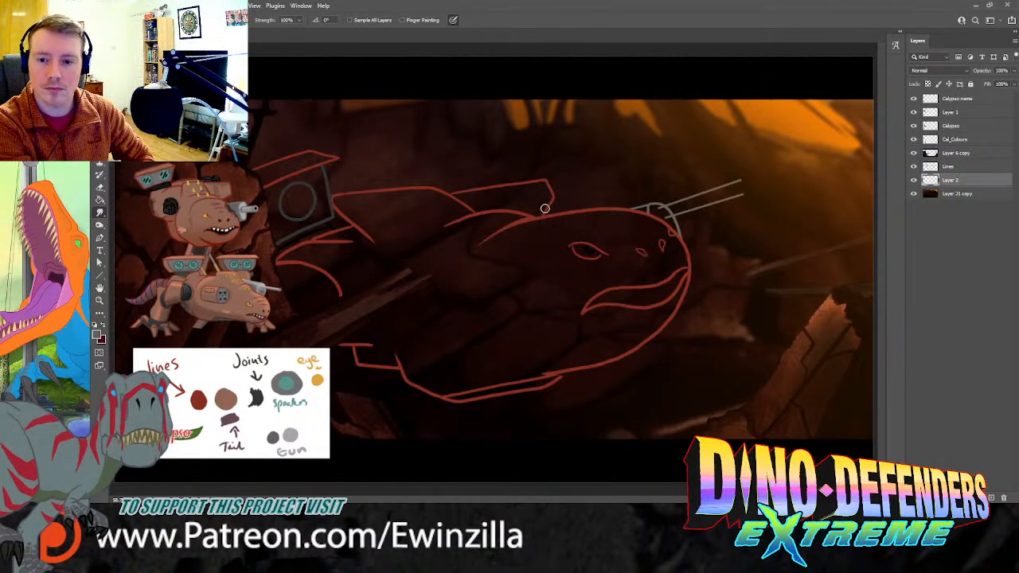
pyautogui.moveTo(676, 209); pyautogui.dragTo(675, 212)
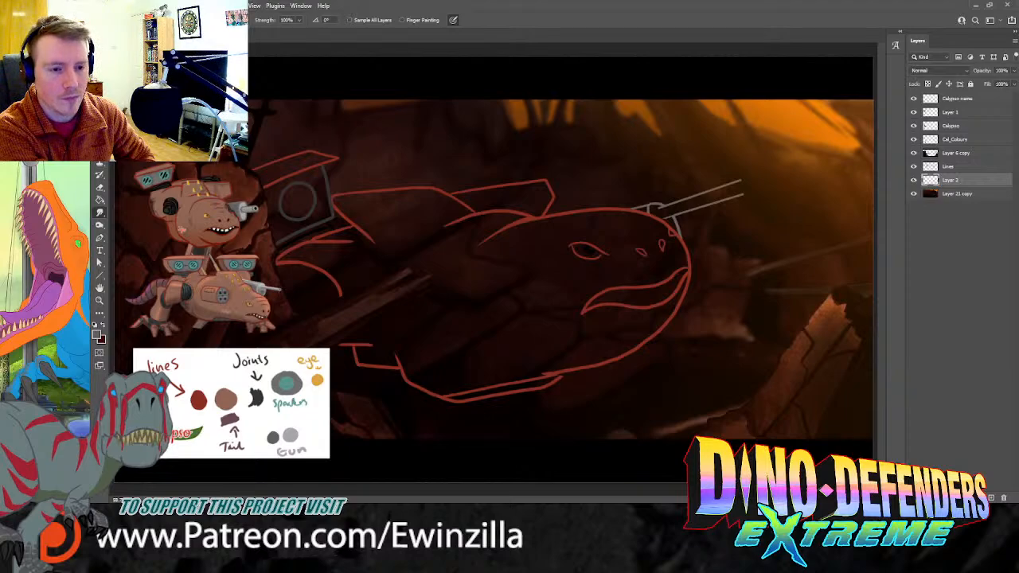
# Step: Brush the rounded base of the barrel where it joins the gun housing, undoing unsatisfactory strokes
pyautogui.press('b')
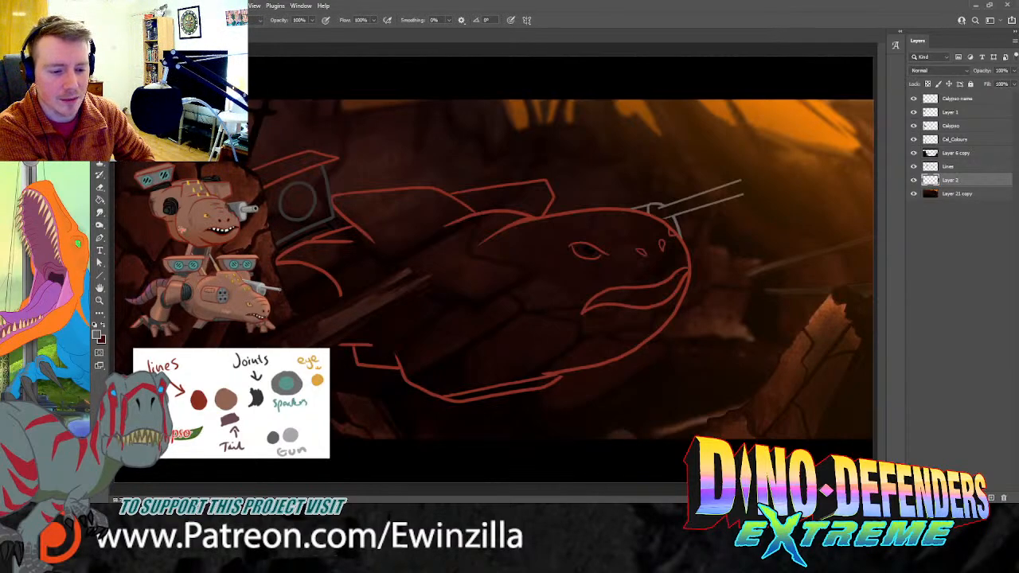
pyautogui.moveTo(663, 207)
pyautogui.mouseDown()
pyautogui.moveTo(675, 216)
pyautogui.moveTo(659, 216)
pyautogui.moveTo(674, 216)
pyautogui.moveTo(658, 212)
pyautogui.moveTo(677, 228)
pyautogui.mouseUp()
pyautogui.hotkey('ctrl', 'z')
pyautogui.hotkey('ctrl', 'z')
pyautogui.hotkey('ctrl', 'z')
pyautogui.hotkey('ctrl', 'z')
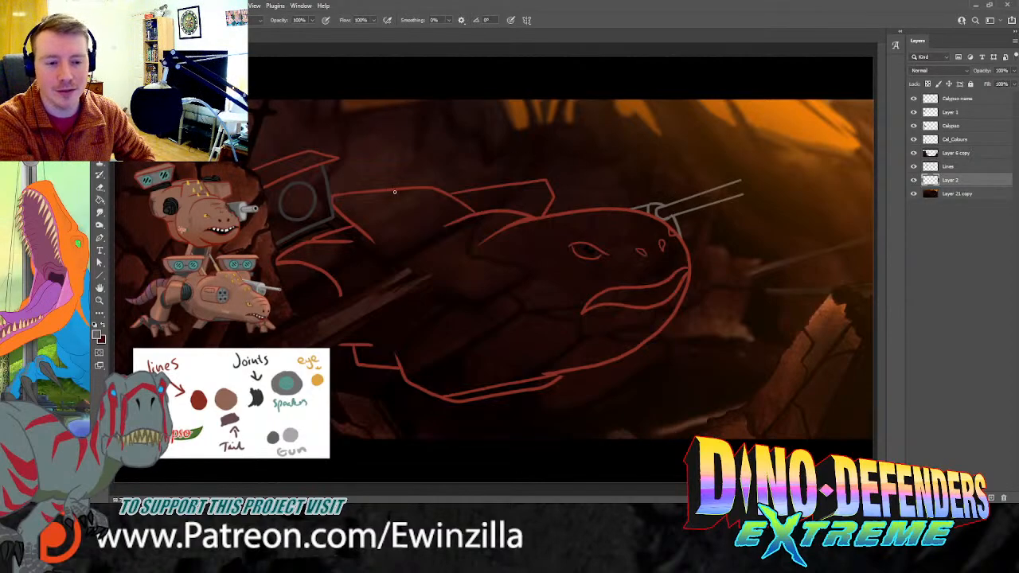
# Step: Thicken the barrel's lines and brush a small circular muzzle at its tip
pyautogui.press('r')
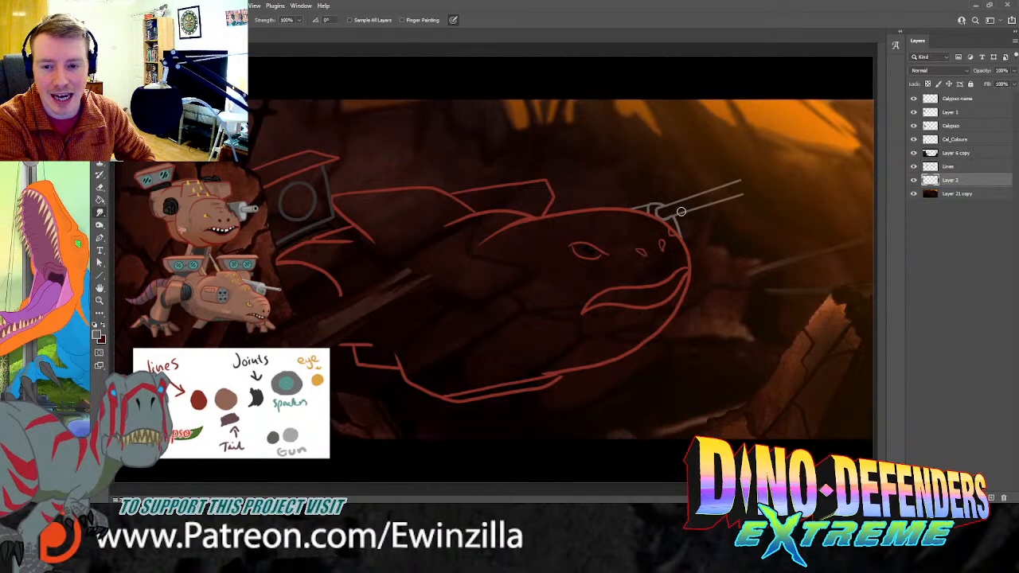
pyautogui.moveTo(672, 216)
pyautogui.mouseDown()
pyautogui.moveTo(712, 202)
pyautogui.moveTo(665, 219)
pyautogui.moveTo(749, 192)
pyautogui.mouseUp()
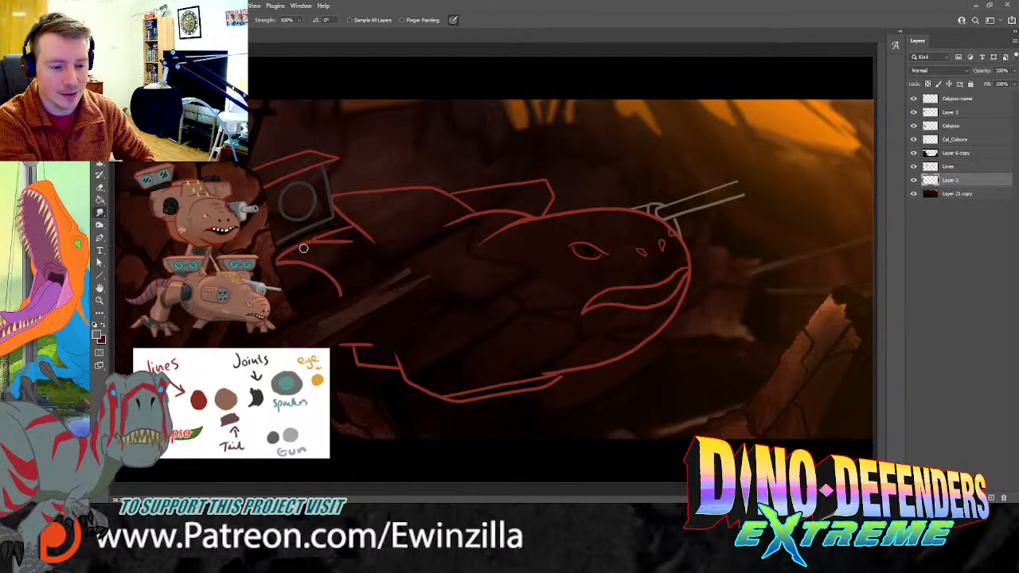
pyautogui.press('b')
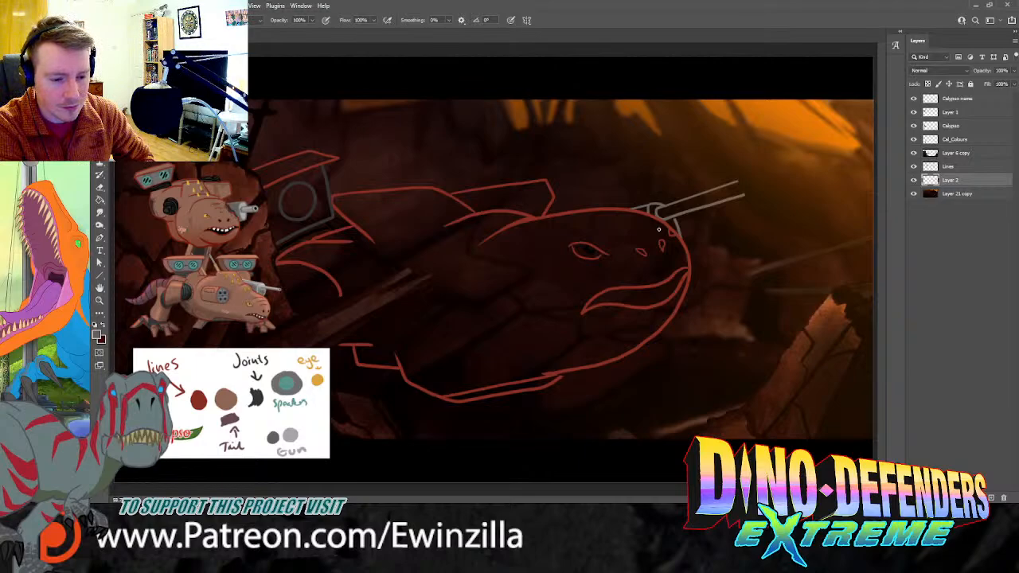
pyautogui.moveTo(736, 182)
pyautogui.mouseDown()
pyautogui.moveTo(734, 192)
pyautogui.moveTo(747, 185)
pyautogui.moveTo(738, 182)
pyautogui.moveTo(746, 187)
pyautogui.moveTo(738, 183)
pyautogui.moveTo(734, 195)
pyautogui.moveTo(739, 184)
pyautogui.mouseUp()
pyautogui.hotkey('ctrl', 'z')
pyautogui.hotkey('ctrl', 'z')
pyautogui.hotkey('ctrl', 'z')
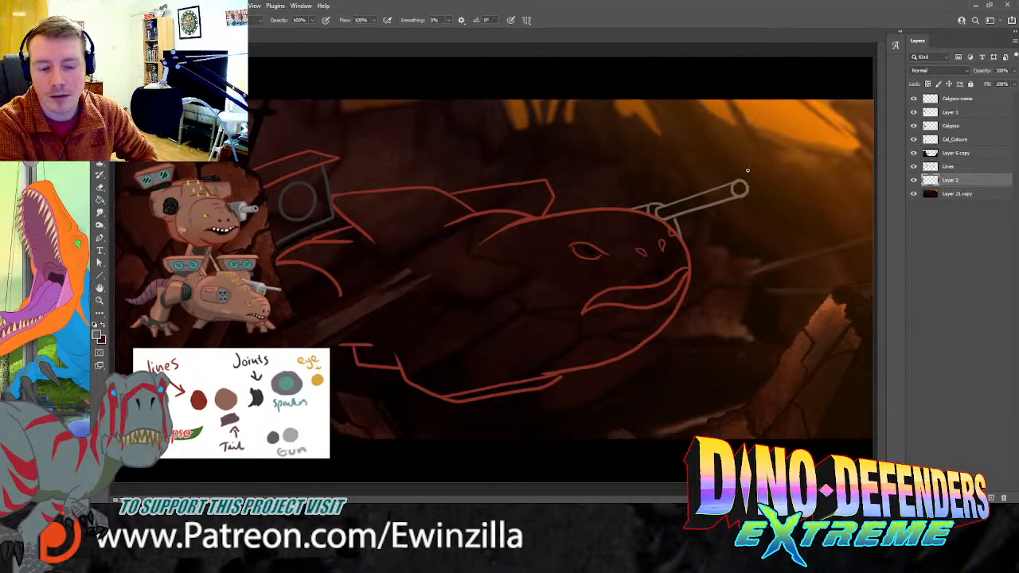
pyautogui.click(101, 211)
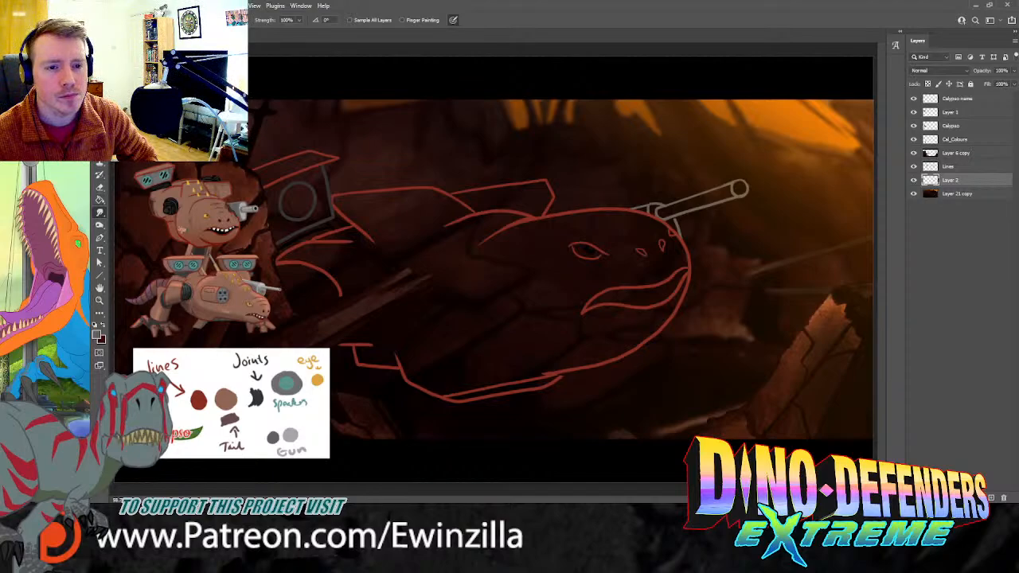
# Step: Change the foreground colour to black and brush curved joint bands behind the head and a segmented strip above the second box
pyautogui.press('i')
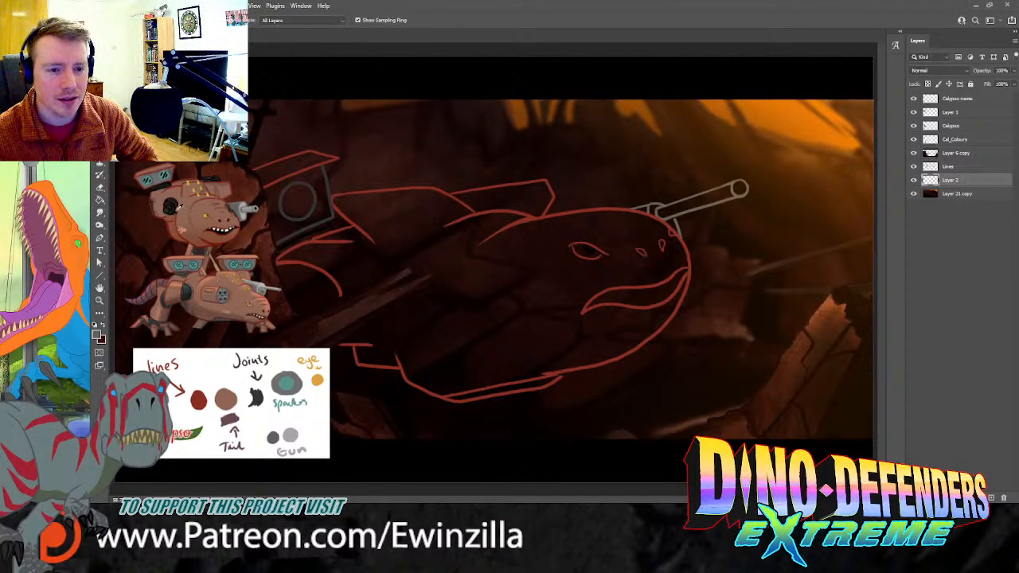
pyautogui.click(98, 333)
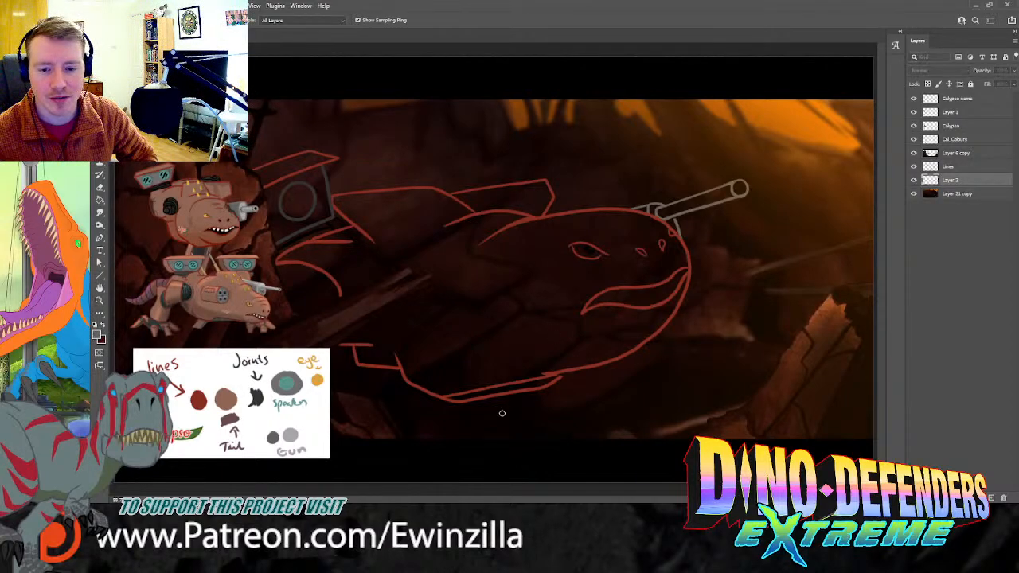
pyautogui.press('Return')
pyautogui.press('b')
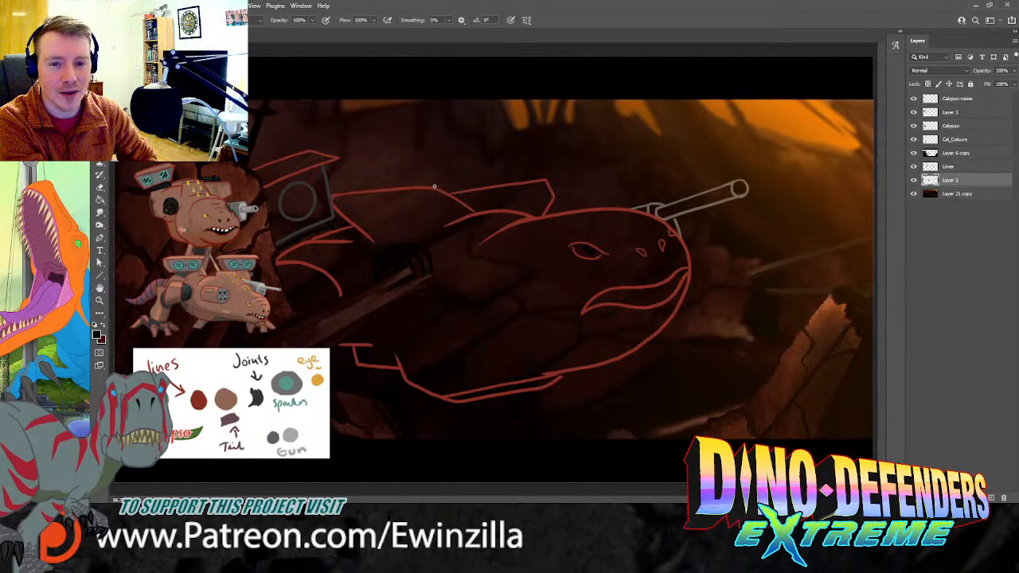
pyautogui.moveTo(443, 178); pyautogui.dragTo(502, 173)
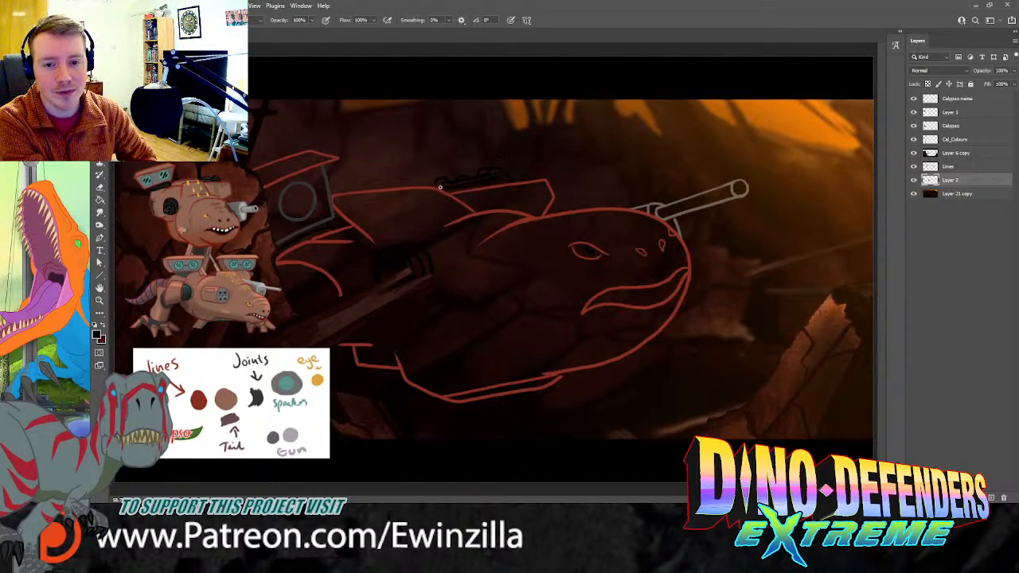
# Step: Finish the black segmented strip above the second box, then select the curved joint bands behind the head and enlarge them slightly
pyautogui.moveTo(503, 175); pyautogui.dragTo(508, 178)
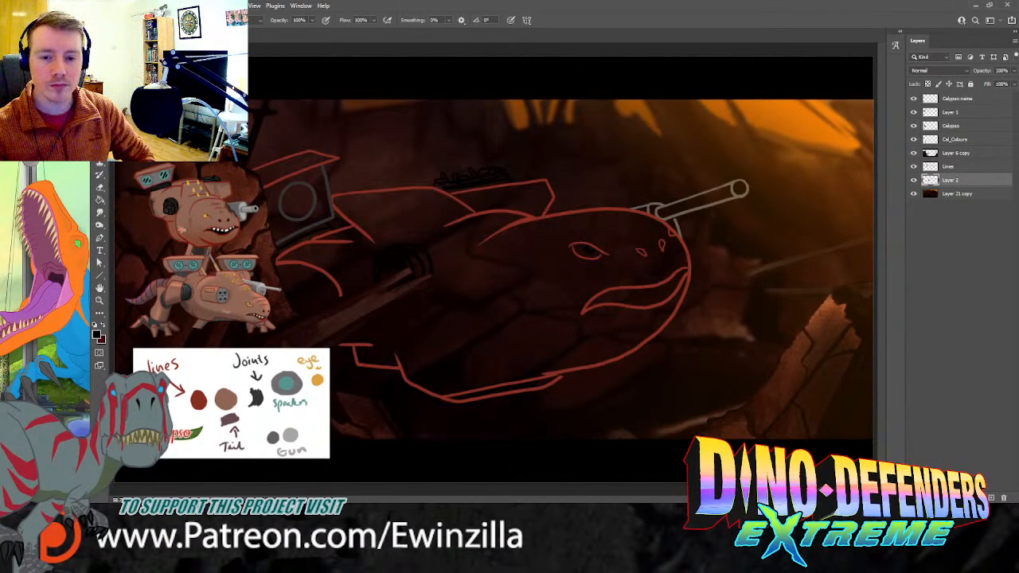
pyautogui.press('l')
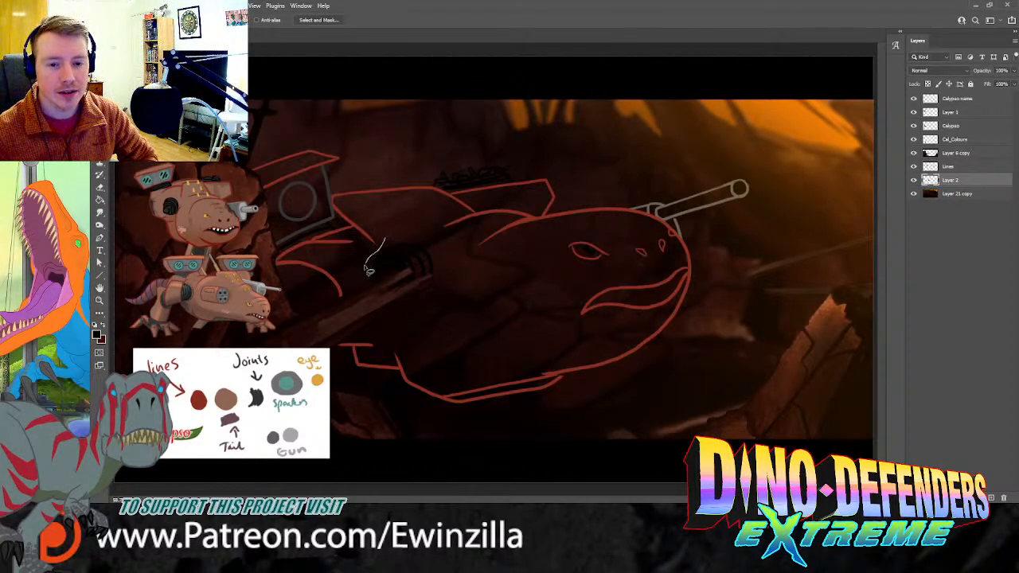
pyautogui.moveTo(379, 257)
pyautogui.mouseDown()
pyautogui.moveTo(364, 296)
pyautogui.moveTo(452, 281)
pyautogui.moveTo(419, 235)
pyautogui.moveTo(380, 243)
pyautogui.mouseUp()
pyautogui.hotkey('ctrl', 't')
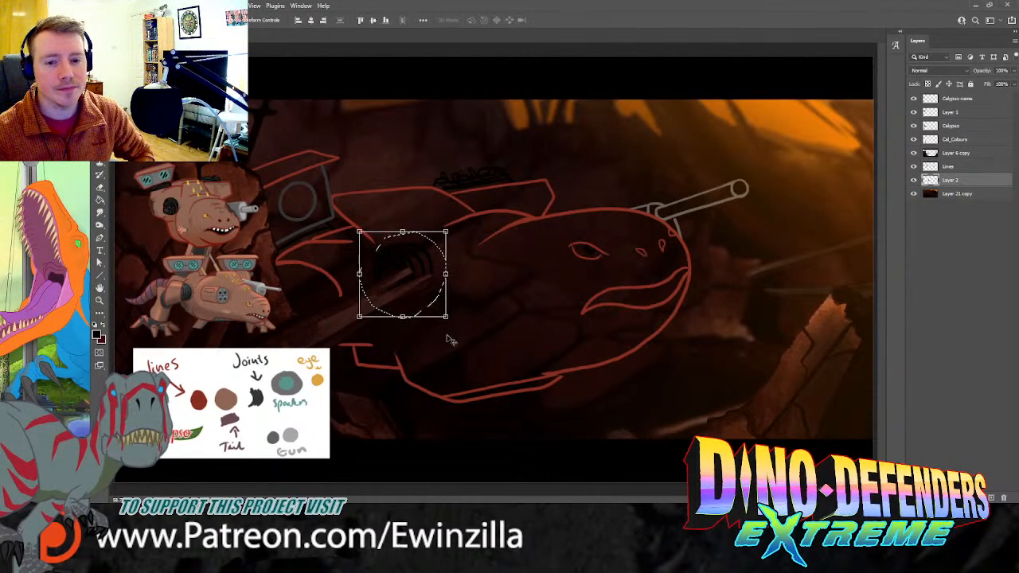
pyautogui.moveTo(451, 322)
pyautogui.mouseDown()
pyautogui.moveTo(467, 340)
pyautogui.moveTo(439, 309)
pyautogui.mouseUp()
pyautogui.press('Return')
pyautogui.hotkey('ctrl', 'd')
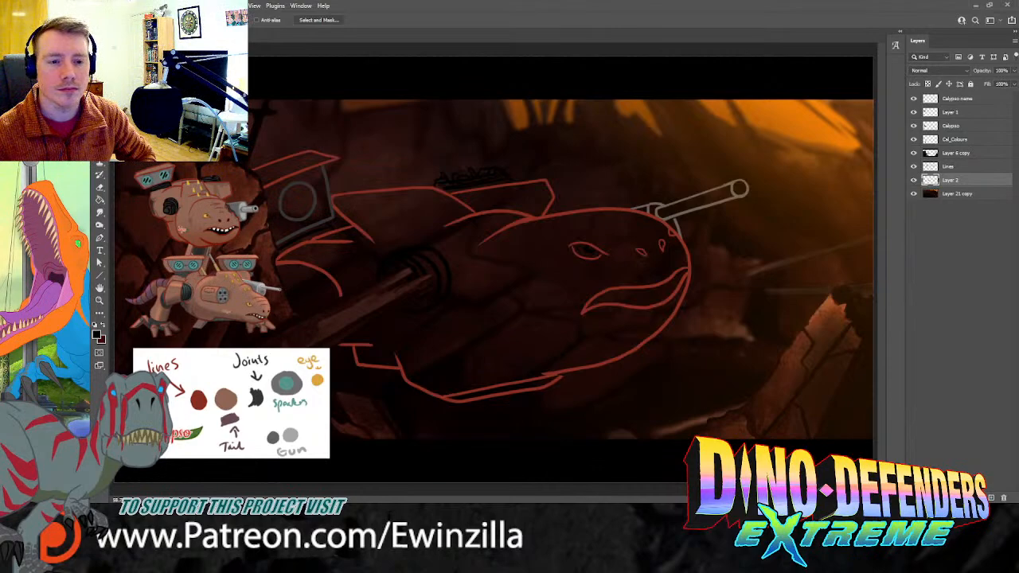
# Step: Move the Calypso name logo from the colour key onto the creature's lower cheek, tilt it about 11° anticlockwise and narrow it
pyautogui.click(952, 98)
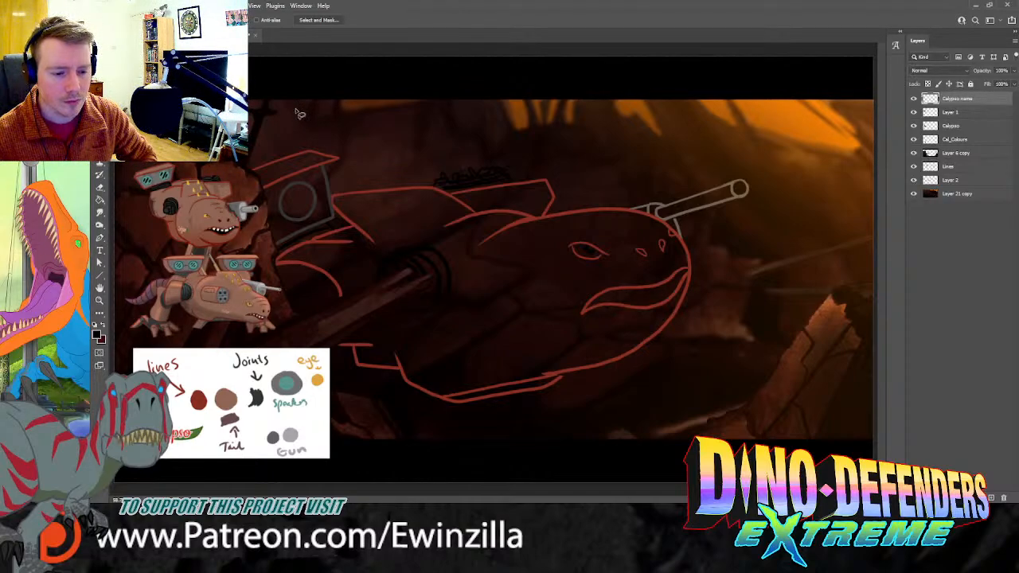
pyautogui.press('v')
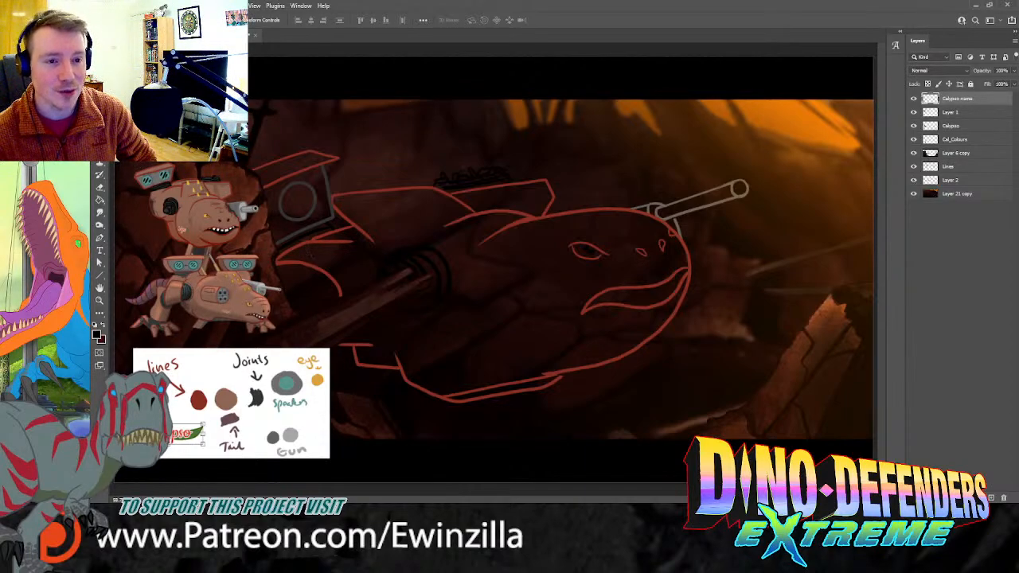
pyautogui.moveTo(189, 432); pyautogui.dragTo(539, 299)
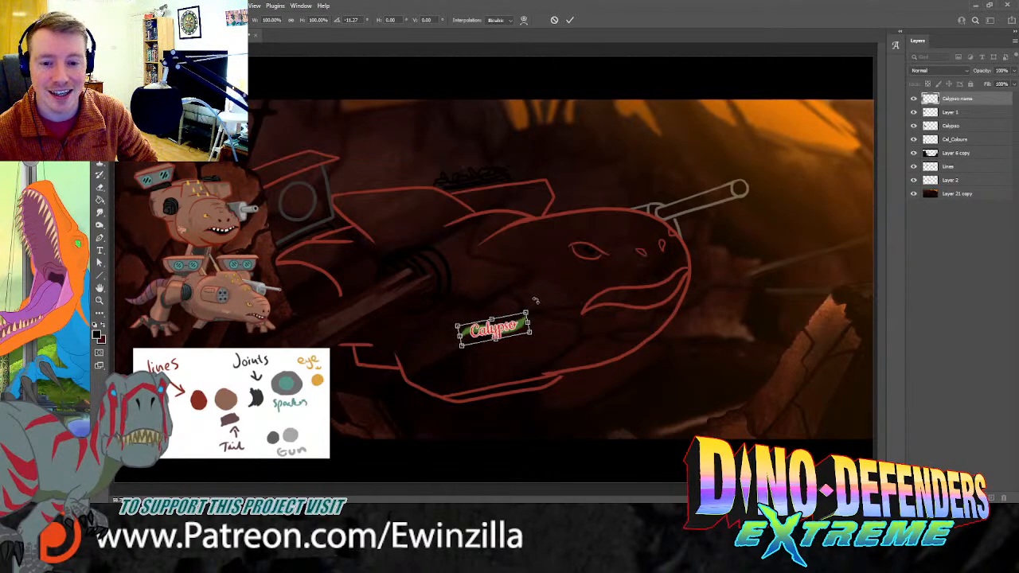
pyautogui.moveTo(536, 297); pyautogui.dragTo(466, 344)
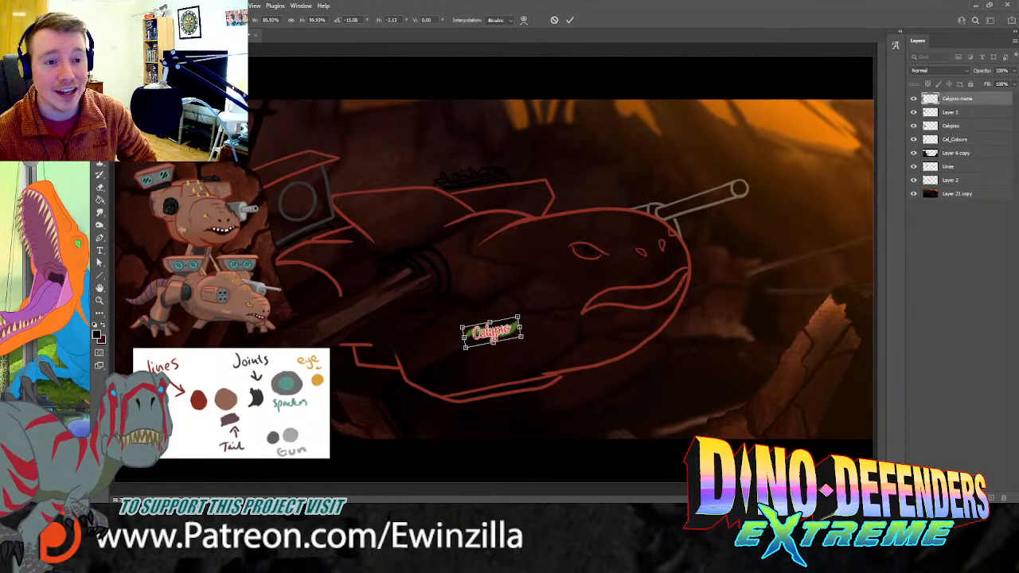
pyautogui.press('Return')
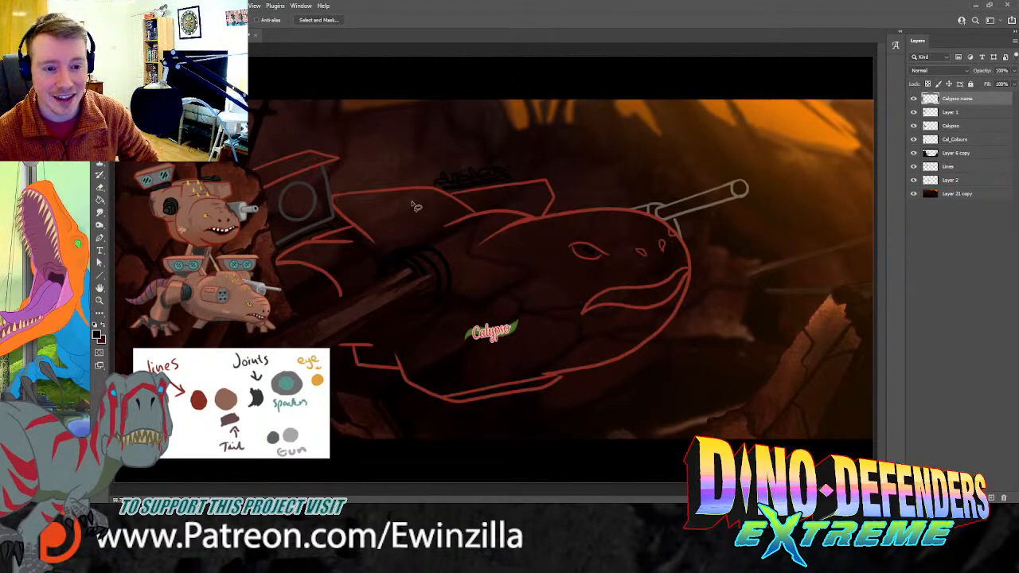
# Step: Shift the Calypso logo slightly towards the mouth, rotate it by -3.33° and reduce its height to 88.27%
pyautogui.click(100, 174)
pyautogui.moveTo(505, 335); pyautogui.dragTo(546, 312)
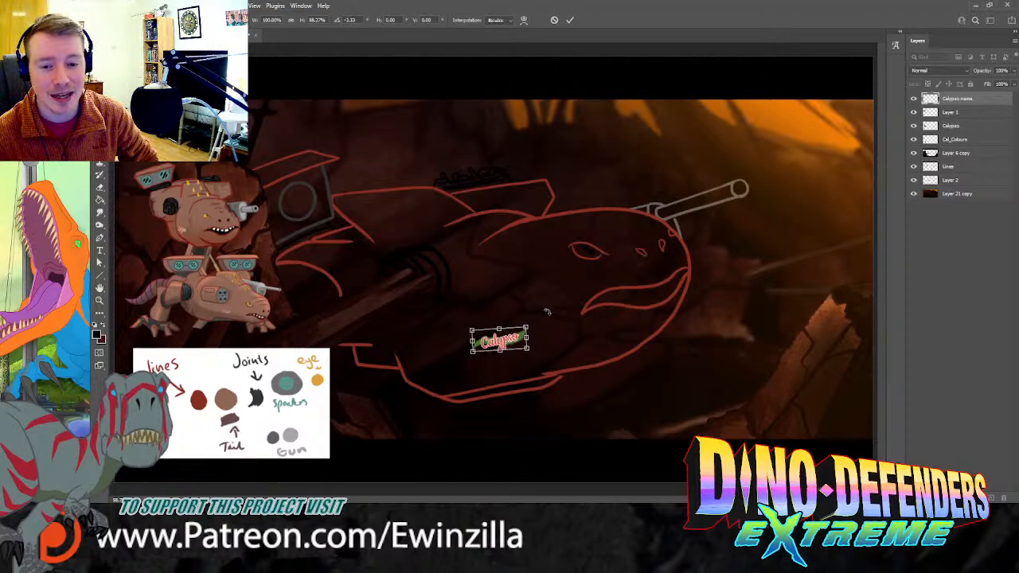
pyautogui.press('Return')
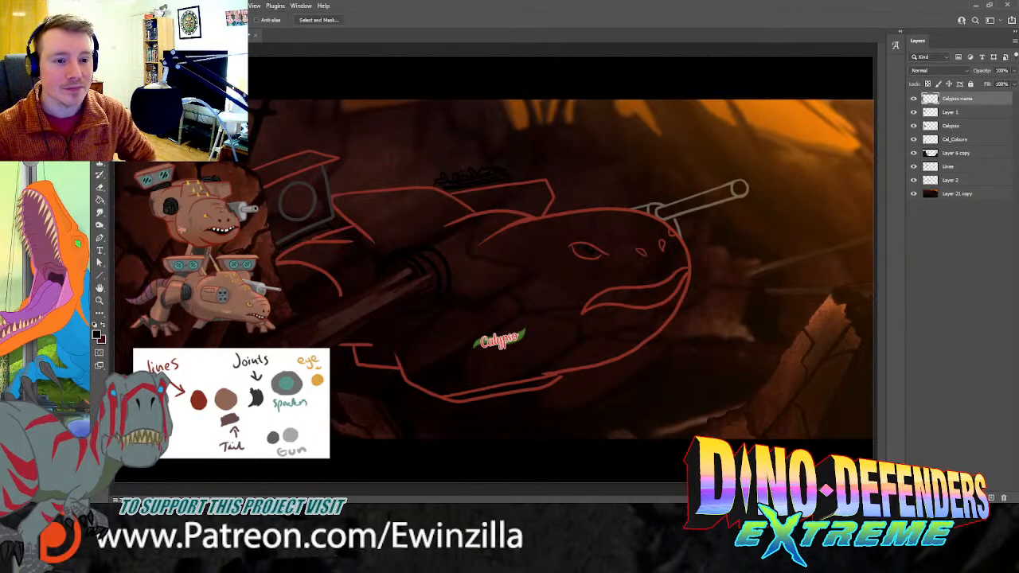
# Step: Brush short slanted black slots inside the round speaker on the rear box
pyautogui.press('i')
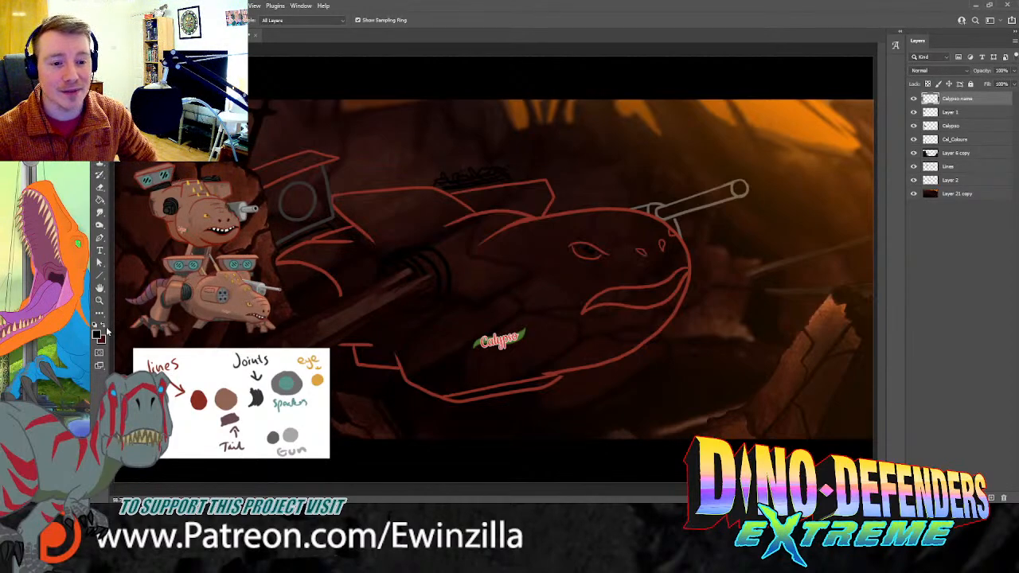
pyautogui.press('b')
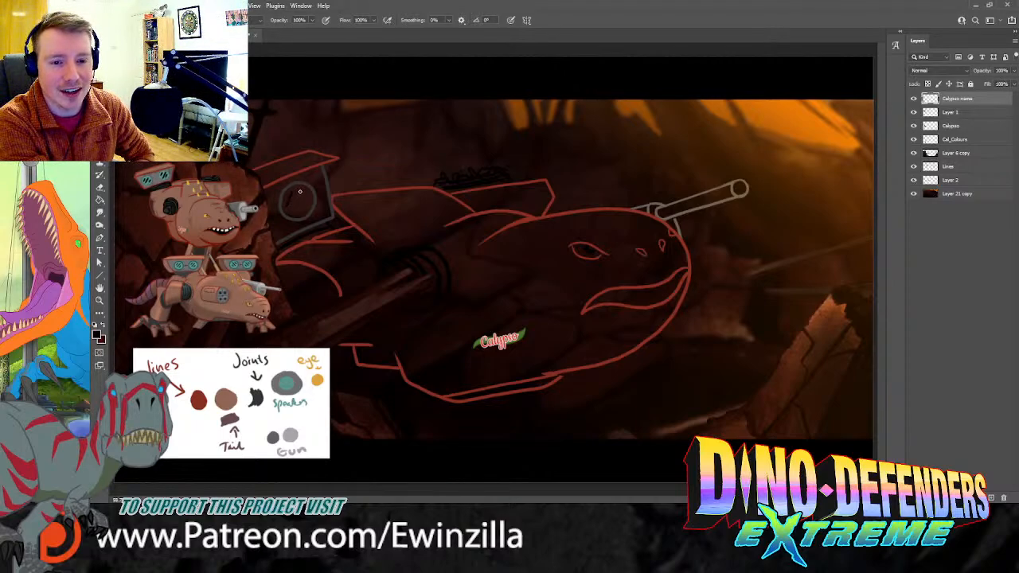
pyautogui.moveTo(299, 191); pyautogui.dragTo(296, 209)
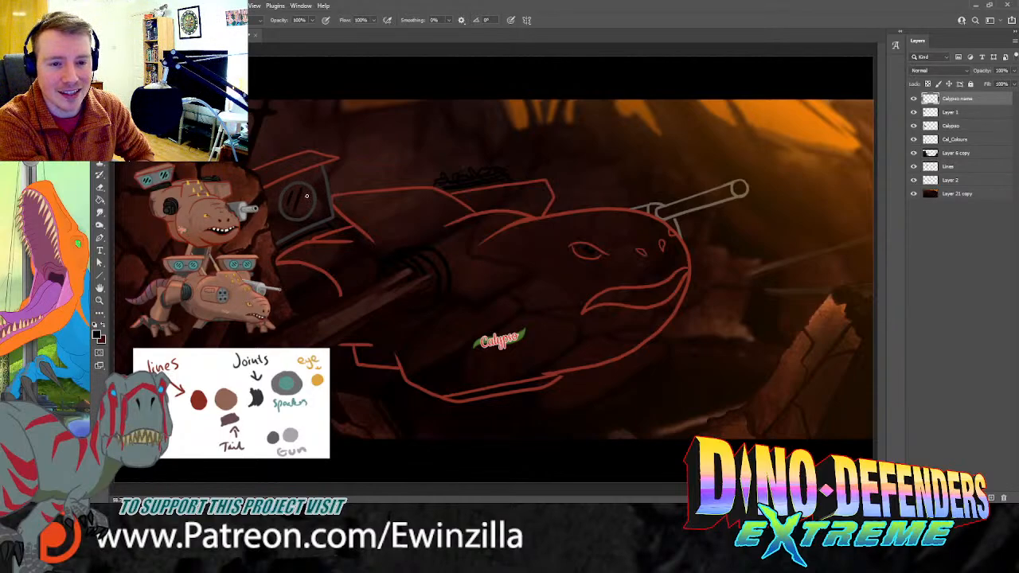
pyautogui.moveTo(311, 193); pyautogui.dragTo(304, 209)
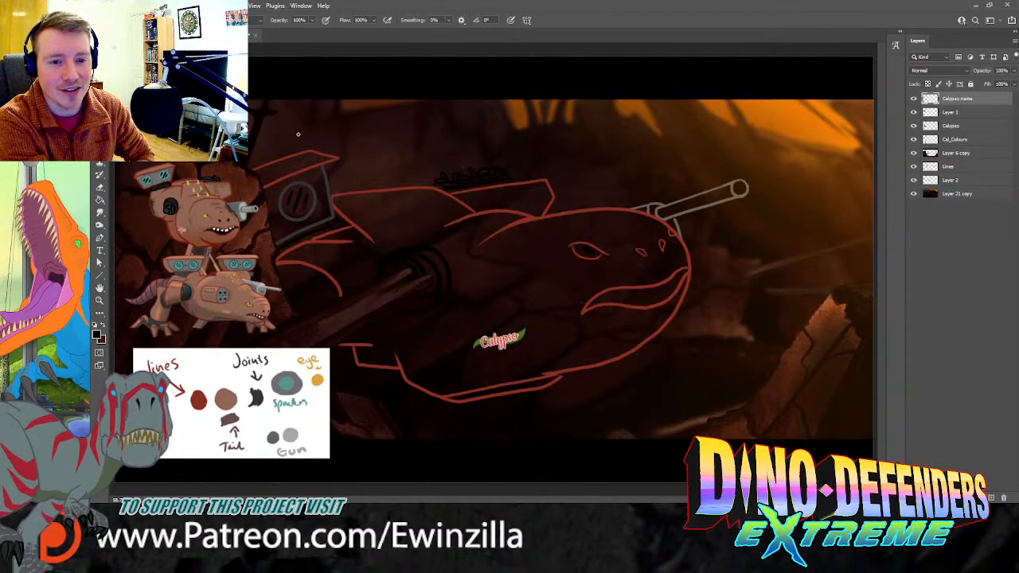
pyautogui.click(99, 213)
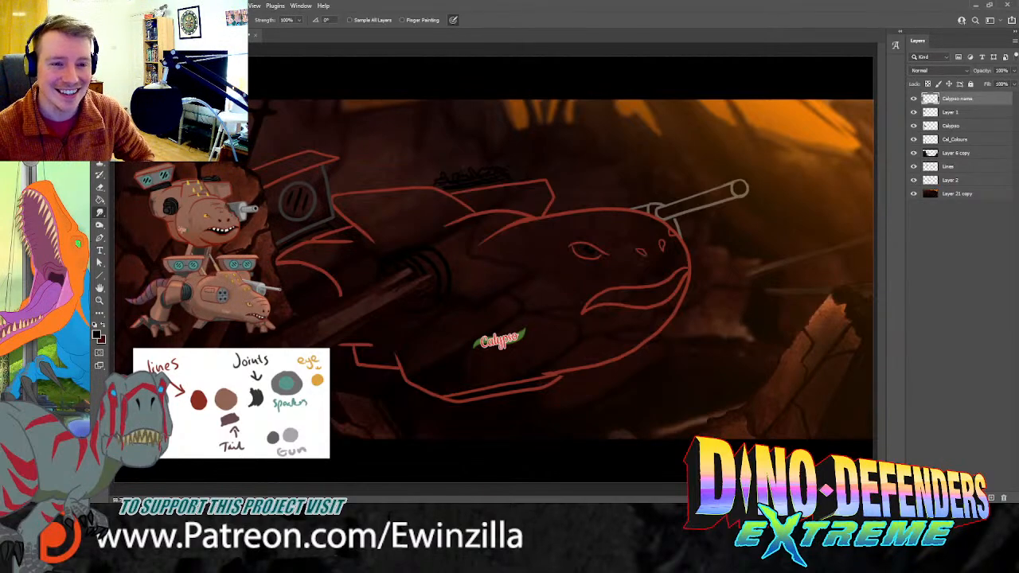
# Step: Set the foreground colour to the yellow-orange used for the eye in the colour key
pyautogui.click(100, 125)
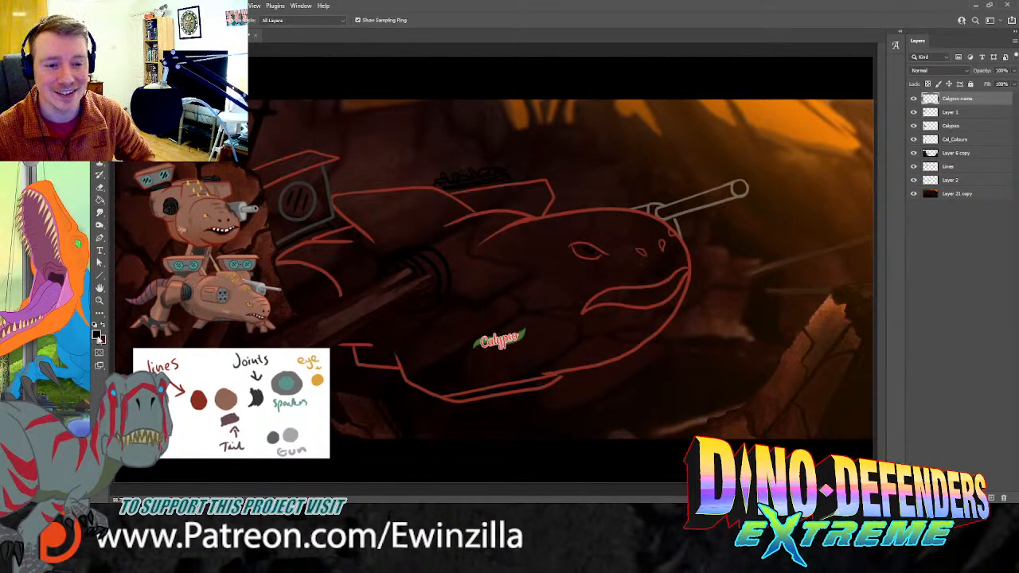
pyautogui.click(97, 334)
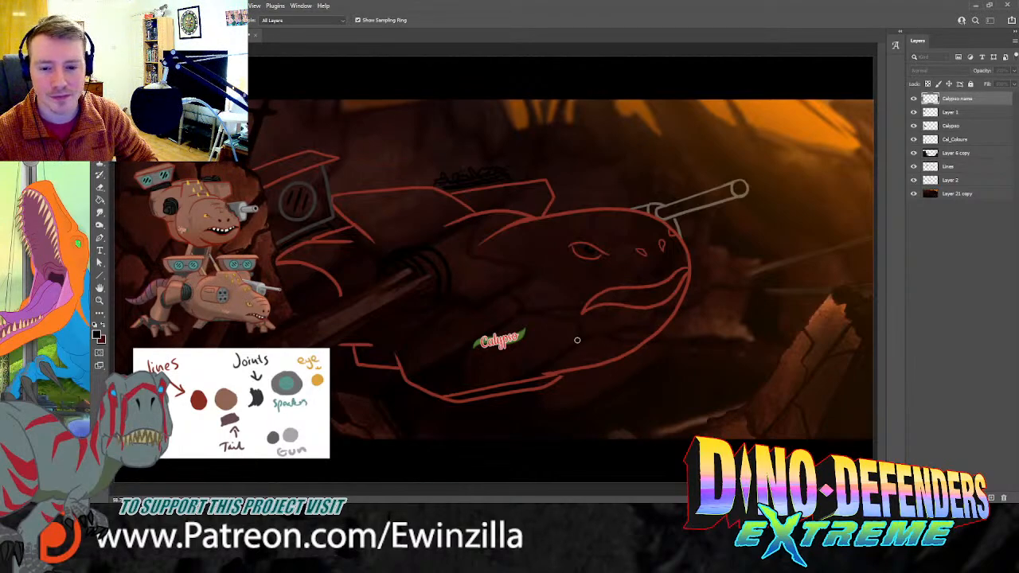
pyautogui.click(675, 301)
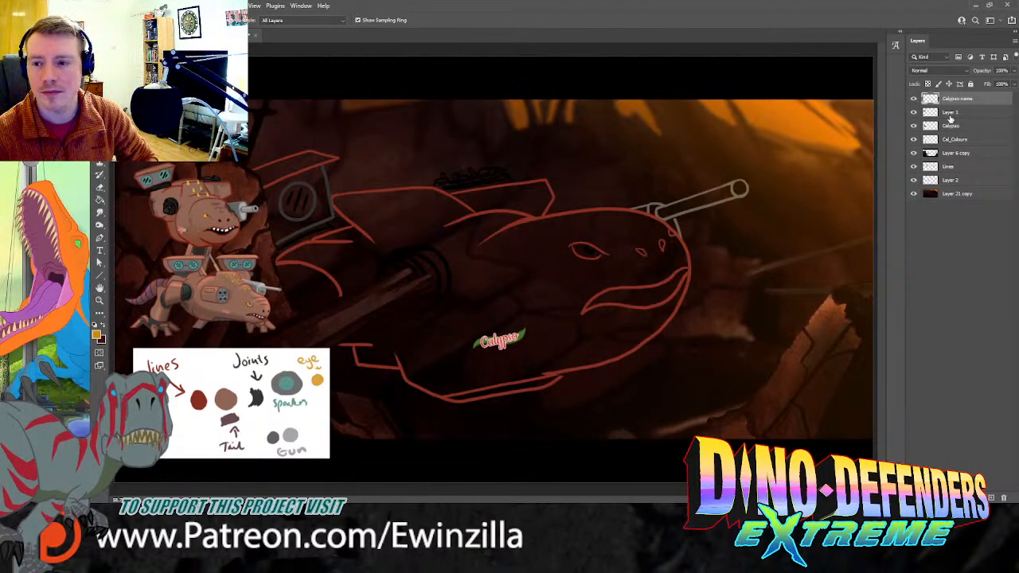
# Step: Move the Calypso name layer below Layer 6 copy, merge it with Lines and Layer 2, and toggle its visibility to check it
pyautogui.moveTo(955, 103); pyautogui.dragTo(952, 161)
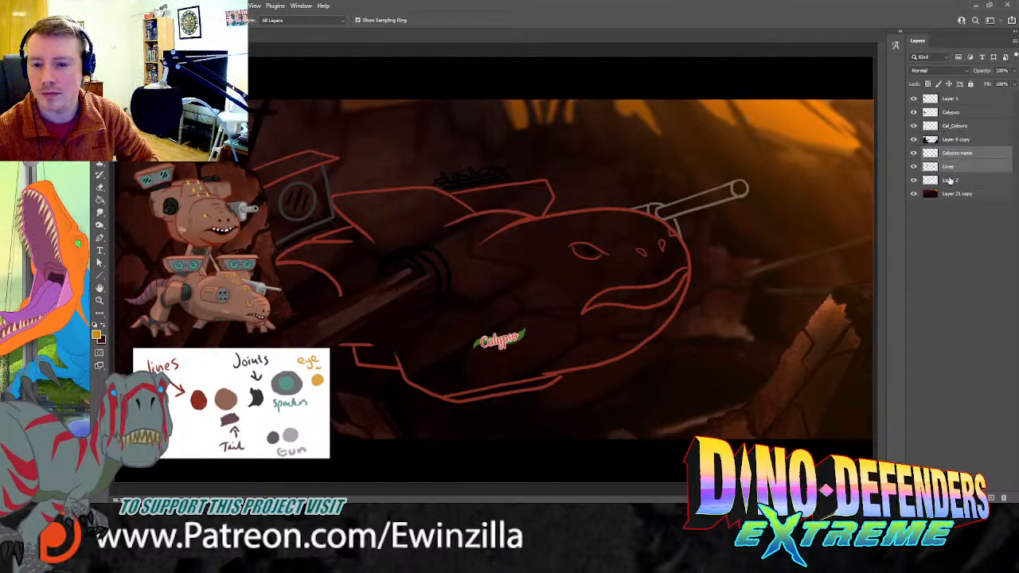
pyautogui.keyDown('ctrl'); pyautogui.click(950, 181); pyautogui.keyUp('ctrl')
pyautogui.hotkey('ctrl', 'e')
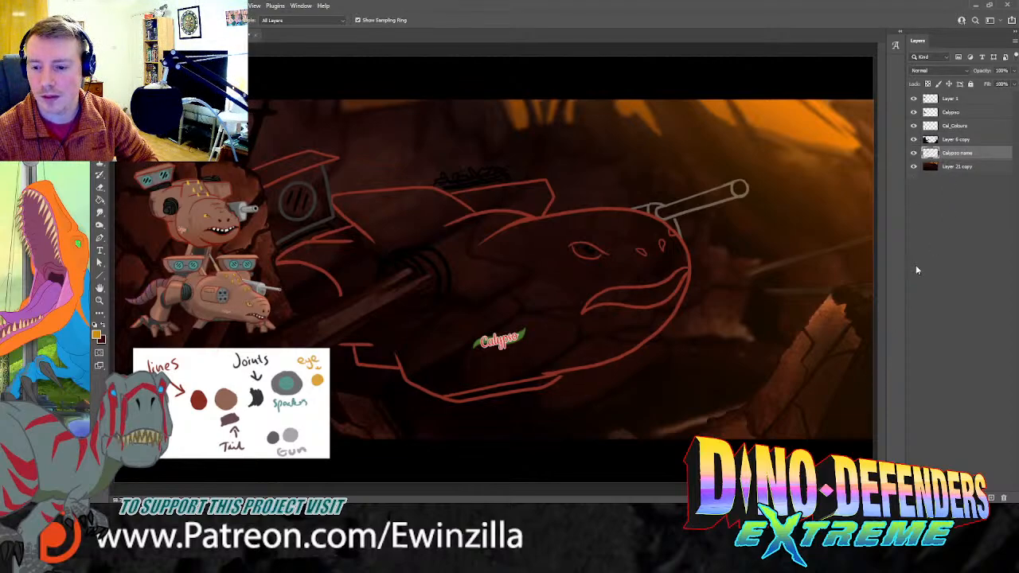
pyautogui.click(913, 154)
pyautogui.click(913, 155)
# Step: Brush four small yellow triangular spikes on the armour plate behind the head, undoing unsatisfactory strokes
pyautogui.press('b')
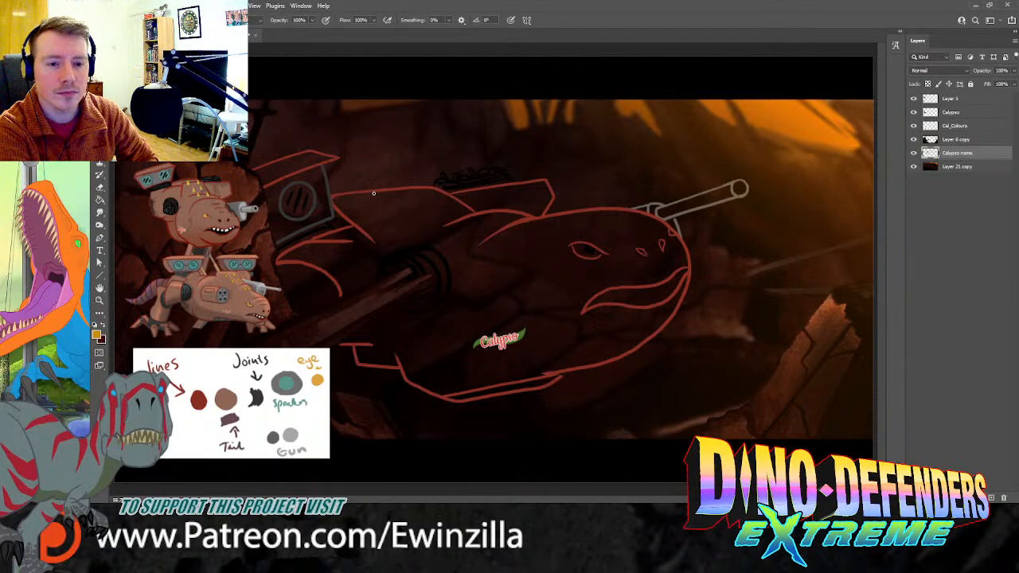
pyautogui.moveTo(370, 200)
pyautogui.mouseDown()
pyautogui.moveTo(369, 182)
pyautogui.moveTo(383, 202)
pyautogui.moveTo(368, 201)
pyautogui.moveTo(380, 189)
pyautogui.moveTo(384, 204)
pyautogui.moveTo(370, 194)
pyautogui.moveTo(413, 176)
pyautogui.moveTo(427, 222)
pyautogui.moveTo(414, 219)
pyautogui.mouseUp()
pyautogui.hotkey('ctrl', 'z')
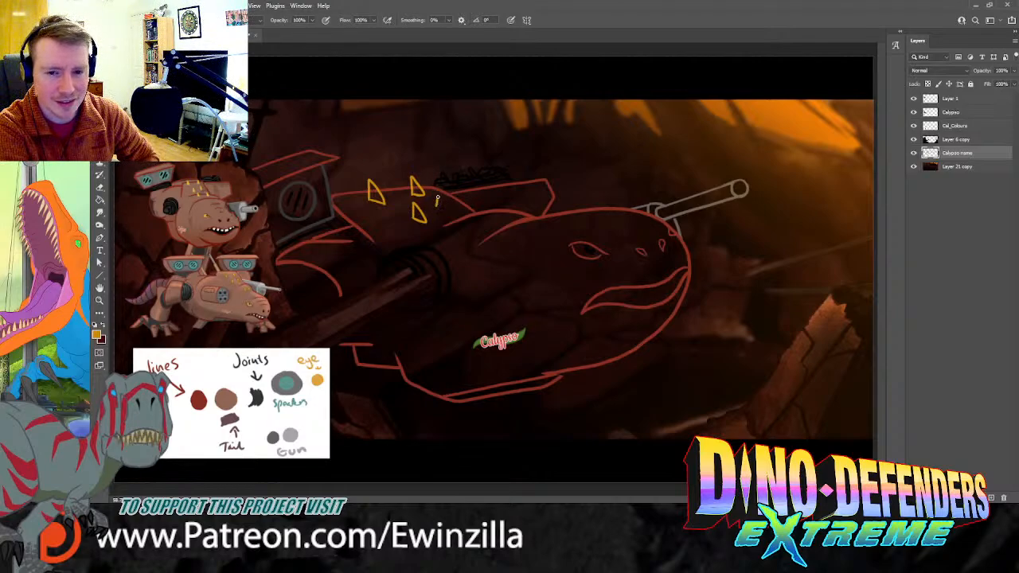
pyautogui.moveTo(437, 205)
pyautogui.mouseDown()
pyautogui.moveTo(437, 189)
pyautogui.moveTo(451, 213)
pyautogui.moveTo(435, 212)
pyautogui.mouseUp()
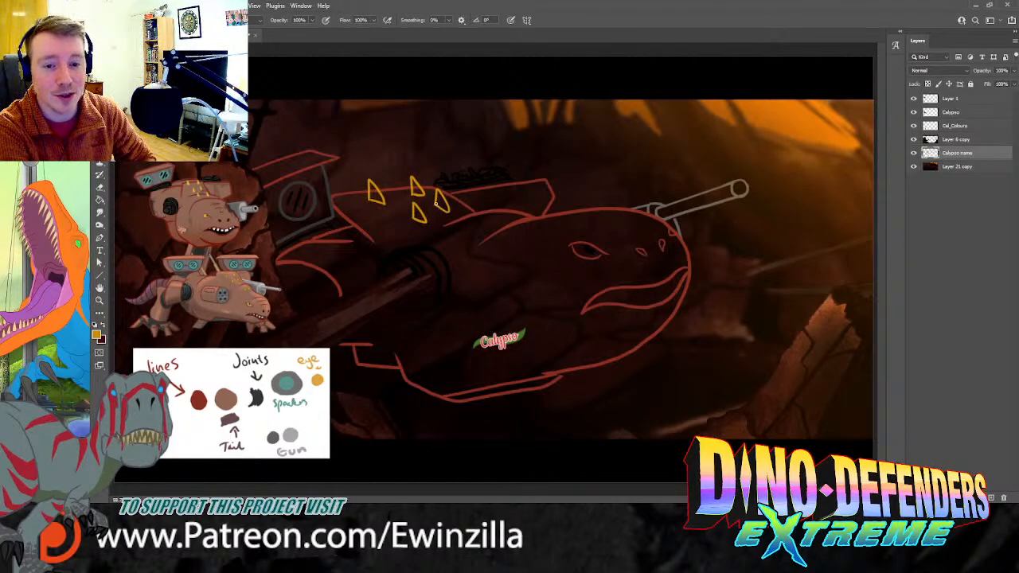
pyautogui.click(101, 213)
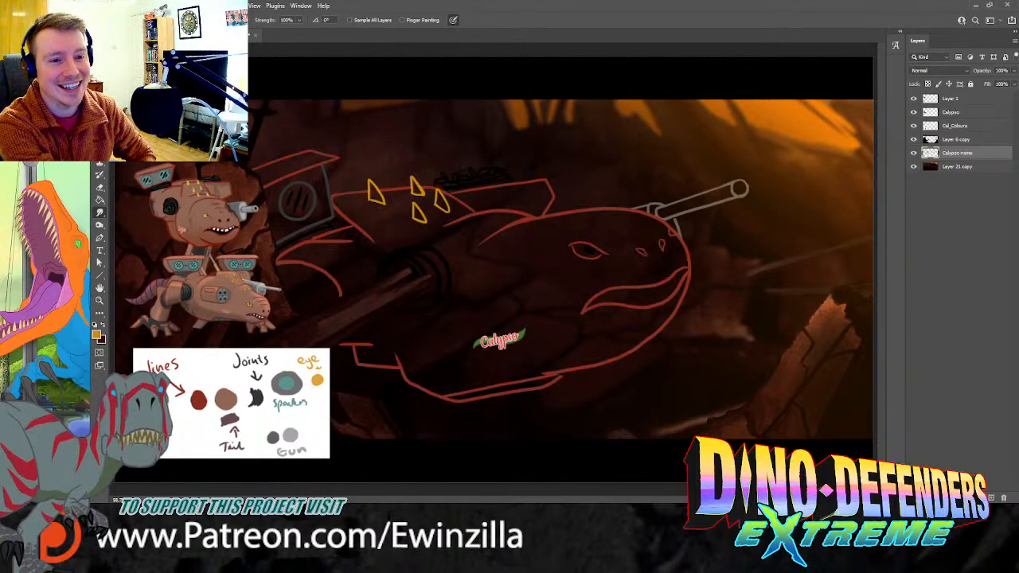
# Step: Brush two more yellow triangular spikes at the back of the head, redoing strokes that miss the shape
pyautogui.press('b')
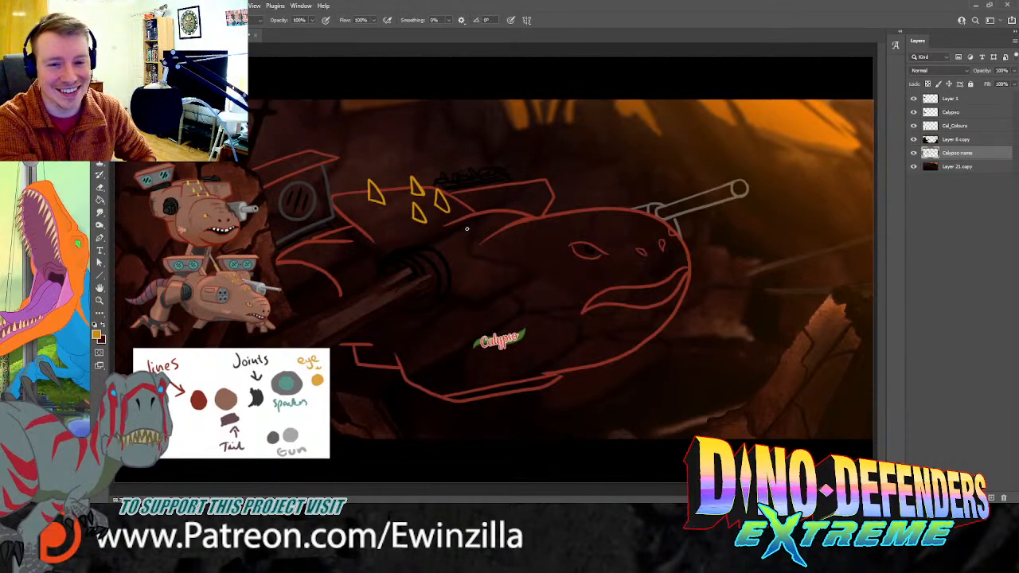
pyautogui.moveTo(467, 229)
pyautogui.mouseDown()
pyautogui.moveTo(472, 216)
pyautogui.moveTo(481, 232)
pyautogui.moveTo(467, 229)
pyautogui.moveTo(468, 215)
pyautogui.moveTo(480, 231)
pyautogui.moveTo(467, 232)
pyautogui.mouseUp()
pyautogui.hotkey('ctrl', 'z')
pyautogui.hotkey('ctrl', 'z')
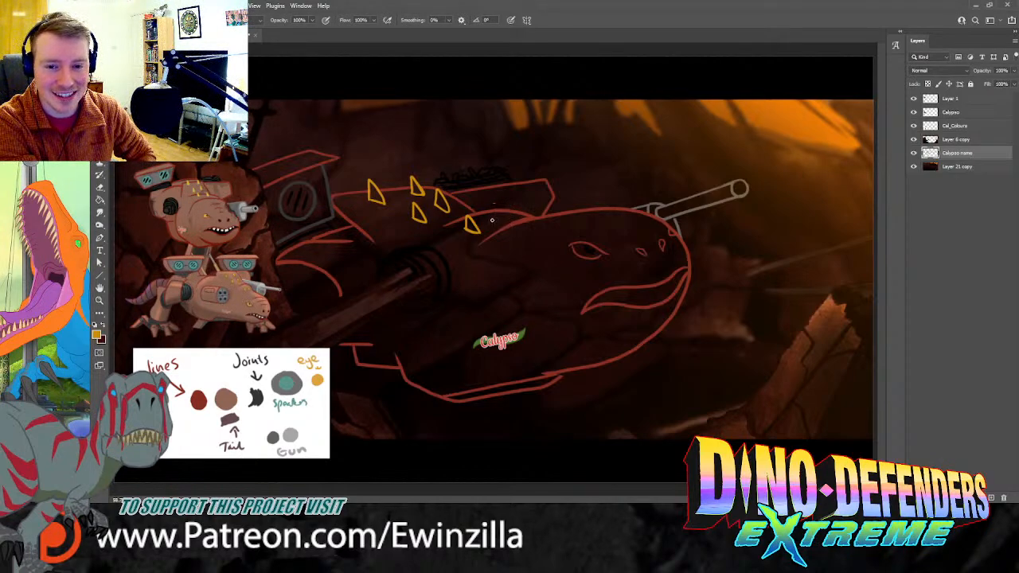
pyautogui.moveTo(492, 220)
pyautogui.mouseDown()
pyautogui.moveTo(502, 210)
pyautogui.moveTo(491, 222)
pyautogui.mouseUp()
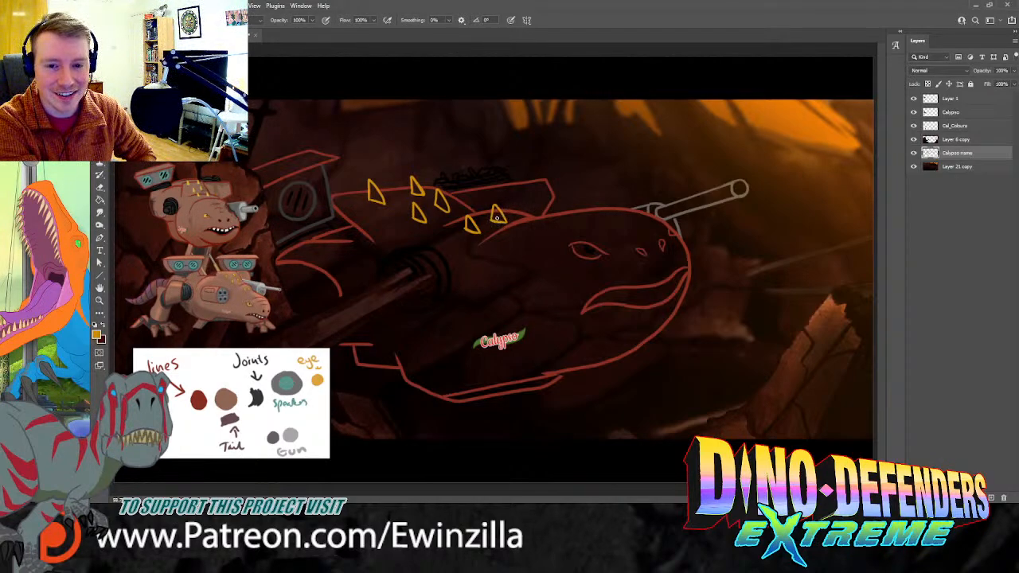
pyautogui.hotkey('ctrl', 'z')
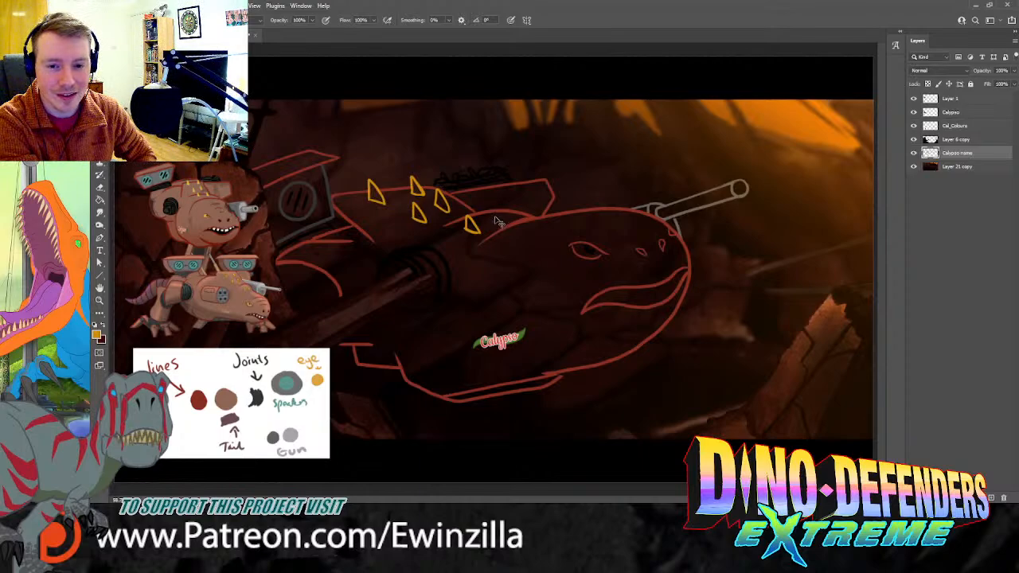
pyautogui.moveTo(495, 221)
pyautogui.mouseDown()
pyautogui.moveTo(501, 206)
pyautogui.moveTo(493, 218)
pyautogui.mouseUp()
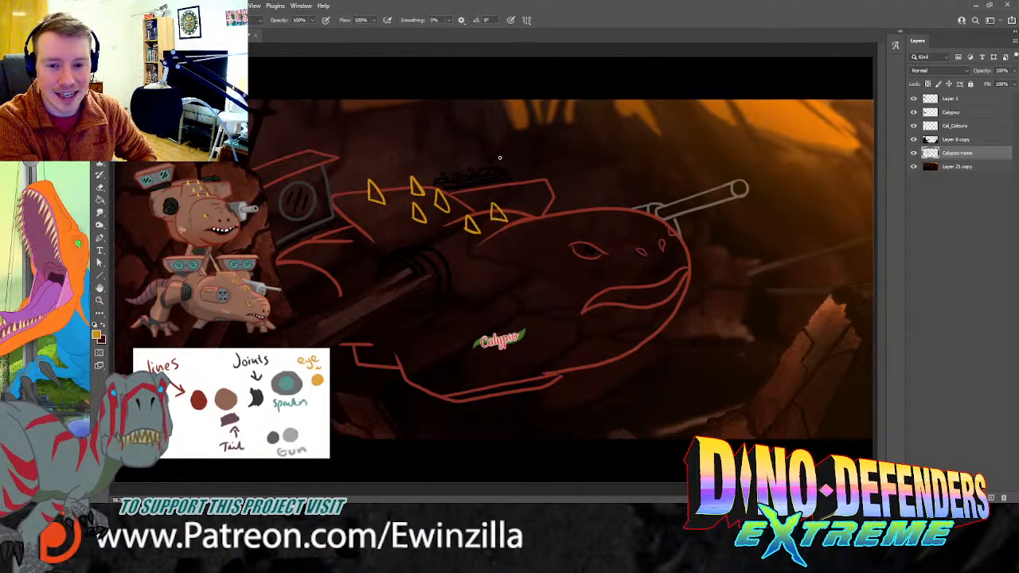
pyautogui.click(100, 213)
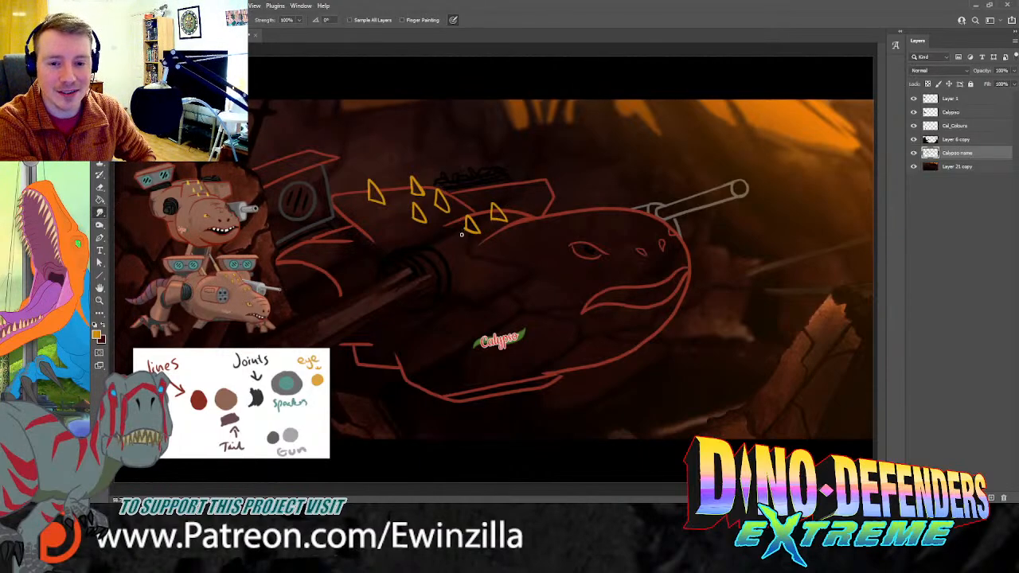
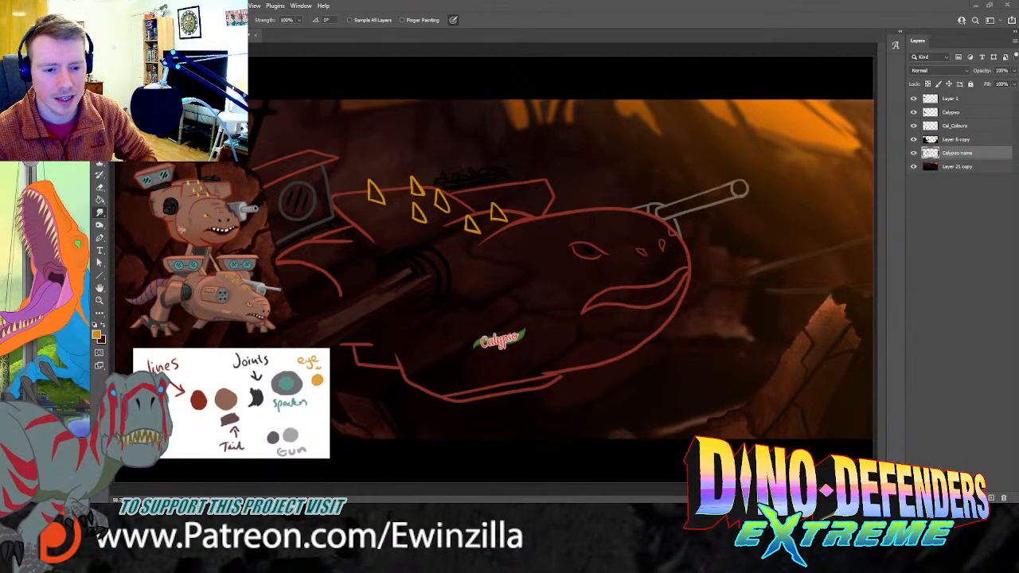
# Step: Paste the T. rex reference photo, move its layer to the top of the stack and zoom in on the head
pyautogui.hotkey('ctrl', 'v')
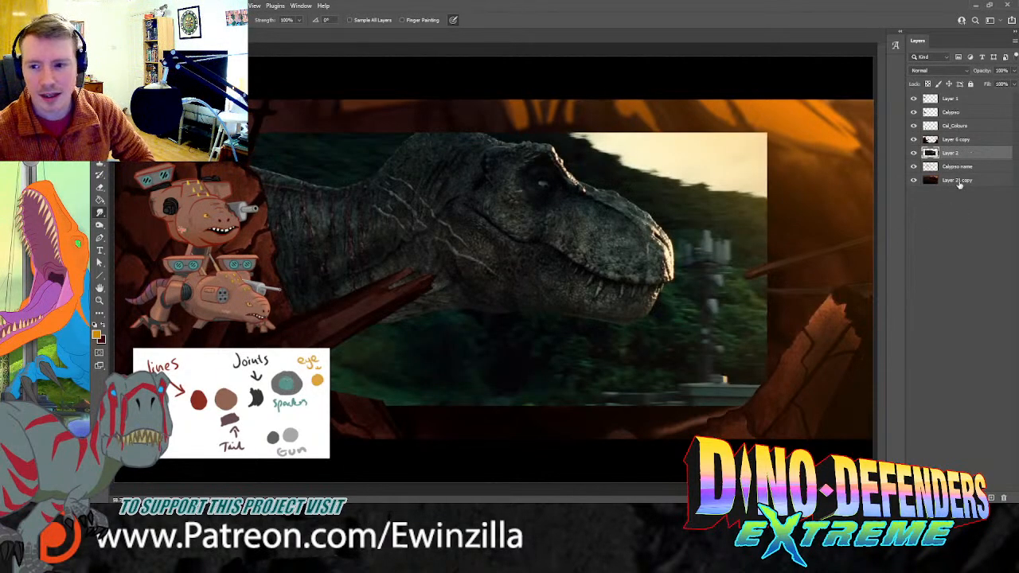
pyautogui.moveTo(952, 154); pyautogui.dragTo(952, 96)
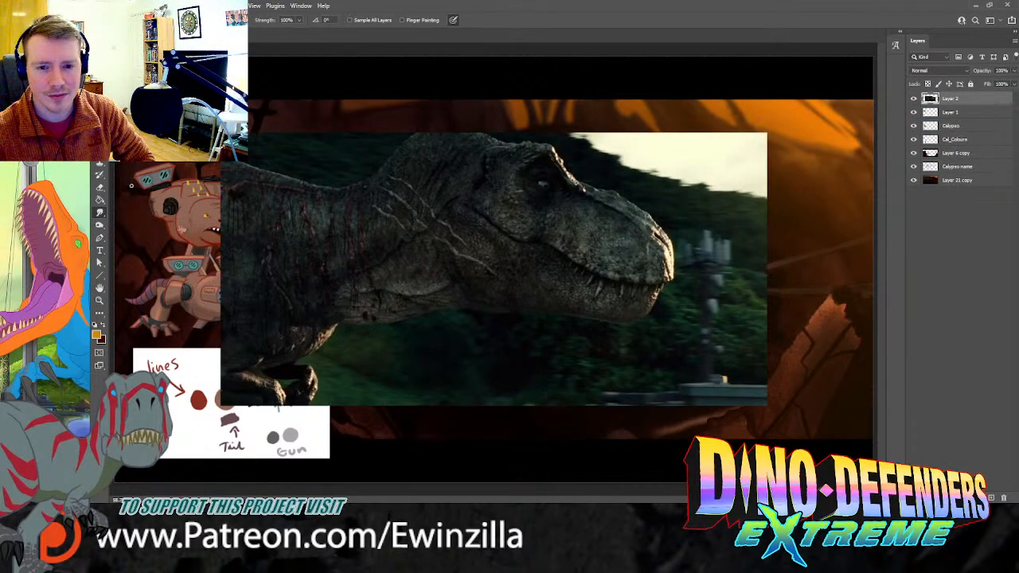
pyautogui.click(99, 301)
pyautogui.click(513, 203)
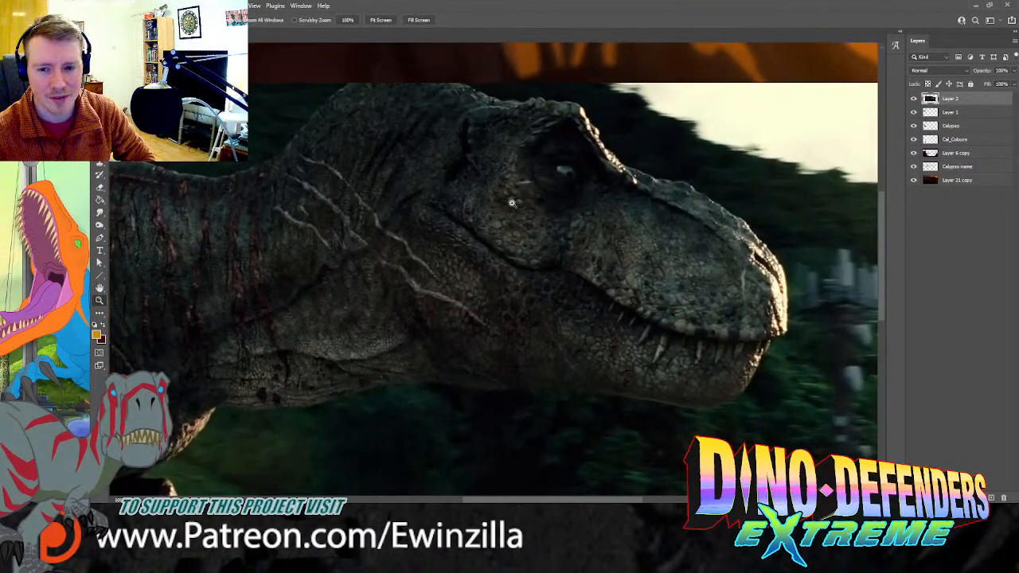
# Step: Examine the head and neck in the T. rex reference photo, then delete its layer
pyautogui.click(512, 203)
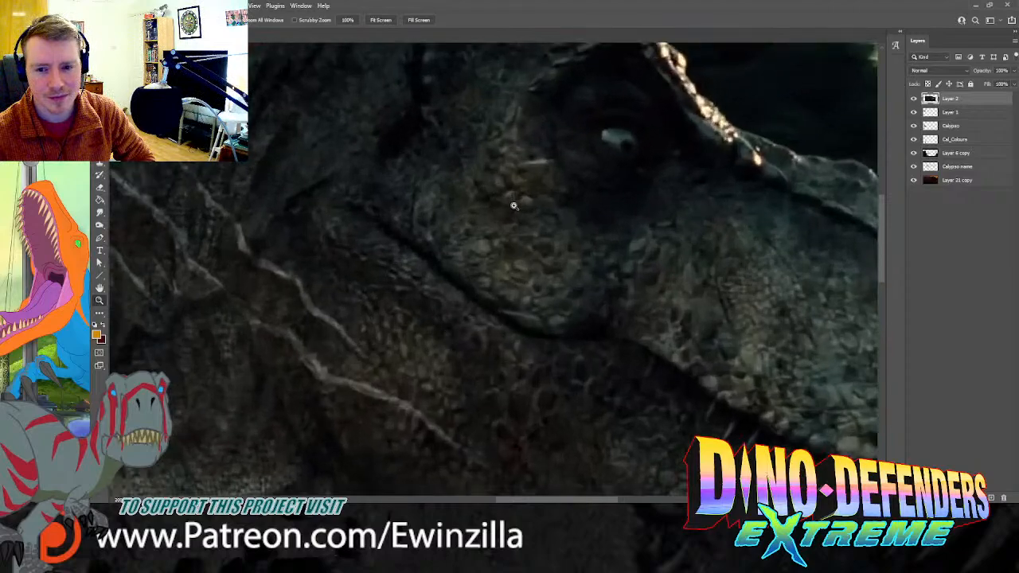
pyautogui.keyDown('alt'); pyautogui.click(350, 169); pyautogui.keyUp('alt')
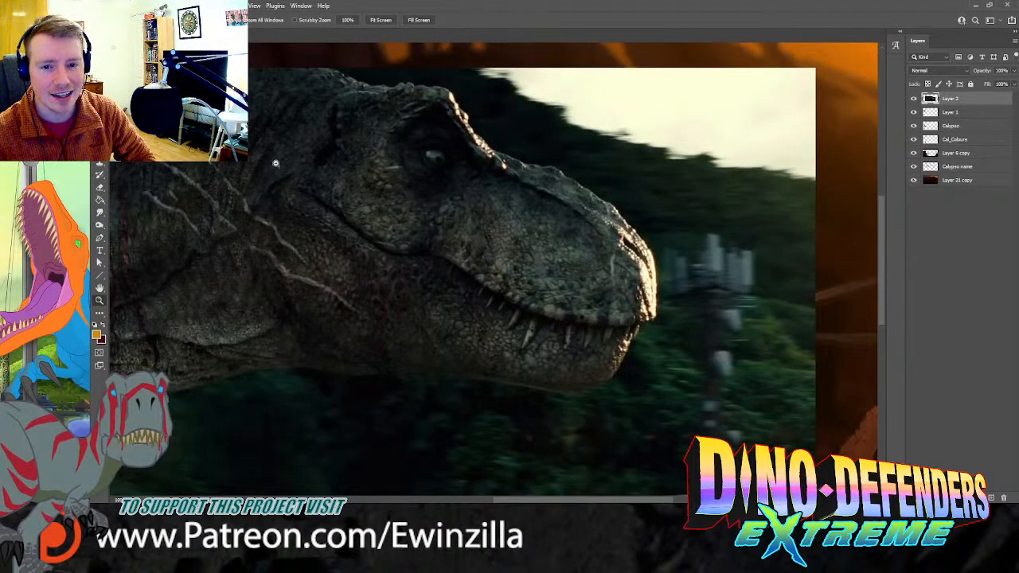
pyautogui.moveTo(636, 500); pyautogui.dragTo(586, 499)
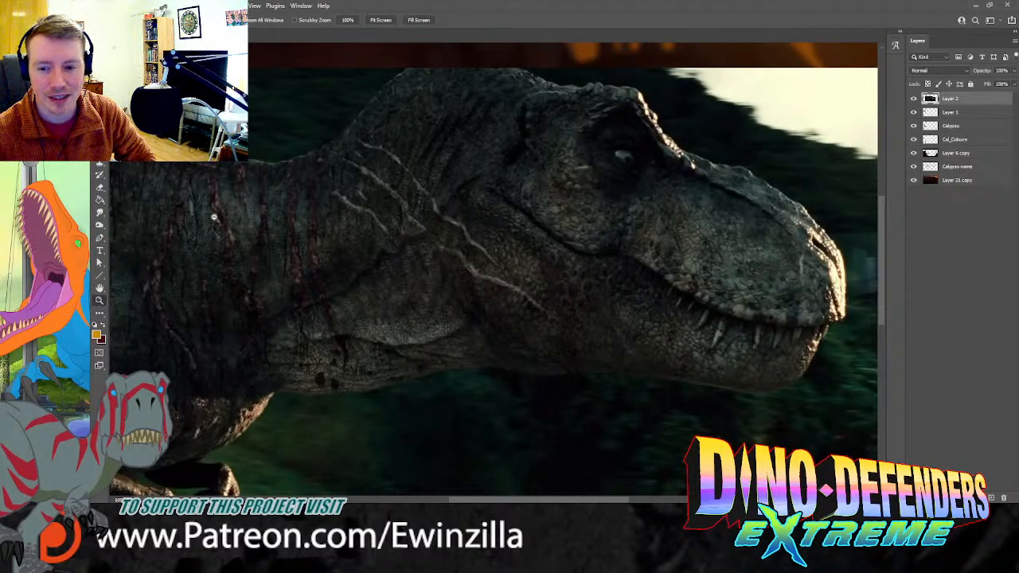
pyautogui.press('Delete')
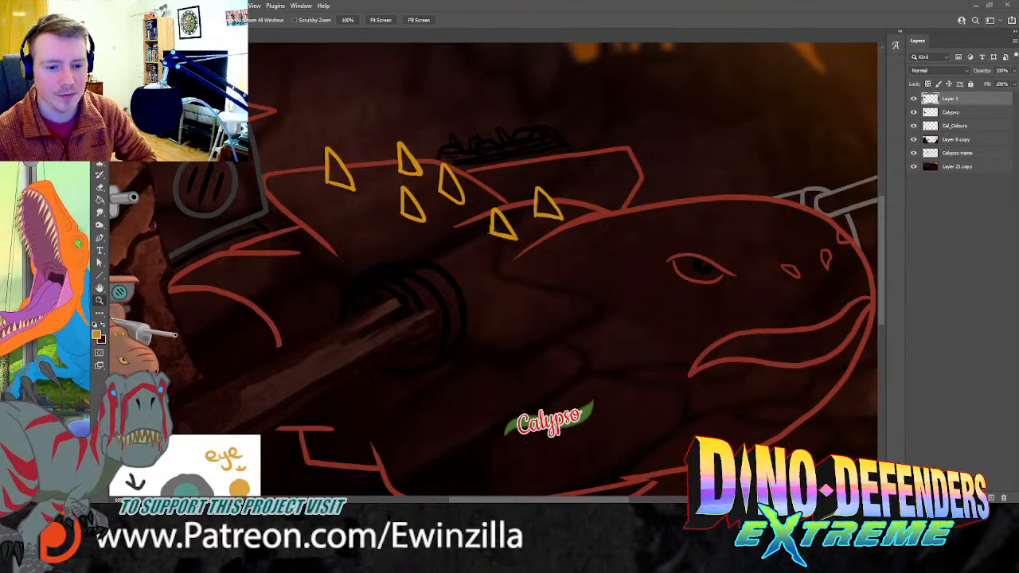
# Step: Paste the dark side-view T. rex photo and brush three yellow arrows pointing at the front of its back
pyautogui.hotkey('ctrl', 'v')
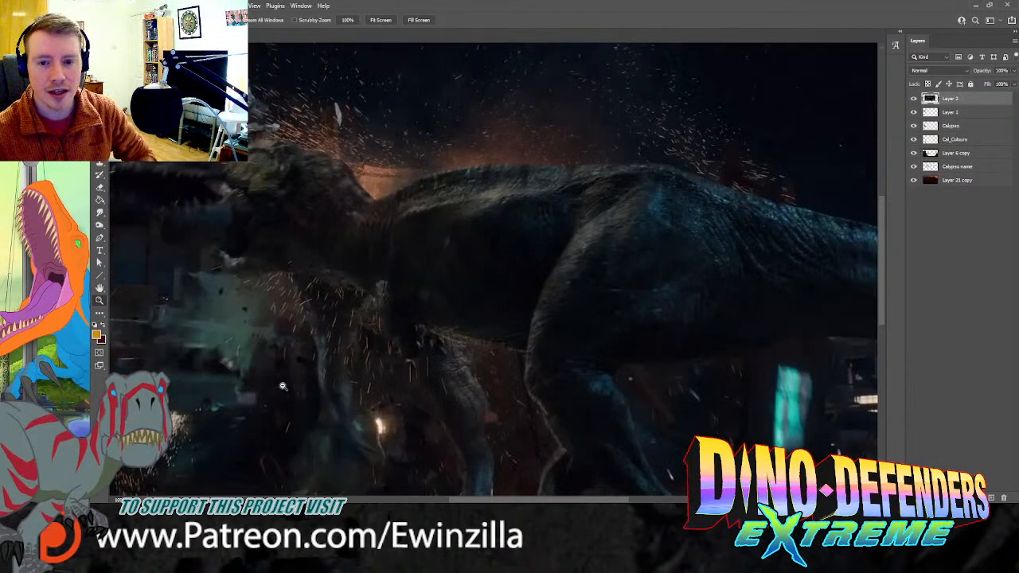
pyautogui.press('b')
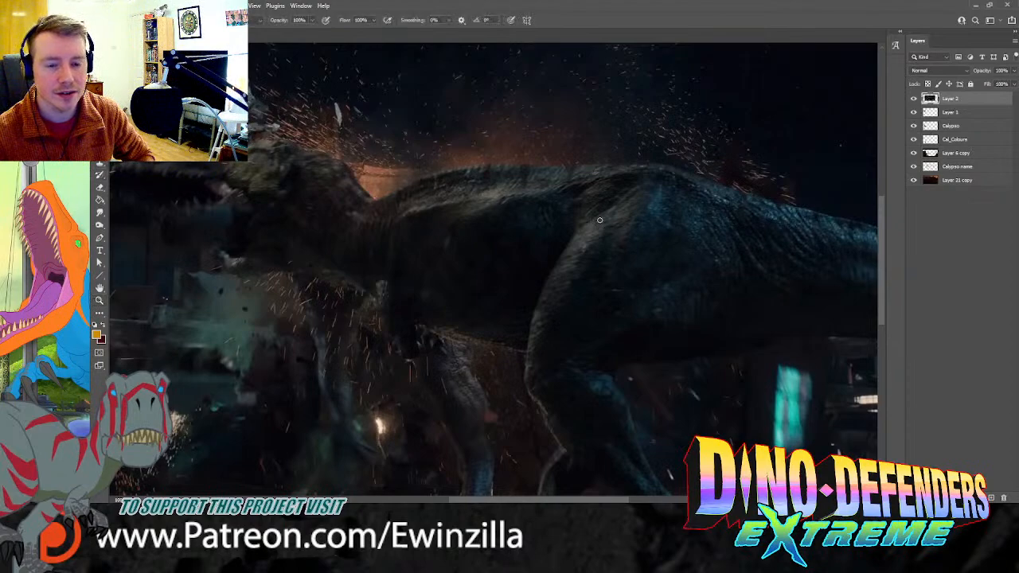
pyautogui.moveTo(402, 147)
pyautogui.mouseDown()
pyautogui.moveTo(405, 174)
pyautogui.moveTo(410, 167)
pyautogui.mouseUp()
pyautogui.moveTo(447, 127)
pyautogui.mouseDown()
pyautogui.moveTo(448, 163)
pyautogui.moveTo(454, 149)
pyautogui.mouseUp()
pyautogui.moveTo(487, 118); pyautogui.dragTo(488, 151)
pyautogui.moveTo(480, 143); pyautogui.dragTo(495, 142)
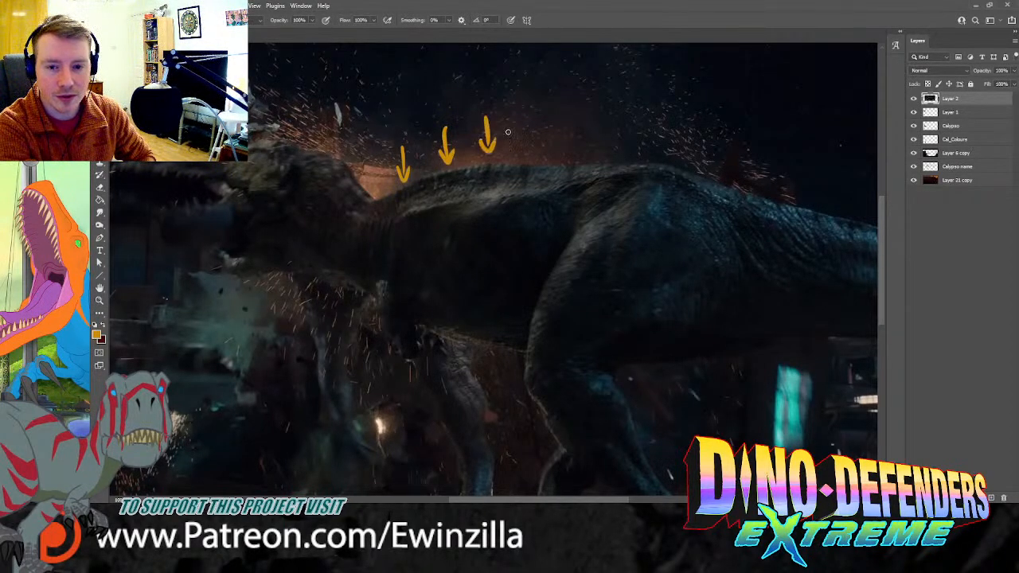
# Step: Brush more yellow arrows along the dinosaur's back, hip and tail base, then delete the dark photo layer
pyautogui.moveTo(521, 108)
pyautogui.mouseDown()
pyautogui.moveTo(522, 152)
pyautogui.moveTo(532, 142)
pyautogui.mouseUp()
pyautogui.moveTo(566, 110)
pyautogui.mouseDown()
pyautogui.moveTo(568, 156)
pyautogui.moveTo(578, 143)
pyautogui.mouseUp()
pyautogui.moveTo(780, 122); pyautogui.dragTo(780, 181)
pyautogui.moveTo(771, 169); pyautogui.dragTo(790, 169)
pyautogui.moveTo(813, 129)
pyautogui.mouseDown()
pyautogui.moveTo(813, 185)
pyautogui.moveTo(823, 172)
pyautogui.moveTo(846, 199)
pyautogui.mouseUp()
pyautogui.moveTo(837, 186); pyautogui.dragTo(855, 186)
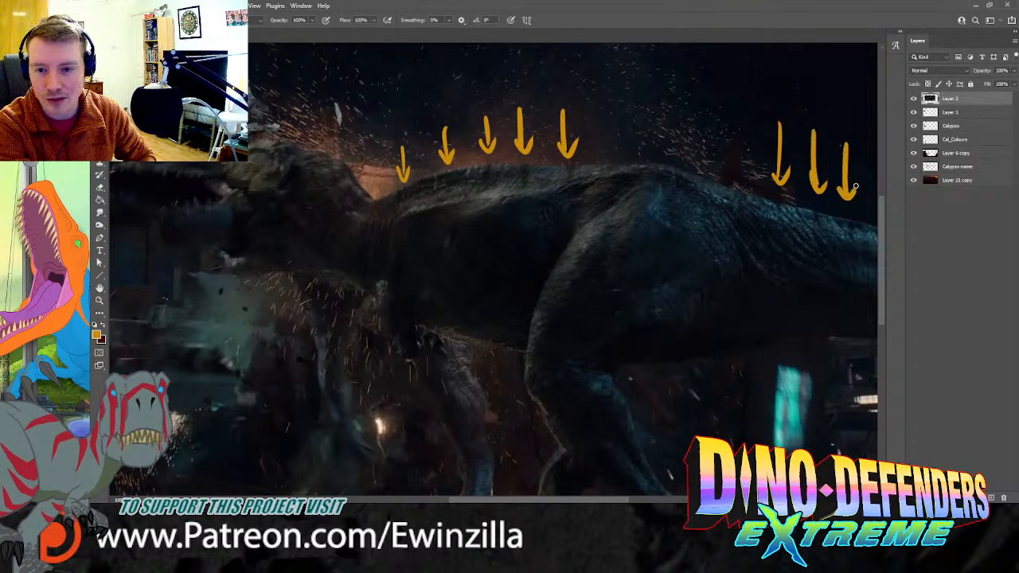
pyautogui.moveTo(682, 115); pyautogui.dragTo(683, 163)
pyautogui.moveTo(674, 149); pyautogui.dragTo(692, 150)
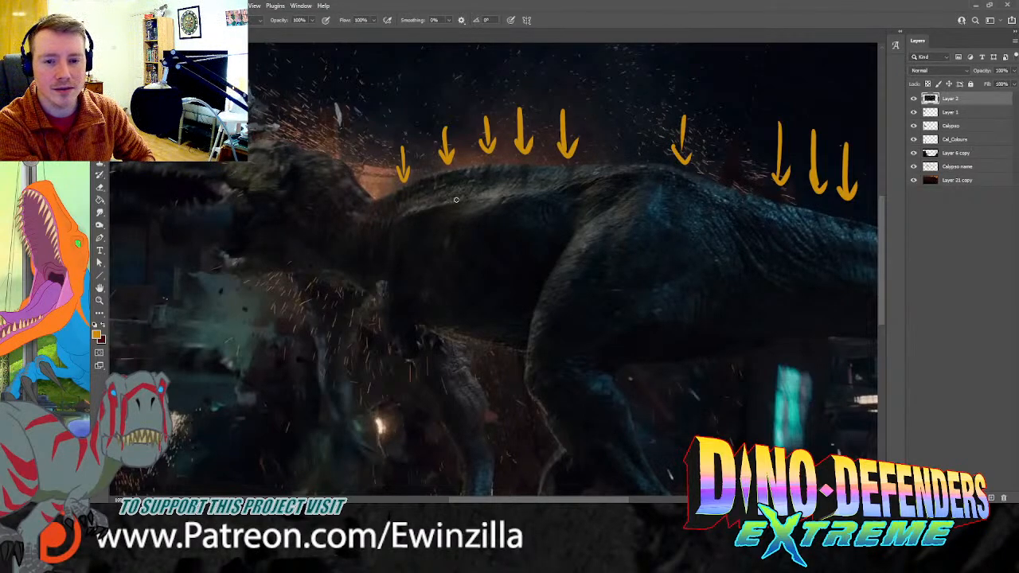
pyautogui.press('l')
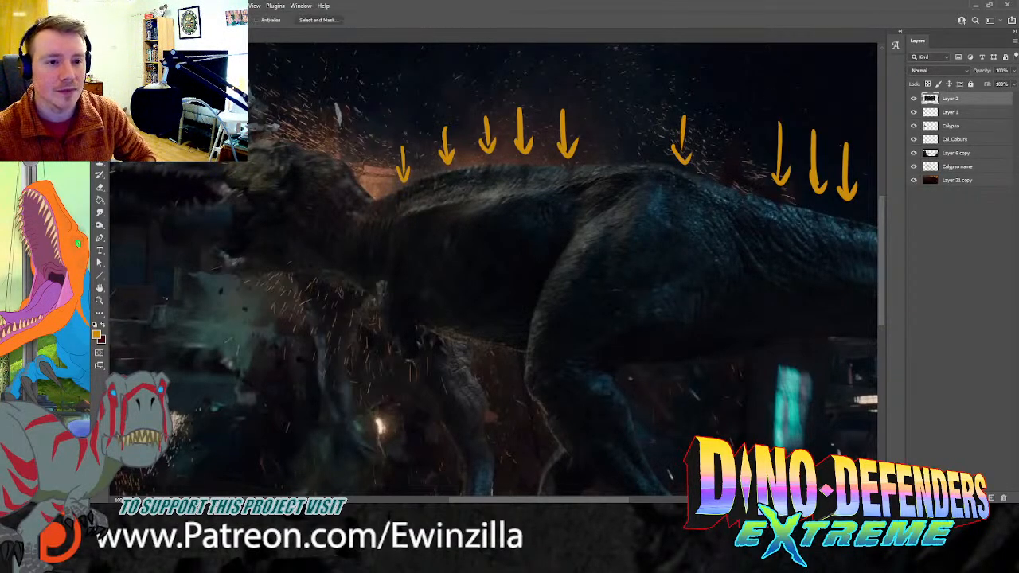
pyautogui.press('Delete')
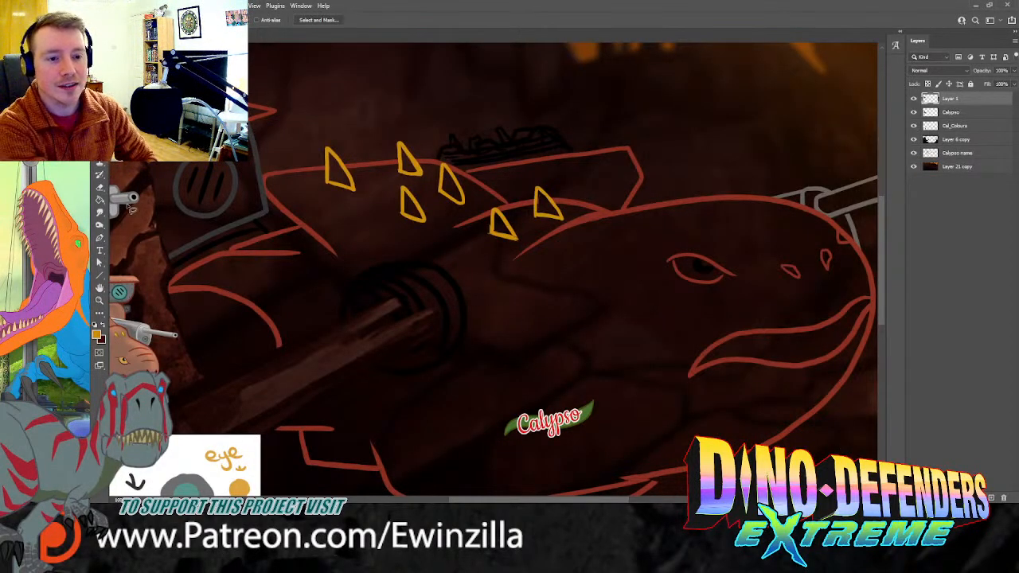
# Step: Rename the Calypso name layer to lines
pyautogui.click(99, 212)
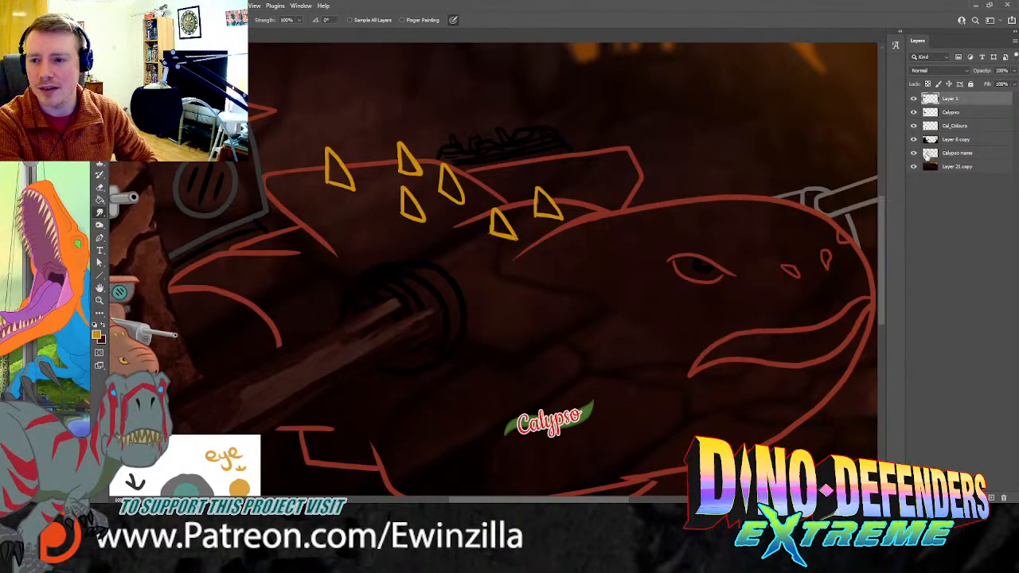
pyautogui.doubleClick(959, 152)
pyautogui.write('lines')
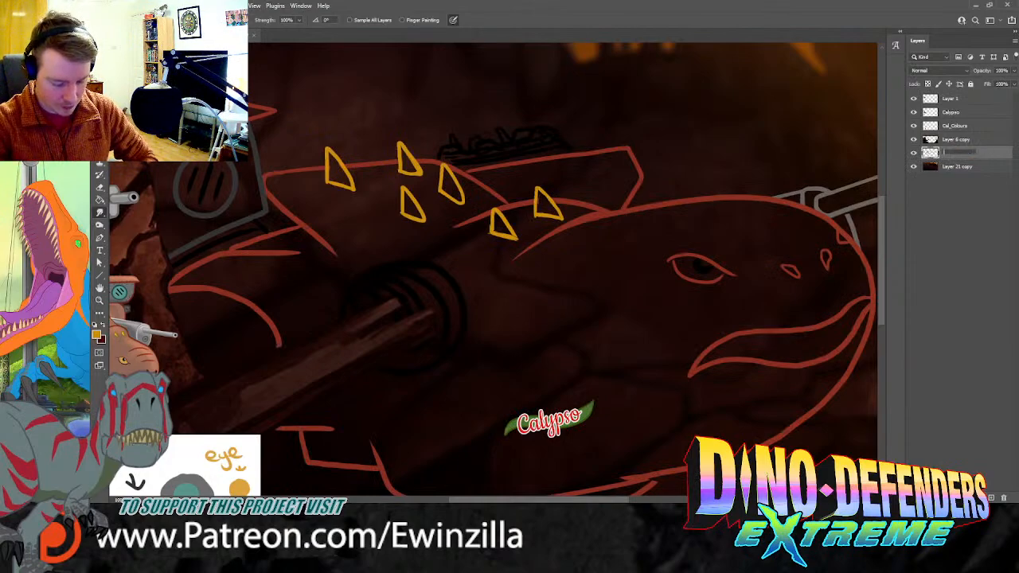
pyautogui.press('Return')
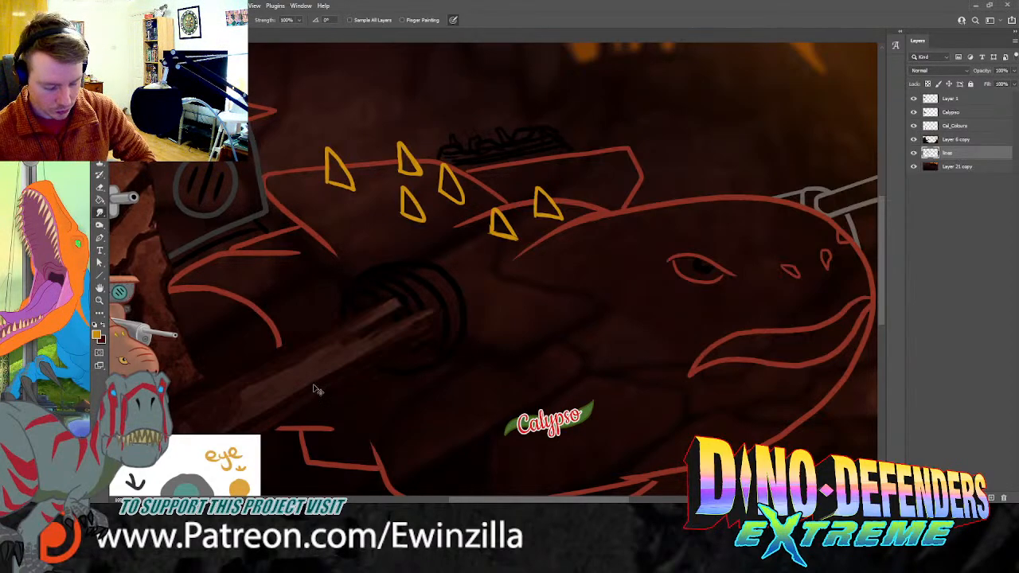
# Step: Paste the photo of the T. rex feeding in a field, mark its back with yellow arrows and delete the photo layer
pyautogui.hotkey('ctrl', 'v')
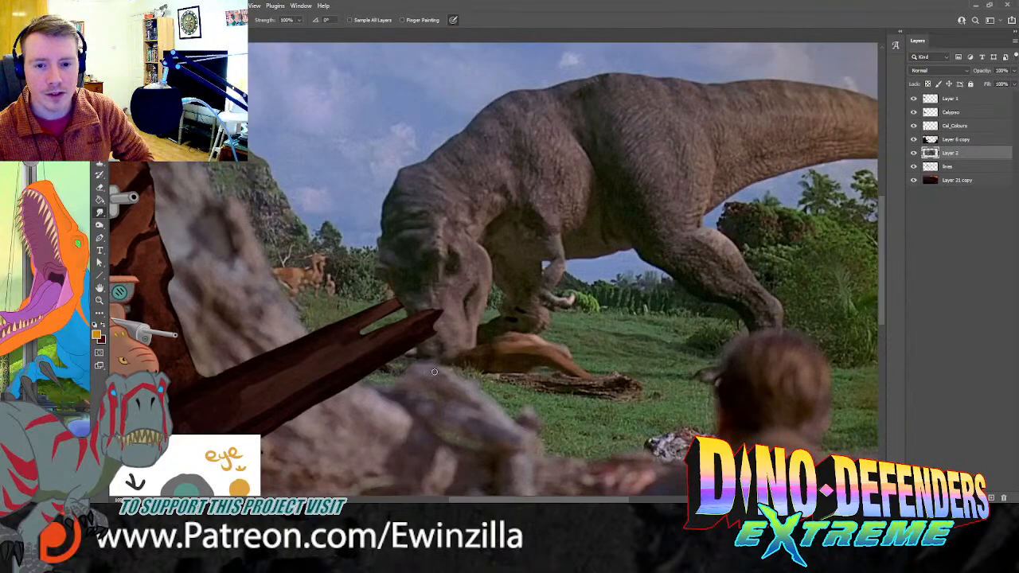
pyautogui.press('b')
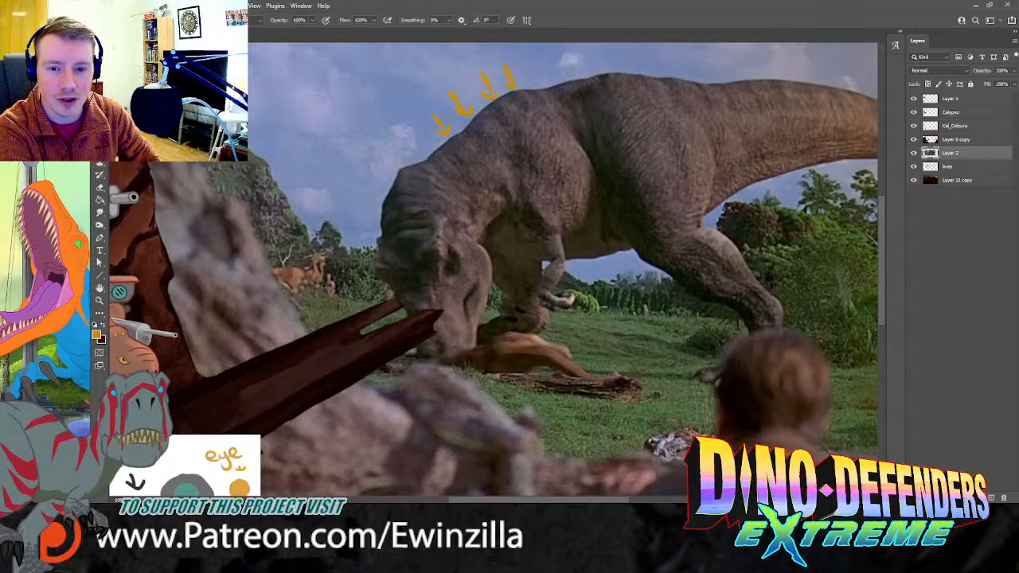
pyautogui.moveTo(588, 59); pyautogui.dragTo(590, 70)
pyautogui.moveTo(610, 49); pyautogui.dragTo(610, 64)
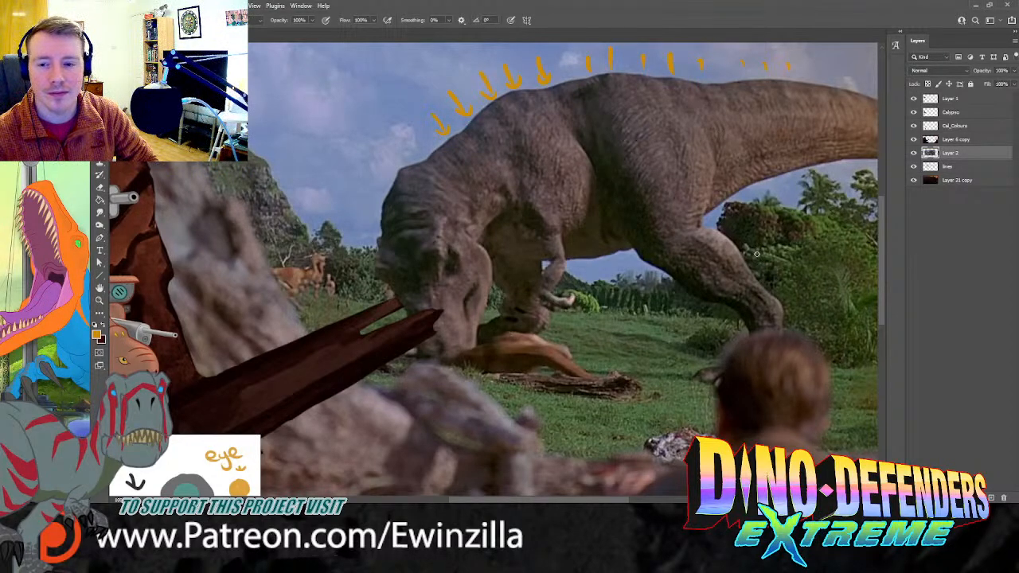
pyautogui.press('Delete')
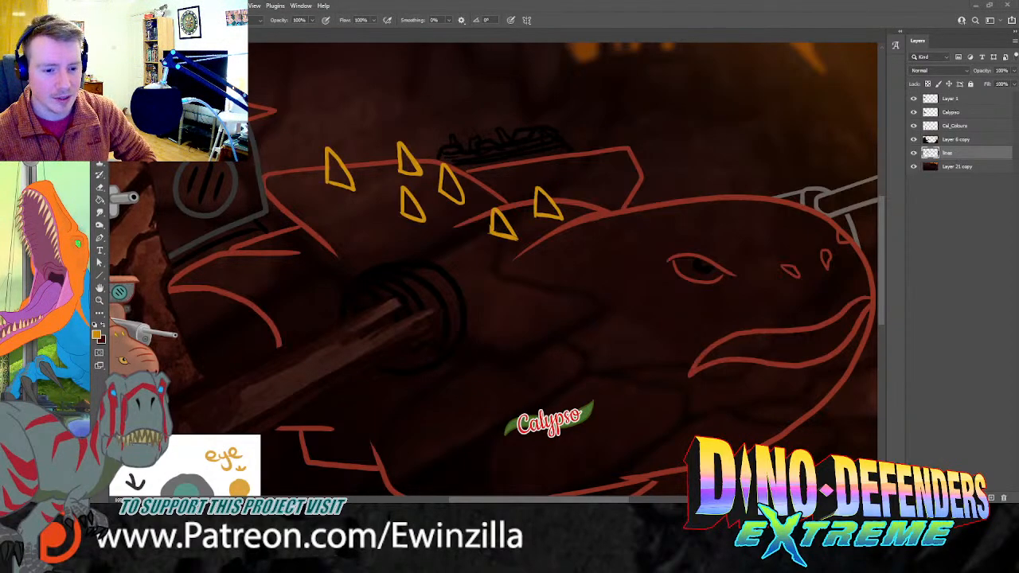
# Step: Paste another T. rex field photo, try adding rotunda shots above it, and undo those extra pastes
pyautogui.hotkey('ctrl', 'v')
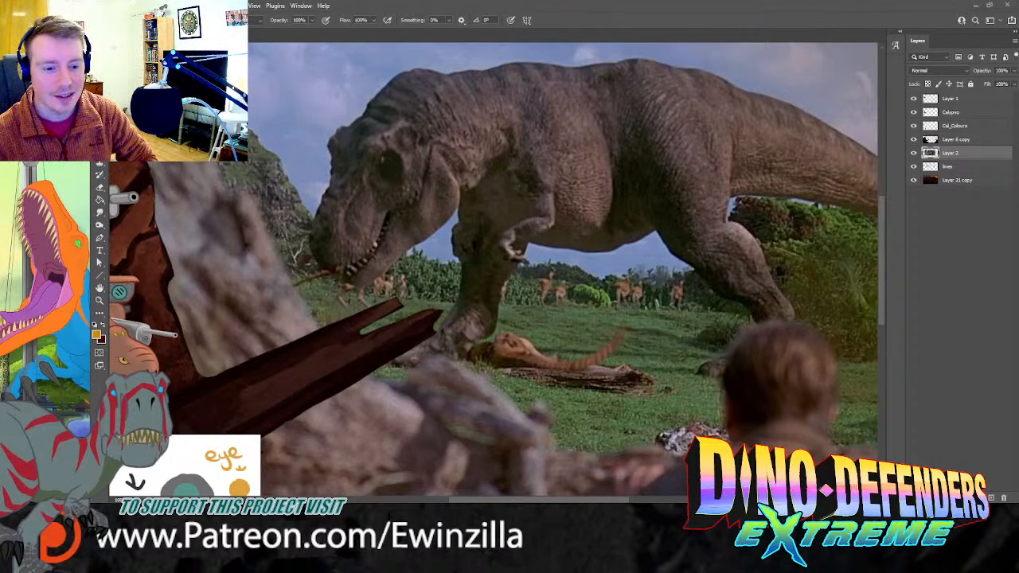
pyautogui.hotkey('ctrl', 'v')
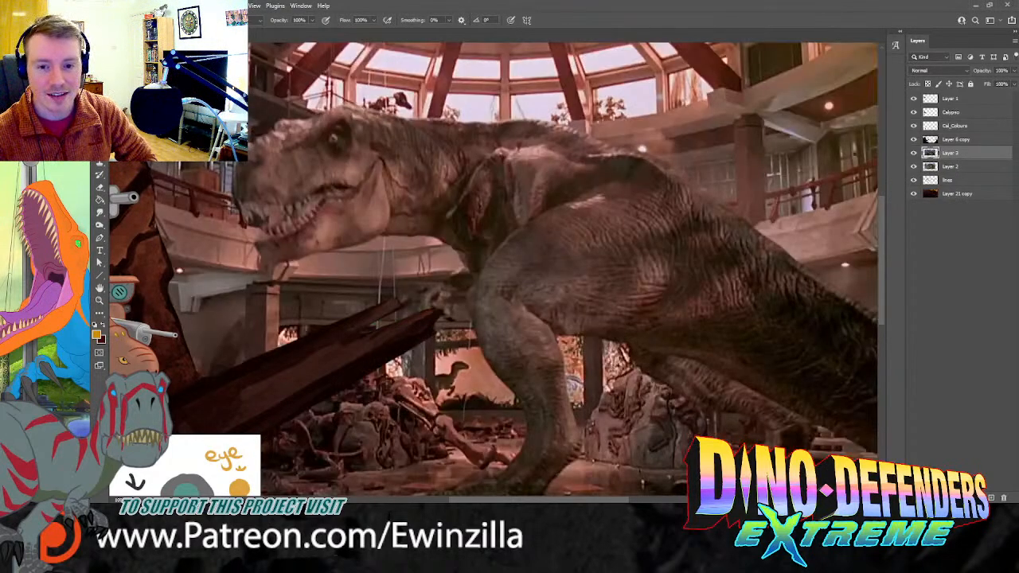
pyautogui.hotkey('ctrl', 'z')
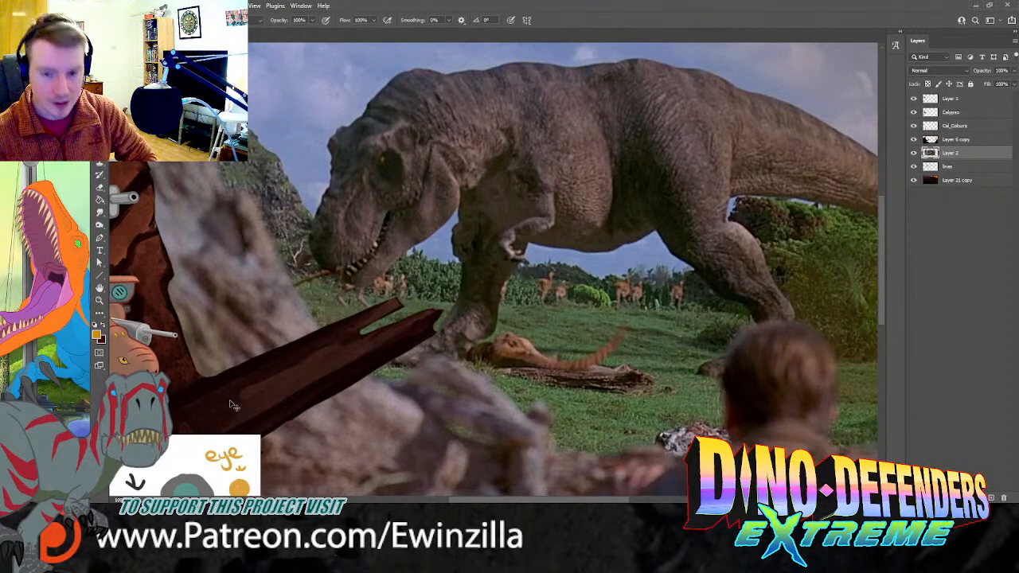
pyautogui.hotkey('ctrl', 'v')
pyautogui.hotkey('ctrl', 'z')
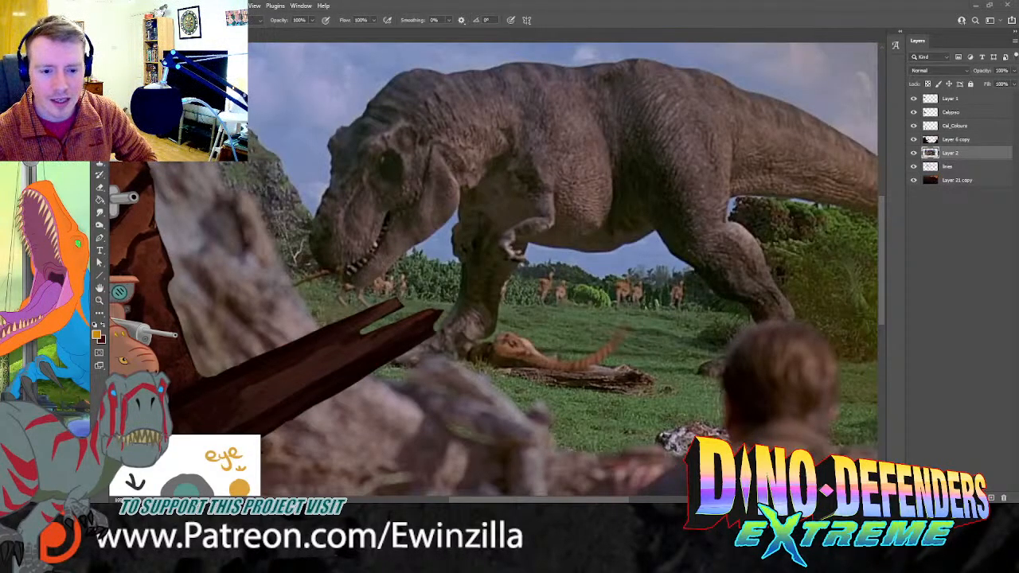
# Step: Paste the photo of the roaring T. rex in the rotunda and brush yellow contour lines along its belly, neck and back
pyautogui.hotkey('ctrl', 'v')
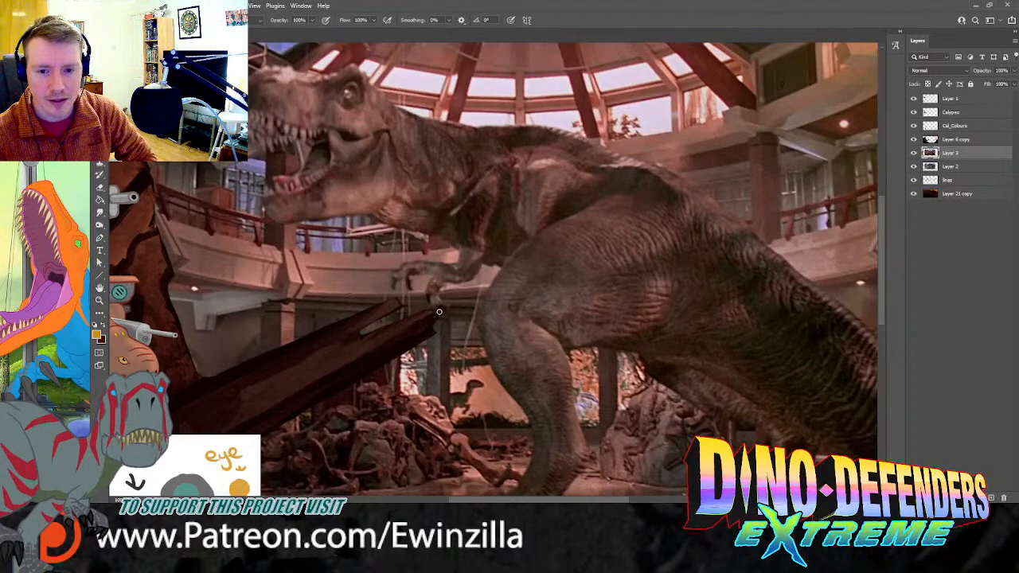
pyautogui.moveTo(484, 264)
pyautogui.mouseDown()
pyautogui.moveTo(513, 271)
pyautogui.moveTo(503, 272)
pyautogui.mouseUp()
pyautogui.hotkey('ctrl', 'z')
pyautogui.hotkey('ctrl', 'z')
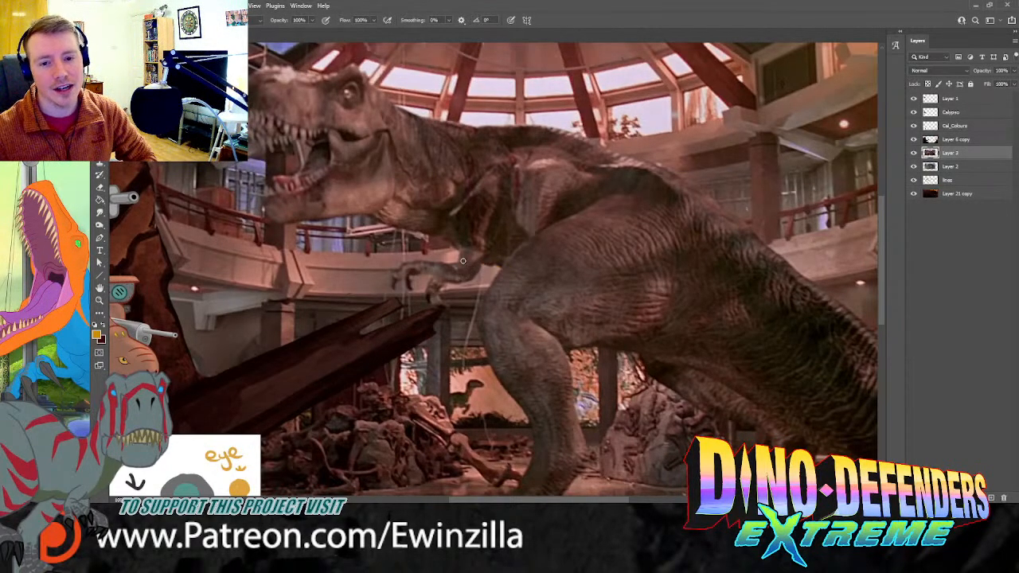
pyautogui.moveTo(376, 215)
pyautogui.mouseDown()
pyautogui.moveTo(438, 234)
pyautogui.moveTo(580, 319)
pyautogui.moveTo(665, 342)
pyautogui.mouseUp()
pyautogui.moveTo(482, 130)
pyautogui.mouseDown()
pyautogui.moveTo(606, 153)
pyautogui.moveTo(758, 222)
pyautogui.moveTo(825, 295)
pyautogui.mouseUp()
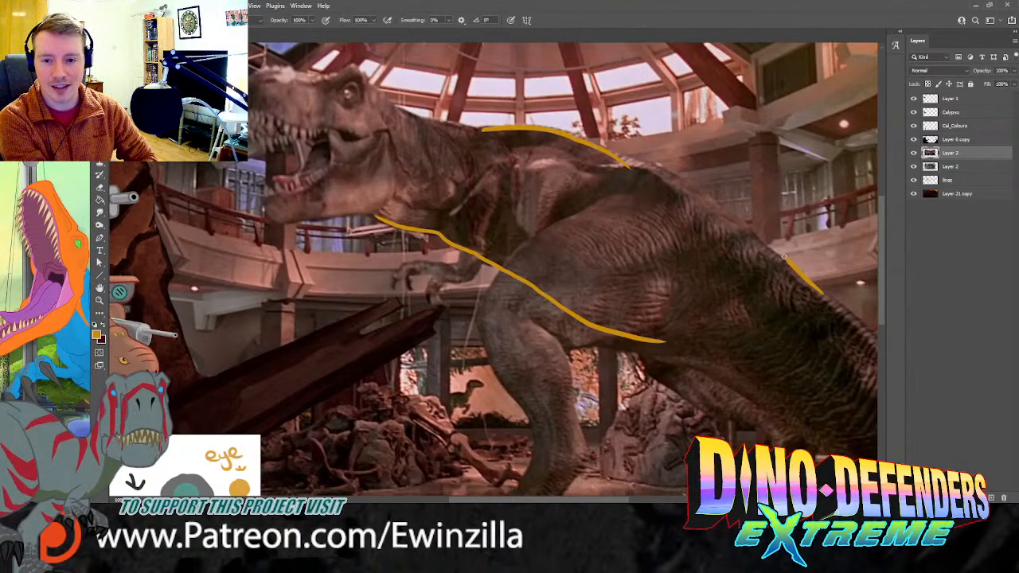
pyautogui.moveTo(663, 169); pyautogui.dragTo(614, 152)
pyautogui.moveTo(481, 129); pyautogui.dragTo(386, 103)
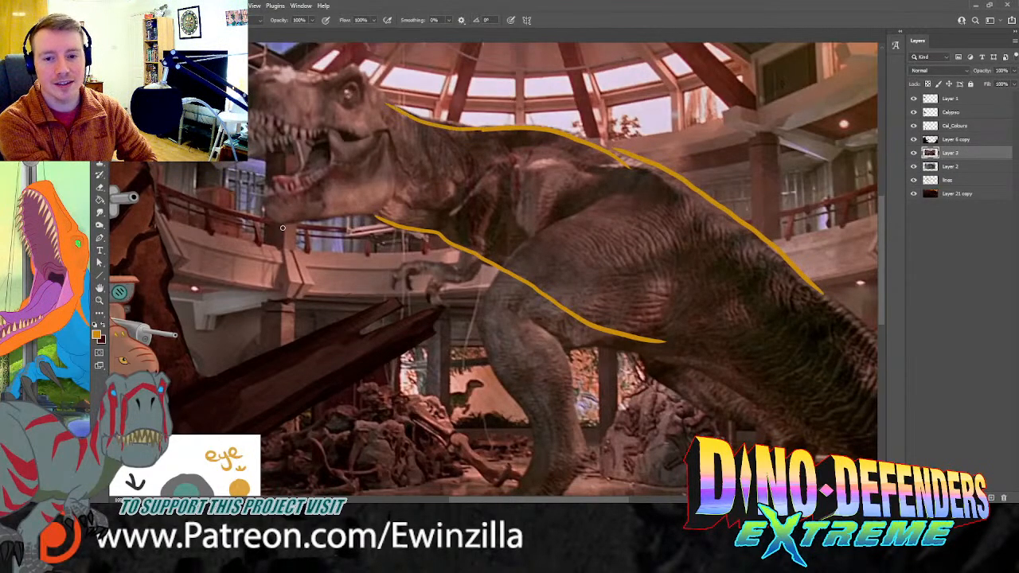
# Step: Fit the whole canvas in view and delete both T. rex reference photo layers
pyautogui.click(99, 301)
pyautogui.click(381, 20)
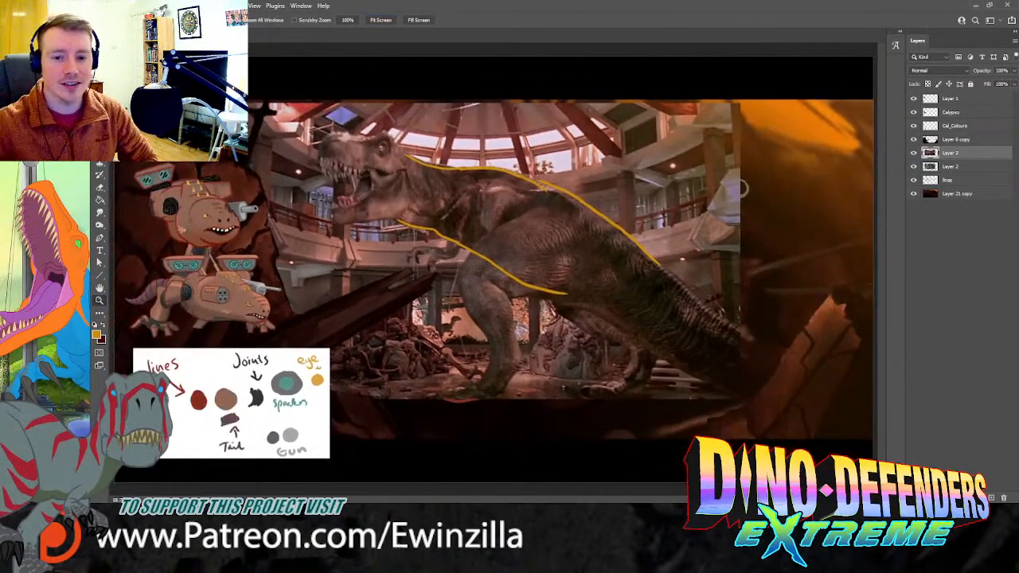
pyautogui.press('Delete')
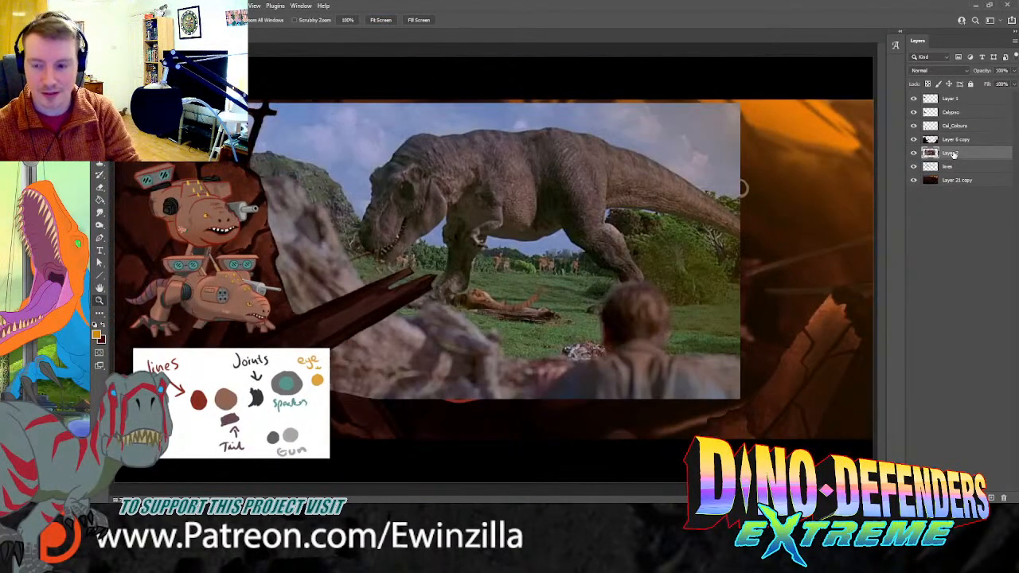
pyautogui.press('Delete')
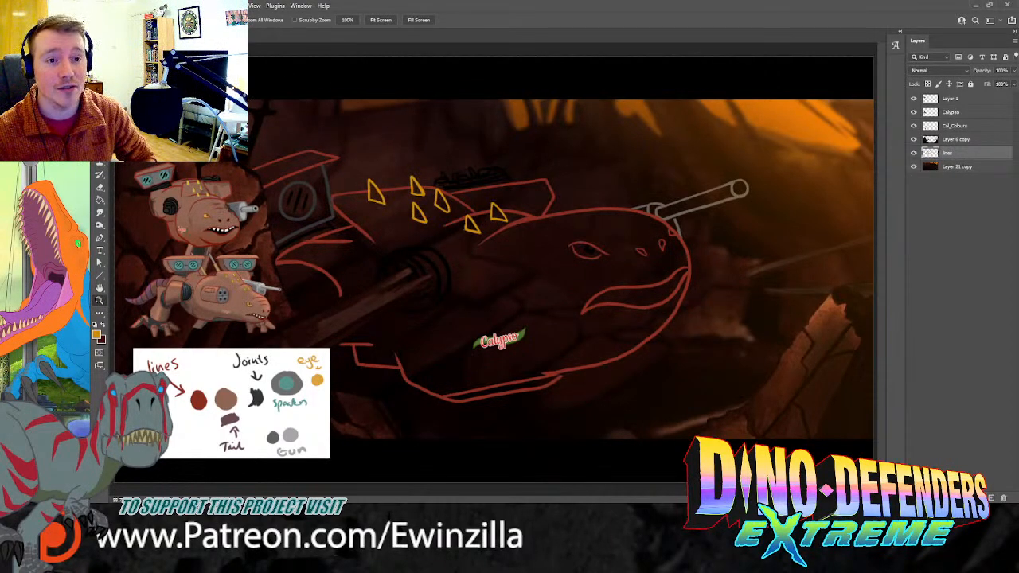
pyautogui.click(597, 277)
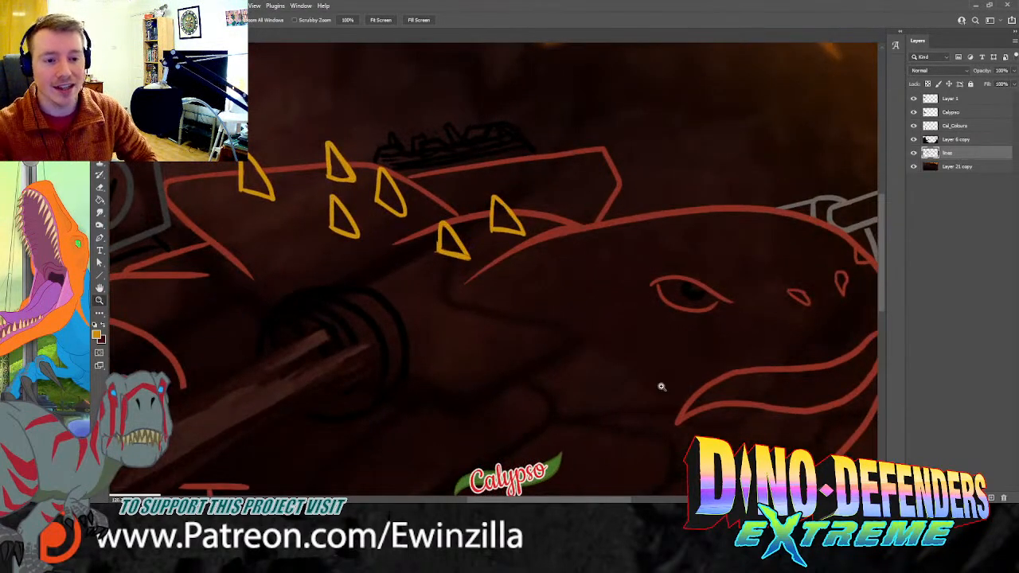
pyautogui.click(100, 211)
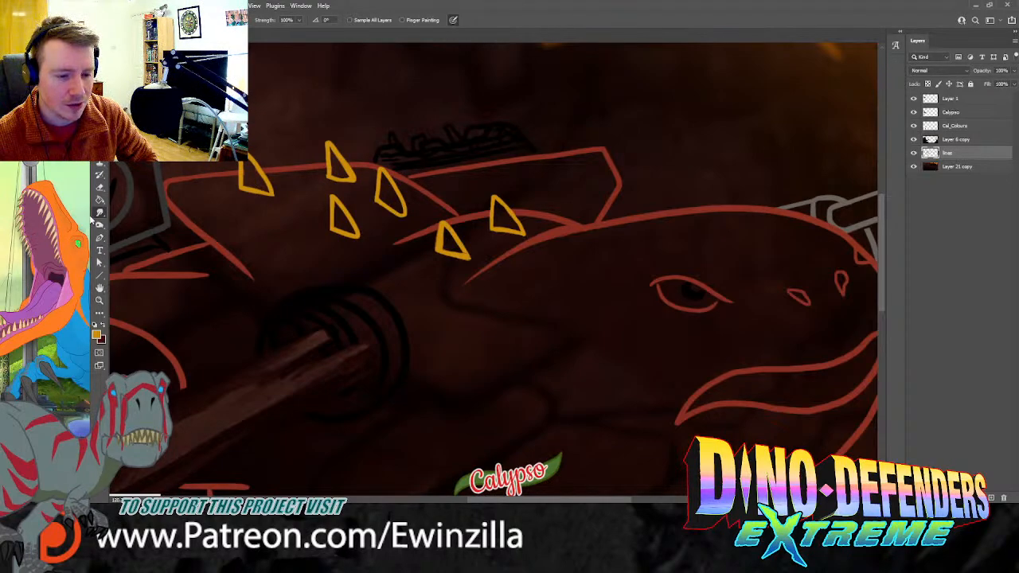
pyautogui.click(99, 301)
pyautogui.click(381, 20)
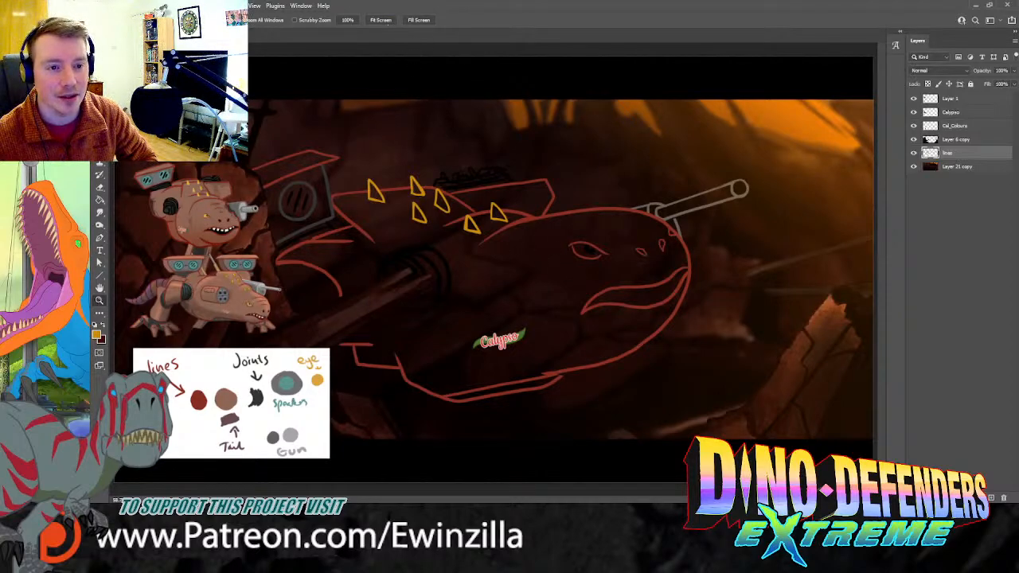
# Step: Sample the red outline colour, brush short skin-crease strokes along the top of Calypso's head, and check the lines layer on and off
pyautogui.press('i')
pyautogui.click(532, 216)
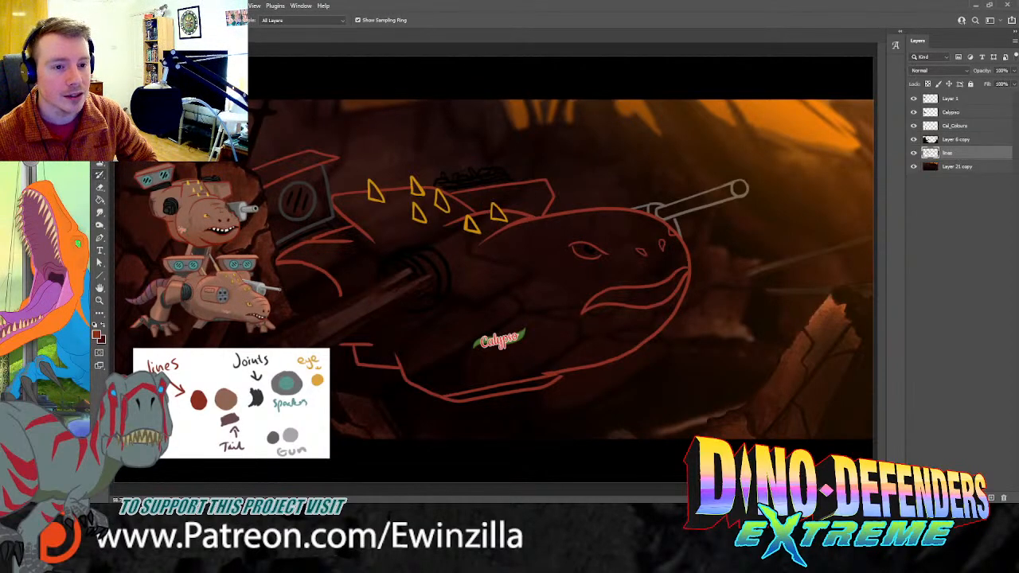
pyautogui.press('b')
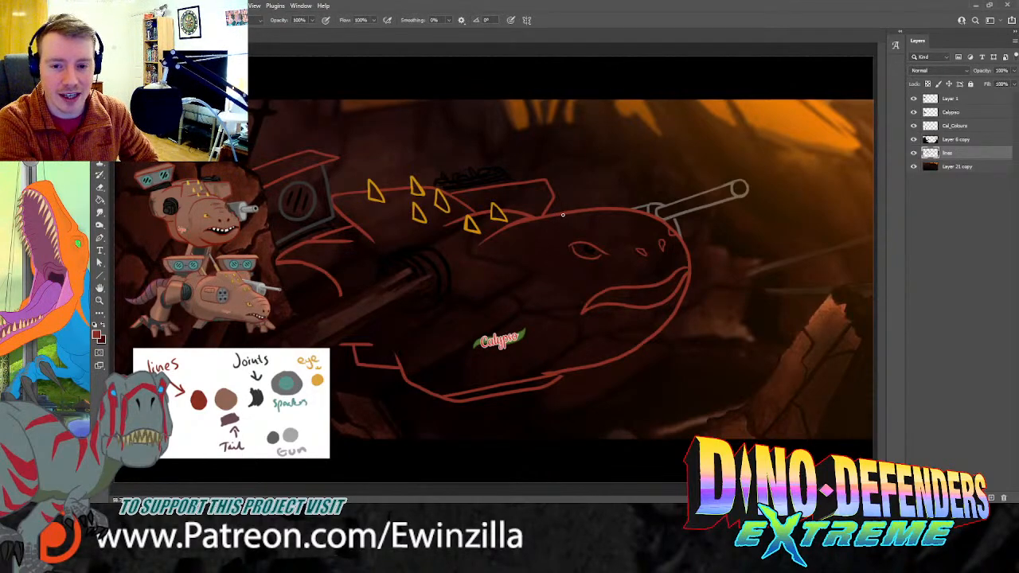
pyautogui.moveTo(587, 213)
pyautogui.mouseDown()
pyautogui.moveTo(559, 236)
pyautogui.moveTo(608, 217)
pyautogui.moveTo(565, 253)
pyautogui.moveTo(571, 219)
pyautogui.mouseUp()
pyautogui.hotkey('ctrl', 'z')
pyautogui.hotkey('ctrl', 'z')
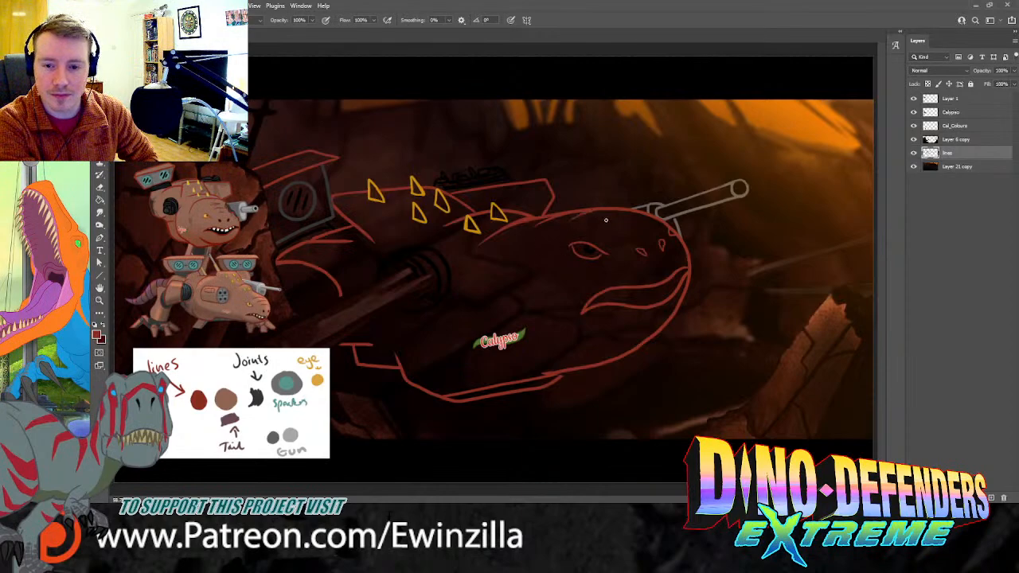
pyautogui.hotkey('ctrl', 'z')
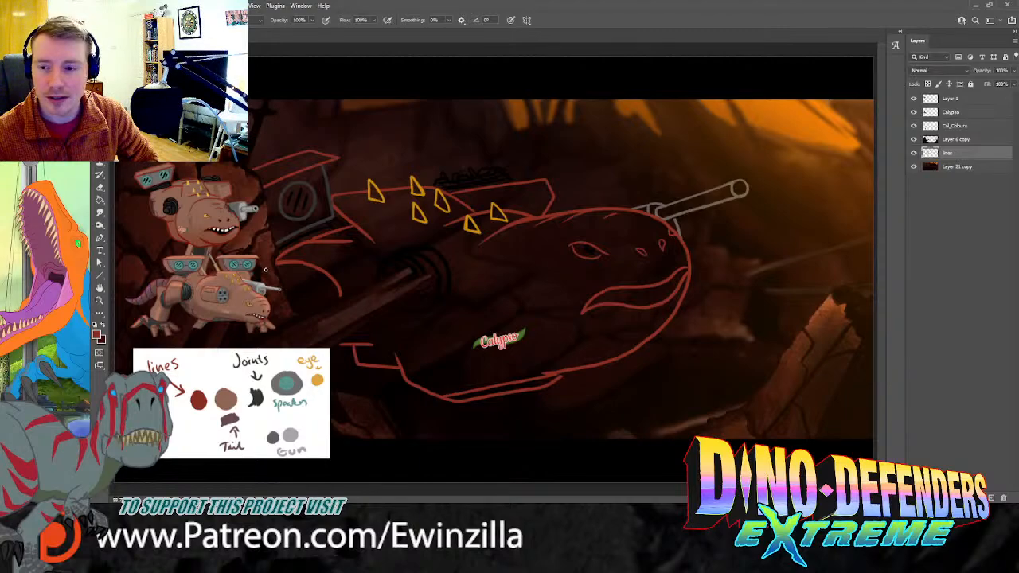
pyautogui.click(914, 153)
pyautogui.click(914, 153)
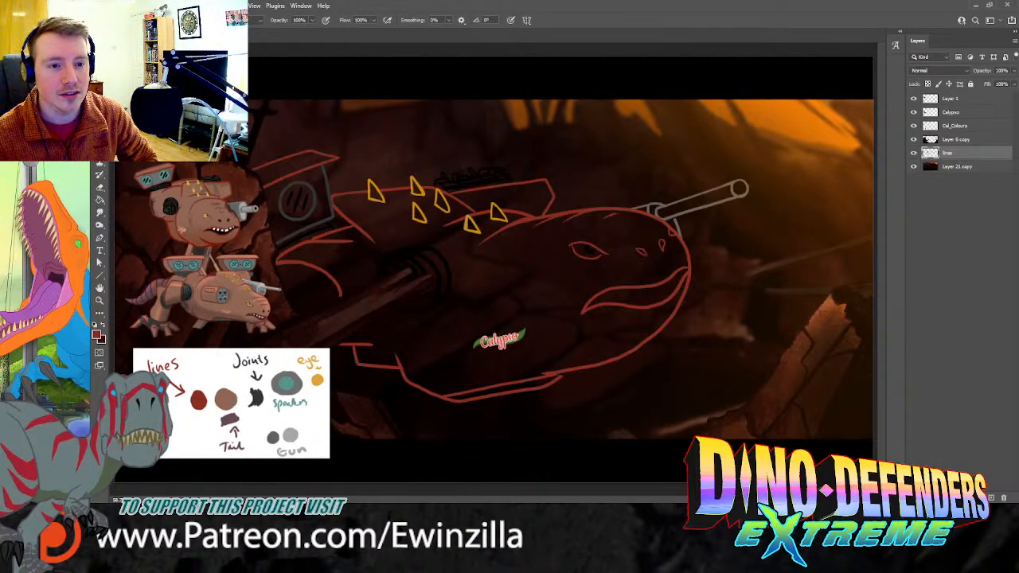
# Step: Sample black, add a layer named "leg" beneath the lines layer, and brush black joint arcs behind the rear plate
pyautogui.press('i')
pyautogui.click(317, 230)
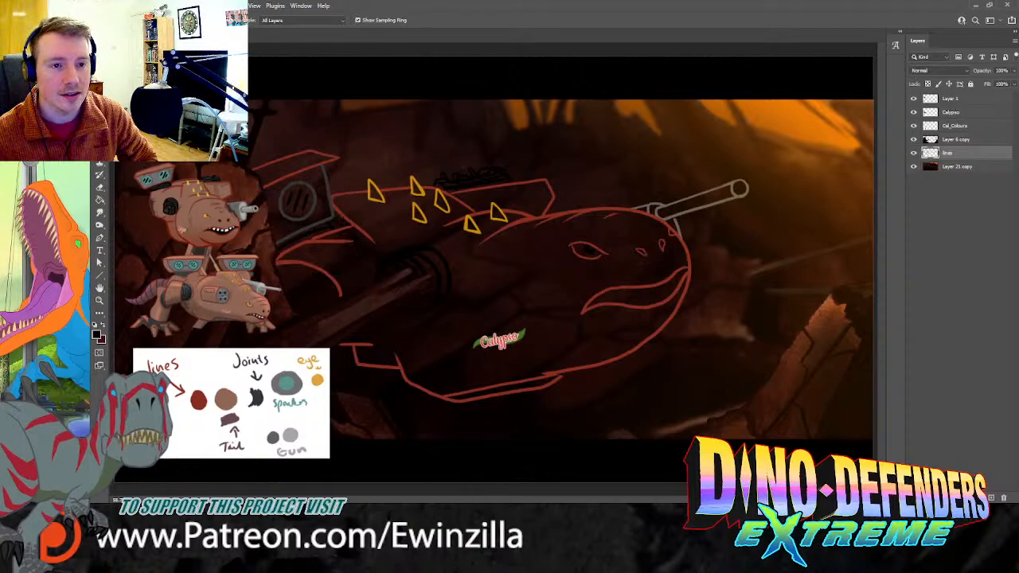
pyautogui.hotkey('ctrl', 'shift', 'alt', 'n')
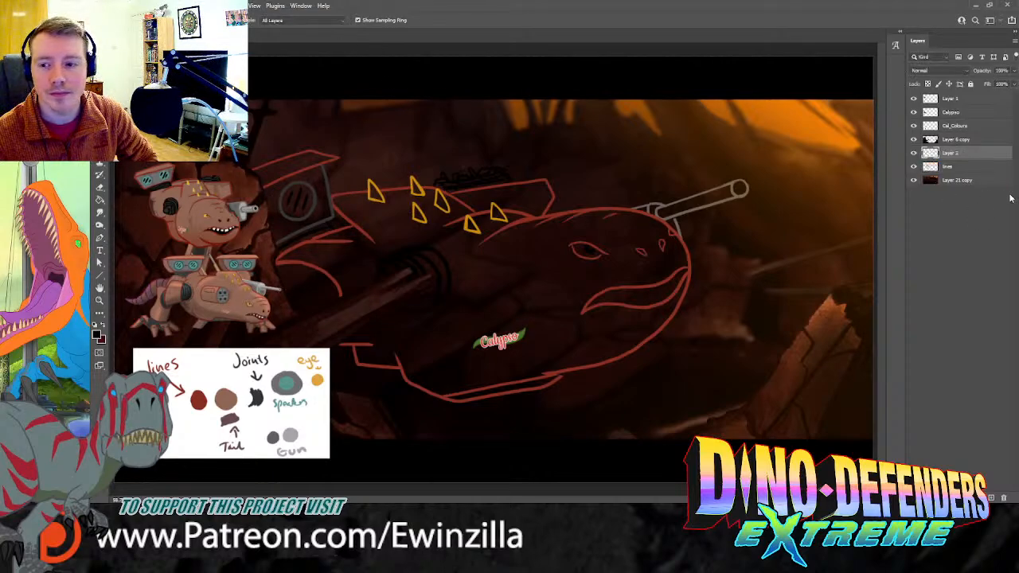
pyautogui.moveTo(954, 161); pyautogui.dragTo(954, 169)
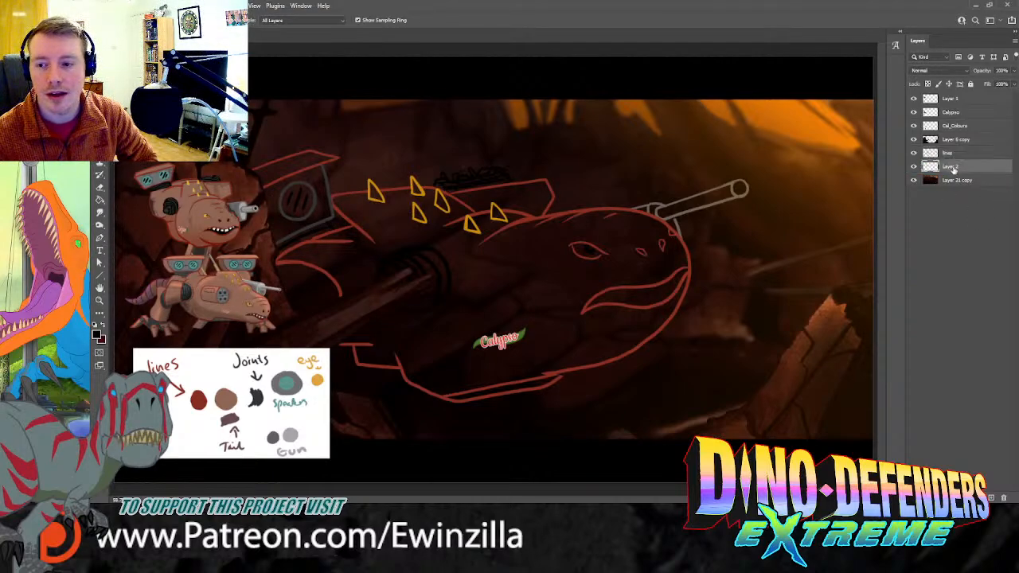
pyautogui.doubleClick(952, 166)
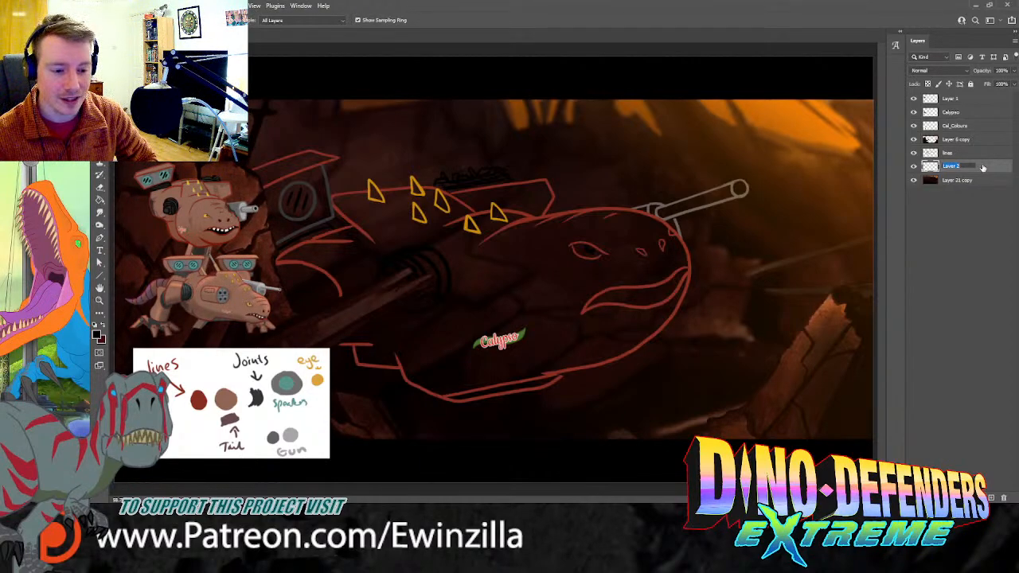
pyautogui.write('leg')
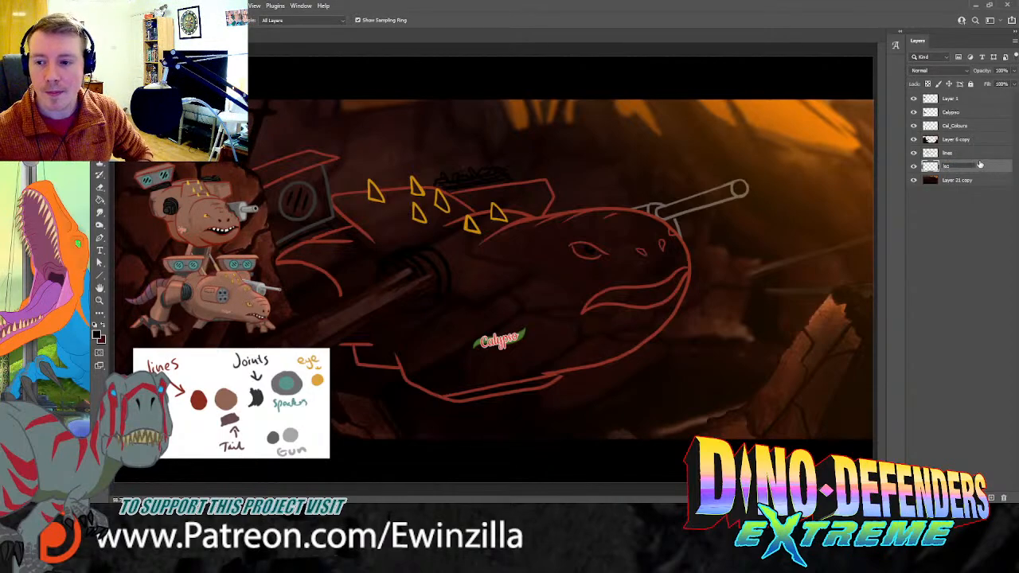
pyautogui.click(983, 173)
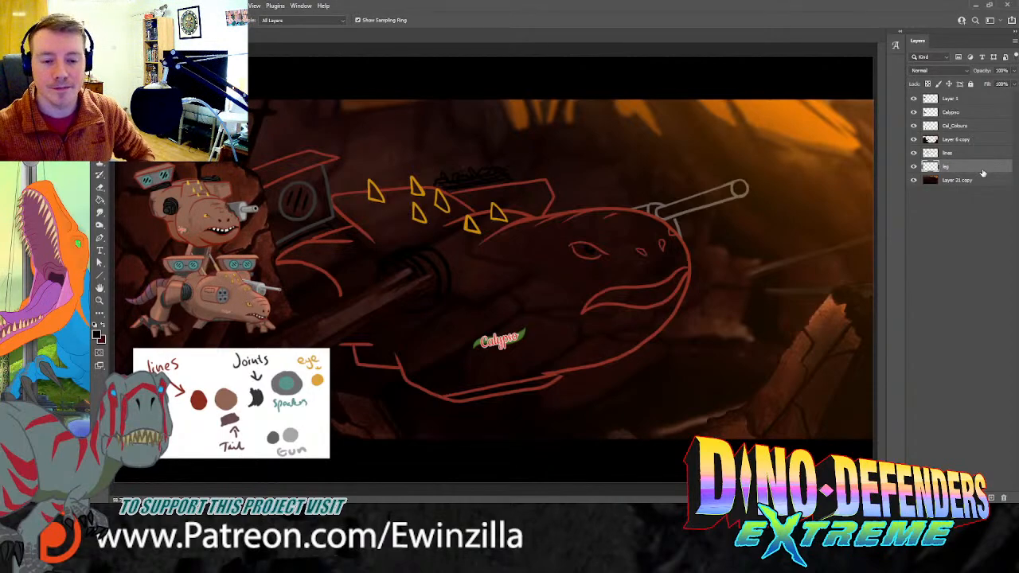
pyautogui.press('b')
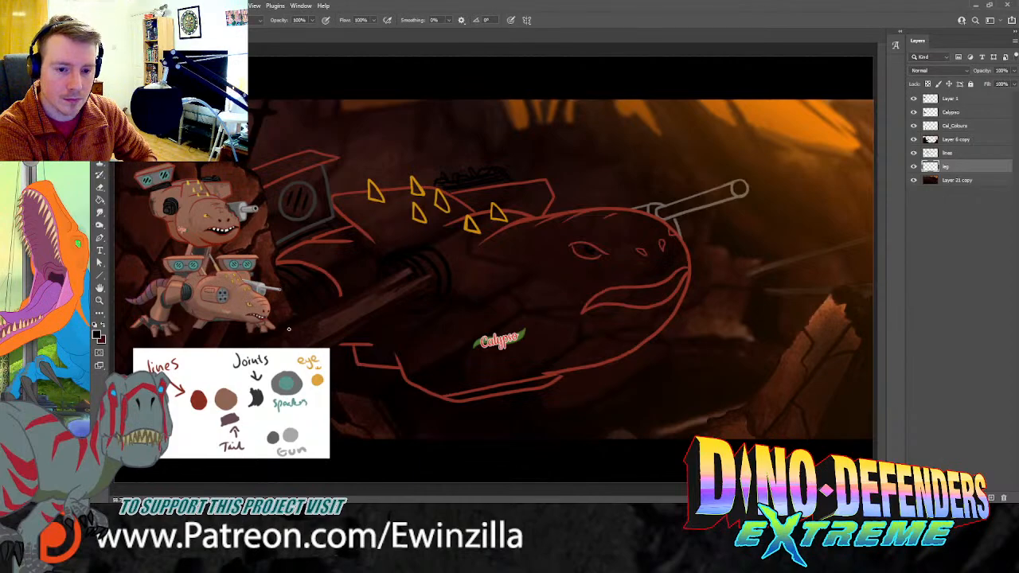
# Step: Rotate the lines layer about 9.42 degrees clockwise and shift it slightly downward
pyautogui.click(956, 153)
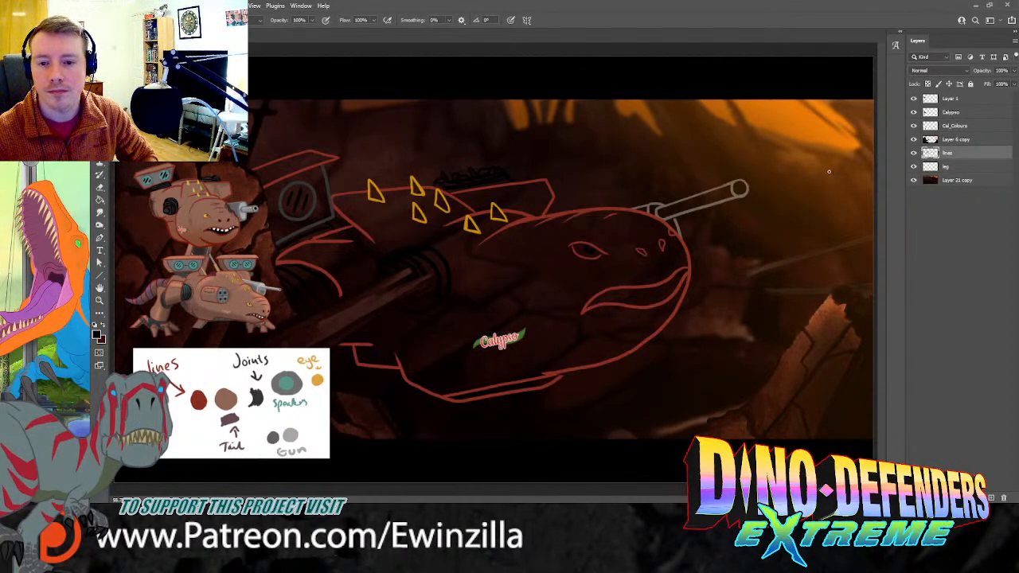
pyautogui.hotkey('ctrl', 't')
pyautogui.moveTo(756, 145); pyautogui.dragTo(784, 183)
pyautogui.moveTo(637, 199); pyautogui.dragTo(644, 224)
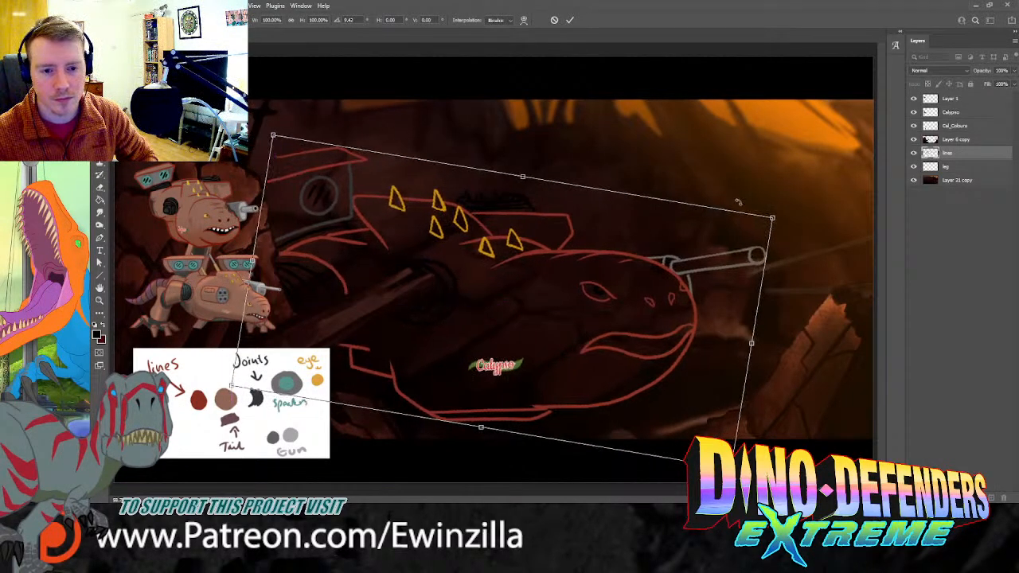
pyautogui.press('Return')
# Step: Brush more black joint arcs behind the rear plate on the leg layer, undoing the last stroke
pyautogui.click(951, 167)
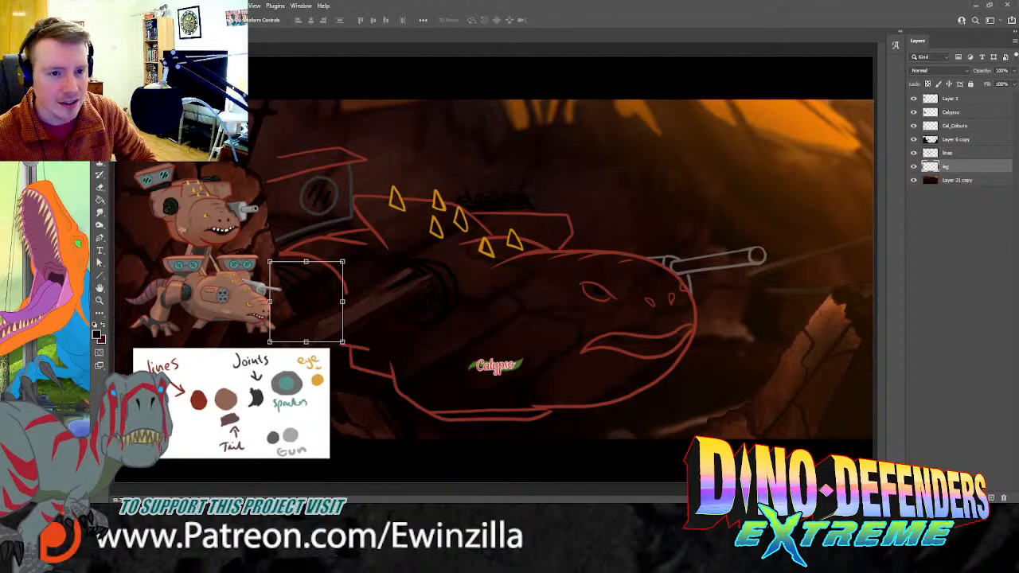
pyautogui.press('b')
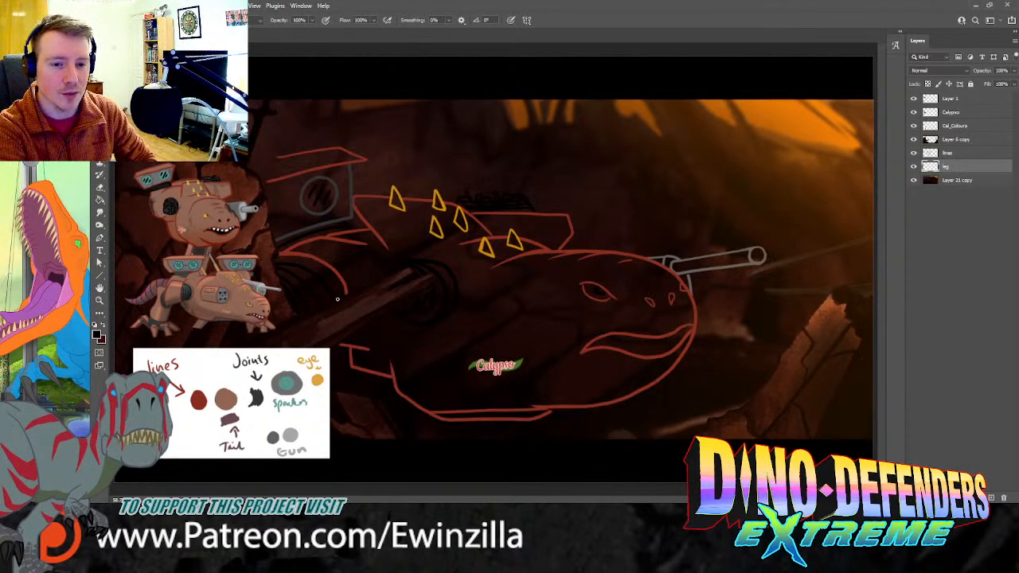
pyautogui.moveTo(277, 260)
pyautogui.mouseDown()
pyautogui.moveTo(323, 273)
pyautogui.moveTo(336, 323)
pyautogui.mouseUp()
pyautogui.hotkey('ctrl', 'z')
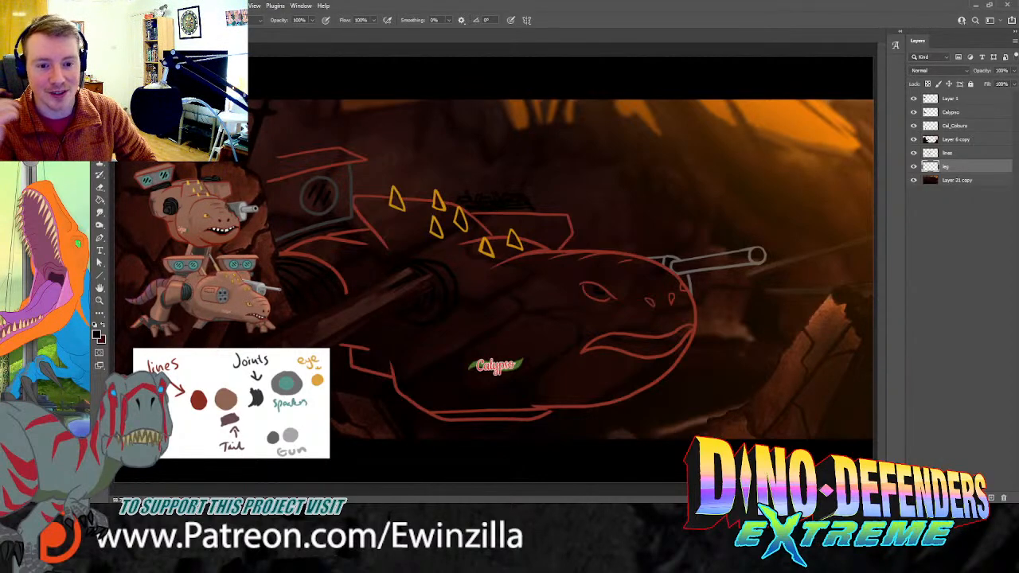
# Step: Sample the red line colour from the Calypso reference and try a short leg stroke below the belly on the leg layer
pyautogui.press('i')
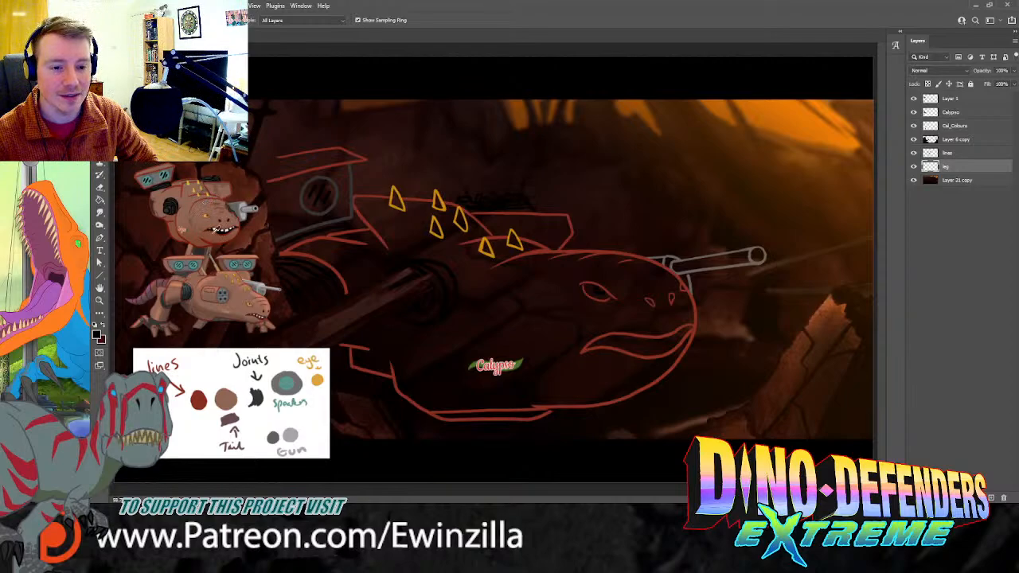
pyautogui.click(178, 195)
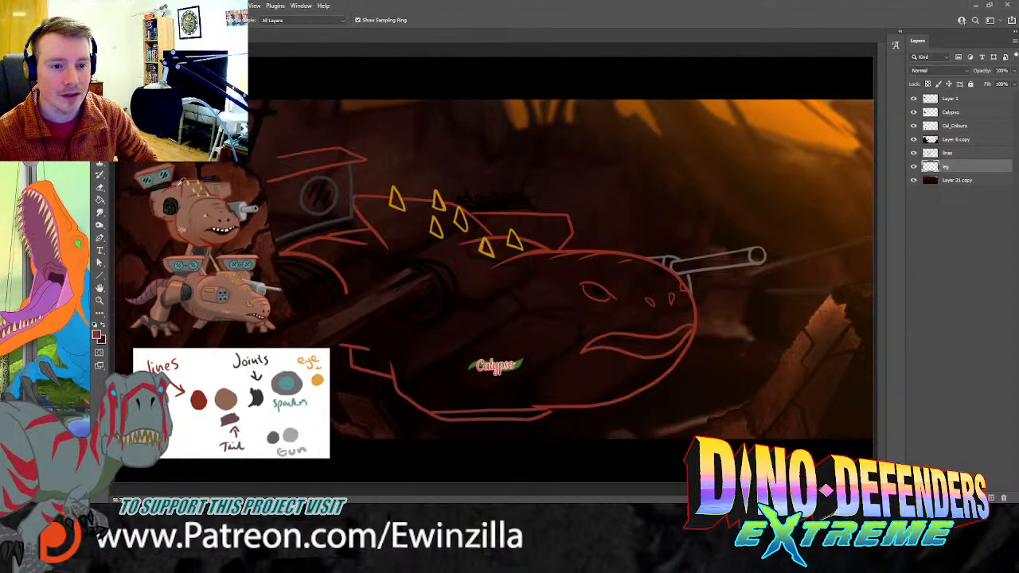
pyautogui.press('b')
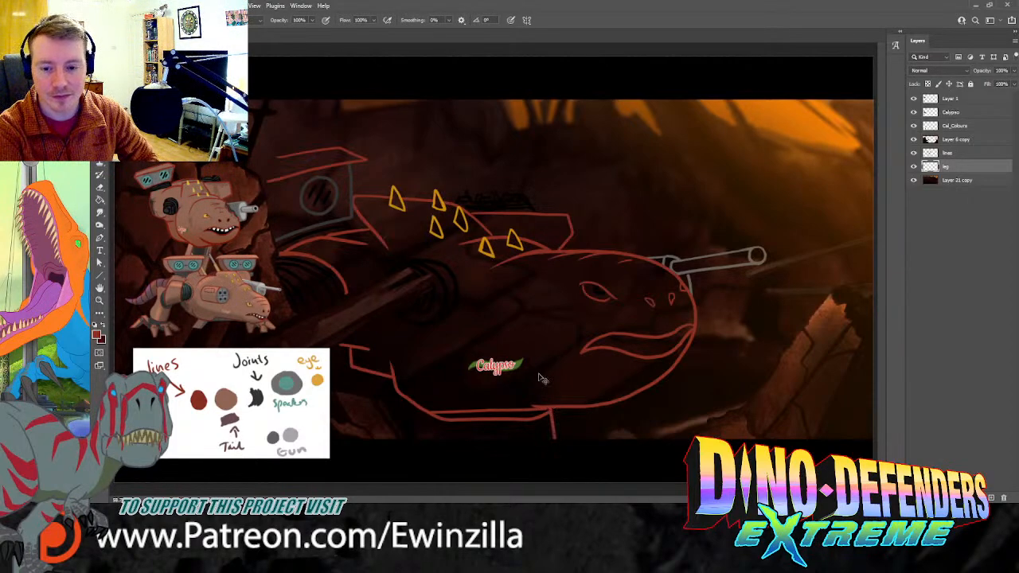
pyautogui.moveTo(551, 409); pyautogui.dragTo(553, 438)
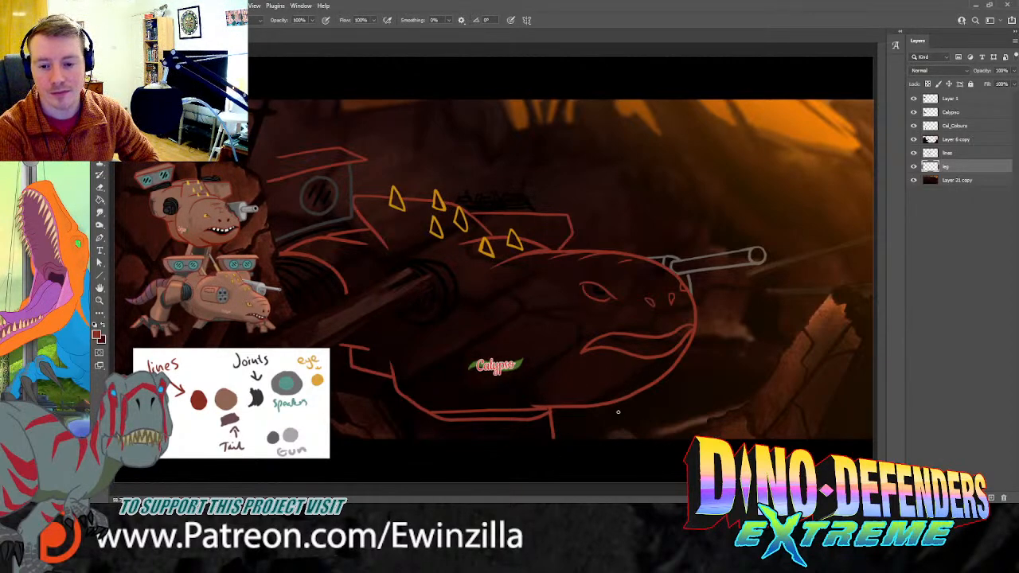
pyautogui.hotkey('ctrl', 'z')
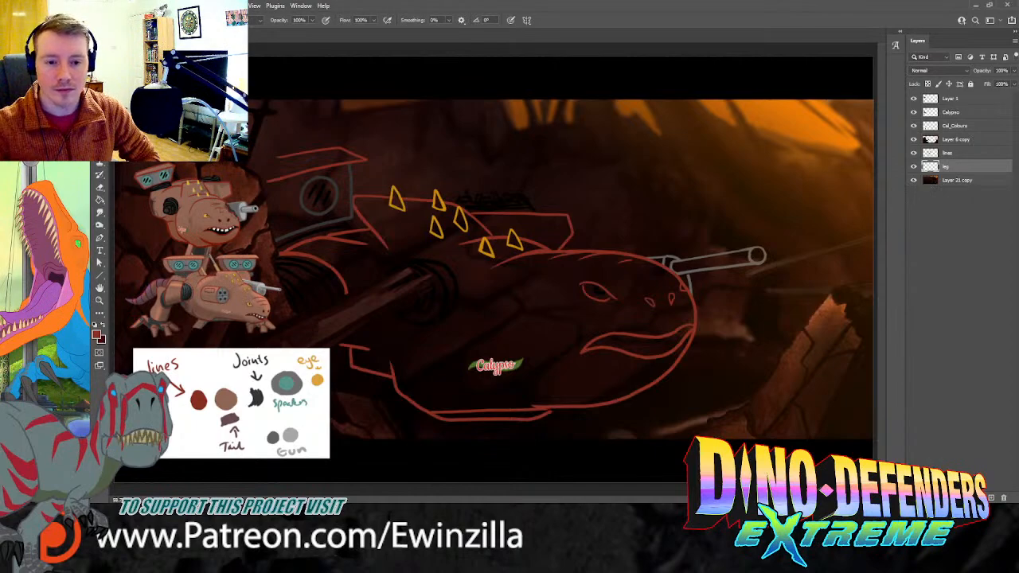
# Step: Rotate the lines layer about 7 degrees counterclockwise and move it up so Calypso's head tilts upward
pyautogui.click(961, 154)
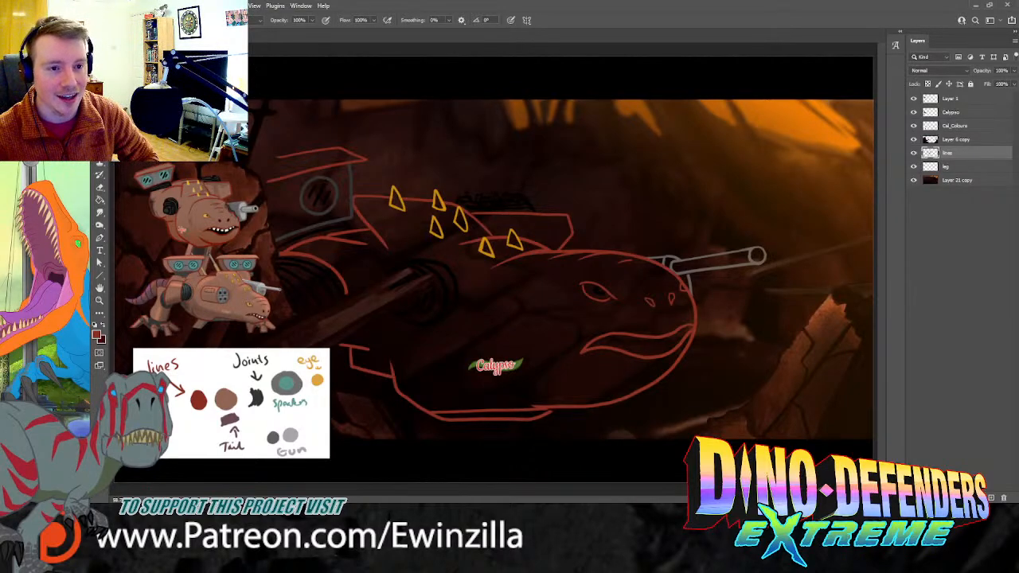
pyautogui.hotkey('ctrl', 't')
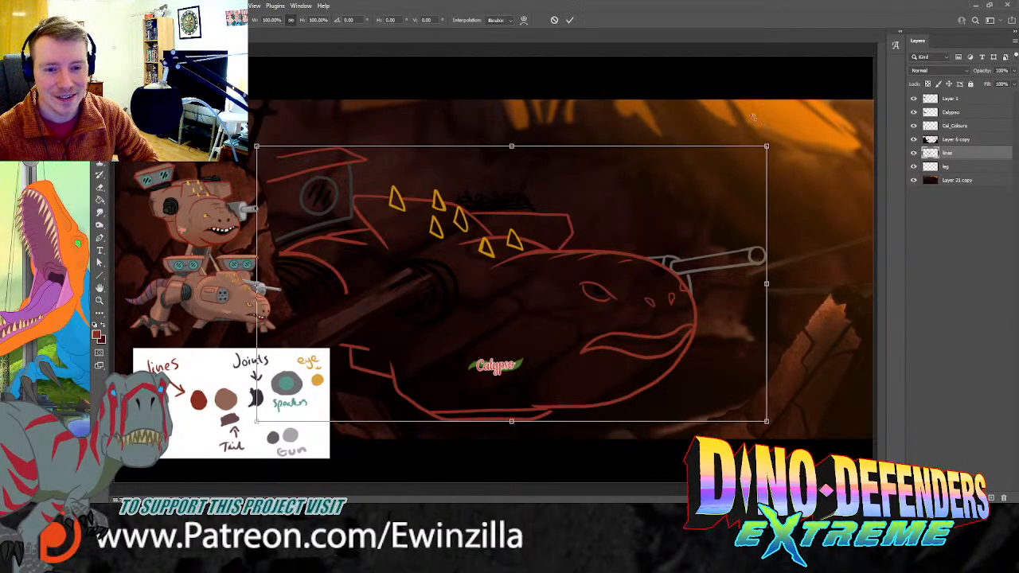
pyautogui.moveTo(752, 117)
pyautogui.mouseDown()
pyautogui.moveTo(737, 97)
pyautogui.moveTo(747, 106)
pyautogui.mouseUp()
pyautogui.moveTo(684, 227); pyautogui.dragTo(684, 202)
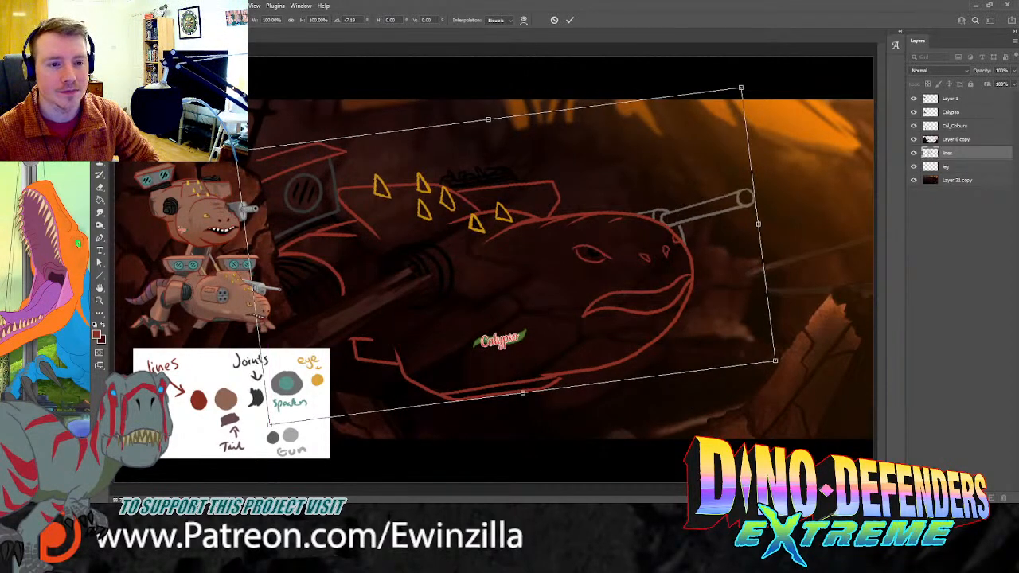
pyautogui.press('Return')
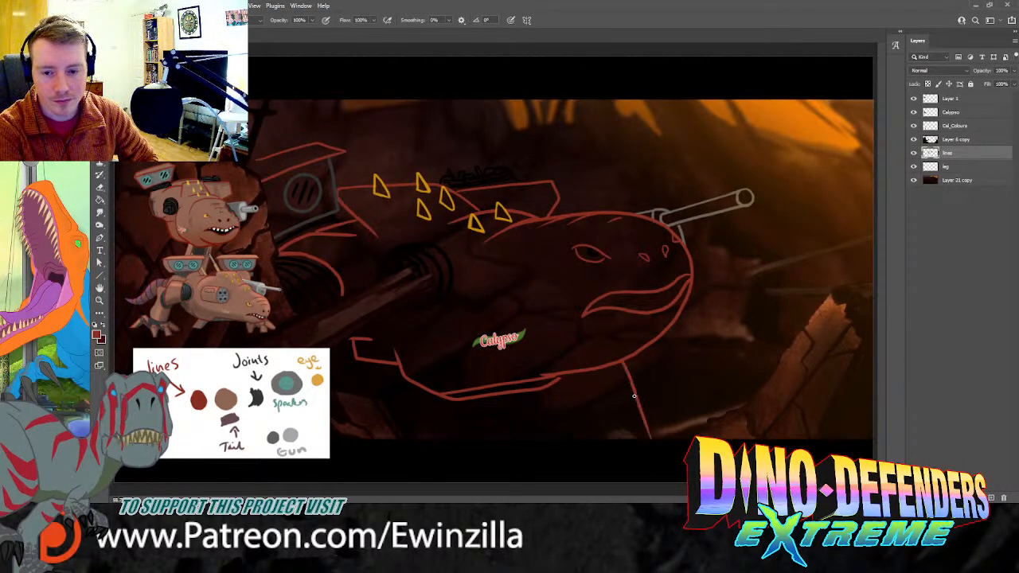
# Step: Brush the red front and rear outlines of Calypso's front leg below the jaw on the lines layer, undoing unwanted strokes
pyautogui.moveTo(633, 359); pyautogui.dragTo(670, 476)
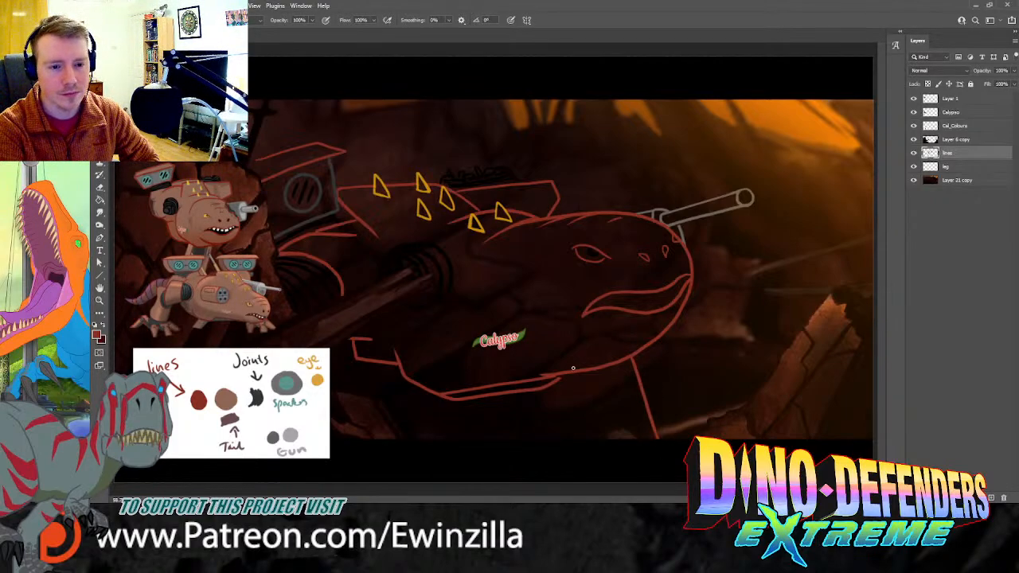
pyautogui.moveTo(547, 383); pyautogui.dragTo(585, 455)
pyautogui.hotkey('ctrl', 'z')
pyautogui.moveTo(571, 400)
pyautogui.mouseDown()
pyautogui.moveTo(586, 406)
pyautogui.moveTo(581, 431)
pyautogui.moveTo(575, 404)
pyautogui.moveTo(579, 448)
pyautogui.mouseUp()
pyautogui.hotkey('ctrl', 'z')
pyautogui.hotkey('ctrl', 'z')
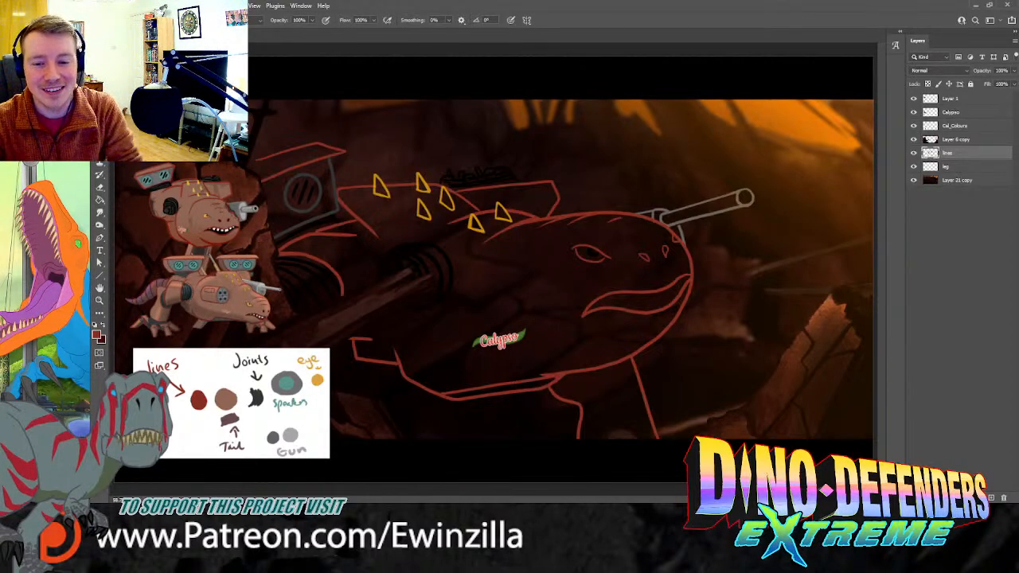
# Step: Hide and show the lines layer to compare the scene with and without Calypso's line art
pyautogui.press('r')
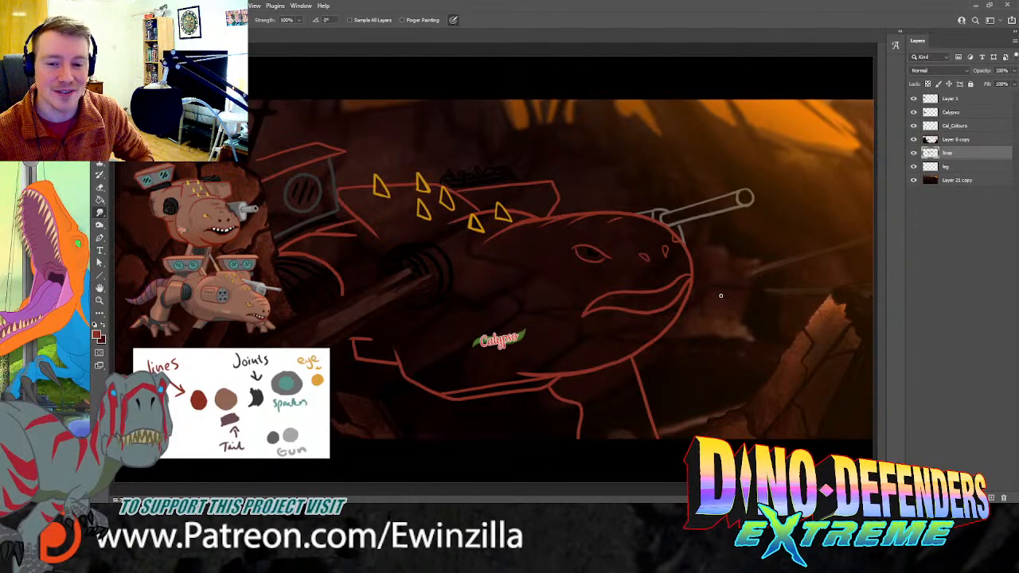
pyautogui.click(913, 153)
pyautogui.click(913, 153)
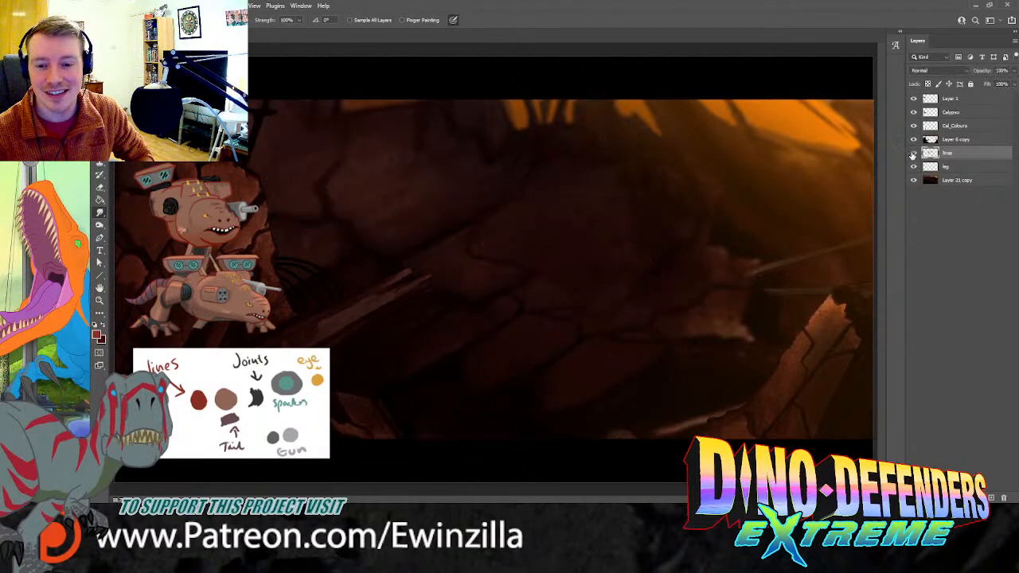
pyautogui.click(913, 153)
pyautogui.click(913, 153)
pyautogui.click(913, 154)
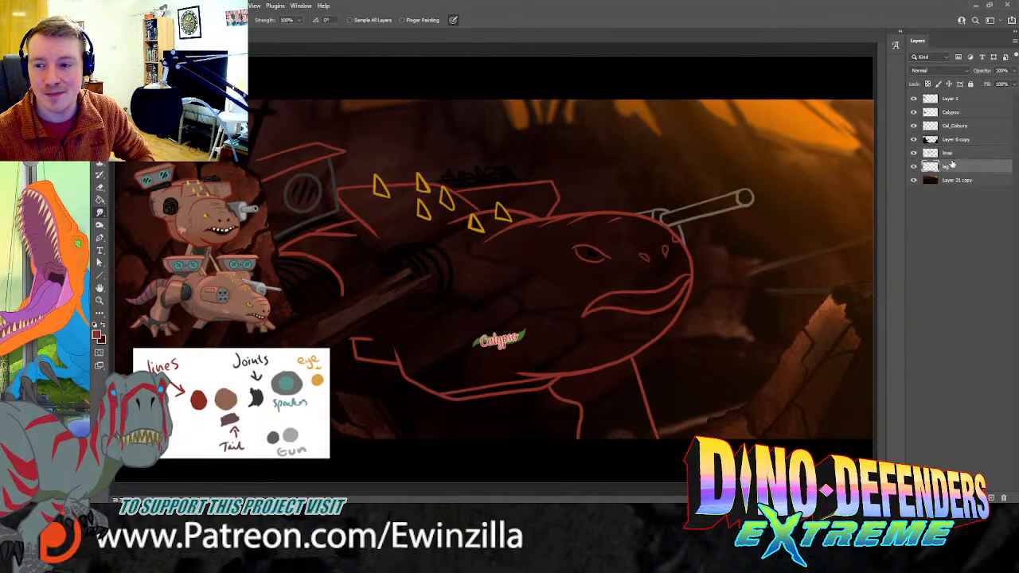
pyautogui.press('v')
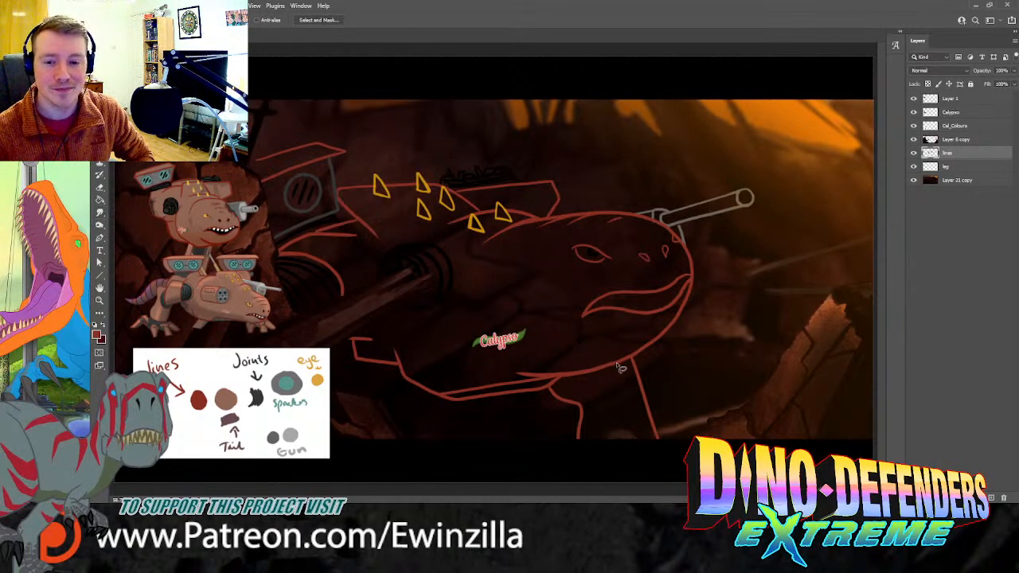
pyautogui.moveTo(765, 134); pyautogui.dragTo(780, 154)
pyautogui.moveTo(726, 192); pyautogui.dragTo(734, 216)
pyautogui.hotkey('ctrl', 'z')
pyautogui.hotkey('ctrl', 'z')
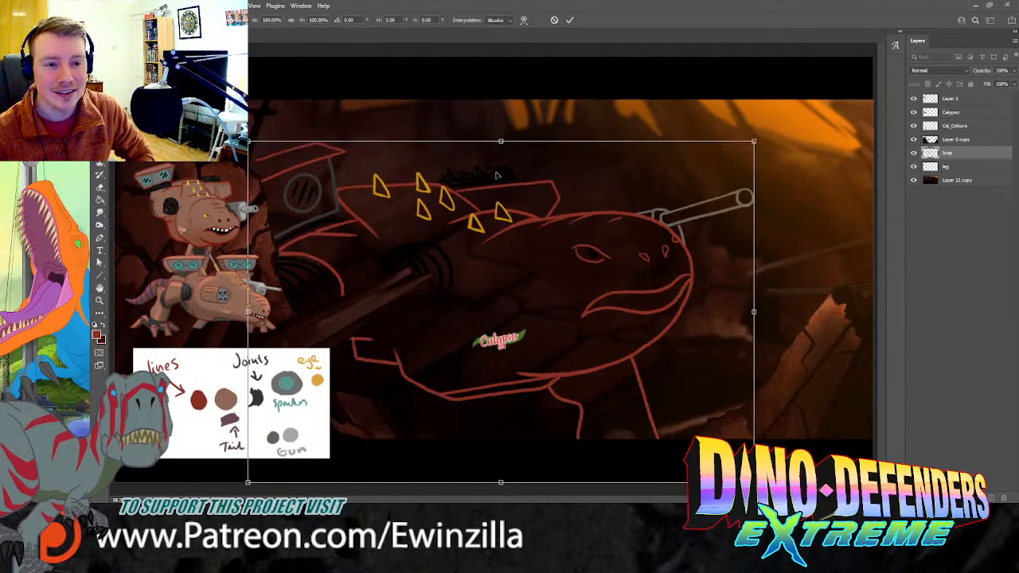
# Step: Lasso the front leg outlines below the jaw, cut and paste them onto a new layer, and merge it into the leg layer
pyautogui.click(99, 74)
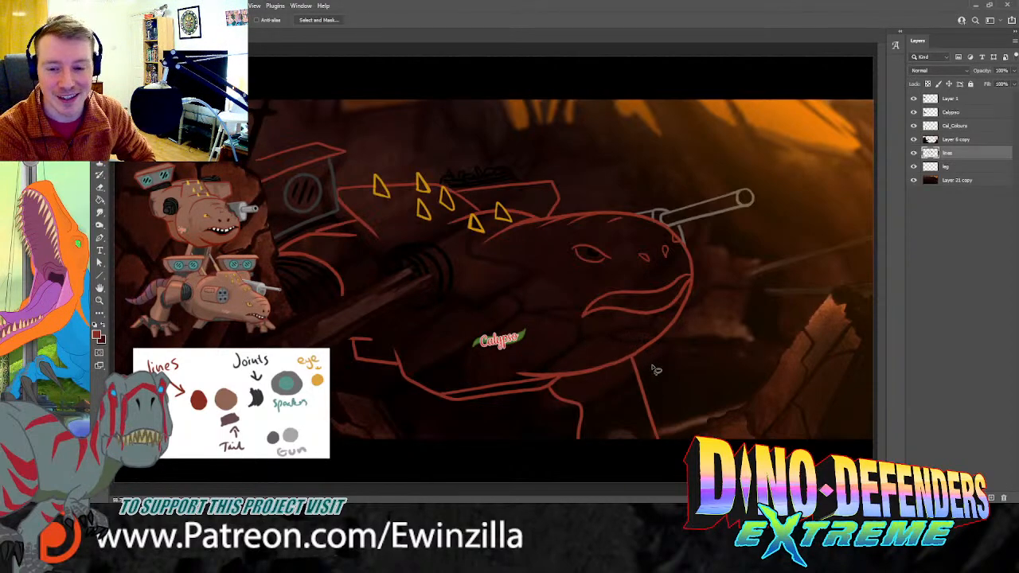
pyautogui.moveTo(656, 356)
pyautogui.mouseDown()
pyautogui.moveTo(551, 391)
pyautogui.moveTo(543, 406)
pyautogui.moveTo(655, 475)
pyautogui.moveTo(684, 363)
pyautogui.mouseUp()
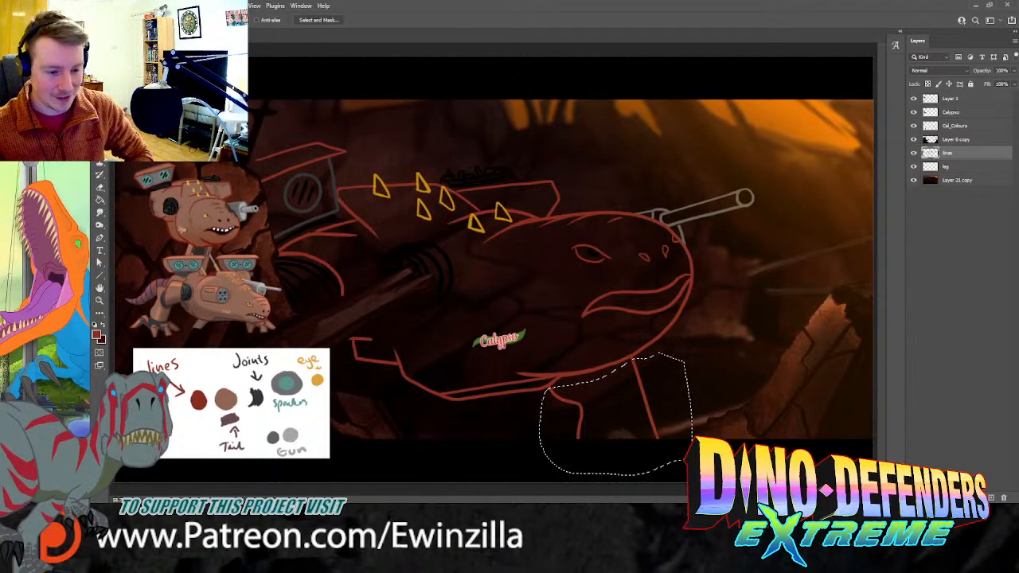
pyautogui.hotkey('ctrl', 'x')
pyautogui.hotkey('ctrl', 'v')
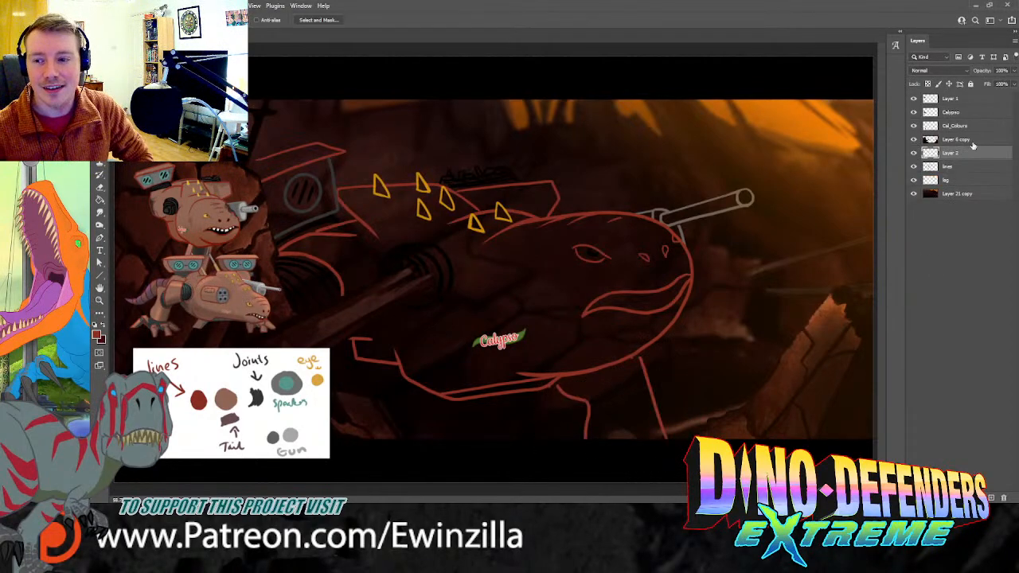
pyautogui.moveTo(957, 157); pyautogui.dragTo(952, 185)
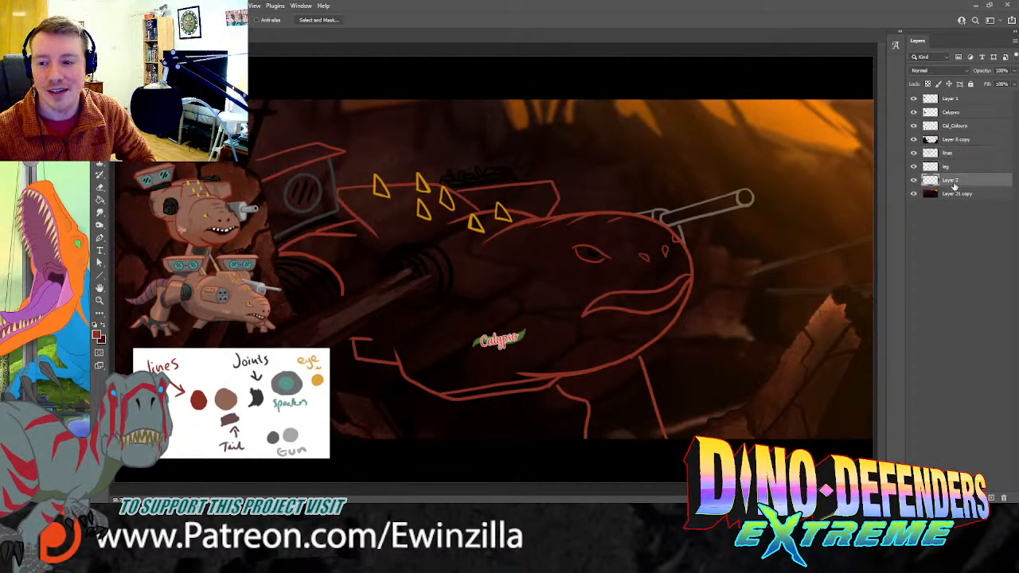
pyautogui.keyDown('shift'); pyautogui.click(950, 169); pyautogui.keyUp('shift')
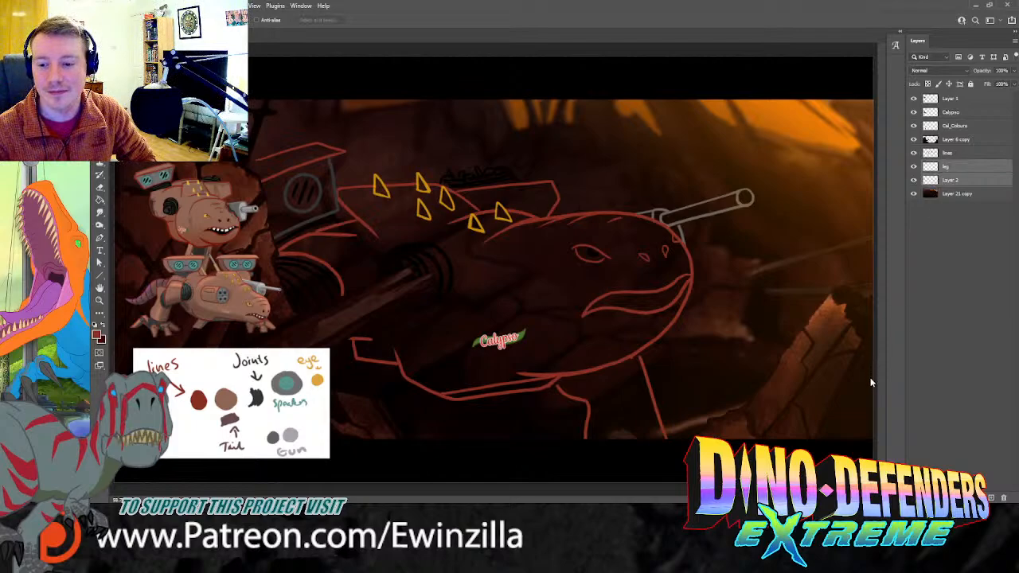
pyautogui.hotkey('ctrl', 'e')
# Step: Toggle the lines layer's visibility to compare the full line art with the separated front leg outlines alone
pyautogui.press('r')
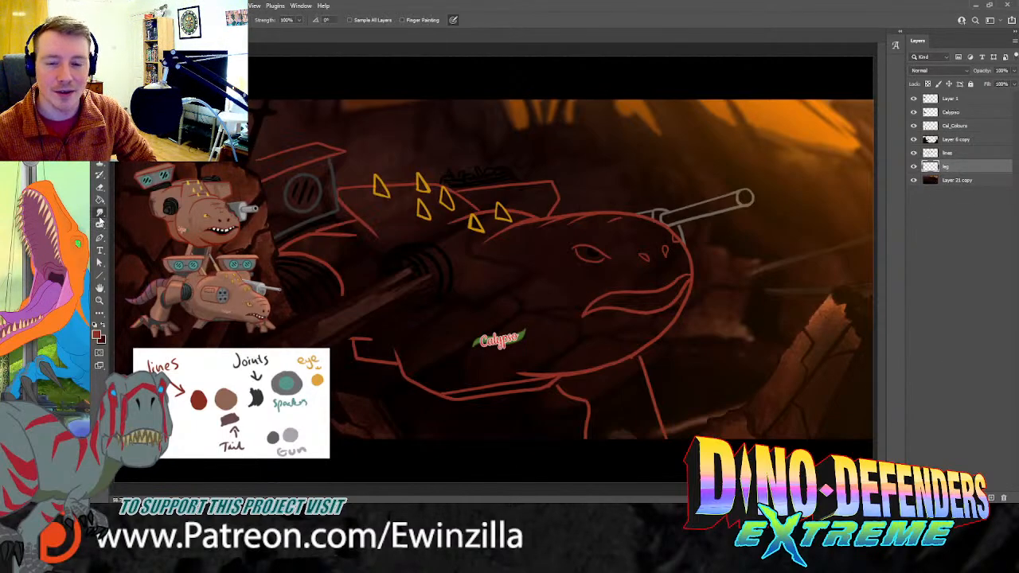
pyautogui.click(952, 153)
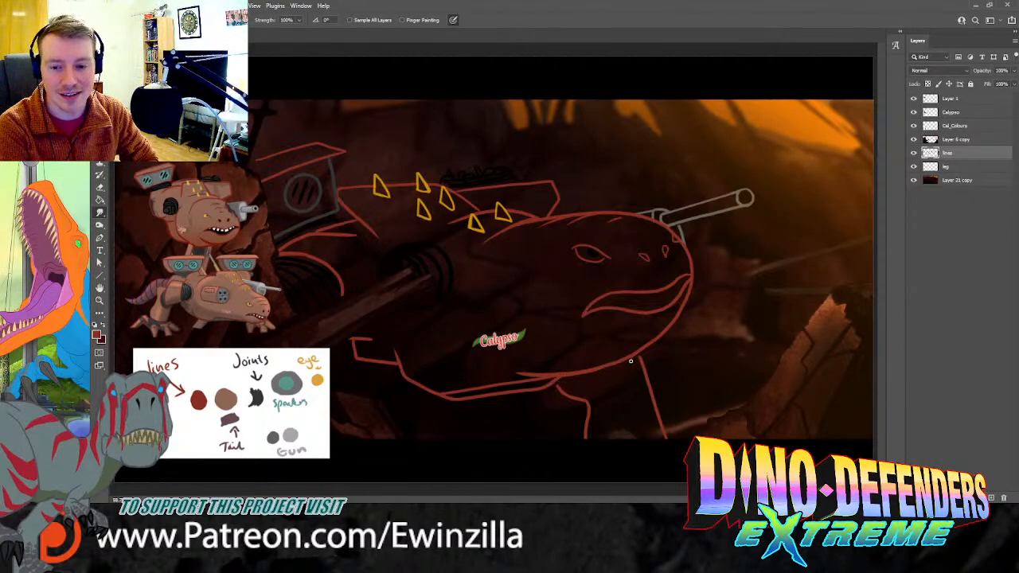
pyautogui.click(945, 167)
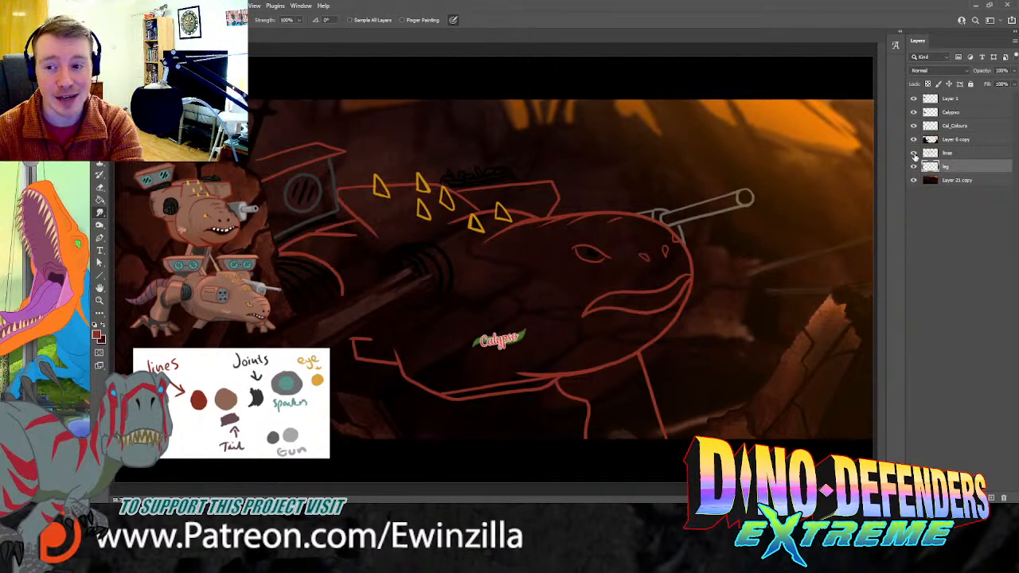
pyautogui.click(952, 153)
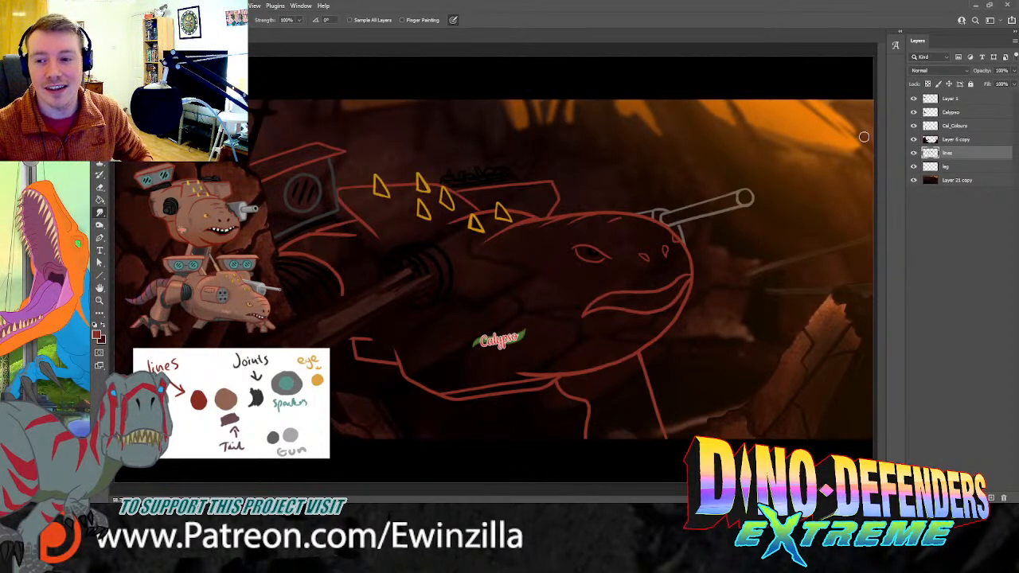
pyautogui.click(913, 153)
pyautogui.click(913, 153)
pyautogui.click(914, 153)
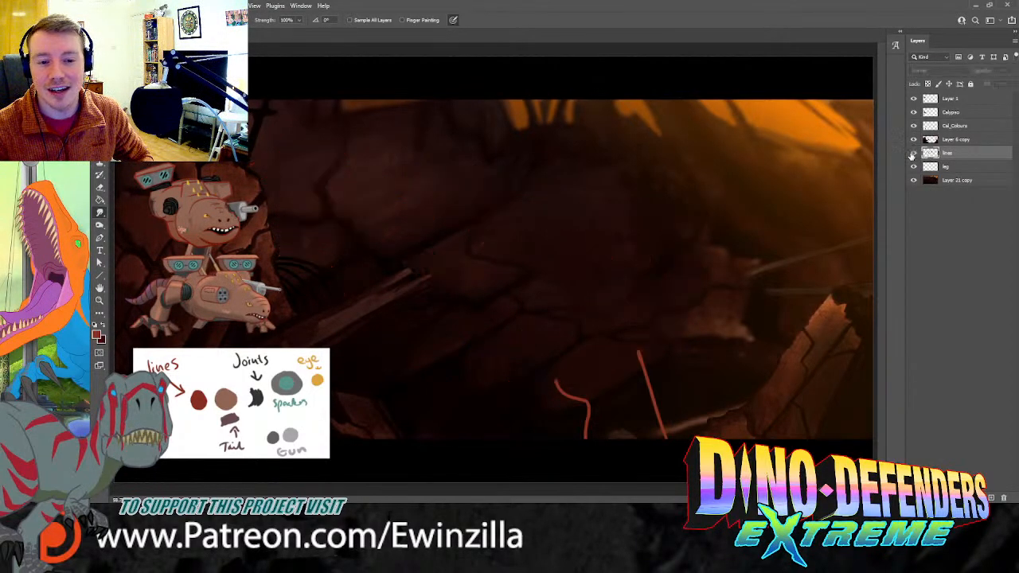
pyautogui.click(913, 153)
pyautogui.click(914, 152)
pyautogui.click(913, 153)
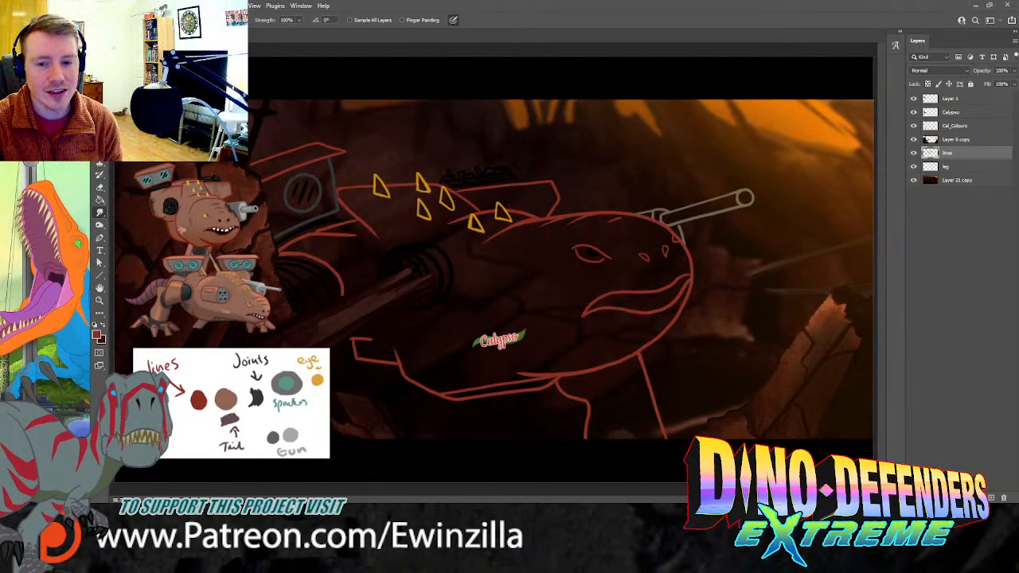
pyautogui.click(914, 154)
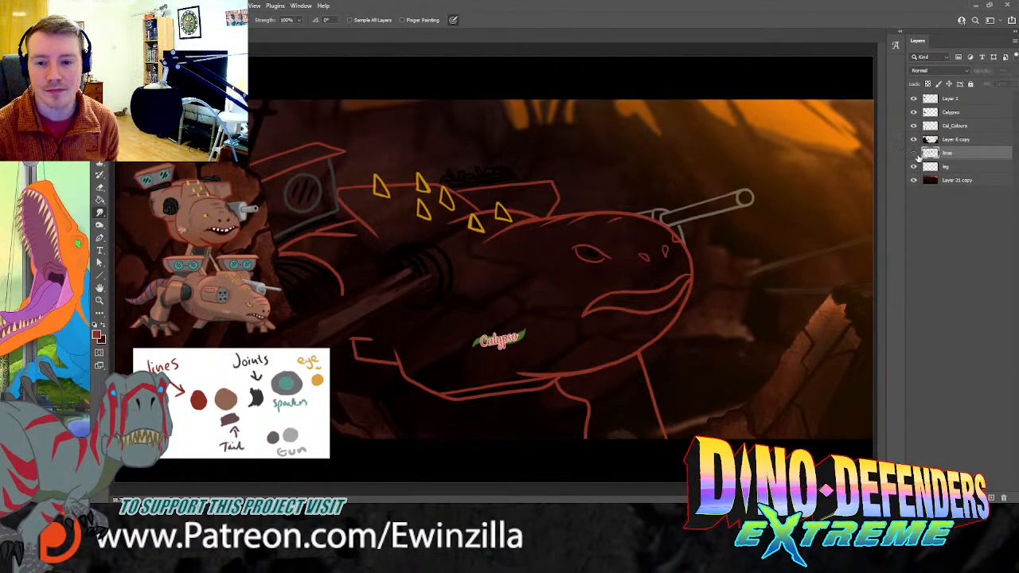
pyautogui.click(914, 154)
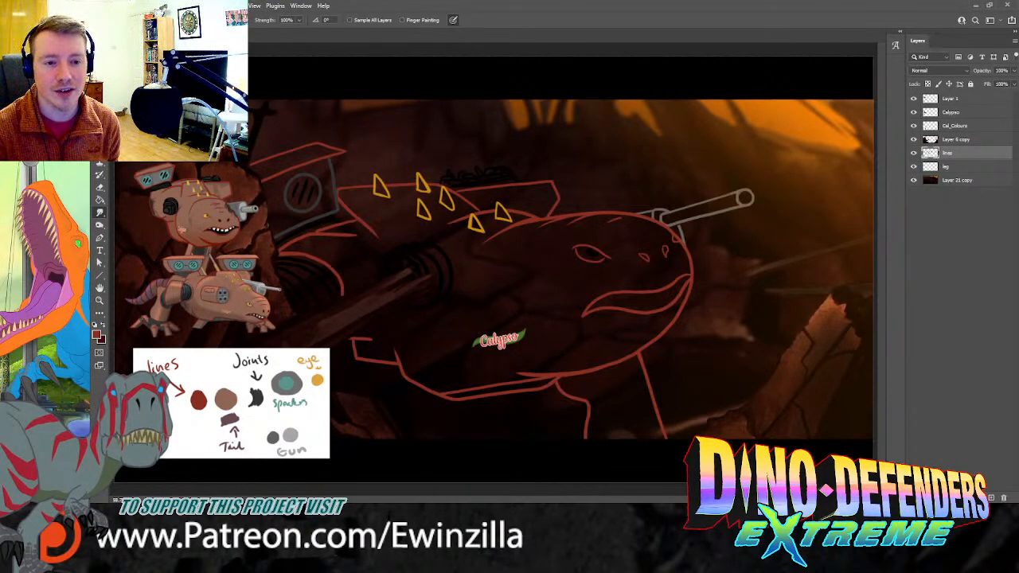
# Step: Sample the brown body colour from the Calypso reference and add a new layer between the lines and leg layers
pyautogui.press('i')
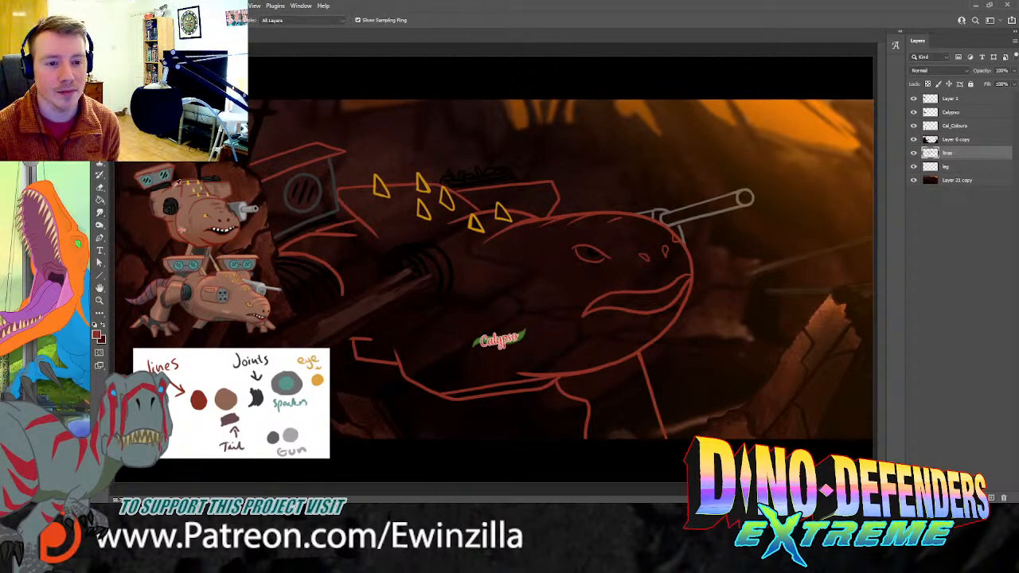
pyautogui.click(175, 185)
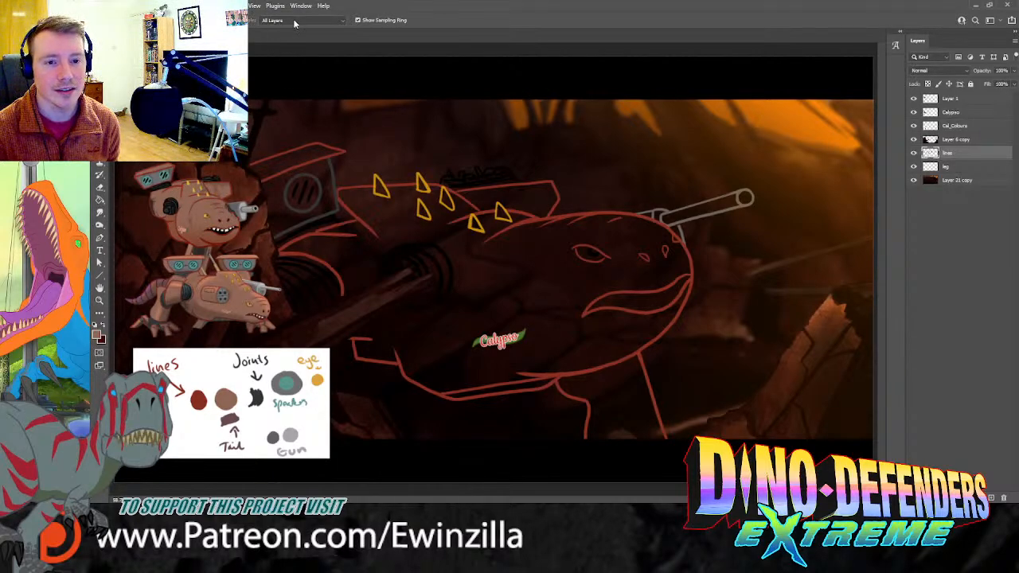
pyautogui.hotkey('ctrl', 'shift', 'alt', 'n')
pyautogui.moveTo(951, 163); pyautogui.dragTo(950, 172)
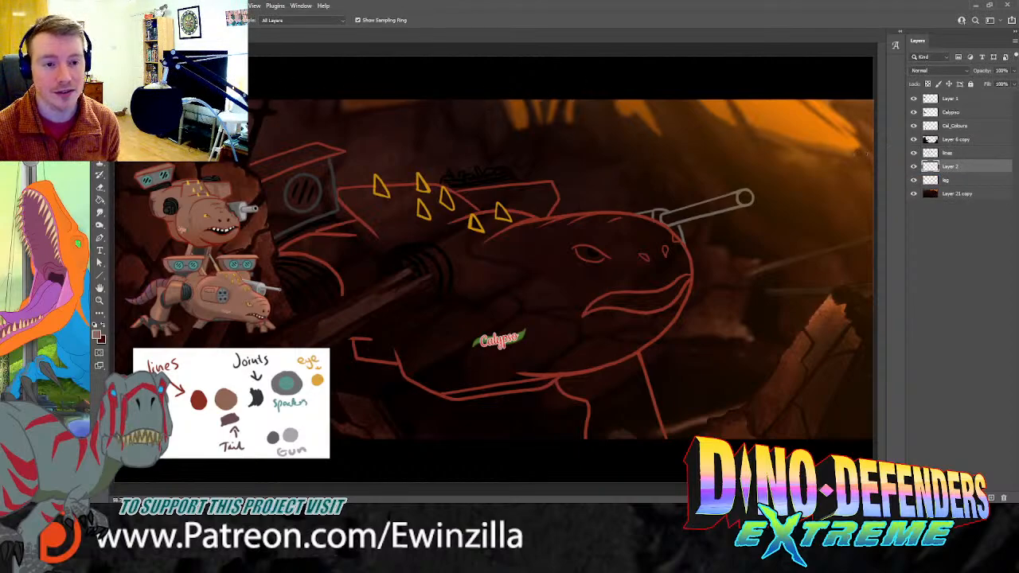
# Step: Brush flat brown inside Calypso's back armour panels and rear shoulder outlines, leaving the yellow-edged spikes unpainted
pyautogui.press('b')
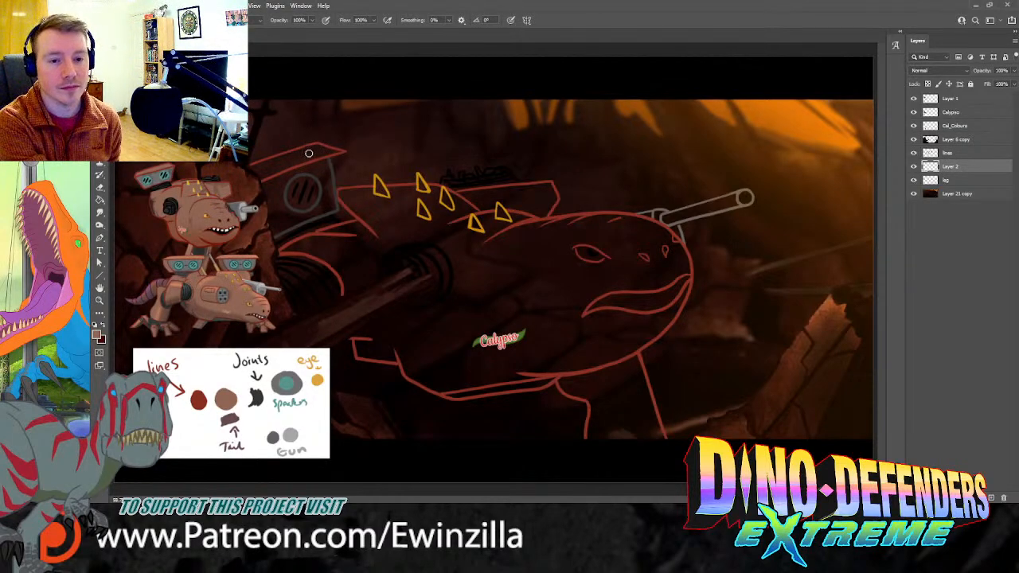
pyautogui.moveTo(316, 151)
pyautogui.mouseDown()
pyautogui.moveTo(247, 186)
pyautogui.moveTo(339, 151)
pyautogui.moveTo(310, 147)
pyautogui.moveTo(239, 174)
pyautogui.moveTo(298, 146)
pyautogui.mouseUp()
pyautogui.moveTo(340, 193)
pyautogui.mouseDown()
pyautogui.moveTo(349, 206)
pyautogui.moveTo(360, 221)
pyautogui.moveTo(353, 230)
pyautogui.moveTo(361, 223)
pyautogui.moveTo(283, 251)
pyautogui.moveTo(328, 259)
pyautogui.moveTo(299, 251)
pyautogui.moveTo(357, 228)
pyautogui.moveTo(324, 242)
pyautogui.moveTo(348, 289)
pyautogui.mouseUp()
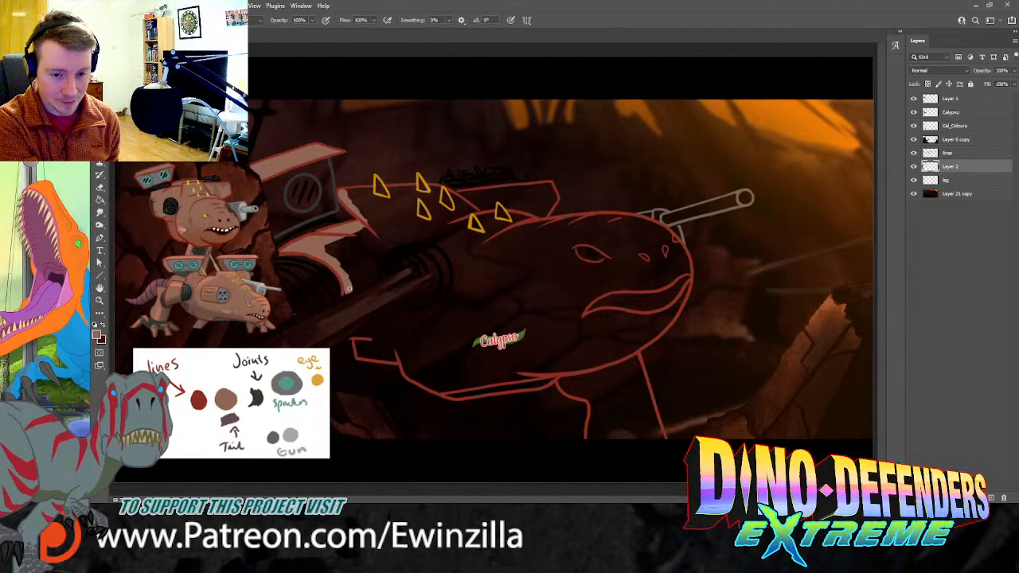
pyautogui.moveTo(354, 334); pyautogui.dragTo(371, 340)
pyautogui.moveTo(358, 289)
pyautogui.mouseDown()
pyautogui.moveTo(323, 240)
pyautogui.moveTo(328, 252)
pyautogui.moveTo(382, 226)
pyautogui.moveTo(343, 192)
pyautogui.moveTo(371, 189)
pyautogui.moveTo(342, 191)
pyautogui.moveTo(394, 200)
pyautogui.moveTo(388, 189)
pyautogui.moveTo(434, 190)
pyautogui.moveTo(437, 202)
pyautogui.moveTo(421, 194)
pyautogui.moveTo(426, 204)
pyautogui.moveTo(417, 195)
pyautogui.moveTo(413, 207)
pyautogui.moveTo(430, 221)
pyautogui.moveTo(395, 192)
pyautogui.moveTo(364, 204)
pyautogui.moveTo(402, 230)
pyautogui.moveTo(380, 235)
pyautogui.moveTo(449, 218)
pyautogui.mouseUp()
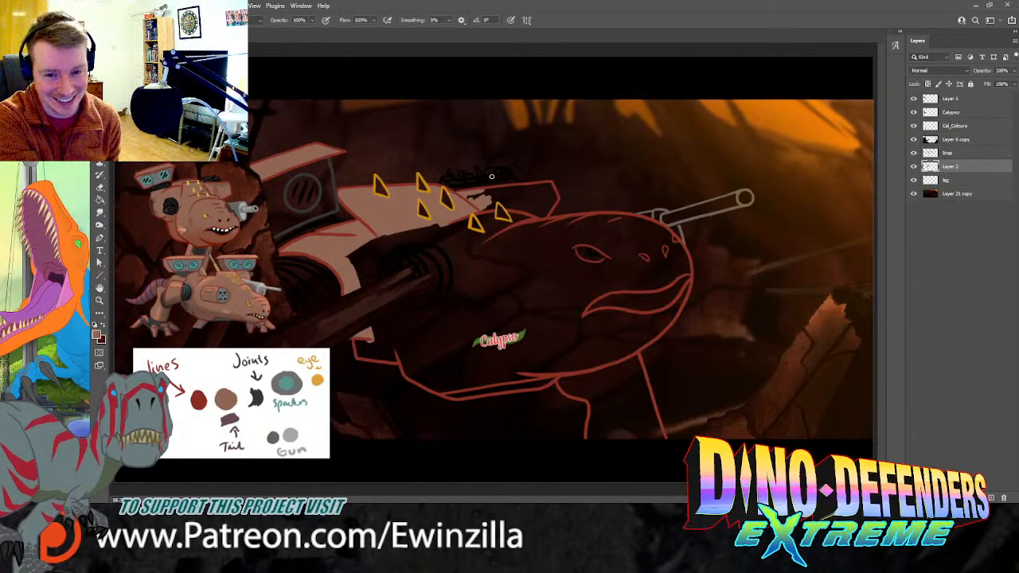
pyautogui.moveTo(465, 196); pyautogui.dragTo(551, 191)
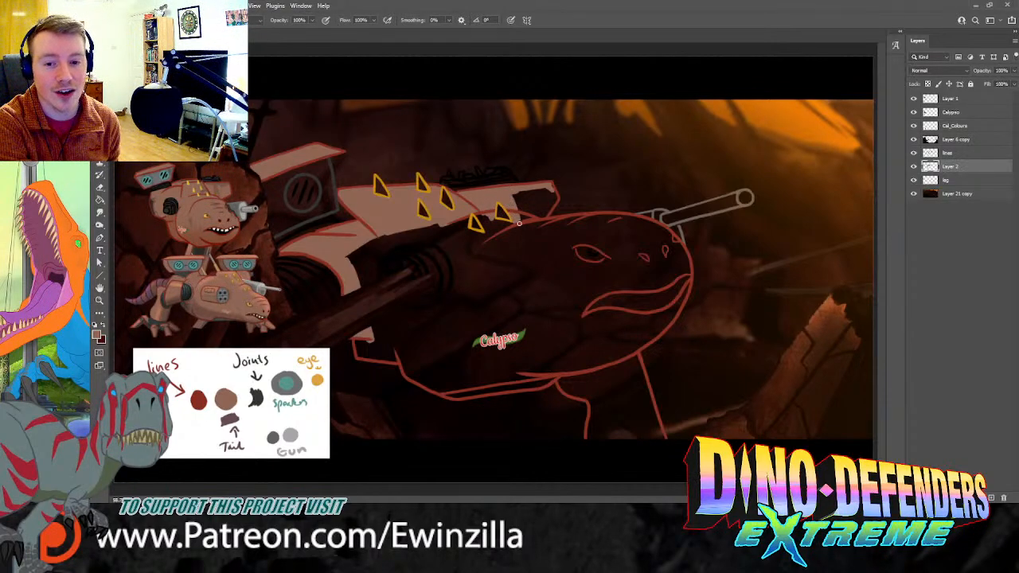
pyautogui.moveTo(520, 201)
pyautogui.mouseDown()
pyautogui.moveTo(529, 224)
pyautogui.moveTo(544, 189)
pyautogui.moveTo(543, 218)
pyautogui.moveTo(554, 195)
pyautogui.mouseUp()
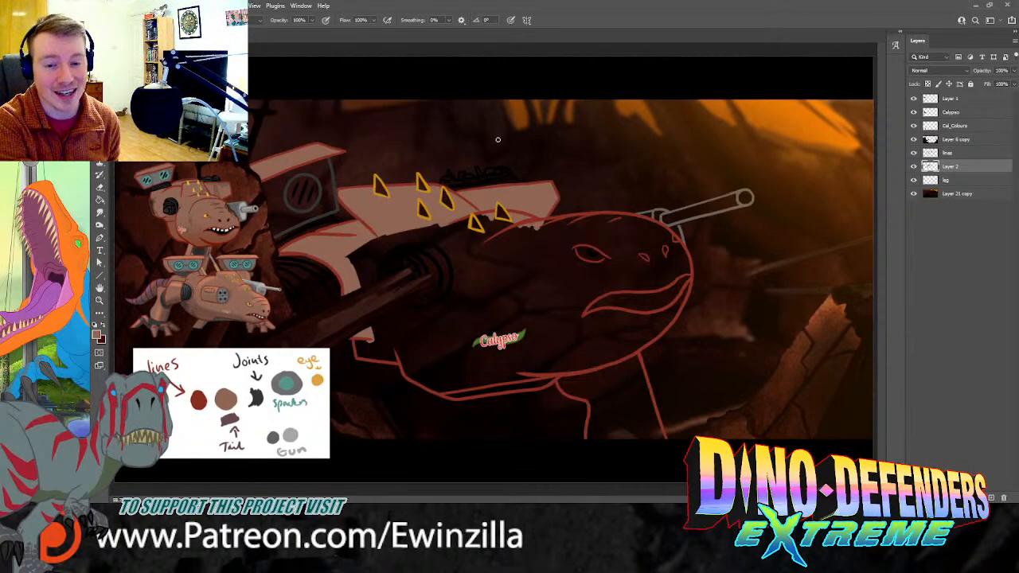
# Step: Brush brown beneath the back spikes and around the upper edge of the dark shoulder joint
pyautogui.click(99, 211)
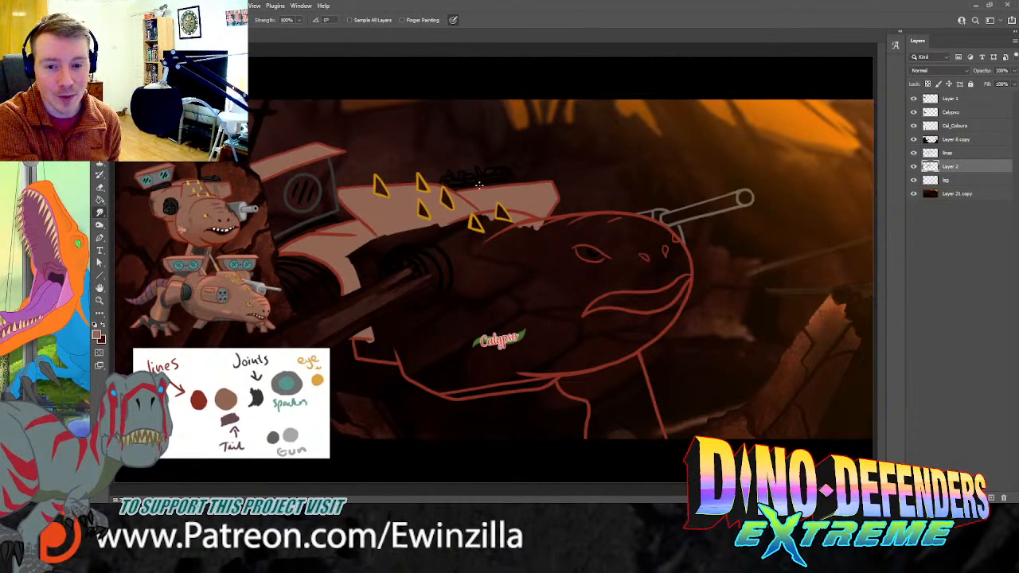
pyautogui.press('b')
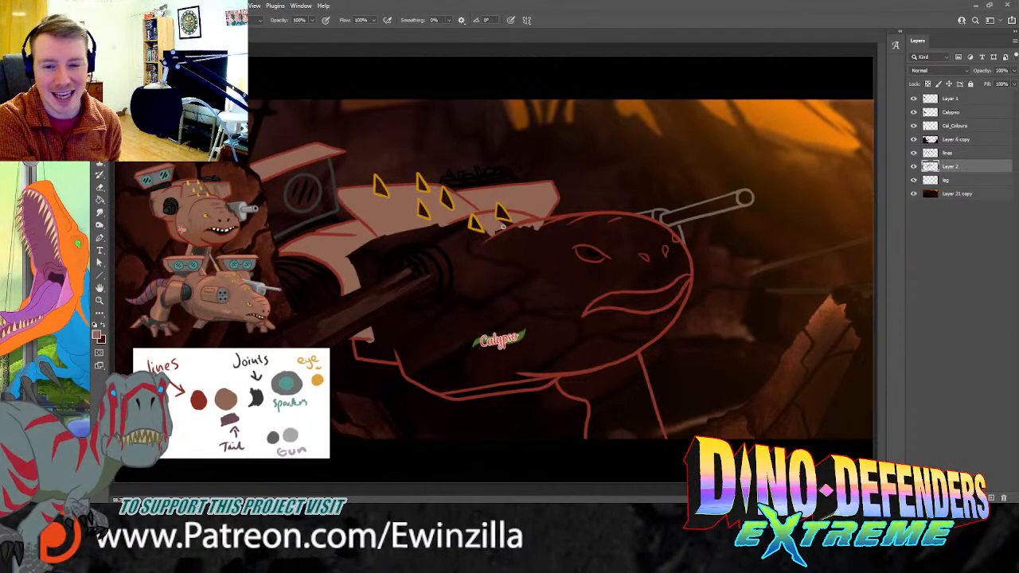
pyautogui.moveTo(496, 223)
pyautogui.mouseDown()
pyautogui.moveTo(487, 235)
pyautogui.moveTo(471, 233)
pyautogui.moveTo(468, 217)
pyautogui.moveTo(447, 225)
pyautogui.moveTo(372, 275)
pyautogui.mouseUp()
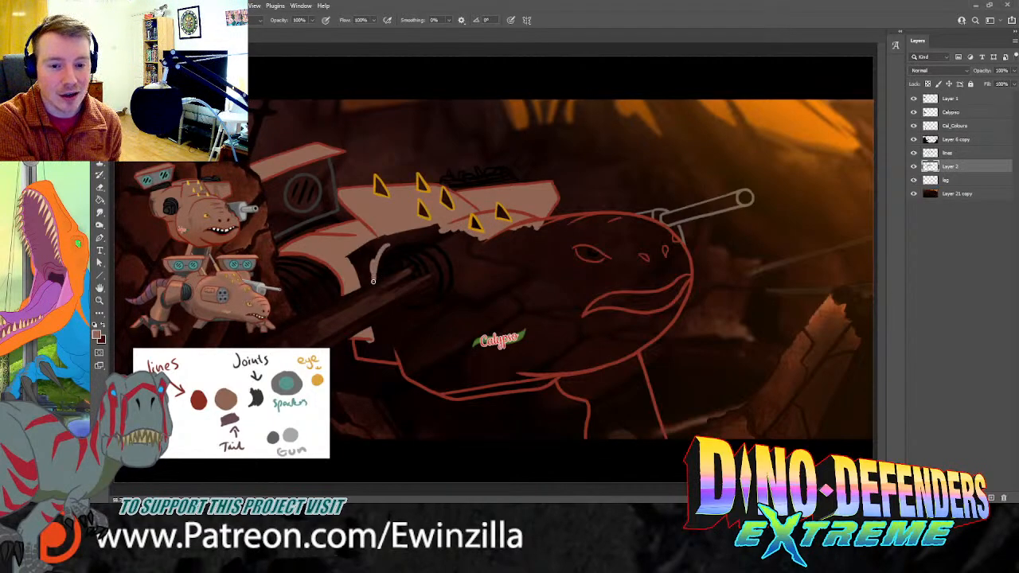
pyautogui.moveTo(401, 239)
pyautogui.mouseDown()
pyautogui.moveTo(377, 257)
pyautogui.moveTo(426, 238)
pyautogui.moveTo(452, 255)
pyautogui.moveTo(410, 232)
pyautogui.moveTo(387, 237)
pyautogui.moveTo(353, 254)
pyautogui.moveTo(362, 259)
pyautogui.moveTo(386, 239)
pyautogui.moveTo(368, 284)
pyautogui.mouseUp()
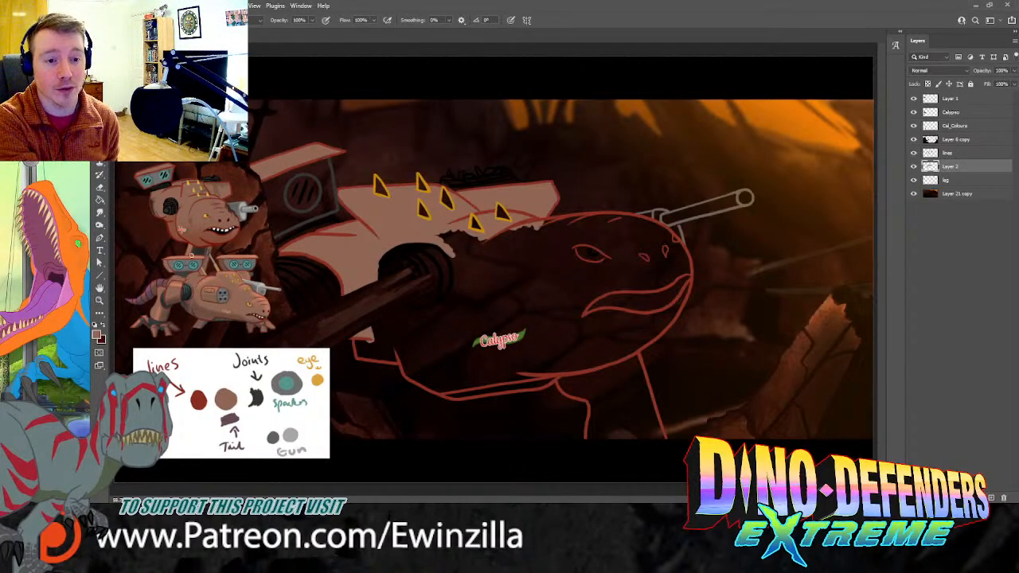
pyautogui.click(99, 213)
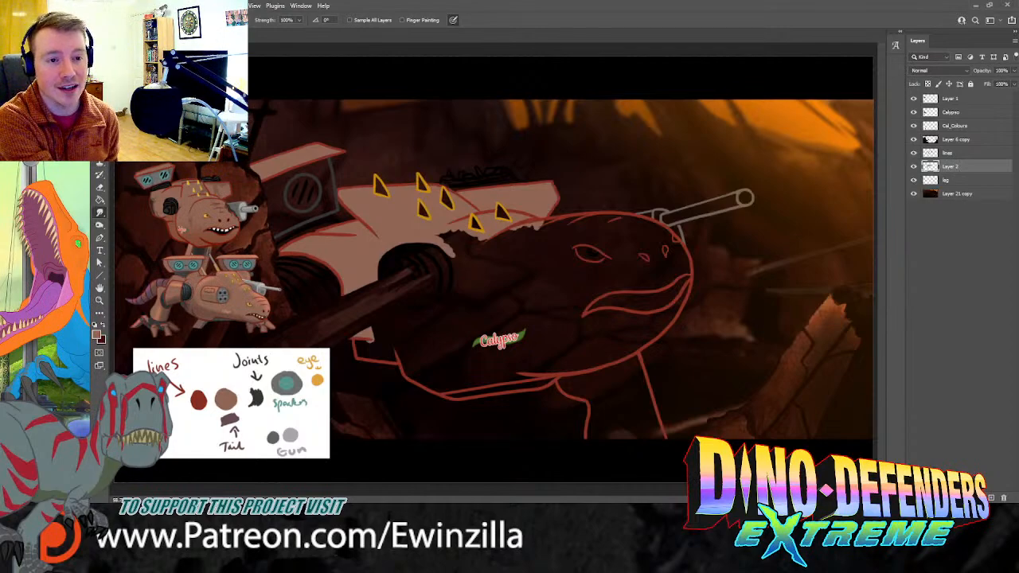
# Step: Continue the brown around the shoulder joint's lower edge, along the belly outline to the jaw, and around the eye
pyautogui.press('b')
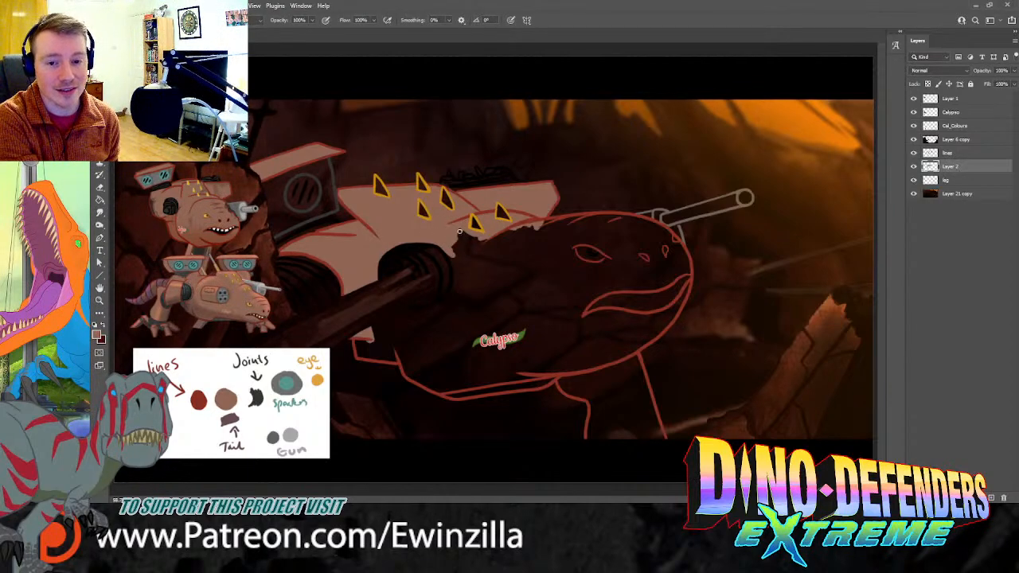
pyautogui.moveTo(449, 255)
pyautogui.mouseDown()
pyautogui.moveTo(457, 289)
pyautogui.moveTo(432, 309)
pyautogui.moveTo(378, 297)
pyautogui.moveTo(370, 322)
pyautogui.moveTo(379, 309)
pyautogui.moveTo(393, 350)
pyautogui.moveTo(399, 312)
pyautogui.moveTo(399, 347)
pyautogui.moveTo(364, 333)
pyautogui.moveTo(358, 358)
pyautogui.moveTo(362, 341)
pyautogui.moveTo(396, 361)
pyautogui.moveTo(399, 349)
pyautogui.moveTo(412, 379)
pyautogui.moveTo(442, 388)
pyautogui.moveTo(436, 392)
pyautogui.moveTo(593, 364)
pyautogui.mouseUp()
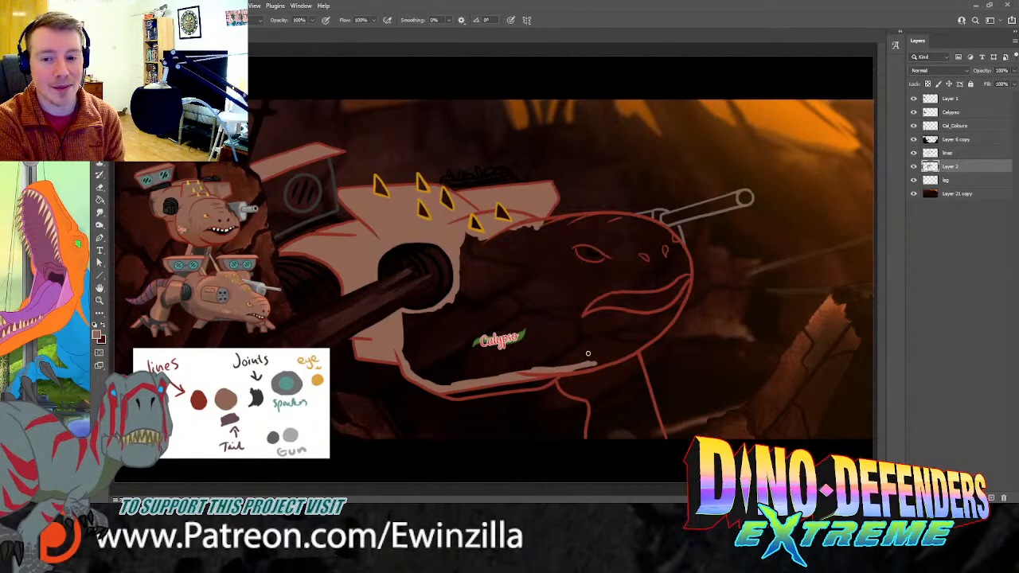
pyautogui.moveTo(565, 249)
pyautogui.mouseDown()
pyautogui.moveTo(591, 240)
pyautogui.moveTo(614, 257)
pyautogui.moveTo(591, 263)
pyautogui.moveTo(573, 252)
pyautogui.moveTo(579, 261)
pyautogui.moveTo(570, 248)
pyautogui.moveTo(580, 263)
pyautogui.moveTo(572, 258)
pyautogui.mouseUp()
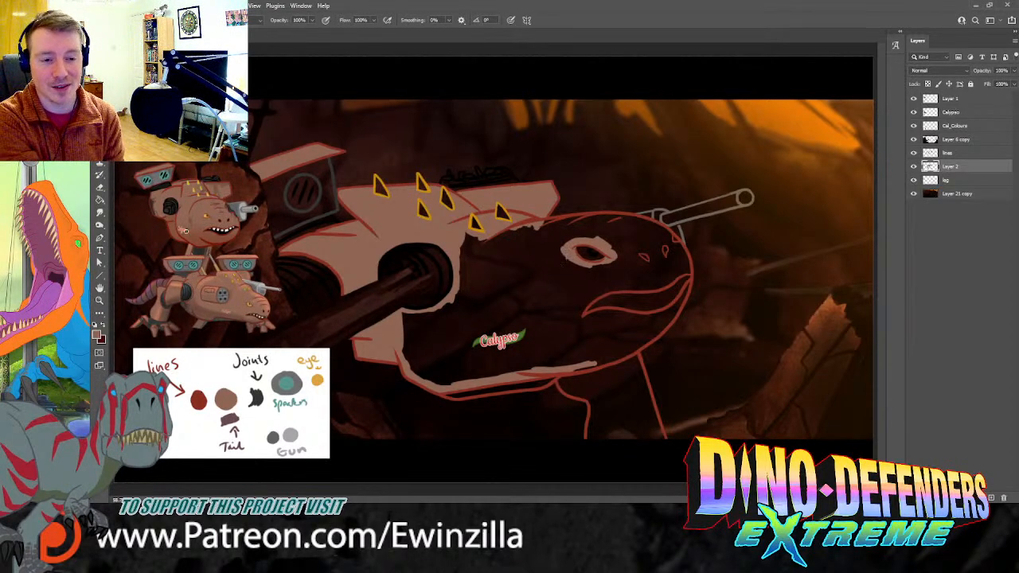
# Step: Smudge the flat brown across Calypso's forehead, around the eye and nostrils, and down to the tip of the snout
pyautogui.press('r')
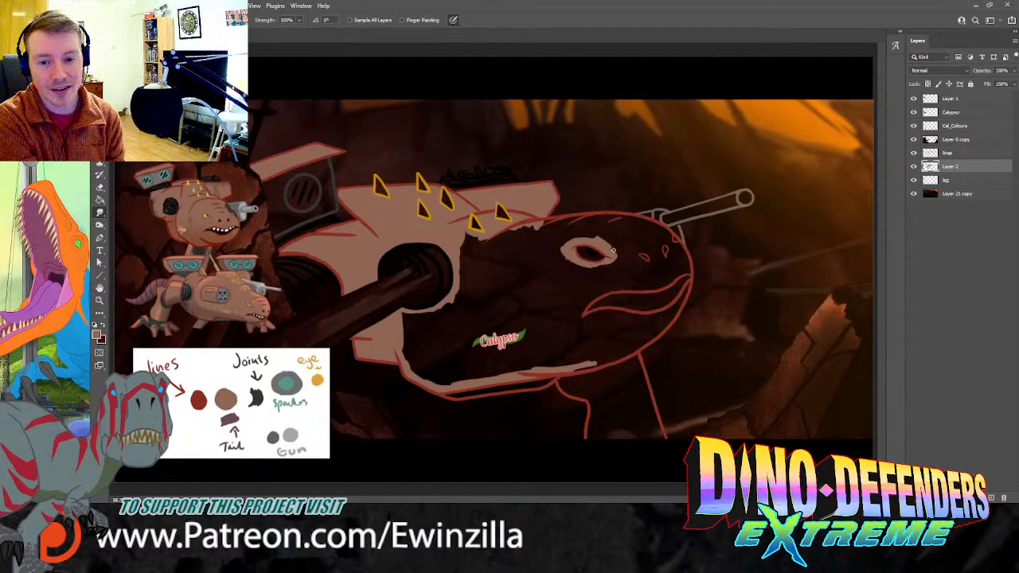
pyautogui.moveTo(572, 244)
pyautogui.mouseDown()
pyautogui.moveTo(597, 239)
pyautogui.moveTo(550, 232)
pyautogui.moveTo(562, 222)
pyautogui.moveTo(542, 226)
pyautogui.moveTo(632, 221)
pyautogui.mouseUp()
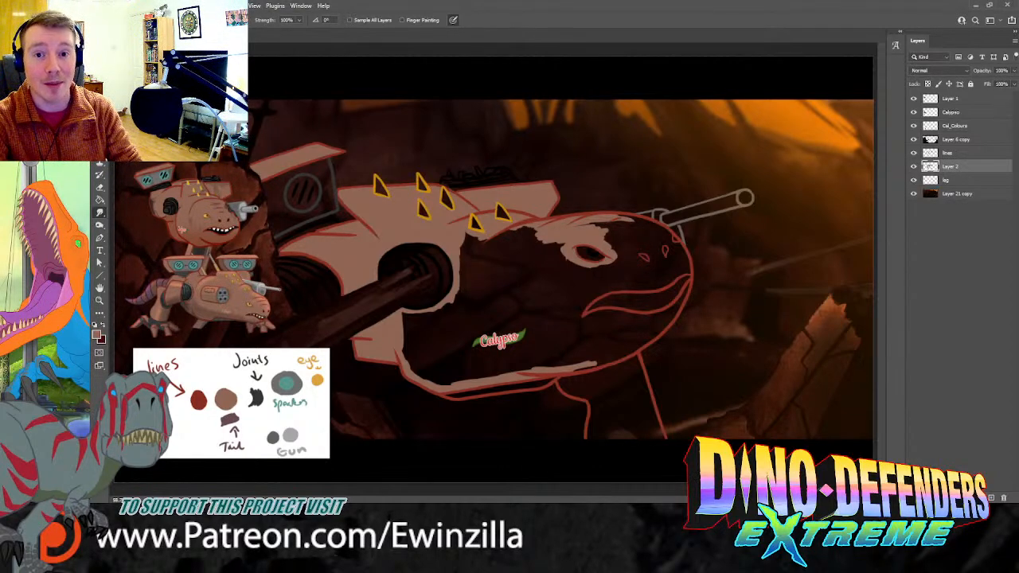
pyautogui.moveTo(573, 233)
pyautogui.mouseDown()
pyautogui.moveTo(620, 223)
pyautogui.moveTo(627, 226)
pyautogui.moveTo(606, 241)
pyautogui.moveTo(626, 235)
pyautogui.moveTo(647, 249)
pyautogui.moveTo(645, 263)
pyautogui.moveTo(667, 243)
pyautogui.moveTo(671, 253)
pyautogui.mouseUp()
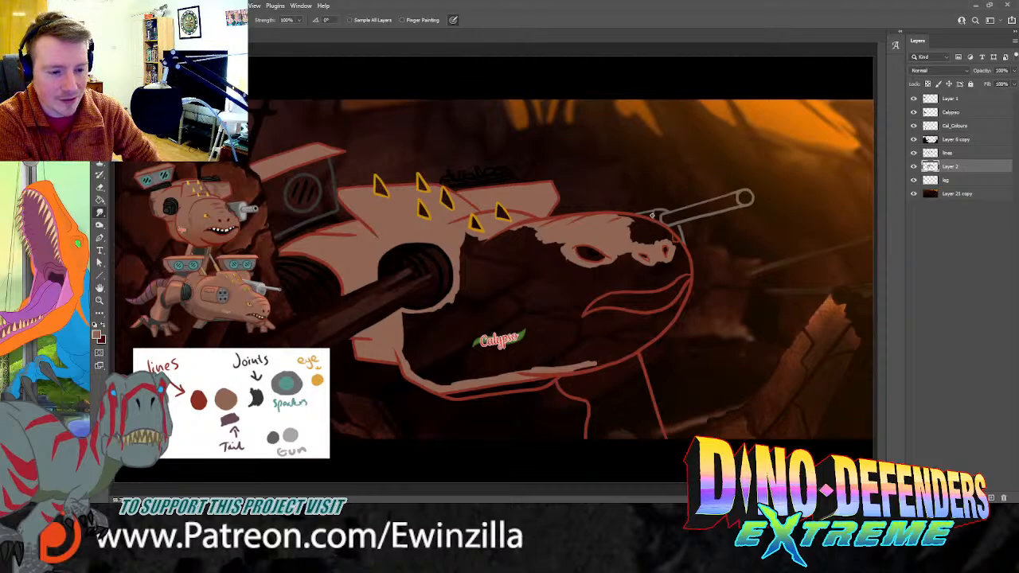
pyautogui.moveTo(629, 238)
pyautogui.mouseDown()
pyautogui.moveTo(674, 242)
pyautogui.moveTo(651, 242)
pyautogui.moveTo(671, 236)
pyautogui.moveTo(631, 216)
pyautogui.moveTo(631, 229)
pyautogui.moveTo(663, 238)
pyautogui.mouseUp()
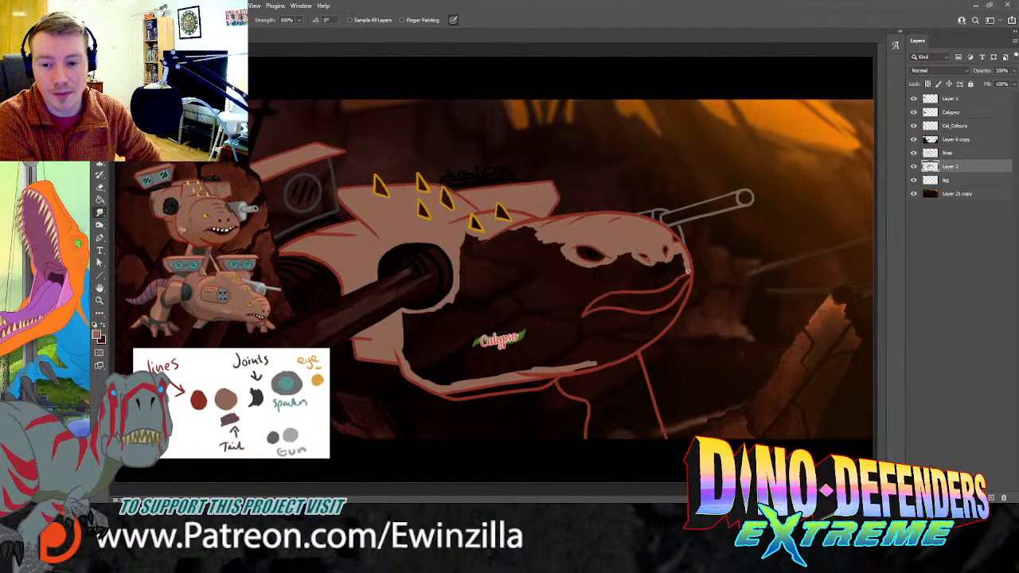
pyautogui.moveTo(688, 271)
pyautogui.mouseDown()
pyautogui.moveTo(673, 280)
pyautogui.moveTo(684, 260)
pyautogui.mouseUp()
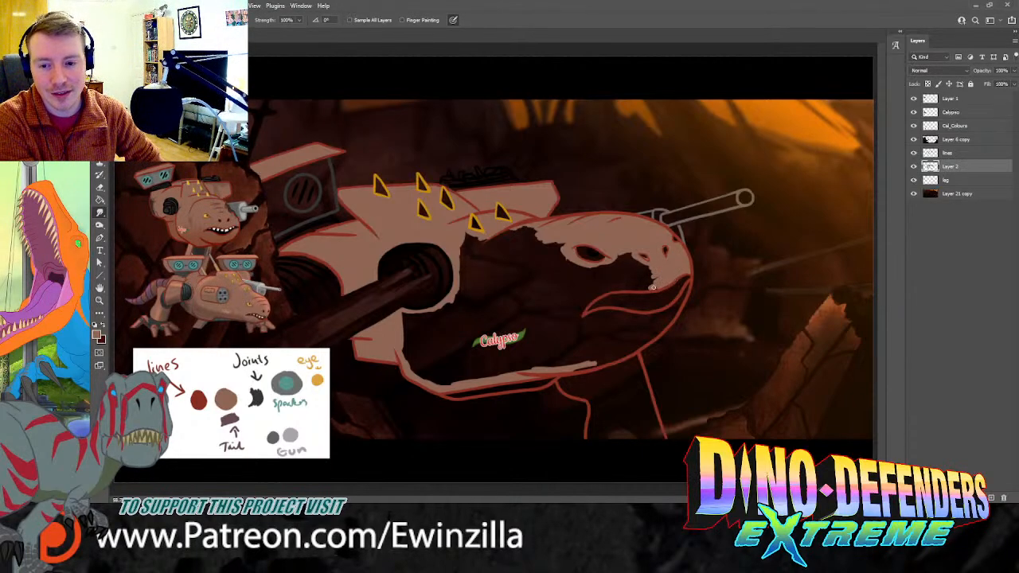
# Step: Smudge brown along the upper lip, cheek and lower jaw, filling the rest of the side while leaving the mouth and eye unpainted
pyautogui.moveTo(646, 289)
pyautogui.mouseDown()
pyautogui.moveTo(592, 301)
pyautogui.moveTo(578, 319)
pyautogui.moveTo(646, 271)
pyautogui.moveTo(608, 283)
pyautogui.mouseUp()
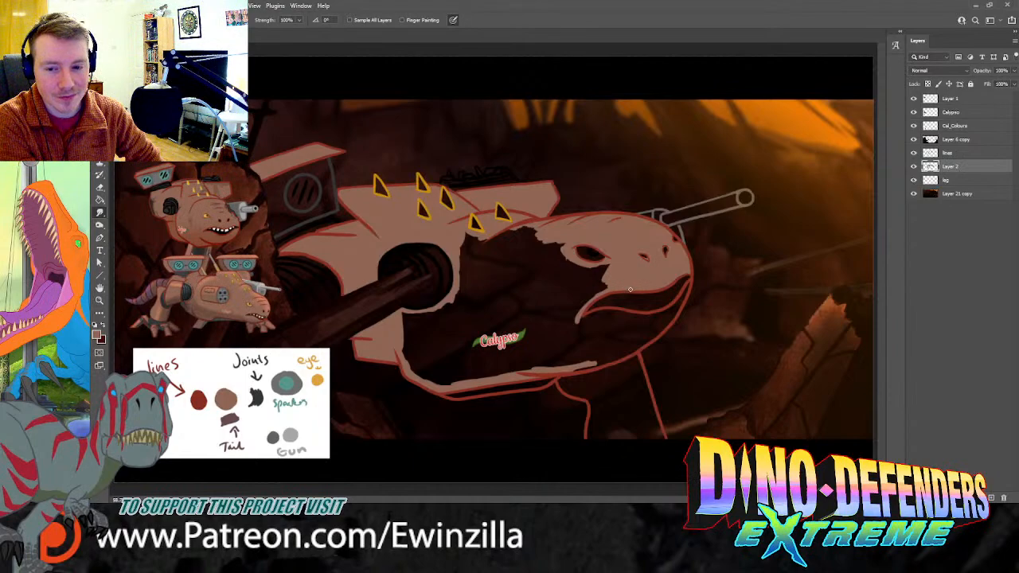
pyautogui.moveTo(605, 293)
pyautogui.mouseDown()
pyautogui.moveTo(578, 306)
pyautogui.moveTo(609, 273)
pyautogui.moveTo(574, 288)
pyautogui.moveTo(594, 271)
pyautogui.mouseUp()
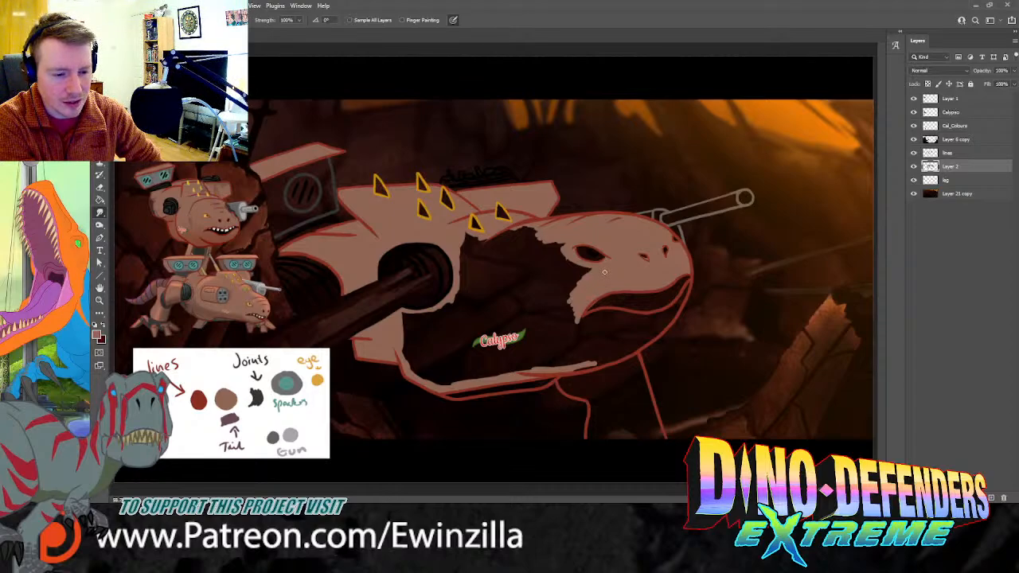
pyautogui.moveTo(574, 253)
pyautogui.mouseDown()
pyautogui.moveTo(558, 235)
pyautogui.moveTo(567, 260)
pyautogui.moveTo(595, 267)
pyautogui.moveTo(568, 291)
pyautogui.moveTo(592, 275)
pyautogui.moveTo(563, 326)
pyautogui.moveTo(611, 286)
pyautogui.moveTo(583, 300)
pyautogui.moveTo(568, 326)
pyautogui.moveTo(595, 312)
pyautogui.moveTo(665, 314)
pyautogui.moveTo(688, 284)
pyautogui.moveTo(671, 321)
pyautogui.moveTo(680, 308)
pyautogui.moveTo(649, 340)
pyautogui.moveTo(598, 359)
pyautogui.mouseUp()
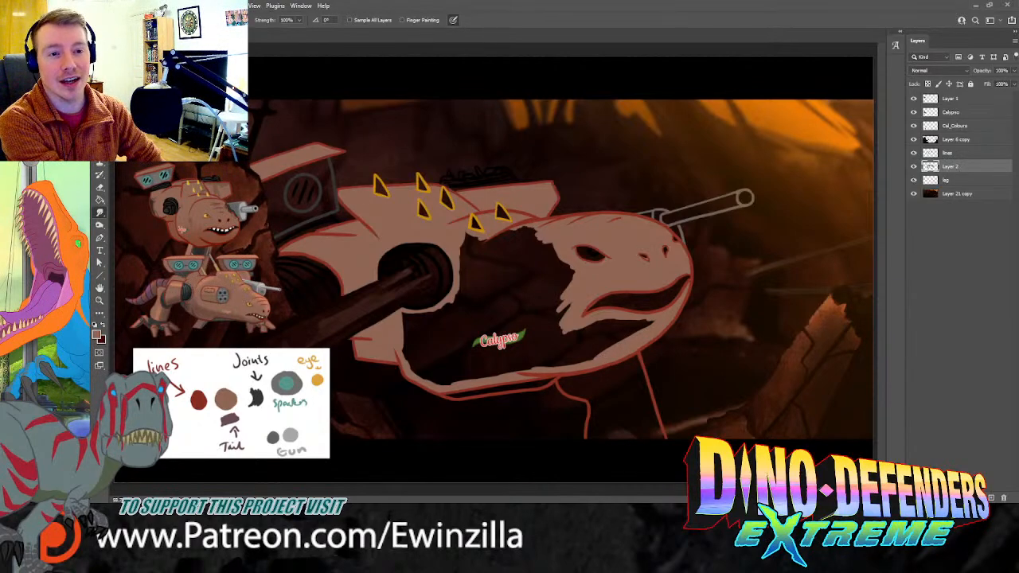
pyautogui.moveTo(592, 280)
pyautogui.mouseDown()
pyautogui.moveTo(558, 330)
pyautogui.moveTo(563, 343)
pyautogui.moveTo(587, 326)
pyautogui.moveTo(589, 350)
pyautogui.moveTo(609, 349)
pyautogui.moveTo(643, 325)
pyautogui.moveTo(543, 363)
pyautogui.moveTo(455, 381)
pyautogui.moveTo(555, 363)
pyautogui.moveTo(440, 378)
pyautogui.moveTo(405, 351)
pyautogui.moveTo(411, 365)
pyautogui.moveTo(432, 375)
pyautogui.moveTo(402, 340)
pyautogui.moveTo(400, 315)
pyautogui.moveTo(448, 302)
pyautogui.moveTo(404, 329)
pyautogui.moveTo(422, 347)
pyautogui.moveTo(554, 323)
pyautogui.moveTo(551, 339)
pyautogui.moveTo(528, 349)
pyautogui.moveTo(509, 310)
pyautogui.moveTo(460, 297)
pyautogui.moveTo(460, 249)
pyautogui.mouseUp()
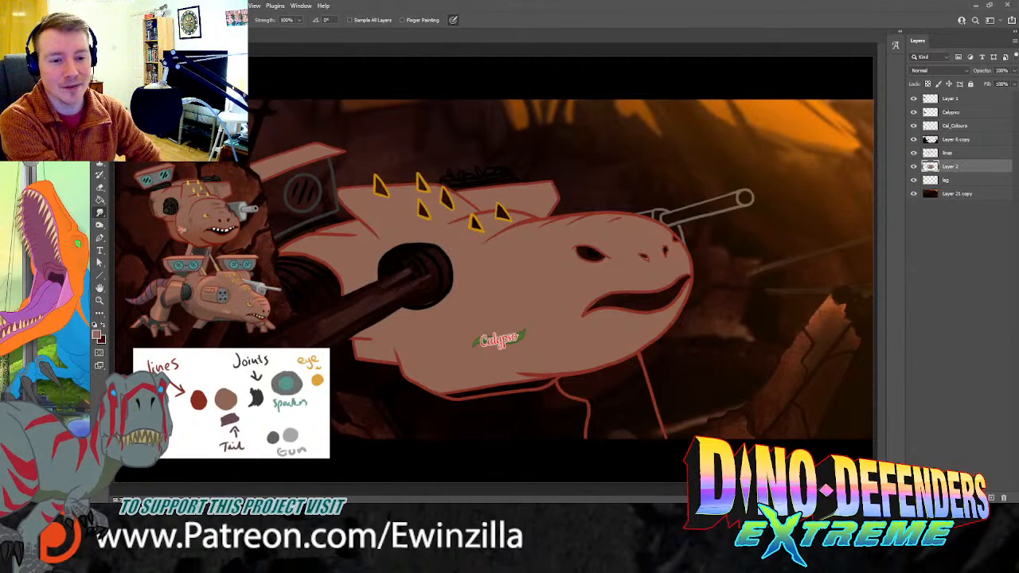
# Step: Sample grey and brush it flat inside the back-mounted speaker housing, leaving its round centre unpainted
pyautogui.press('b')
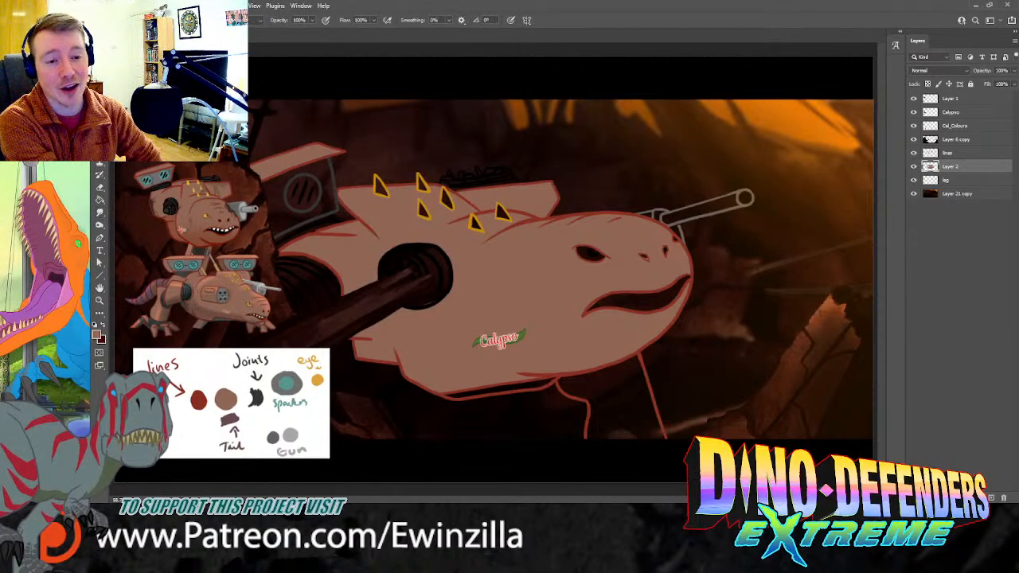
pyautogui.press('i')
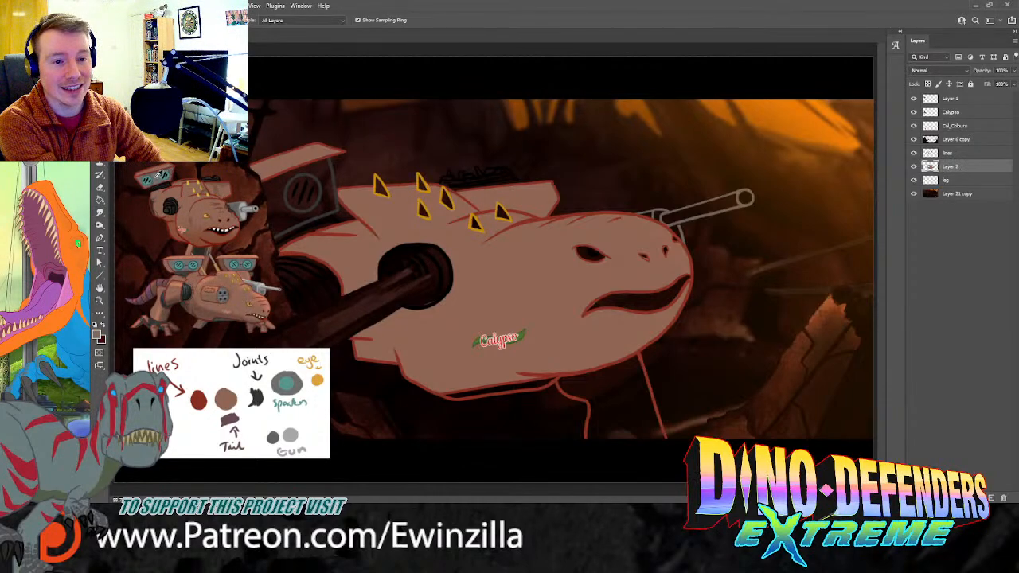
pyautogui.press('b')
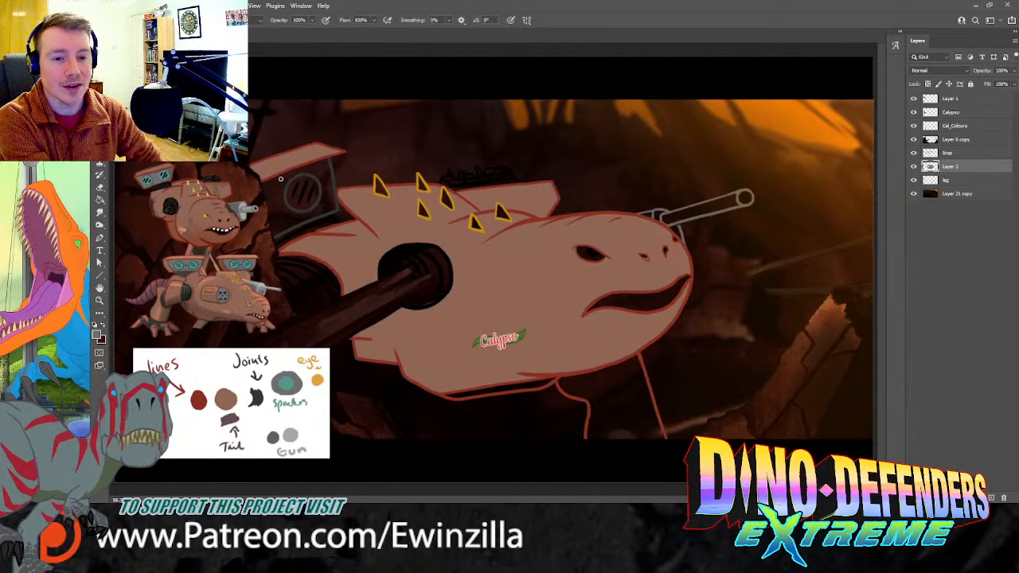
pyautogui.moveTo(278, 180); pyautogui.dragTo(320, 163)
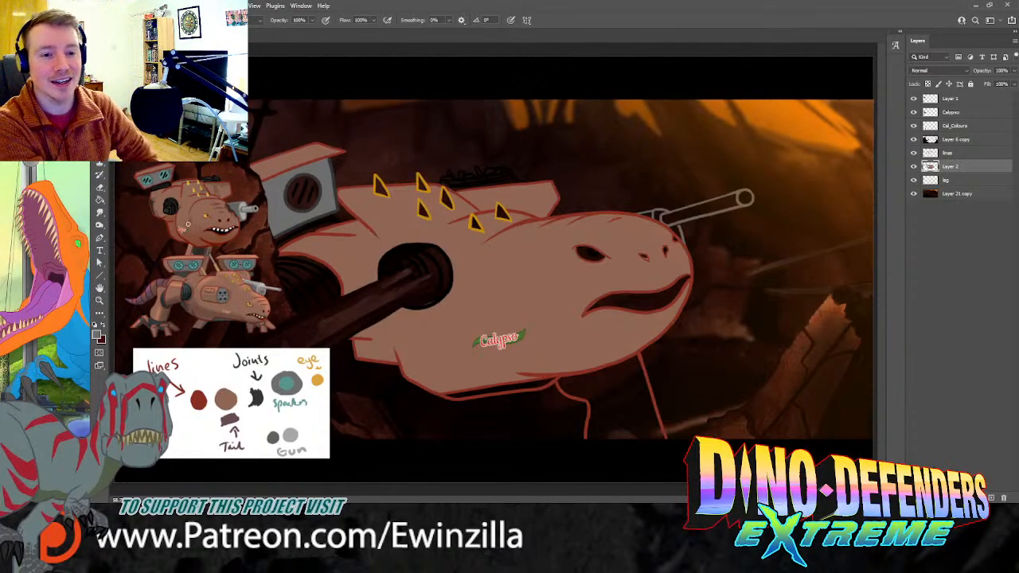
# Step: Sample teal from the reference's speakers and fill the round speaker centre on Layer 2
pyautogui.press('i')
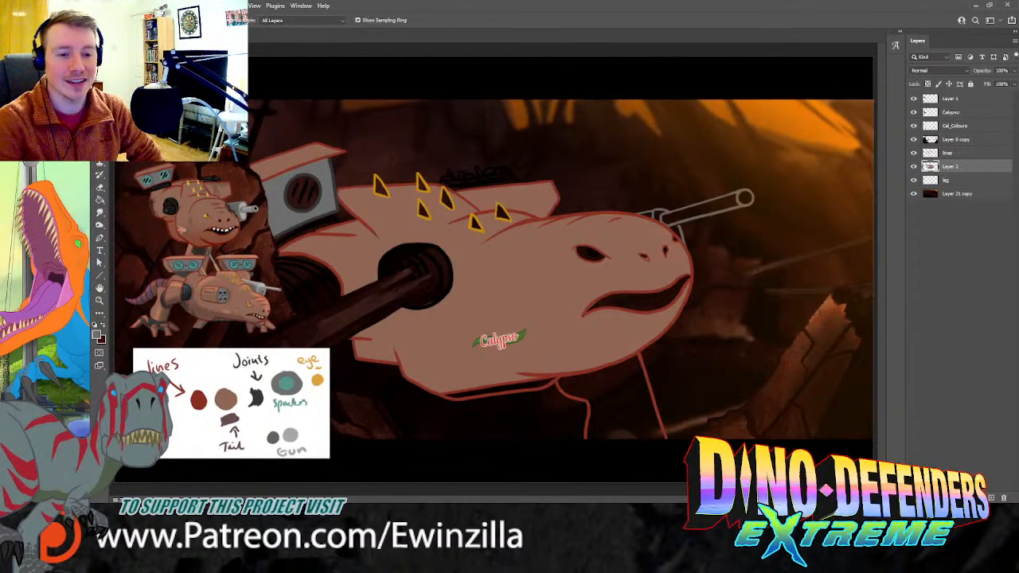
pyautogui.click(237, 263)
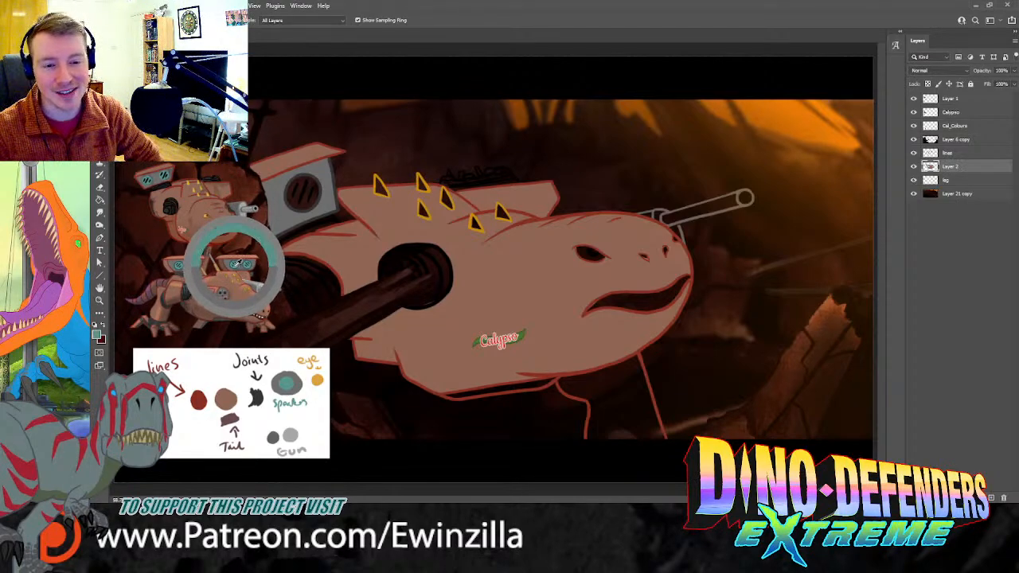
pyautogui.press('b')
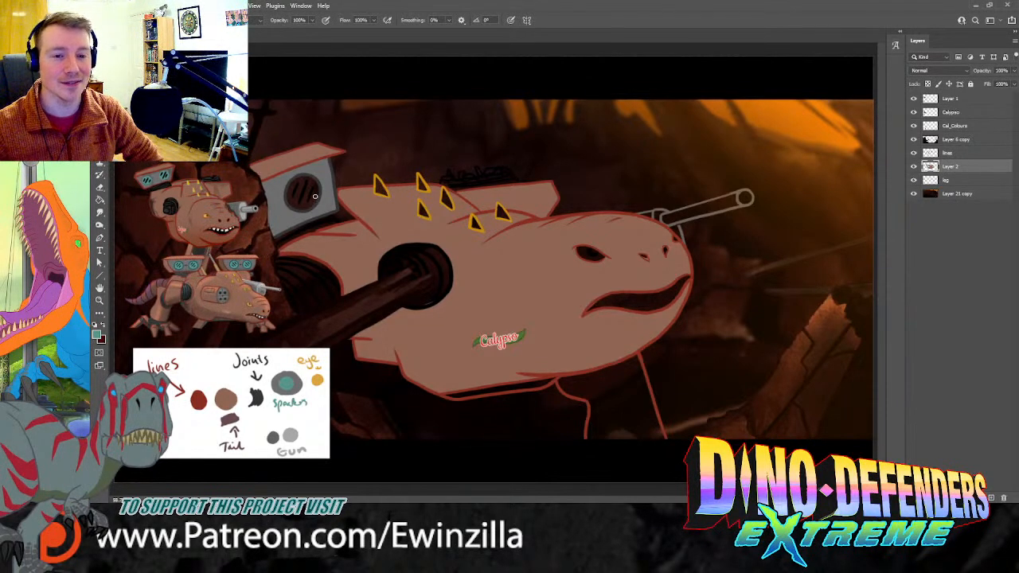
pyautogui.moveTo(294, 181)
pyautogui.mouseDown()
pyautogui.moveTo(294, 204)
pyautogui.moveTo(308, 178)
pyautogui.moveTo(312, 205)
pyautogui.moveTo(314, 178)
pyautogui.mouseUp()
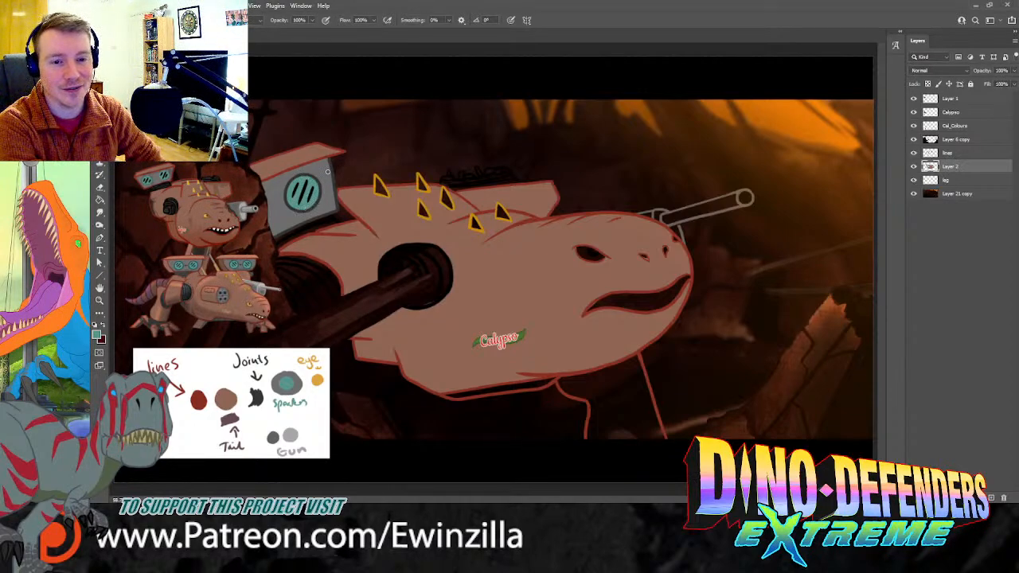
pyautogui.press('r')
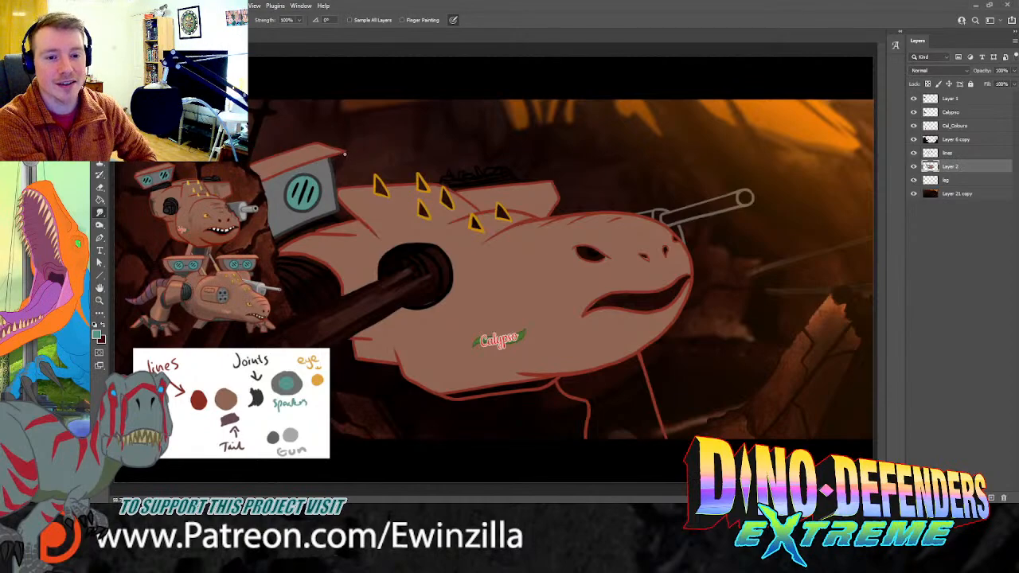
pyautogui.click(936, 156)
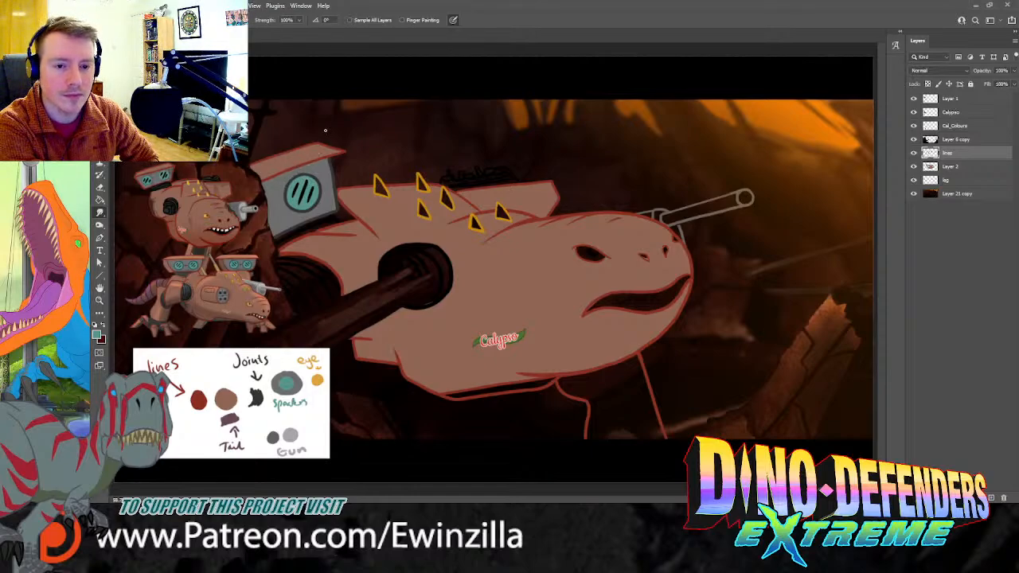
pyautogui.click(950, 168)
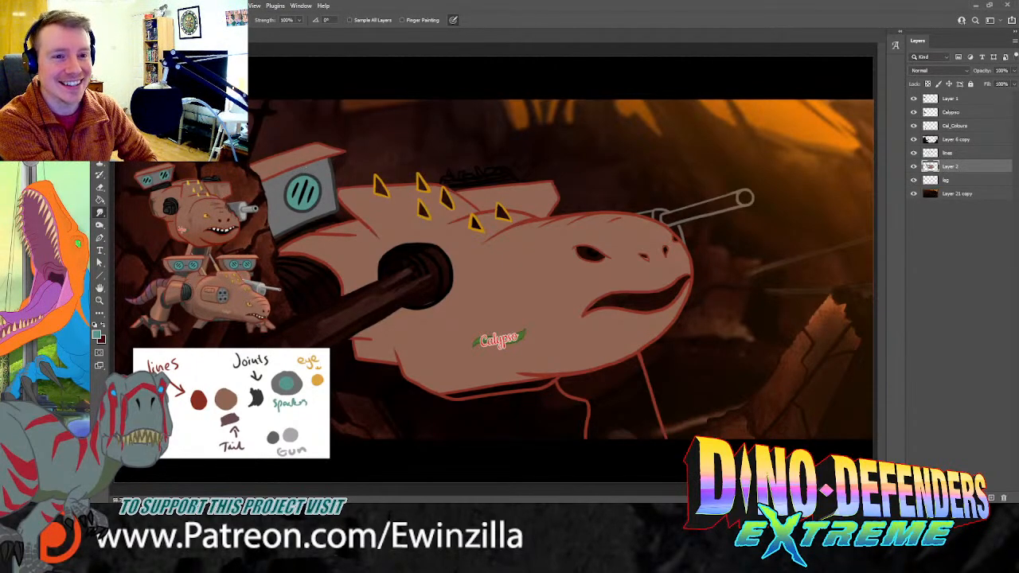
# Step: Sample dark grey from the reference's shoulder joint and brush it inside Calypso's round shoulder joint
pyautogui.press('i')
pyautogui.click(170, 206)
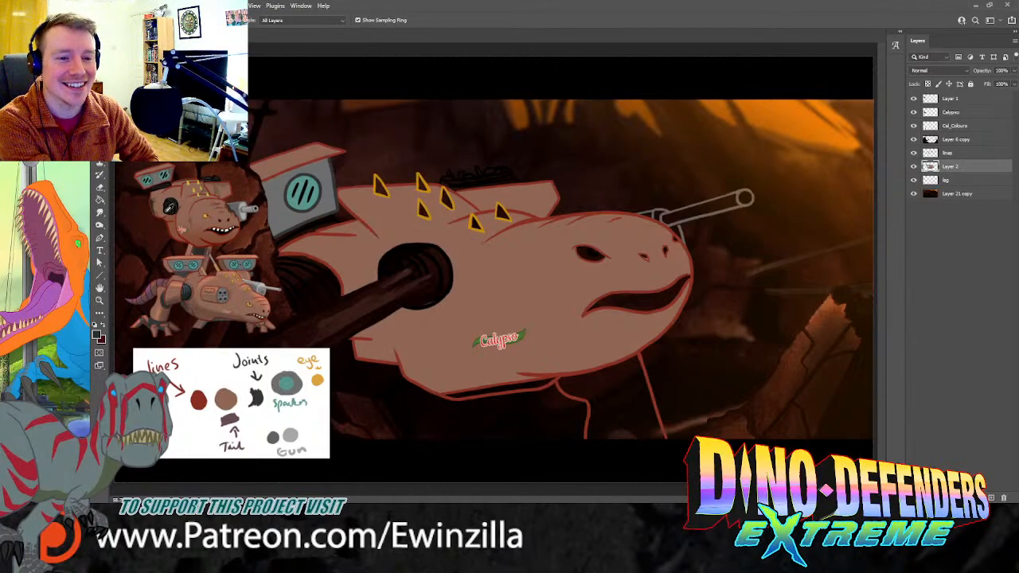
pyautogui.press('b')
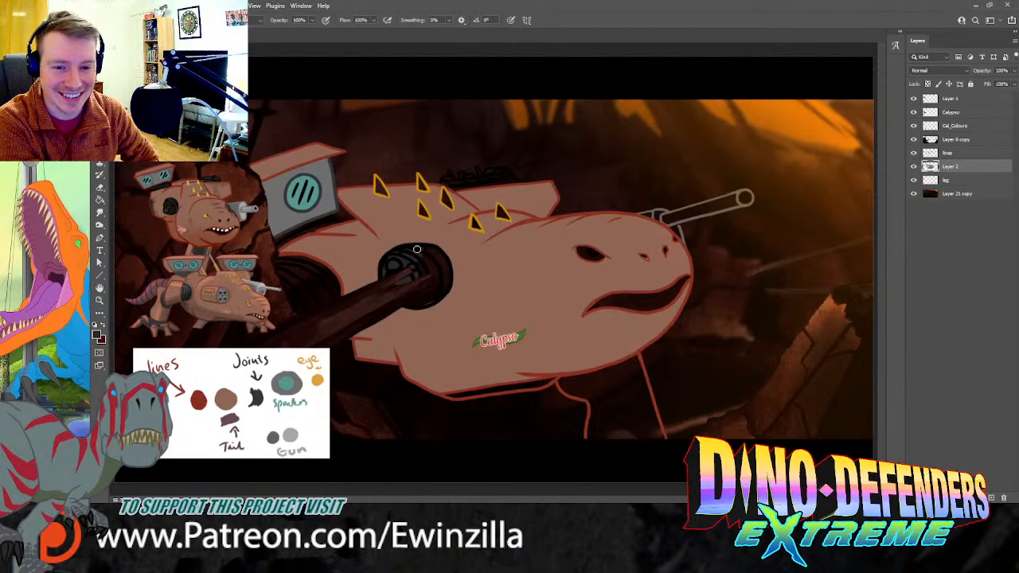
pyautogui.moveTo(417, 265)
pyautogui.mouseDown()
pyautogui.moveTo(420, 254)
pyautogui.moveTo(442, 279)
pyautogui.mouseUp()
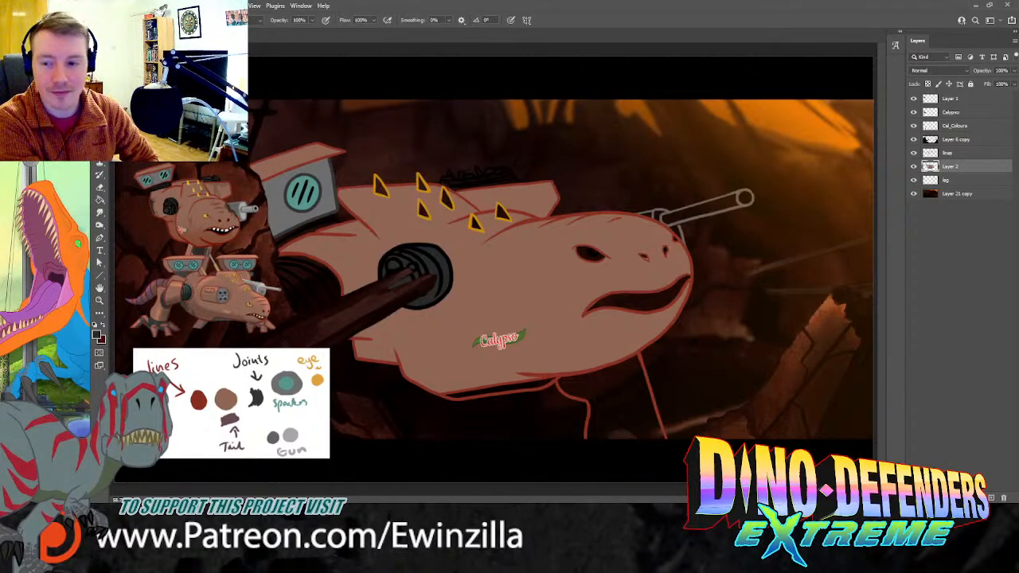
# Step: Hide Layer 6 copy and smudge brown into the gaps around the shoulder joint and along the body's lower rear edge
pyautogui.click(914, 140)
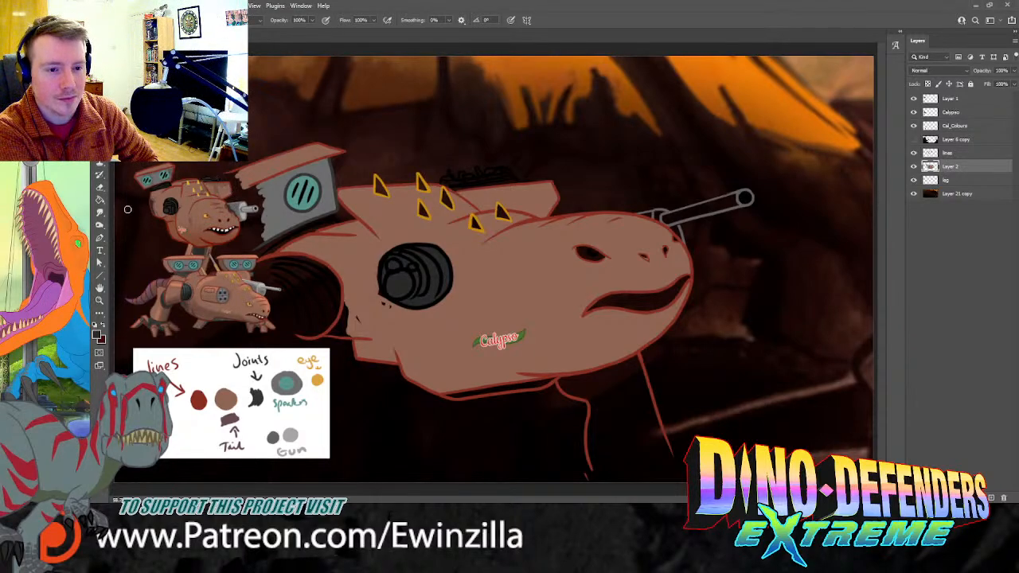
pyautogui.click(100, 212)
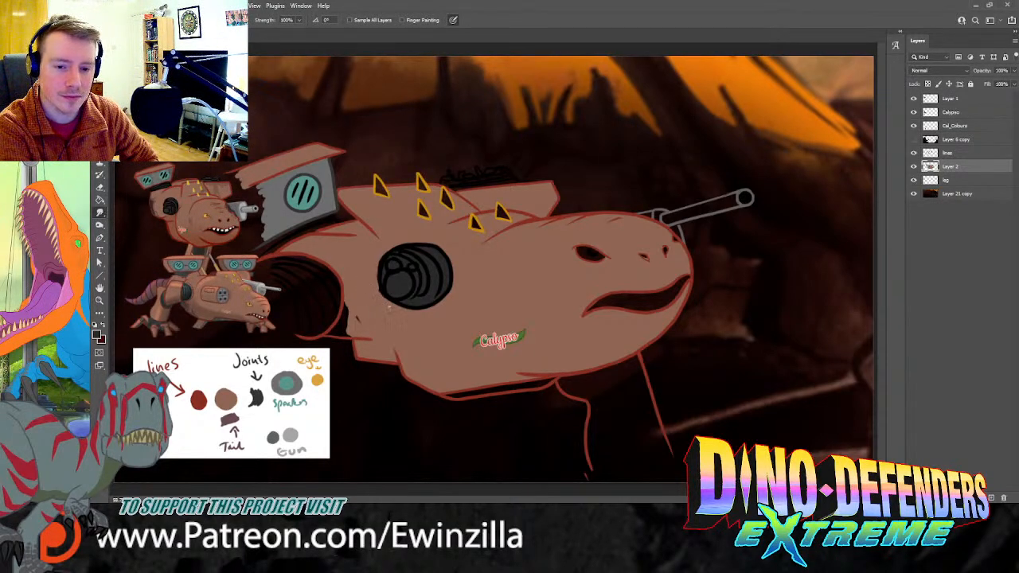
pyautogui.moveTo(376, 271); pyautogui.dragTo(386, 252)
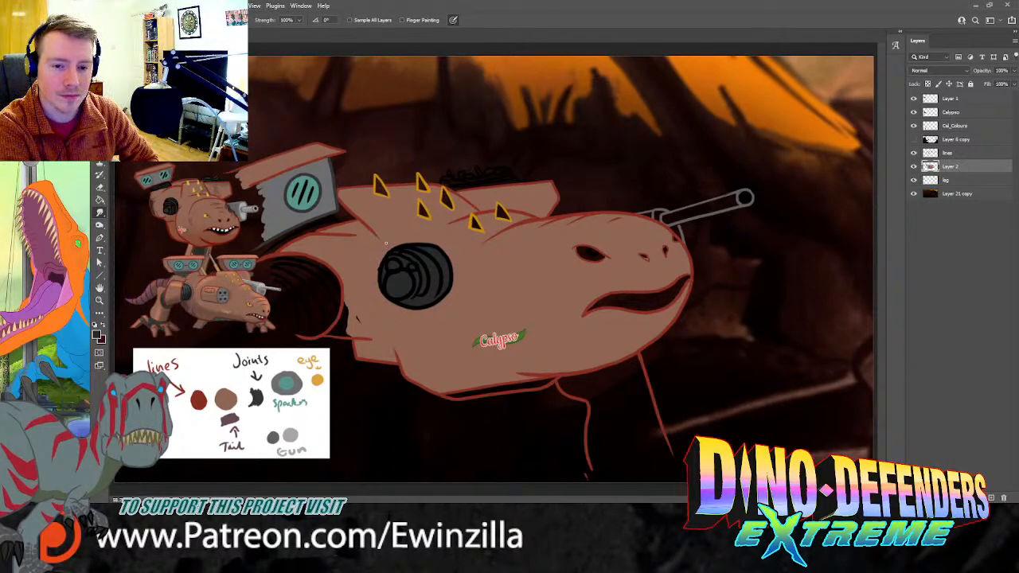
pyautogui.moveTo(348, 333)
pyautogui.mouseDown()
pyautogui.moveTo(347, 304)
pyautogui.moveTo(344, 338)
pyautogui.moveTo(344, 308)
pyautogui.moveTo(353, 339)
pyautogui.moveTo(368, 322)
pyautogui.moveTo(348, 303)
pyautogui.moveTo(327, 334)
pyautogui.mouseUp()
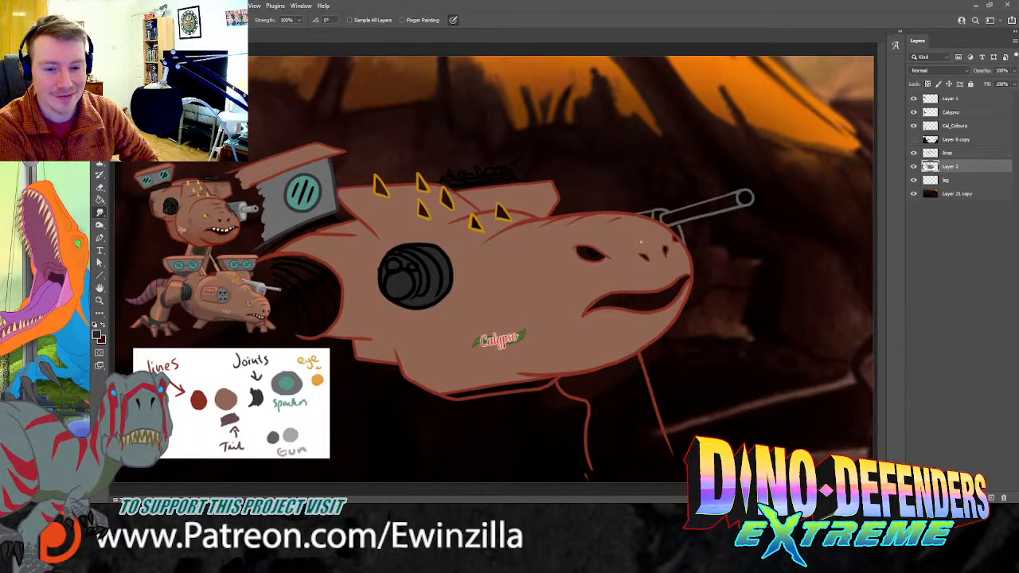
pyautogui.press('b')
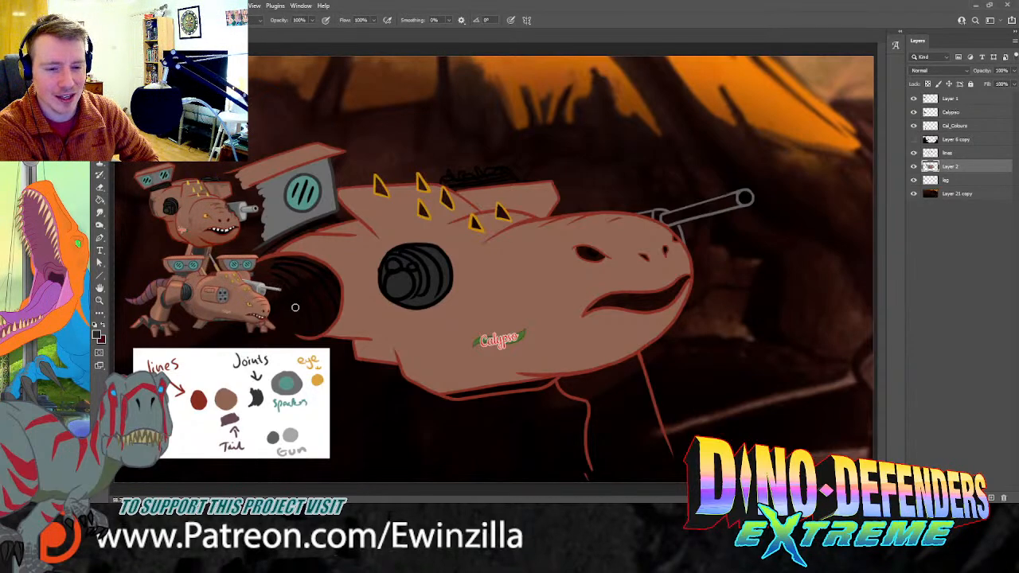
pyautogui.moveTo(321, 298); pyautogui.dragTo(333, 320)
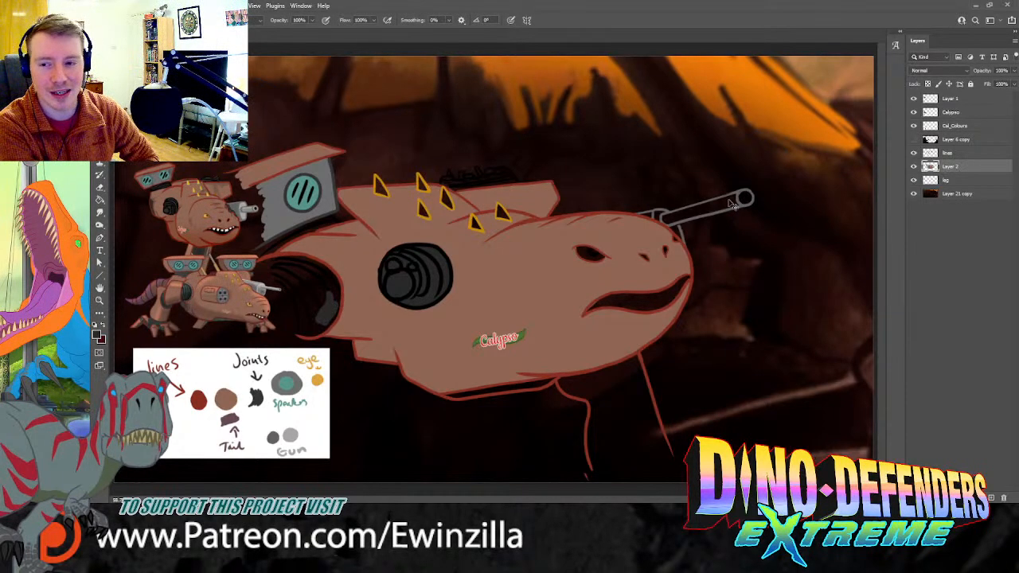
pyautogui.click(913, 166)
pyautogui.click(913, 166)
pyautogui.click(913, 153)
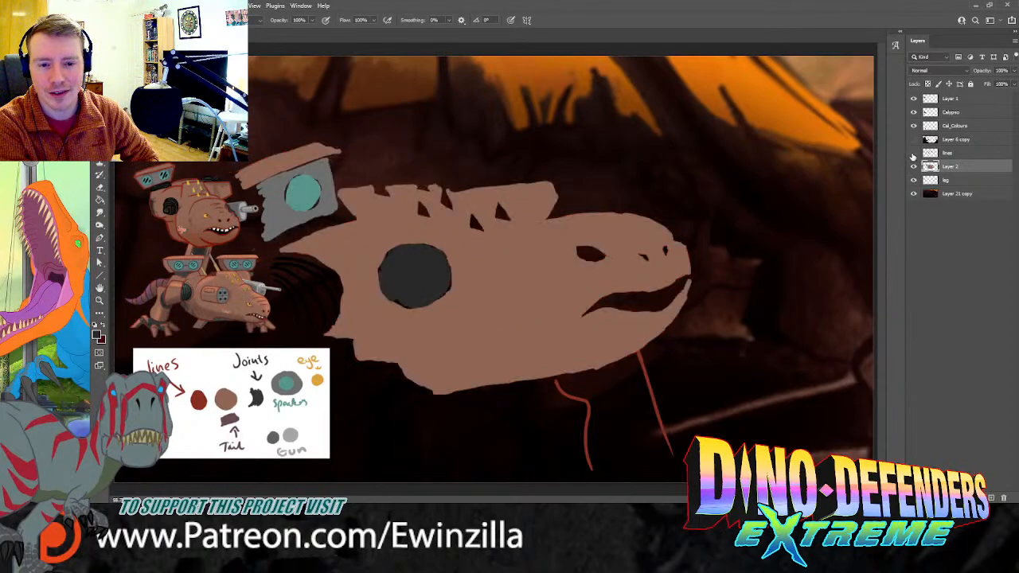
pyautogui.click(913, 154)
pyautogui.click(943, 182)
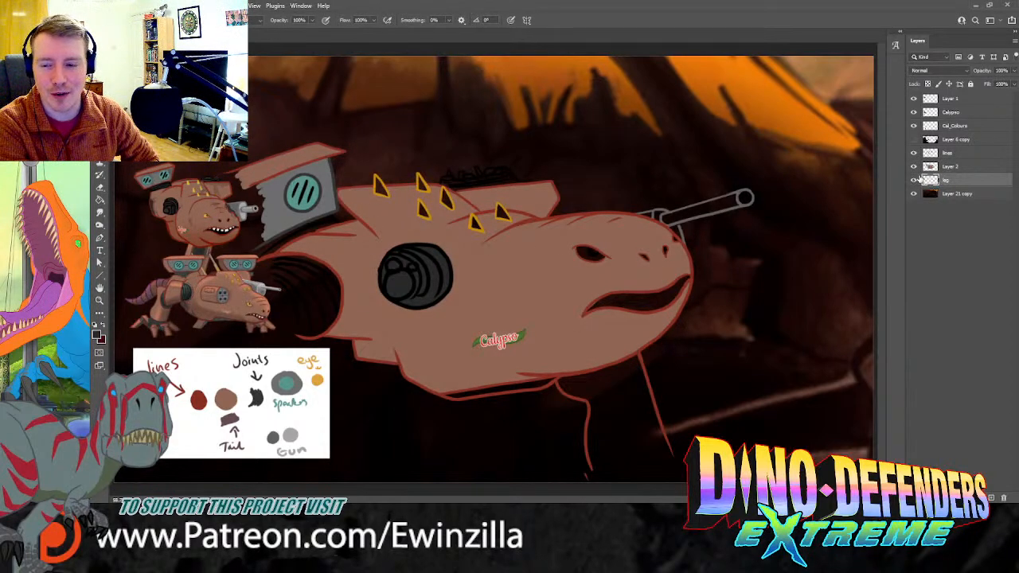
pyautogui.click(943, 166)
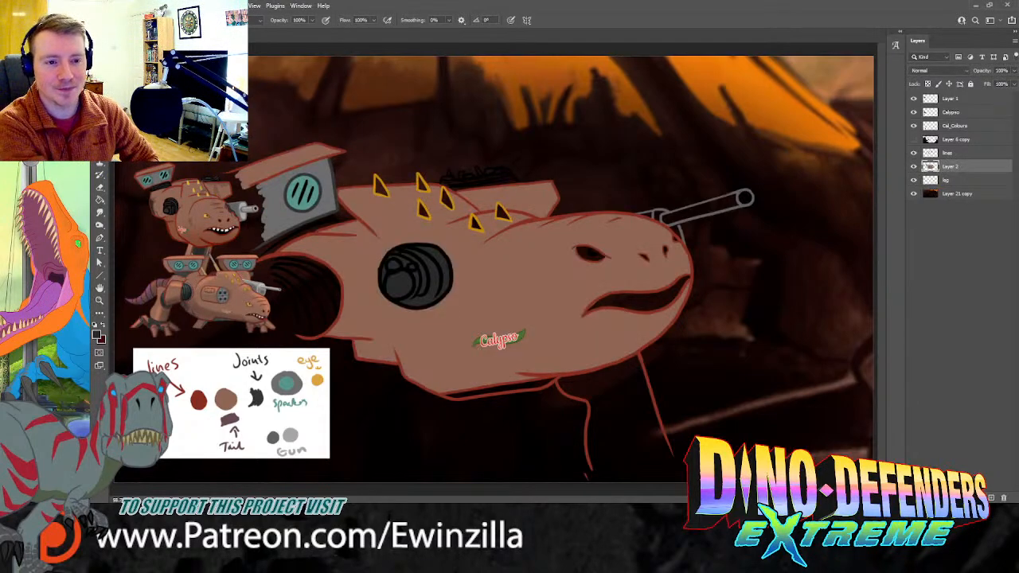
# Step: Sample yellow from the reference's spikes and brush it inside all of Calypso's back spikes on Layer 2
pyautogui.press('i')
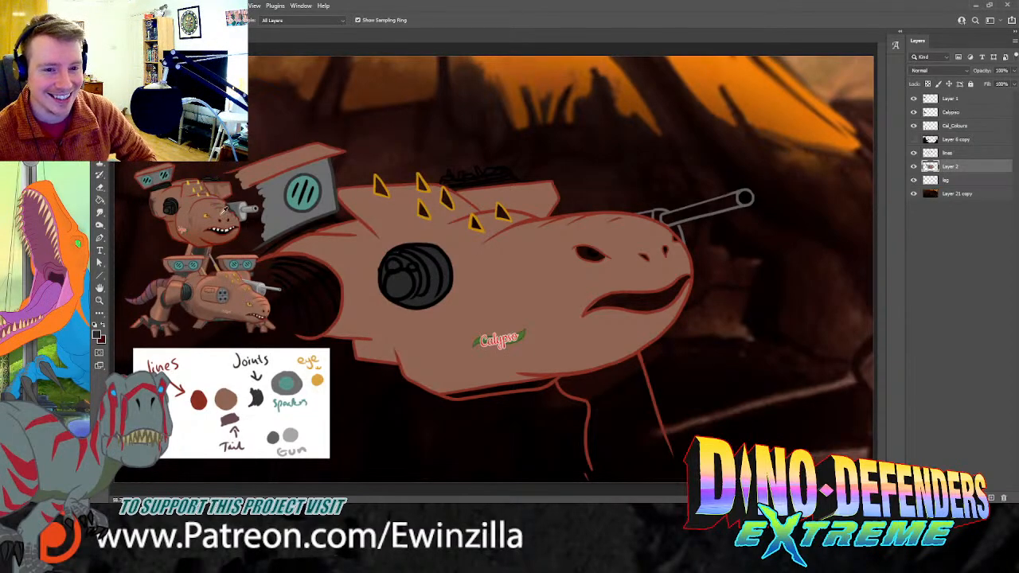
pyautogui.click(196, 190)
pyautogui.moveTo(198, 186); pyautogui.dragTo(197, 186)
pyautogui.press('b')
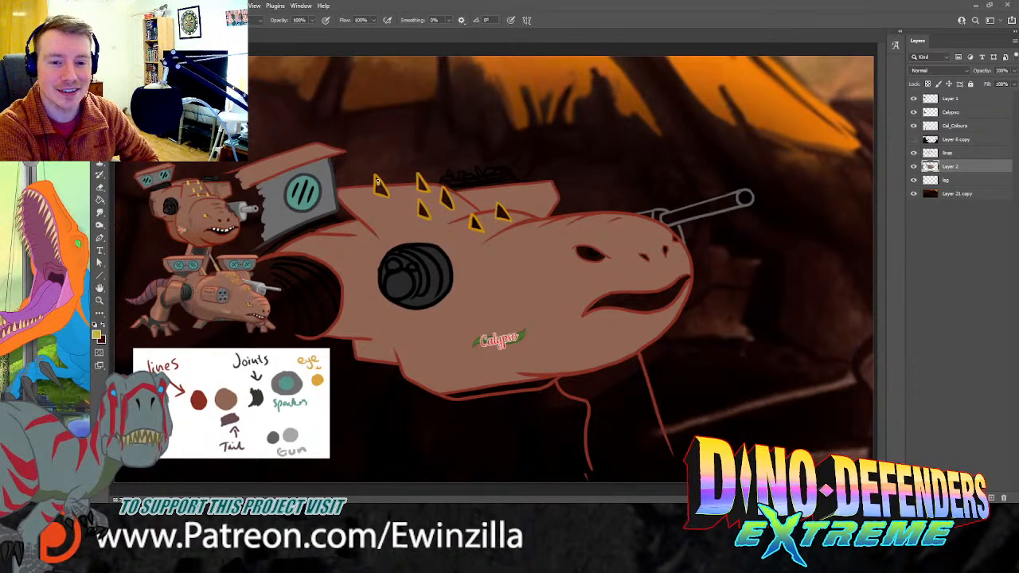
pyautogui.moveTo(376, 188); pyautogui.dragTo(382, 189)
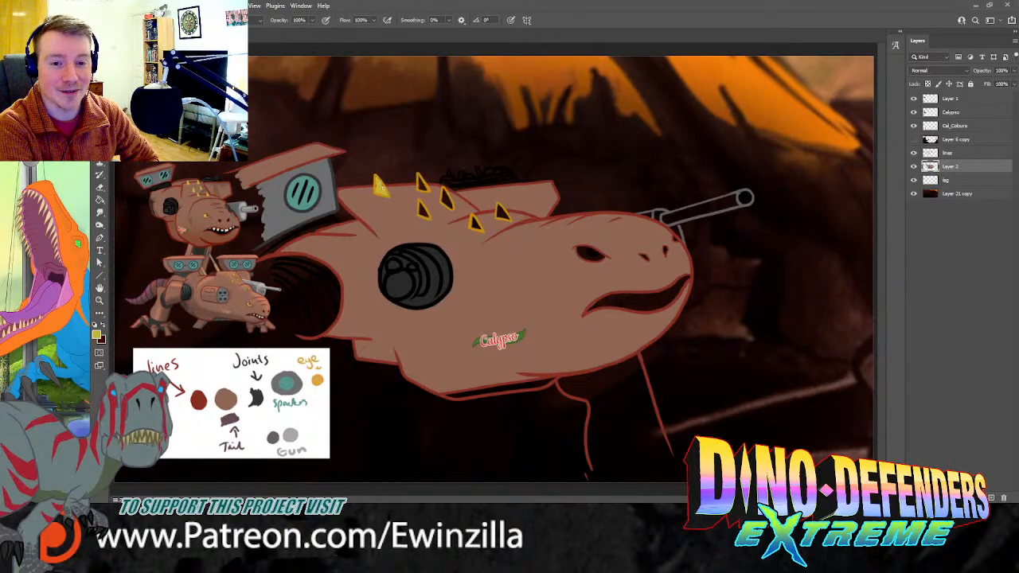
pyautogui.click(946, 154)
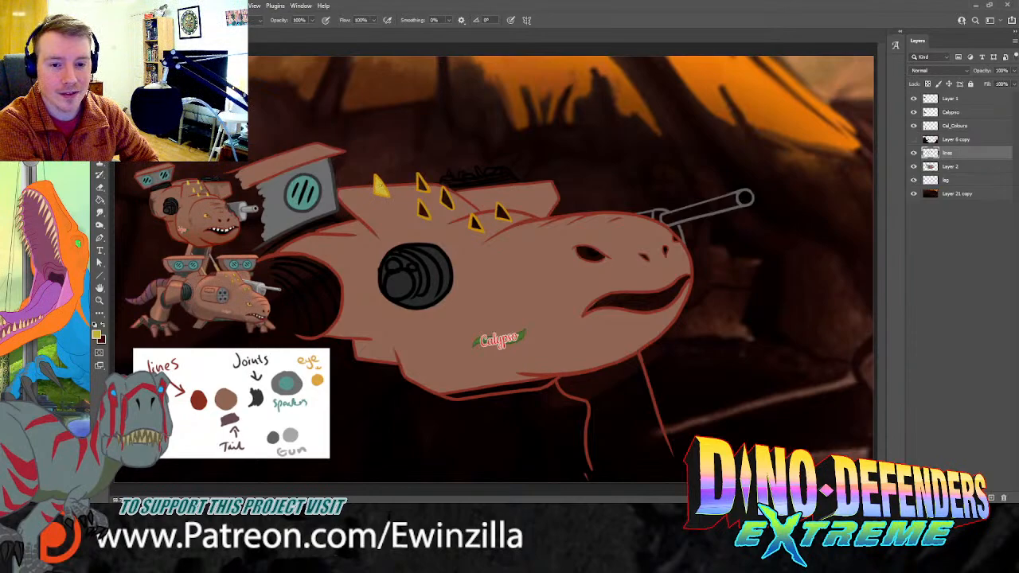
pyautogui.click(949, 167)
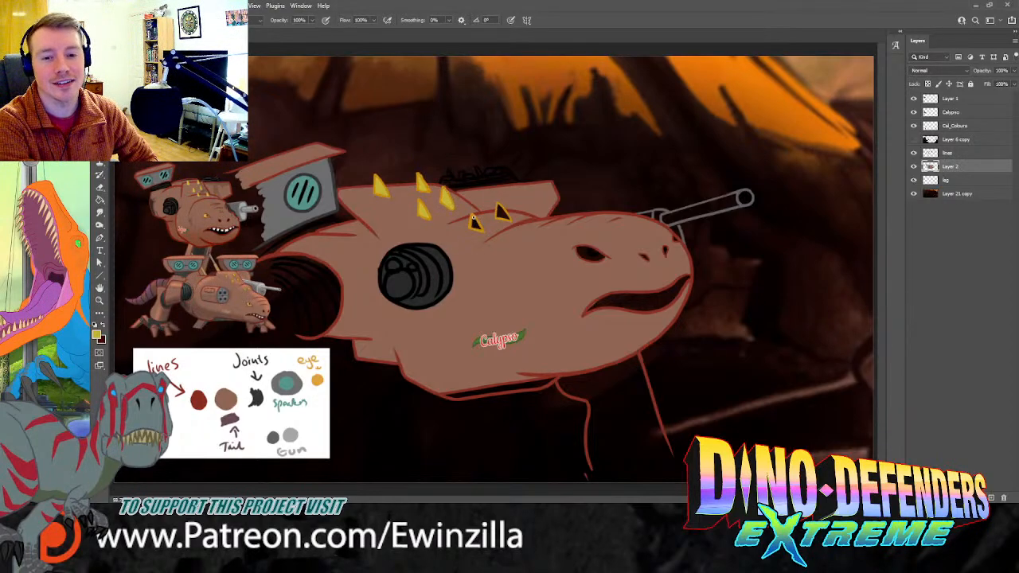
pyautogui.moveTo(499, 206); pyautogui.dragTo(505, 215)
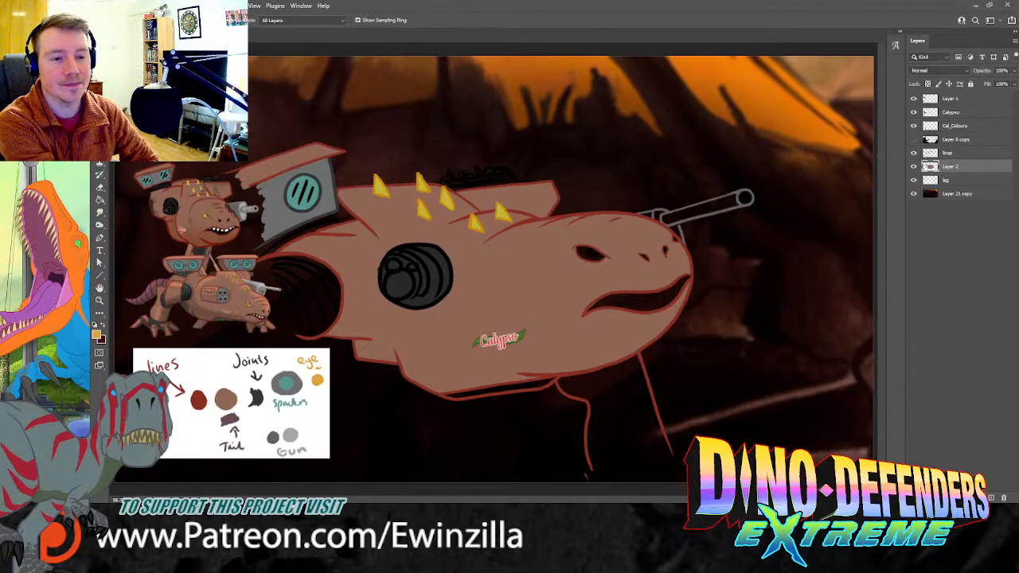
# Step: Brush orange-yellow inside Calypso's eyes, and fill the pupil and nostrils with sampled black
pyautogui.moveTo(581, 250)
pyautogui.mouseDown()
pyautogui.moveTo(598, 257)
pyautogui.moveTo(579, 253)
pyautogui.mouseUp()
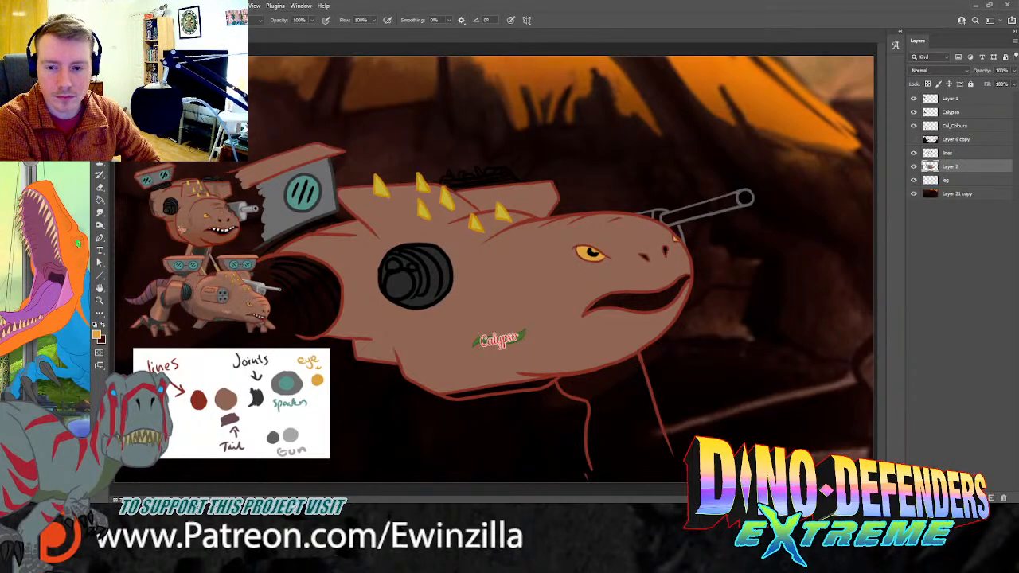
pyautogui.press('i')
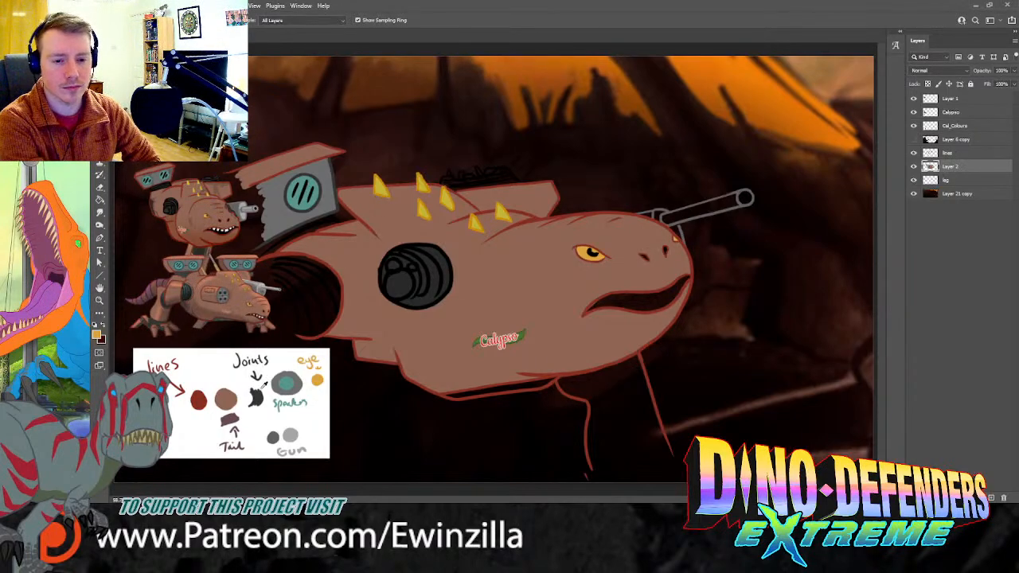
pyautogui.click(592, 252)
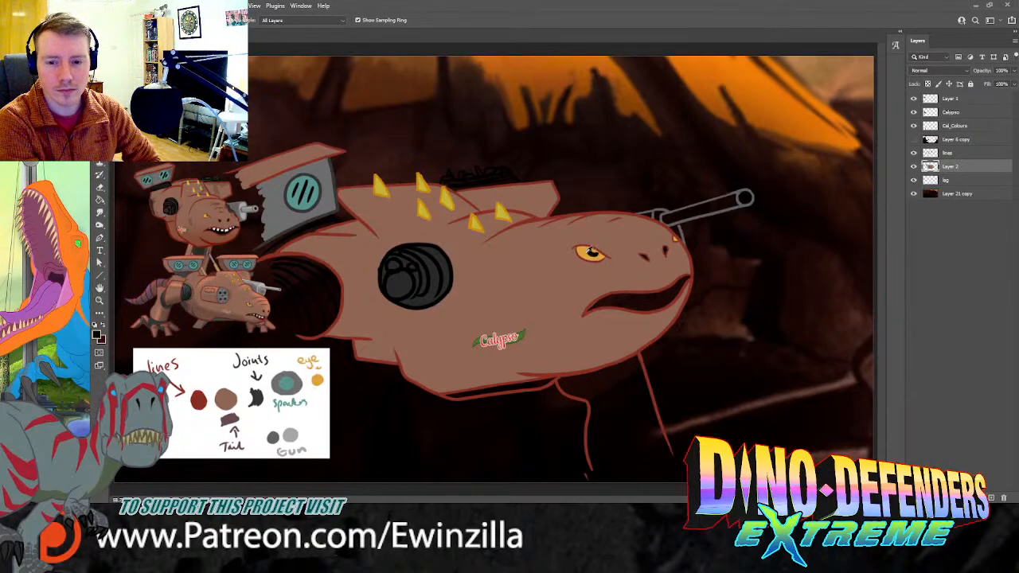
pyautogui.press('b')
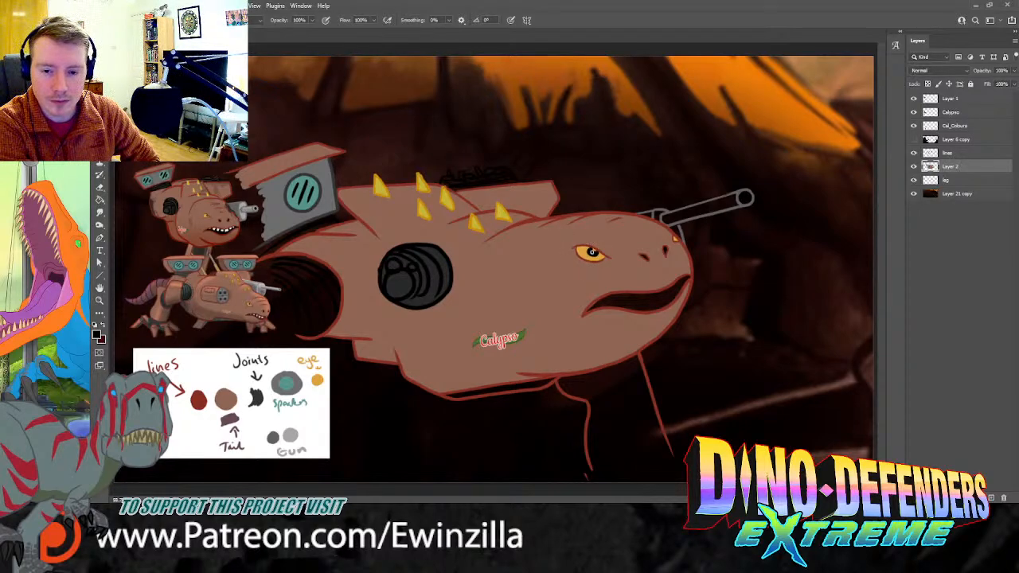
pyautogui.click(590, 252)
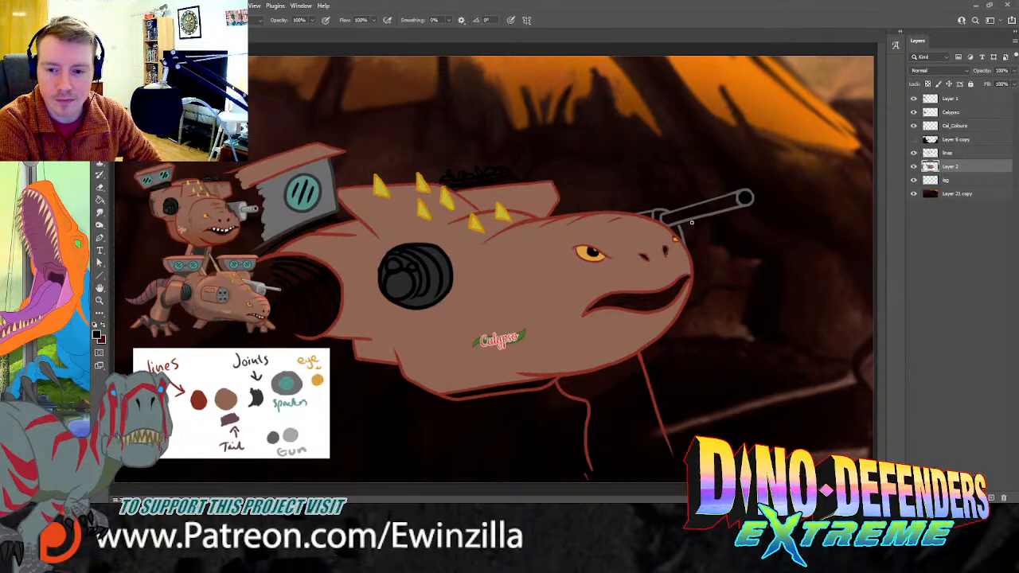
# Step: Hide the Layer 21 copy background and smudge colour into the gaps around the nostrils and the shoulder joint's edge
pyautogui.click(913, 193)
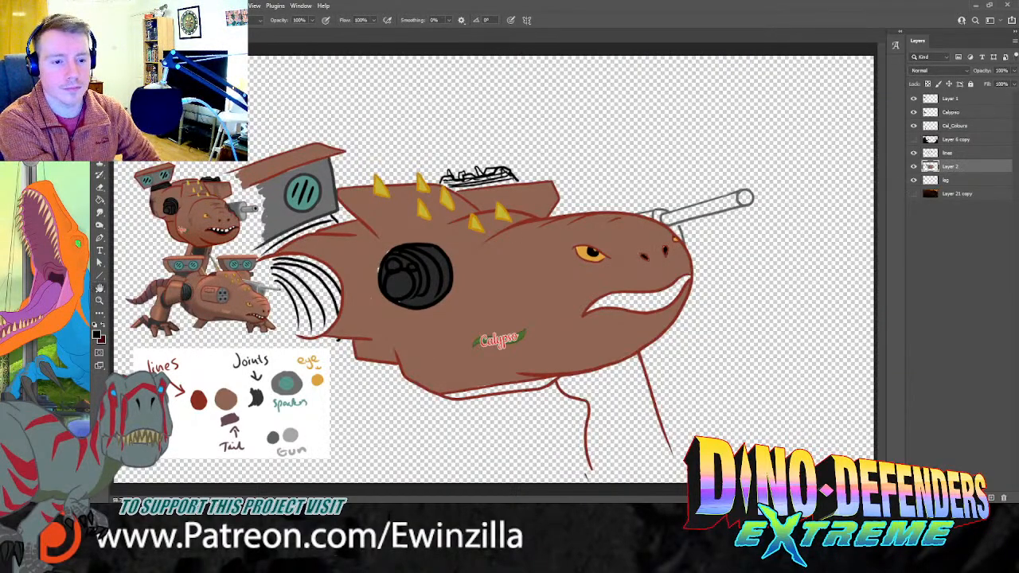
pyautogui.press('z')
pyautogui.click(659, 259)
pyautogui.click(659, 259)
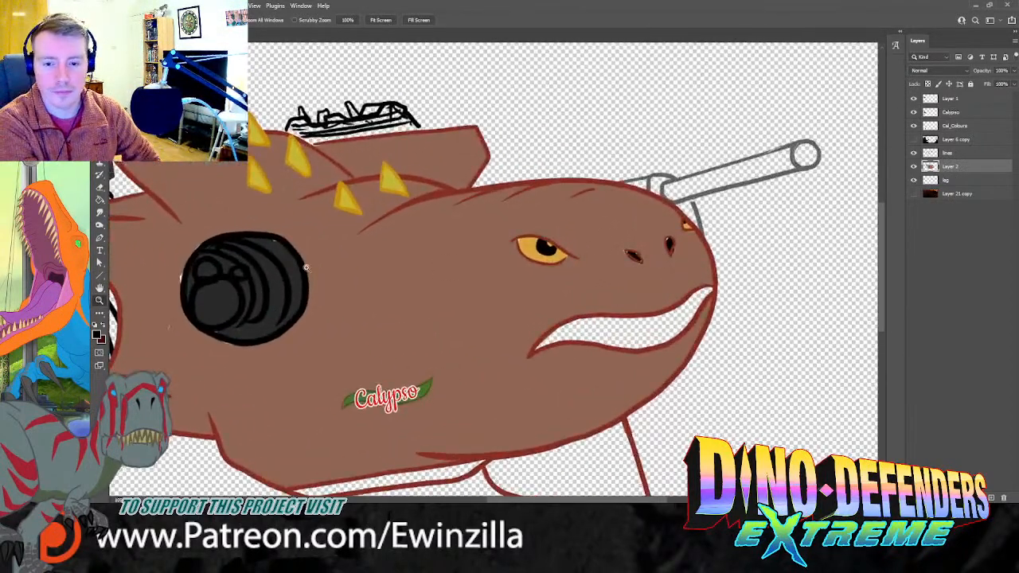
pyautogui.press('r')
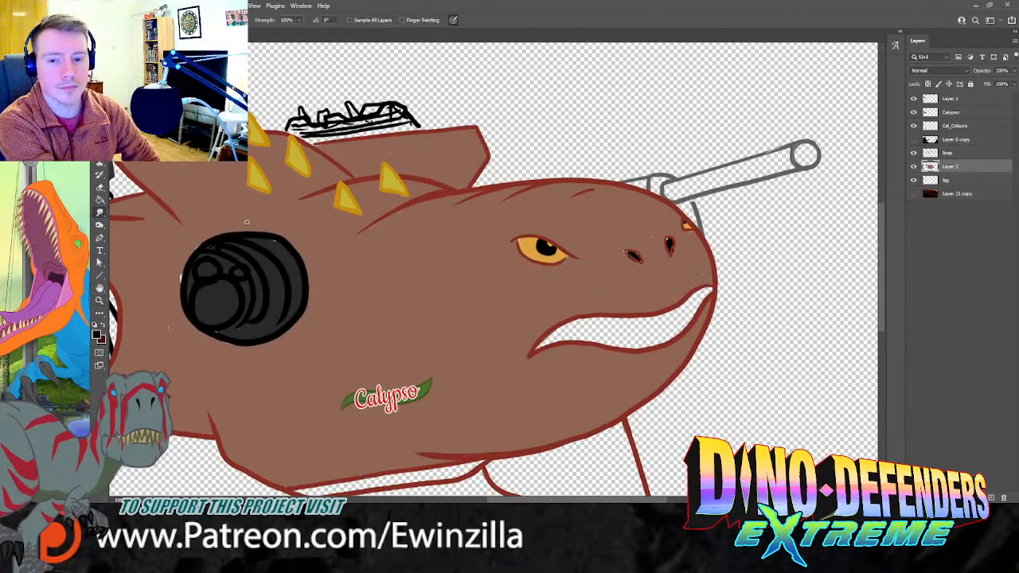
pyautogui.moveTo(624, 257)
pyautogui.mouseDown()
pyautogui.moveTo(639, 265)
pyautogui.moveTo(624, 249)
pyautogui.moveTo(667, 240)
pyautogui.moveTo(674, 250)
pyautogui.mouseUp()
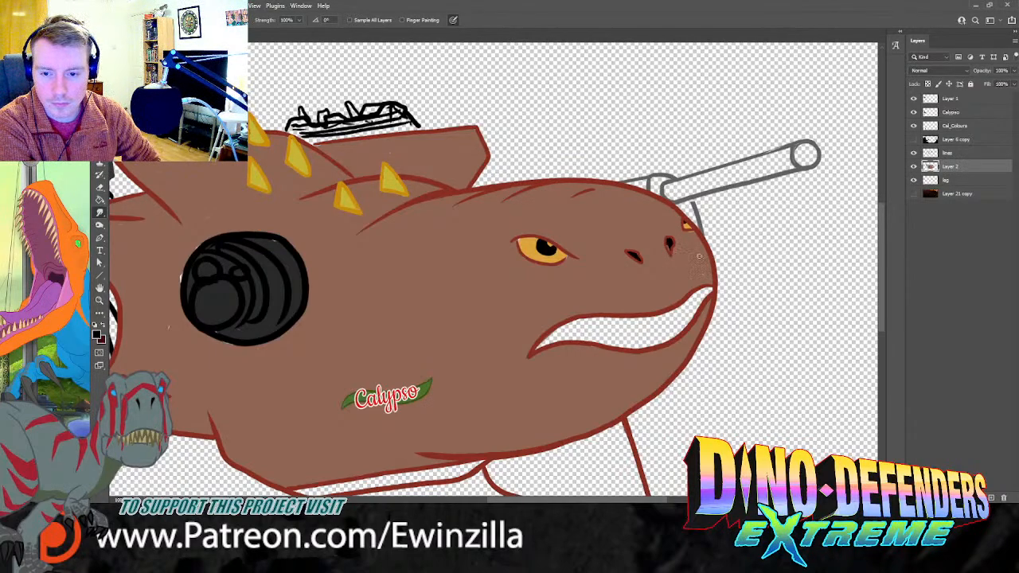
pyautogui.moveTo(672, 246); pyautogui.dragTo(670, 250)
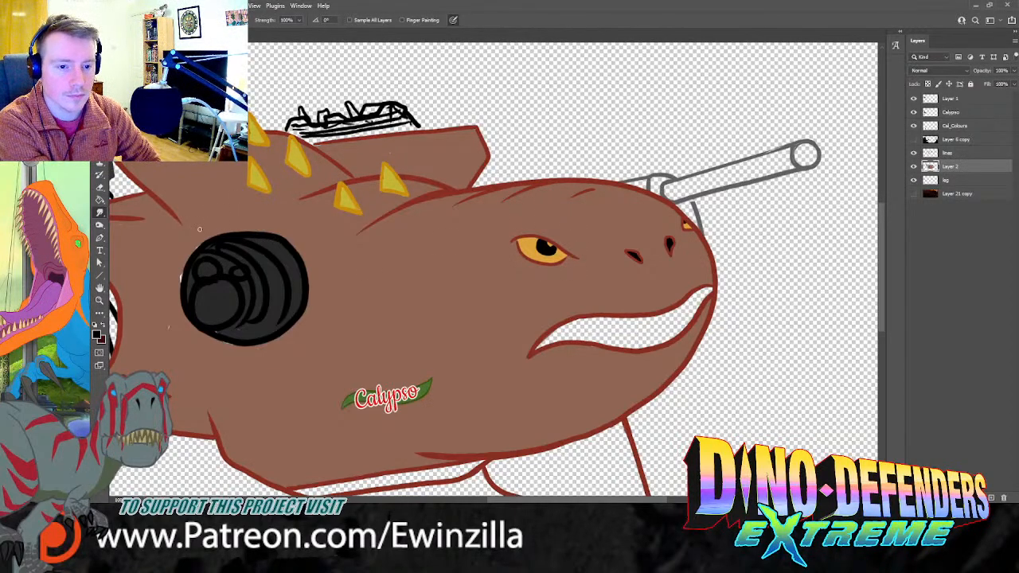
pyautogui.moveTo(227, 340); pyautogui.dragTo(253, 335)
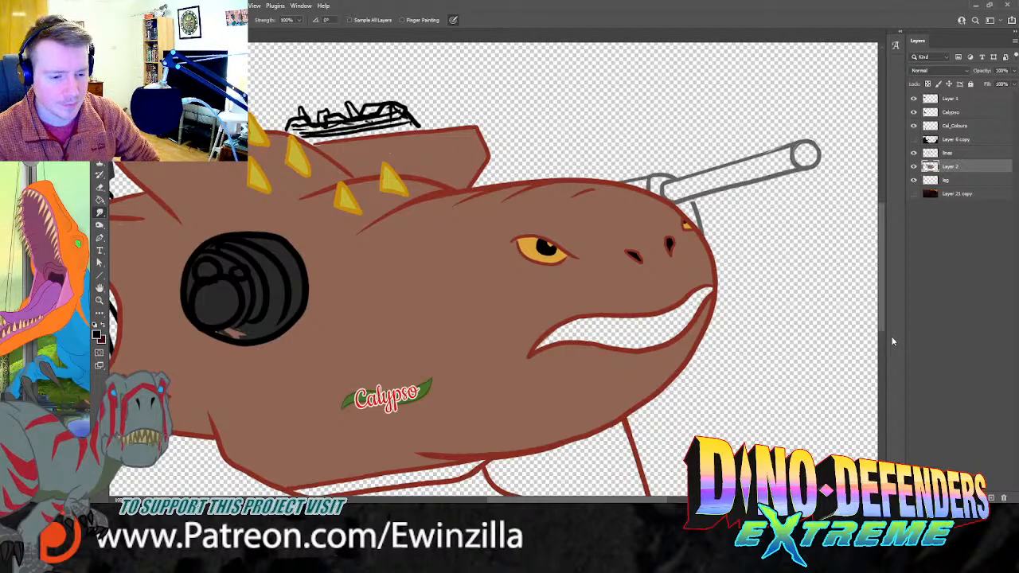
# Step: Show the Layer 21 copy background and smudge dark grey over the brown smear along the shoulder joint's lower edge
pyautogui.click(915, 194)
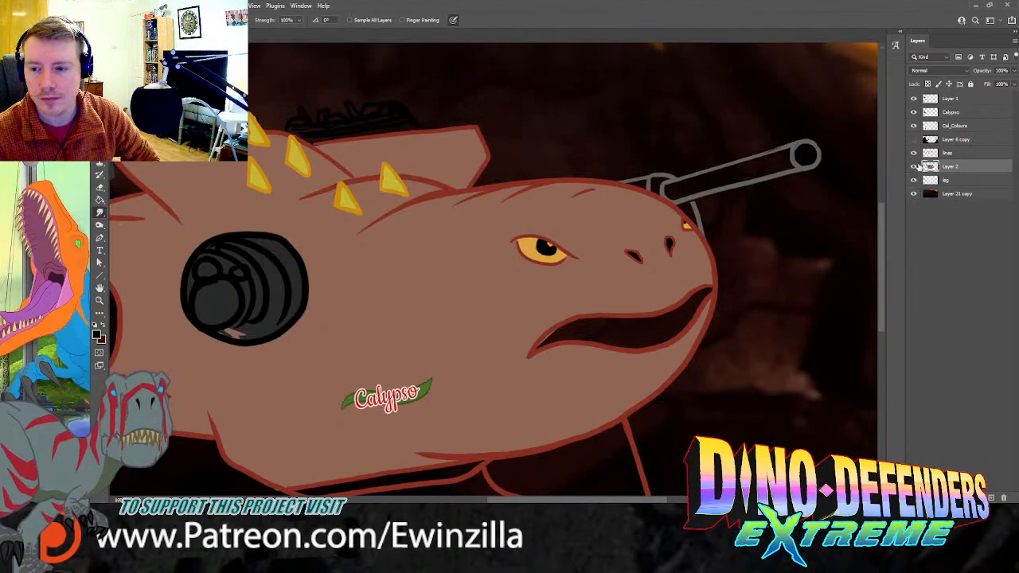
pyautogui.click(914, 166)
pyautogui.click(914, 166)
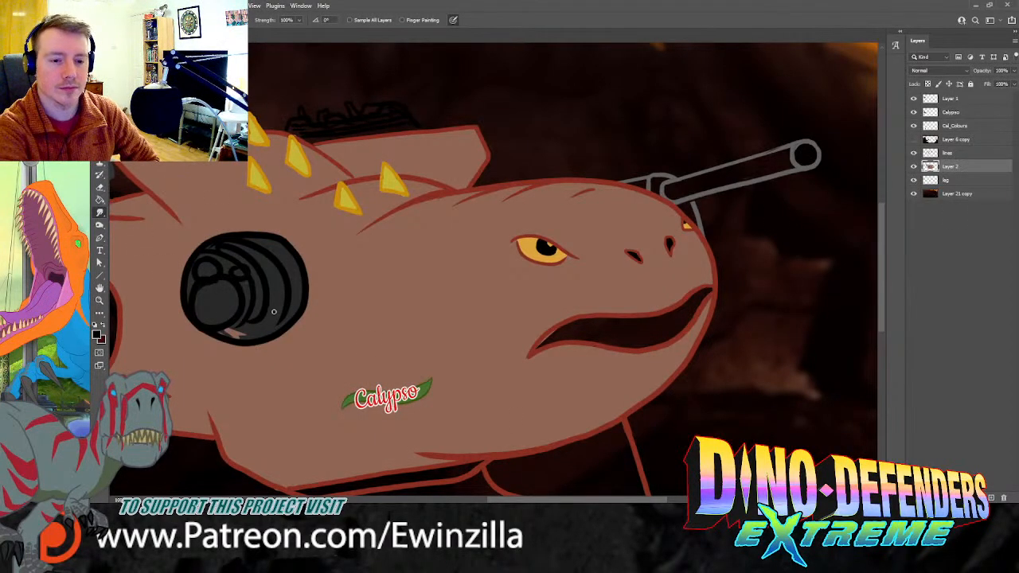
pyautogui.moveTo(243, 328); pyautogui.dragTo(223, 333)
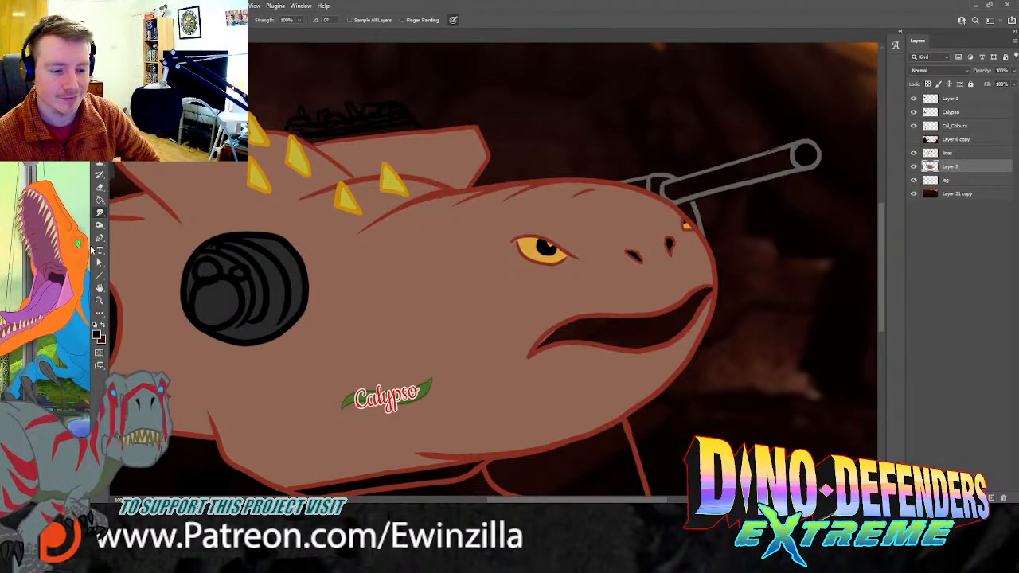
# Step: Sample light grey from the colour key's gun swatch and brush it inside the head-mounted gun on Layer 2
pyautogui.click(99, 300)
pyautogui.click(381, 20)
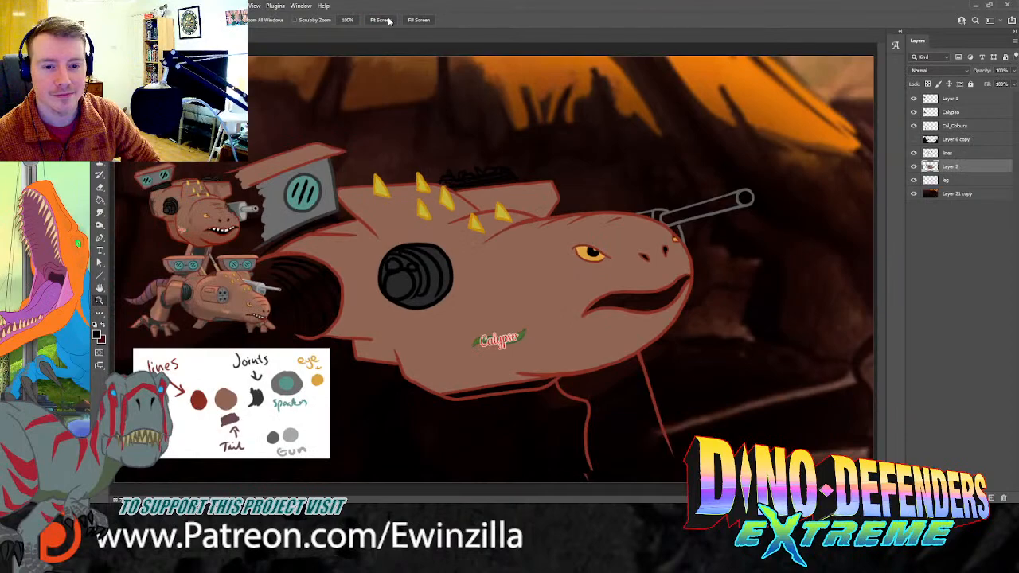
pyautogui.press('i')
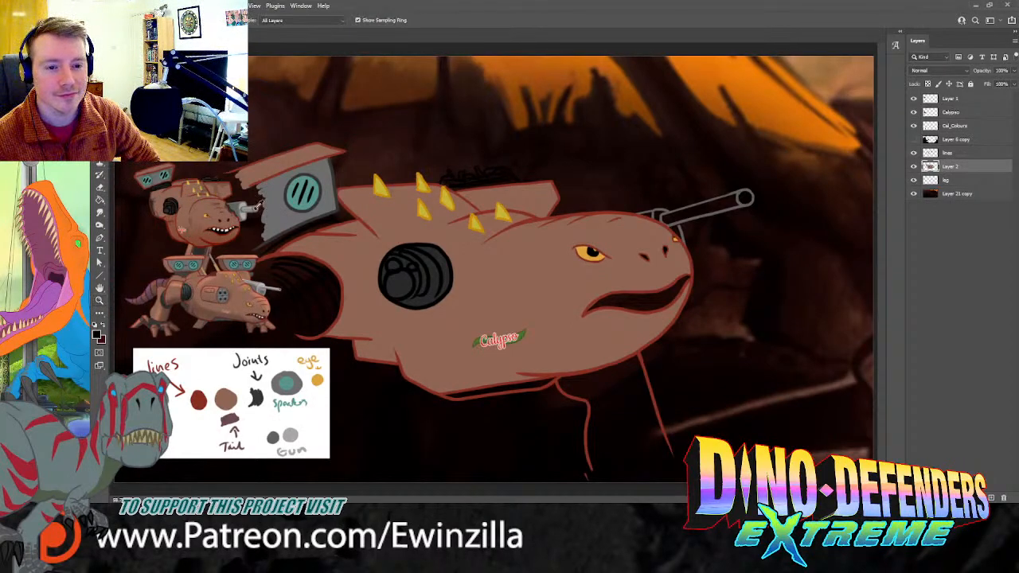
pyautogui.click(291, 434)
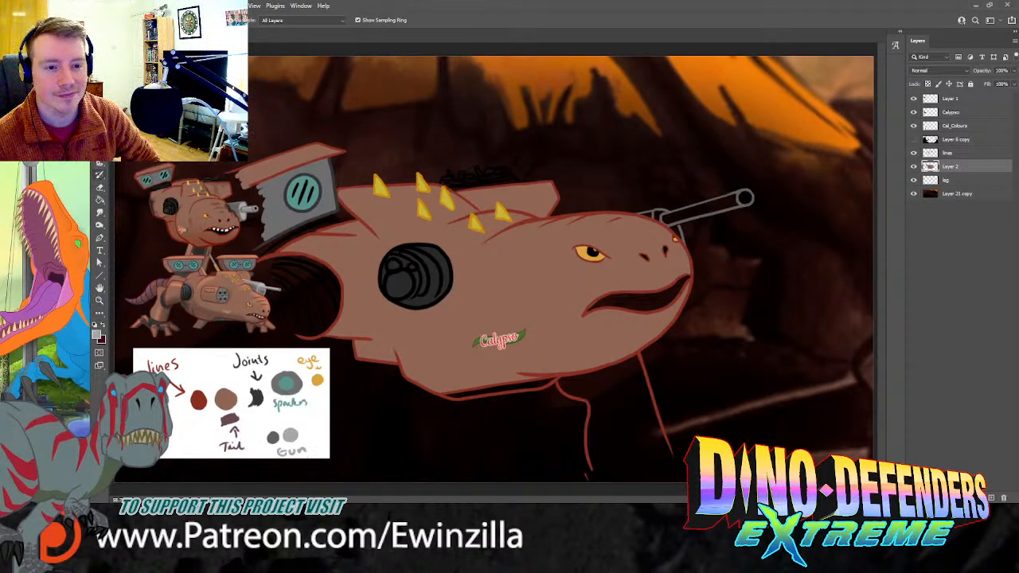
pyautogui.press('b')
pyautogui.click(914, 166)
pyautogui.click(914, 166)
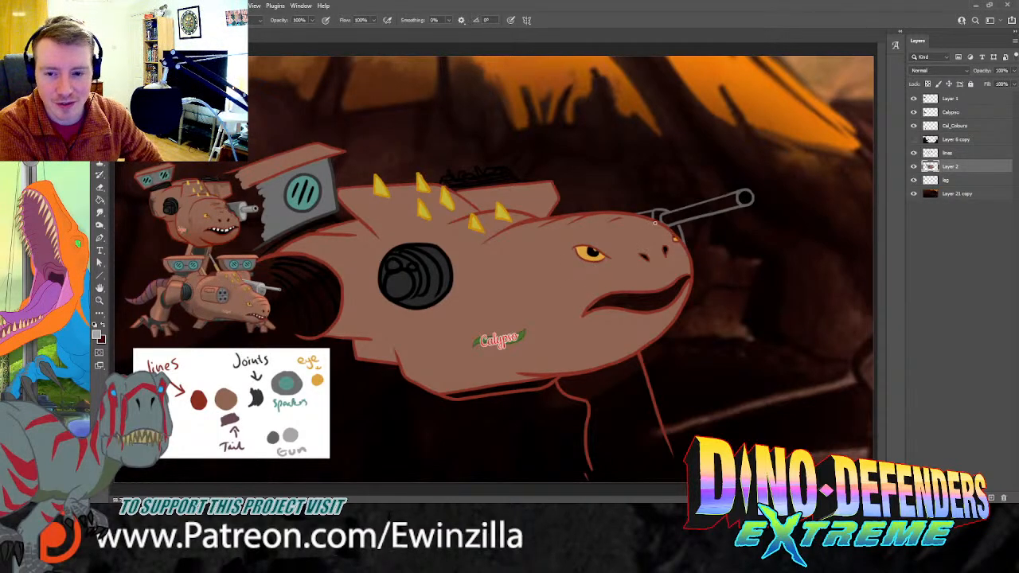
pyautogui.moveTo(659, 221)
pyautogui.mouseDown()
pyautogui.moveTo(668, 218)
pyautogui.moveTo(641, 215)
pyautogui.moveTo(663, 213)
pyautogui.moveTo(675, 231)
pyautogui.moveTo(701, 205)
pyautogui.moveTo(677, 215)
pyautogui.moveTo(748, 202)
pyautogui.moveTo(721, 204)
pyautogui.moveTo(745, 196)
pyautogui.moveTo(728, 197)
pyautogui.mouseUp()
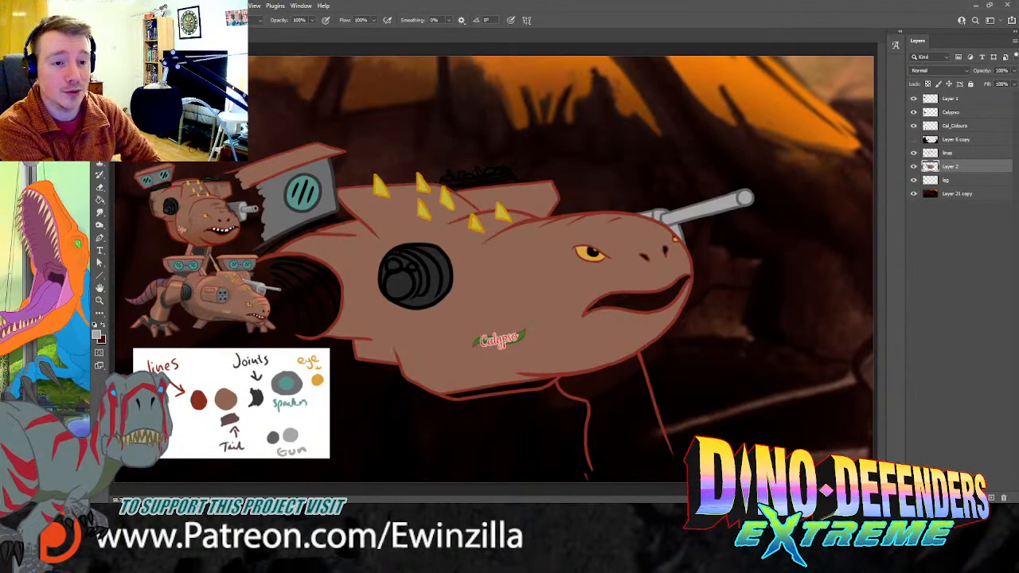
# Step: Sample black from the reference's gun and paint the round muzzle opening at the barrel's tip
pyautogui.press('i')
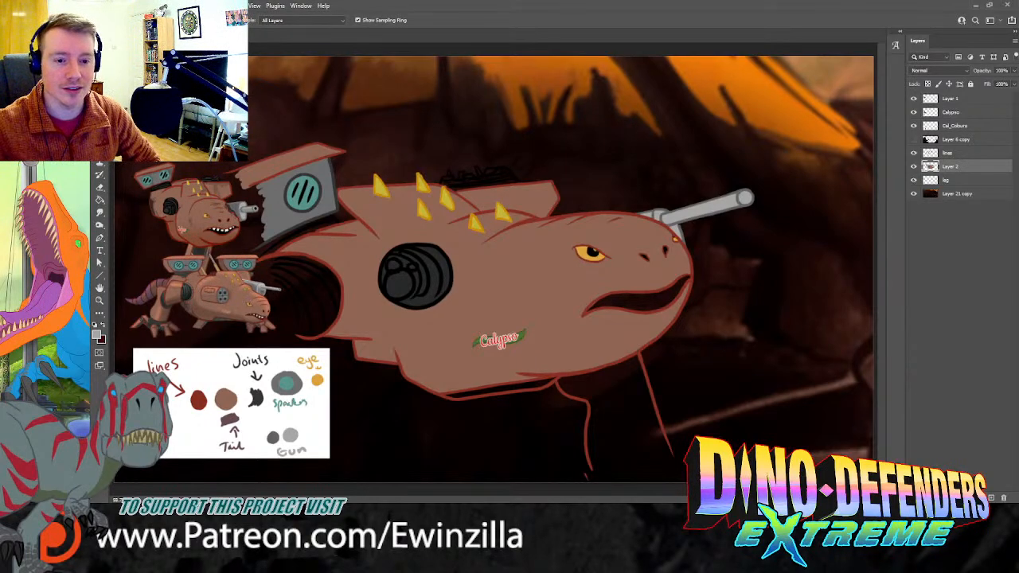
pyautogui.click(253, 204)
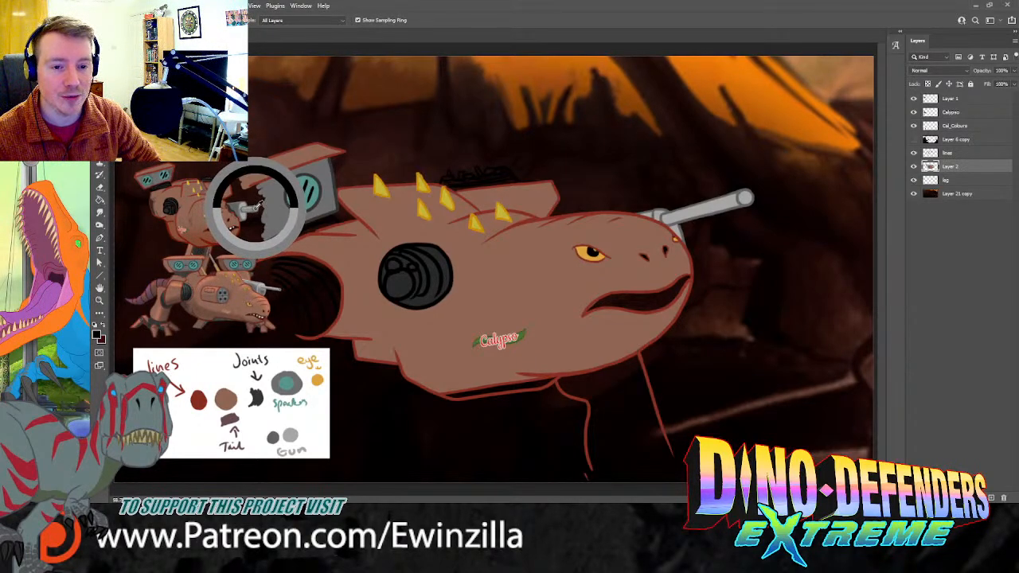
pyautogui.press('b')
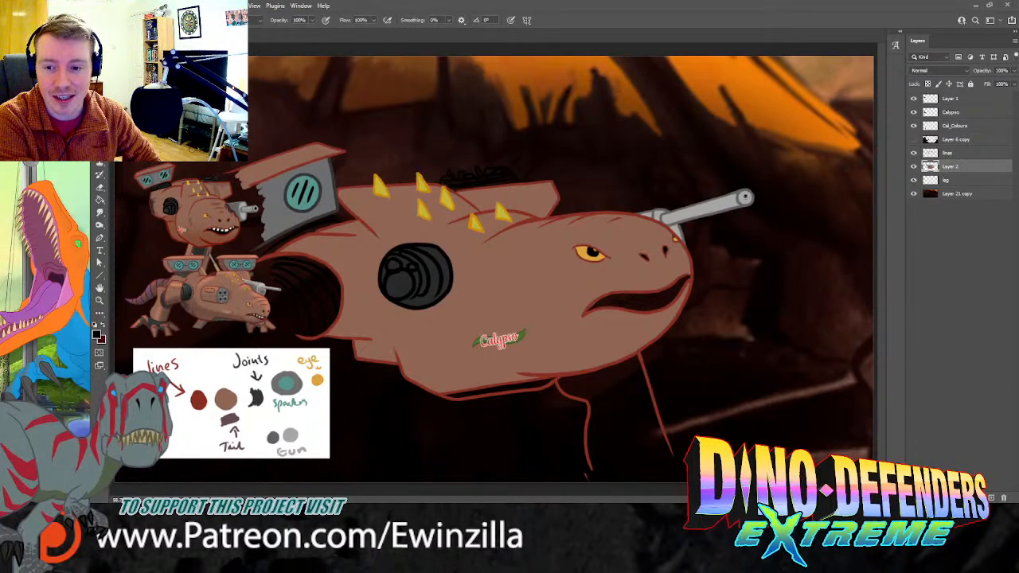
pyautogui.moveTo(745, 197); pyautogui.dragTo(748, 199)
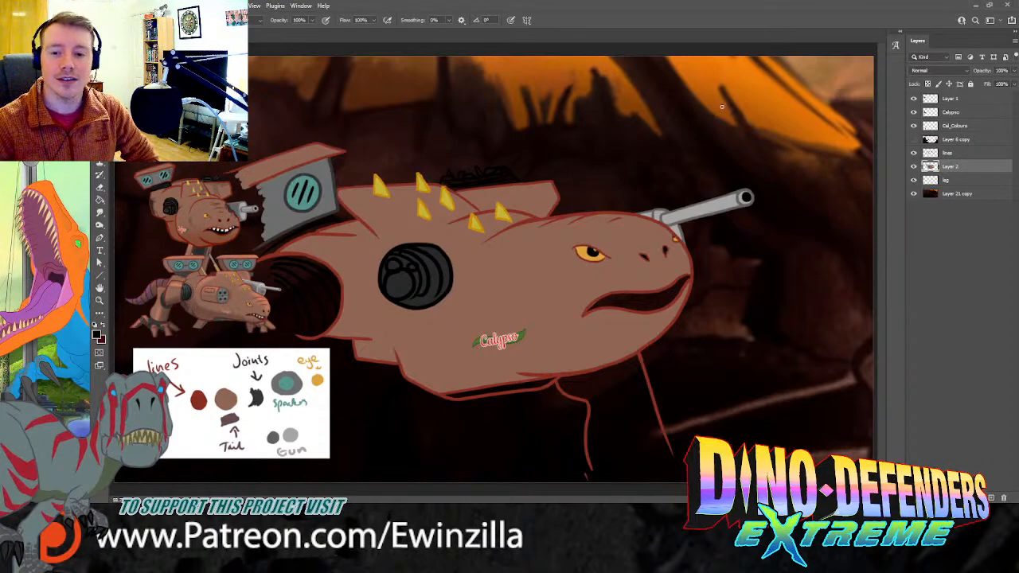
# Step: Smudge the near eye's pupil on the lines layer and Layer 2, pushing yellow into its rear edge
pyautogui.click(99, 301)
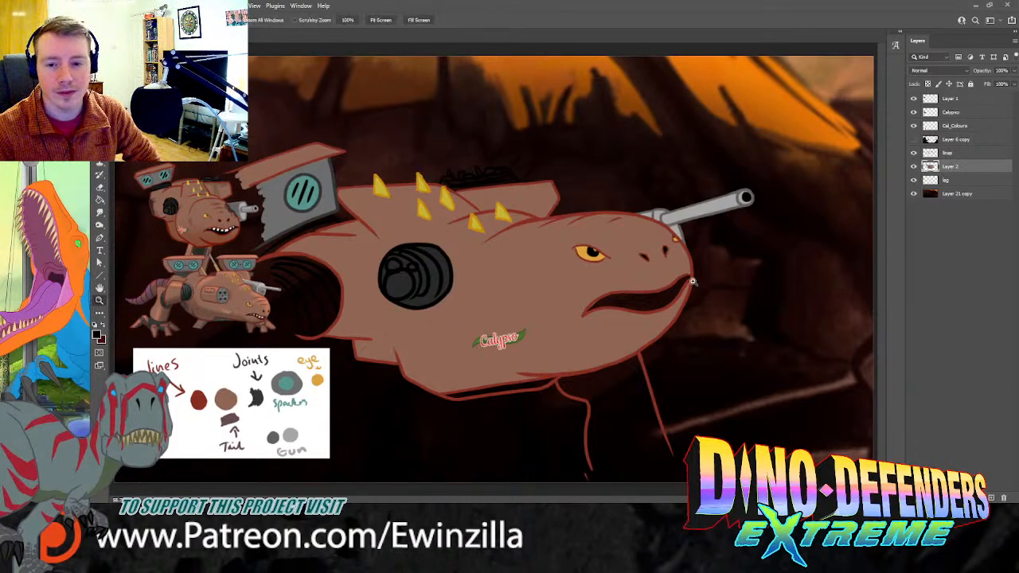
pyautogui.click(694, 282)
pyautogui.click(100, 225)
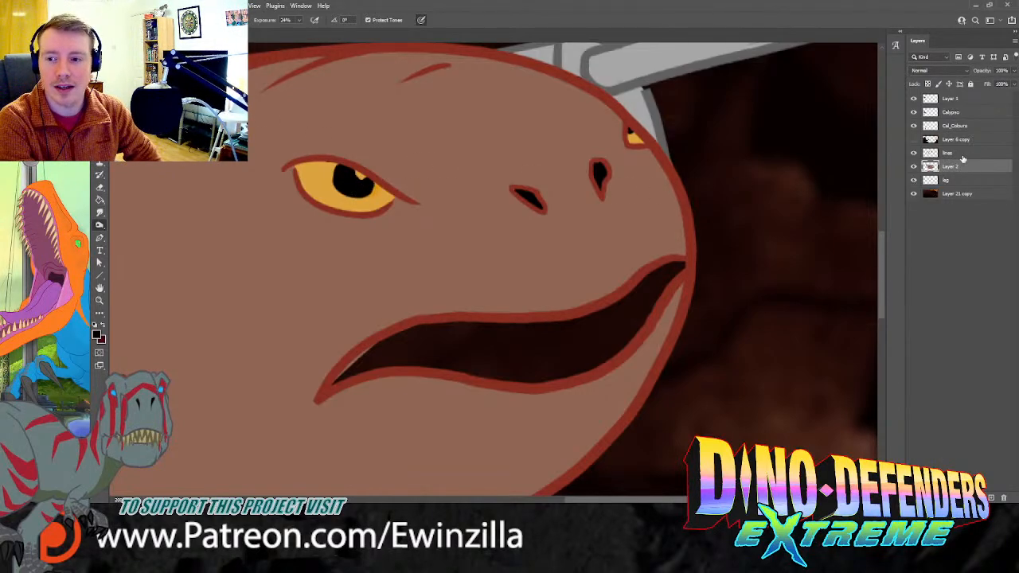
pyautogui.click(955, 152)
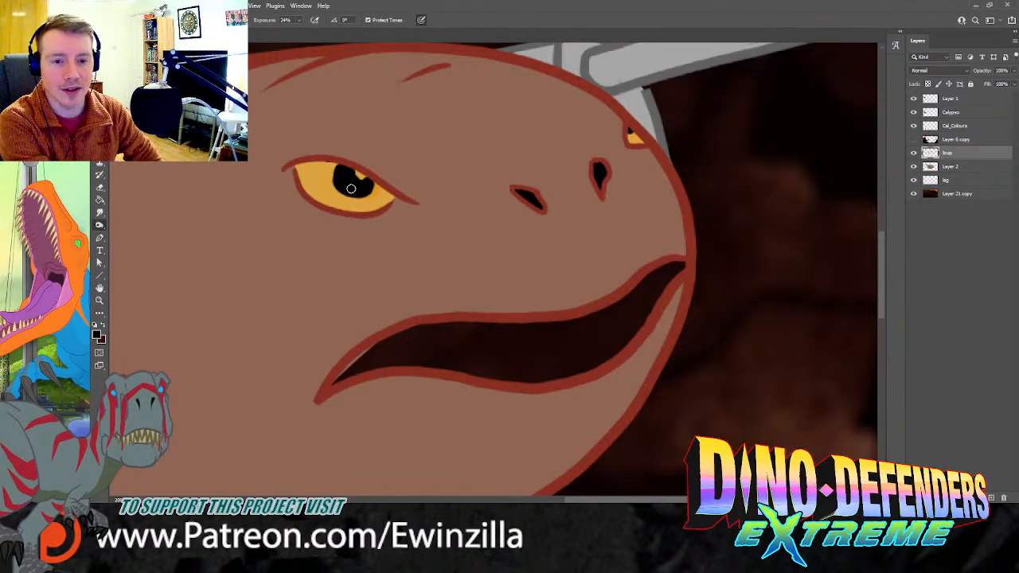
pyautogui.click(99, 212)
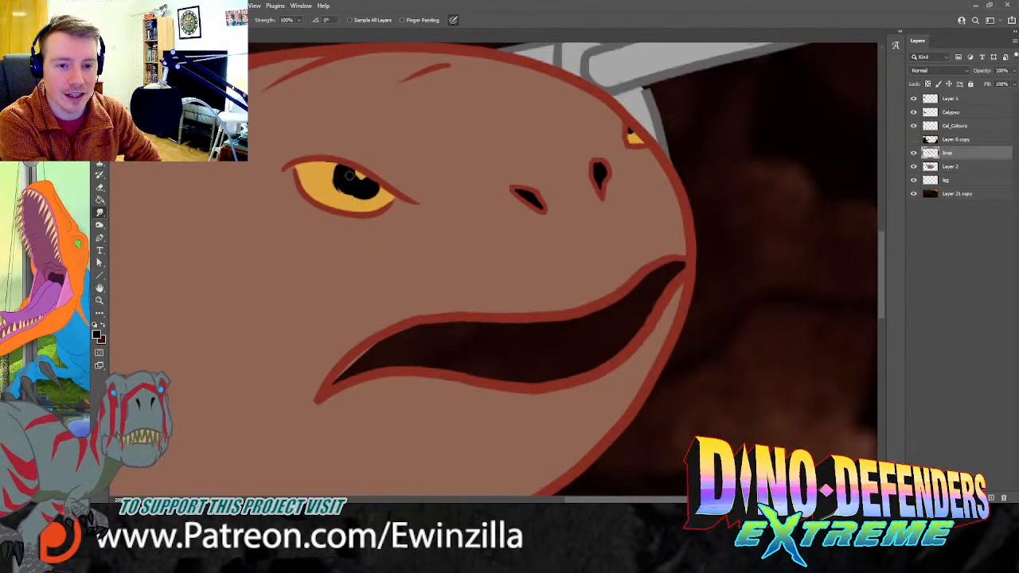
pyautogui.click(940, 167)
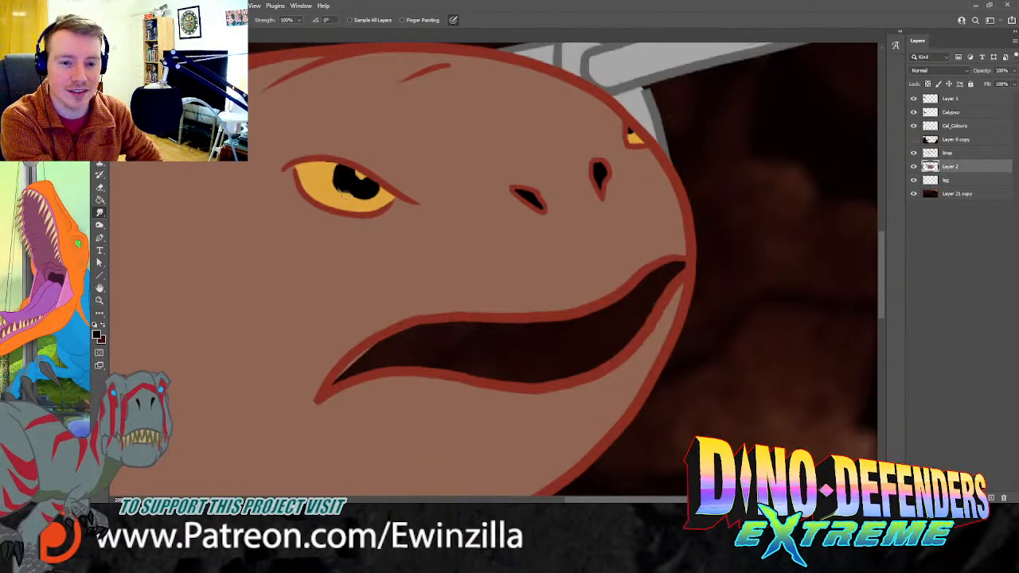
pyautogui.moveTo(375, 195); pyautogui.dragTo(338, 170)
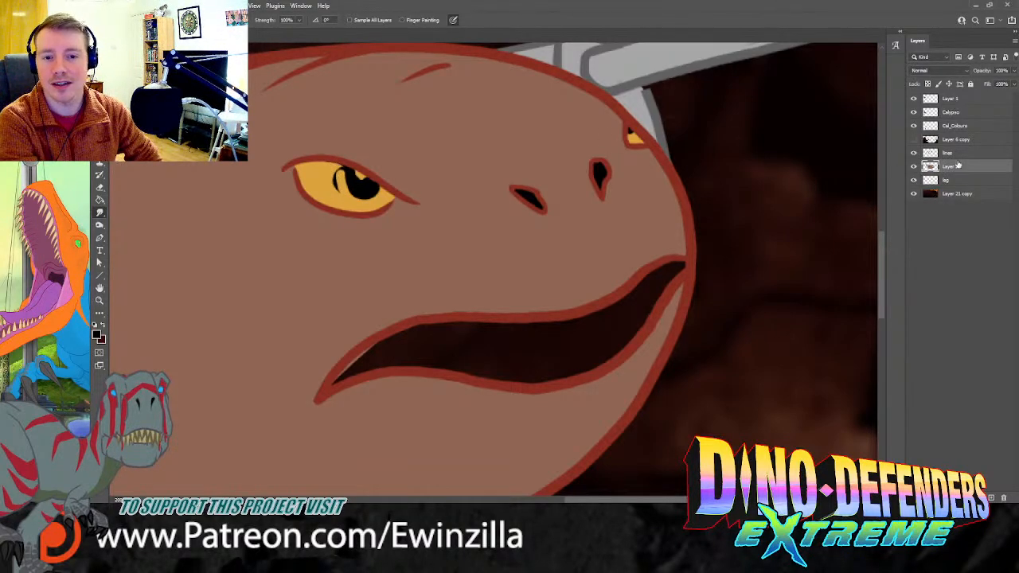
# Step: Smudge the near eye's pupil into a narrower shape beneath the brow on the lines layer, and smudge out the far eye's pupil
pyautogui.click(949, 153)
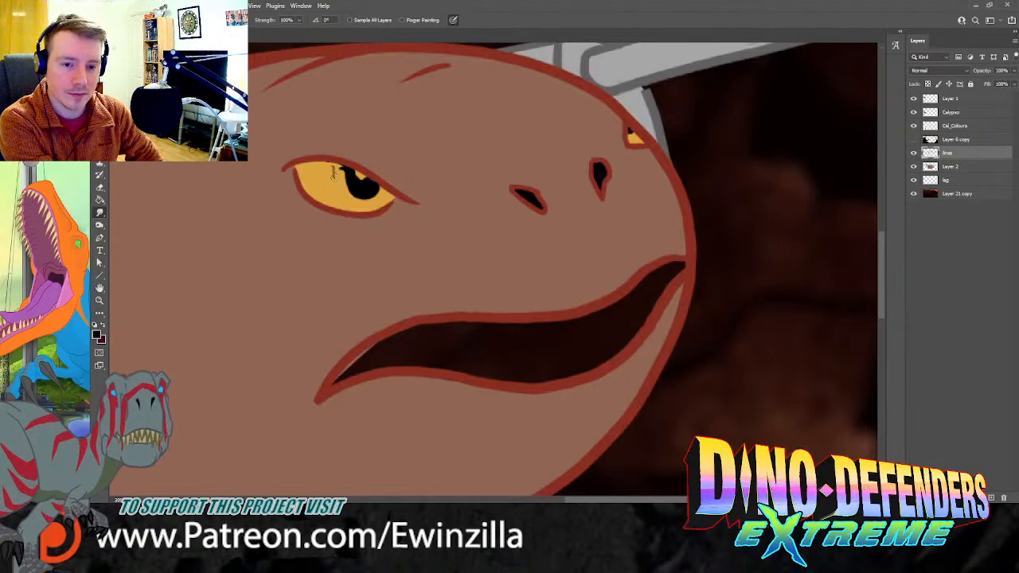
pyautogui.moveTo(388, 182); pyautogui.dragTo(338, 170)
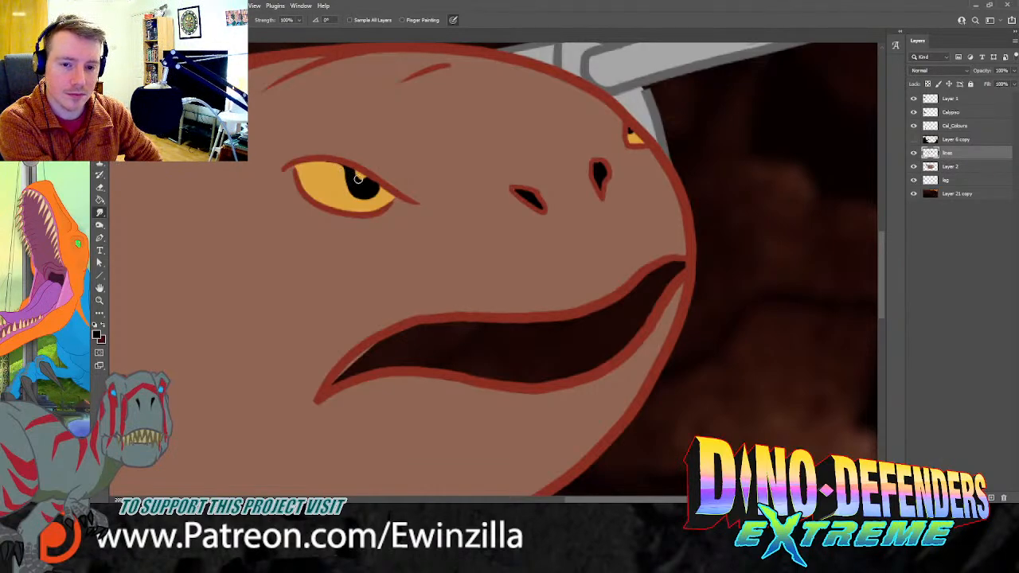
pyautogui.moveTo(340, 170); pyautogui.dragTo(372, 194)
pyautogui.moveTo(371, 193); pyautogui.dragTo(367, 191)
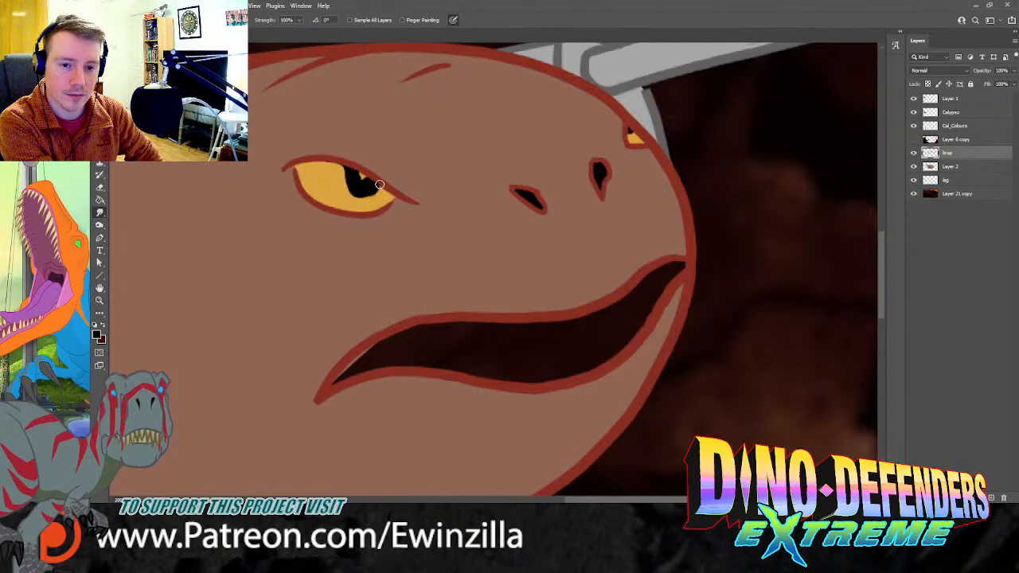
pyautogui.moveTo(367, 191); pyautogui.dragTo(377, 180)
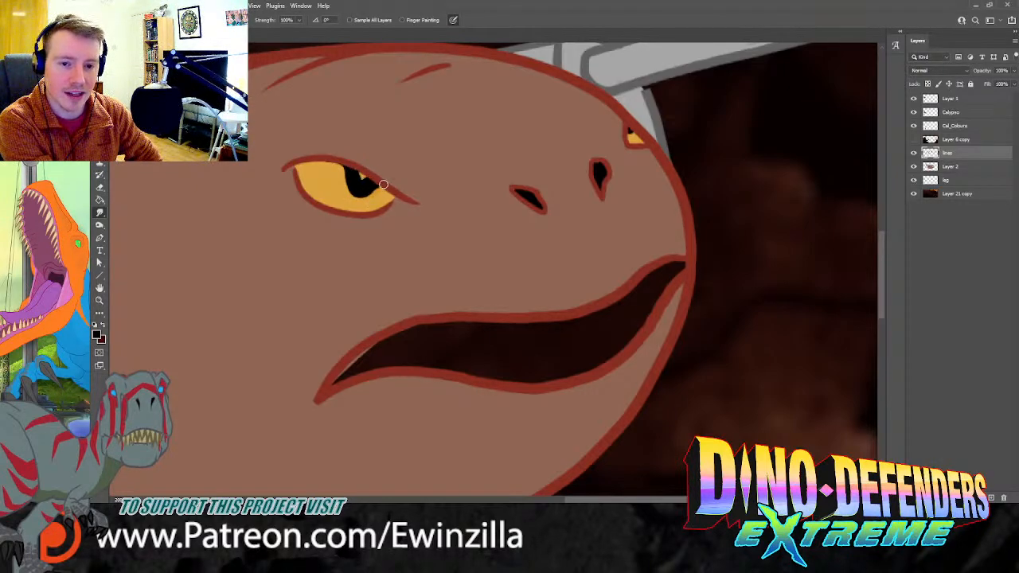
pyautogui.moveTo(378, 180); pyautogui.dragTo(367, 172)
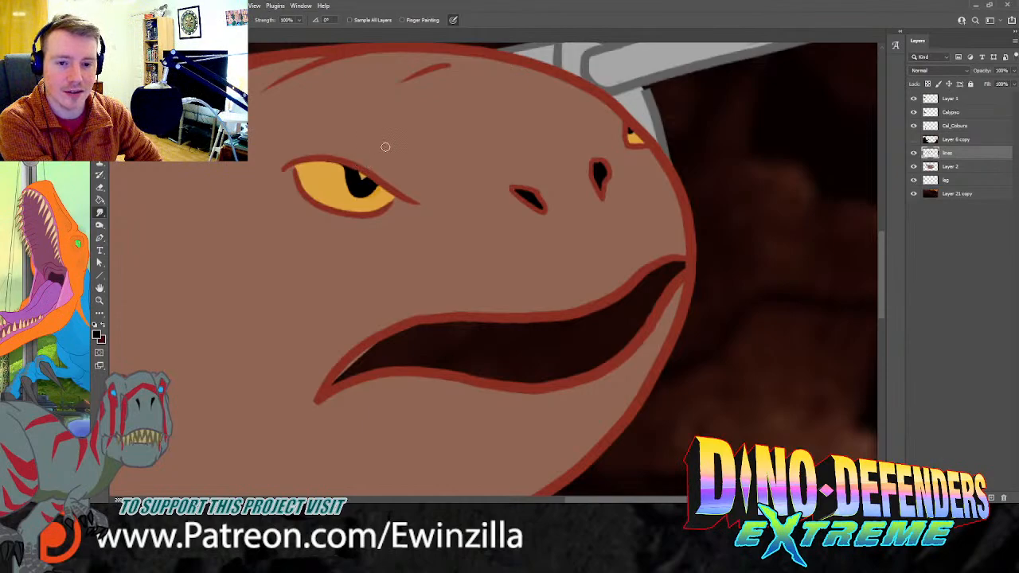
pyautogui.moveTo(367, 172); pyautogui.dragTo(329, 214)
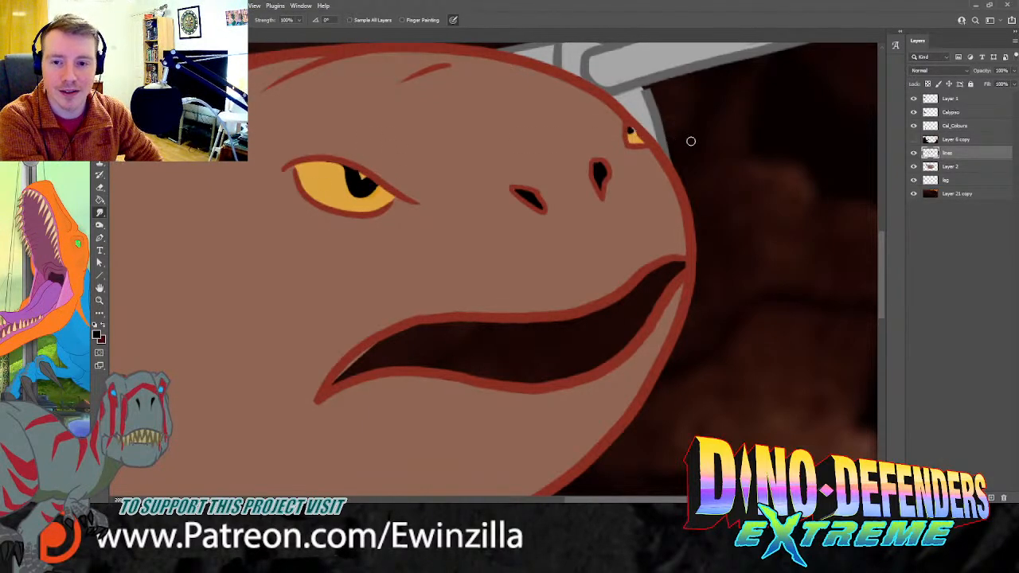
pyautogui.click(949, 169)
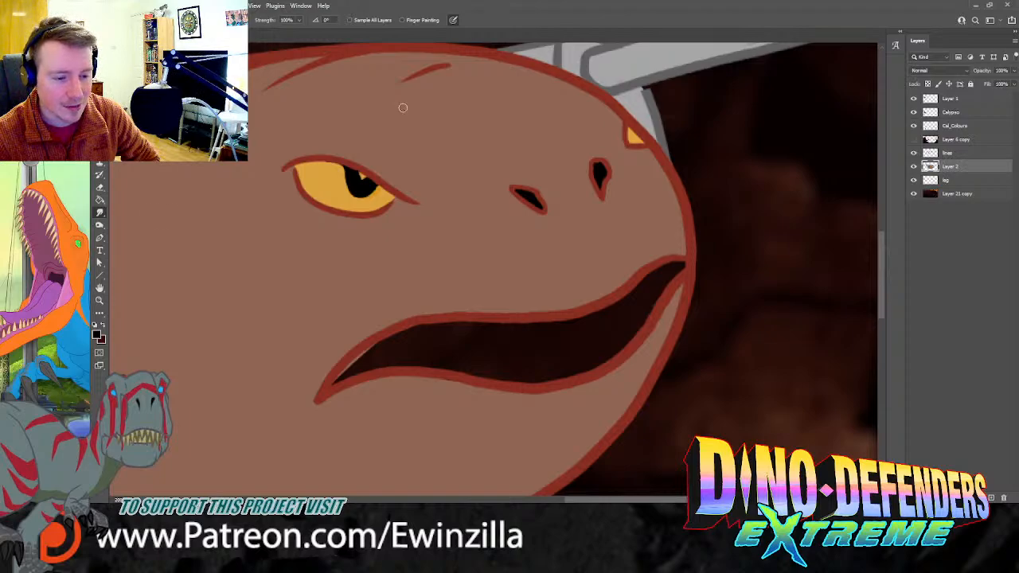
# Step: Sample black from the reference's mouth and brush it across the inside of the creature's open mouth on Layer 2
pyautogui.click(99, 300)
pyautogui.click(381, 20)
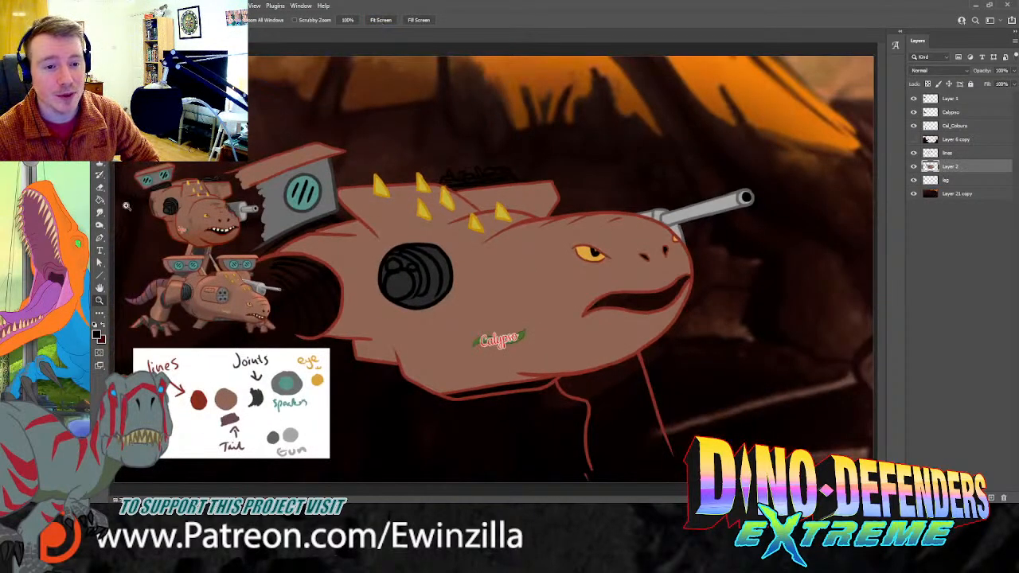
pyautogui.press('i')
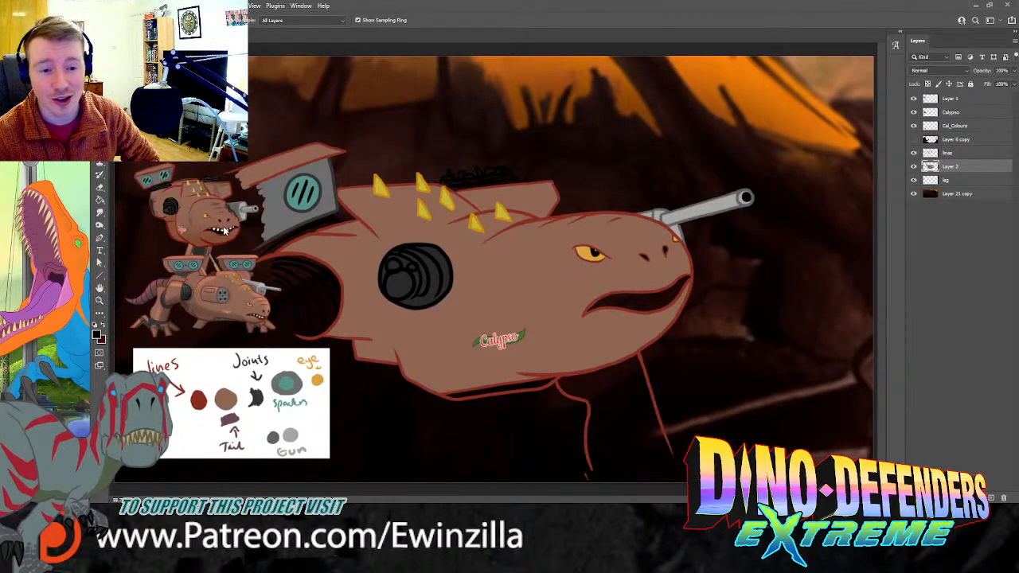
pyautogui.moveTo(229, 228); pyautogui.dragTo(222, 228)
pyautogui.click(915, 181)
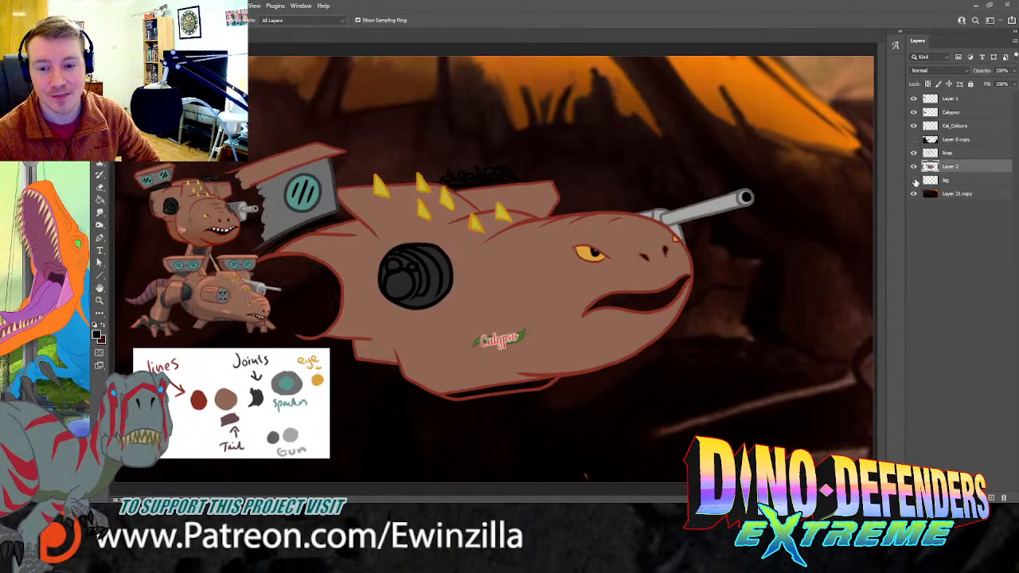
pyautogui.click(914, 181)
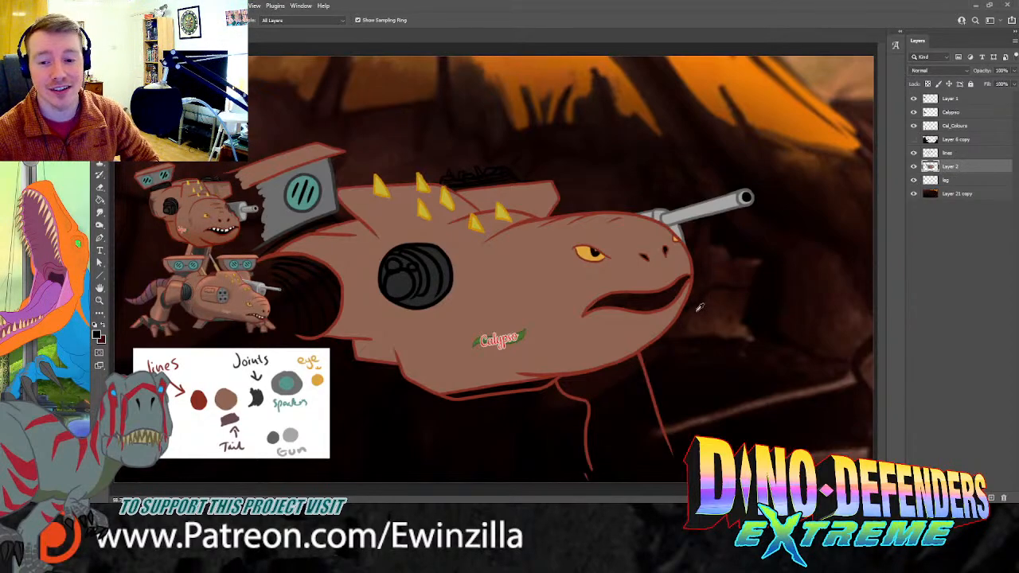
pyautogui.click(98, 301)
pyautogui.click(762, 323)
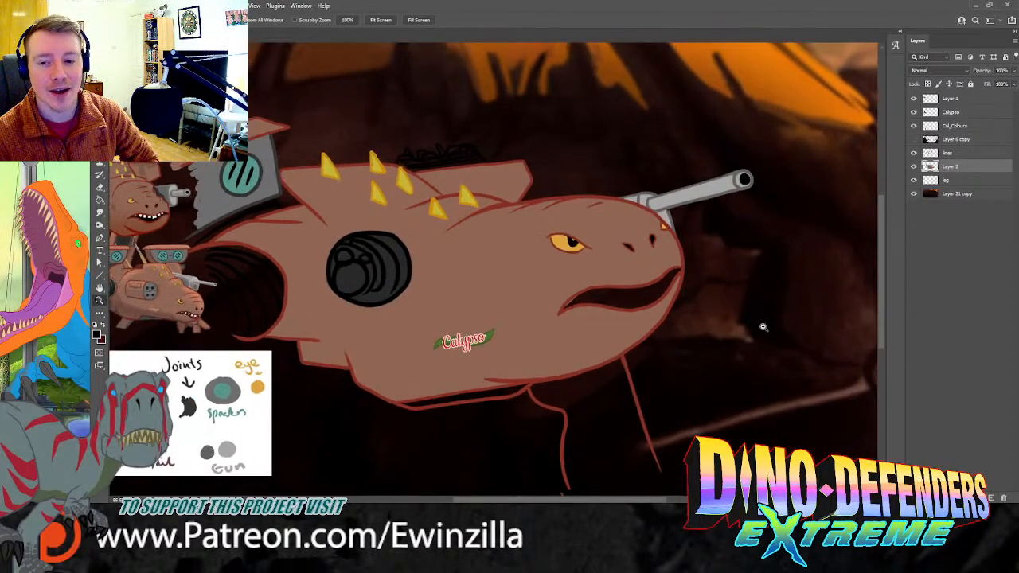
pyautogui.click(762, 324)
pyautogui.click(99, 225)
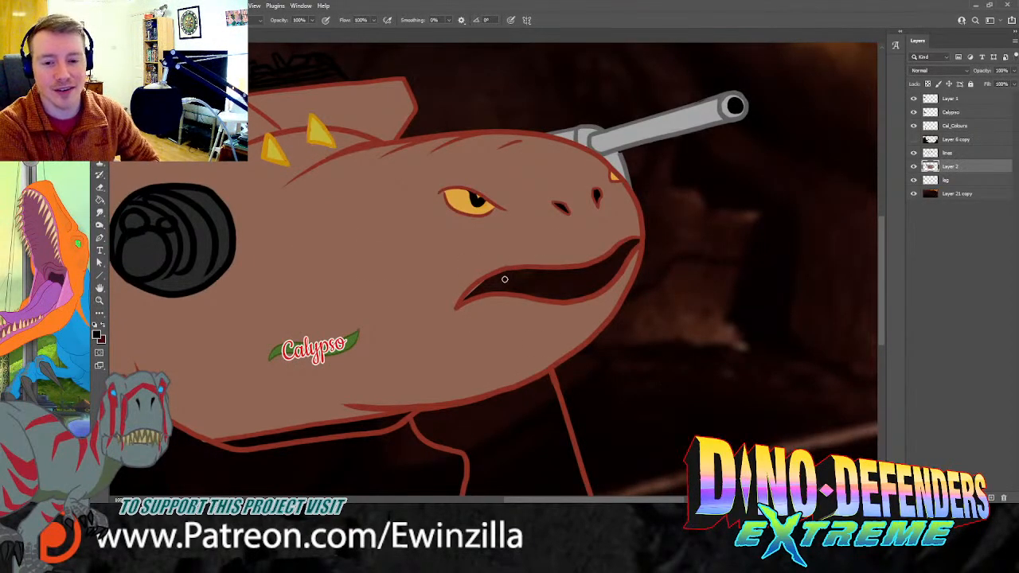
pyautogui.moveTo(464, 299); pyautogui.dragTo(582, 294)
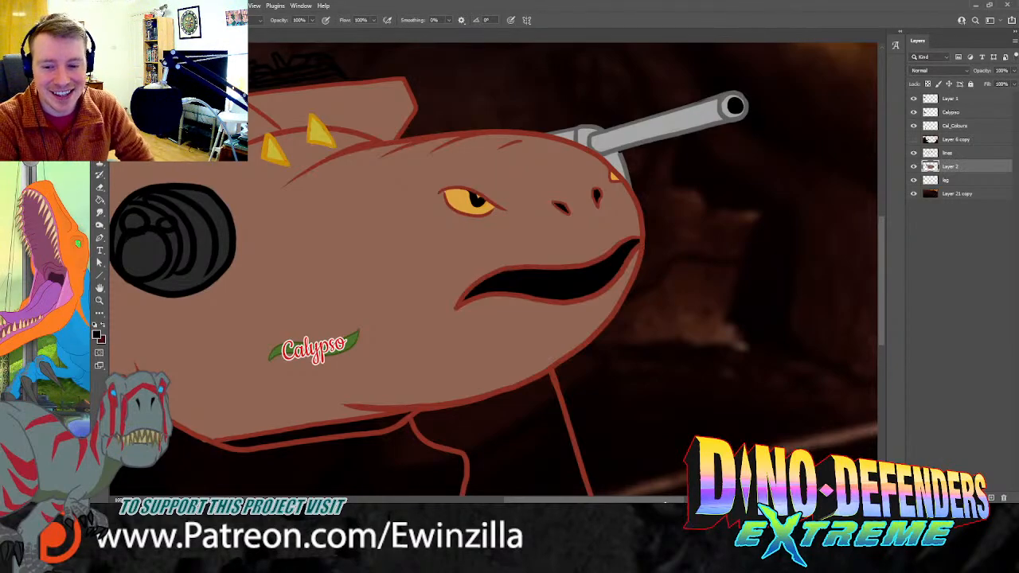
# Step: Sample dark grey from the reference's body and brush it into the narrow strip along the creature's underside on Layer 2
pyautogui.moveTo(666, 503); pyautogui.dragTo(563, 442)
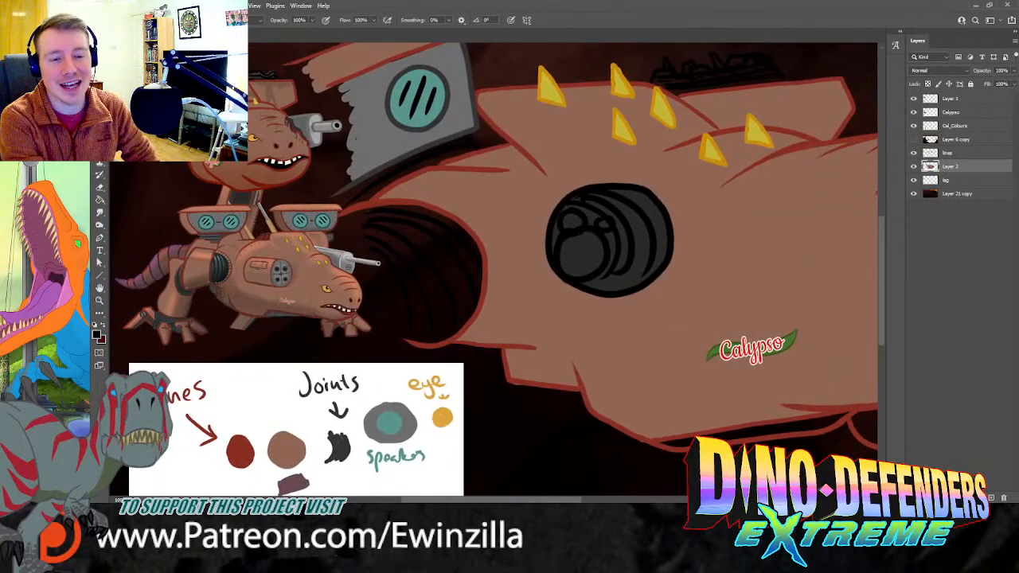
pyautogui.press('i')
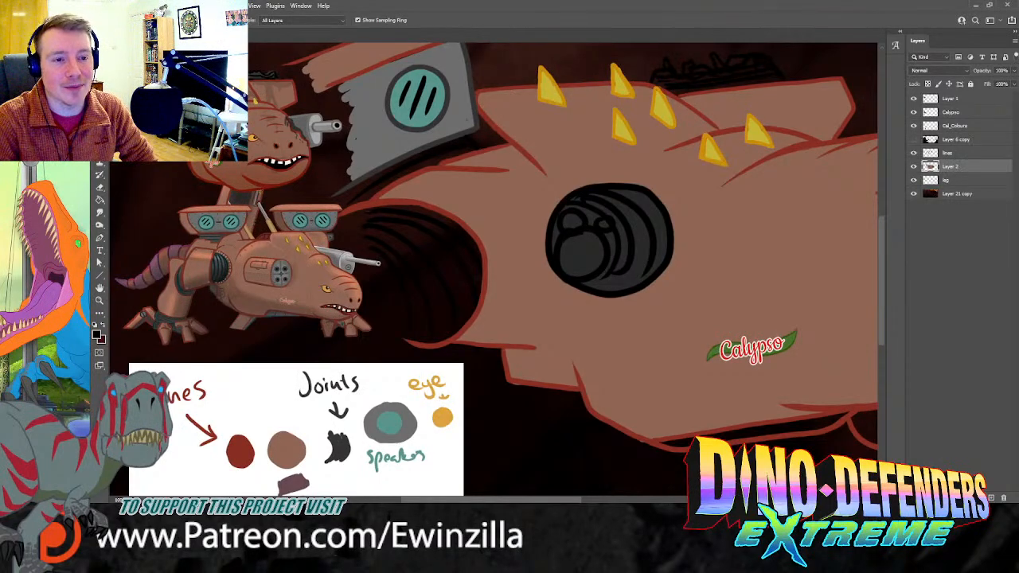
pyautogui.click(276, 307)
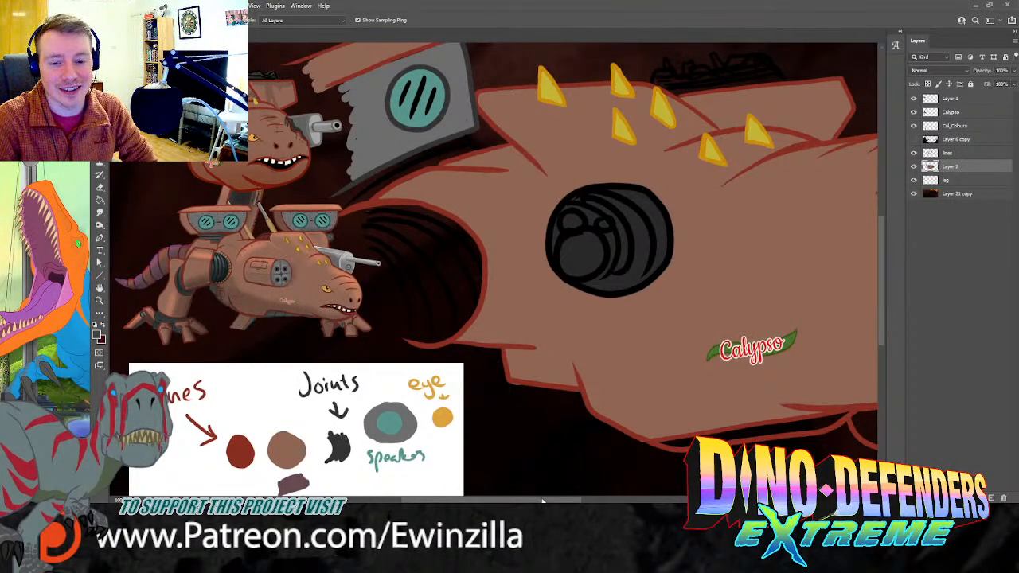
pyautogui.moveTo(542, 500); pyautogui.dragTo(605, 500)
pyautogui.press('b')
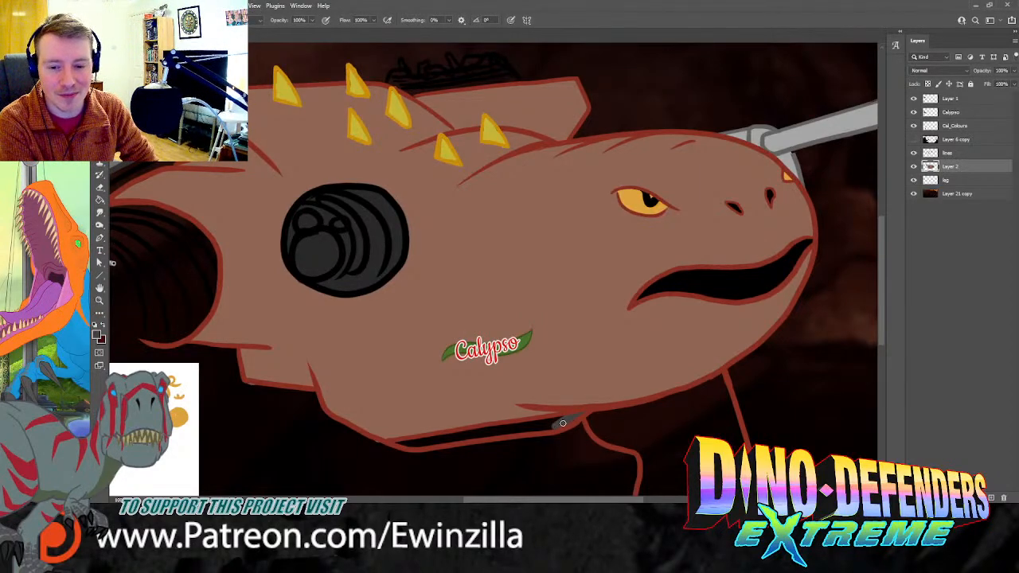
pyautogui.moveTo(553, 421)
pyautogui.mouseDown()
pyautogui.moveTo(398, 442)
pyautogui.moveTo(412, 446)
pyautogui.mouseUp()
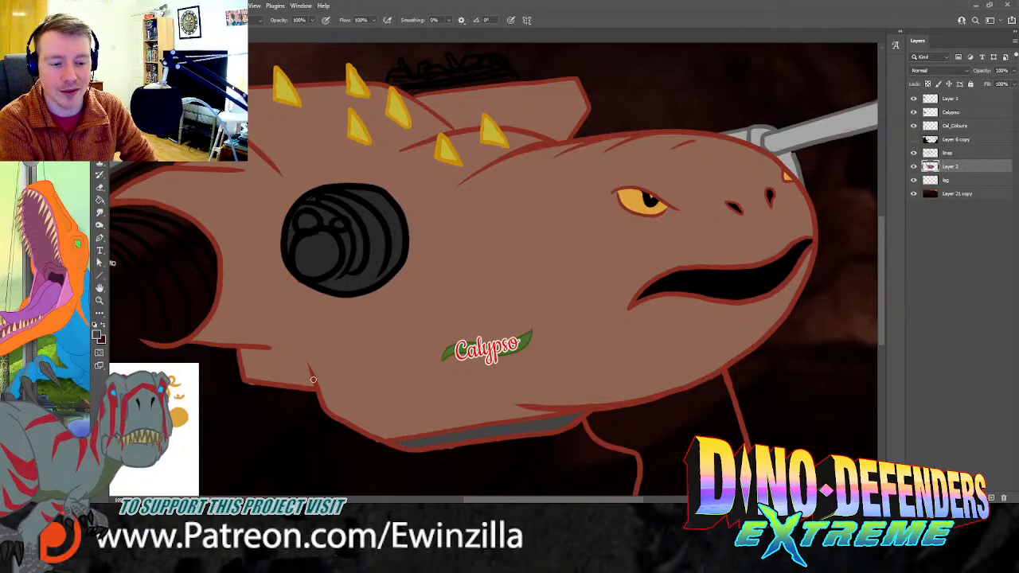
pyautogui.click(100, 211)
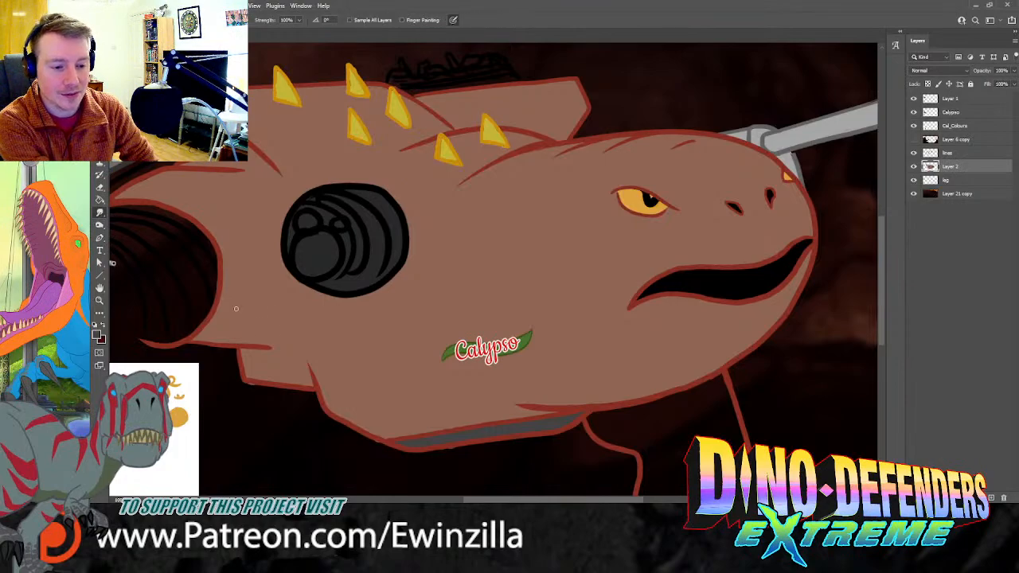
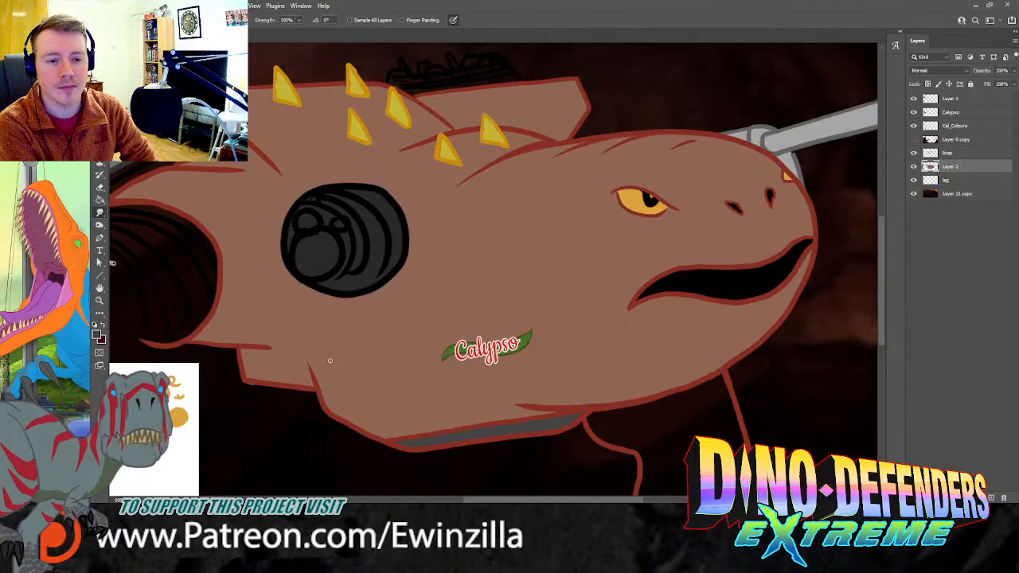
# Step: Sample off-white from the reference's teeth and paint a row of blocky upper teeth along the mouth on Layer 2
pyautogui.click(99, 300)
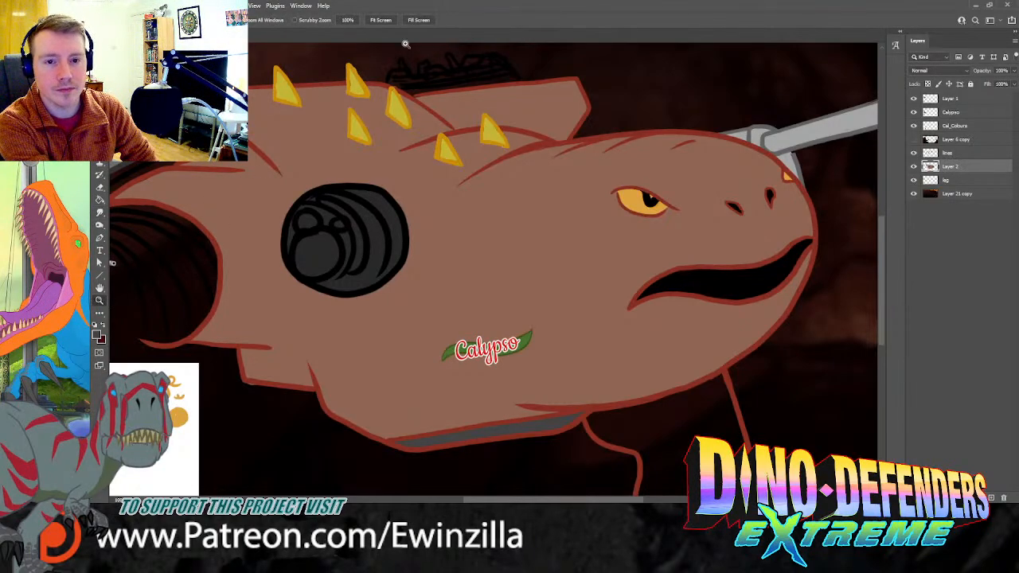
pyautogui.click(381, 20)
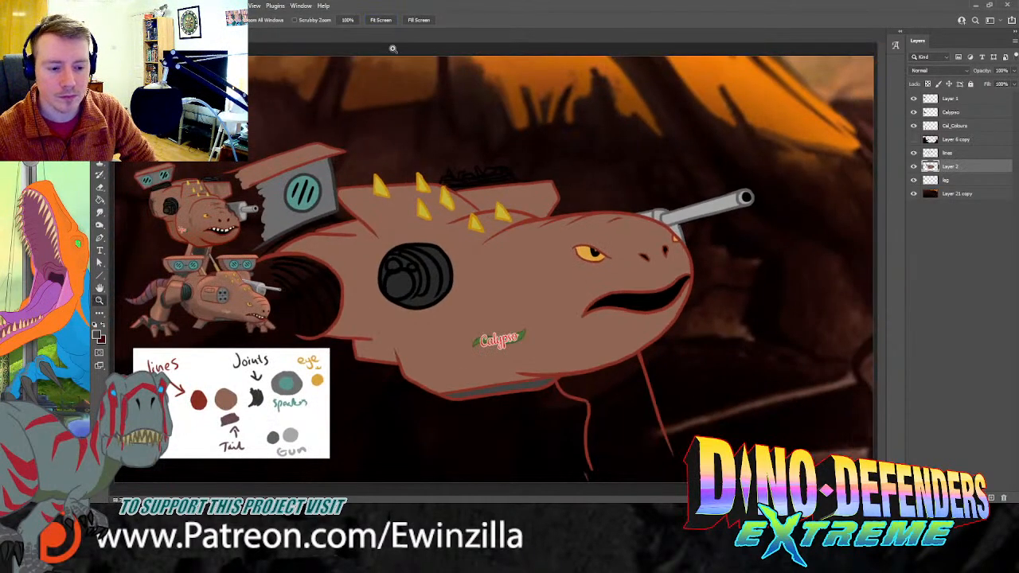
pyautogui.press('i')
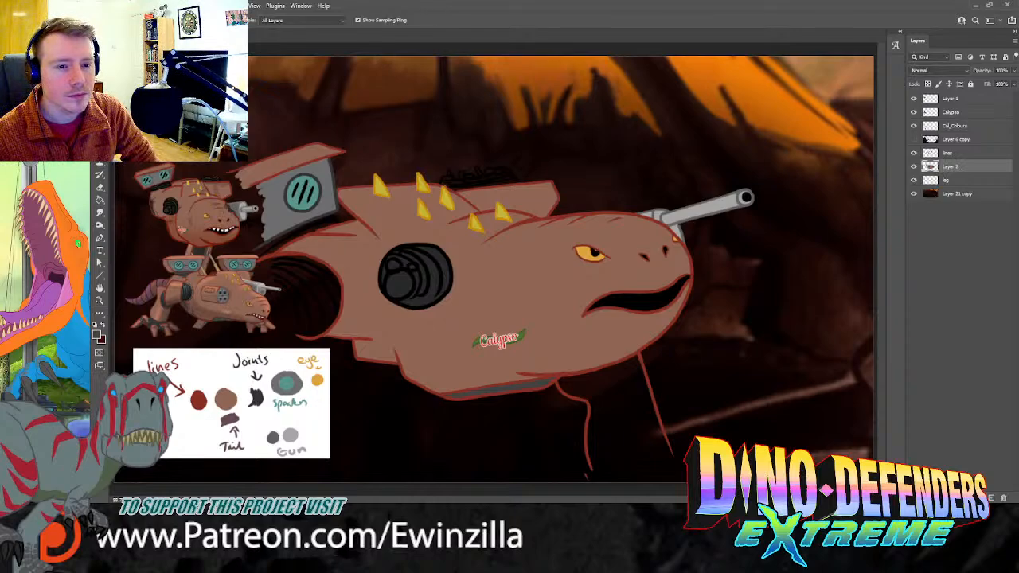
pyautogui.click(219, 224)
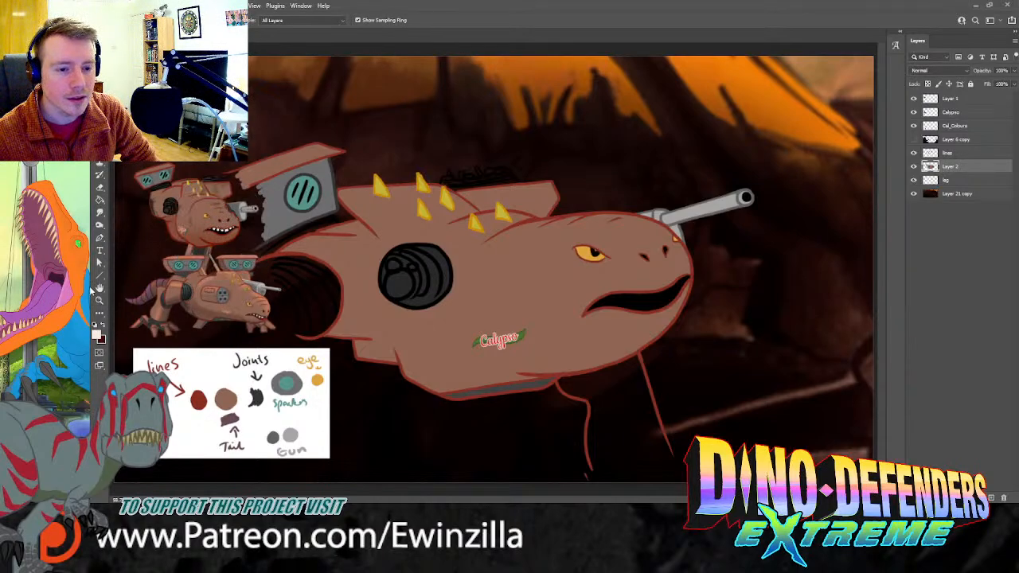
pyautogui.press('z')
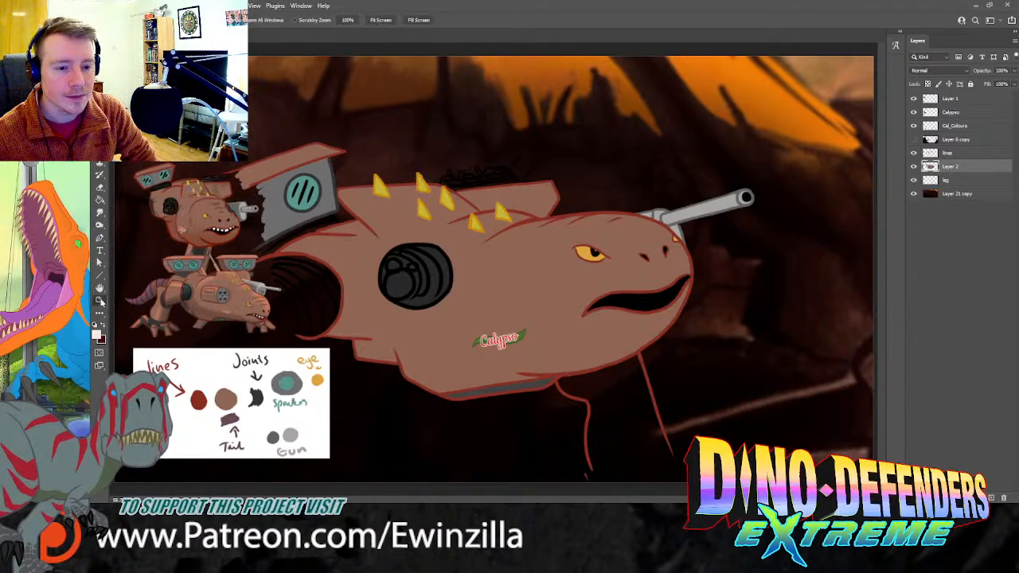
pyautogui.click(777, 328)
pyautogui.press('b')
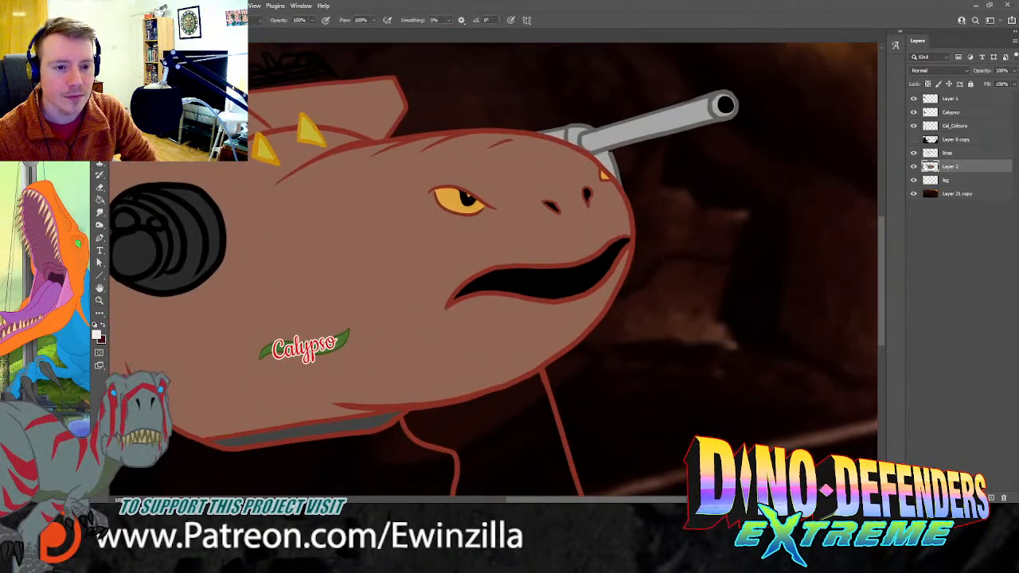
pyautogui.moveTo(550, 271)
pyautogui.mouseDown()
pyautogui.moveTo(567, 276)
pyautogui.moveTo(623, 242)
pyautogui.mouseUp()
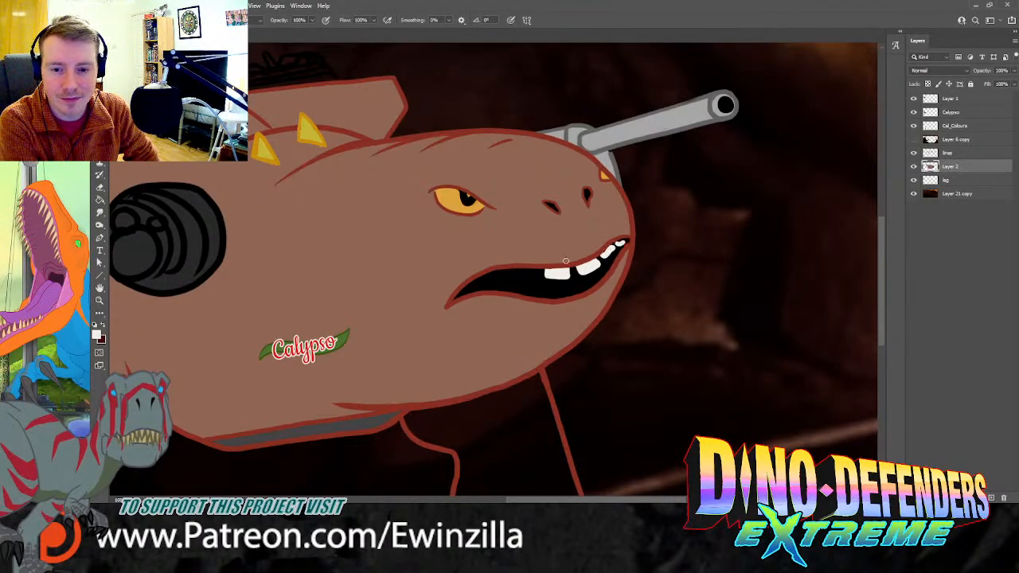
pyautogui.moveTo(535, 273)
pyautogui.mouseDown()
pyautogui.moveTo(495, 276)
pyautogui.moveTo(535, 273)
pyautogui.mouseUp()
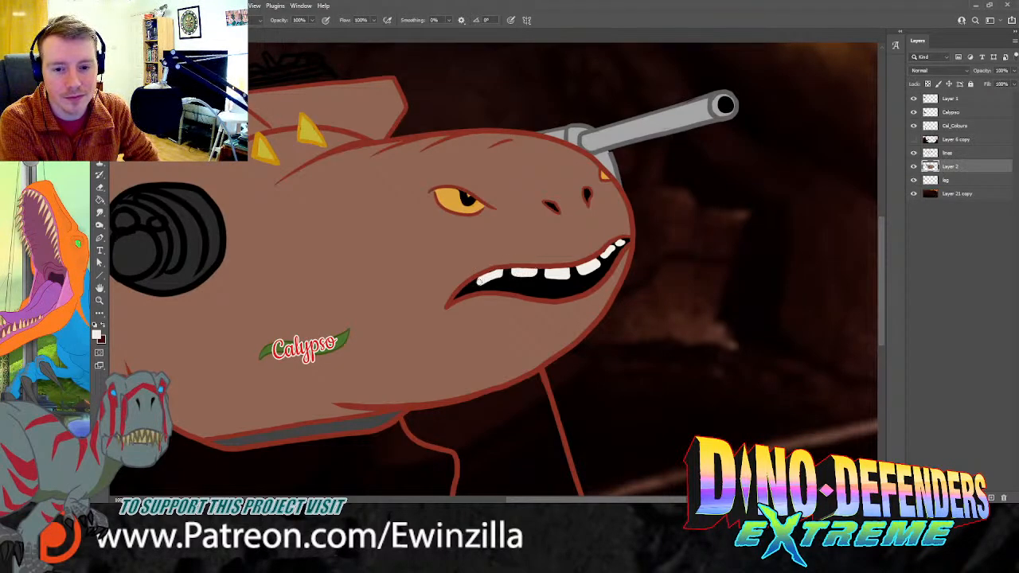
# Step: Enlarge the off-white upper teeth and add another tooth at the back corner of the creature's mouth on Layer 2
pyautogui.press('r')
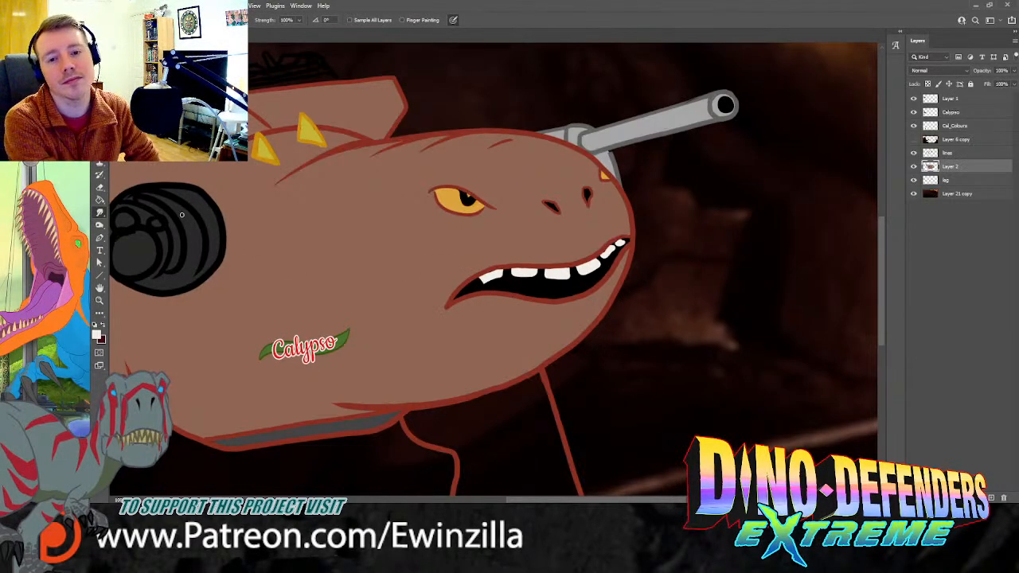
pyautogui.press('b')
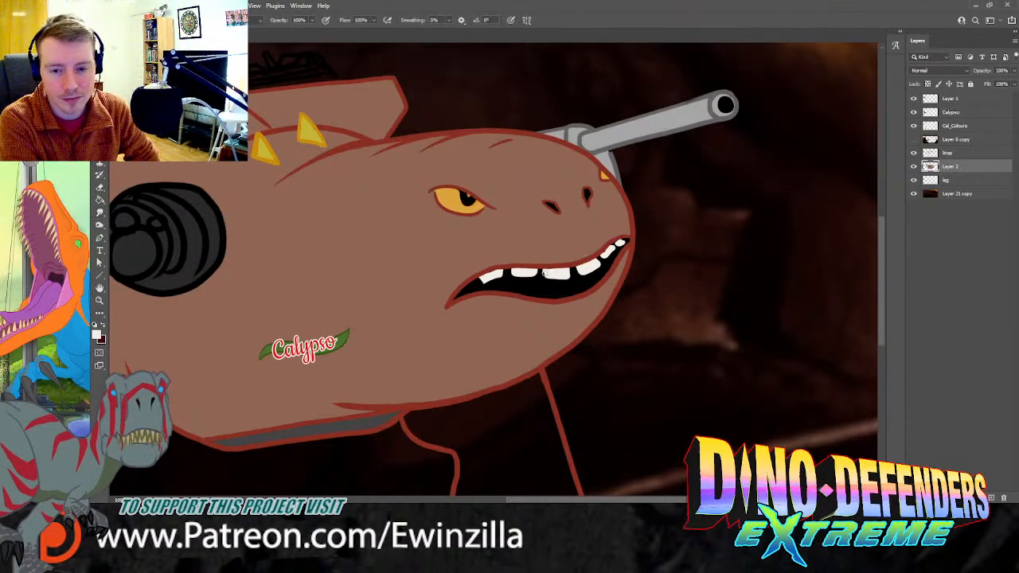
pyautogui.moveTo(567, 277); pyautogui.dragTo(603, 258)
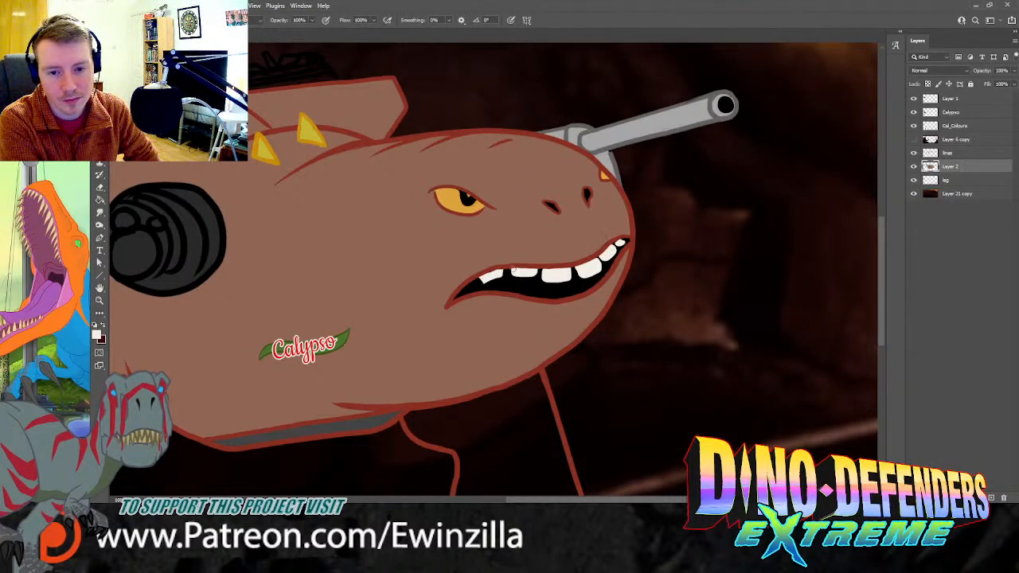
pyautogui.moveTo(516, 278); pyautogui.dragTo(530, 271)
pyautogui.moveTo(474, 280); pyautogui.dragTo(457, 296)
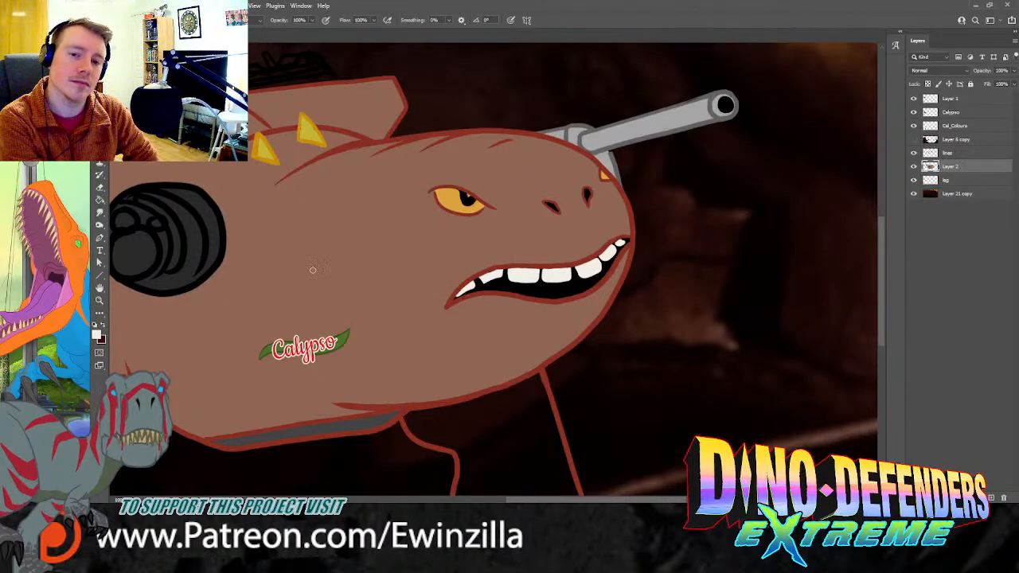
pyautogui.click(99, 212)
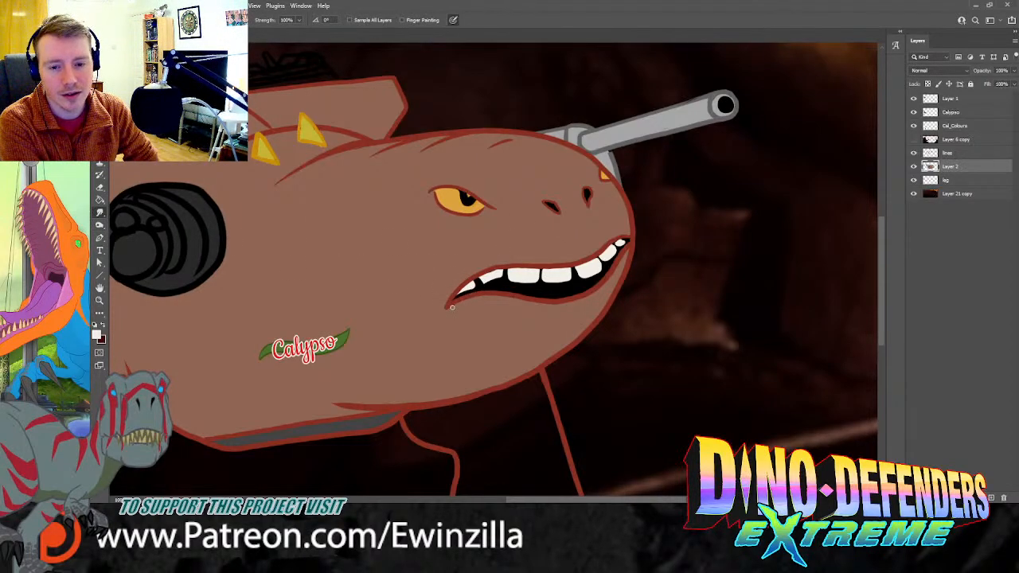
# Step: Sample red from the gums in the reference creature's mouth as the brush colour for the large creature's mouth
pyautogui.click(100, 301)
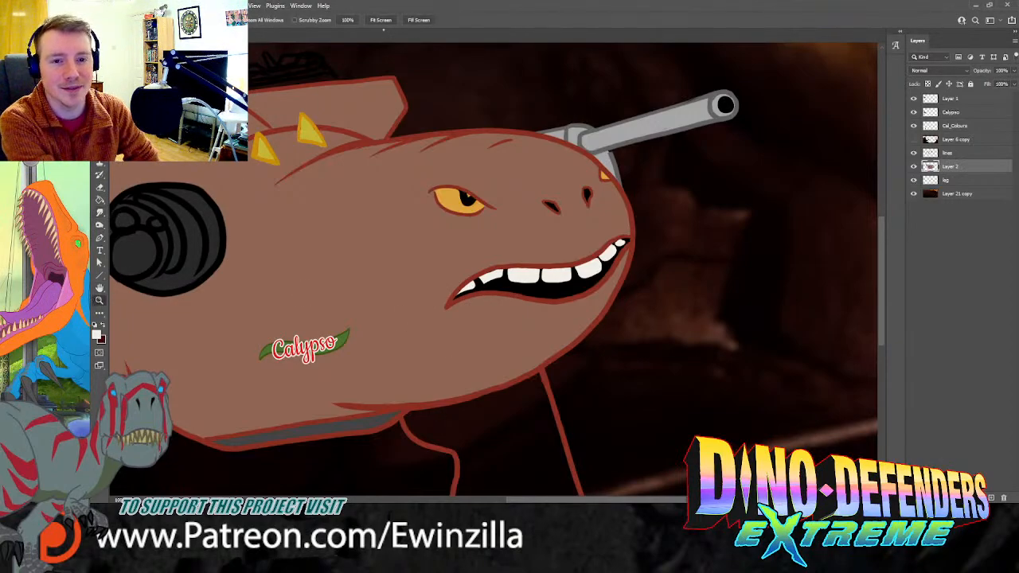
pyautogui.click(381, 20)
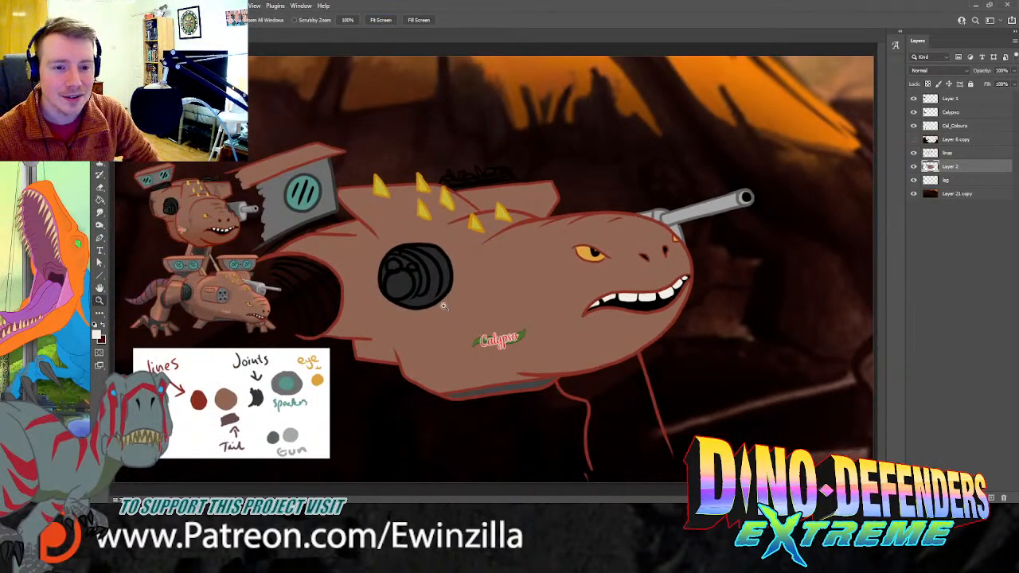
pyautogui.click(243, 324)
pyautogui.click(243, 323)
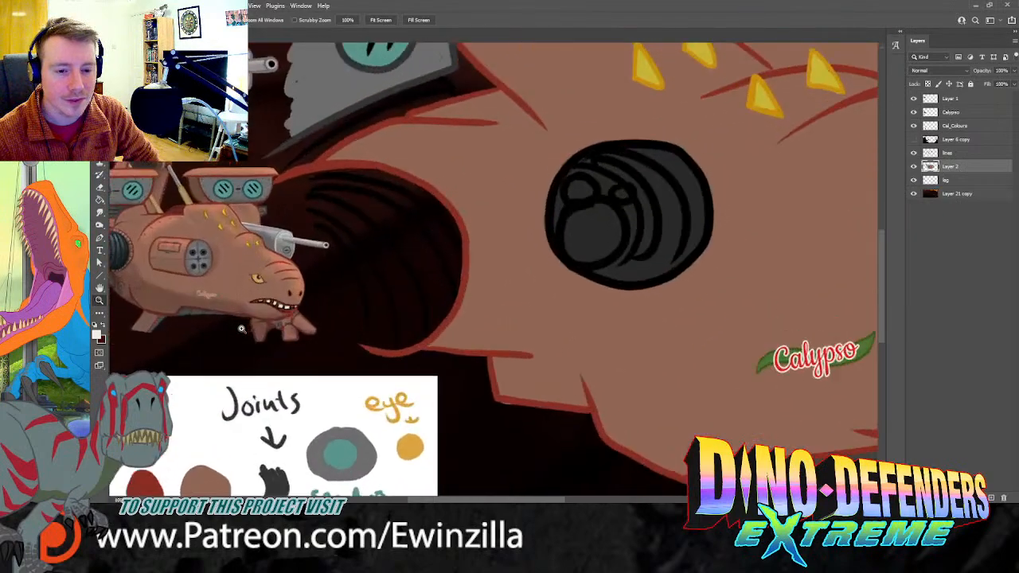
pyautogui.scroll(2, 339, 414)
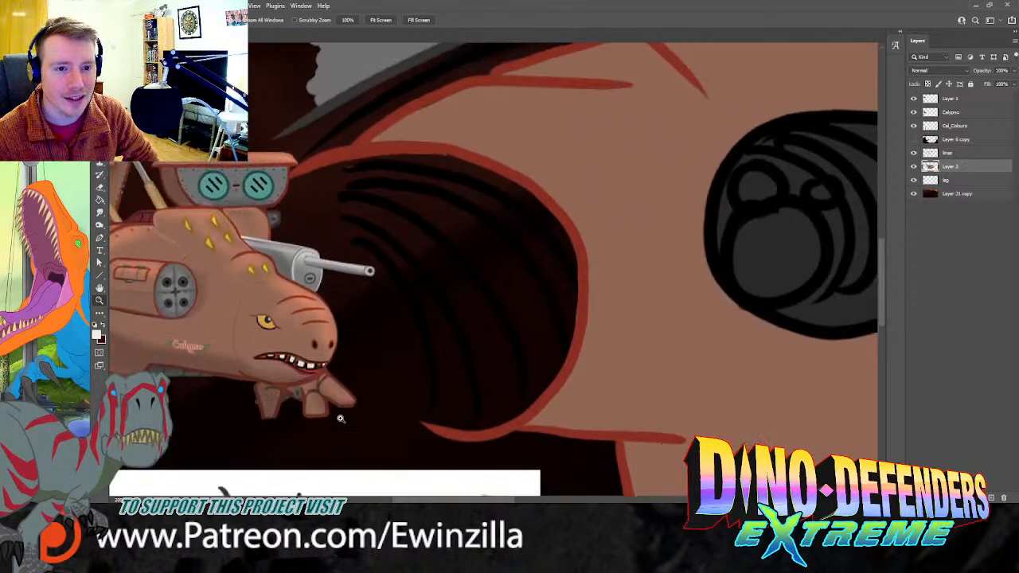
pyautogui.click(380, 20)
pyautogui.click(219, 331)
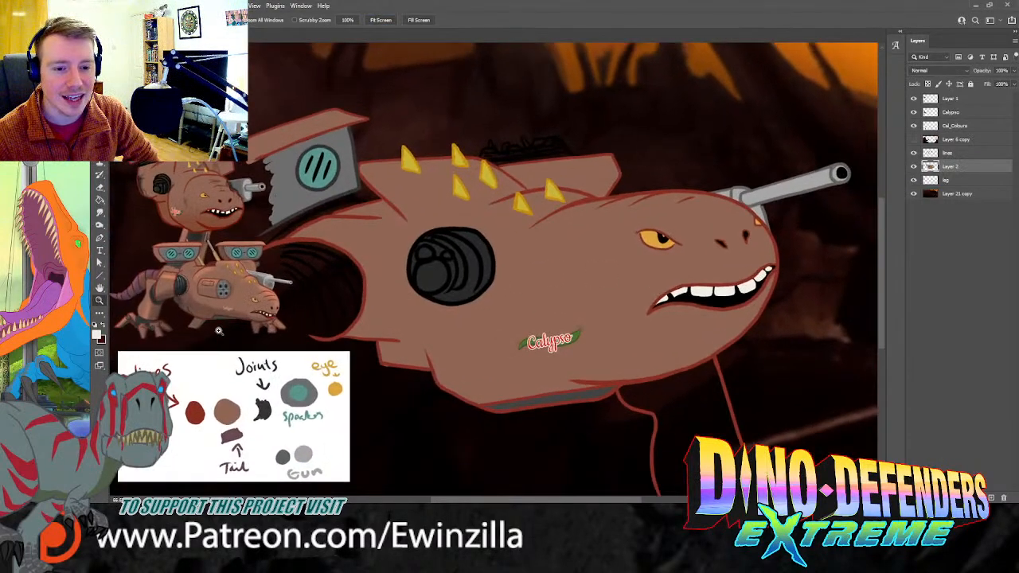
pyautogui.press('i')
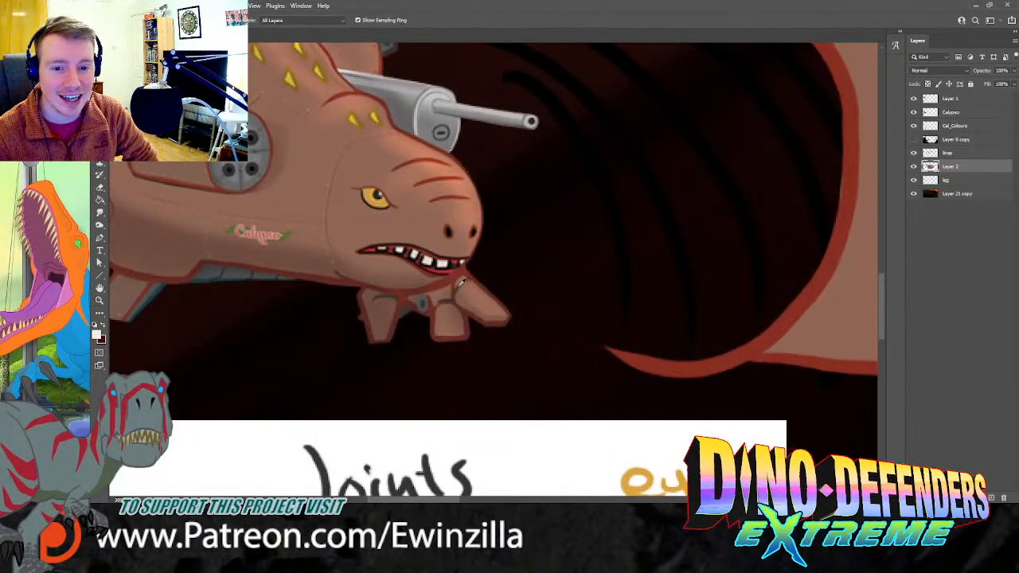
pyautogui.click(445, 268)
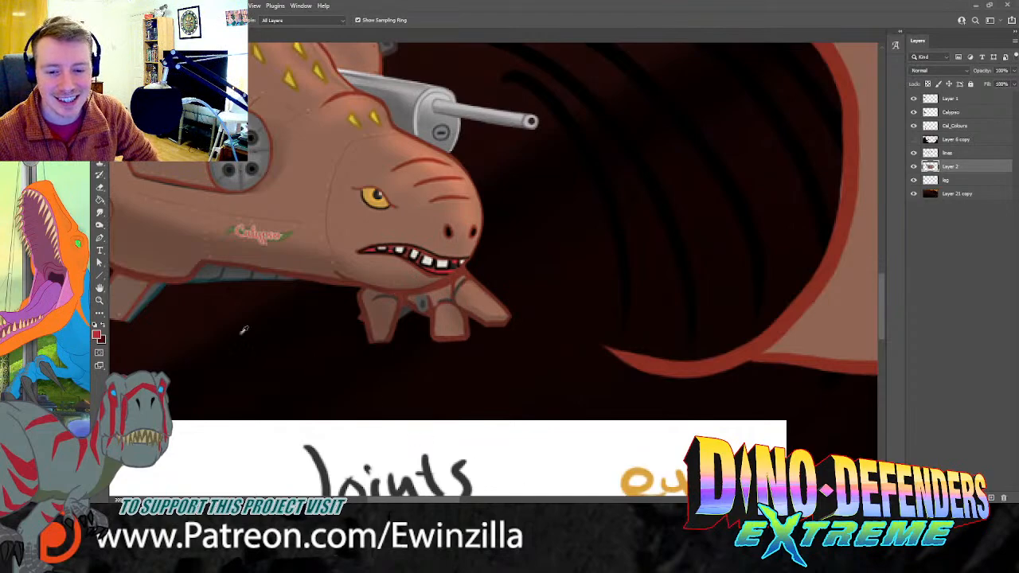
pyautogui.click(100, 300)
pyautogui.click(381, 19)
pyautogui.moveTo(701, 290); pyautogui.dragTo(694, 291)
pyautogui.press('b')
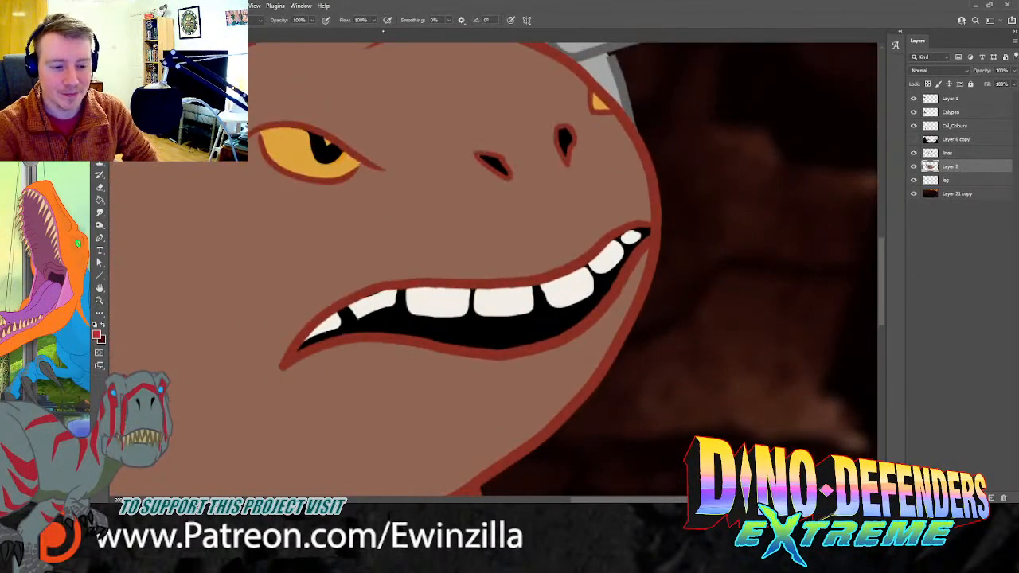
pyautogui.moveTo(344, 313)
pyautogui.mouseDown()
pyautogui.moveTo(304, 347)
pyautogui.moveTo(361, 299)
pyautogui.moveTo(544, 280)
pyautogui.moveTo(639, 230)
pyautogui.moveTo(651, 241)
pyautogui.moveTo(635, 249)
pyautogui.moveTo(627, 232)
pyautogui.moveTo(530, 291)
pyautogui.mouseUp()
pyautogui.hotkey('ctrl', 'z')
pyautogui.hotkey('ctrl', 'z')
pyautogui.hotkey('ctrl', 'z')
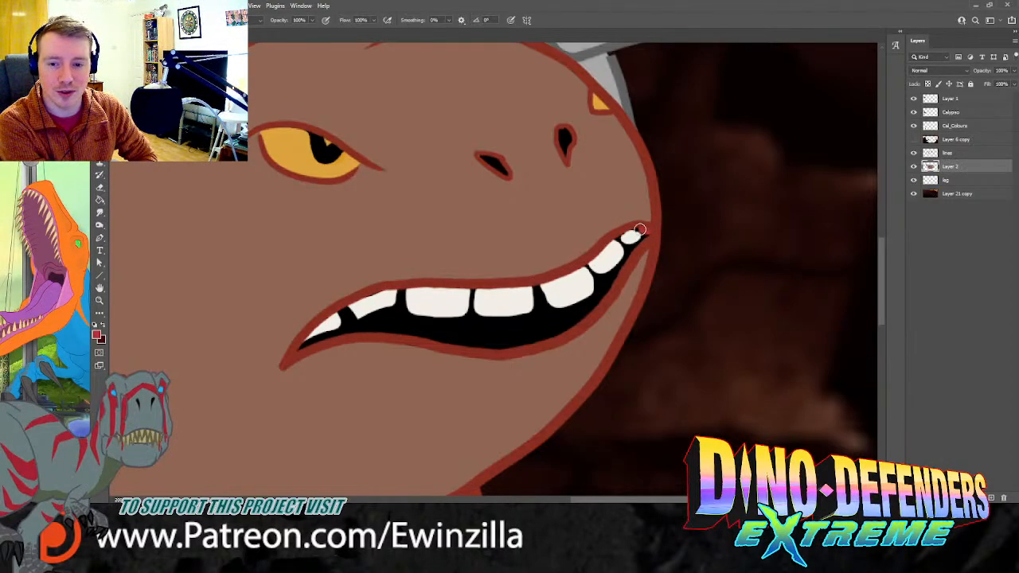
# Step: Brush a thin red gum line between the upper lip and the teeth, along the whole mouth on Layer 2
pyautogui.moveTo(641, 230)
pyautogui.mouseDown()
pyautogui.moveTo(549, 277)
pyautogui.moveTo(424, 289)
pyautogui.moveTo(343, 312)
pyautogui.moveTo(297, 351)
pyautogui.moveTo(387, 332)
pyautogui.moveTo(467, 343)
pyautogui.moveTo(577, 325)
pyautogui.moveTo(629, 271)
pyautogui.mouseUp()
pyautogui.hotkey('ctrl', 'z')
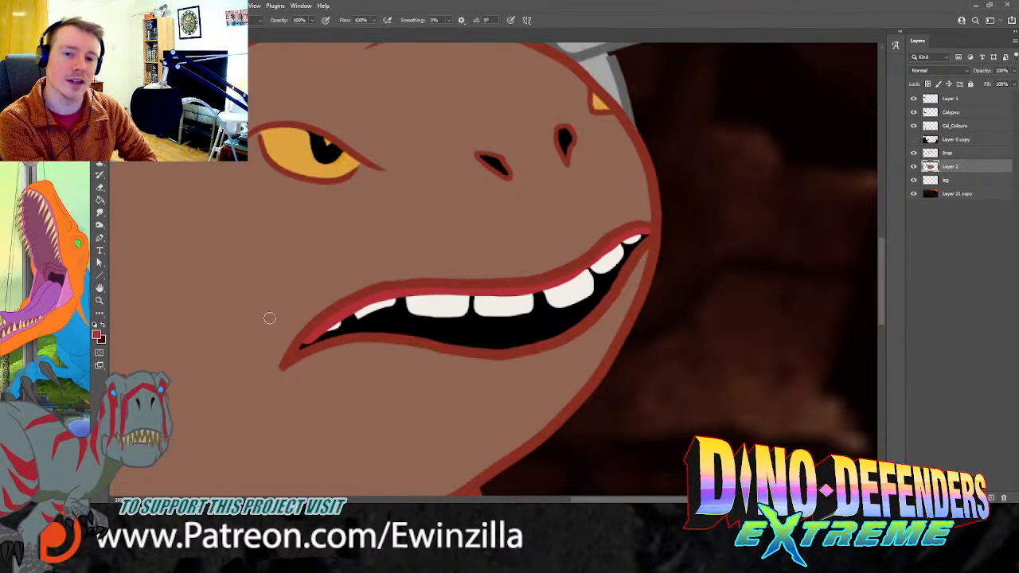
pyautogui.press('z')
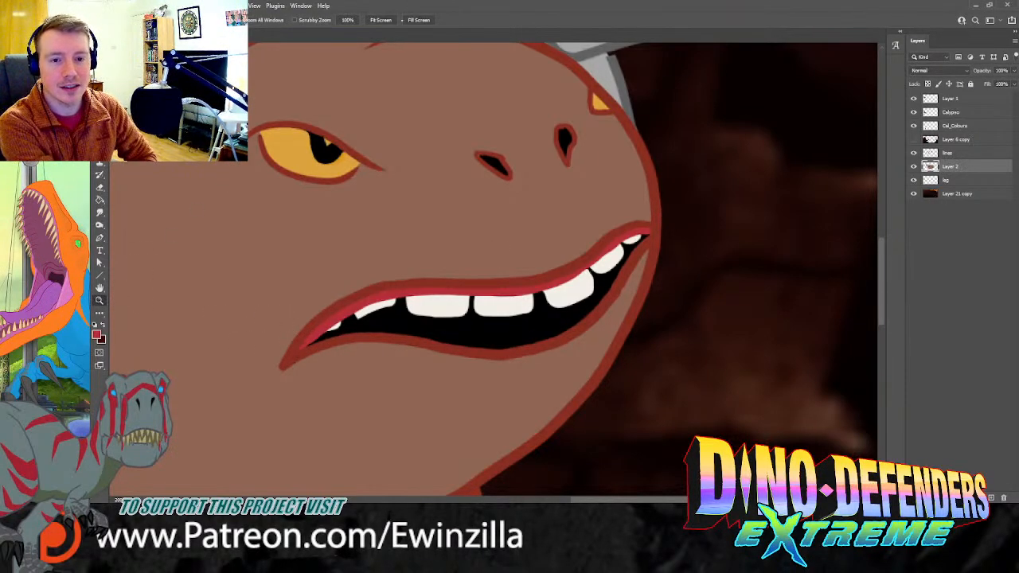
pyautogui.click(380, 20)
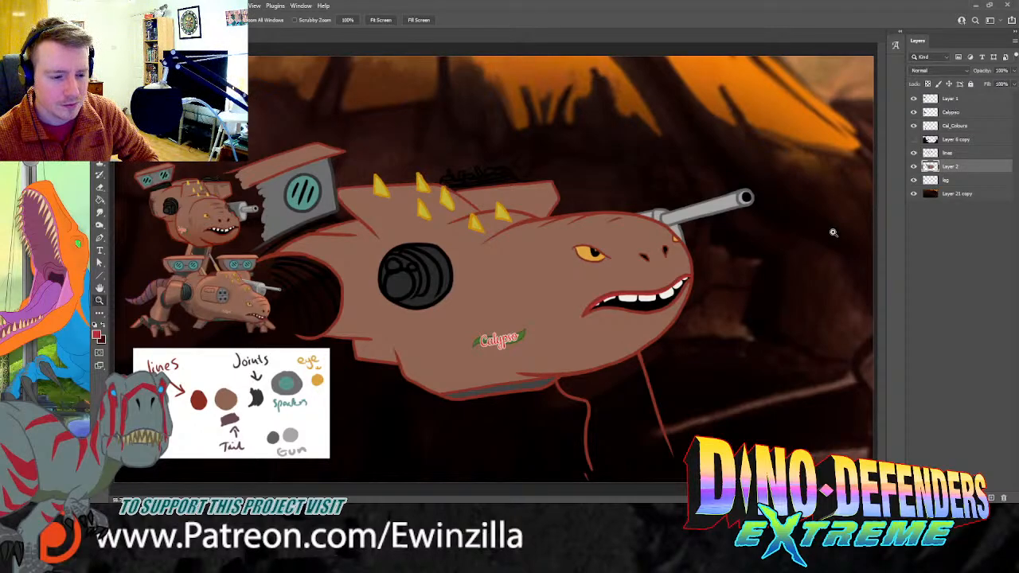
pyautogui.click(913, 167)
pyautogui.click(913, 168)
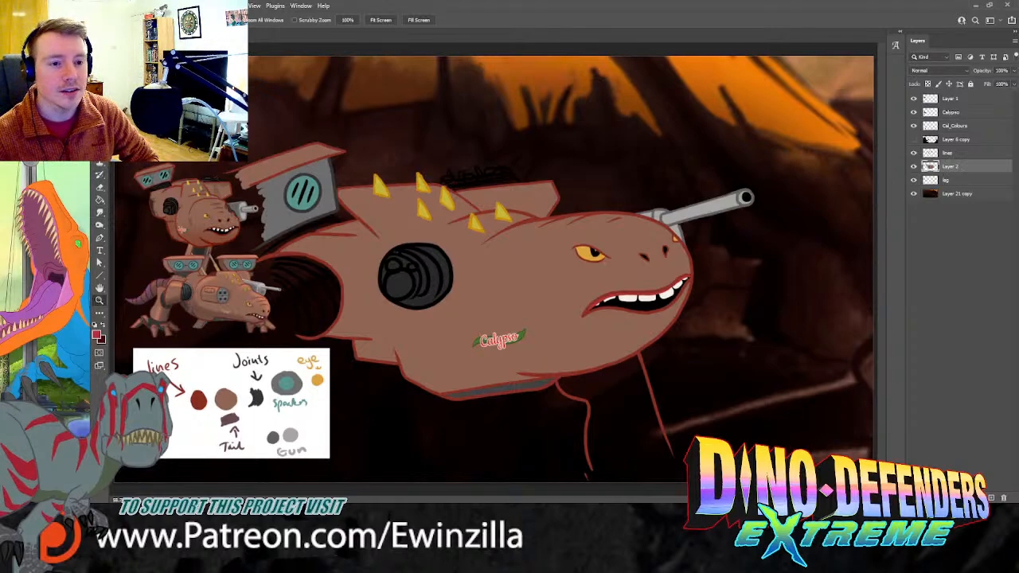
pyautogui.press('i')
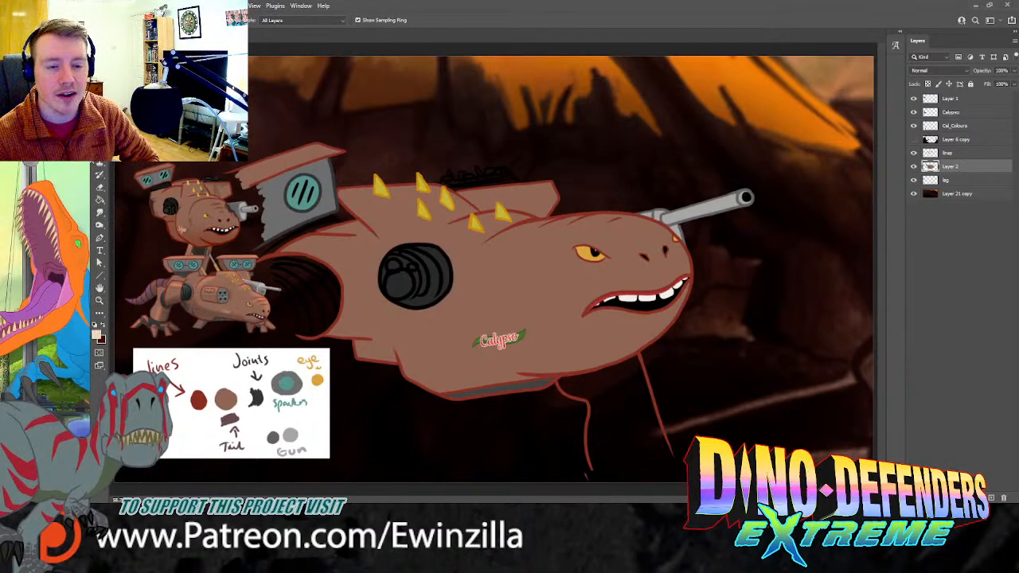
pyautogui.press('b')
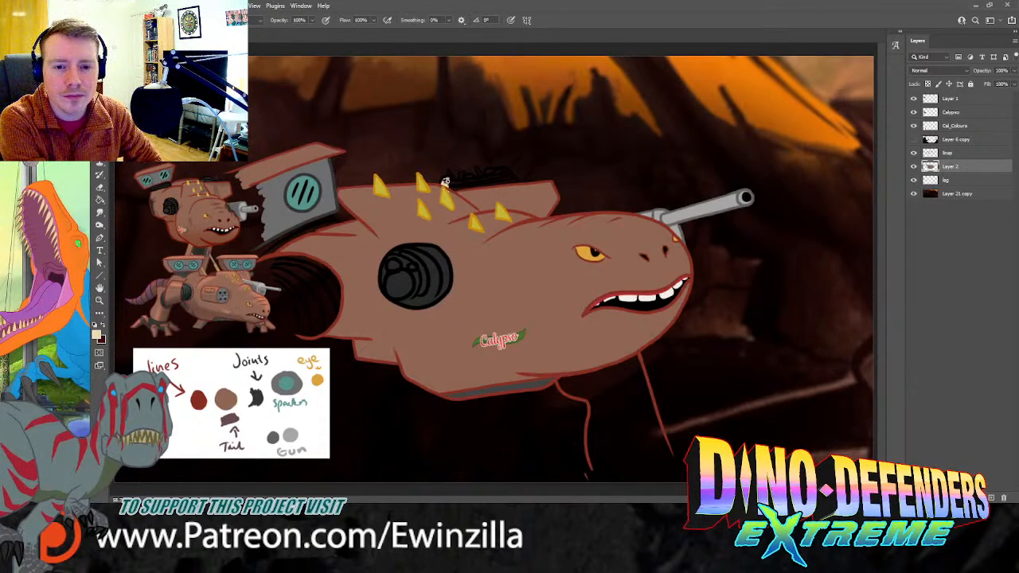
# Step: Sample dark grey from the creature's round side joint, brush it into the mechanical detail on the back, and smudge its edges
pyautogui.press('i')
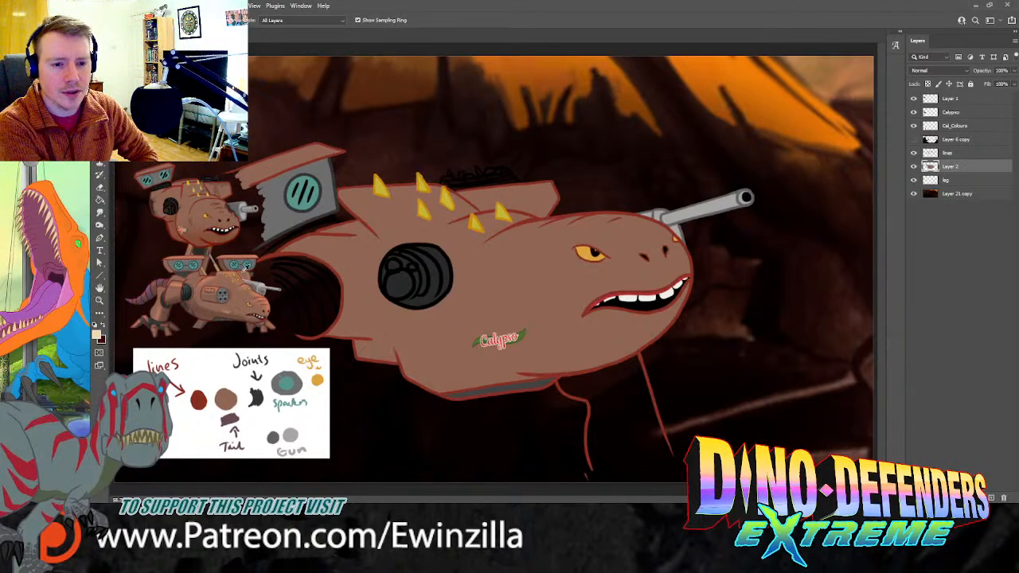
pyautogui.click(406, 282)
pyautogui.press('b')
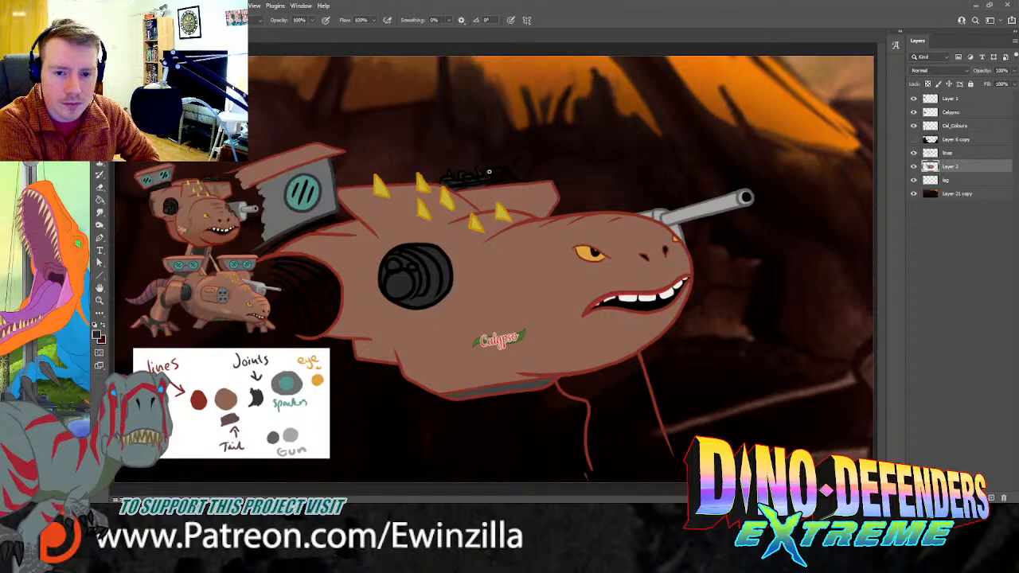
pyautogui.moveTo(489, 171)
pyautogui.mouseDown()
pyautogui.moveTo(515, 179)
pyautogui.moveTo(506, 169)
pyautogui.moveTo(460, 189)
pyautogui.mouseUp()
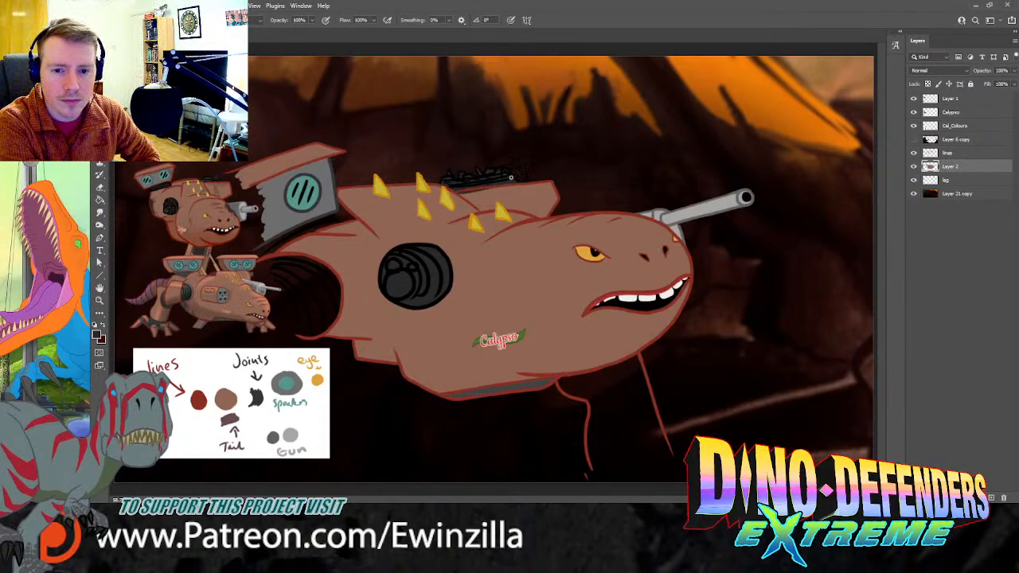
pyautogui.click(100, 211)
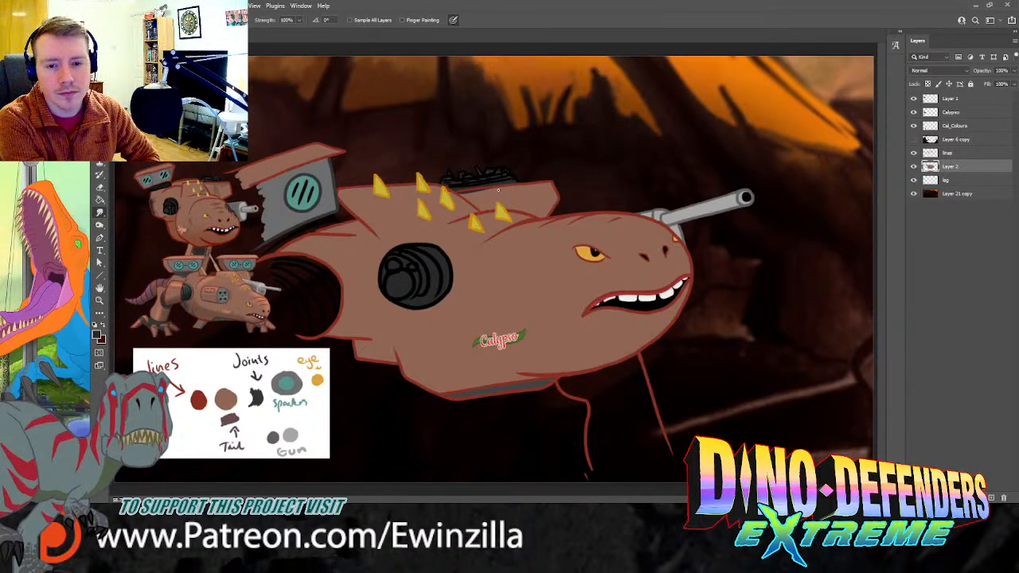
pyautogui.moveTo(498, 190); pyautogui.dragTo(483, 189)
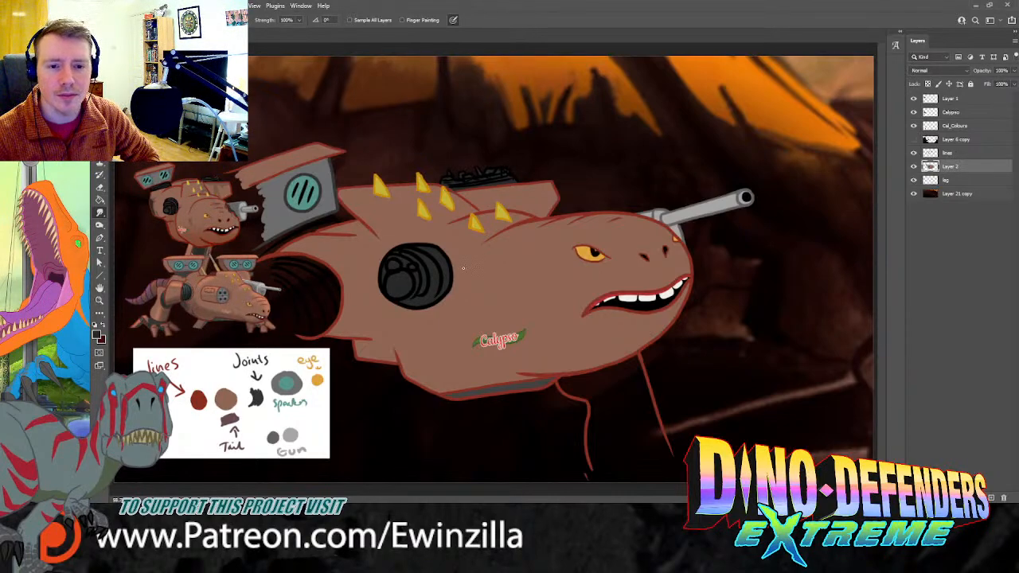
# Step: Show the Layer 6 copy foreground over the artwork and toggle Layer 2 off and on to check its colours
pyautogui.click(914, 140)
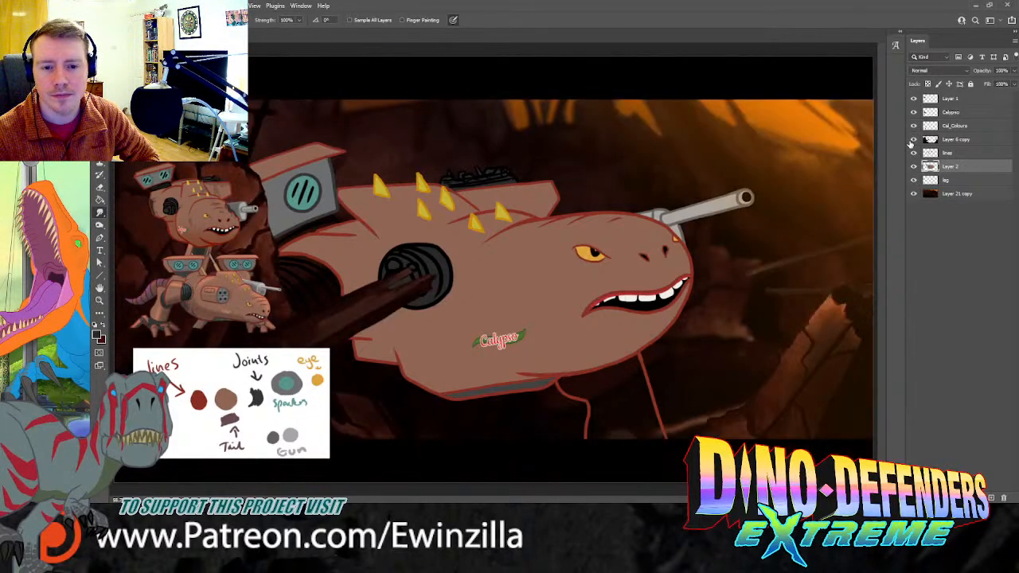
pyautogui.click(957, 182)
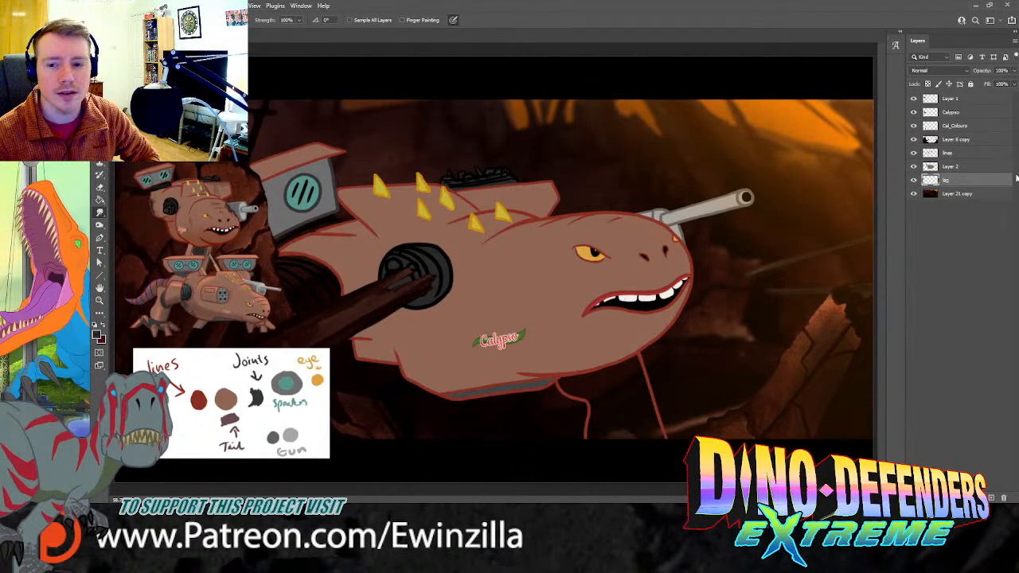
pyautogui.click(963, 167)
pyautogui.press('i')
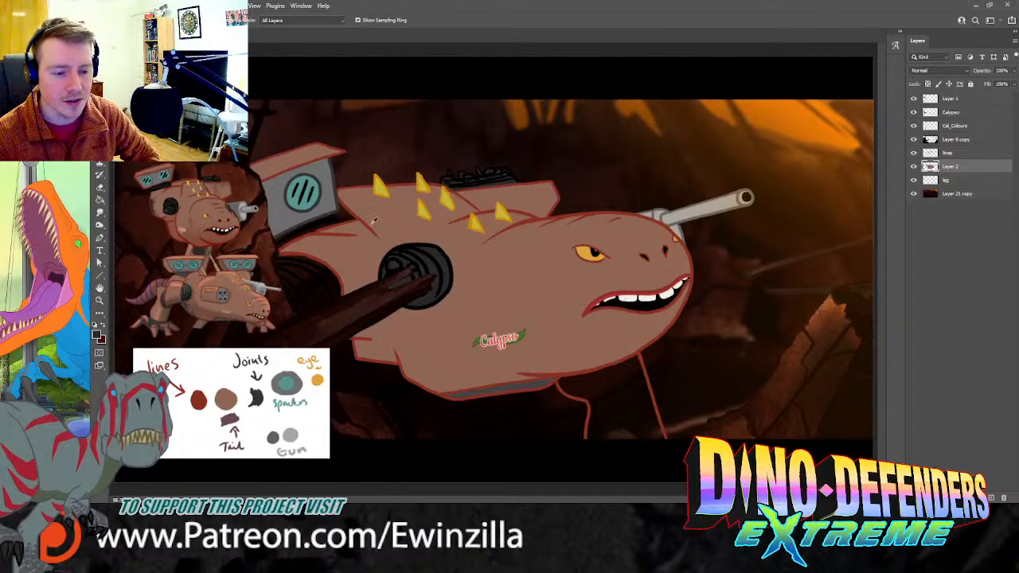
pyautogui.press('b')
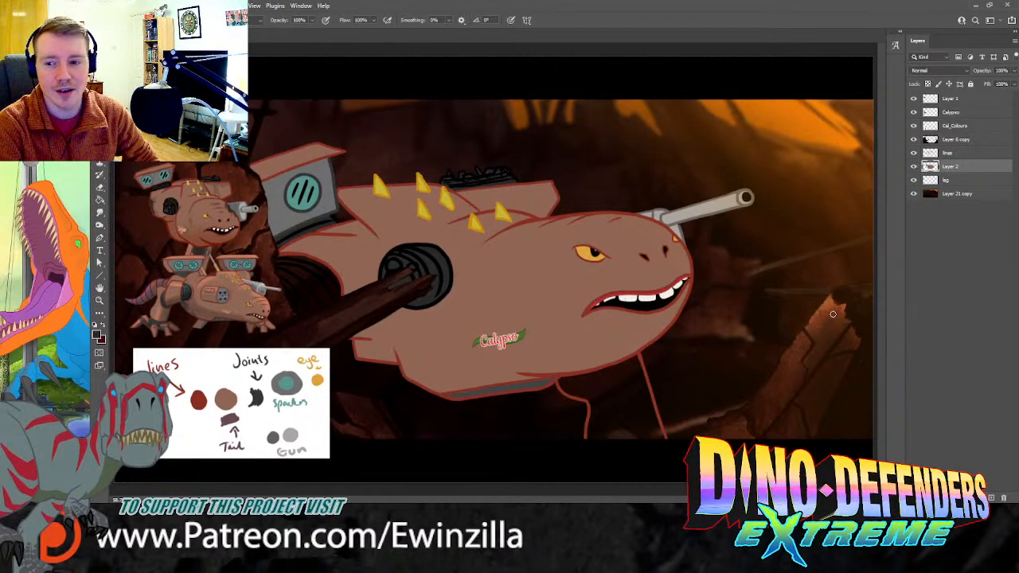
pyautogui.click(914, 166)
pyautogui.click(914, 166)
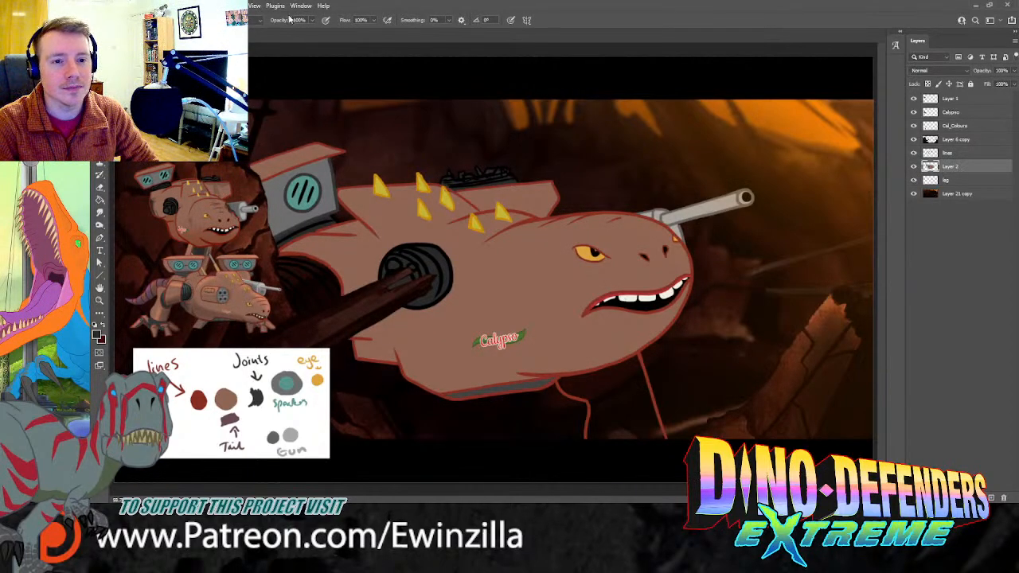
# Step: Add a new layer and place it directly beneath the leg layer
pyautogui.click(315, 14)
pyautogui.click(591, 207)
pyautogui.moveTo(955, 170); pyautogui.dragTo(953, 195)
# Step: Sample brown from the creature's body and brush it inside the front leg's outline on the new layer beneath the leg lines
pyautogui.press('i')
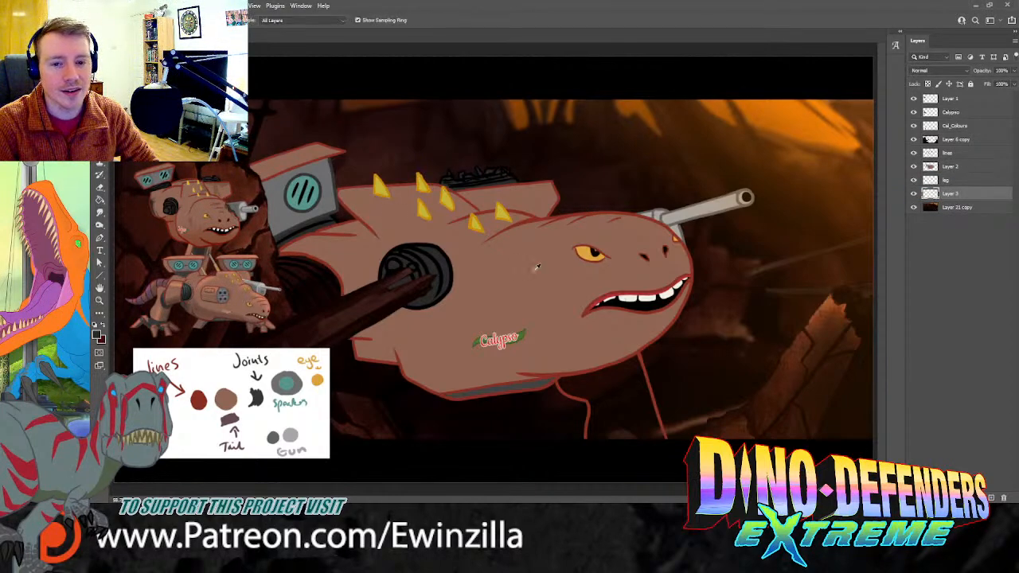
pyautogui.click(542, 271)
pyautogui.press('b')
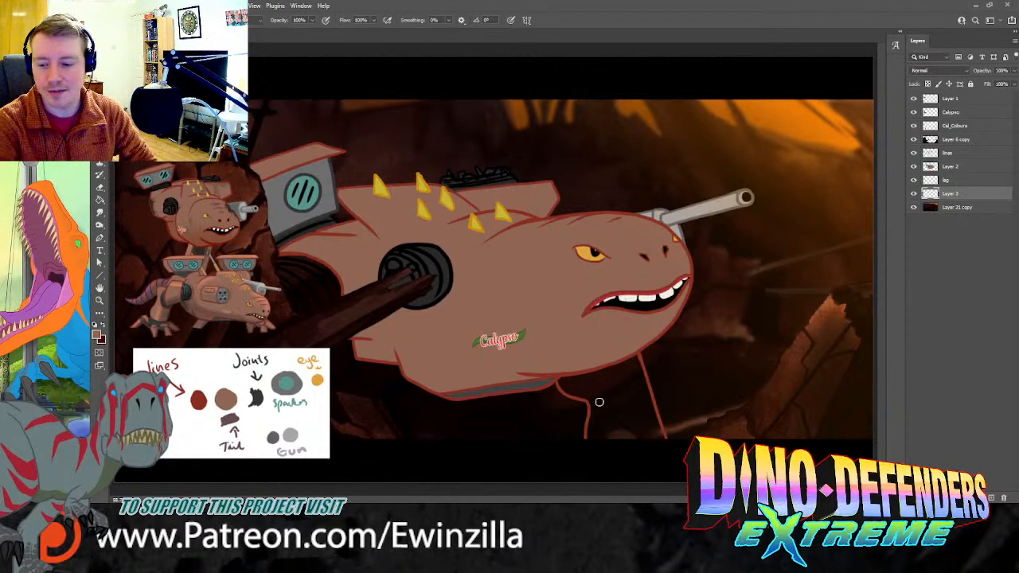
pyautogui.moveTo(562, 371)
pyautogui.mouseDown()
pyautogui.moveTo(589, 395)
pyautogui.moveTo(566, 387)
pyautogui.moveTo(590, 399)
pyautogui.moveTo(591, 442)
pyautogui.moveTo(594, 395)
pyautogui.moveTo(576, 357)
pyautogui.moveTo(601, 415)
pyautogui.moveTo(597, 376)
pyautogui.moveTo(590, 400)
pyautogui.moveTo(621, 446)
pyautogui.moveTo(663, 448)
pyautogui.mouseUp()
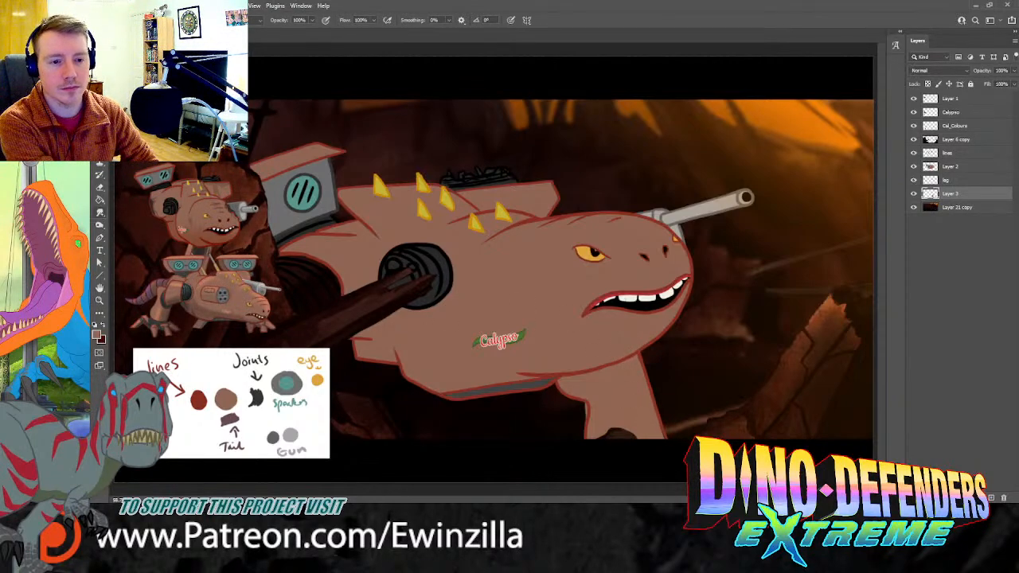
pyautogui.click(100, 212)
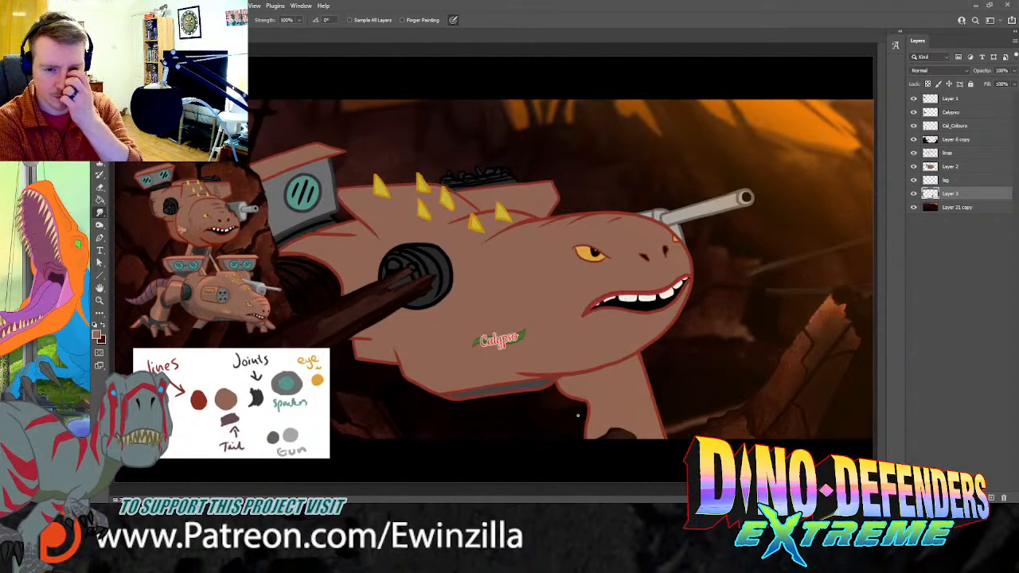
pyautogui.press('i')
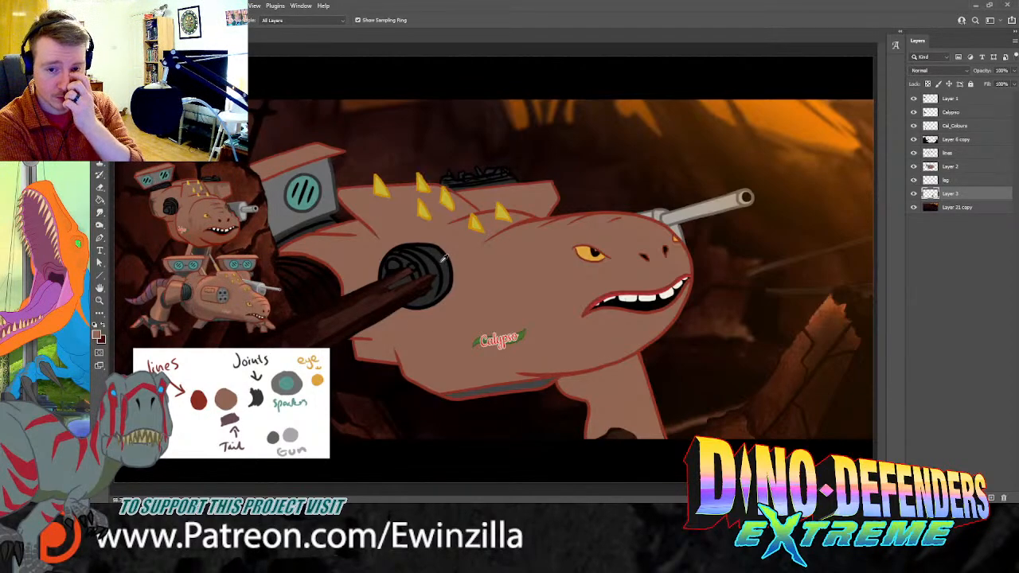
# Step: Sample dark grey from the round side joint, brush it into the striped rear joint, and set the toning tool's exposure to 11%
pyautogui.click(443, 252)
pyautogui.click(239, 261)
pyautogui.press('b')
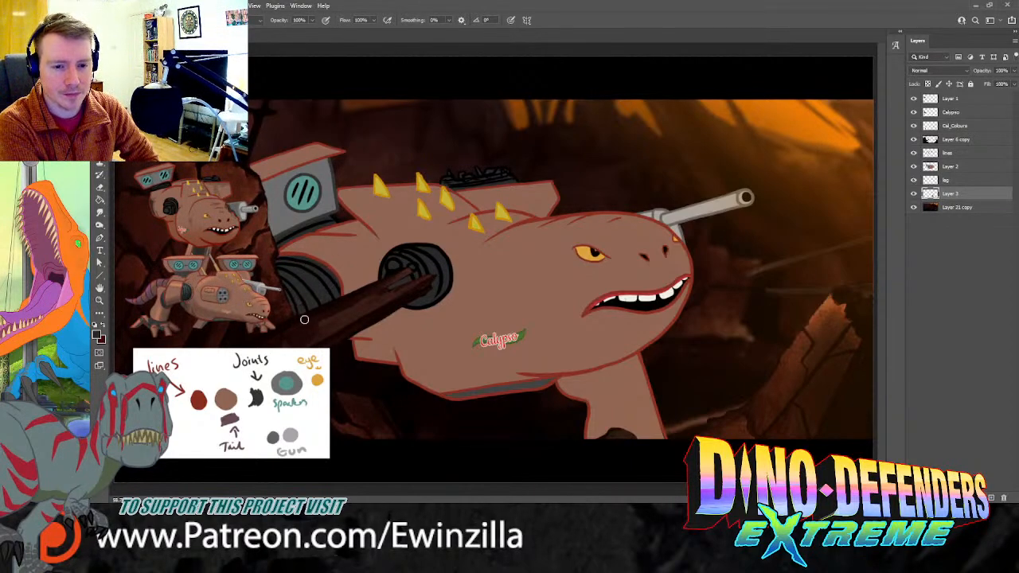
pyautogui.click(100, 225)
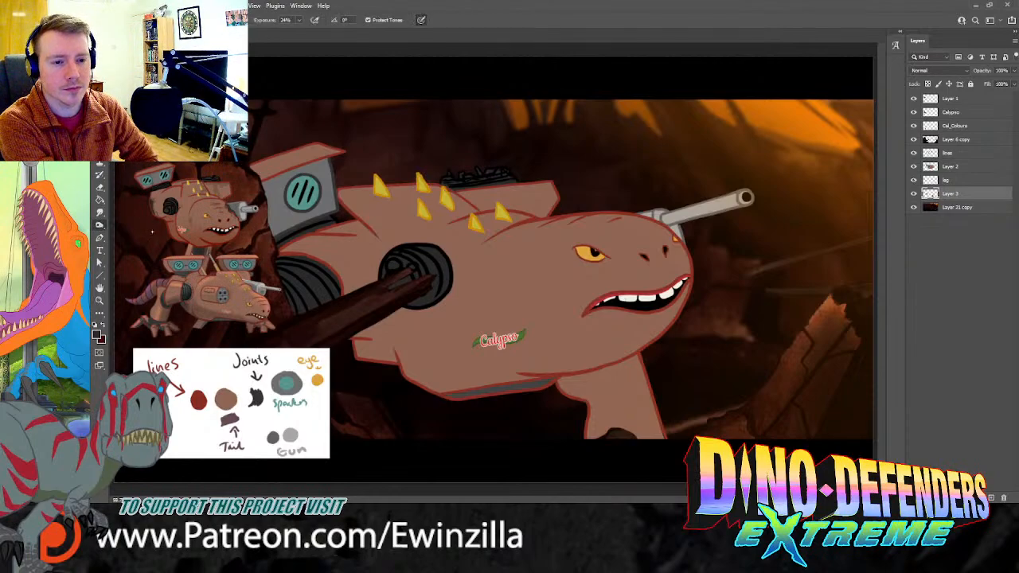
pyautogui.press('1')
pyautogui.press('1')
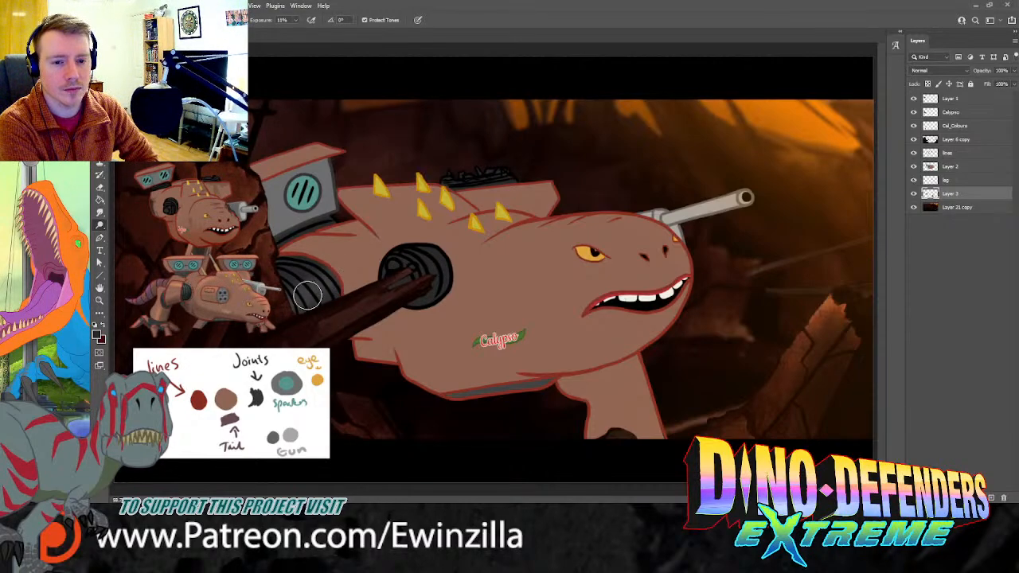
# Step: Merge the leg's colour layer with the leg layer, and merge Layer 2 with the lines layer
pyautogui.keyDown('ctrl'); pyautogui.click(950, 183); pyautogui.keyUp('ctrl')
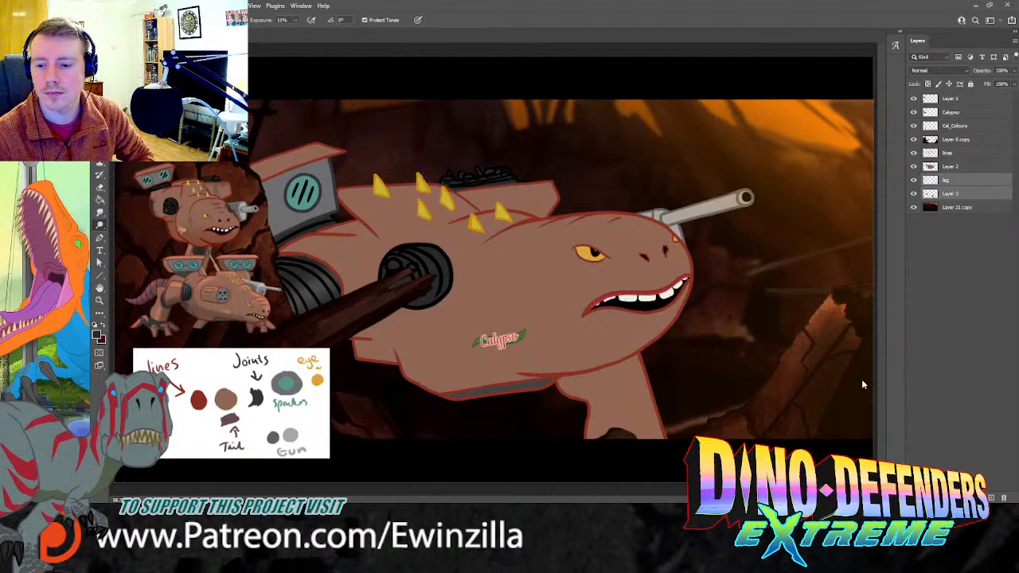
pyautogui.hotkey('ctrl', 'e')
pyautogui.click(952, 168)
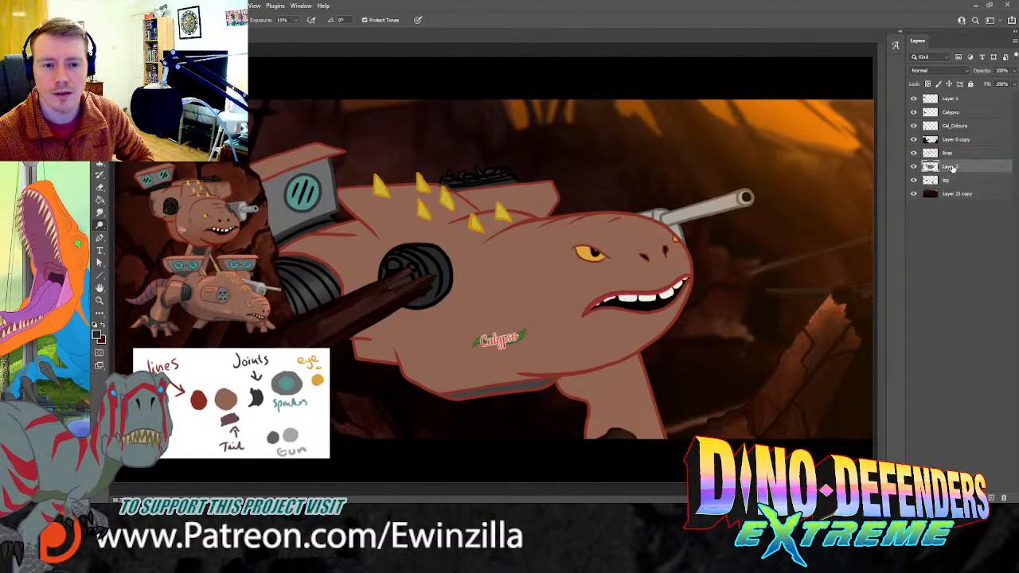
pyautogui.keyDown('ctrl'); pyautogui.click(949, 155); pyautogui.keyUp('ctrl')
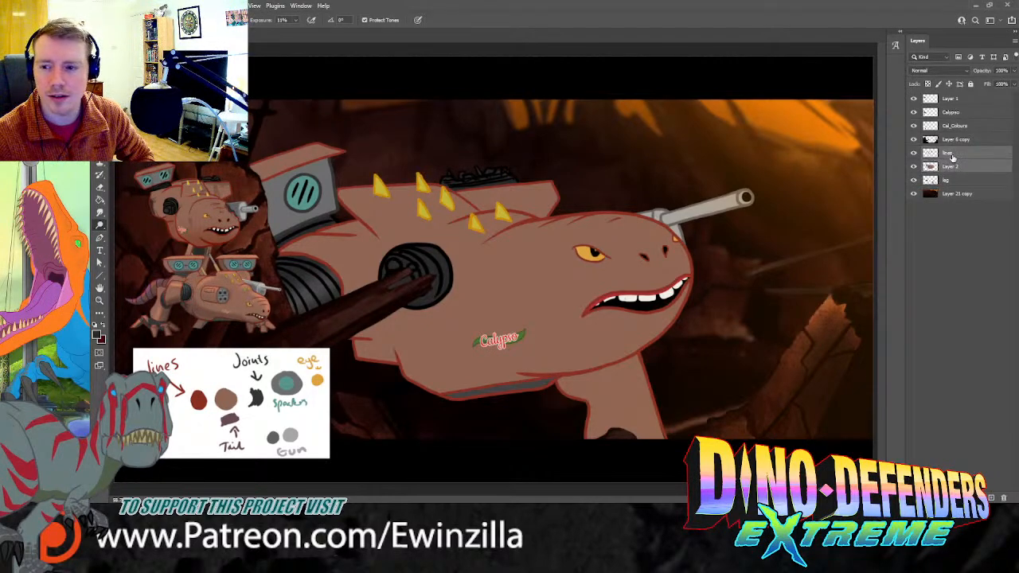
pyautogui.hotkey('ctrl', 'e')
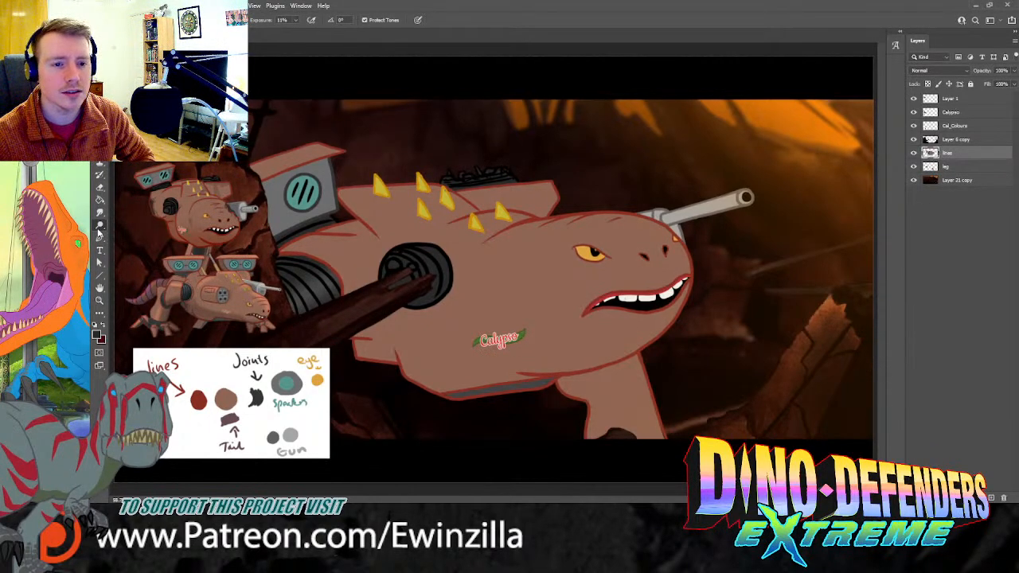
# Step: Sample white from the creature's teeth and draw a 7 px straight highlight along the upper edge of the gun barrel
pyautogui.click(100, 277)
pyautogui.press('i')
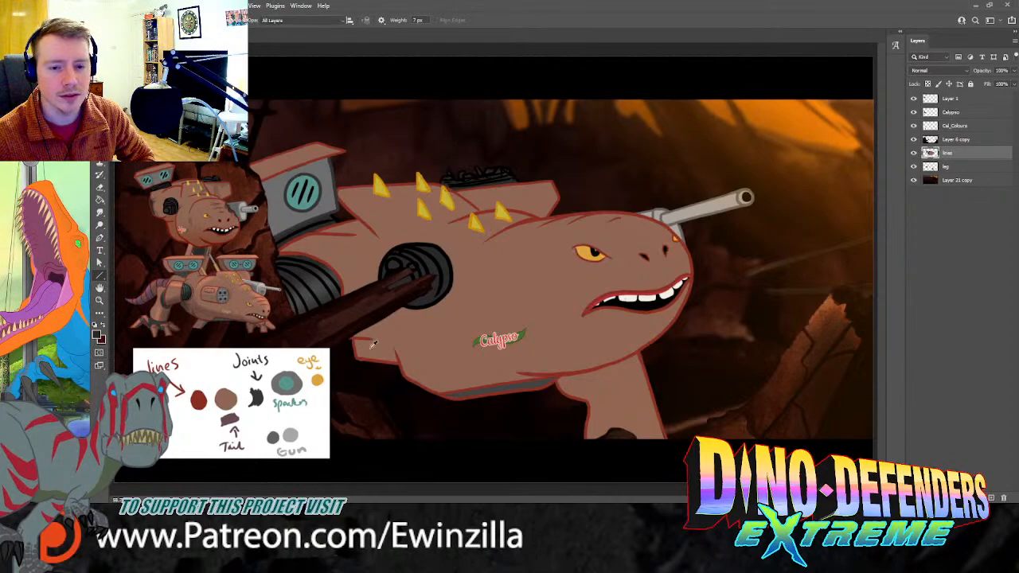
pyautogui.click(683, 298)
pyautogui.press('u')
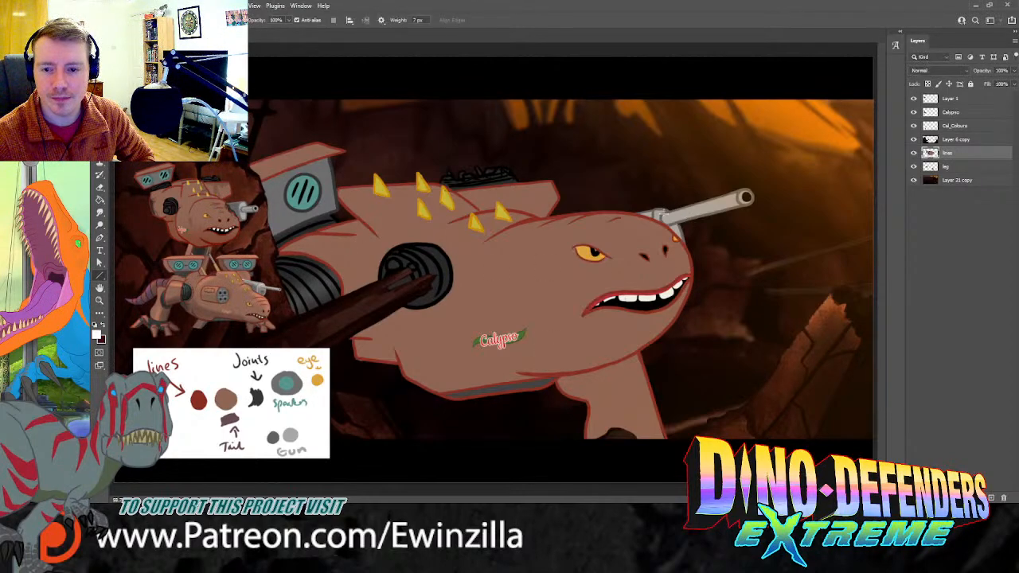
pyautogui.moveTo(747, 188); pyautogui.dragTo(660, 214)
pyautogui.hotkey('ctrl', 'z')
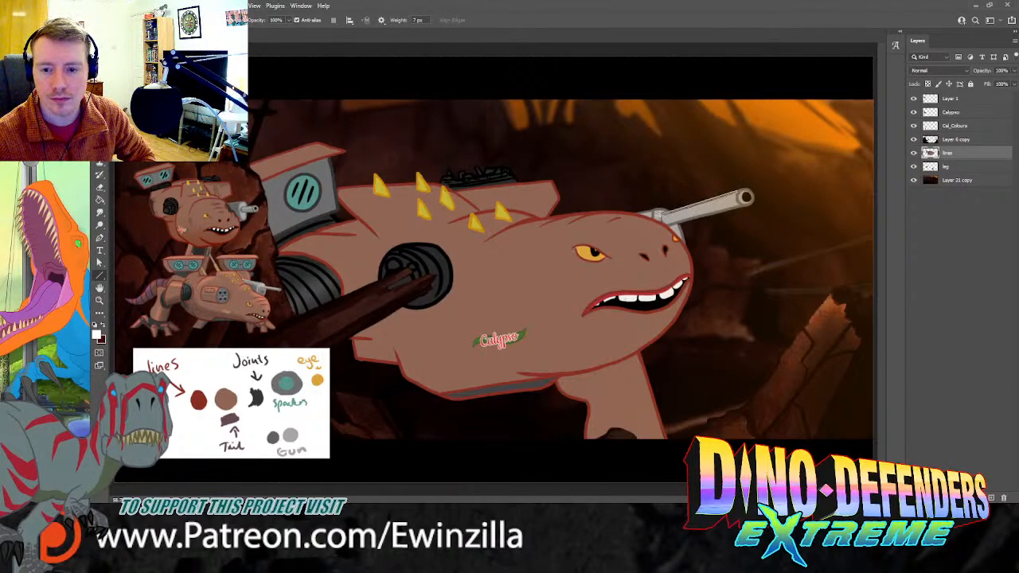
pyautogui.hotkey('ctrl', 'z')
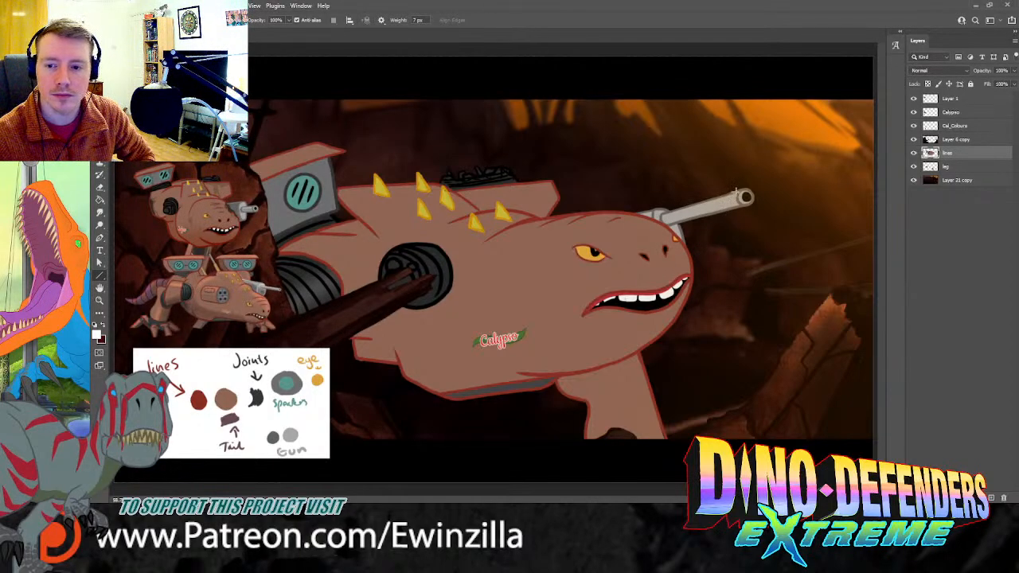
pyautogui.moveTo(737, 192); pyautogui.dragTo(665, 215)
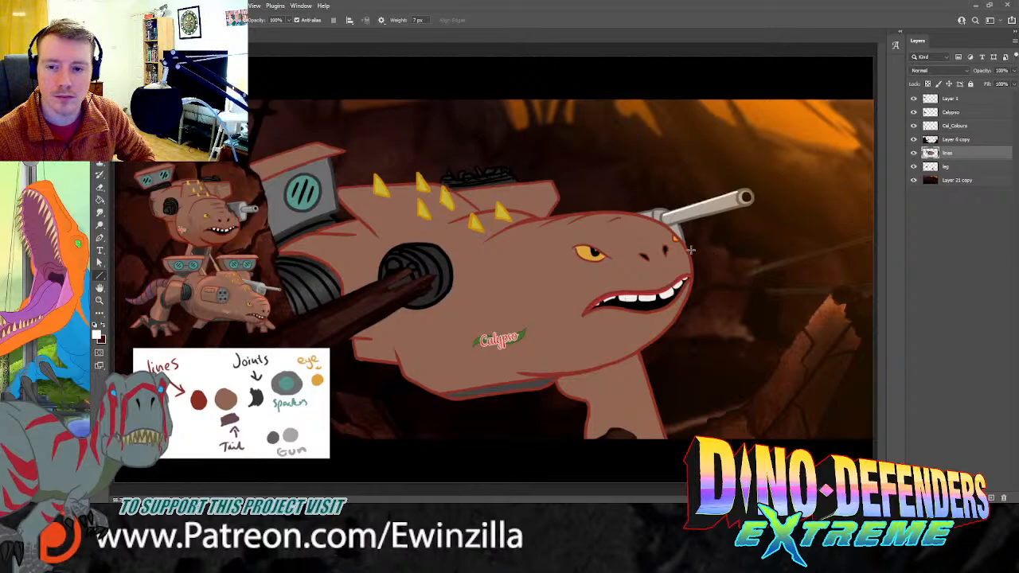
# Step: Smudge the barrel highlight and add a short white highlight line to the gun's rear section behind the collar
pyautogui.press('z')
pyautogui.click(791, 191)
pyautogui.click(791, 191)
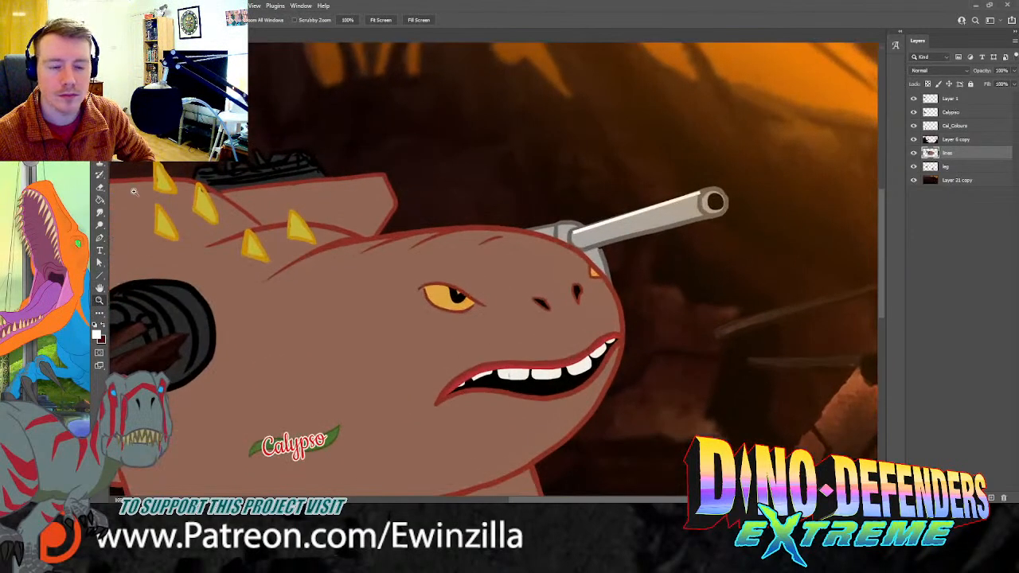
pyautogui.click(99, 213)
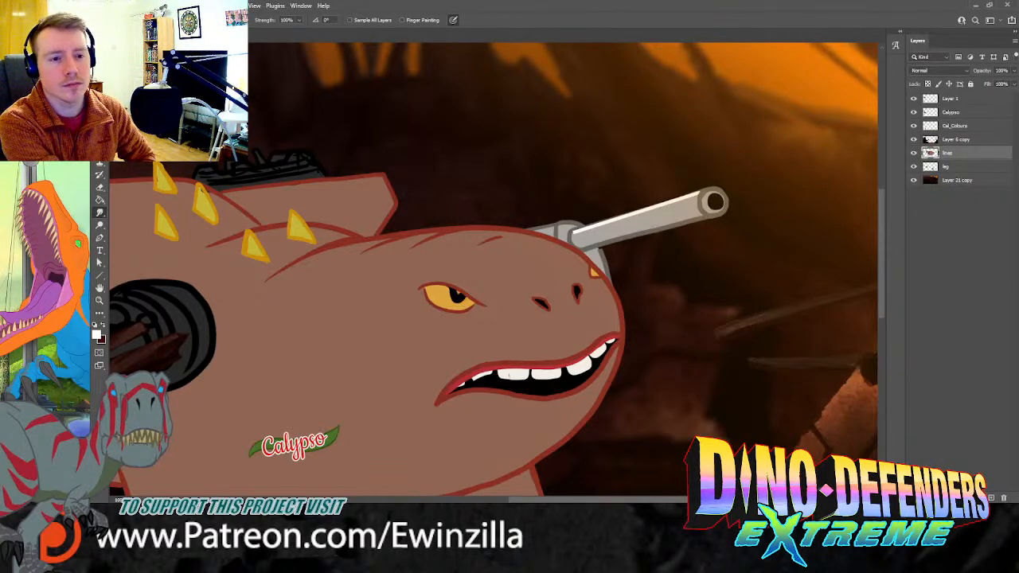
pyautogui.press('u')
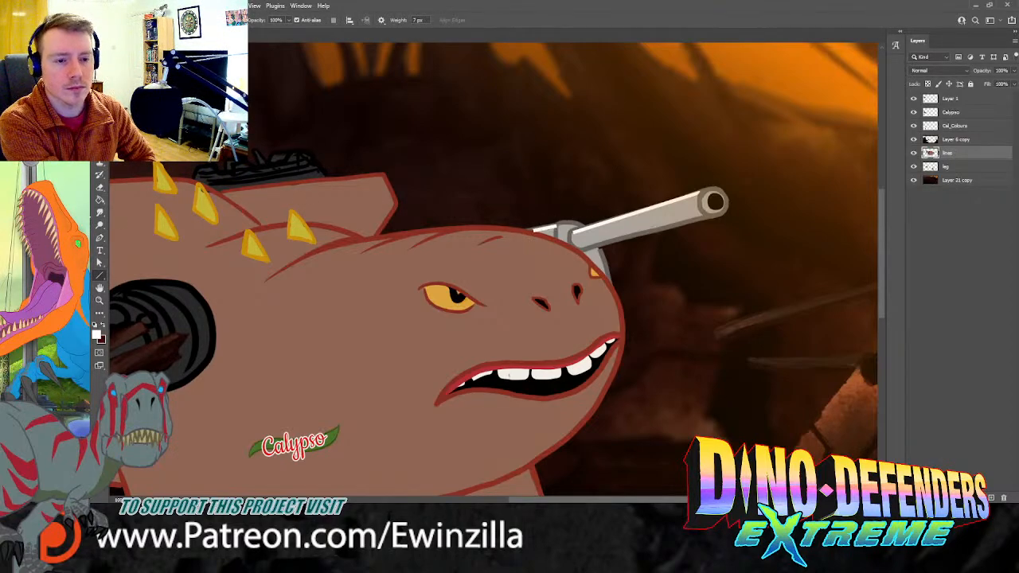
pyautogui.press('r')
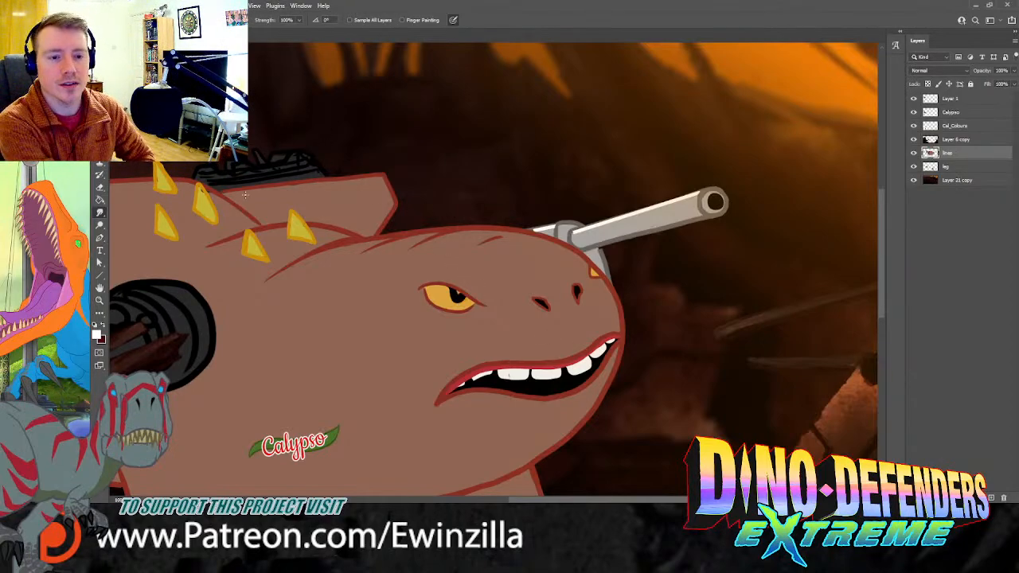
# Step: Smudge the dark red outline into a jagged edge across the top of the head beneath the gun
pyautogui.moveTo(583, 499)
pyautogui.mouseDown()
pyautogui.moveTo(442, 499)
pyautogui.moveTo(575, 499)
pyautogui.mouseUp()
pyautogui.moveTo(533, 228); pyautogui.dragTo(636, 277)
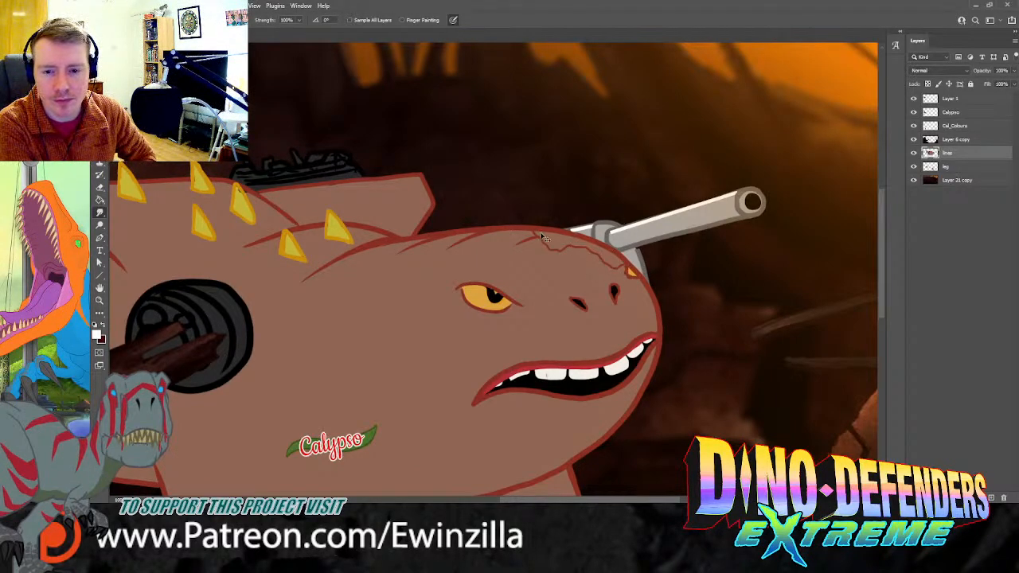
pyautogui.hotkey('ctrl', 'z')
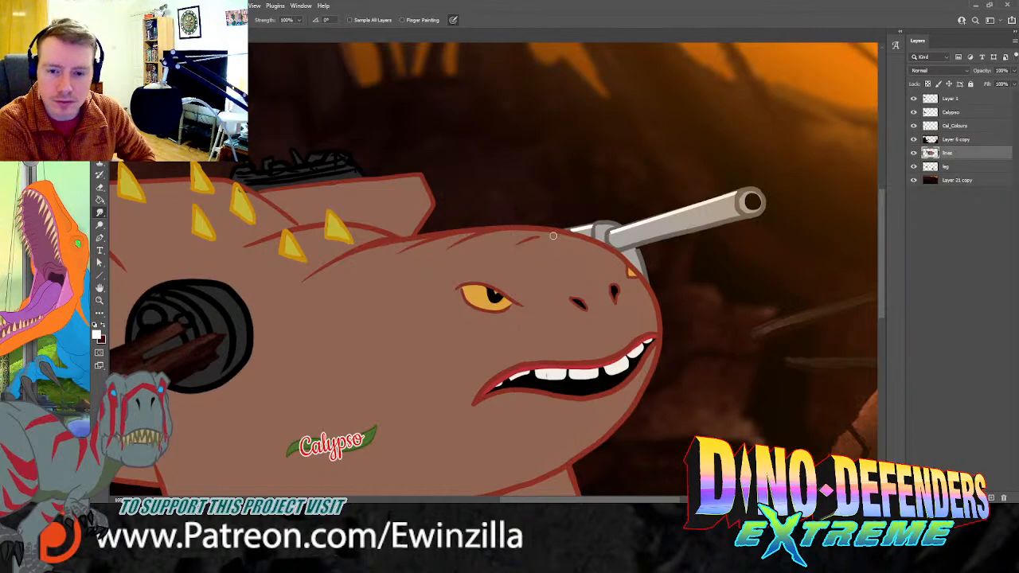
pyautogui.moveTo(545, 230); pyautogui.dragTo(644, 278)
# Step: Smudge the gun's grey collar, rear section and white highlight down to the jagged head edge, covering the brown between them
pyautogui.moveTo(563, 500)
pyautogui.mouseDown()
pyautogui.moveTo(452, 501)
pyautogui.moveTo(602, 501)
pyautogui.mouseUp()
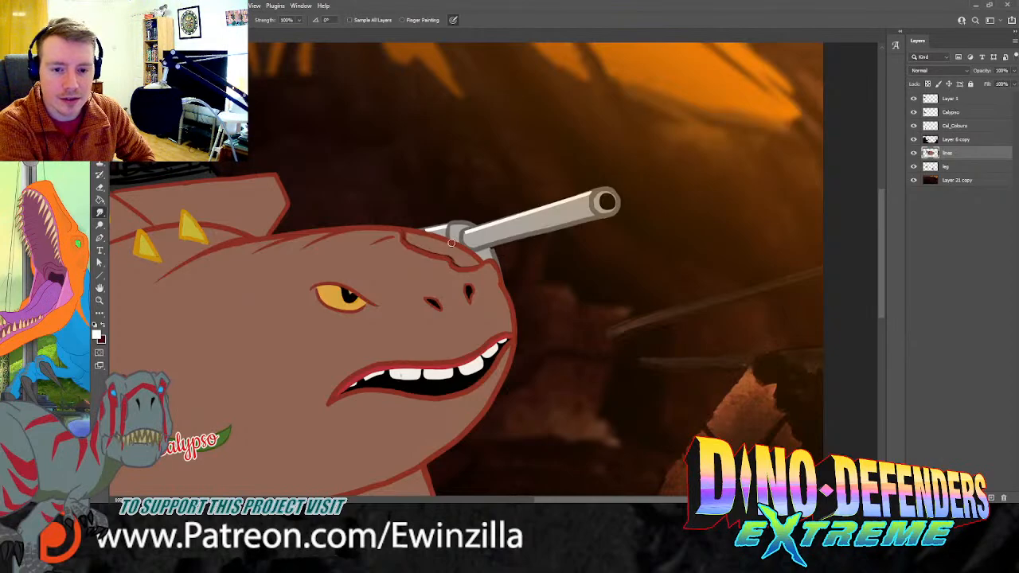
pyautogui.moveTo(452, 239); pyautogui.dragTo(463, 258)
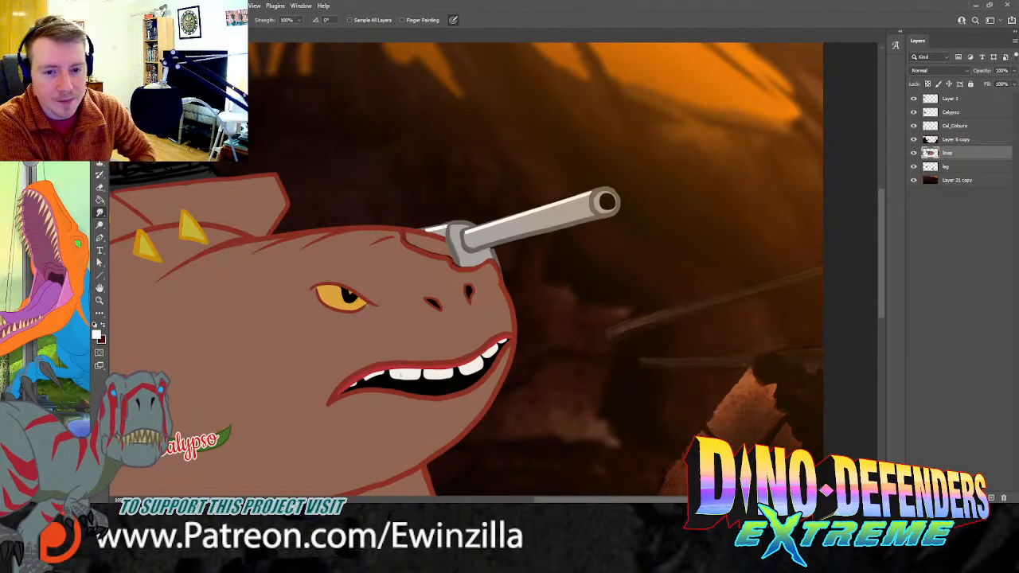
pyautogui.moveTo(432, 230); pyautogui.dragTo(407, 234)
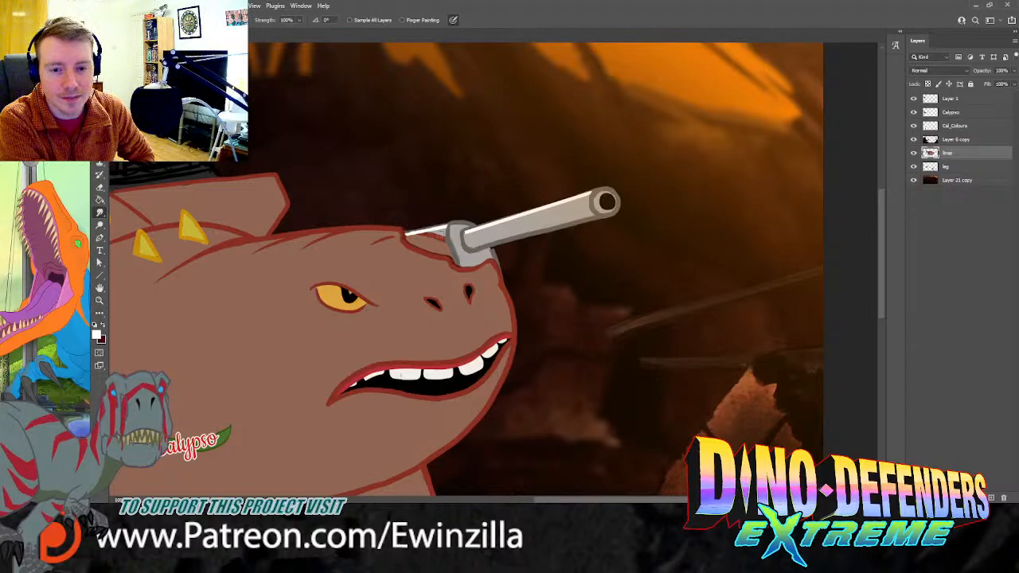
pyautogui.moveTo(443, 233)
pyautogui.mouseDown()
pyautogui.moveTo(408, 237)
pyautogui.moveTo(449, 254)
pyautogui.moveTo(429, 247)
pyautogui.mouseUp()
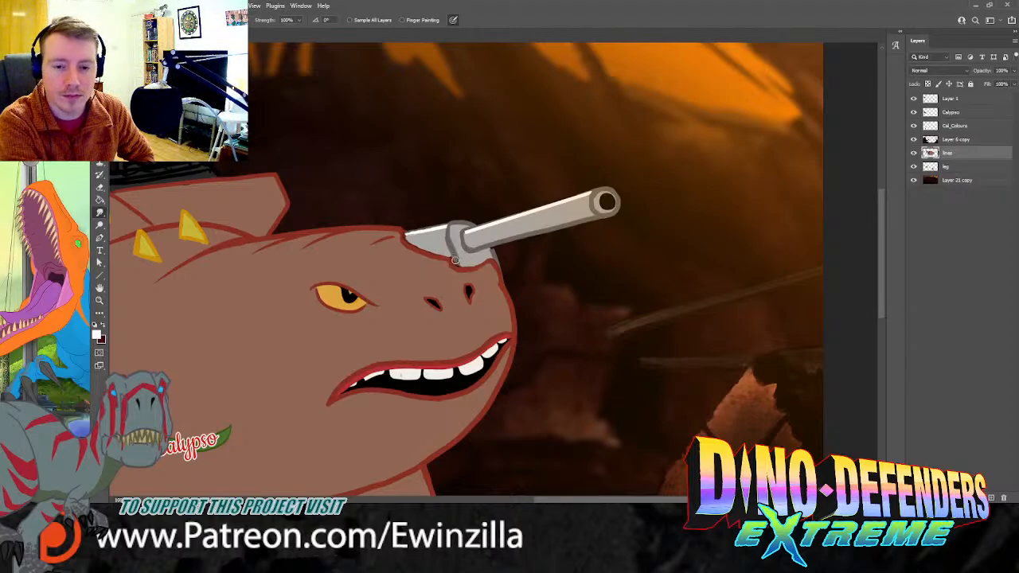
pyautogui.moveTo(452, 254)
pyautogui.mouseDown()
pyautogui.moveTo(456, 263)
pyautogui.moveTo(451, 224)
pyautogui.moveTo(456, 261)
pyautogui.moveTo(457, 248)
pyautogui.mouseUp()
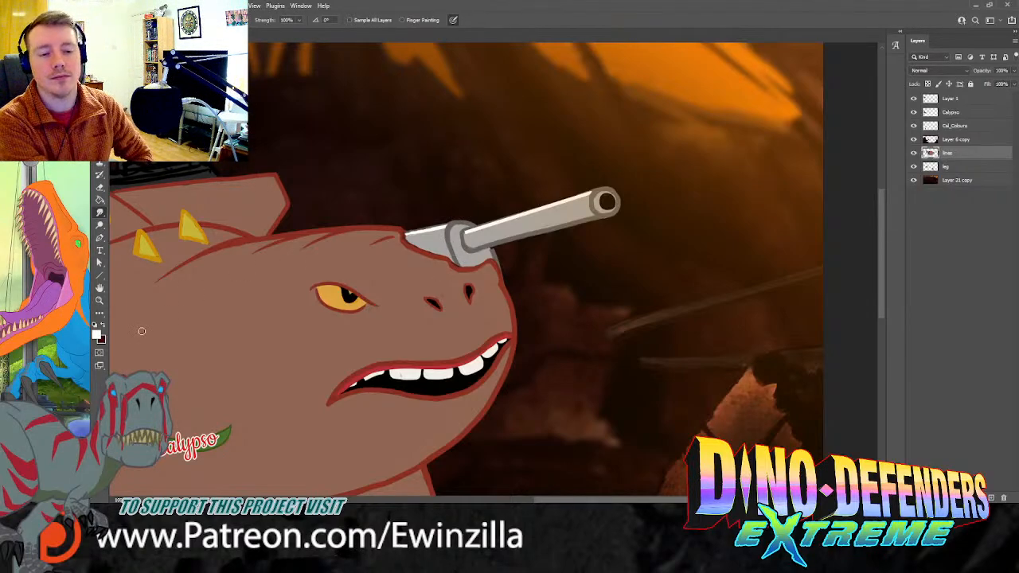
# Step: Paint a rough dark grey charred patch along the torn skin edge at the base of the head-mounted gun
pyautogui.press('i')
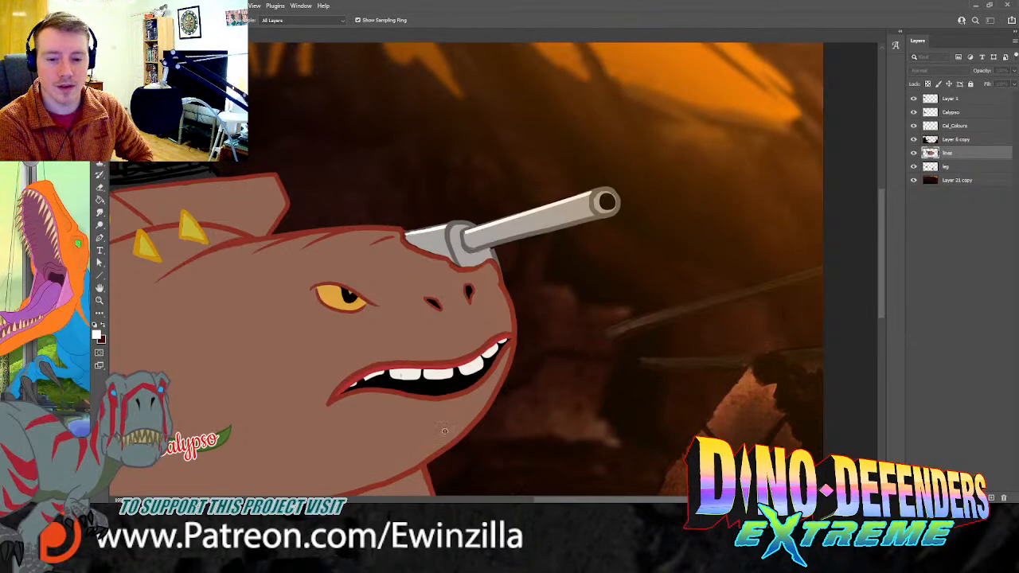
pyautogui.click(456, 408)
pyautogui.click(684, 311)
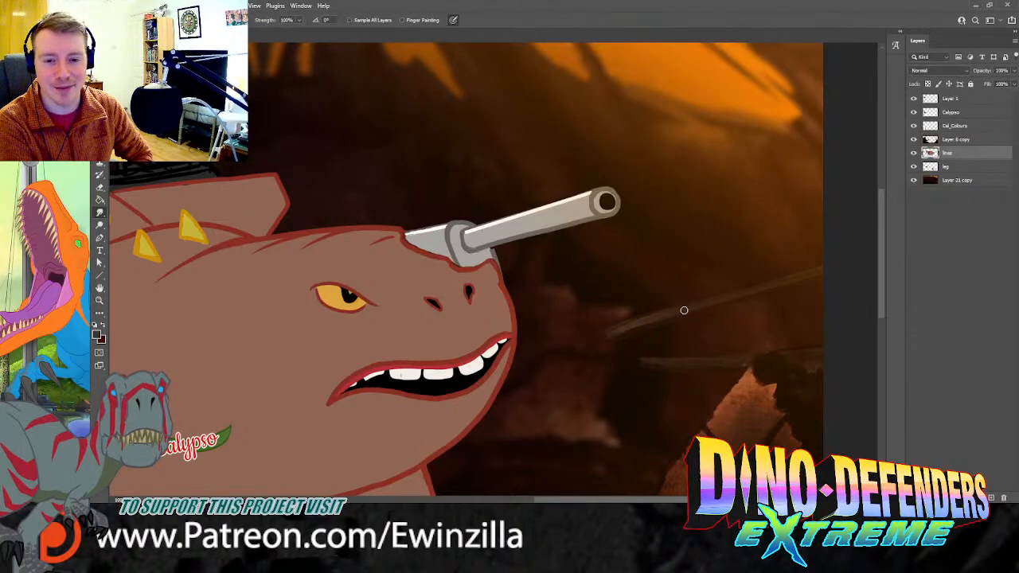
pyautogui.moveTo(406, 241); pyautogui.dragTo(460, 253)
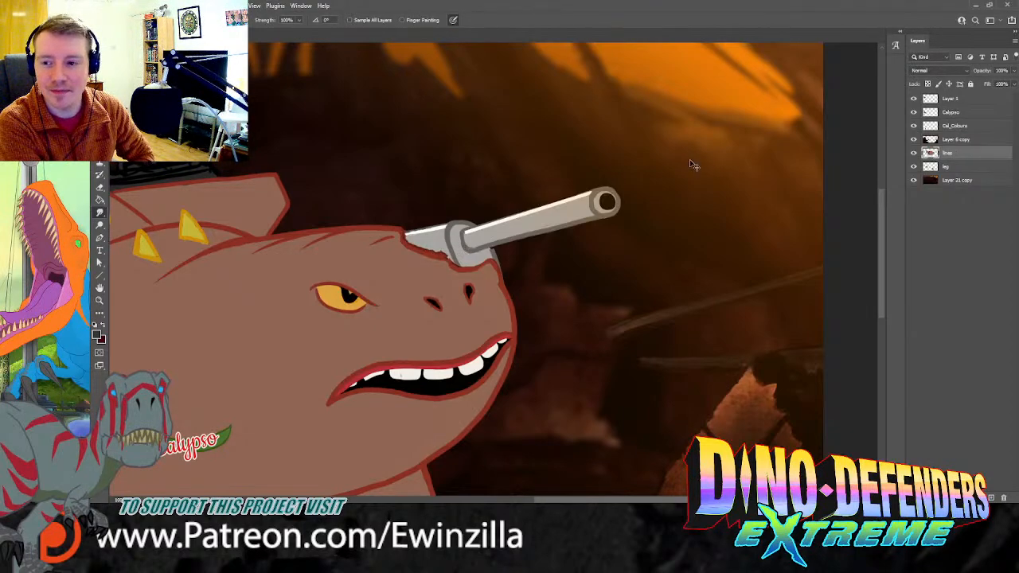
pyautogui.press('b')
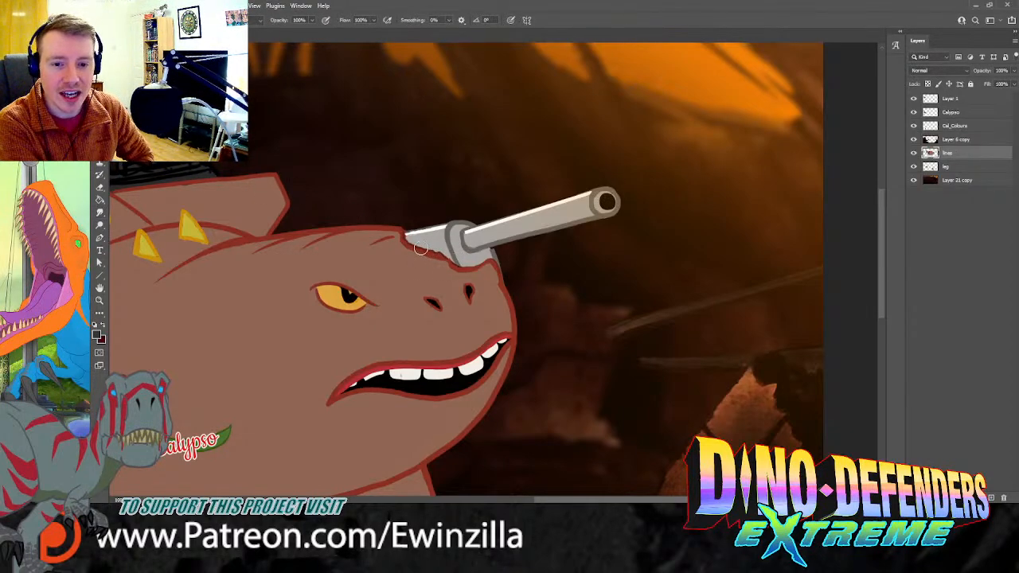
pyautogui.moveTo(408, 244); pyautogui.dragTo(426, 246)
pyautogui.moveTo(412, 245)
pyautogui.mouseDown()
pyautogui.moveTo(482, 260)
pyautogui.moveTo(467, 263)
pyautogui.mouseUp()
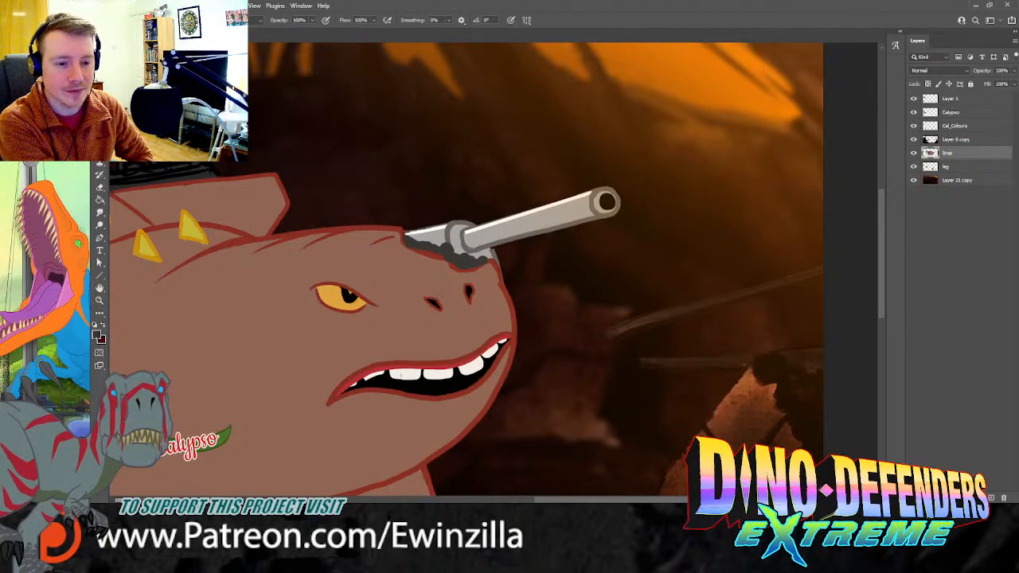
# Step: Outline the dark grey patch at the gun's base with a thin, jagged black line
pyautogui.press('i')
pyautogui.click(643, 301)
pyautogui.press('b')
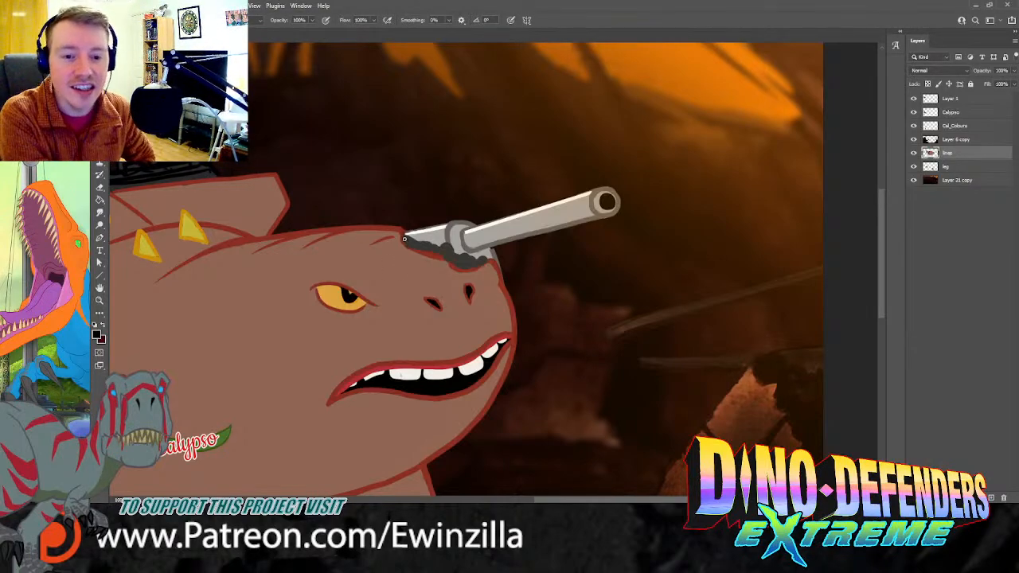
pyautogui.moveTo(404, 239)
pyautogui.mouseDown()
pyautogui.moveTo(456, 265)
pyautogui.moveTo(476, 270)
pyautogui.moveTo(487, 257)
pyautogui.moveTo(410, 236)
pyautogui.moveTo(429, 242)
pyautogui.mouseUp()
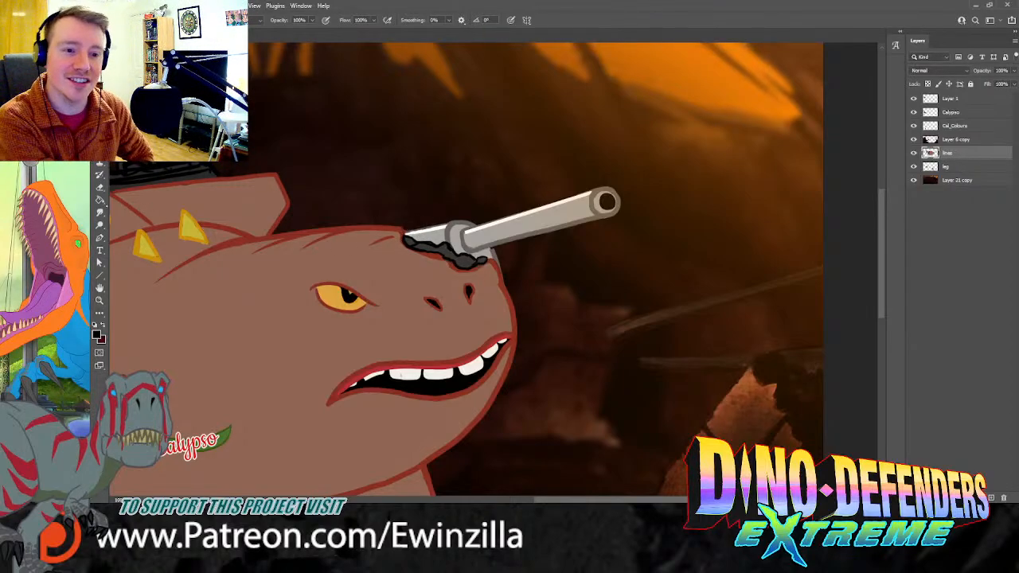
# Step: Scale the creature's eye down to 86.29%, tilt it slightly, and smudge skin colour over the gap left around it
pyautogui.click(100, 212)
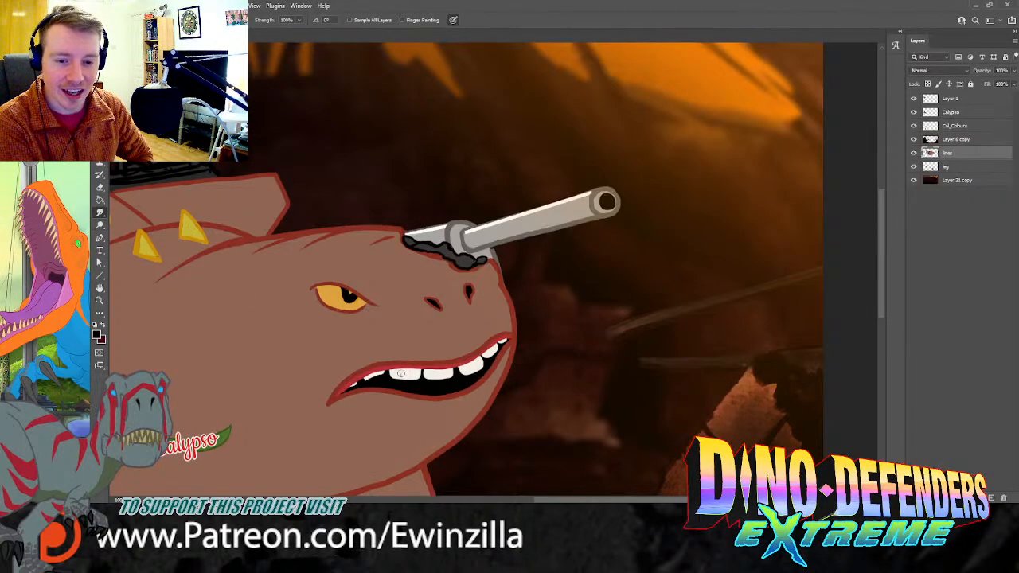
pyautogui.moveTo(581, 500); pyautogui.dragTo(549, 500)
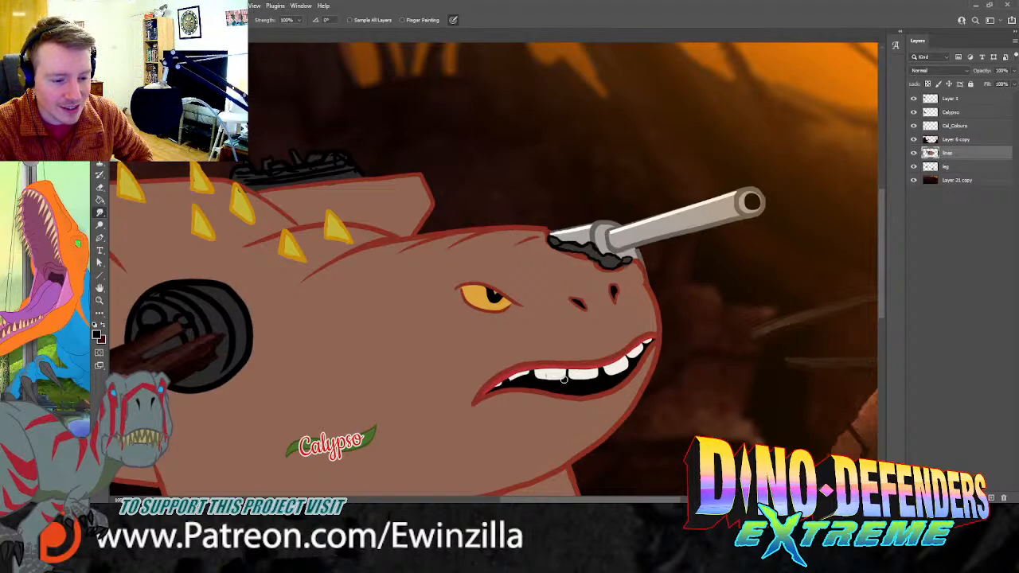
pyautogui.press('l')
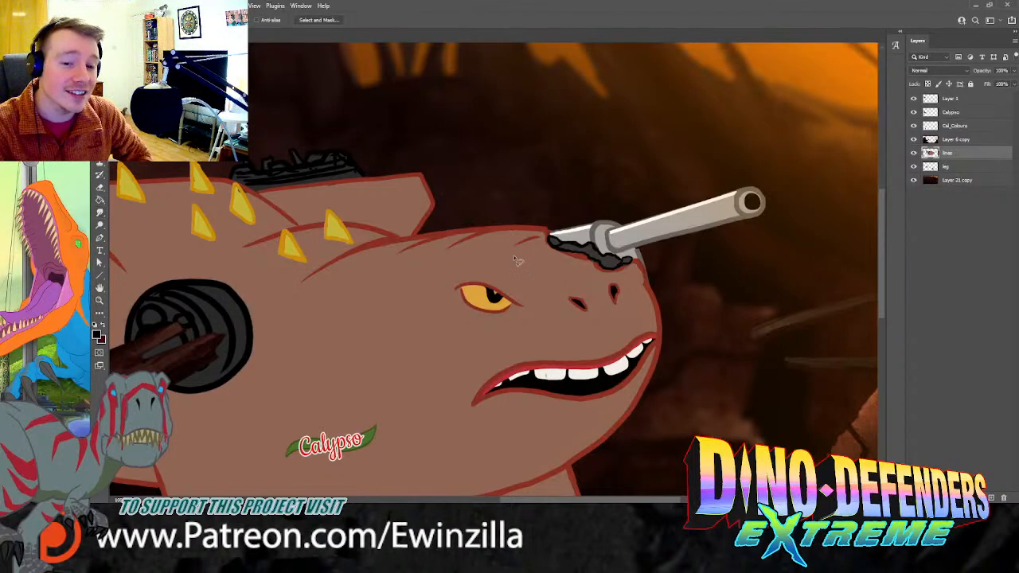
pyautogui.moveTo(495, 277)
pyautogui.mouseDown()
pyautogui.moveTo(440, 305)
pyautogui.moveTo(511, 323)
pyautogui.moveTo(537, 301)
pyautogui.moveTo(493, 276)
pyautogui.moveTo(532, 276)
pyautogui.moveTo(523, 280)
pyautogui.moveTo(537, 270)
pyautogui.moveTo(525, 304)
pyautogui.mouseUp()
pyautogui.press('v')
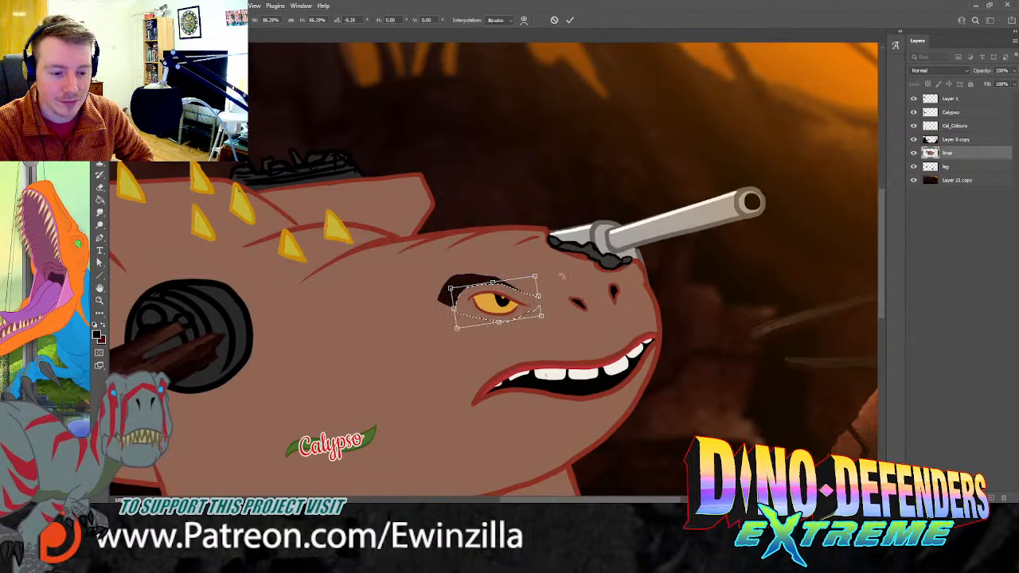
pyautogui.moveTo(561, 276); pyautogui.dragTo(558, 267)
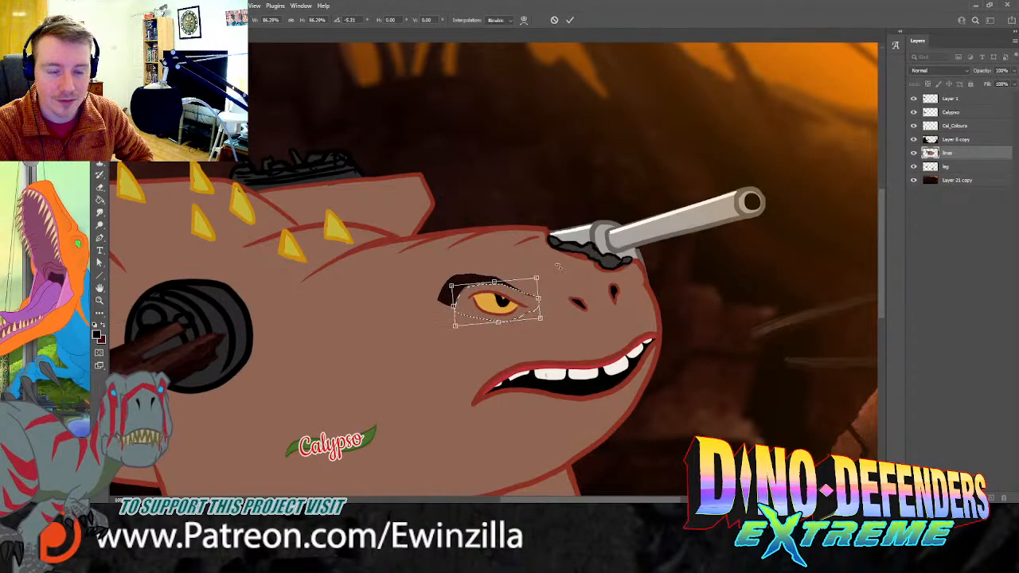
pyautogui.press('Return')
pyautogui.hotkey('ctrl', 'd')
pyautogui.click(102, 212)
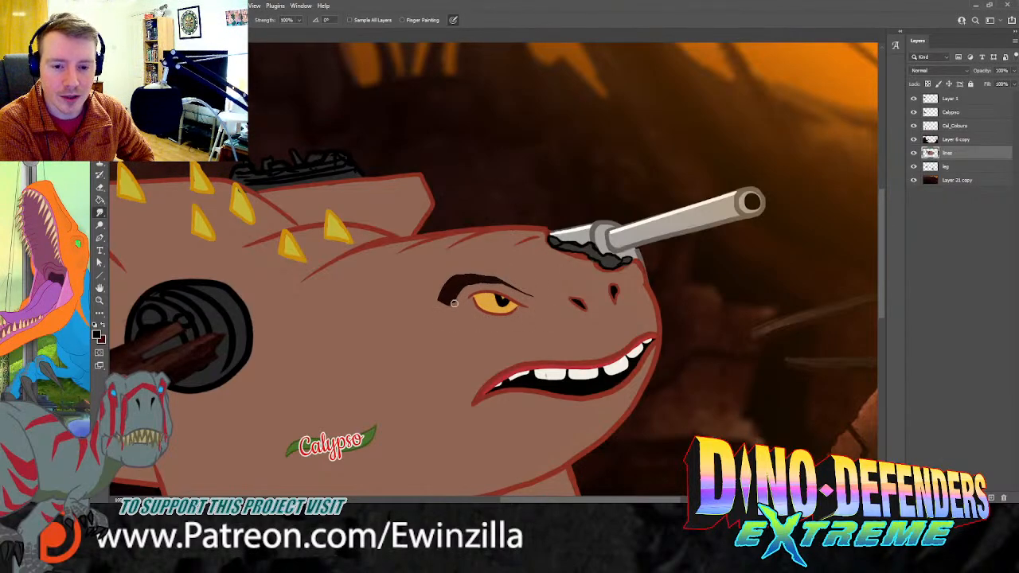
pyautogui.moveTo(454, 304)
pyautogui.mouseDown()
pyautogui.moveTo(459, 269)
pyautogui.moveTo(461, 285)
pyautogui.moveTo(491, 280)
pyautogui.moveTo(555, 296)
pyautogui.mouseUp()
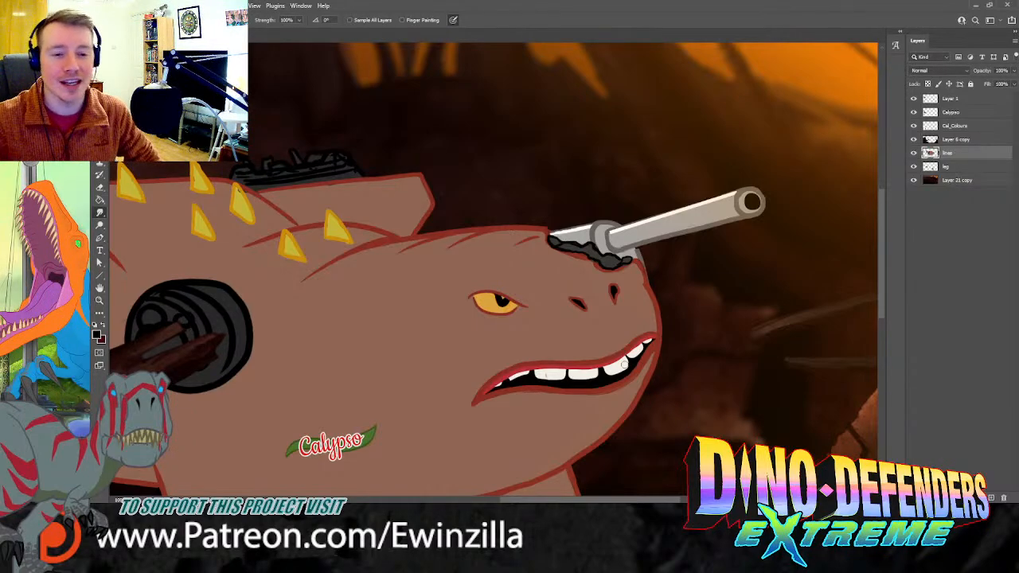
# Step: Scribble a red blast coming out of the gun barrel with "Happy 75th birthday" handwritten inside it
pyautogui.moveTo(582, 500); pyautogui.dragTo(641, 500)
pyautogui.click(99, 174)
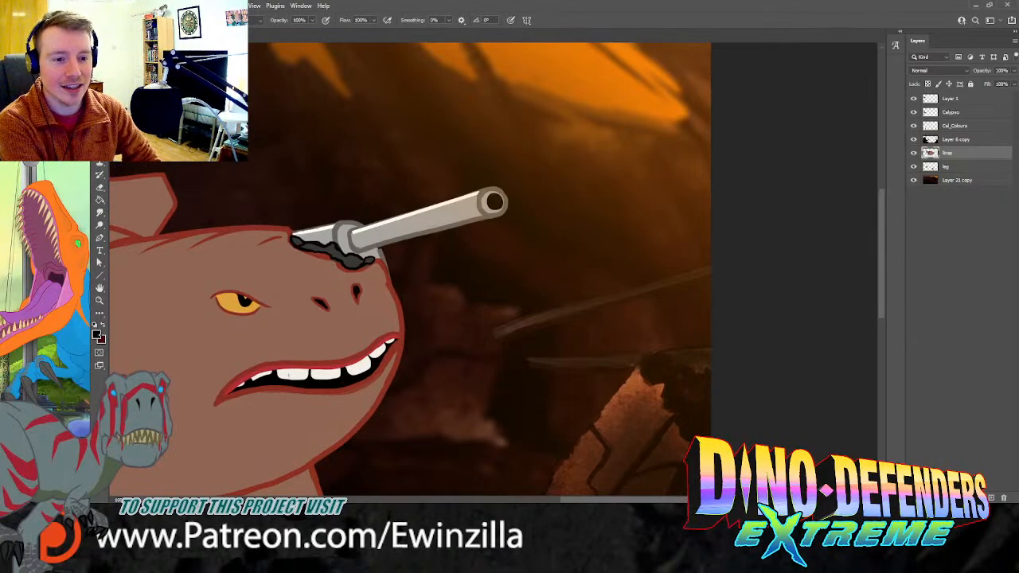
pyautogui.press('x')
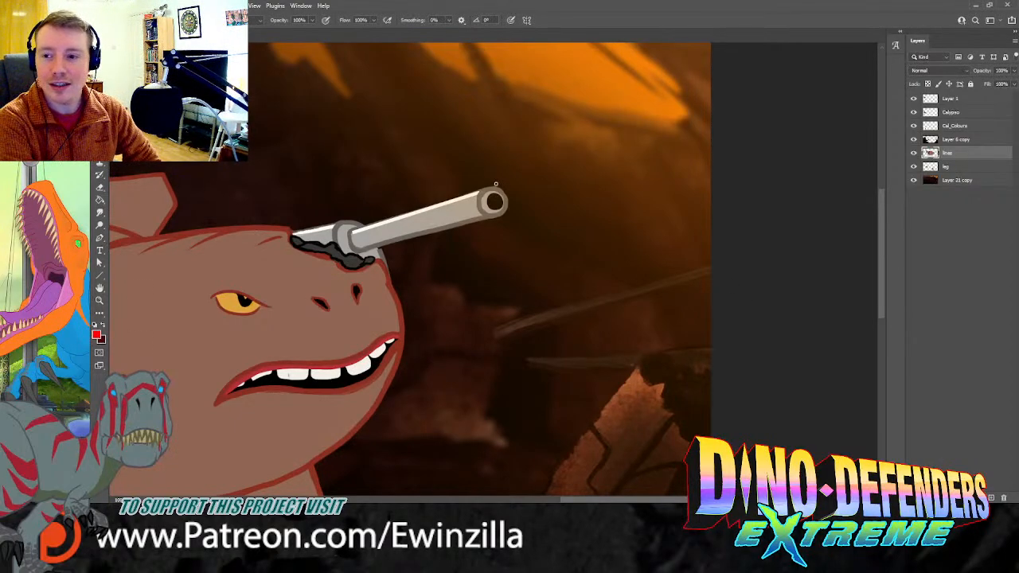
pyautogui.moveTo(490, 196)
pyautogui.mouseDown()
pyautogui.moveTo(684, 55)
pyautogui.moveTo(522, 217)
pyautogui.moveTo(709, 256)
pyautogui.mouseUp()
pyautogui.moveTo(512, 181)
pyautogui.mouseDown()
pyautogui.moveTo(525, 210)
pyautogui.moveTo(579, 160)
pyautogui.moveTo(590, 205)
pyautogui.mouseUp()
pyautogui.moveTo(602, 153); pyautogui.dragTo(591, 209)
pyautogui.moveTo(627, 121)
pyautogui.mouseDown()
pyautogui.moveTo(655, 112)
pyautogui.moveTo(644, 163)
pyautogui.mouseUp()
pyautogui.moveTo(674, 103); pyautogui.dragTo(664, 147)
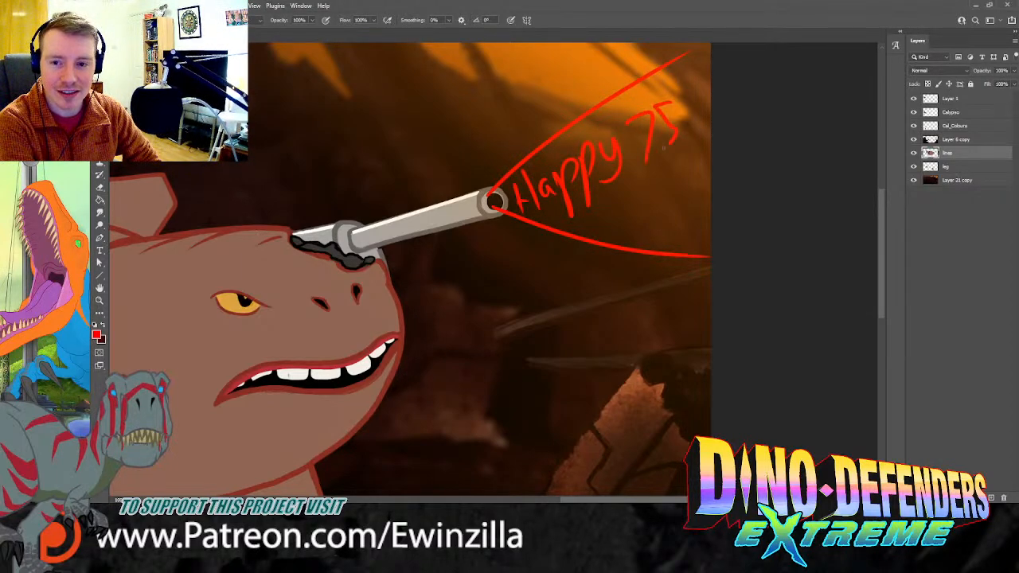
pyautogui.moveTo(683, 79); pyautogui.dragTo(683, 110)
pyautogui.moveTo(691, 86)
pyautogui.mouseDown()
pyautogui.moveTo(699, 107)
pyautogui.moveTo(691, 92)
pyautogui.mouseUp()
pyautogui.moveTo(605, 202)
pyautogui.mouseDown()
pyautogui.moveTo(622, 236)
pyautogui.moveTo(645, 208)
pyautogui.moveTo(651, 218)
pyautogui.mouseUp()
pyautogui.click(621, 203)
pyautogui.moveTo(665, 188)
pyautogui.mouseDown()
pyautogui.moveTo(674, 212)
pyautogui.moveTo(683, 204)
pyautogui.mouseUp()
pyautogui.moveTo(689, 192)
pyautogui.mouseDown()
pyautogui.moveTo(685, 202)
pyautogui.moveTo(693, 195)
pyautogui.mouseUp()
pyautogui.moveTo(698, 184); pyautogui.dragTo(707, 189)
pyautogui.moveTo(709, 181); pyautogui.dragTo(690, 210)
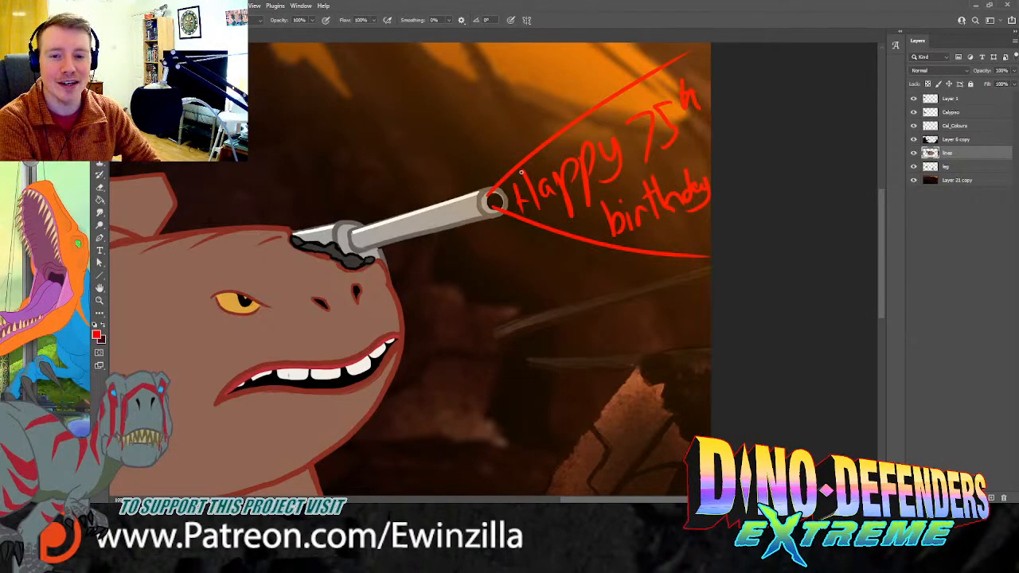
# Step: Add red accent lines and scattered spark marks around the blast and the gun muzzle
pyautogui.moveTo(492, 182); pyautogui.dragTo(555, 113)
pyautogui.moveTo(485, 236); pyautogui.dragTo(559, 245)
pyautogui.moveTo(541, 281); pyautogui.dragTo(556, 285)
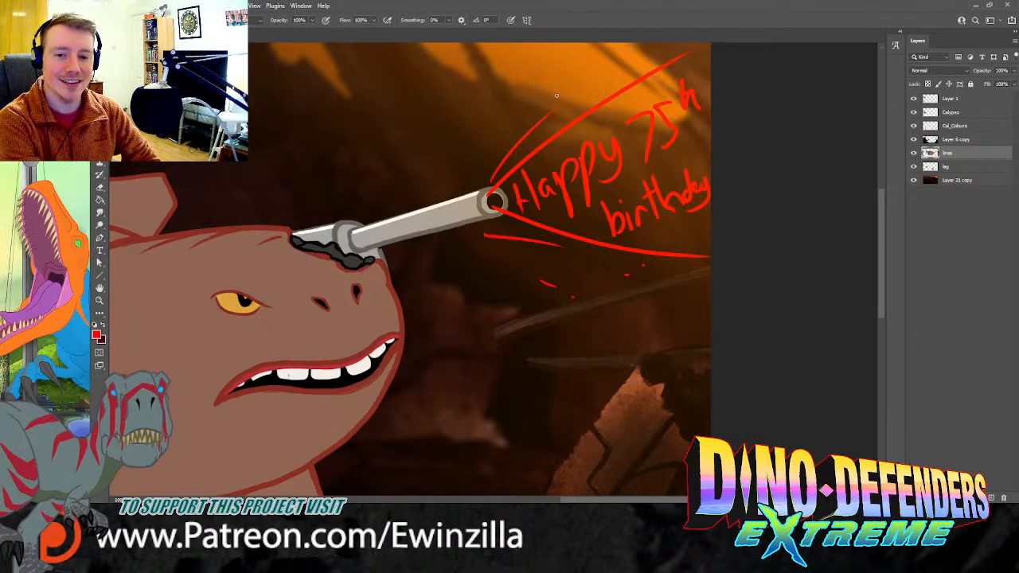
pyautogui.click(578, 70)
pyautogui.click(611, 44)
pyautogui.click(533, 98)
pyautogui.click(499, 119)
pyautogui.click(484, 124)
pyautogui.moveTo(456, 140); pyautogui.dragTo(448, 142)
pyautogui.moveTo(450, 172); pyautogui.dragTo(444, 177)
pyautogui.moveTo(489, 209); pyautogui.dragTo(494, 215)
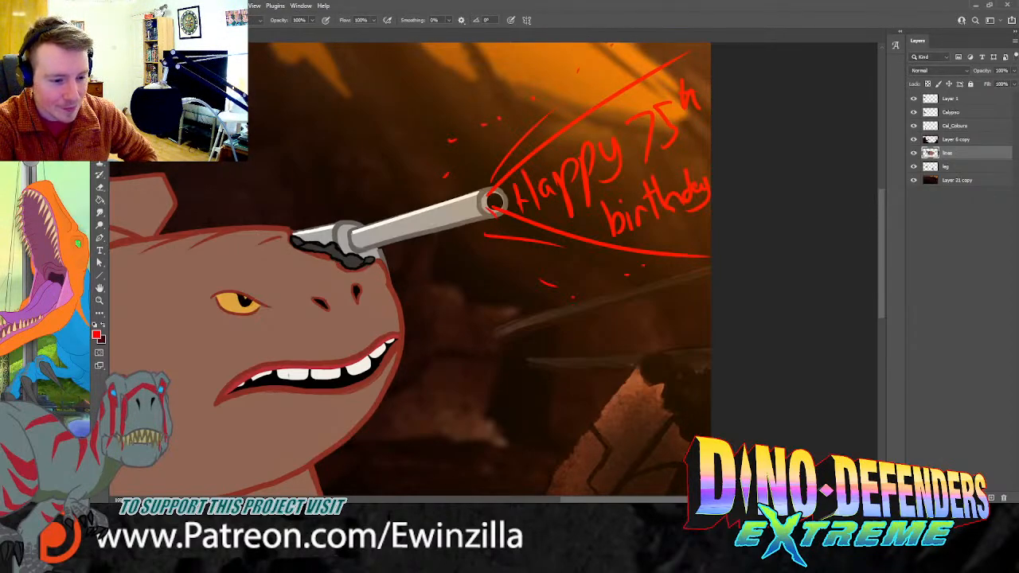
# Step: Undo all the red blast, lettering and spark strokes around the gun
pyautogui.hotkey('ctrl', 'z')
pyautogui.hotkey('ctrl', 'z')
pyautogui.hotkey('ctrl', 'z')
pyautogui.hotkey('ctrl', 'z')
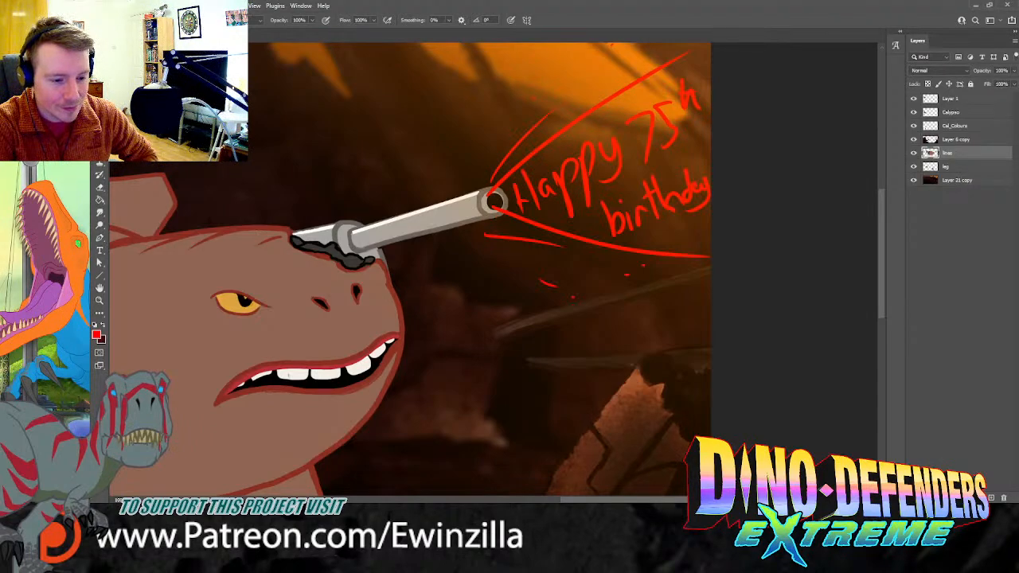
pyautogui.hotkey('ctrl', 'z')
pyautogui.hotkey('ctrl', 'z')
pyautogui.hotkey('ctrl', 'z')
pyautogui.hotkey('ctrl', 'z')
pyautogui.hotkey('ctrl', 'z')
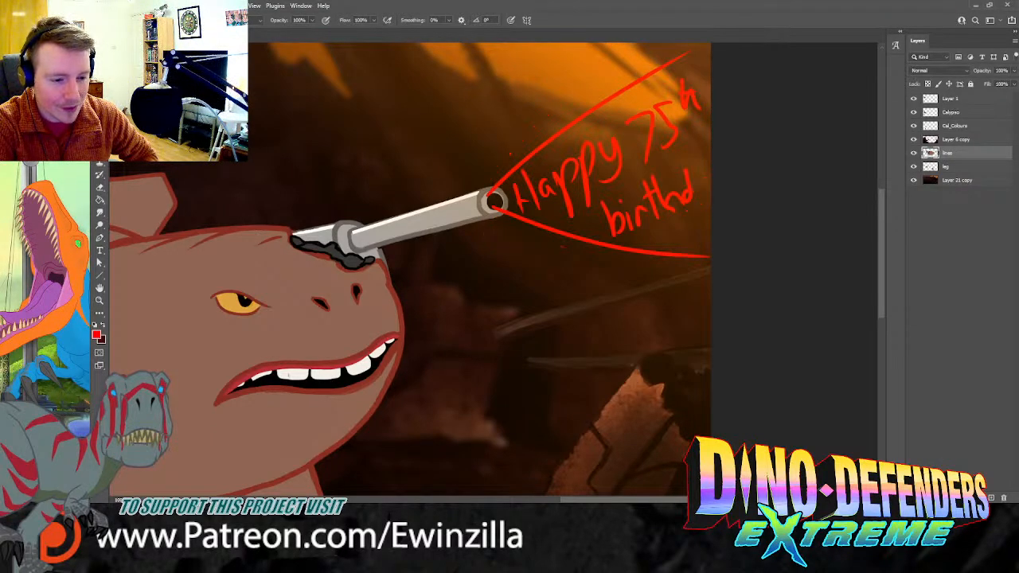
pyautogui.hotkey('ctrl', 'z')
pyautogui.hotkey('ctrl', 'z')
pyautogui.hotkey('ctrl', 'z')
pyautogui.hotkey('ctrl', 'z')
pyautogui.hotkey('ctrl', 'z')
pyautogui.hotkey('ctrl', 'z')
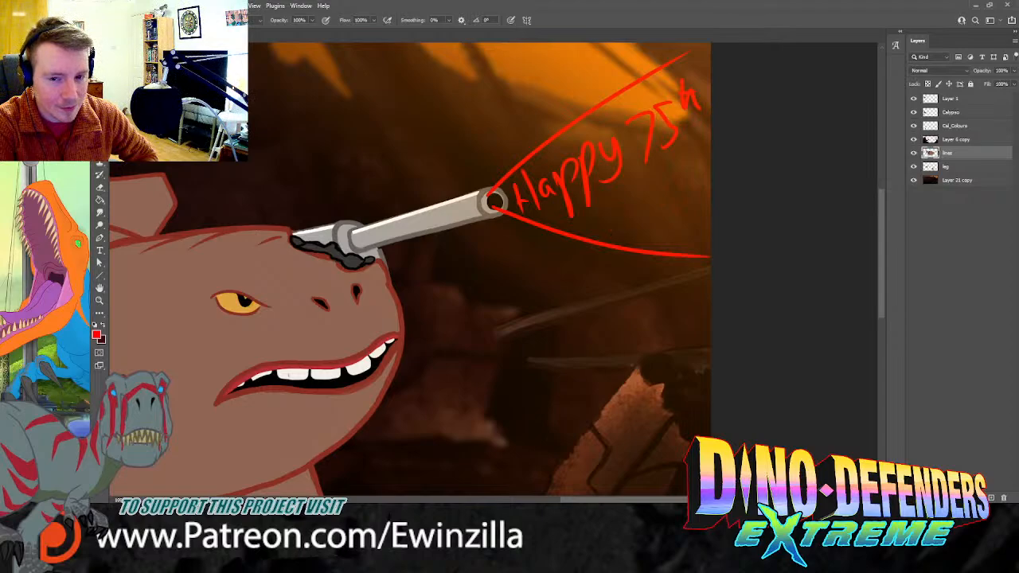
pyautogui.hotkey('ctrl', 'z')
pyautogui.hotkey('ctrl', 'z')
pyautogui.hotkey('ctrl', 'z')
pyautogui.hotkey('ctrl', 'z')
pyautogui.hotkey('ctrl', 'z')
pyautogui.hotkey('ctrl', 'z')
pyautogui.hotkey('ctrl', 'z')
pyautogui.hotkey('ctrl', 'z')
pyautogui.hotkey('ctrl', 'z')
pyautogui.hotkey('ctrl', 'z')
pyautogui.hotkey('ctrl', 'z')
pyautogui.hotkey('ctrl', 'z')
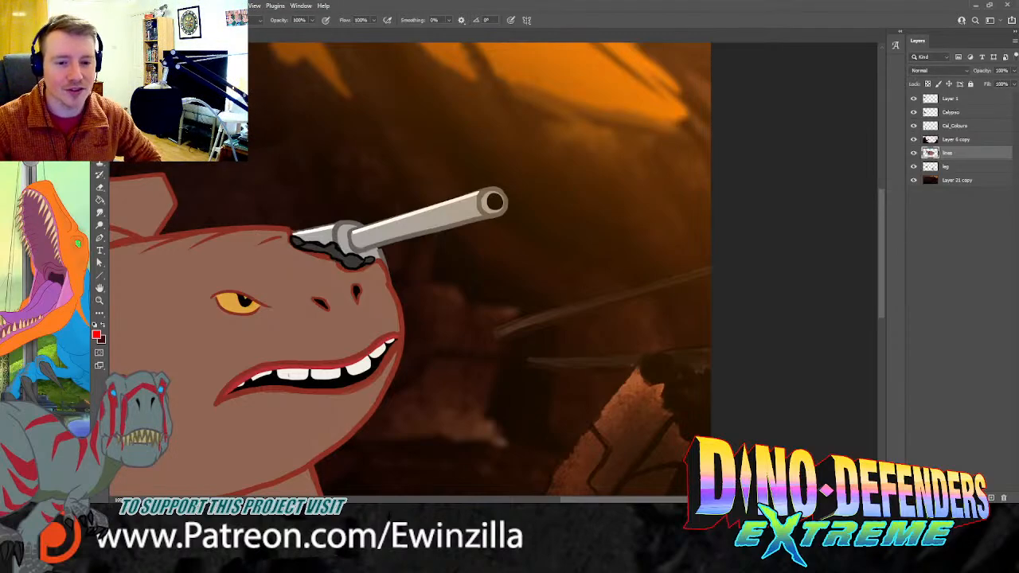
# Step: Smudge the red outlines of the creature's back armour near the grey speaker to thicken and smooth them
pyautogui.moveTo(588, 500); pyautogui.dragTo(492, 493)
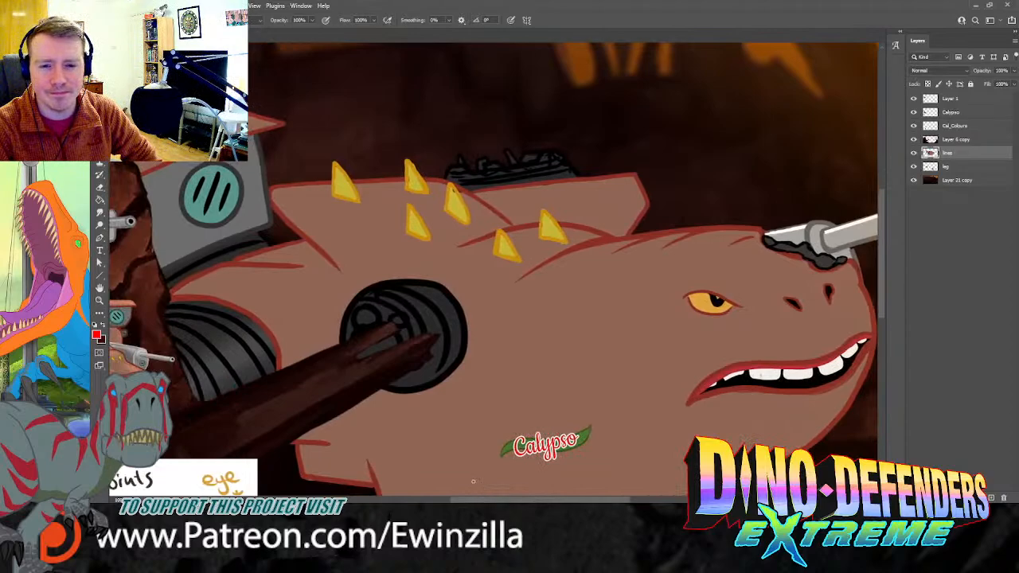
pyautogui.press('r')
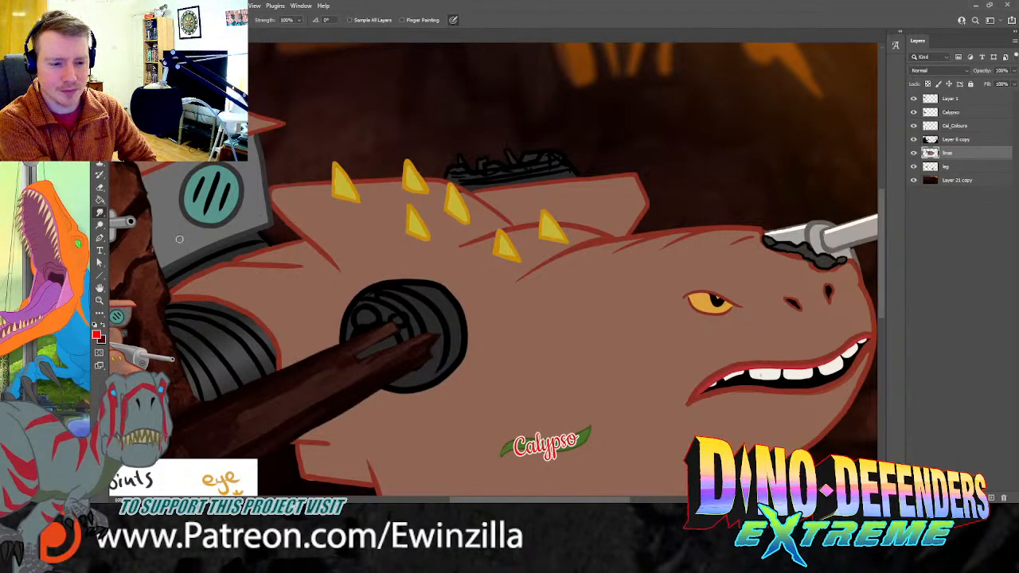
pyautogui.click(99, 300)
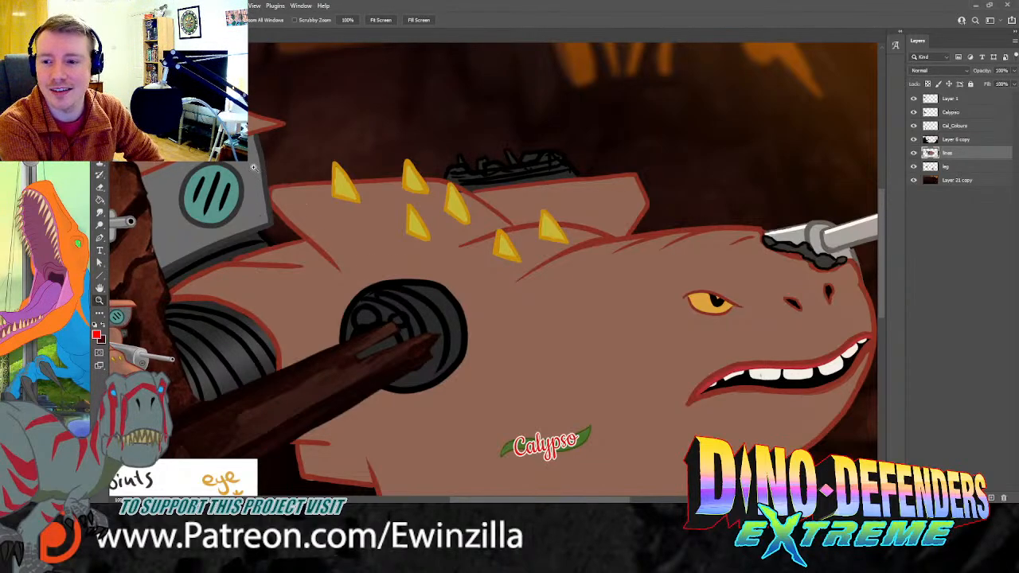
pyautogui.click(278, 188)
pyautogui.click(100, 213)
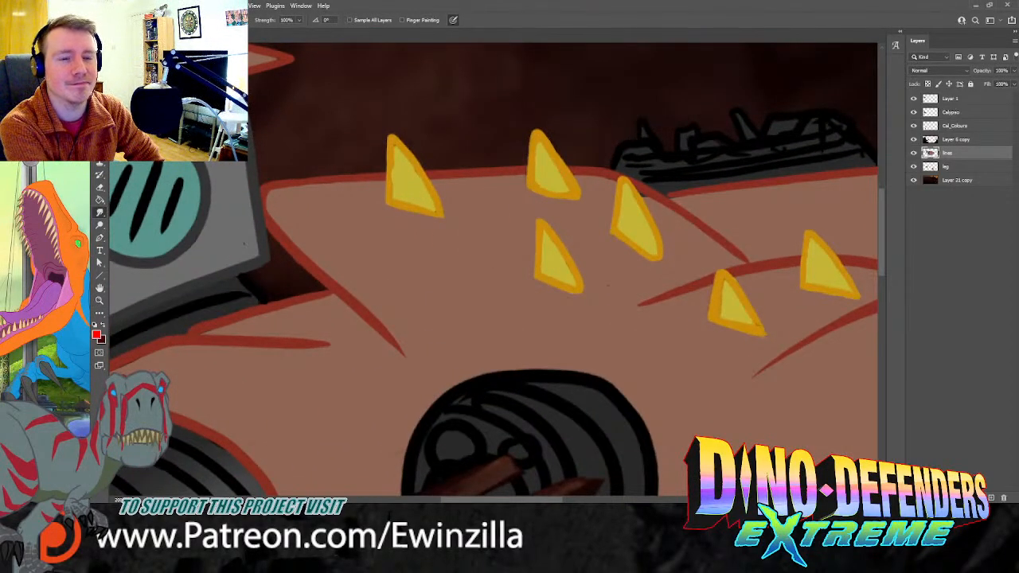
pyautogui.moveTo(282, 186)
pyautogui.mouseDown()
pyautogui.moveTo(258, 203)
pyautogui.moveTo(268, 225)
pyautogui.moveTo(265, 218)
pyautogui.mouseUp()
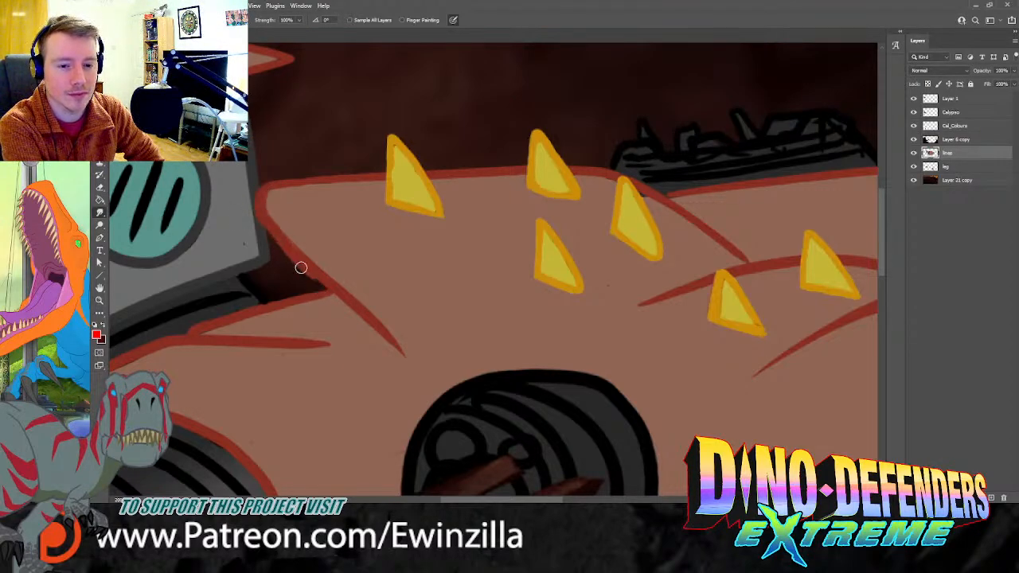
pyautogui.moveTo(300, 268); pyautogui.dragTo(382, 337)
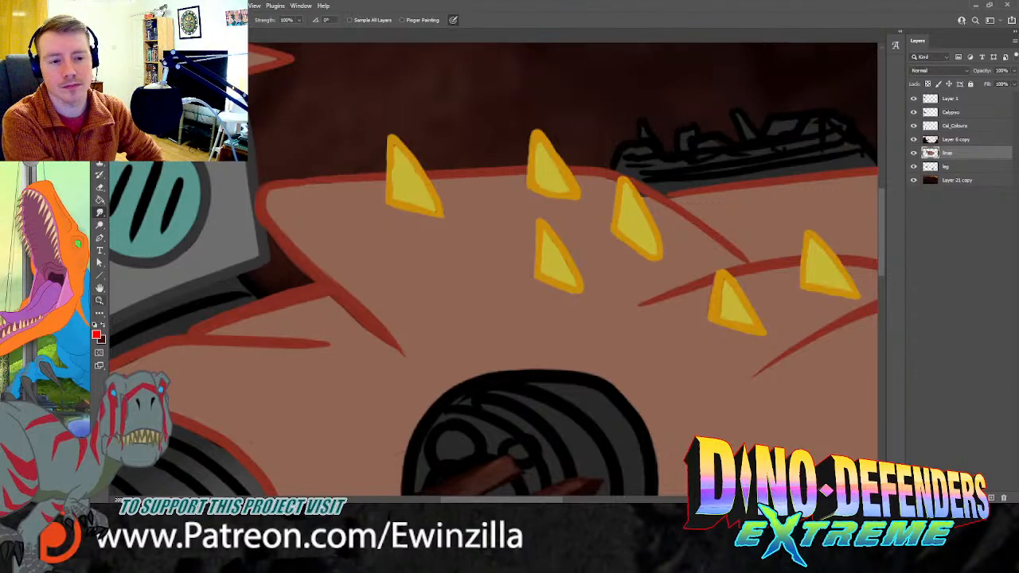
# Step: Darken the front leg's edges with soft shading on the leg layer, using the Burn tool at 24% exposure
pyautogui.click(99, 300)
pyautogui.click(381, 20)
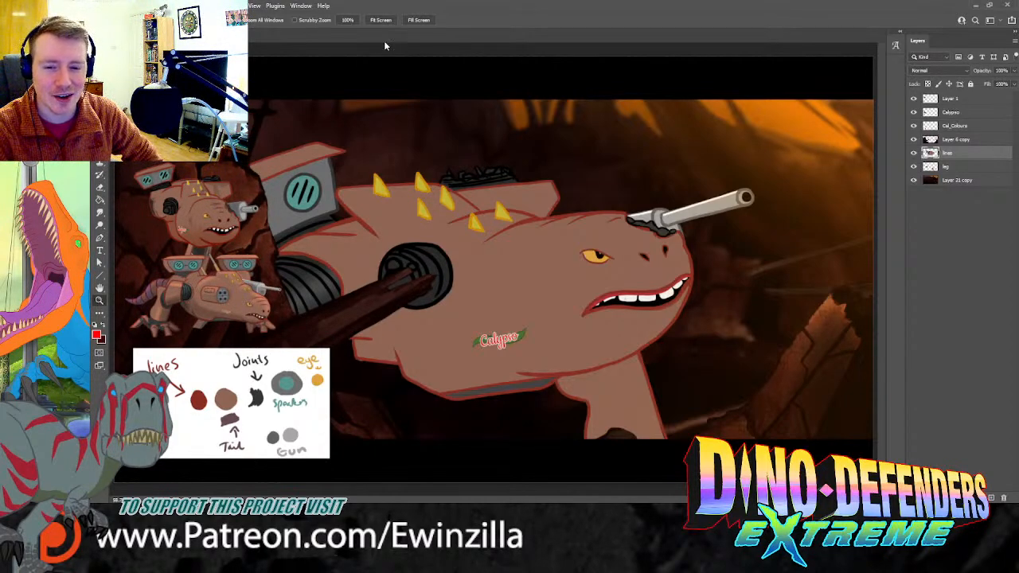
pyautogui.click(966, 167)
pyautogui.click(99, 227)
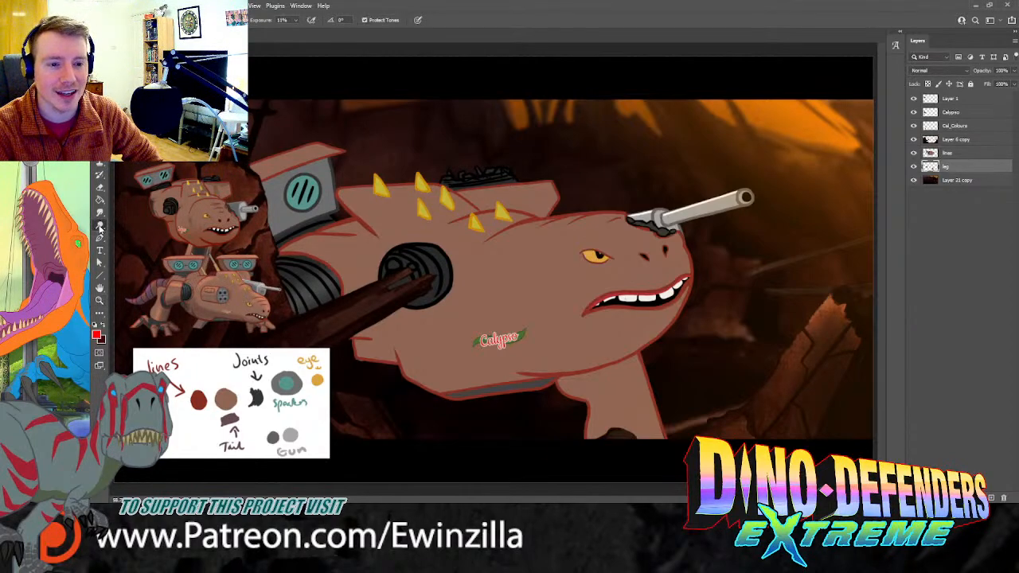
pyautogui.click(133, 236)
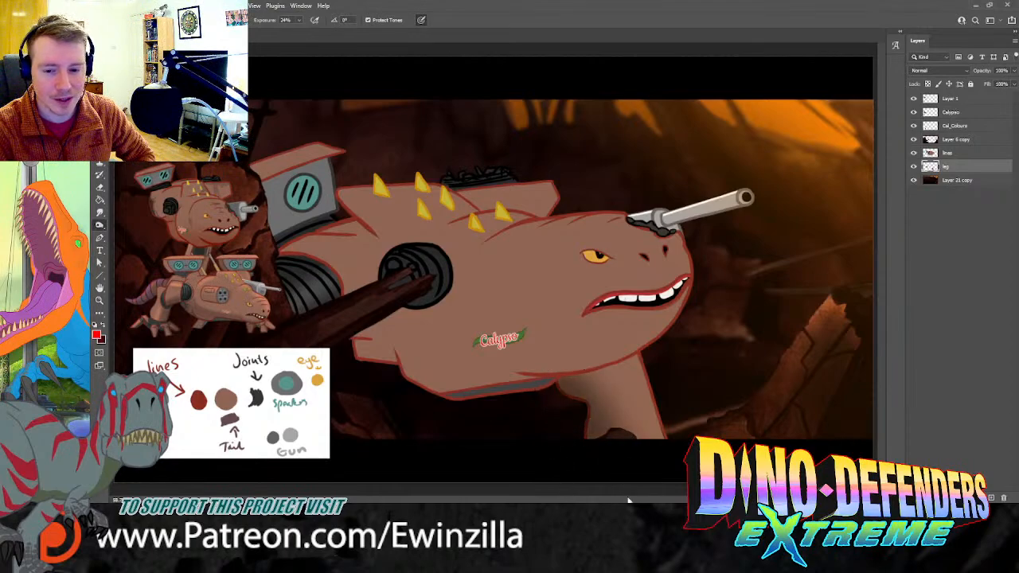
pyautogui.moveTo(587, 406); pyautogui.dragTo(644, 491)
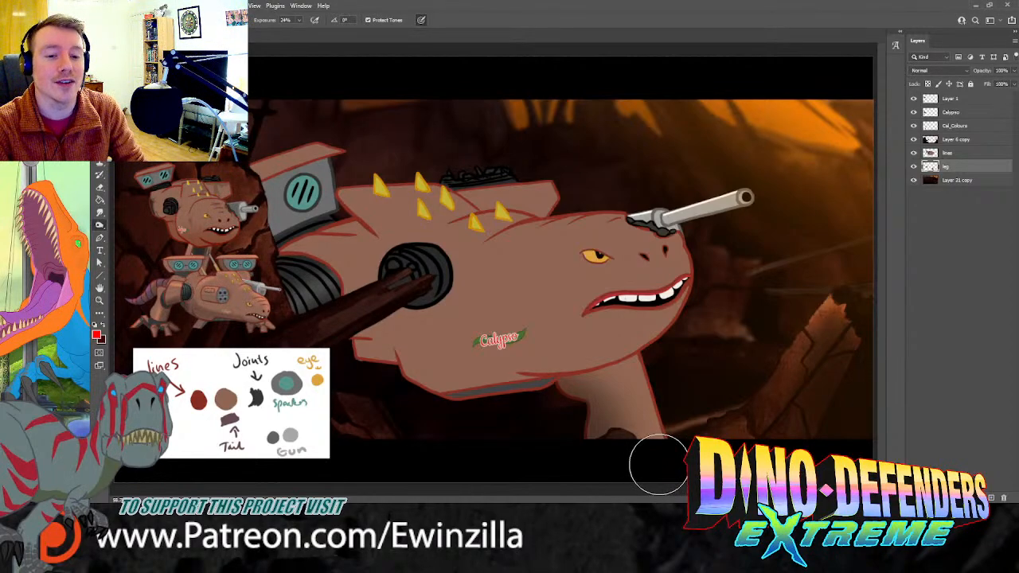
# Step: Set up the Smudge tool on the lines layer with the view enlarged around the grey speaker
pyautogui.click(99, 213)
pyautogui.click(951, 153)
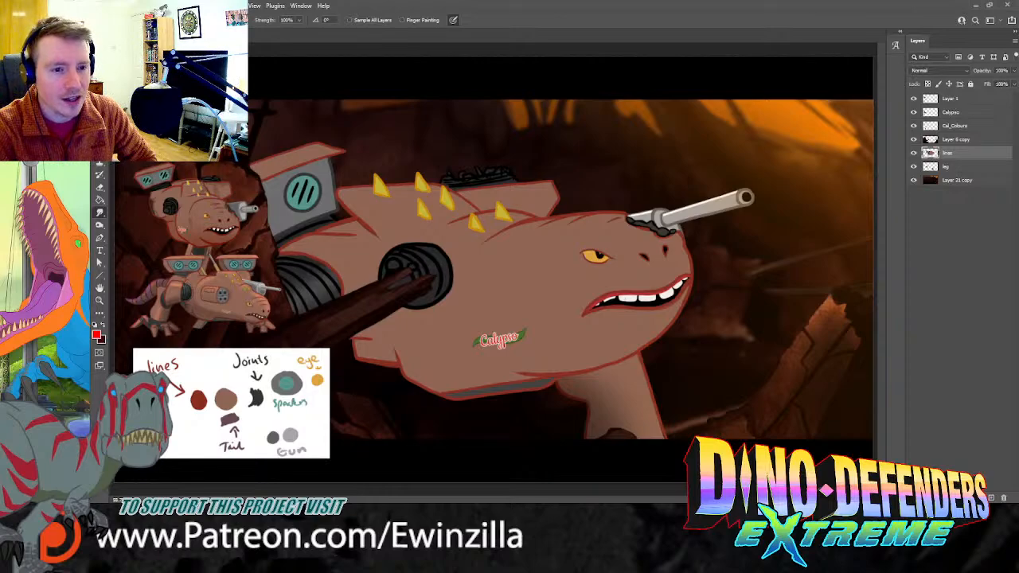
pyautogui.press('i')
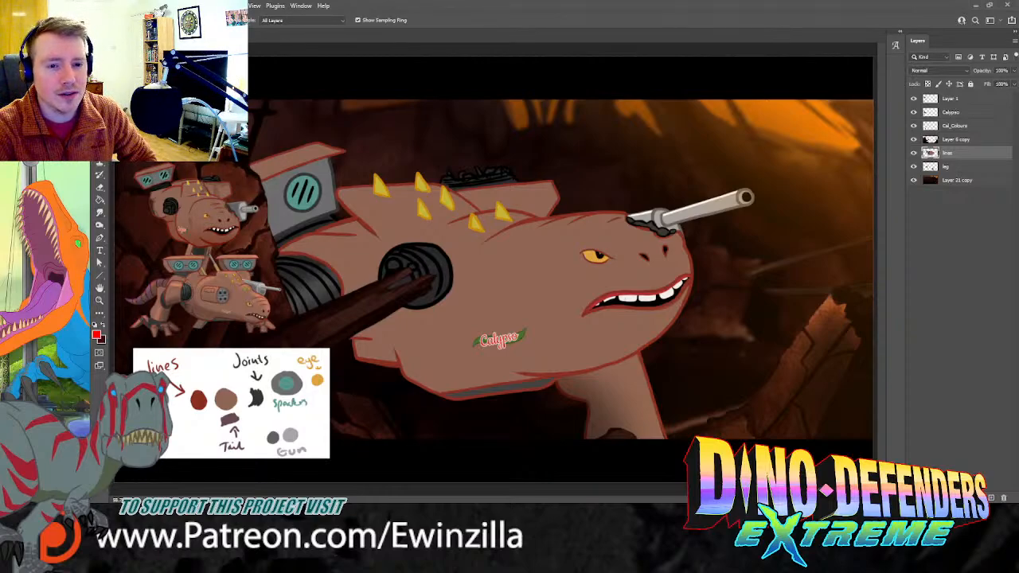
pyautogui.click(99, 300)
pyautogui.click(243, 186)
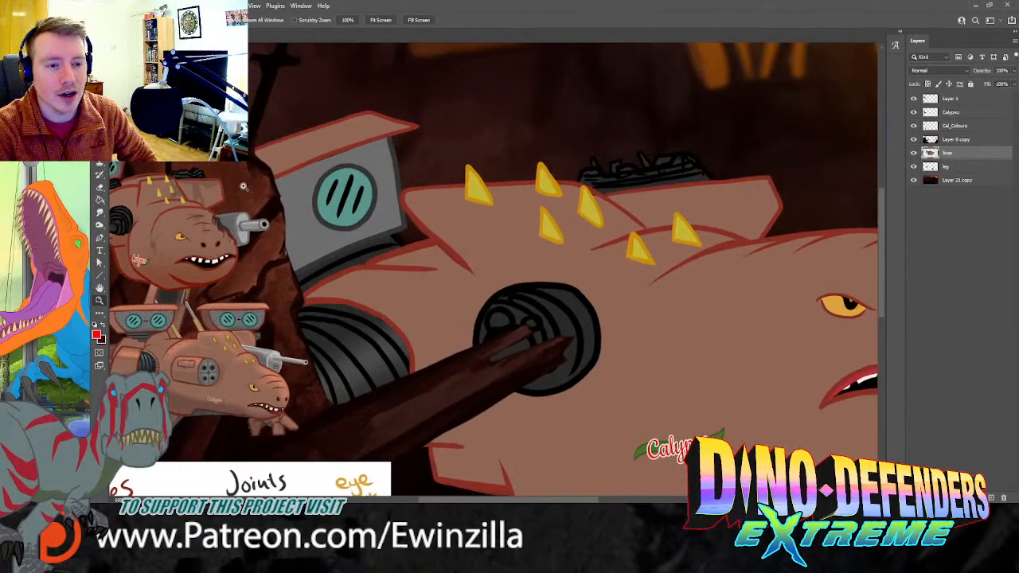
pyautogui.click(100, 213)
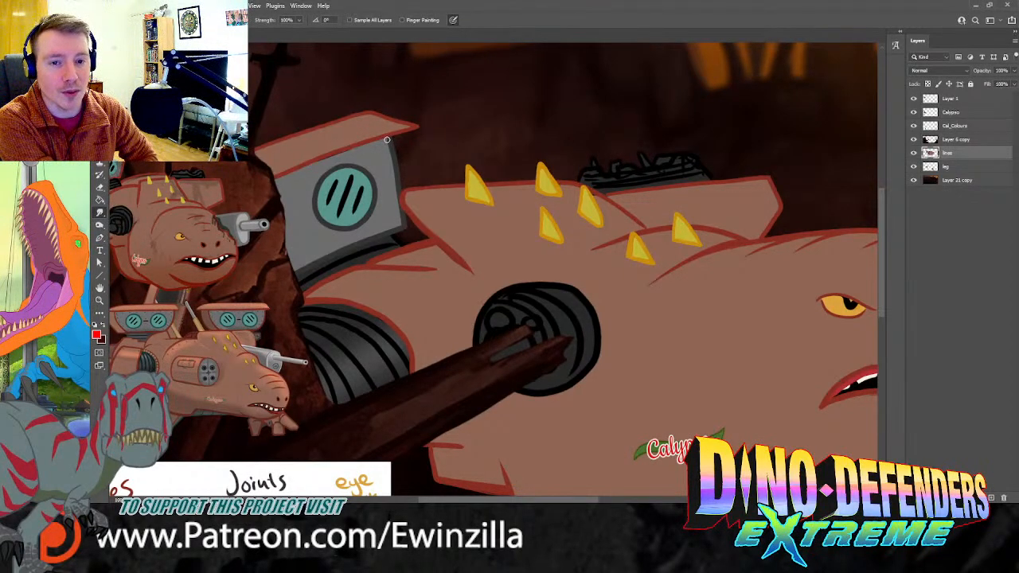
# Step: Try smudging the red line along the underside of the grey speaker's roof, undoing the unsatisfactory strokes
pyautogui.hotkey('ctrl', 'z')
pyautogui.moveTo(387, 140); pyautogui.dragTo(277, 180)
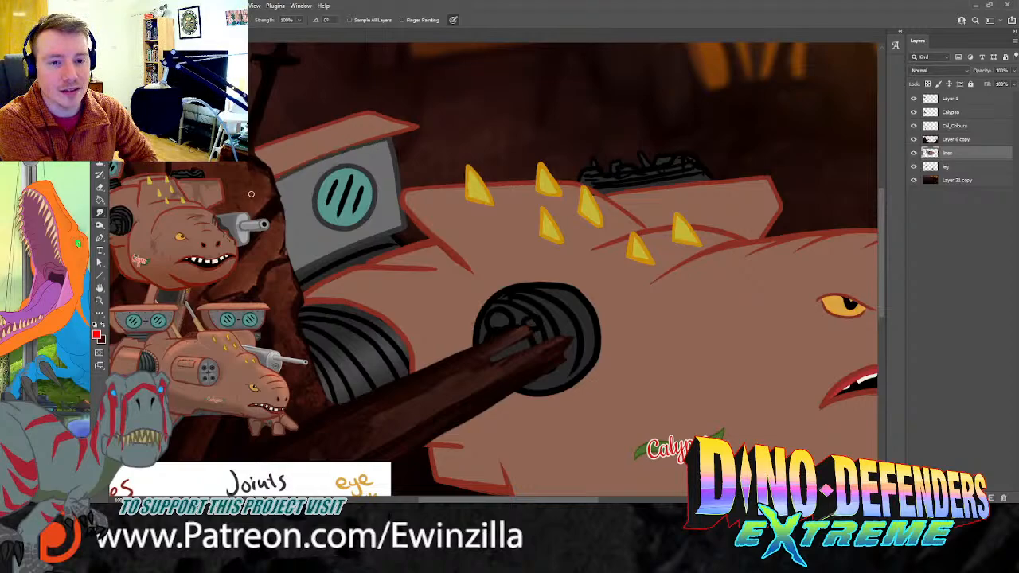
pyautogui.hotkey('ctrl', 'z')
pyautogui.moveTo(387, 140); pyautogui.dragTo(247, 196)
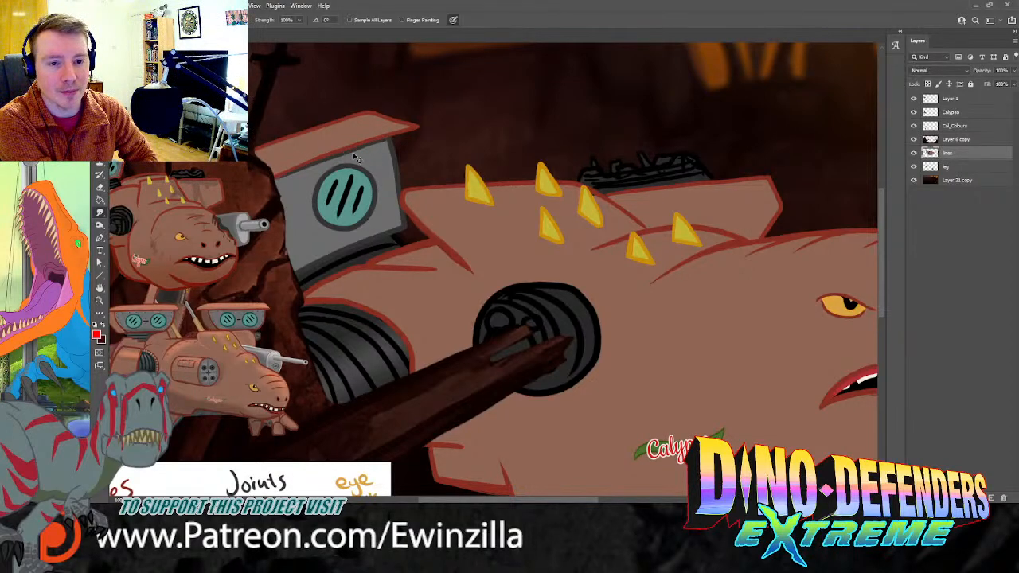
pyautogui.hotkey('ctrl', 'z')
pyautogui.moveTo(386, 140); pyautogui.dragTo(247, 195)
pyautogui.hotkey('ctrl', 'z')
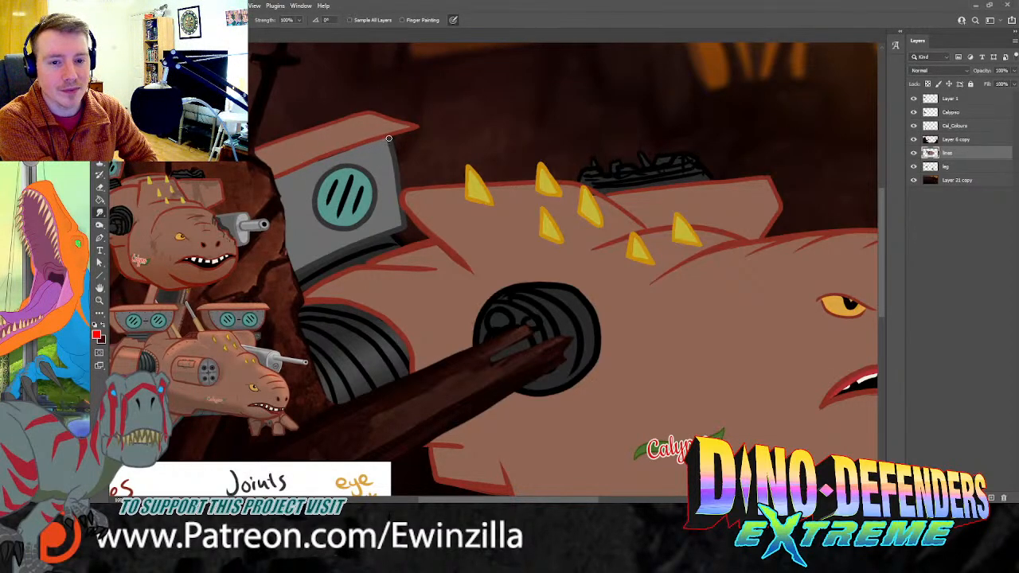
pyautogui.moveTo(387, 140); pyautogui.dragTo(267, 182)
pyautogui.hotkey('ctrl', 'z')
pyautogui.moveTo(387, 140); pyautogui.dragTo(263, 184)
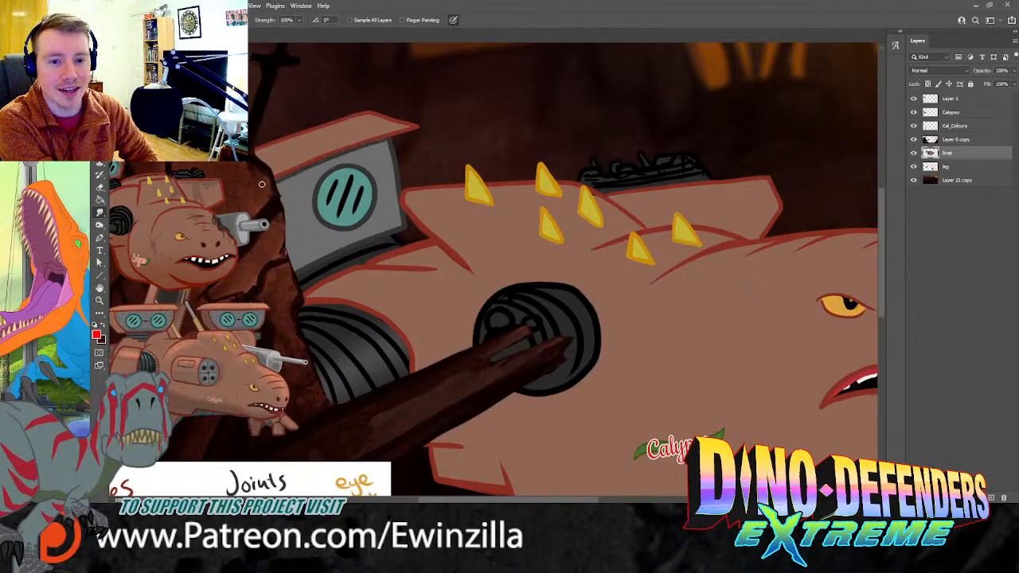
pyautogui.moveTo(387, 140); pyautogui.dragTo(284, 173)
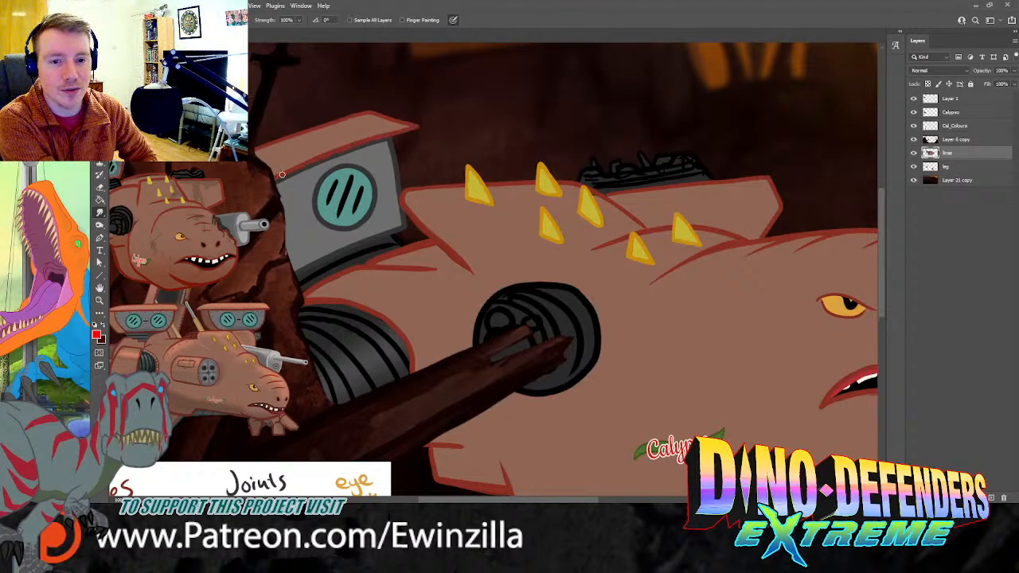
pyautogui.hotkey('ctrl', 'z')
pyautogui.moveTo(387, 141); pyautogui.dragTo(283, 172)
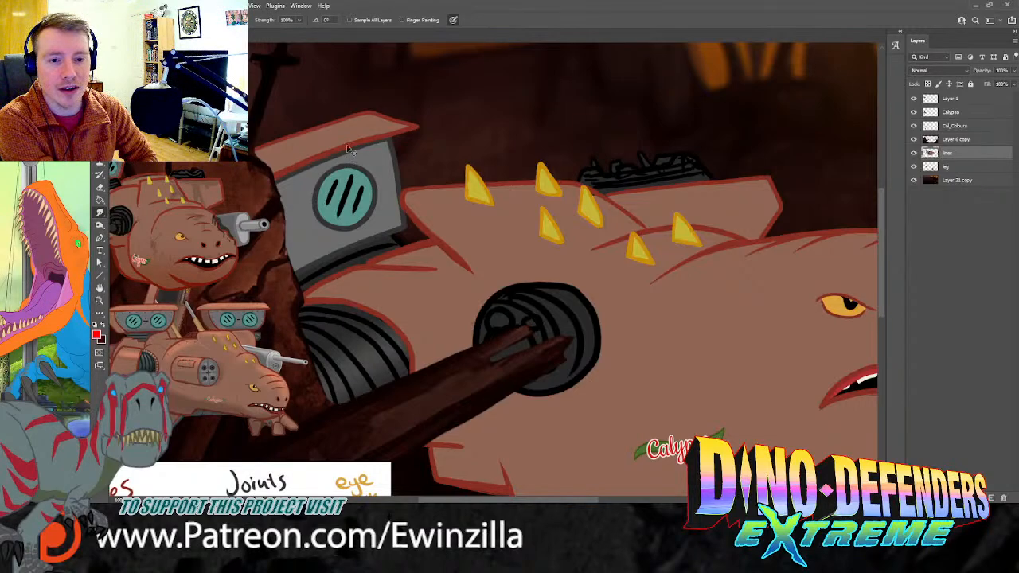
pyautogui.hotkey('ctrl', 'z')
pyautogui.moveTo(358, 143); pyautogui.dragTo(255, 187)
pyautogui.hotkey('ctrl', 'z')
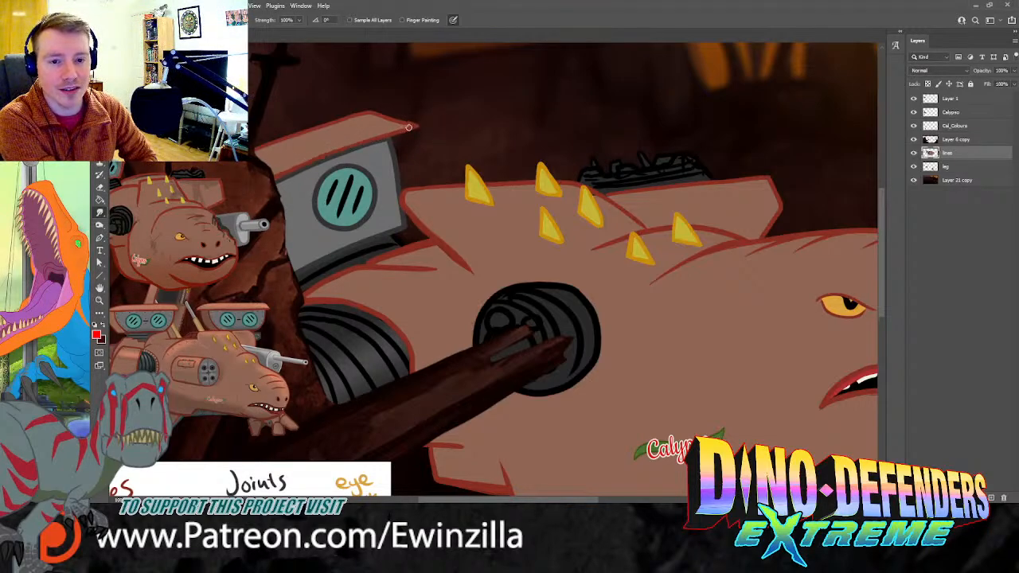
pyautogui.moveTo(387, 139); pyautogui.dragTo(255, 187)
pyautogui.hotkey('ctrl', 'z')
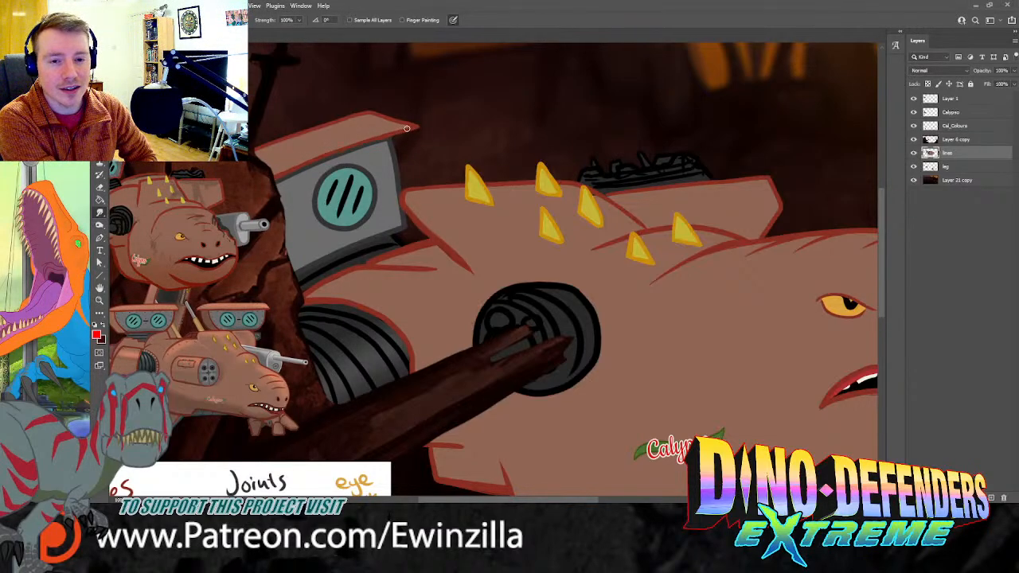
pyautogui.moveTo(407, 127); pyautogui.dragTo(233, 193)
pyautogui.hotkey('ctrl', 'z')
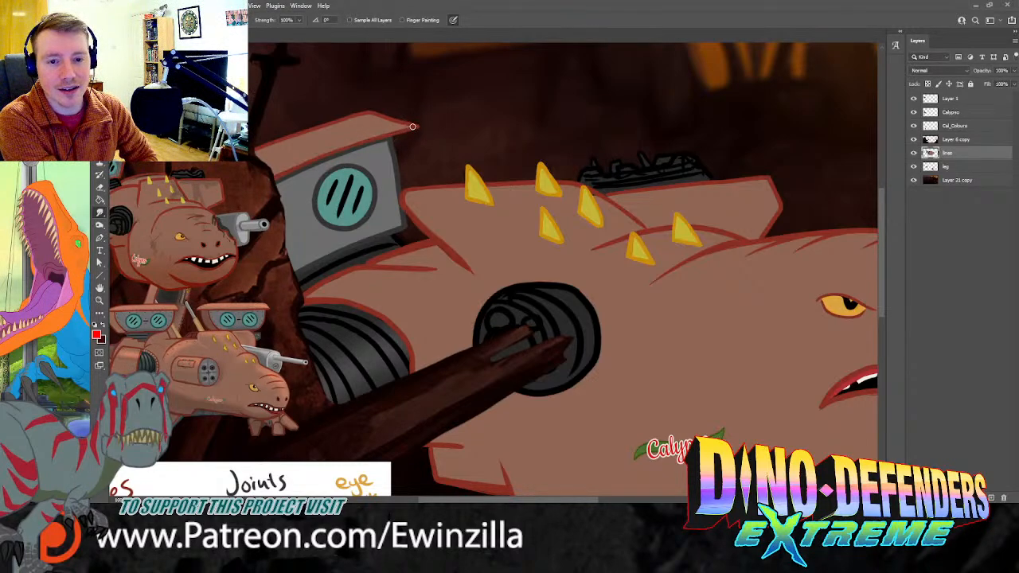
# Step: Smudge the red underside line of the speaker's roof in one stroke from the roof's pointed tip toward its far end
pyautogui.moveTo(414, 126); pyautogui.dragTo(244, 190)
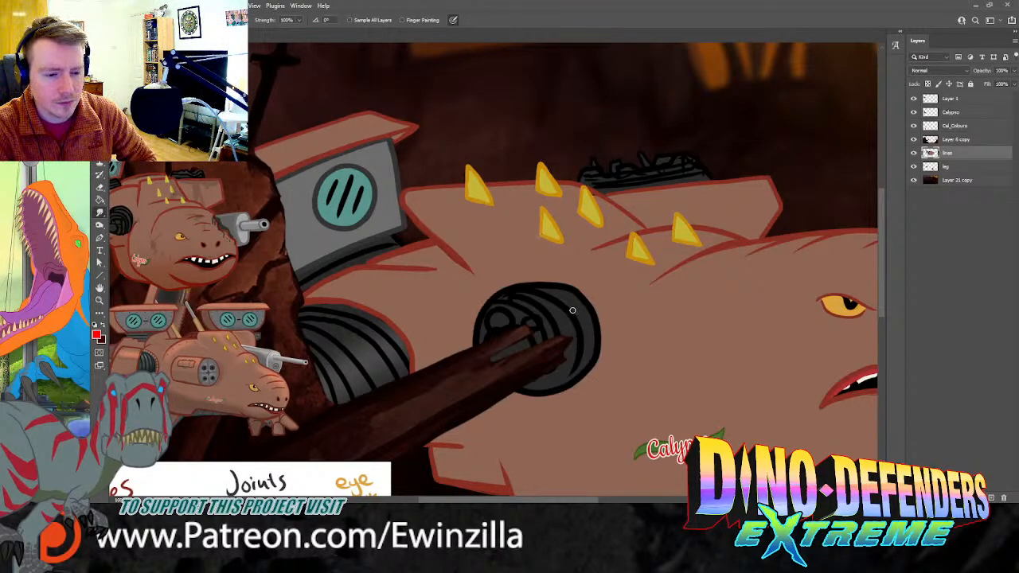
pyautogui.moveTo(573, 502); pyautogui.dragTo(685, 502)
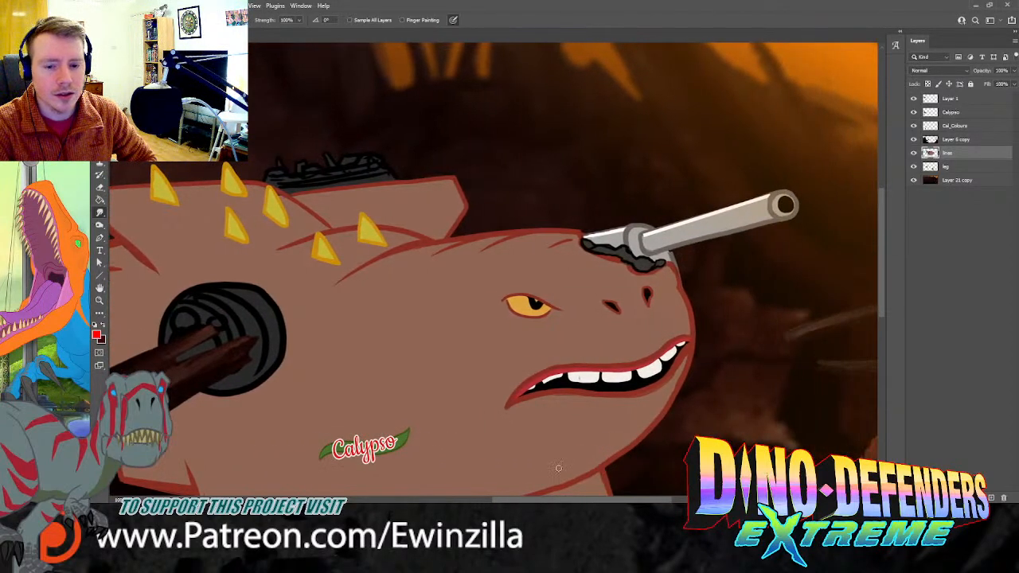
pyautogui.moveTo(558, 501); pyautogui.dragTo(411, 502)
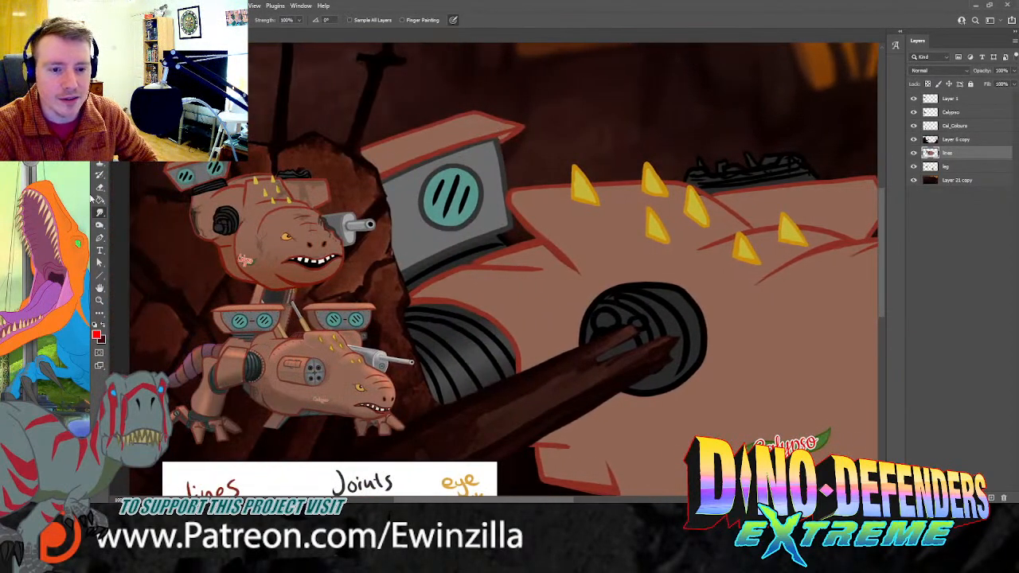
# Step: Sample the dirty brown from the reference creature's back armour and paint grime around the gun base on the head
pyautogui.press('i')
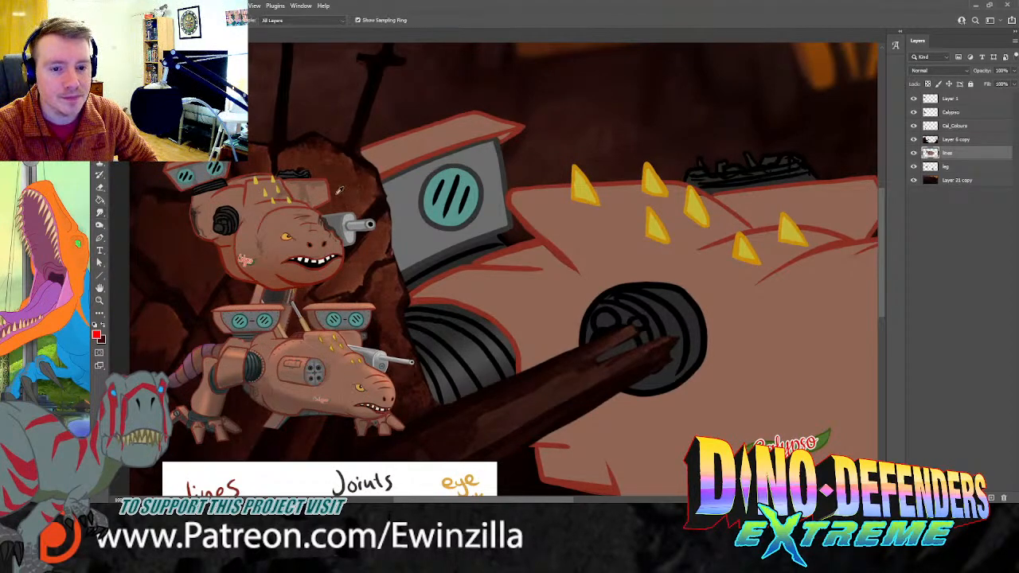
pyautogui.click(308, 187)
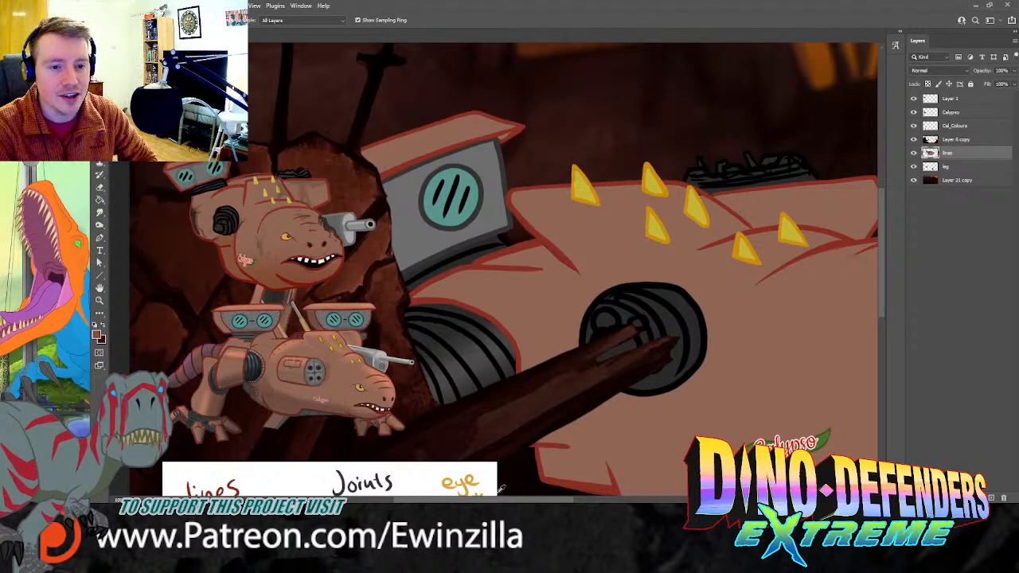
pyautogui.moveTo(503, 500); pyautogui.dragTo(582, 500)
pyautogui.moveTo(881, 253); pyautogui.dragTo(881, 271)
pyautogui.click(100, 186)
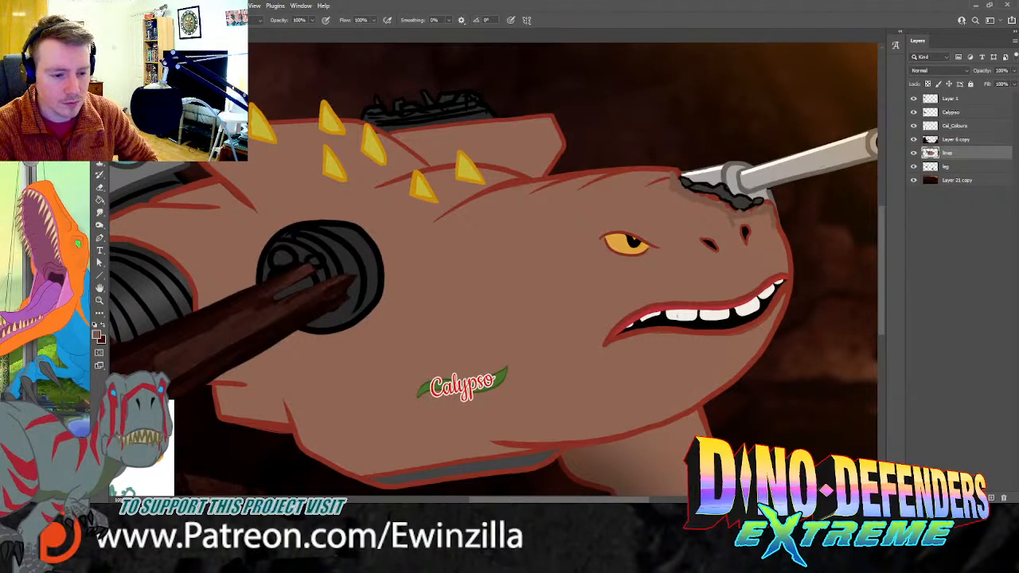
# Step: Brush grime streaks over the forehead down toward the eye and along the upper edge of the head
pyautogui.moveTo(614, 502)
pyautogui.mouseDown()
pyautogui.moveTo(489, 499)
pyautogui.moveTo(618, 499)
pyautogui.moveTo(530, 500)
pyautogui.moveTo(586, 499)
pyautogui.mouseUp()
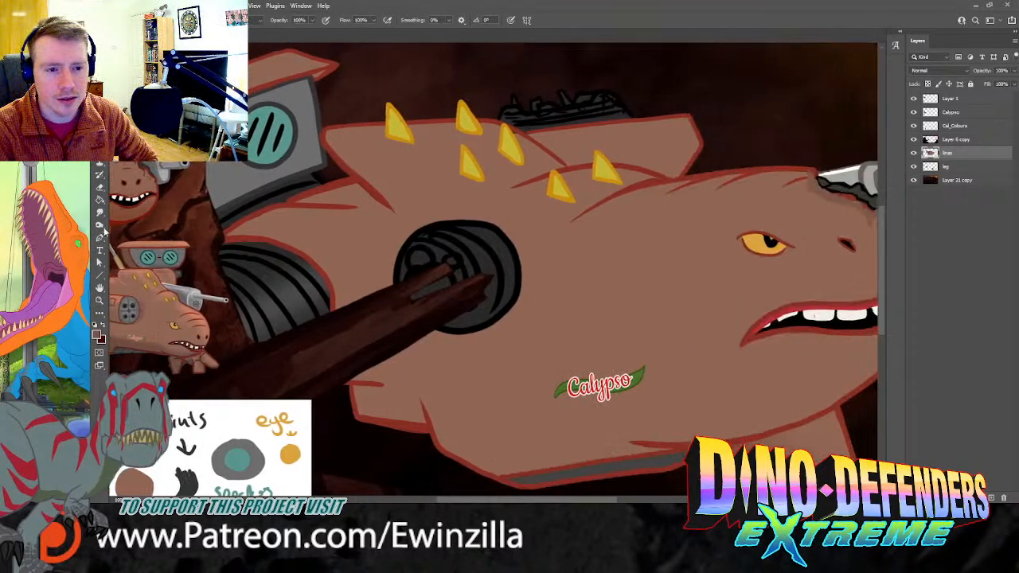
pyautogui.press('i')
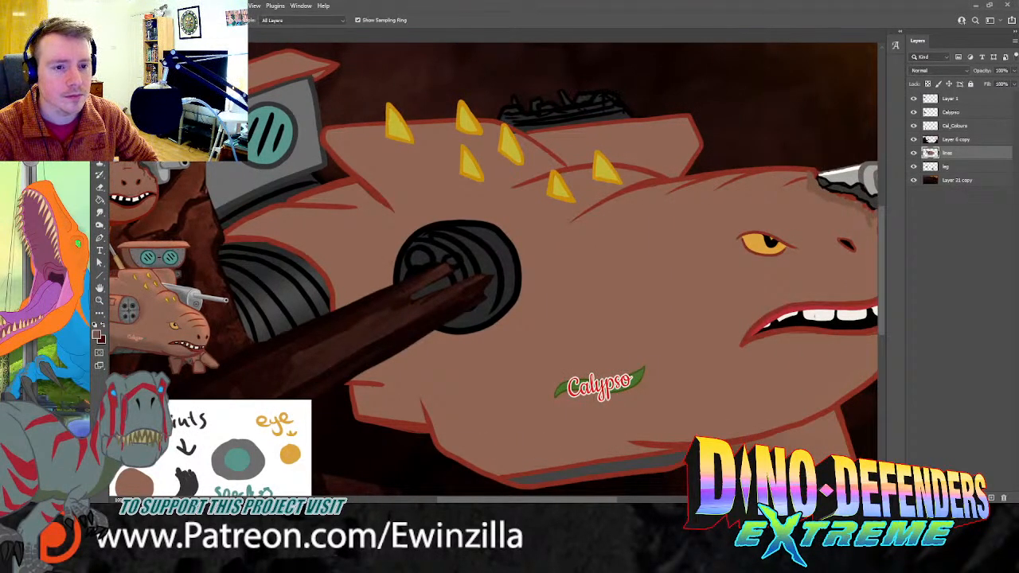
pyautogui.press('b')
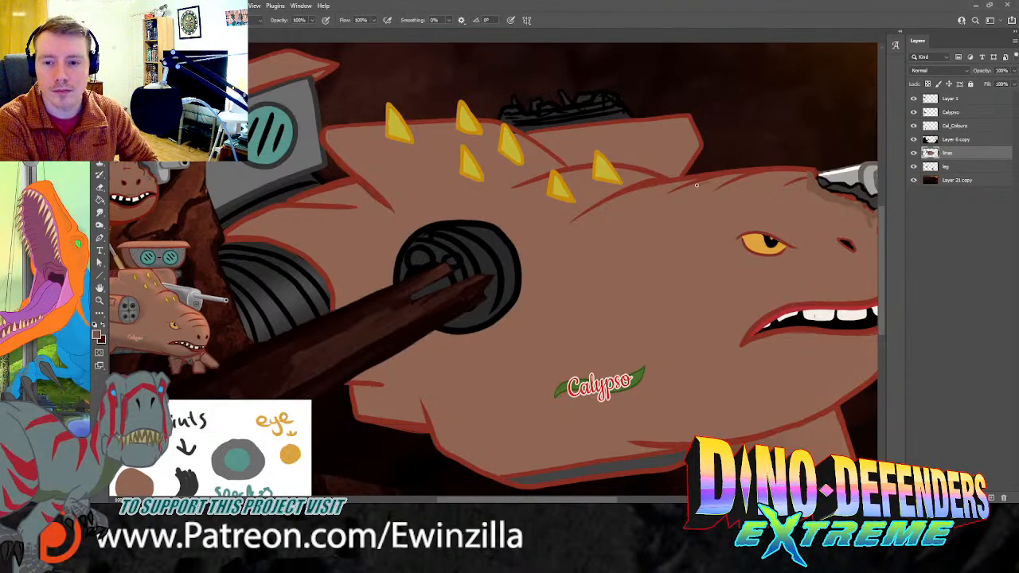
pyautogui.moveTo(708, 182)
pyautogui.mouseDown()
pyautogui.moveTo(739, 184)
pyautogui.moveTo(766, 209)
pyautogui.mouseUp()
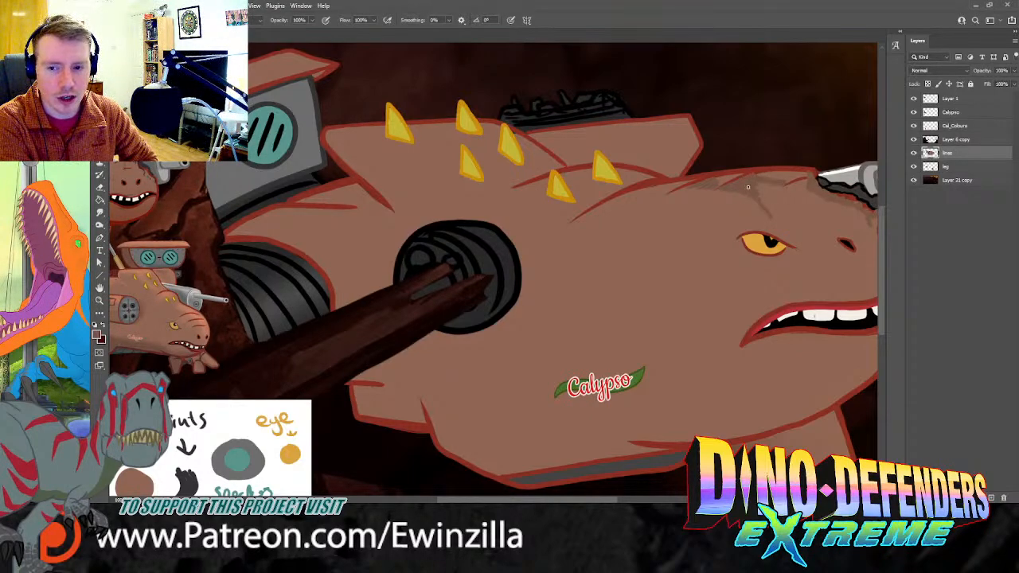
pyautogui.moveTo(729, 190); pyautogui.dragTo(769, 221)
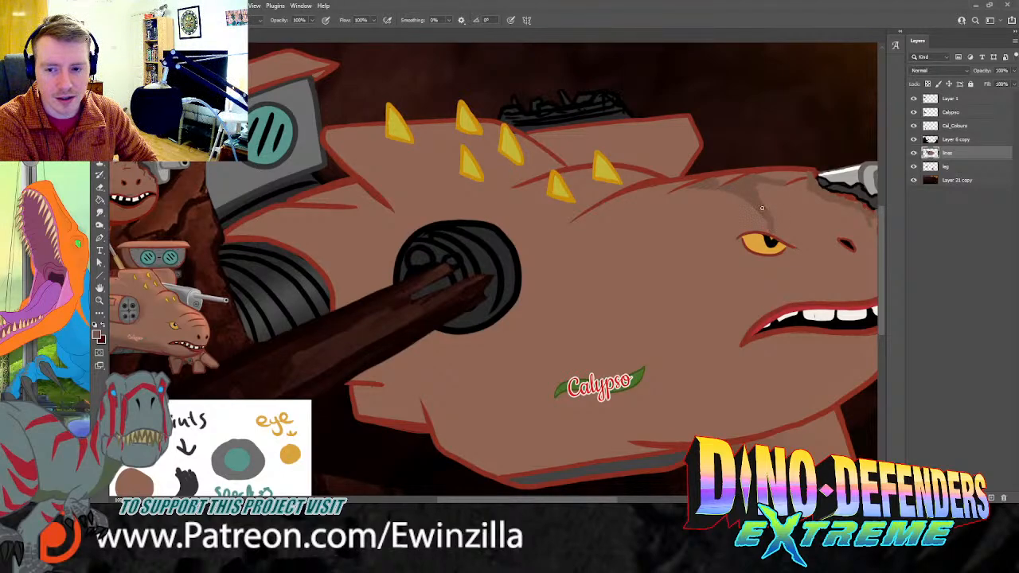
pyautogui.moveTo(725, 191)
pyautogui.mouseDown()
pyautogui.moveTo(654, 191)
pyautogui.moveTo(684, 183)
pyautogui.moveTo(647, 197)
pyautogui.moveTo(655, 187)
pyautogui.moveTo(609, 203)
pyautogui.mouseUp()
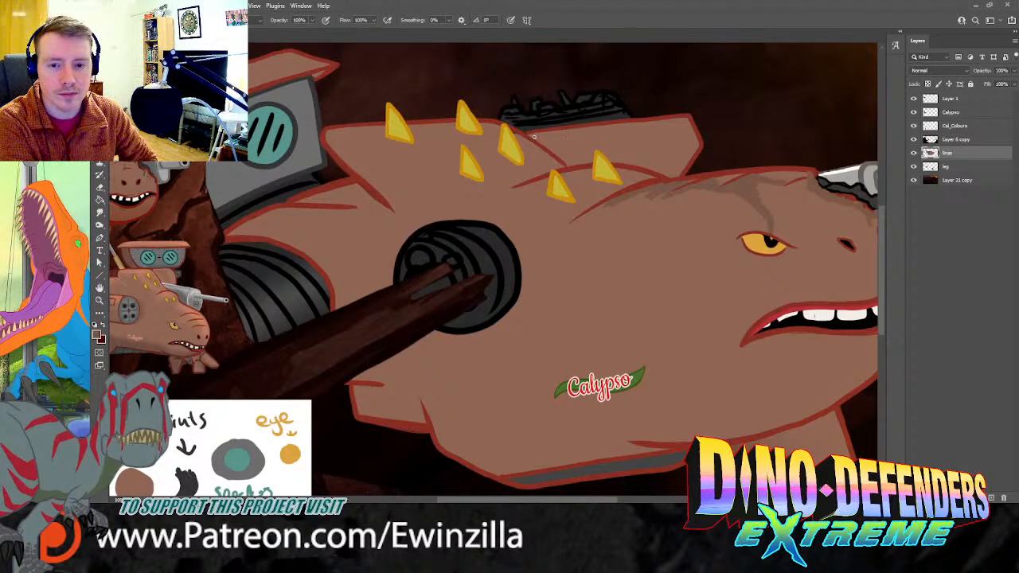
# Step: Paint cracked grime patches on the raised rear armour plate and around the back spikes, smudging them along the upper edge
pyautogui.moveTo(605, 499)
pyautogui.mouseDown()
pyautogui.moveTo(575, 501)
pyautogui.moveTo(589, 502)
pyautogui.mouseUp()
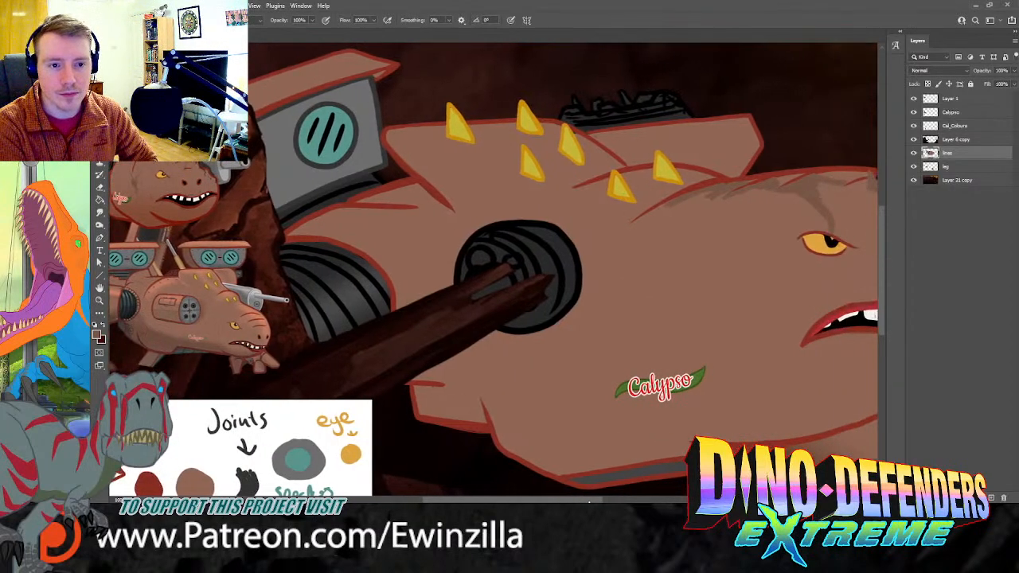
pyautogui.moveTo(594, 135)
pyautogui.mouseDown()
pyautogui.moveTo(657, 131)
pyautogui.moveTo(677, 162)
pyautogui.moveTo(719, 172)
pyautogui.moveTo(691, 129)
pyautogui.moveTo(723, 137)
pyautogui.moveTo(746, 120)
pyautogui.moveTo(595, 132)
pyautogui.moveTo(635, 127)
pyautogui.mouseUp()
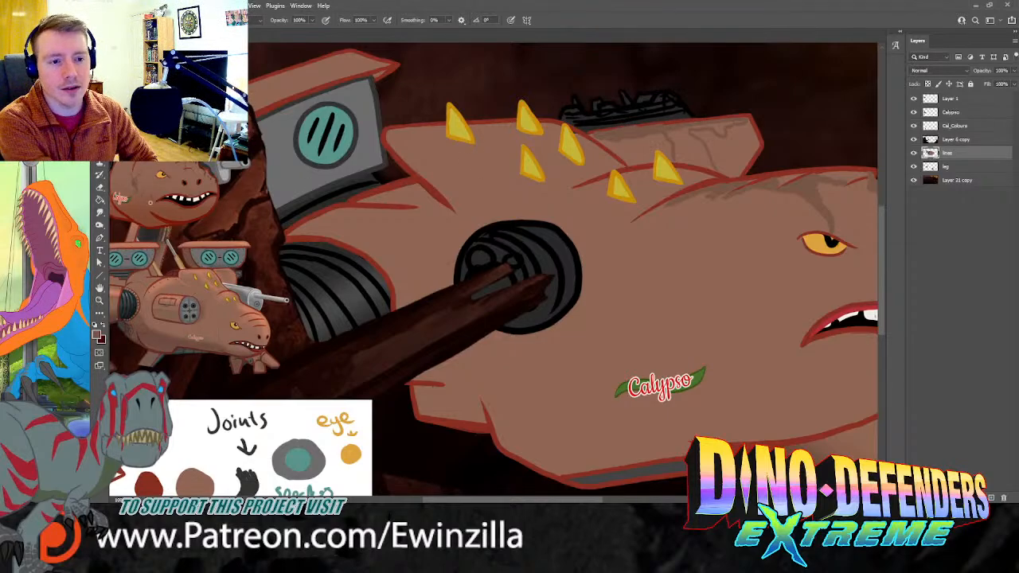
pyautogui.click(100, 213)
pyautogui.moveTo(667, 125)
pyautogui.mouseDown()
pyautogui.moveTo(618, 134)
pyautogui.moveTo(672, 123)
pyautogui.moveTo(593, 135)
pyautogui.mouseUp()
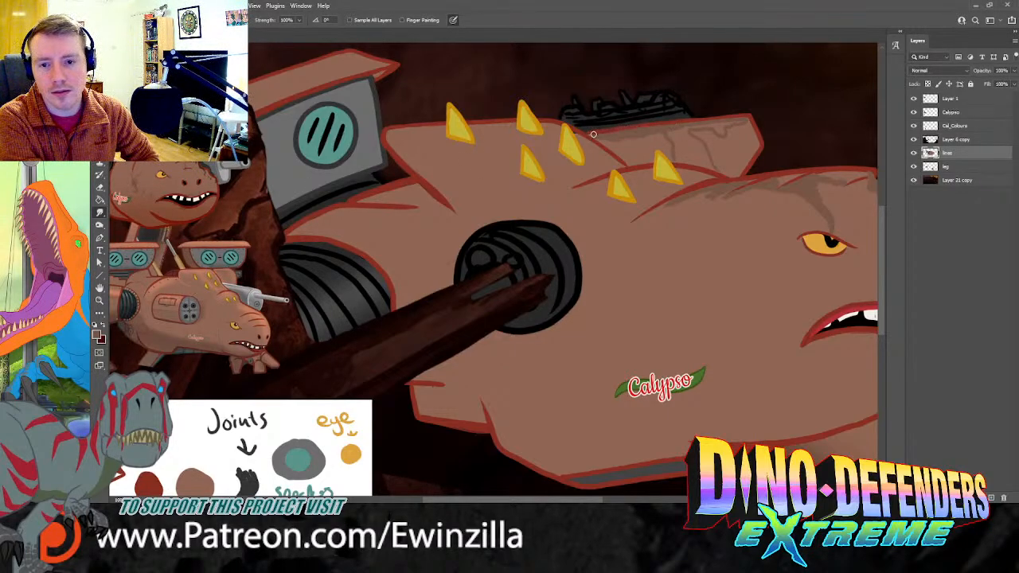
pyautogui.moveTo(668, 127)
pyautogui.mouseDown()
pyautogui.moveTo(676, 160)
pyautogui.moveTo(714, 170)
pyautogui.moveTo(701, 145)
pyautogui.moveTo(672, 129)
pyautogui.moveTo(682, 150)
pyautogui.moveTo(713, 170)
pyautogui.mouseUp()
pyautogui.moveTo(684, 135)
pyautogui.mouseDown()
pyautogui.moveTo(716, 123)
pyautogui.moveTo(681, 129)
pyautogui.moveTo(721, 123)
pyautogui.moveTo(695, 127)
pyautogui.mouseUp()
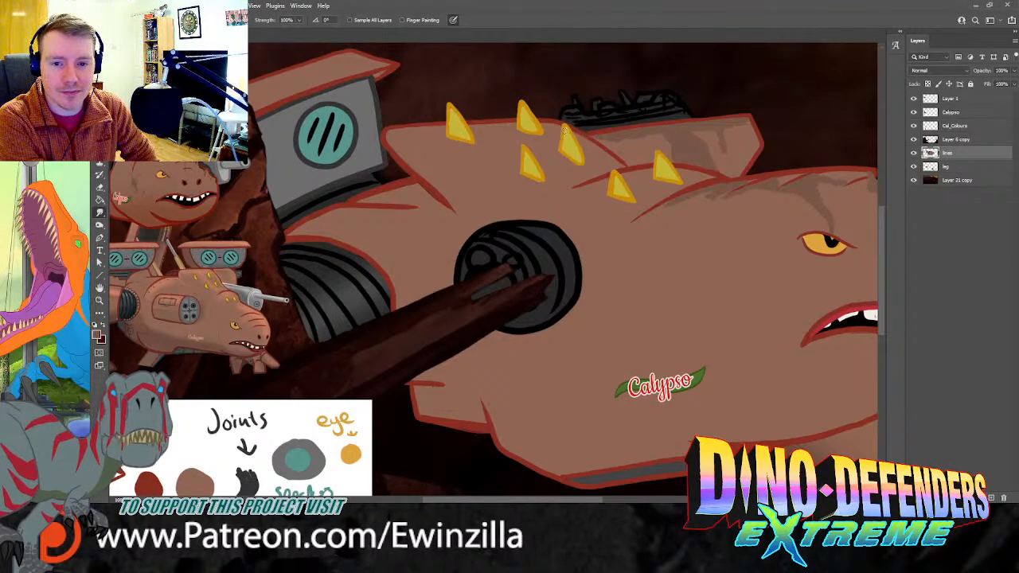
pyautogui.press('b')
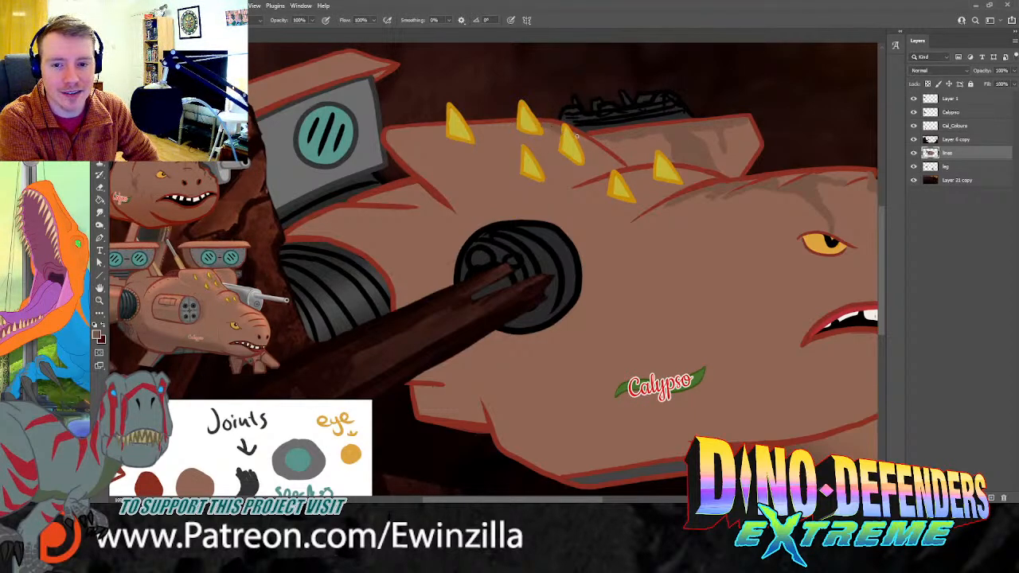
pyautogui.click(100, 212)
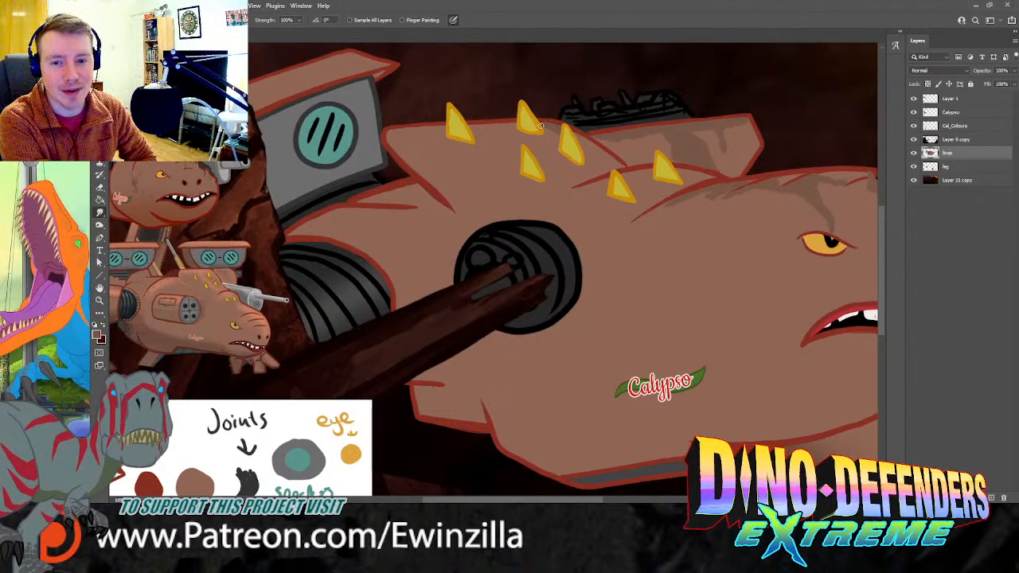
# Step: Paint a branching grime mark on the creature's side above the Calypso logo and faint strokes along the upper lip
pyautogui.press('b')
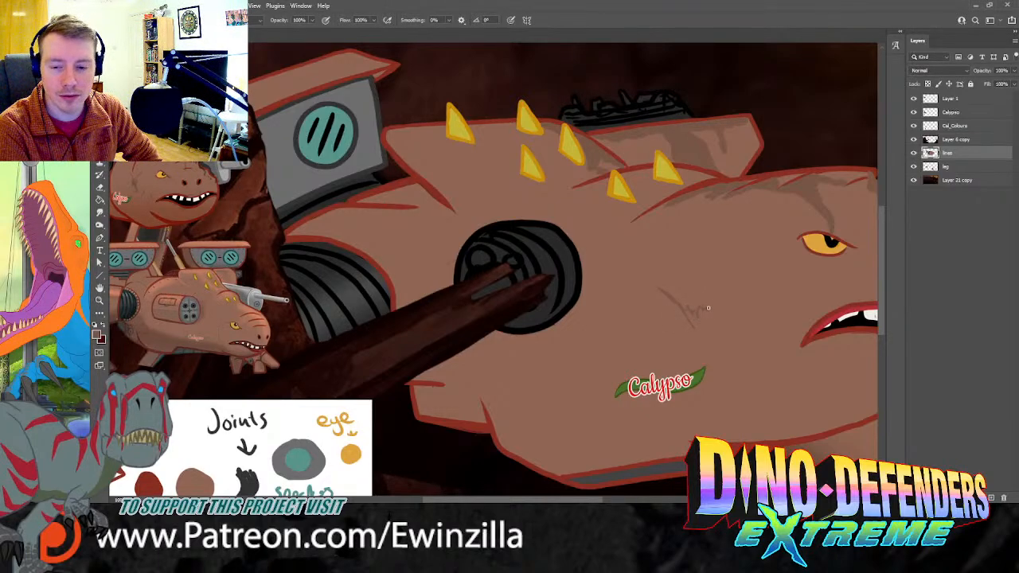
pyautogui.moveTo(720, 276)
pyautogui.mouseDown()
pyautogui.moveTo(730, 364)
pyautogui.moveTo(684, 310)
pyautogui.moveTo(708, 334)
pyautogui.moveTo(701, 312)
pyautogui.moveTo(695, 321)
pyautogui.moveTo(711, 329)
pyautogui.moveTo(702, 314)
pyautogui.moveTo(711, 316)
pyautogui.moveTo(724, 333)
pyautogui.moveTo(710, 318)
pyautogui.moveTo(713, 350)
pyautogui.moveTo(711, 330)
pyautogui.moveTo(726, 358)
pyautogui.mouseUp()
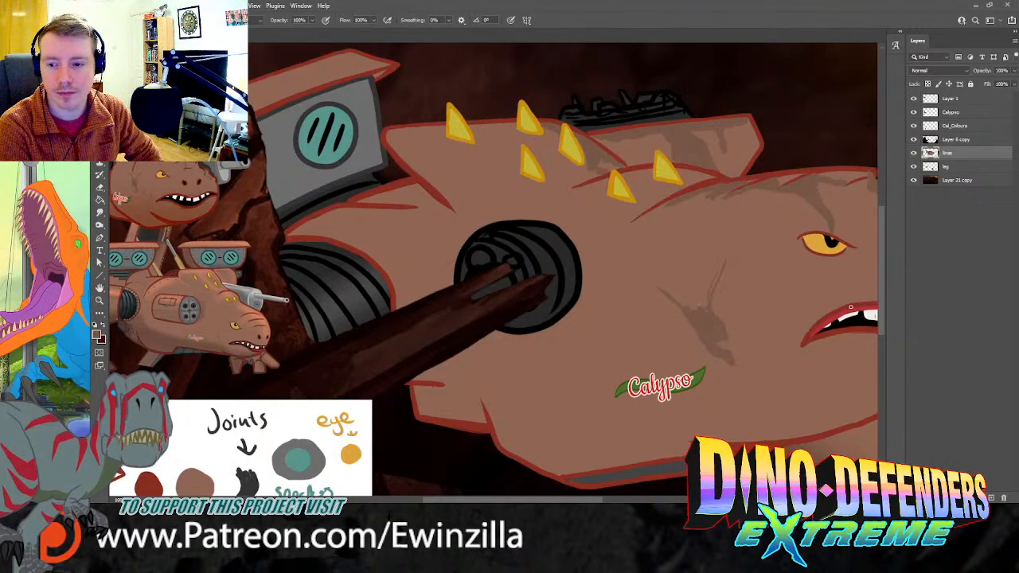
pyautogui.moveTo(595, 500); pyautogui.dragTo(642, 500)
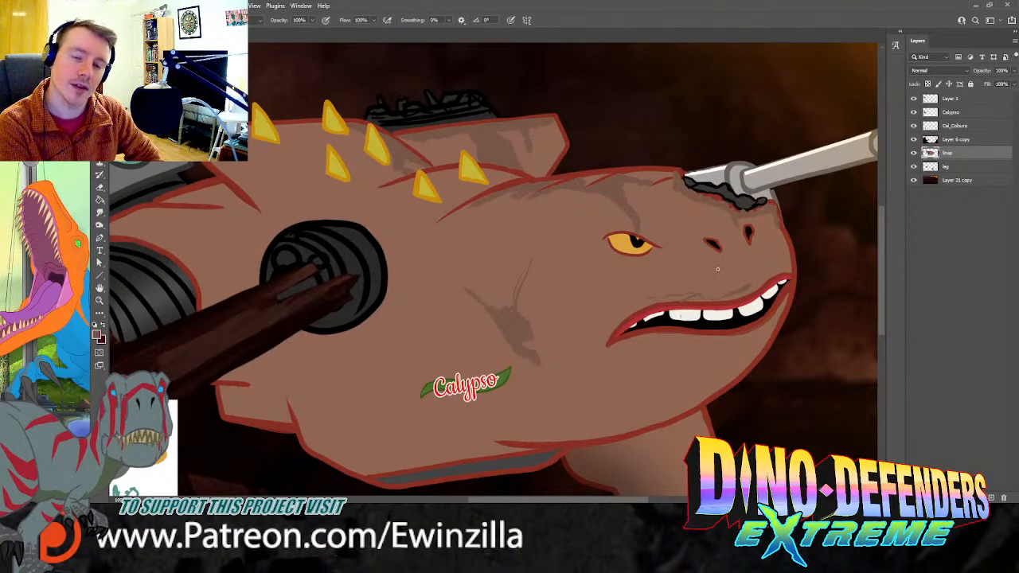
pyautogui.moveTo(633, 500); pyautogui.dragTo(565, 500)
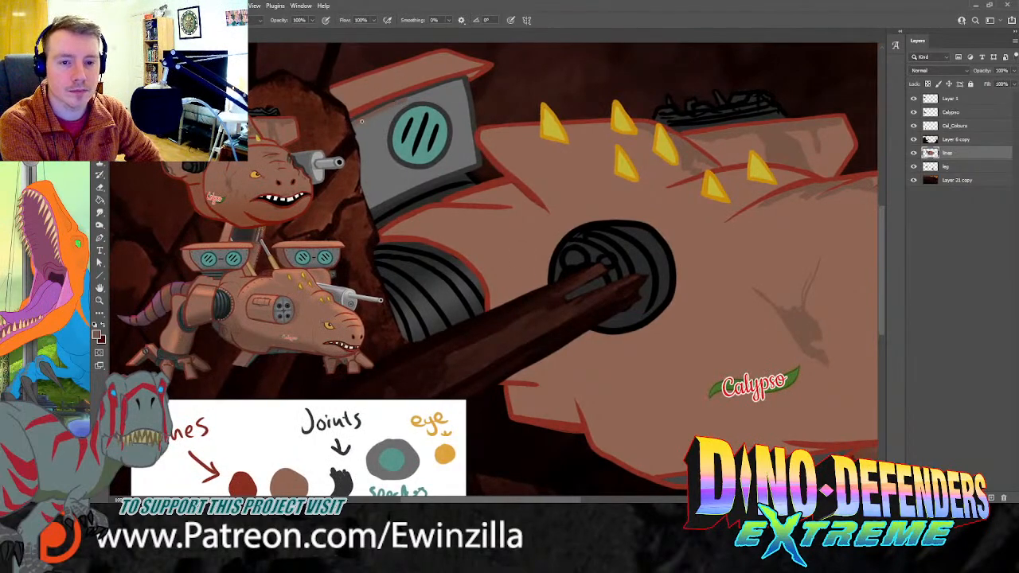
# Step: Sample a grey and paint darker grime streaks along the edges of the speaker panel around the teal speaker, ready for smudging
pyautogui.press('i')
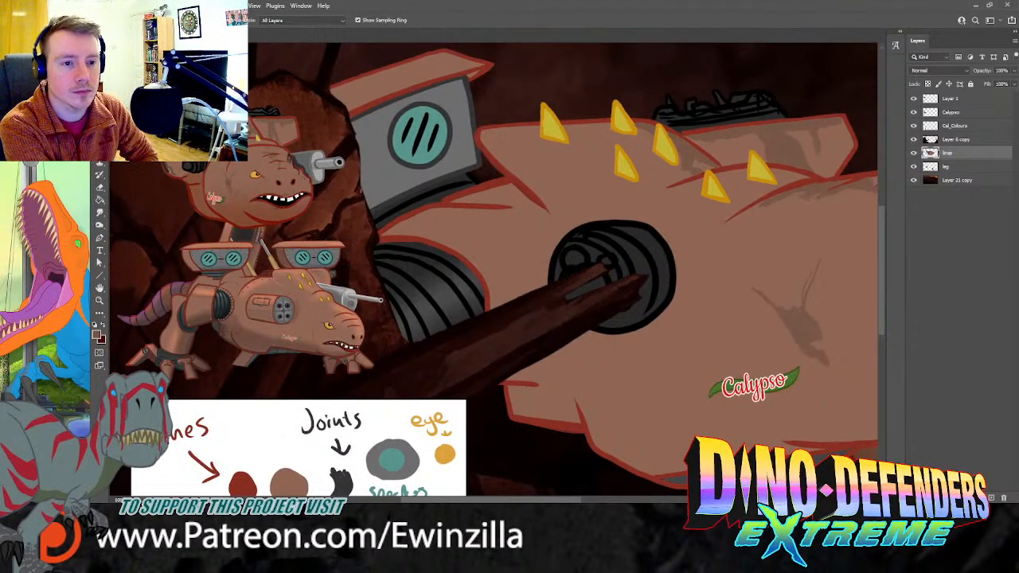
pyautogui.press('b')
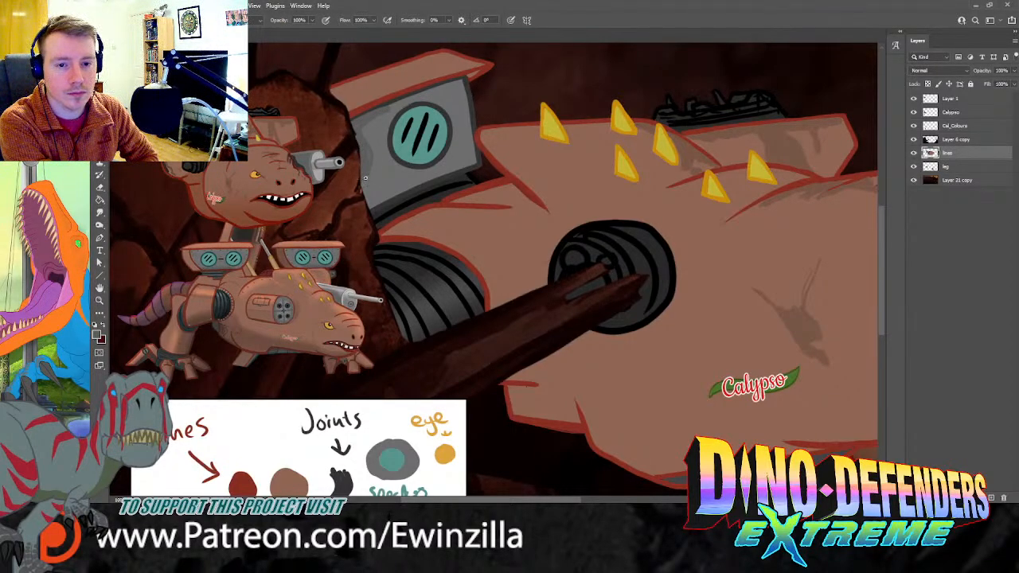
pyautogui.moveTo(375, 189)
pyautogui.mouseDown()
pyautogui.moveTo(372, 200)
pyautogui.moveTo(368, 191)
pyautogui.mouseUp()
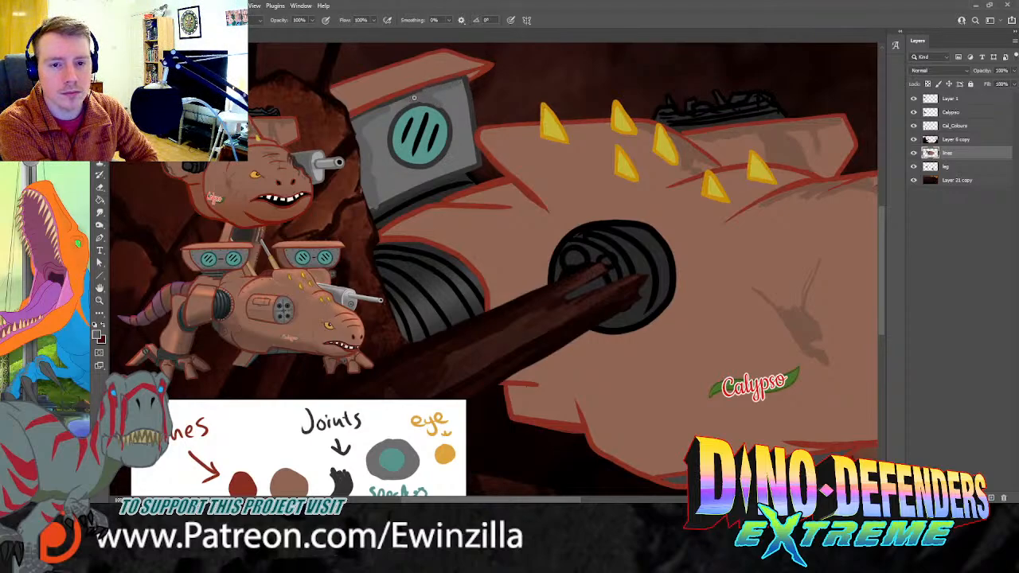
pyautogui.moveTo(458, 95)
pyautogui.mouseDown()
pyautogui.moveTo(457, 140)
pyautogui.moveTo(460, 96)
pyautogui.mouseUp()
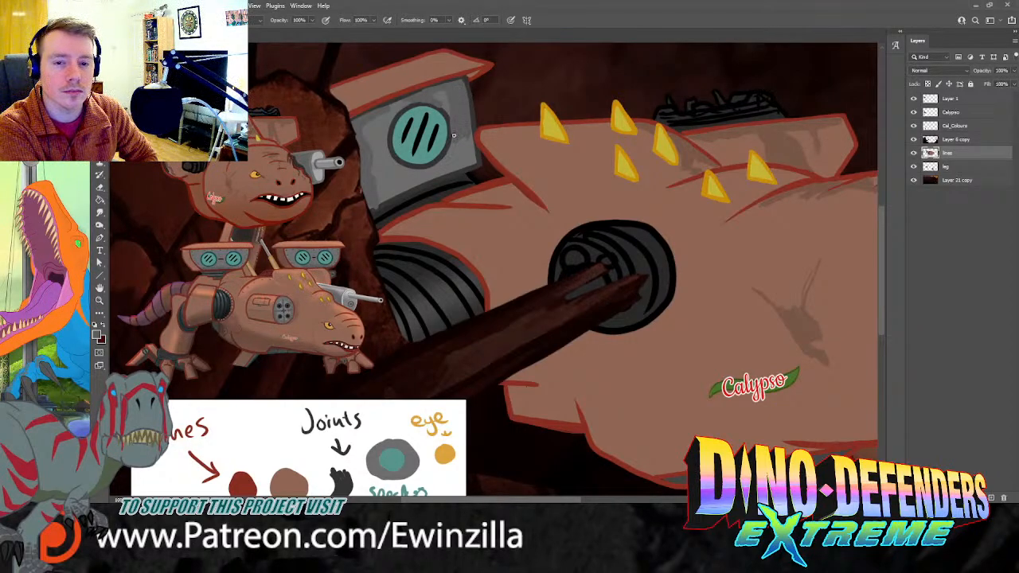
pyautogui.moveTo(454, 136); pyautogui.dragTo(453, 166)
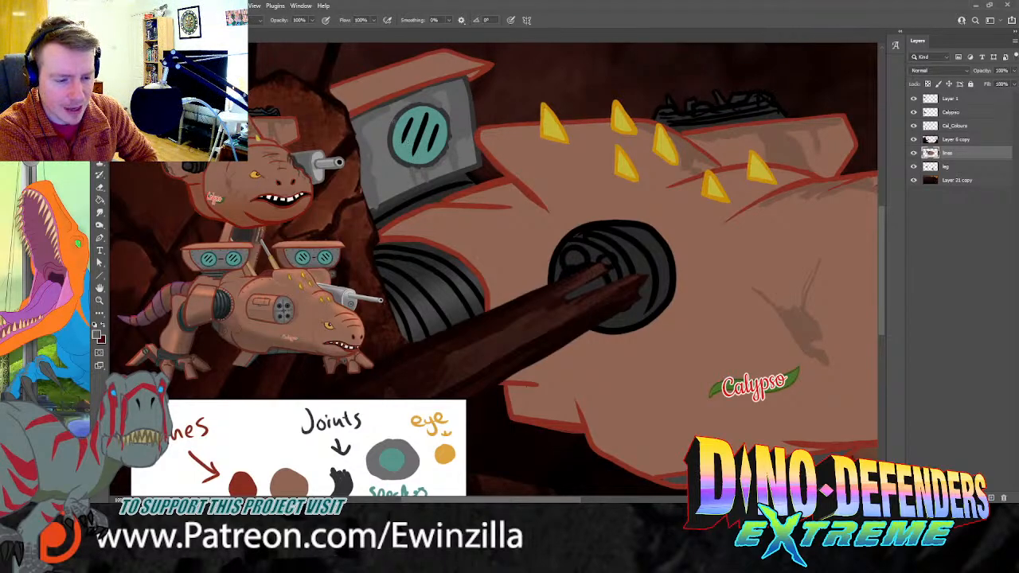
pyautogui.click(99, 212)
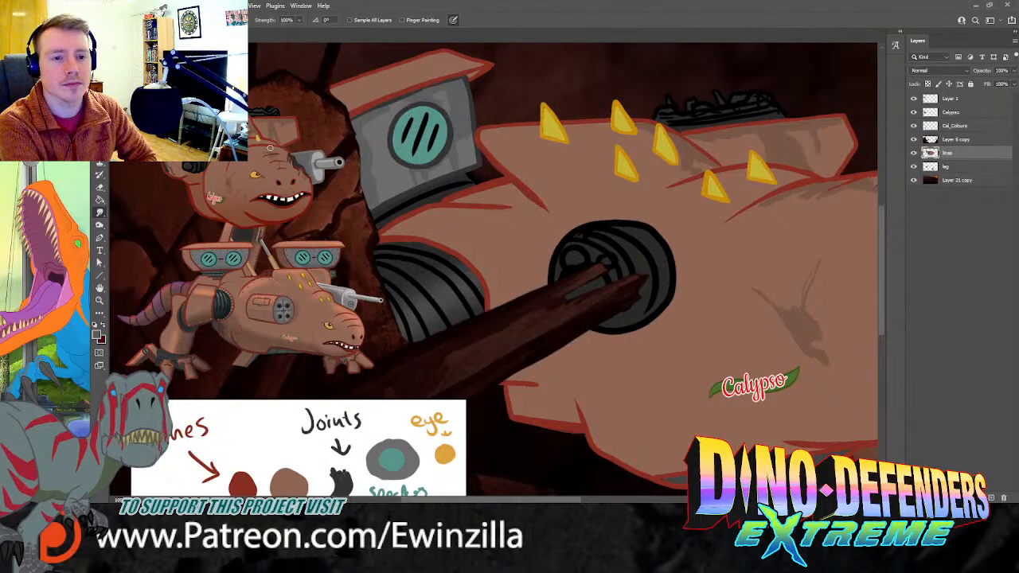
# Step: Sample a brown, paint small cracks behind the mouth, and brush soft 36% opacity grime around and below the round black side socket
pyautogui.press('i')
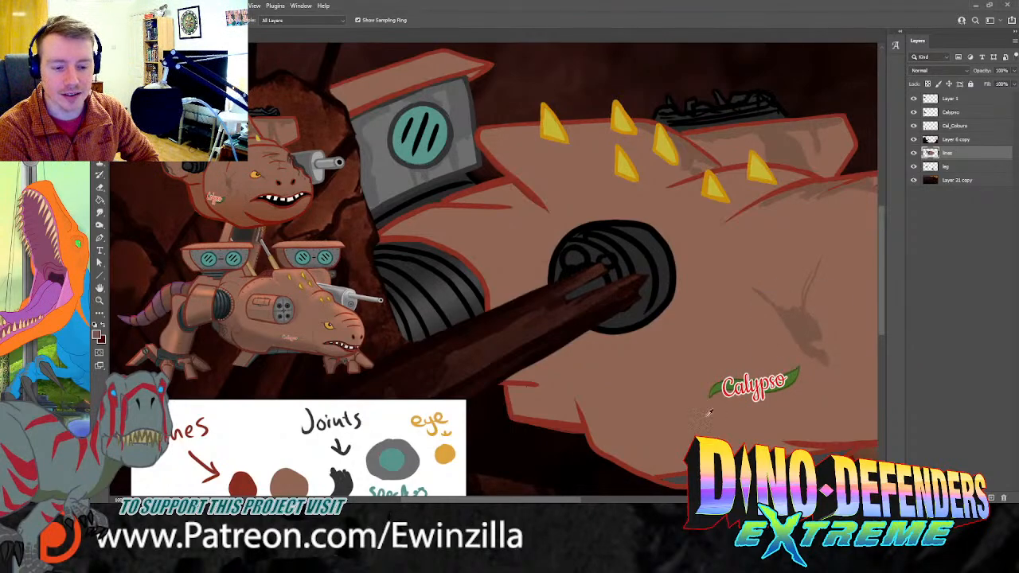
pyautogui.hscroll(3, 571, 500)
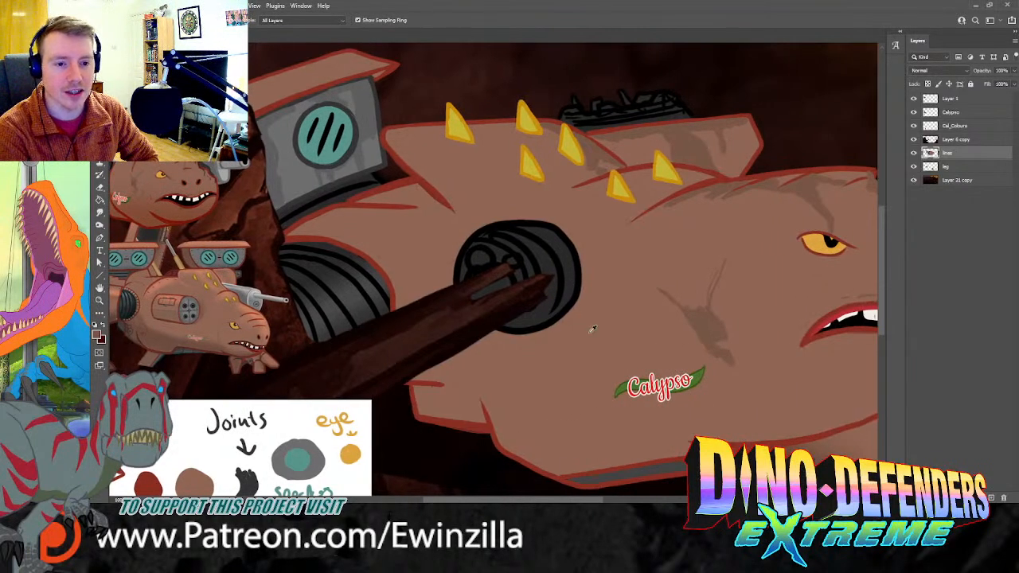
pyautogui.press('b')
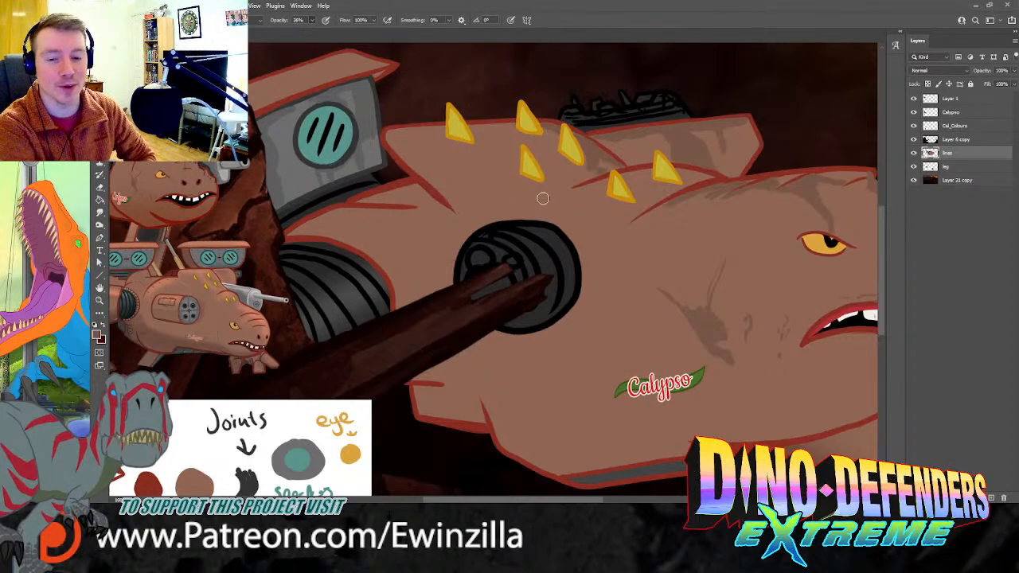
pyautogui.moveTo(521, 223)
pyautogui.mouseDown()
pyautogui.moveTo(570, 232)
pyautogui.moveTo(582, 251)
pyautogui.mouseUp()
pyautogui.hotkey('ctrl', 'z')
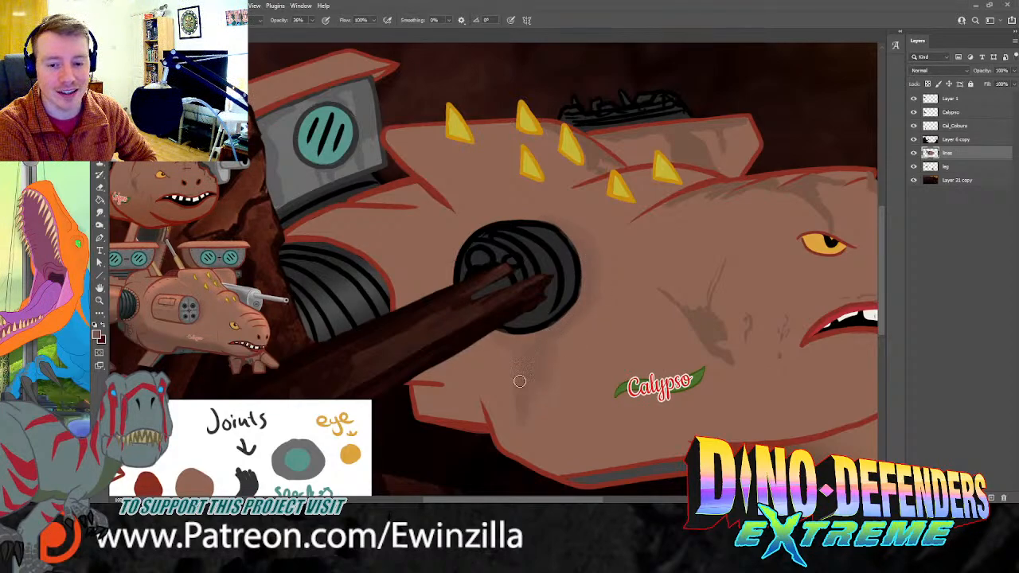
# Step: Smudge the soft grime and the upper rim around the round black socket on the creature's side
pyautogui.click(100, 213)
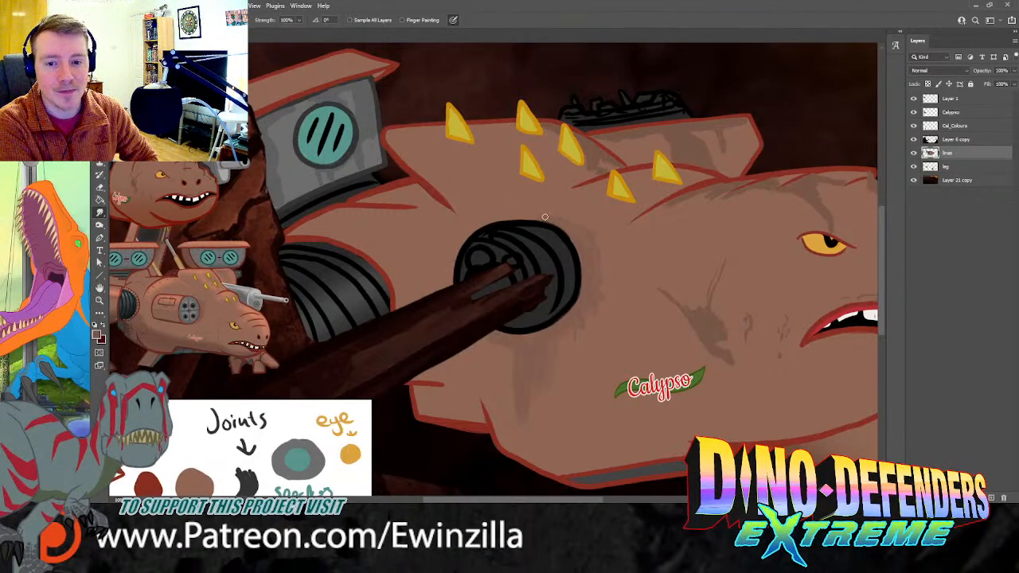
pyautogui.moveTo(545, 219)
pyautogui.mouseDown()
pyautogui.moveTo(494, 225)
pyautogui.moveTo(541, 227)
pyautogui.moveTo(483, 226)
pyautogui.moveTo(550, 225)
pyautogui.mouseUp()
pyautogui.hotkey('ctrl', 'z')
pyautogui.hotkey('ctrl', 'z')
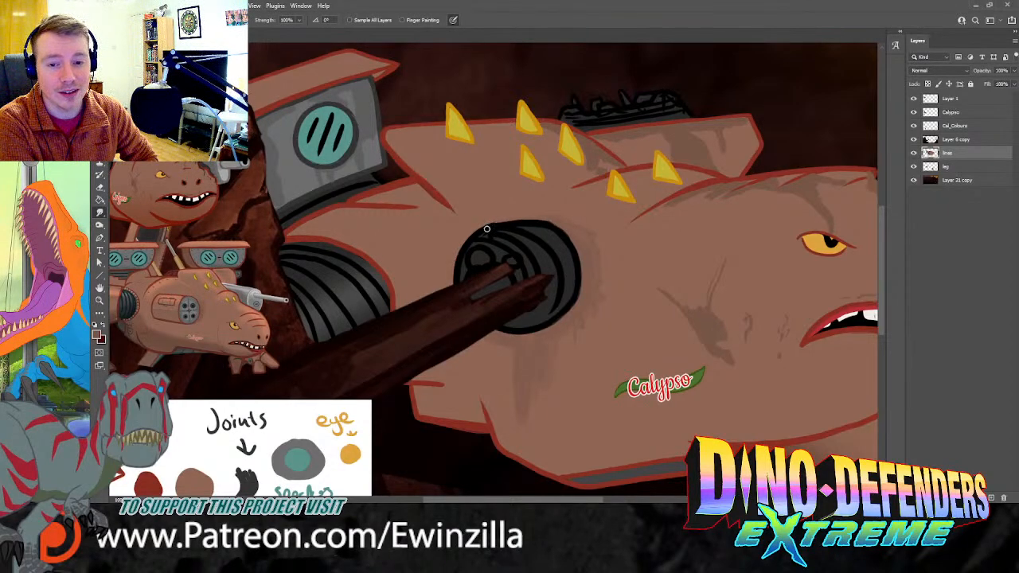
pyautogui.moveTo(486, 228)
pyautogui.mouseDown()
pyautogui.moveTo(561, 226)
pyautogui.moveTo(550, 220)
pyautogui.moveTo(578, 254)
pyautogui.moveTo(536, 190)
pyautogui.moveTo(572, 249)
pyautogui.moveTo(540, 231)
pyautogui.moveTo(571, 259)
pyautogui.mouseUp()
pyautogui.moveTo(553, 224); pyautogui.dragTo(576, 260)
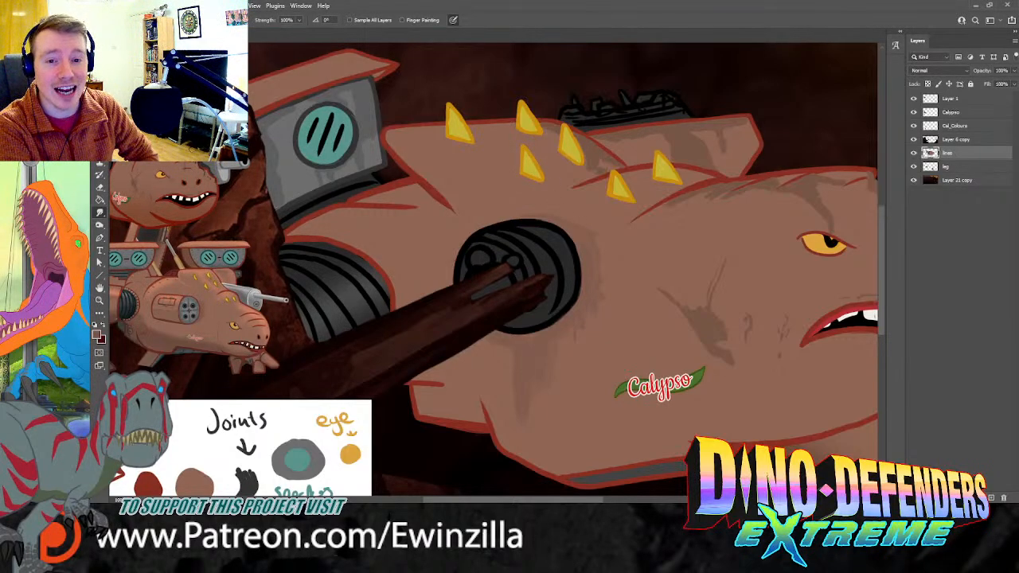
# Step: Shade the rear armour plates and body edges with sampled tones at 36% opacity, and streak the grey underside strip with a darker colour
pyautogui.press('i')
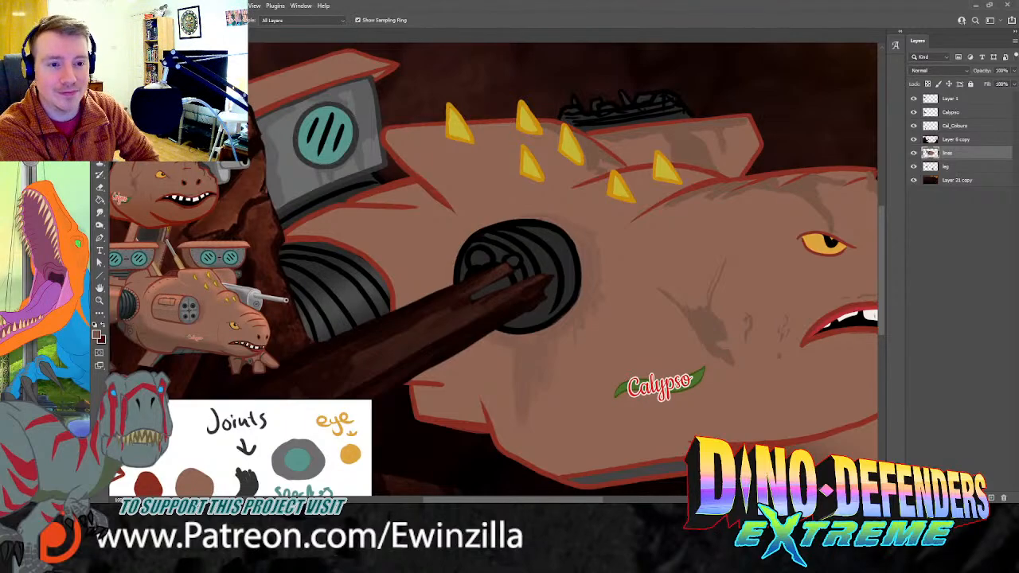
pyautogui.press('b')
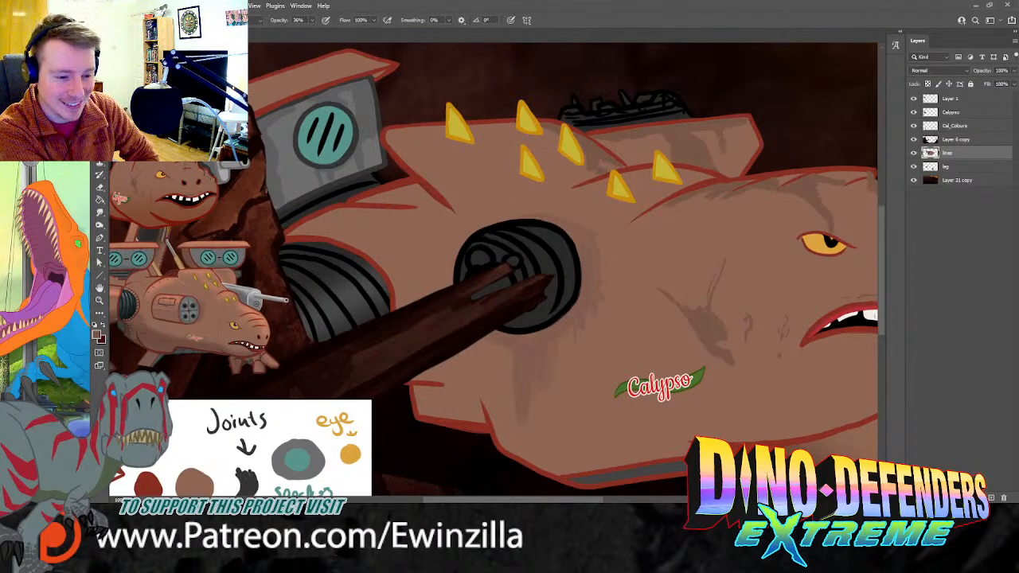
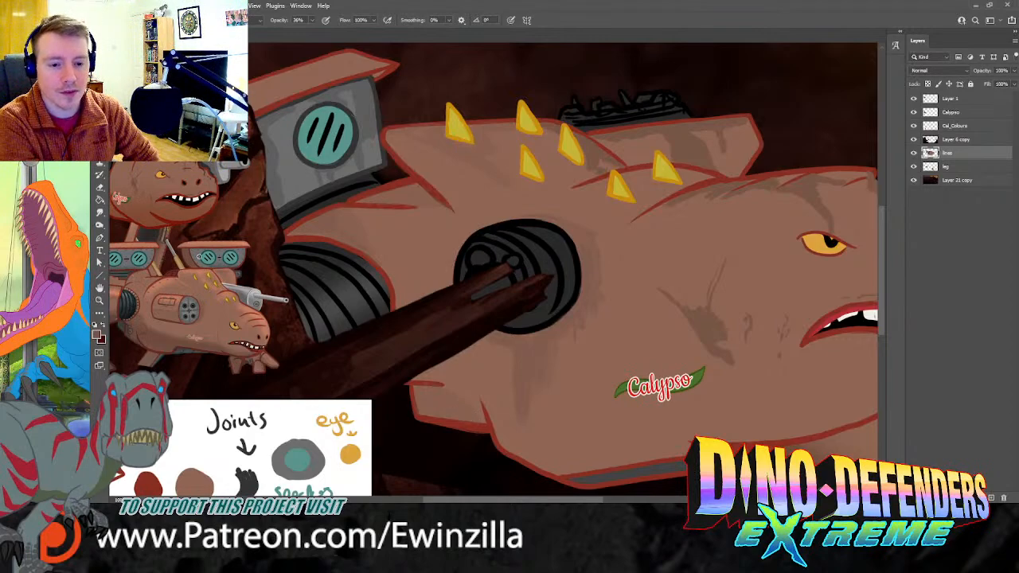
pyautogui.press('i')
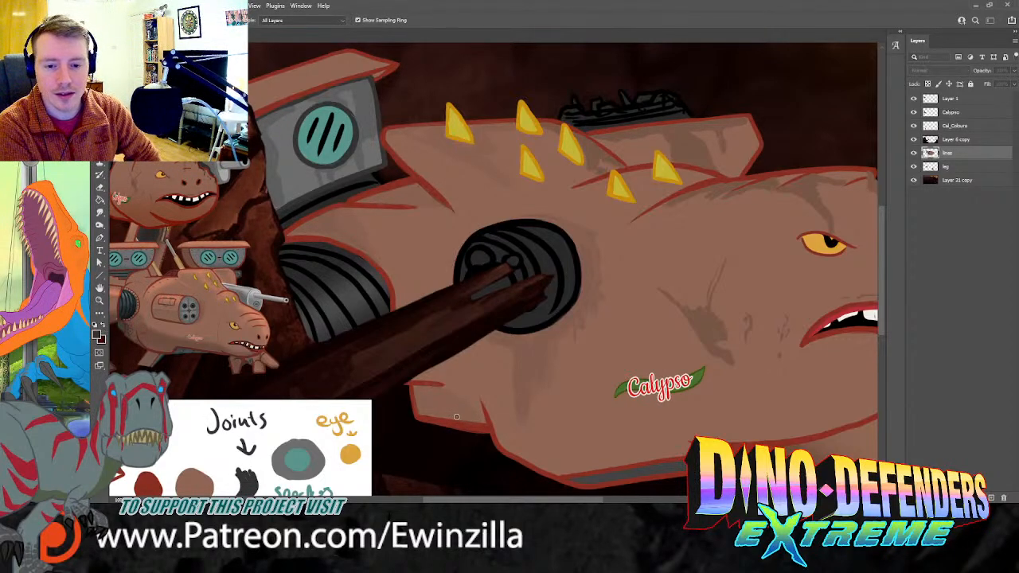
pyautogui.click(679, 304)
pyautogui.press('b')
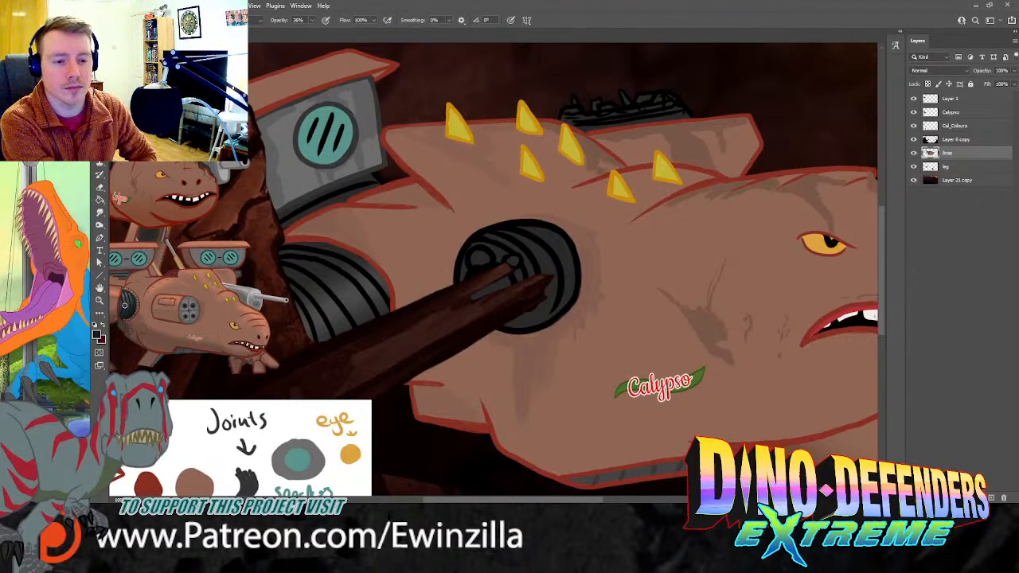
# Step: Choose a red and paint a loose wire sticking up from the broken machinery on the creature's back
pyautogui.press('z')
pyautogui.click(381, 20)
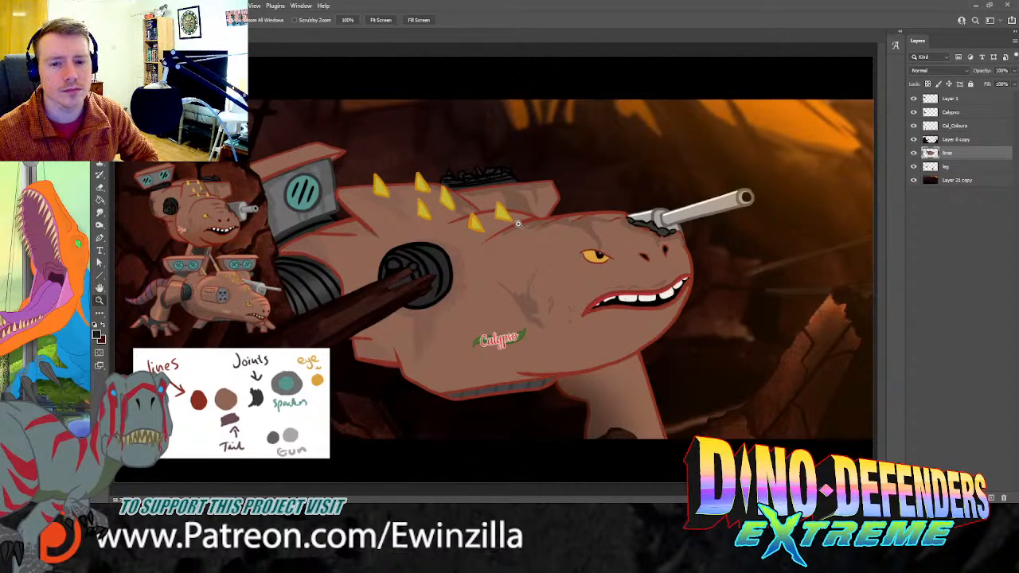
pyautogui.click(489, 177)
pyautogui.click(488, 176)
pyautogui.click(487, 176)
pyautogui.click(488, 175)
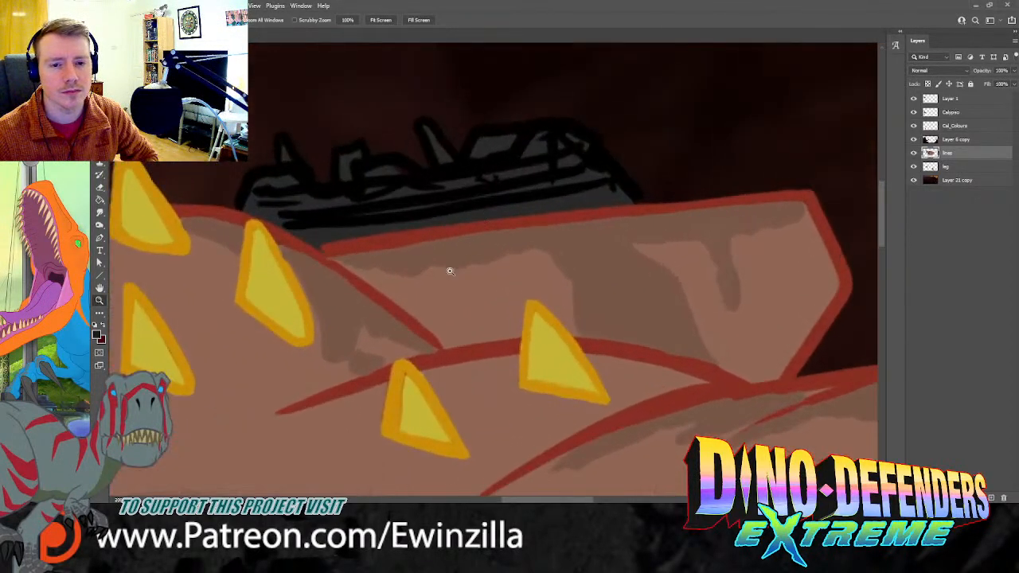
pyautogui.scroll(1, 449, 269)
pyautogui.press('b')
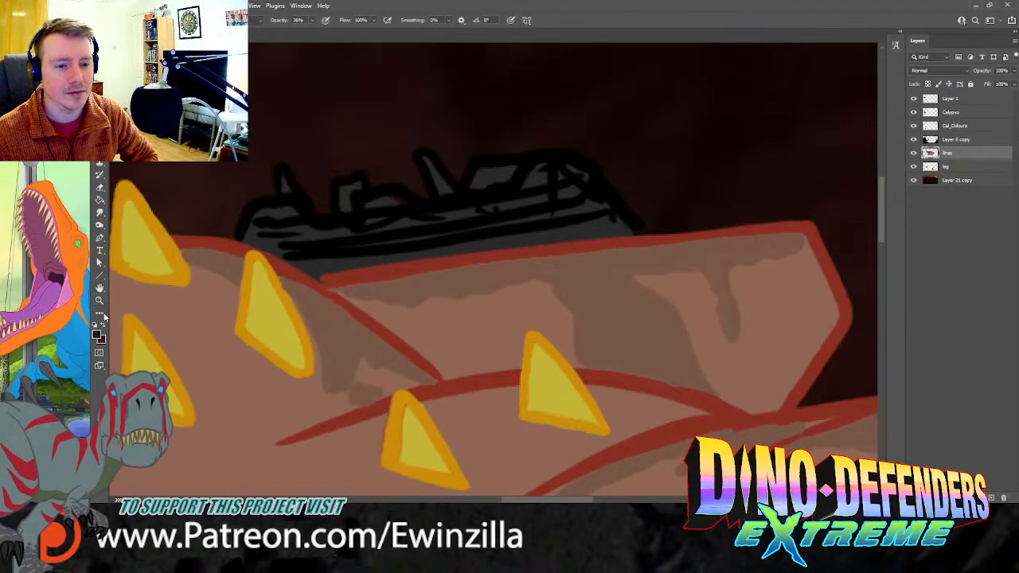
pyautogui.click(97, 336)
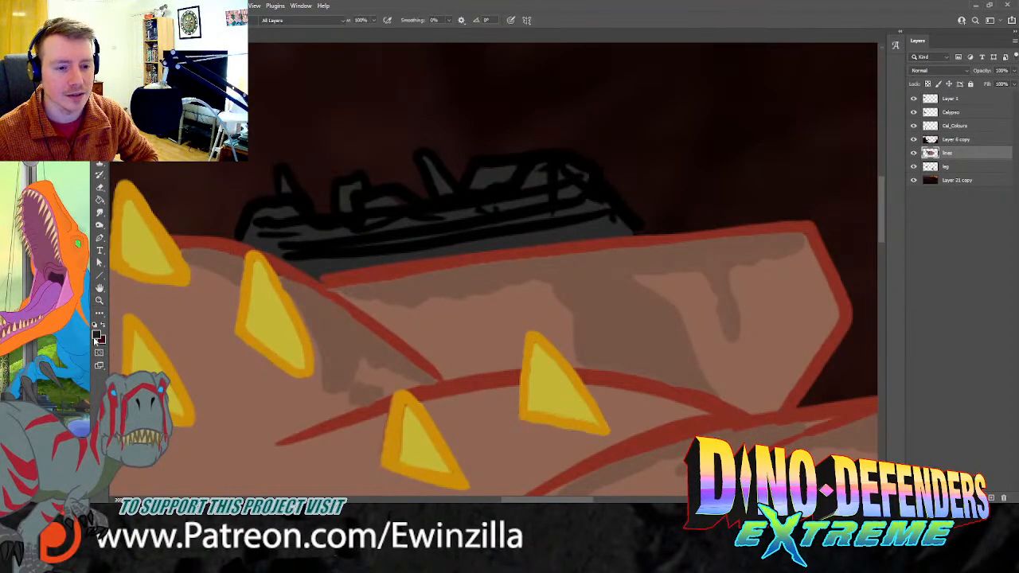
pyautogui.click(700, 304)
pyautogui.moveTo(424, 199); pyautogui.dragTo(400, 156)
pyautogui.hotkey('ctrl', 'z')
pyautogui.moveTo(425, 203); pyautogui.dragTo(399, 163)
pyautogui.hotkey('ctrl', 'z')
pyautogui.moveTo(423, 197); pyautogui.dragTo(400, 157)
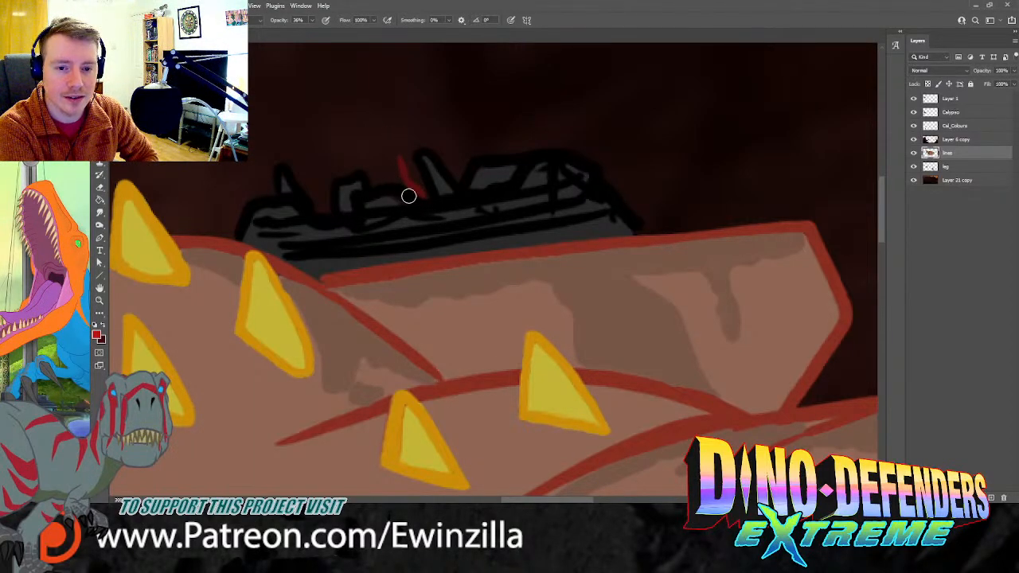
pyautogui.moveTo(408, 200); pyautogui.dragTo(396, 195)
# Step: Choose a blue and paint loose wires rising from both ends of the broken machinery on the back
pyautogui.click(97, 336)
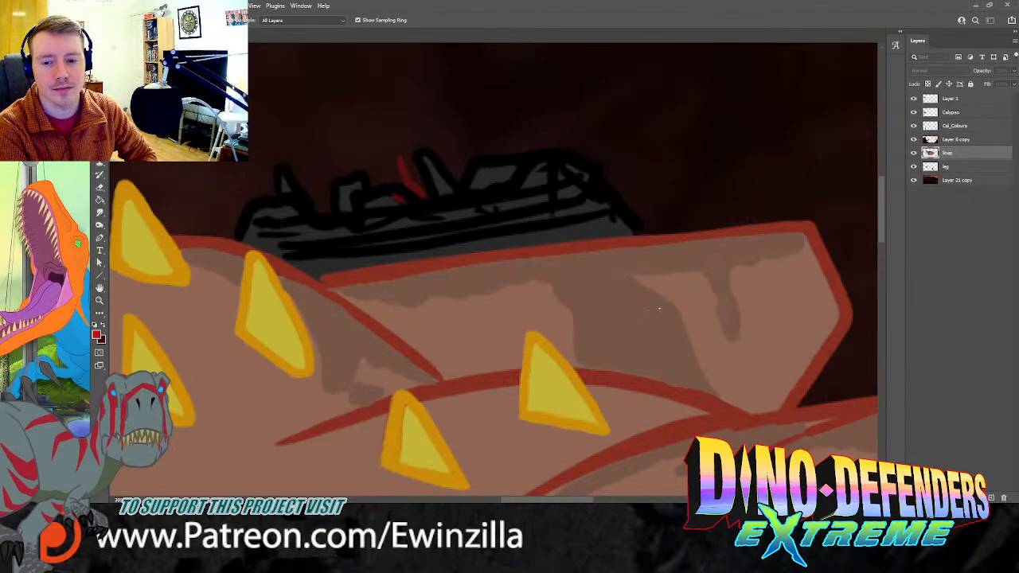
pyautogui.press('Return')
pyautogui.moveTo(316, 216); pyautogui.dragTo(326, 149)
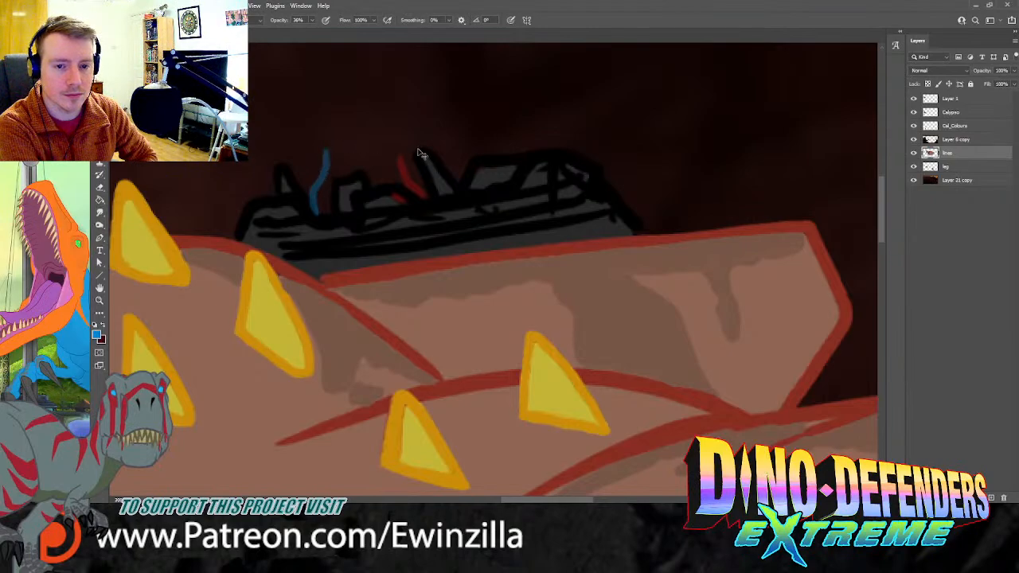
pyautogui.hotkey('ctrl', 'z')
pyautogui.moveTo(319, 209); pyautogui.dragTo(331, 153)
pyautogui.moveTo(542, 152)
pyautogui.mouseDown()
pyautogui.moveTo(517, 148)
pyautogui.moveTo(516, 132)
pyautogui.mouseUp()
pyautogui.hotkey('ctrl', 'z')
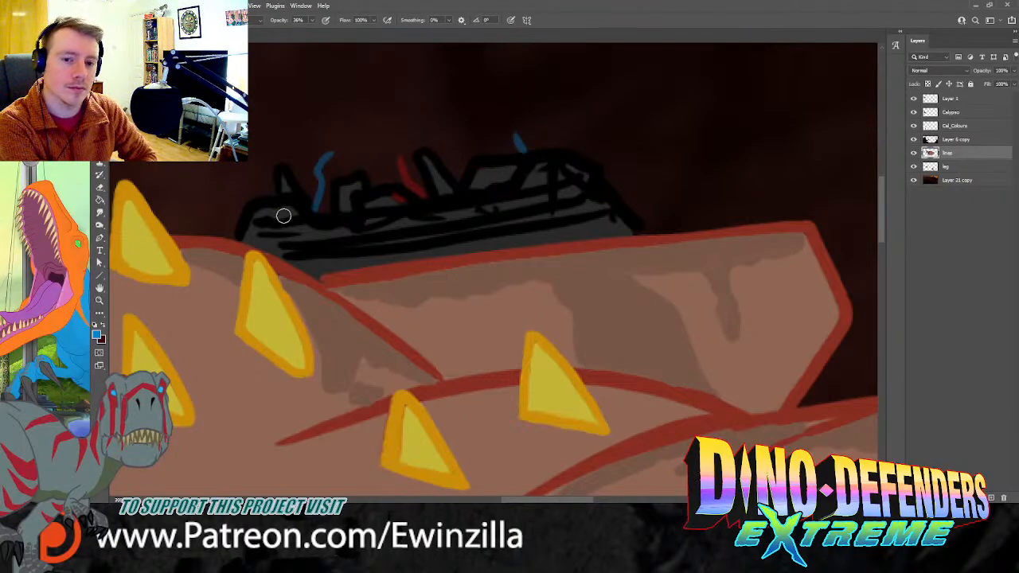
# Step: Sample the red outline colour and, at 100% brush opacity, draw curved panel lines around the side socket and a dotted rivet seam behind the eye
pyautogui.click(99, 300)
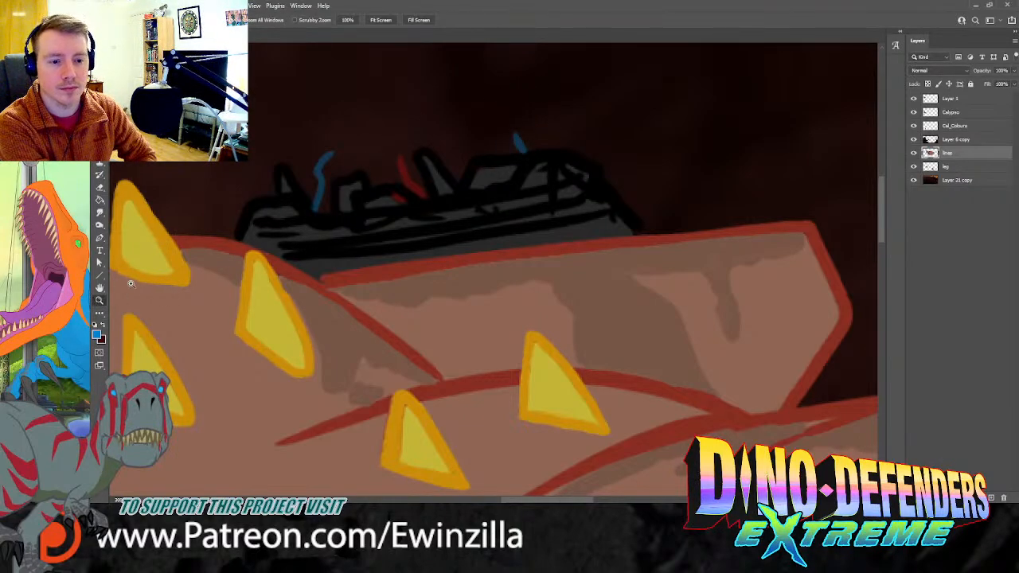
pyautogui.click(381, 21)
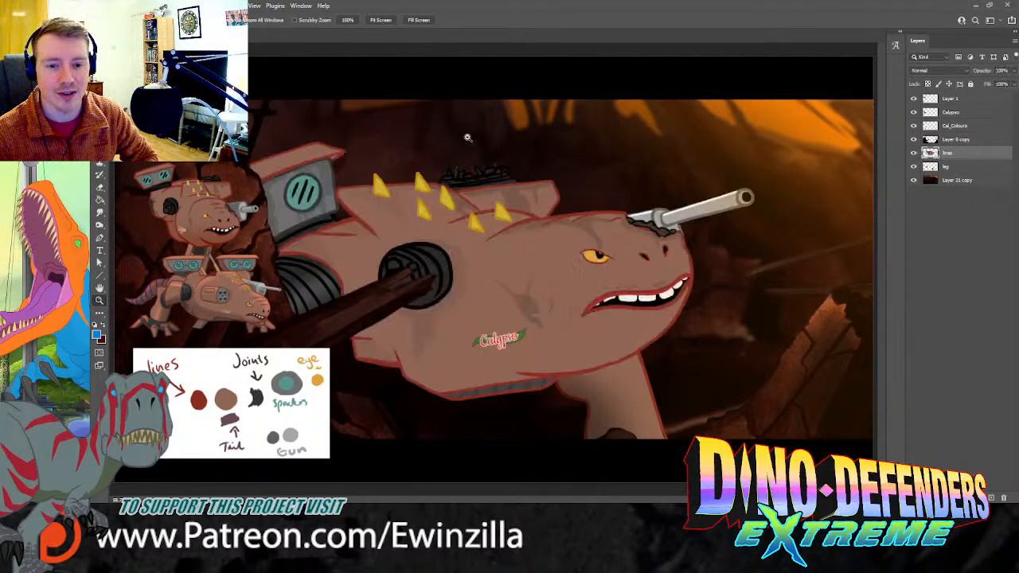
pyautogui.press('i')
pyautogui.click(337, 220)
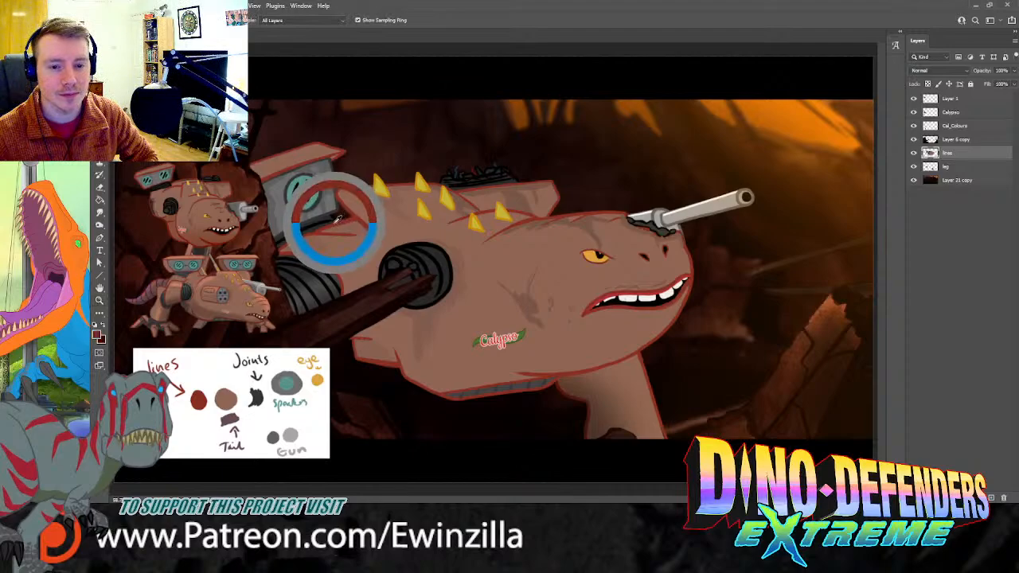
pyautogui.press('b')
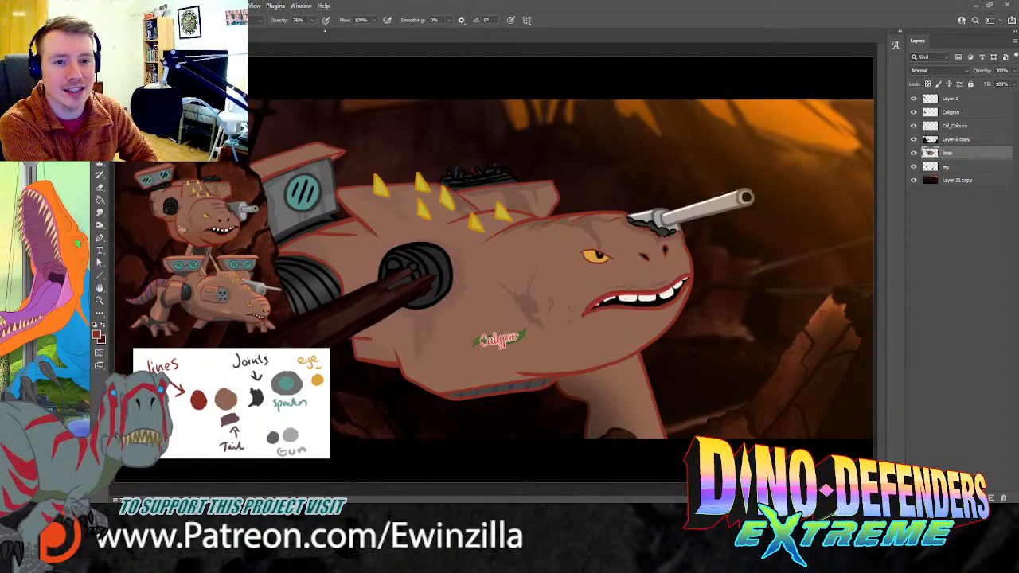
pyautogui.press('0')
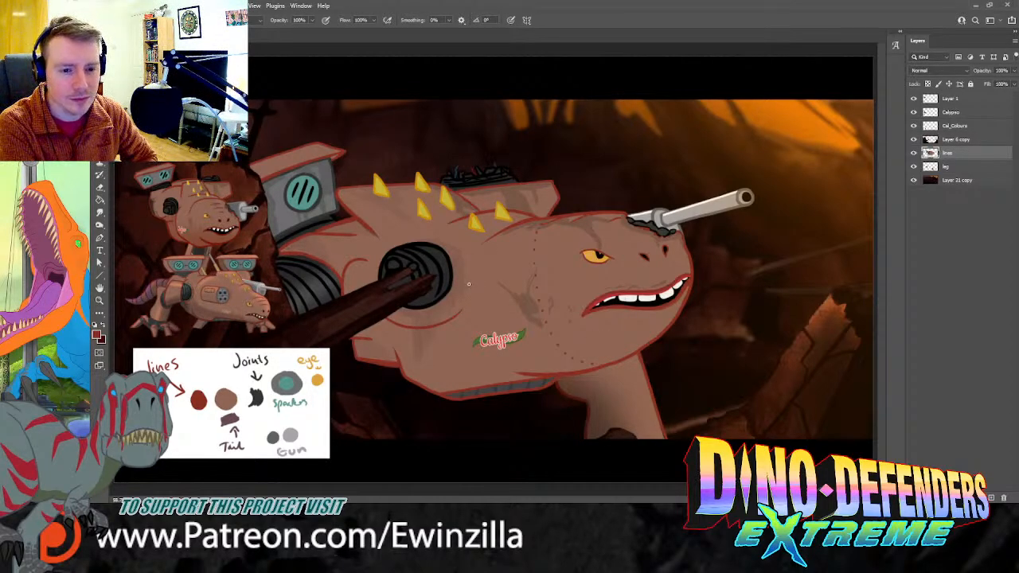
# Step: Check the panel details on the reference creature and add matching rows of rivet dots above and below the side socket
pyautogui.click(99, 300)
pyautogui.click(218, 321)
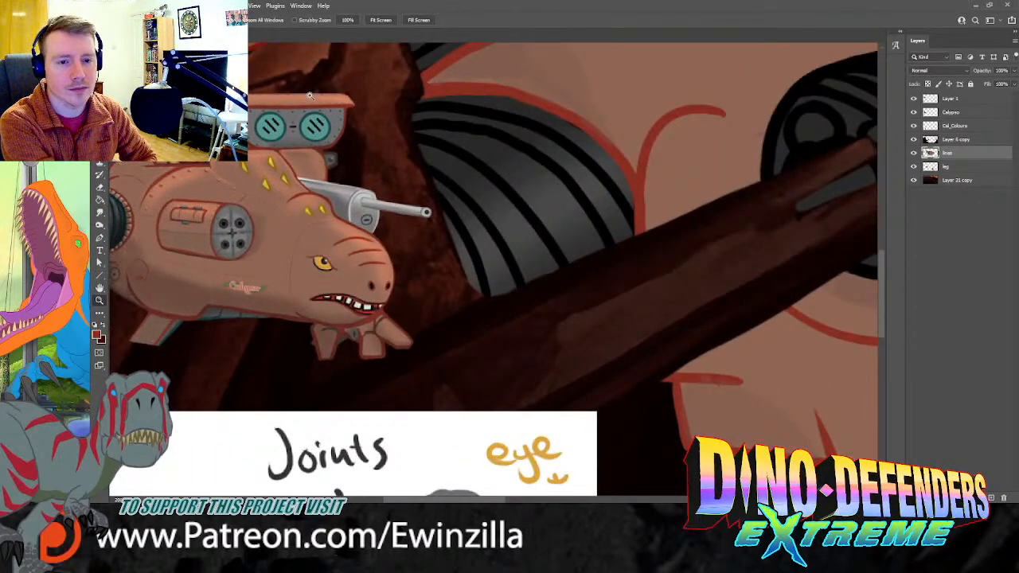
pyautogui.click(380, 20)
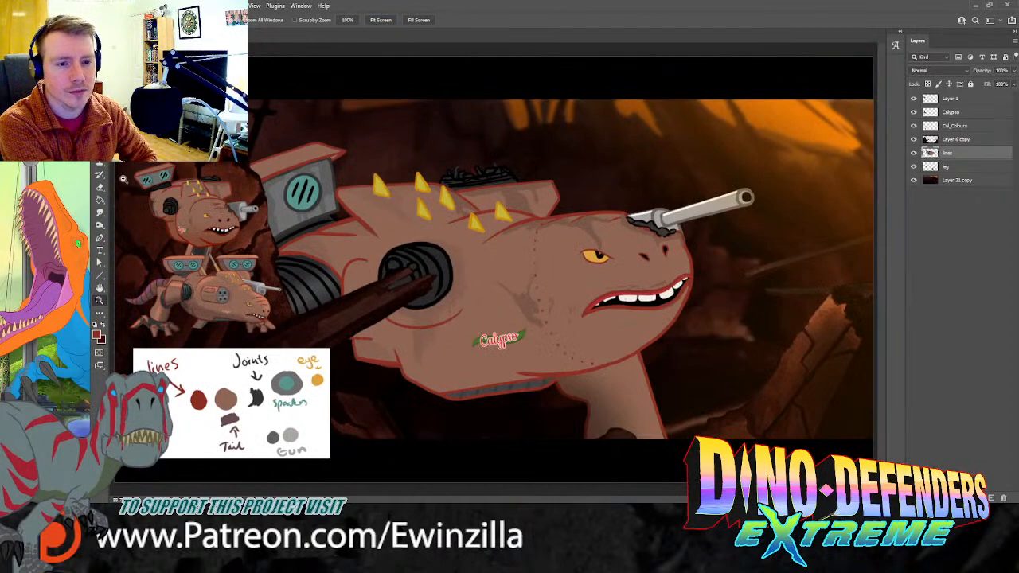
pyautogui.press('b')
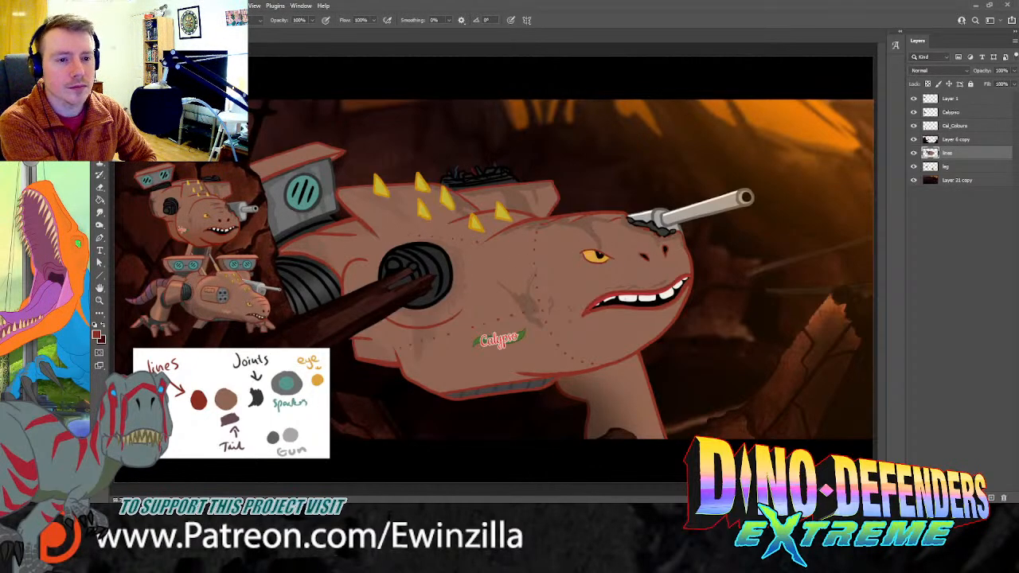
pyautogui.press('i')
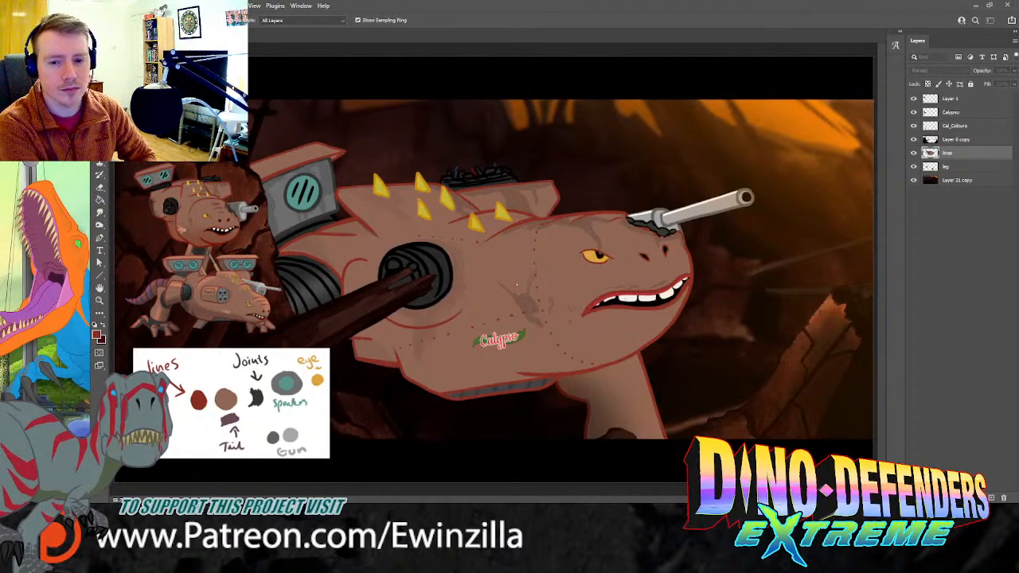
# Step: Sample black and dark tones from the canvas and reference creature, and paint a short black slot on the grey speaker pod
pyautogui.click(439, 442)
pyautogui.click(537, 273)
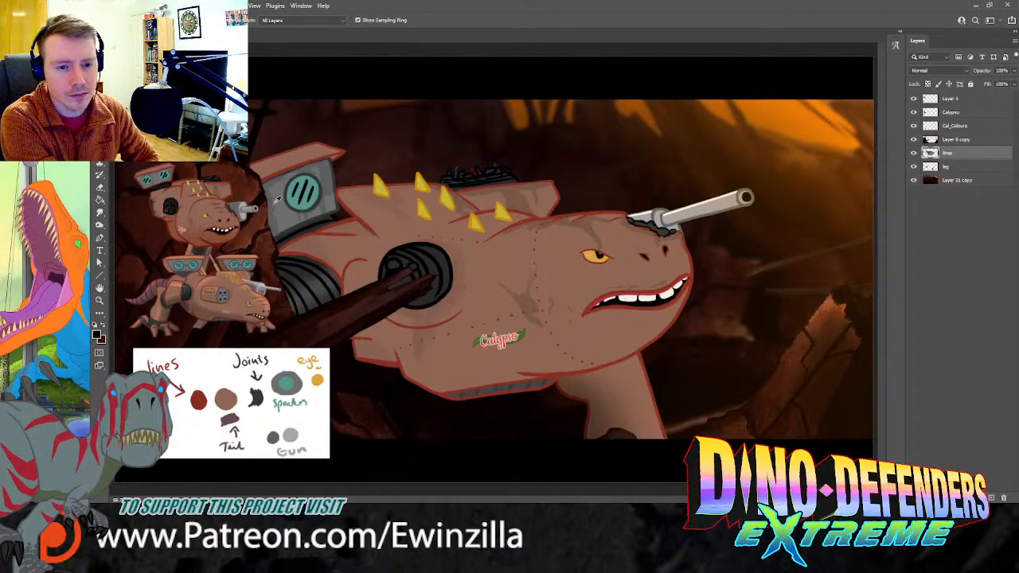
pyautogui.press('b')
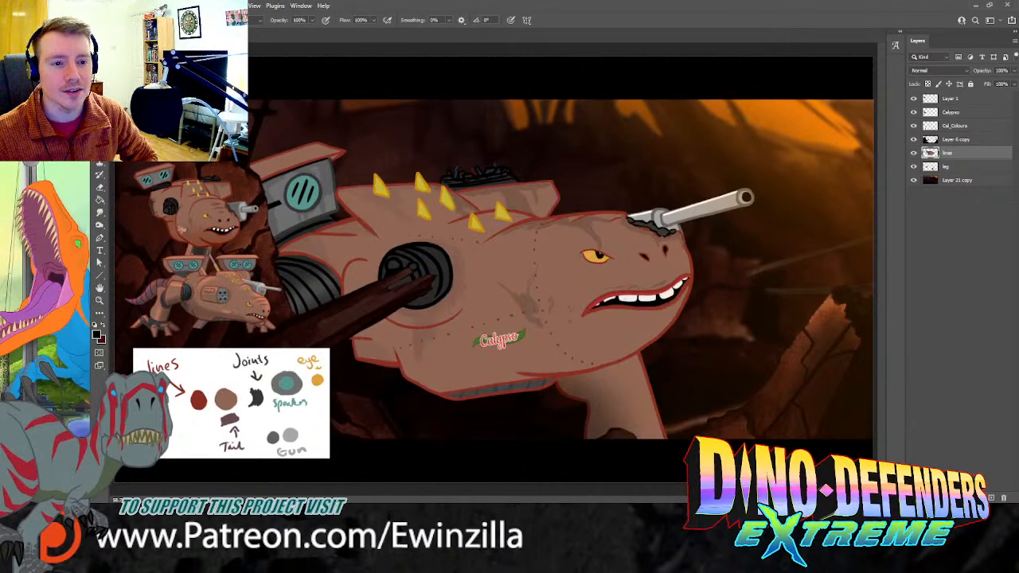
pyautogui.press('i')
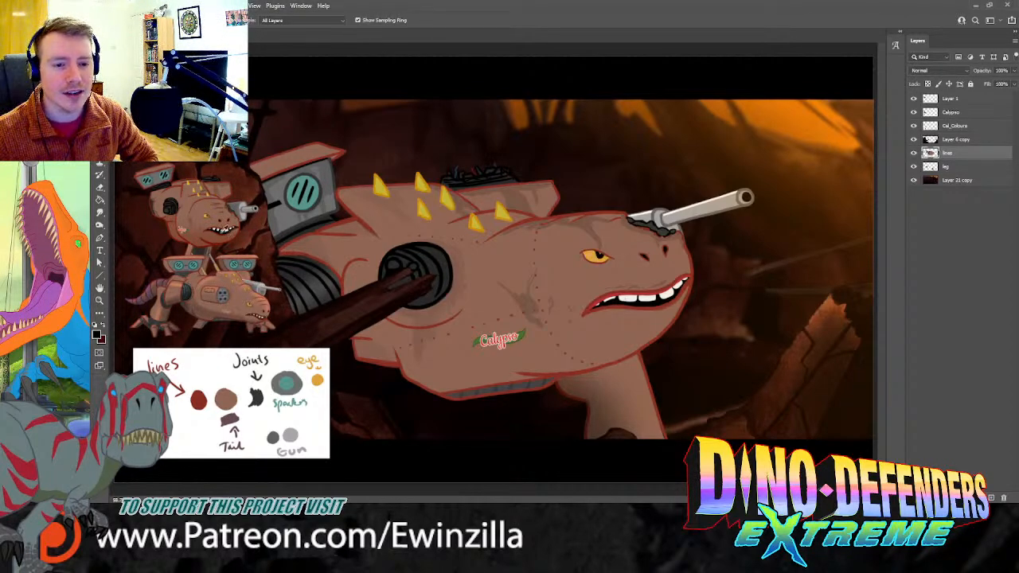
pyautogui.click(176, 203)
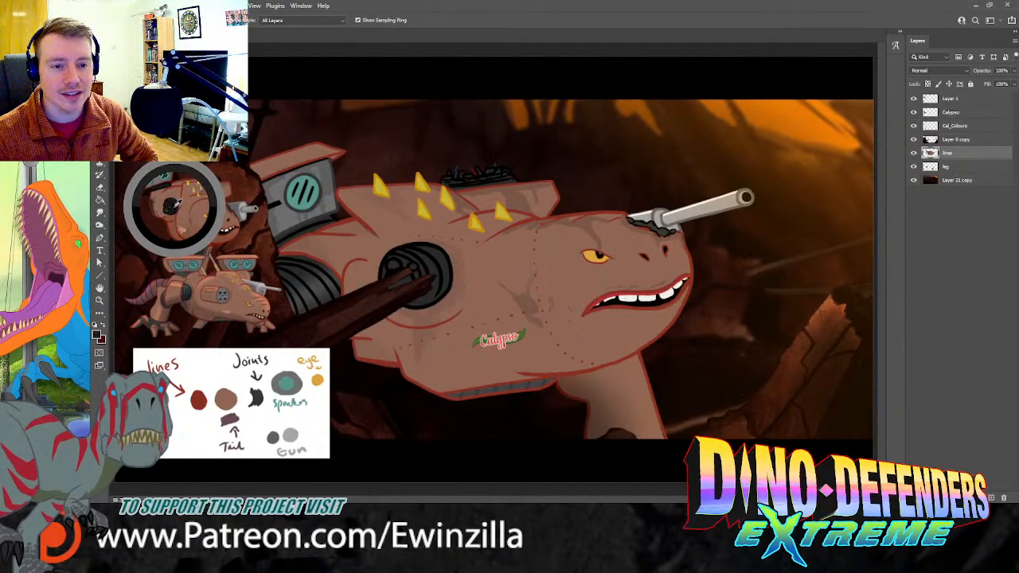
pyautogui.press('b')
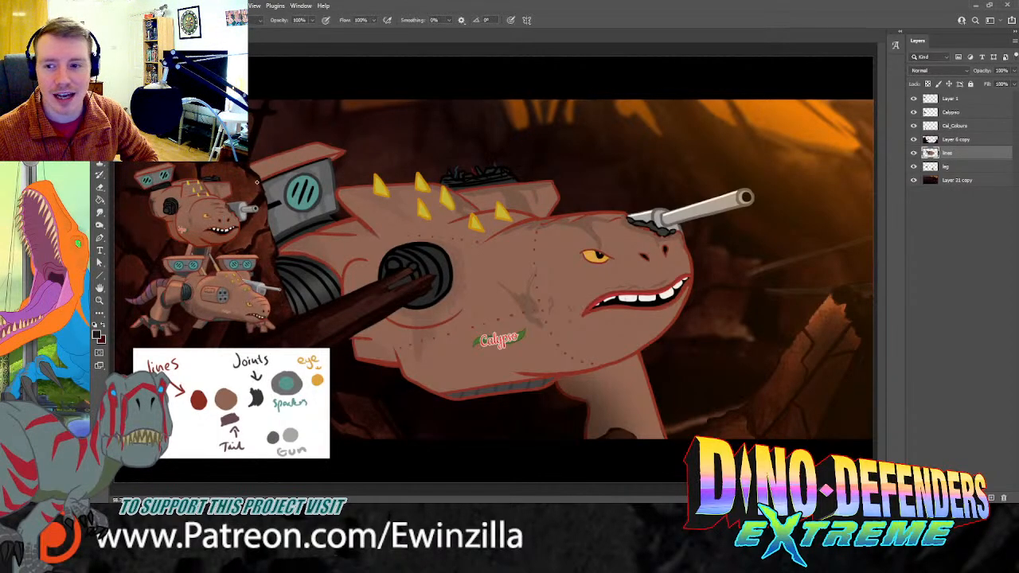
pyautogui.click(914, 152)
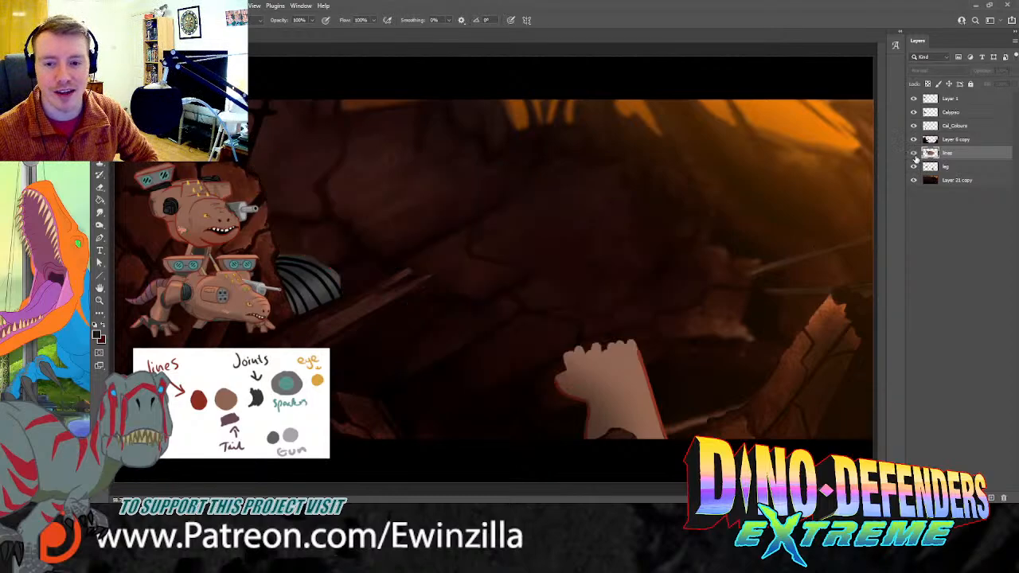
pyautogui.click(914, 153)
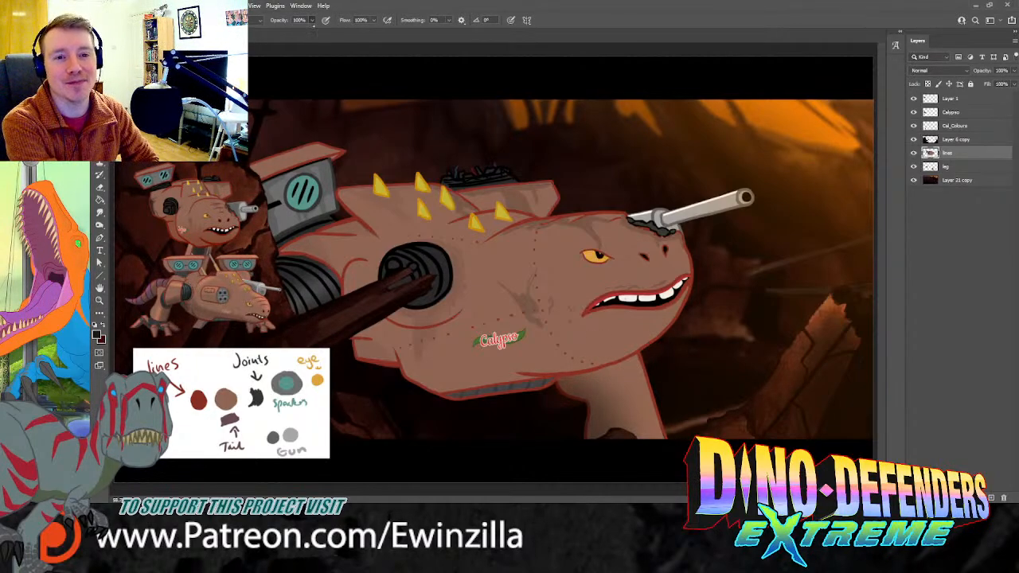
# Step: Paint faint grime patches on the front leg at reduced brush opacity, and burn shadows into the creature's underside and leg
pyautogui.press('3')
pyautogui.press('9')
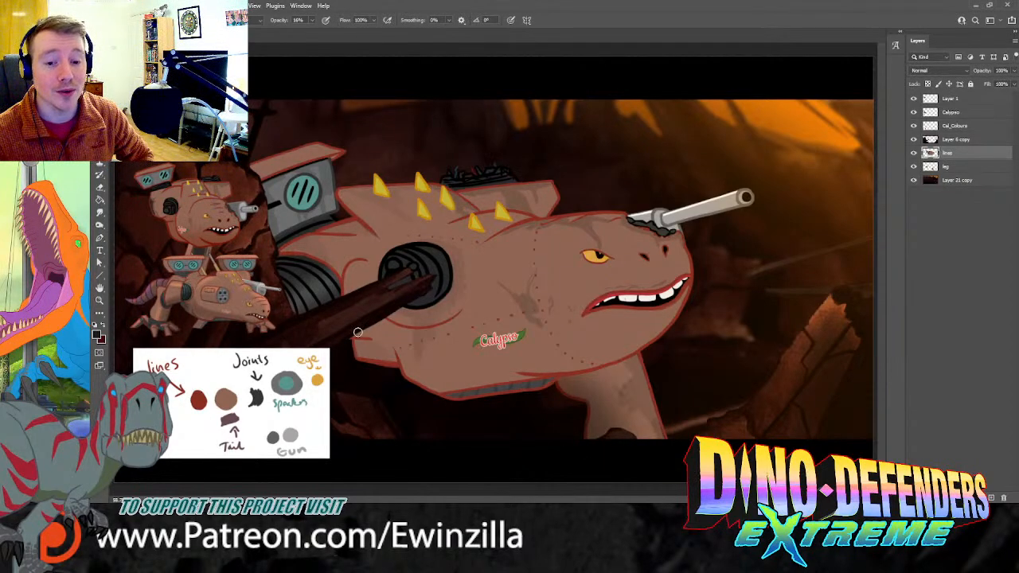
pyautogui.click(100, 225)
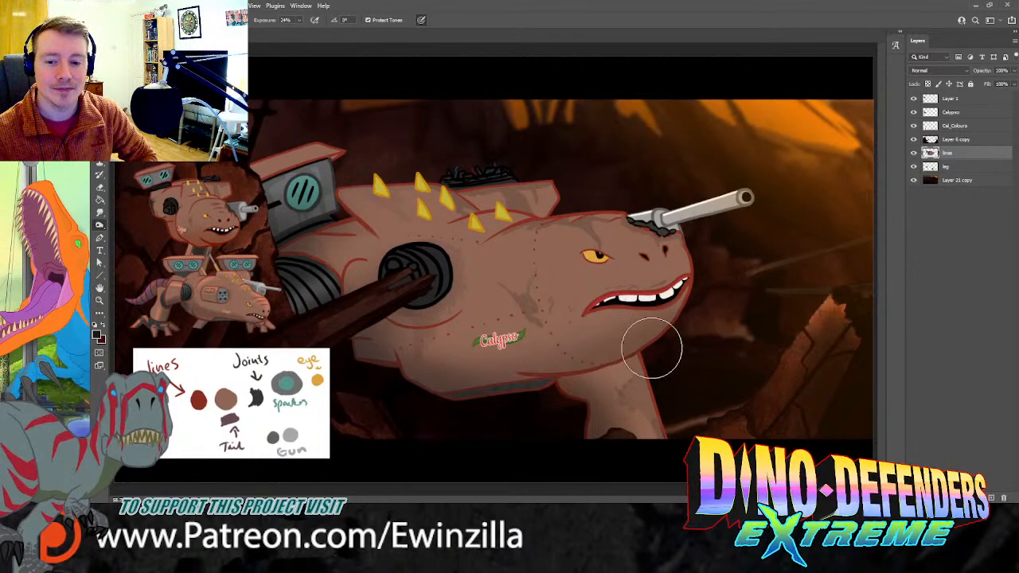
pyautogui.hotkey('alt', '[')
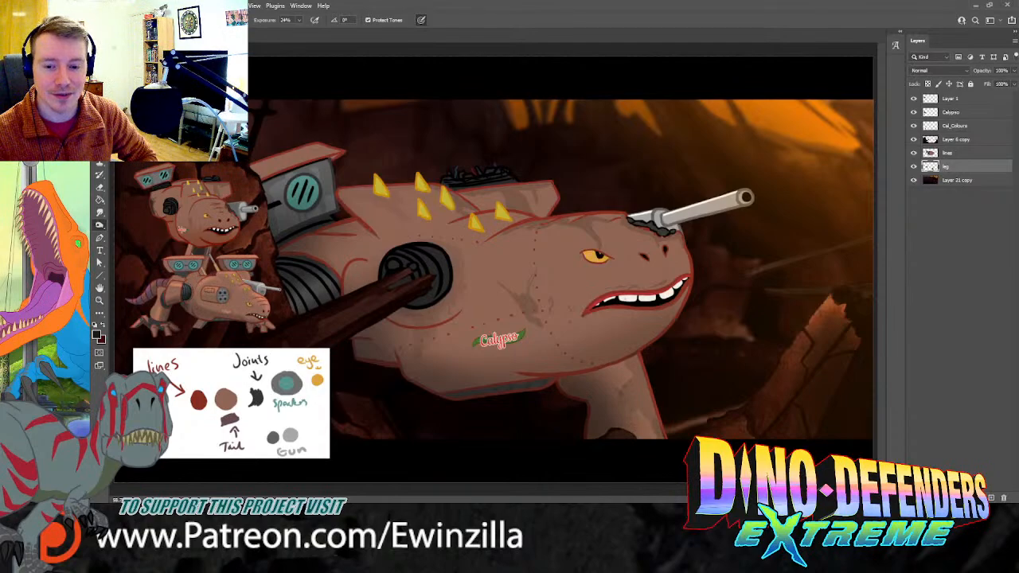
pyautogui.hotkey('alt', ']')
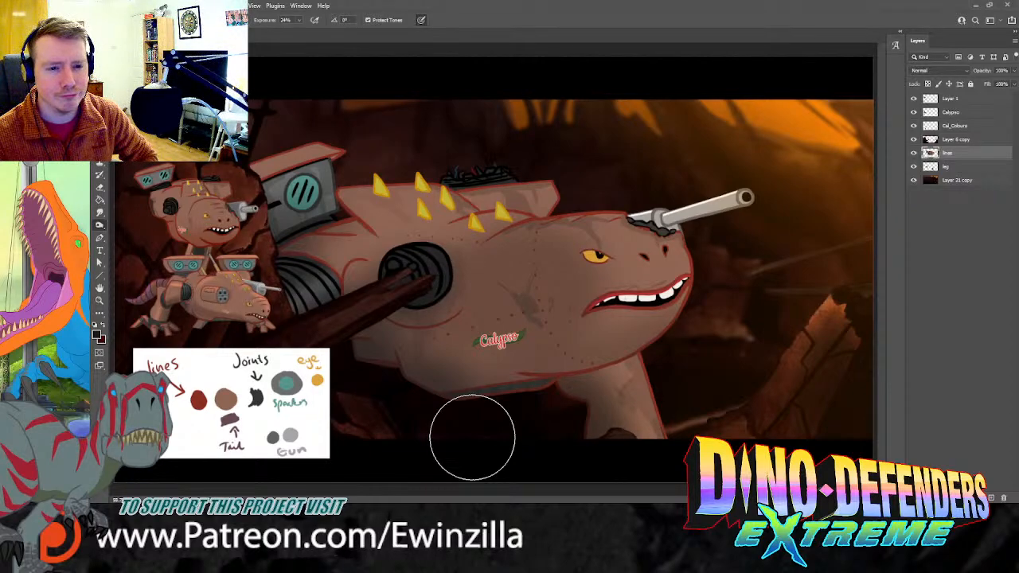
# Step: Sample a dark colour from the reference creature and paint a jagged black scorch mark on the rear body behind the side socket
pyautogui.press('i')
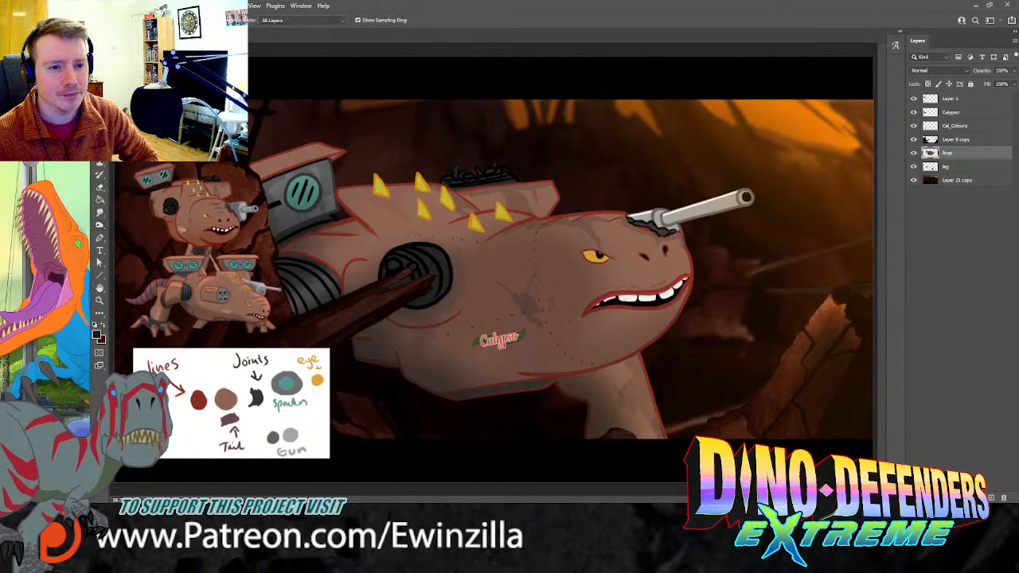
pyautogui.click(156, 199)
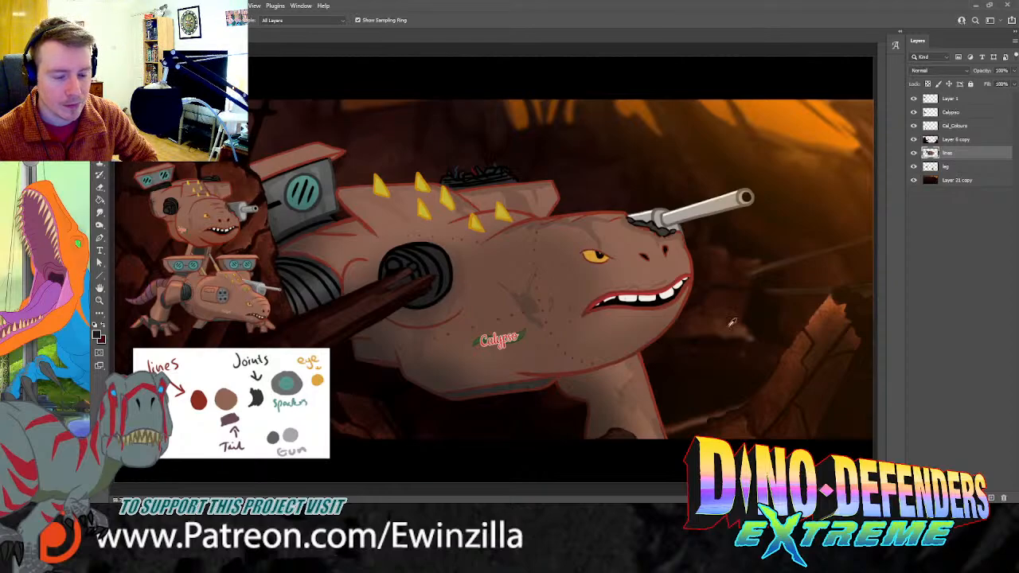
pyautogui.click(914, 154)
pyautogui.click(914, 155)
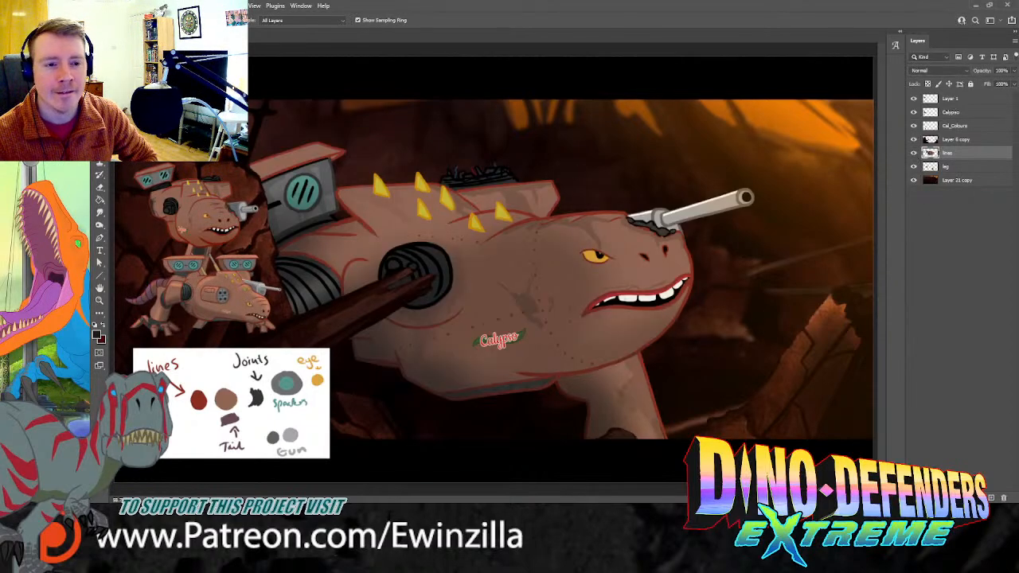
pyautogui.press('b')
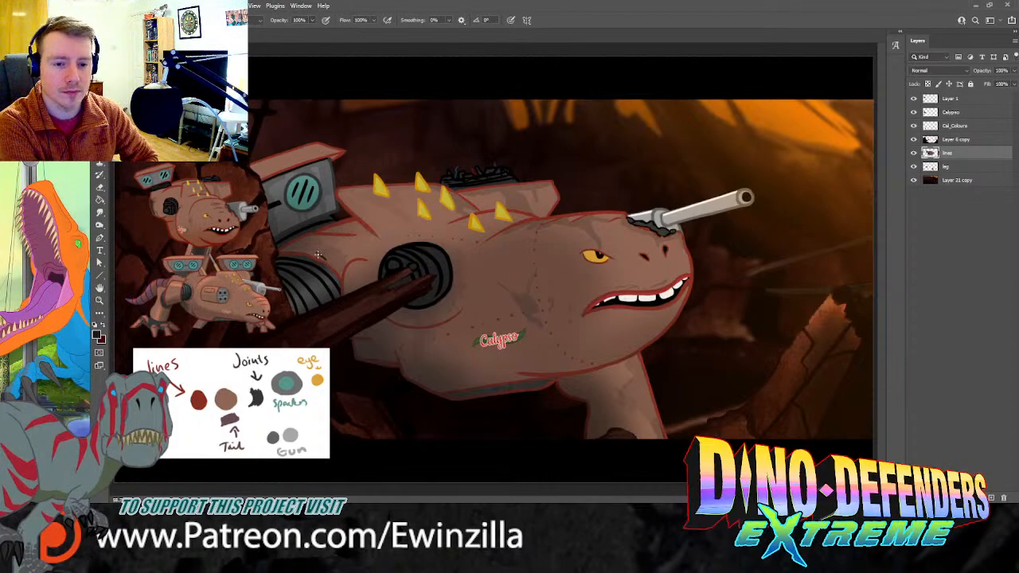
pyautogui.moveTo(318, 254)
pyautogui.mouseDown()
pyautogui.moveTo(338, 273)
pyautogui.moveTo(324, 260)
pyautogui.moveTo(332, 250)
pyautogui.moveTo(335, 264)
pyautogui.moveTo(369, 255)
pyautogui.moveTo(329, 257)
pyautogui.mouseUp()
pyautogui.hotkey('ctrl', 'z')
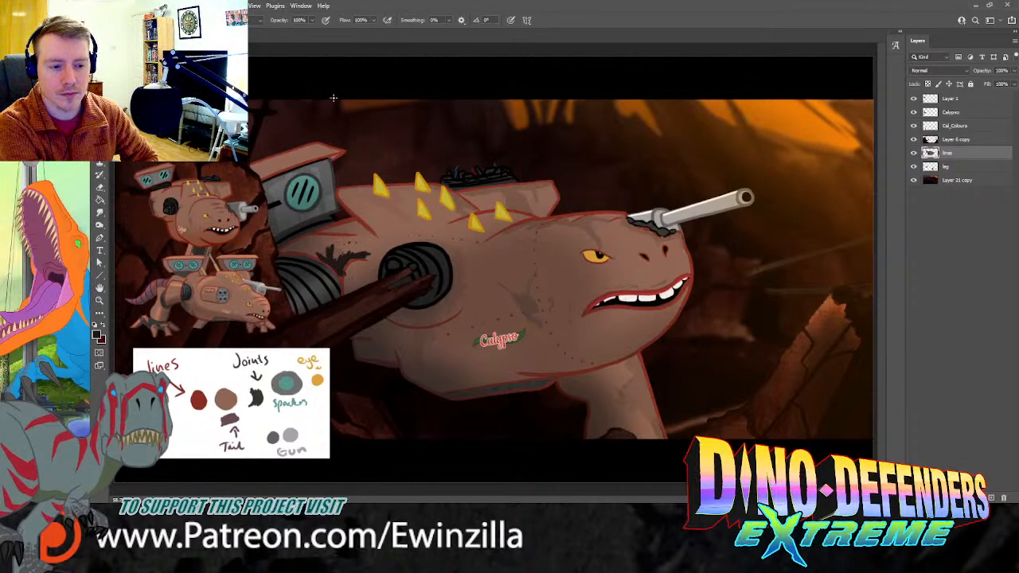
# Step: Set the brush opacity to 39% and add fainter specks and grime around the scorch mark and on the rear armour plate
pyautogui.press('3')
pyautogui.press('9')
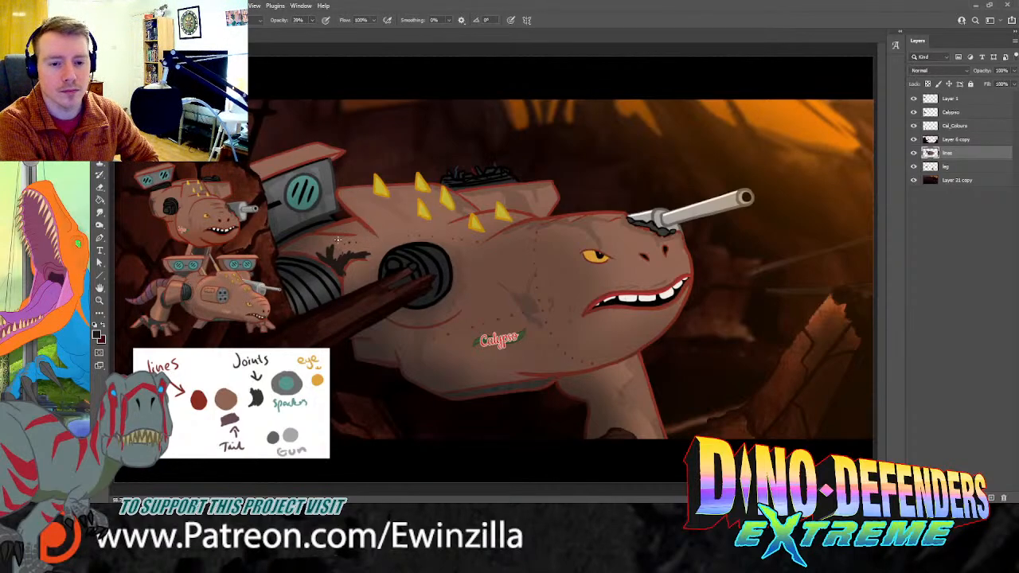
pyautogui.moveTo(349, 266)
pyautogui.mouseDown()
pyautogui.moveTo(346, 289)
pyautogui.moveTo(353, 263)
pyautogui.moveTo(369, 260)
pyautogui.mouseUp()
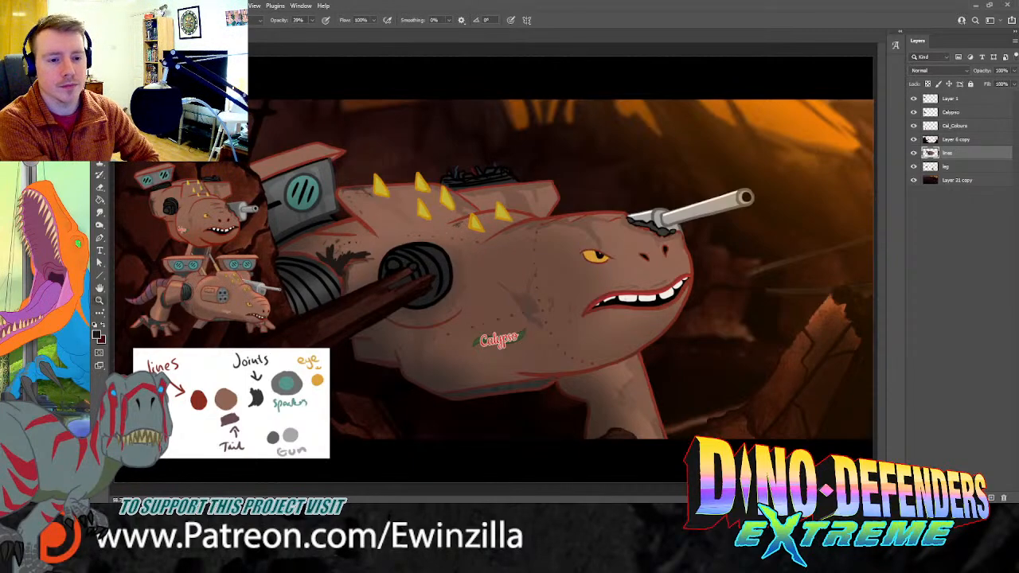
# Step: Smudge the tips of the two rearmost yellow back spikes backwards so they lean towards the tail
pyautogui.click(99, 301)
pyautogui.click(447, 210)
pyautogui.click(434, 207)
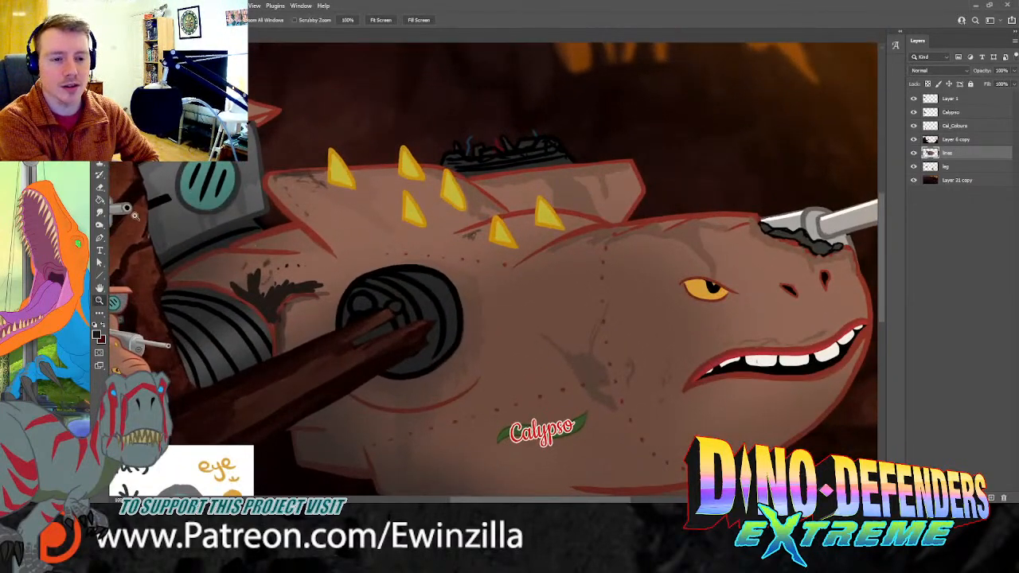
pyautogui.click(99, 212)
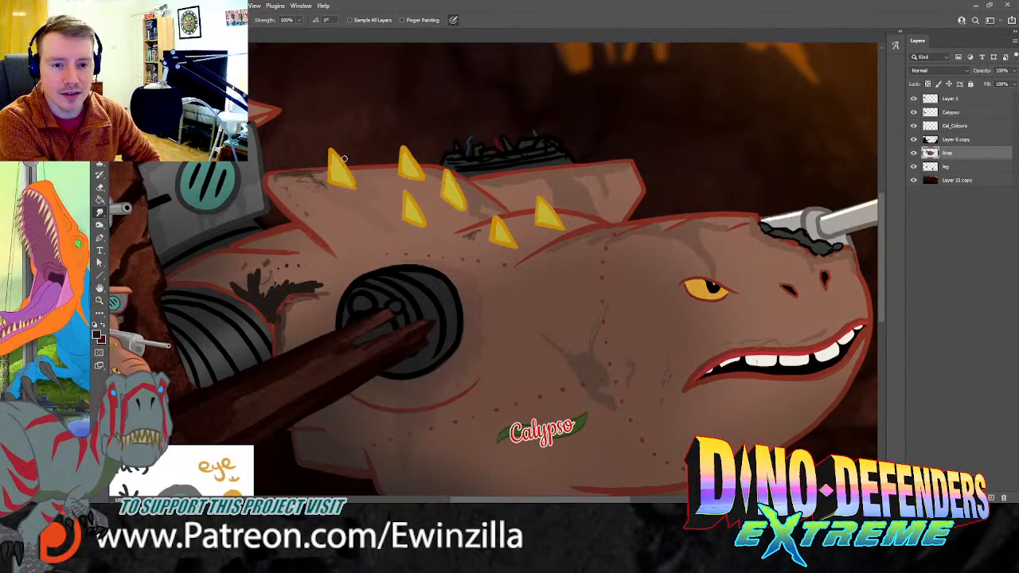
pyautogui.moveTo(338, 159)
pyautogui.mouseDown()
pyautogui.moveTo(321, 155)
pyautogui.moveTo(326, 170)
pyautogui.moveTo(334, 154)
pyautogui.mouseUp()
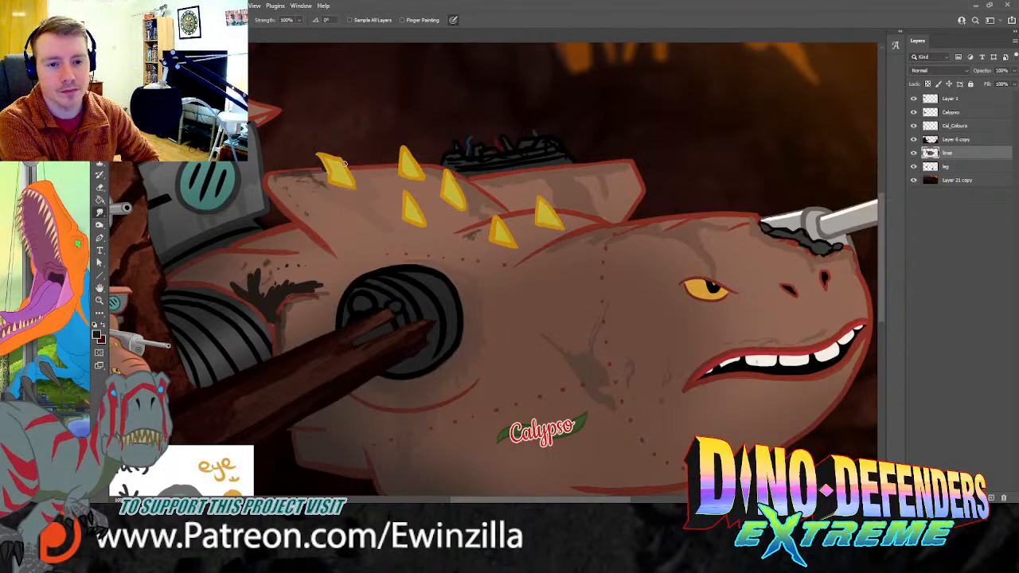
pyautogui.moveTo(319, 158); pyautogui.dragTo(325, 167)
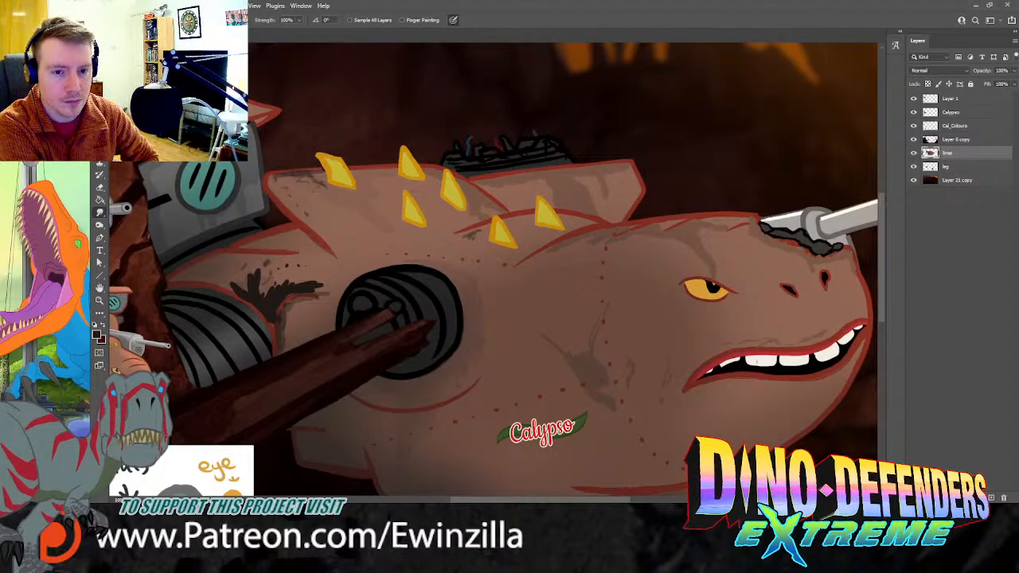
pyautogui.moveTo(326, 157)
pyautogui.mouseDown()
pyautogui.moveTo(341, 161)
pyautogui.moveTo(309, 155)
pyautogui.mouseUp()
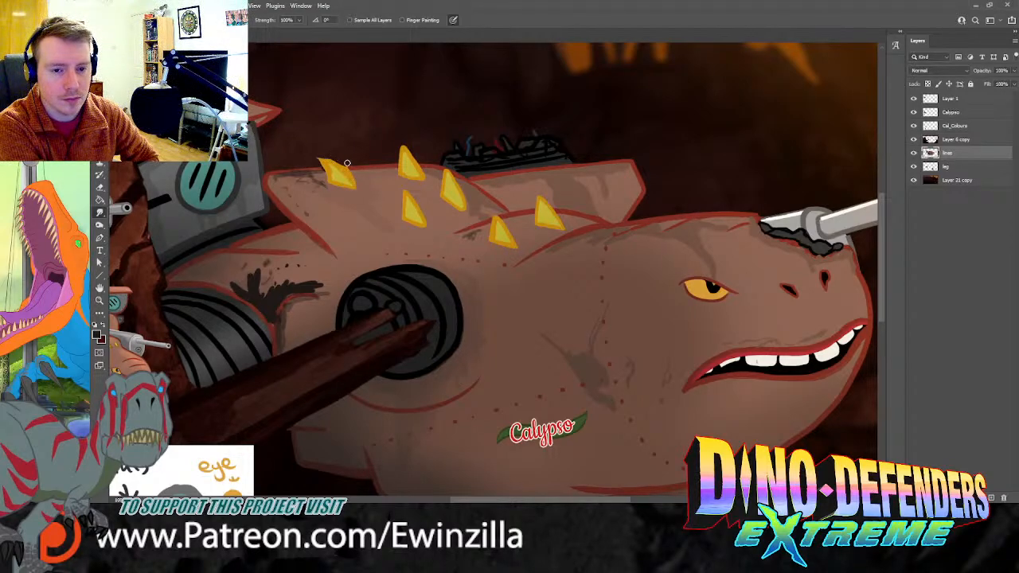
pyautogui.moveTo(327, 165); pyautogui.dragTo(322, 161)
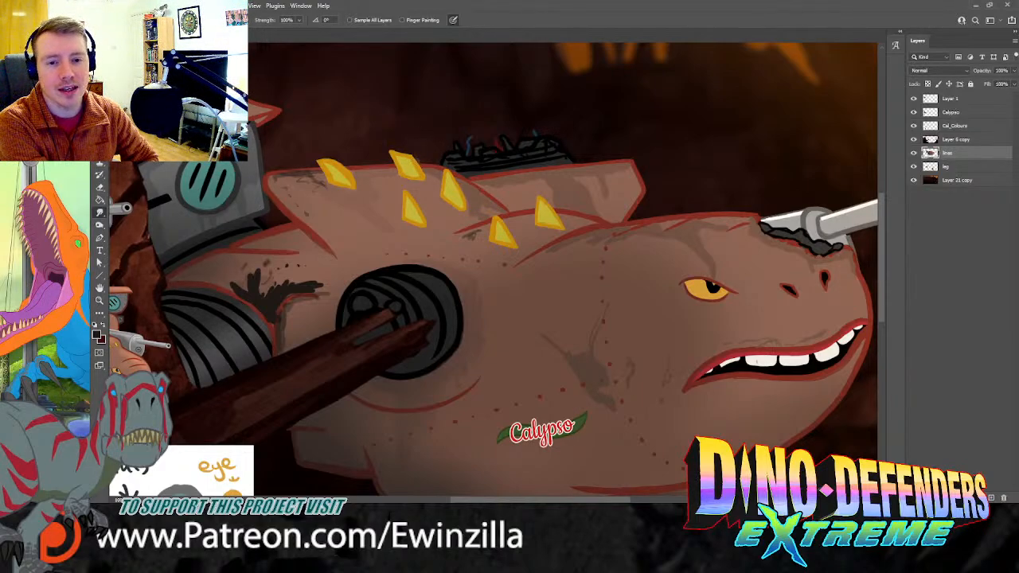
pyautogui.click(100, 301)
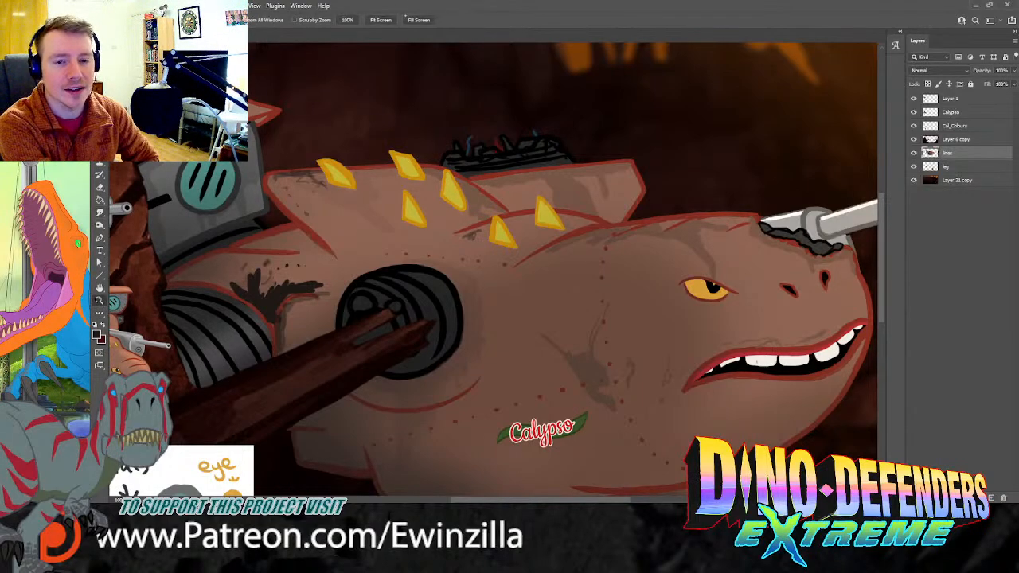
pyautogui.click(381, 20)
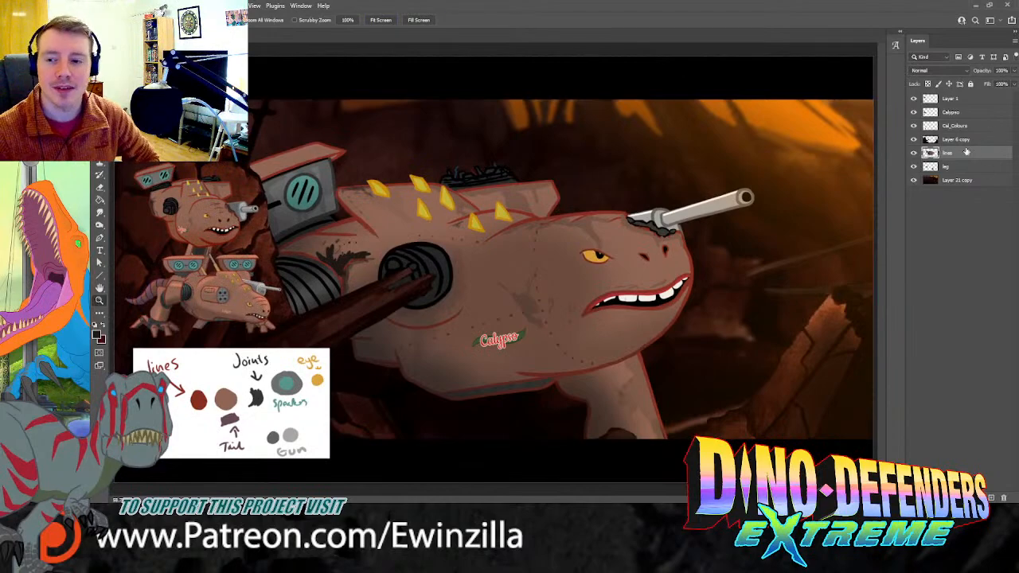
# Step: Try to burn a darker shadow along the underside of the jaw and belly, and undo the stroke
pyautogui.click(99, 227)
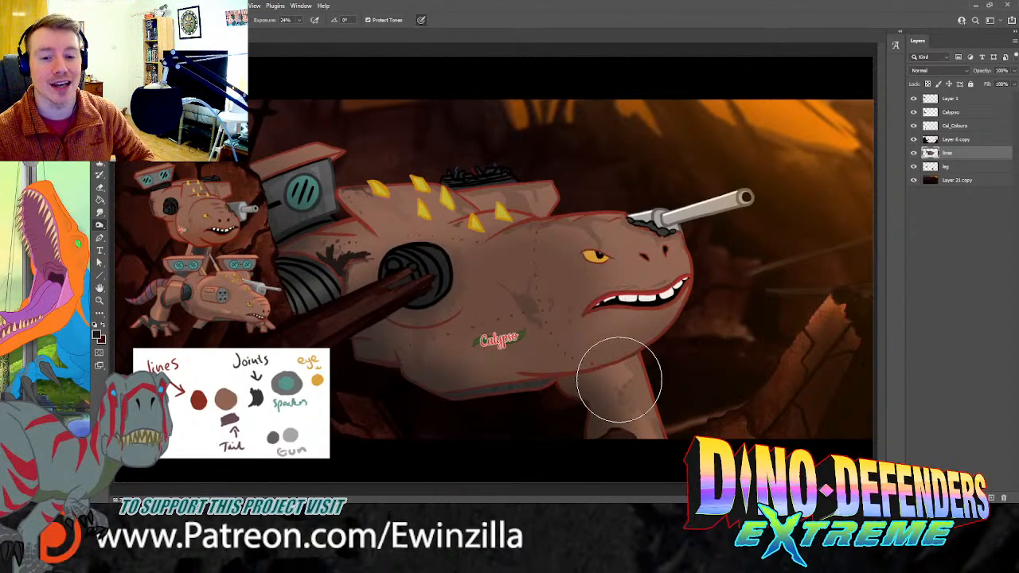
pyautogui.moveTo(681, 346); pyautogui.dragTo(391, 405)
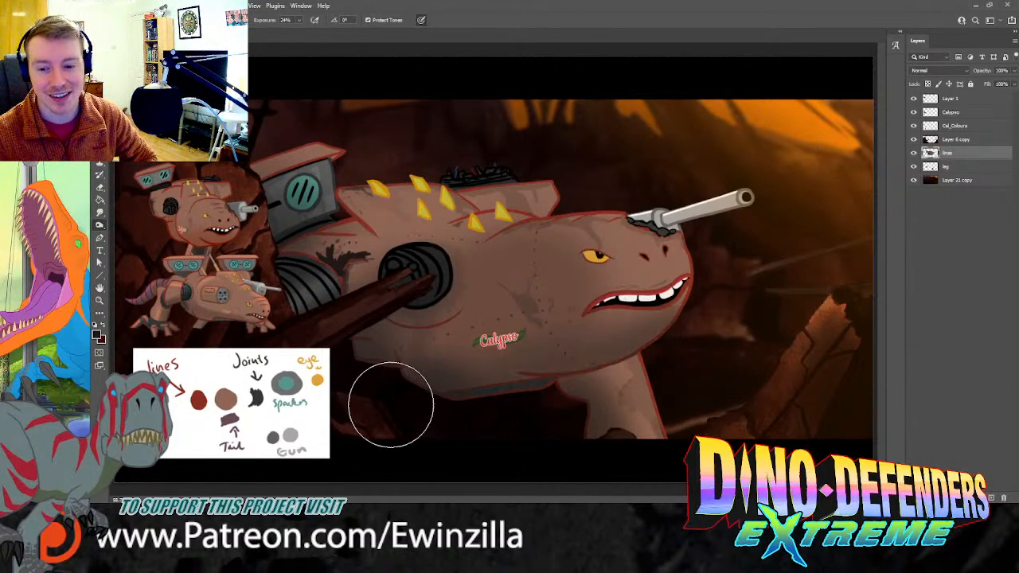
pyautogui.hotkey('ctrl', 'z')
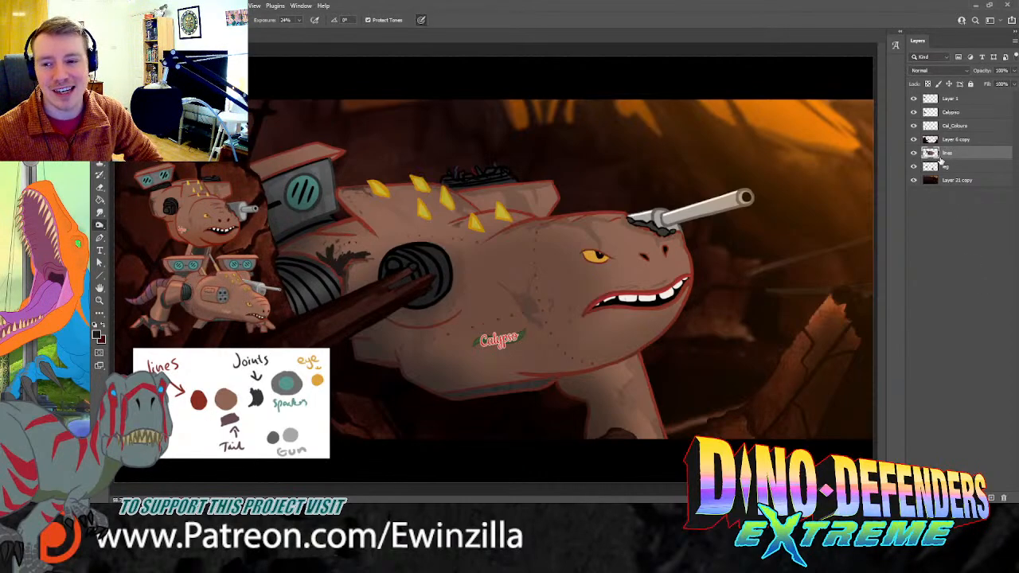
# Step: Smudge the edges of the black pupil and the surrounding yellow to reshape the creature's eye
pyautogui.press('z')
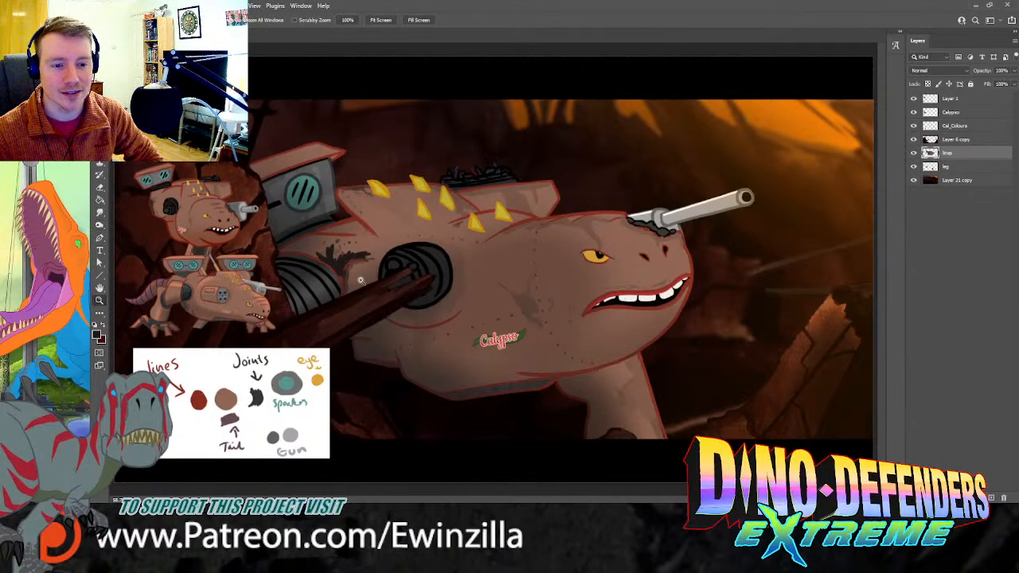
pyautogui.click(709, 266)
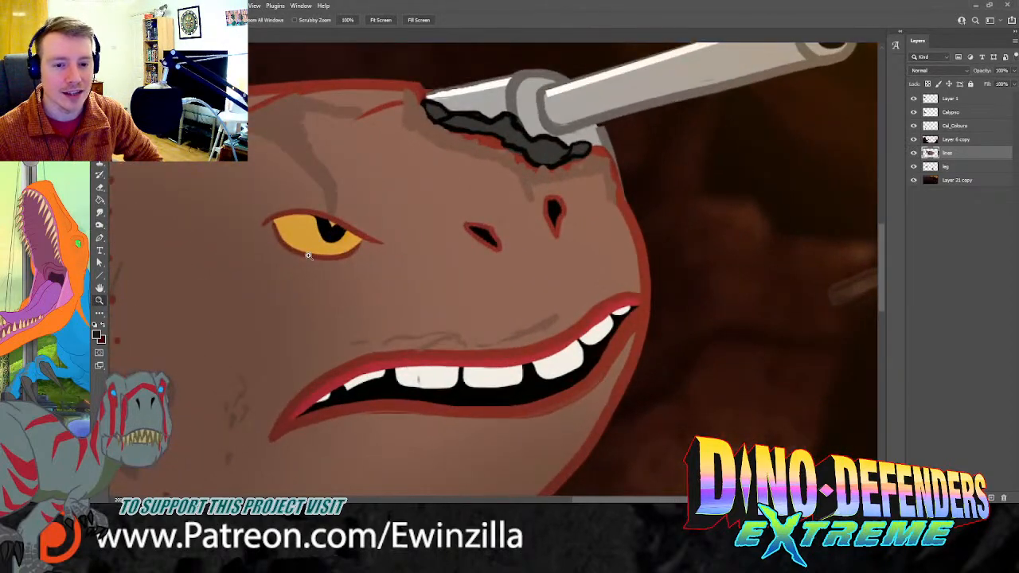
pyautogui.click(311, 254)
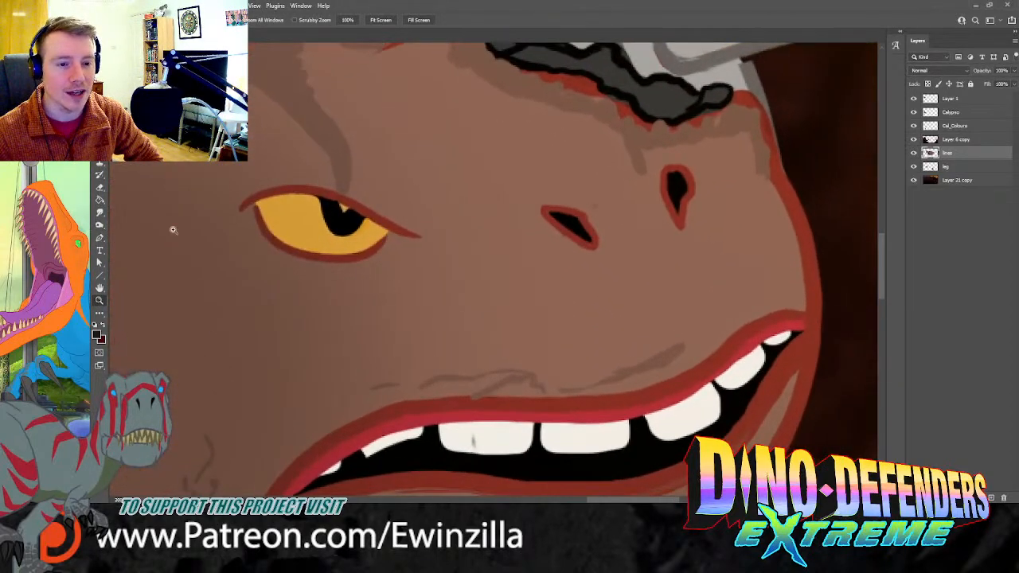
pyautogui.click(100, 213)
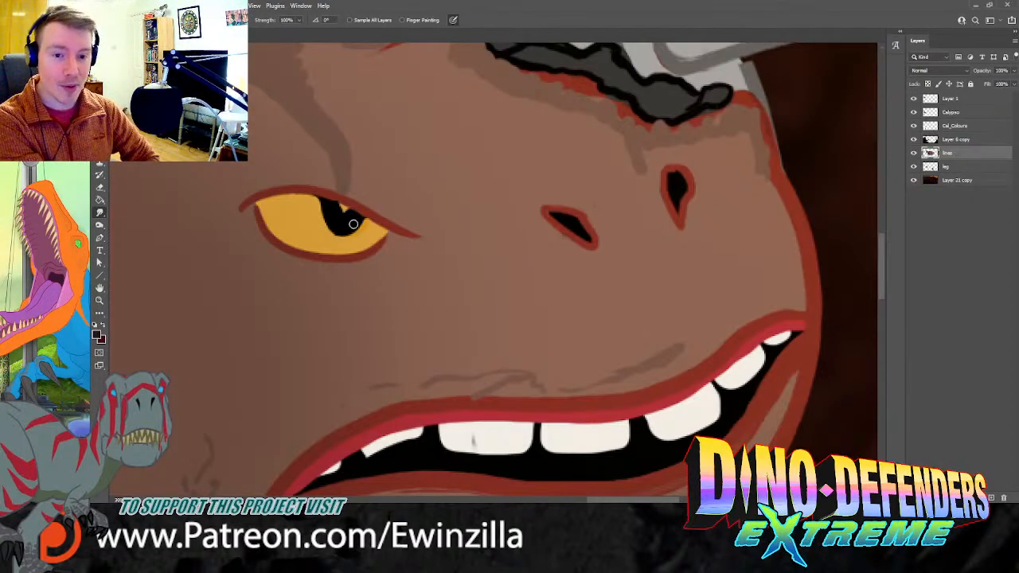
pyautogui.moveTo(327, 230)
pyautogui.mouseDown()
pyautogui.moveTo(350, 235)
pyautogui.moveTo(364, 224)
pyautogui.mouseUp()
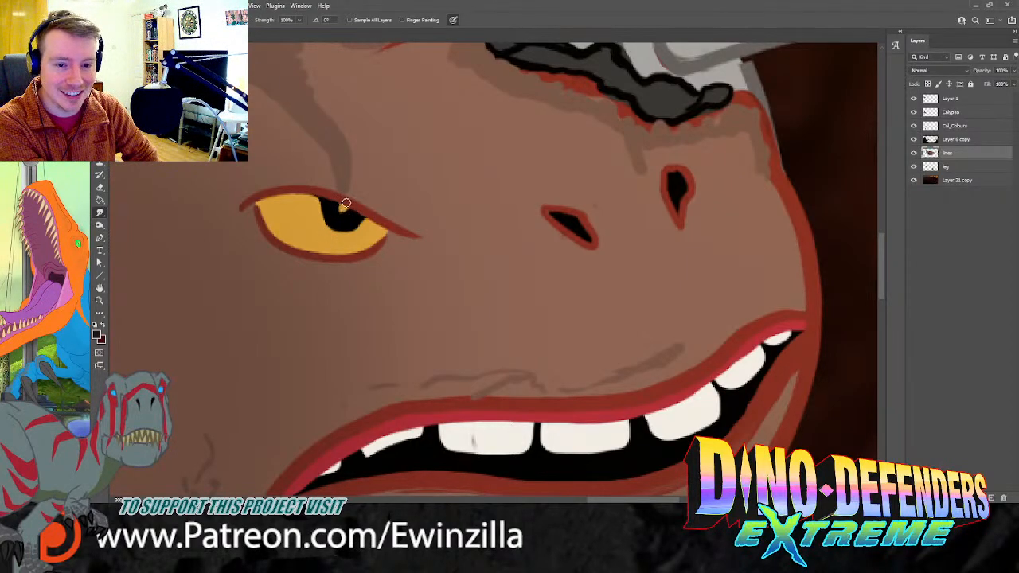
pyautogui.moveTo(309, 199); pyautogui.dragTo(323, 216)
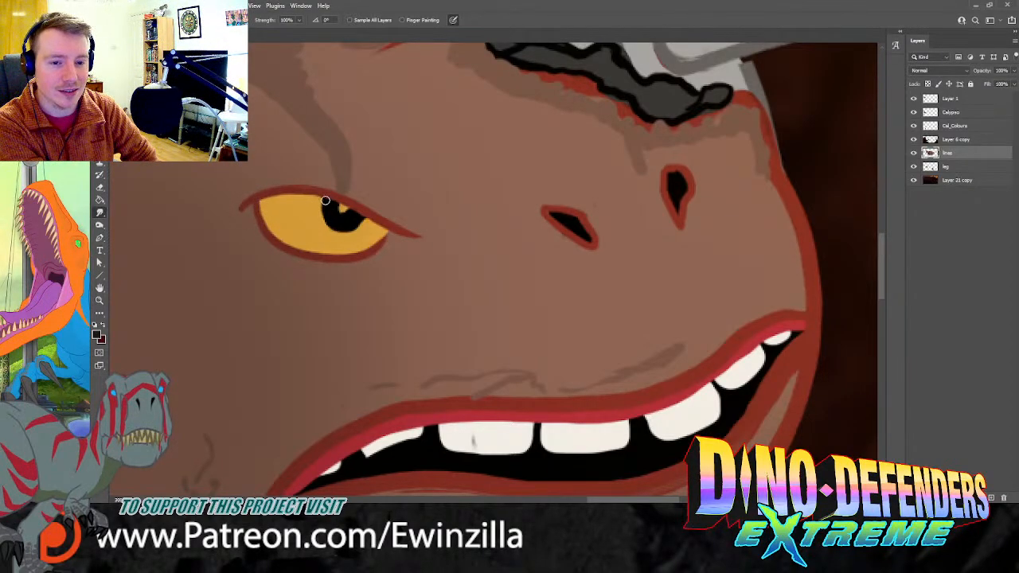
# Step: Refine the creature's eye with a smudge, pick a bright yellow and dab a small highlight onto the black pupil
pyautogui.moveTo(349, 221); pyautogui.dragTo(385, 222)
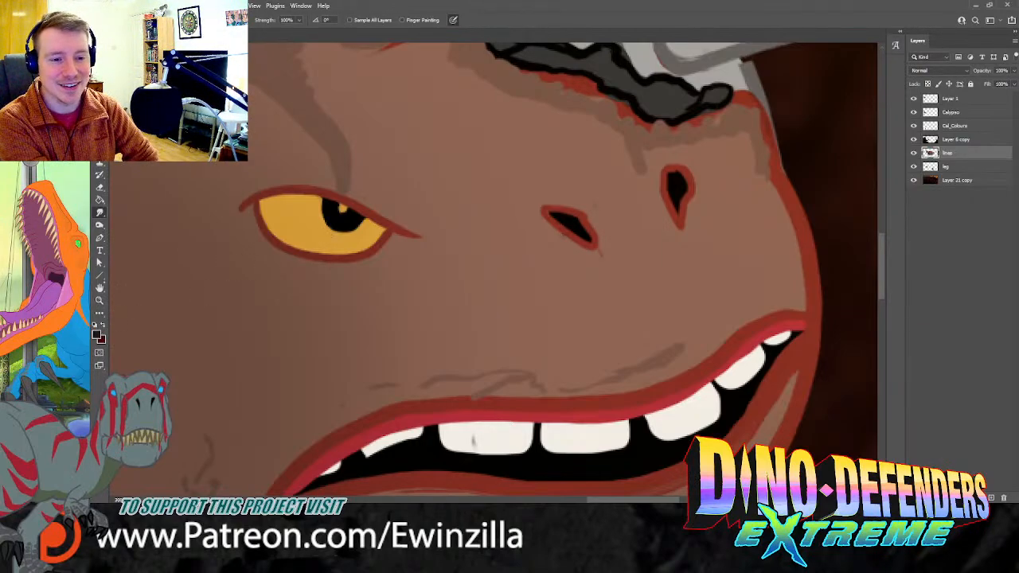
pyautogui.press('i')
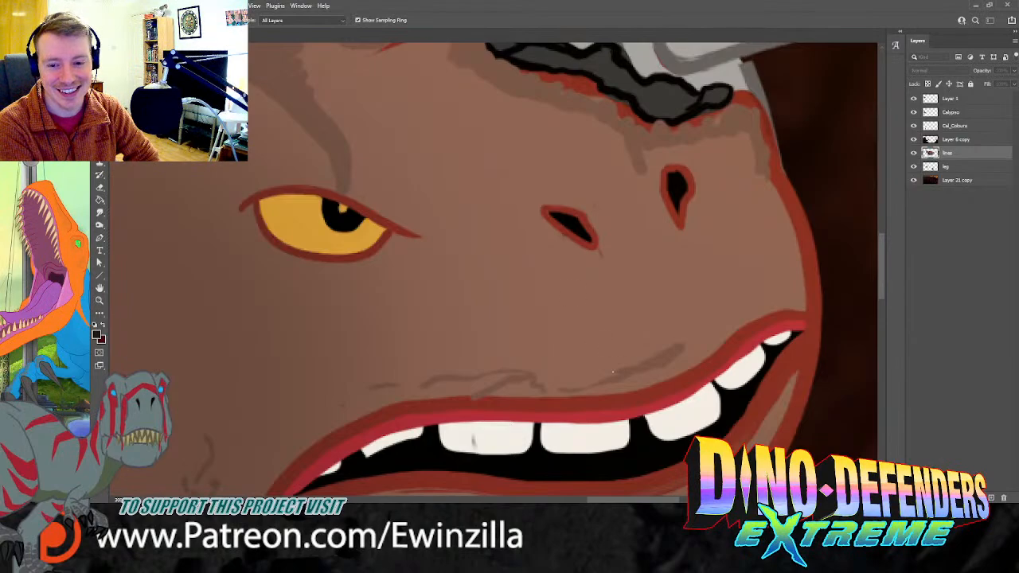
pyautogui.press('Return')
pyautogui.press('b')
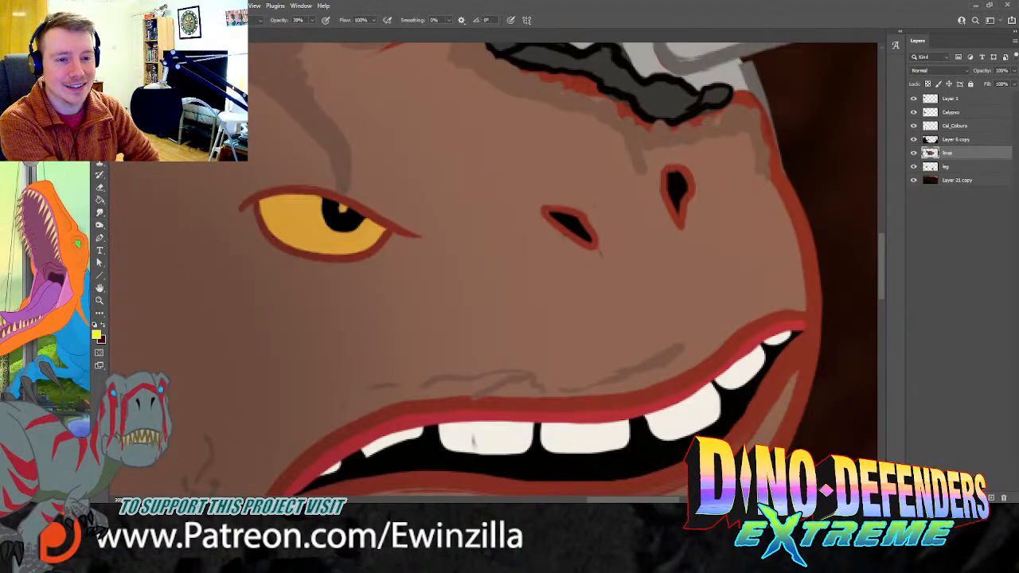
pyautogui.click(342, 209)
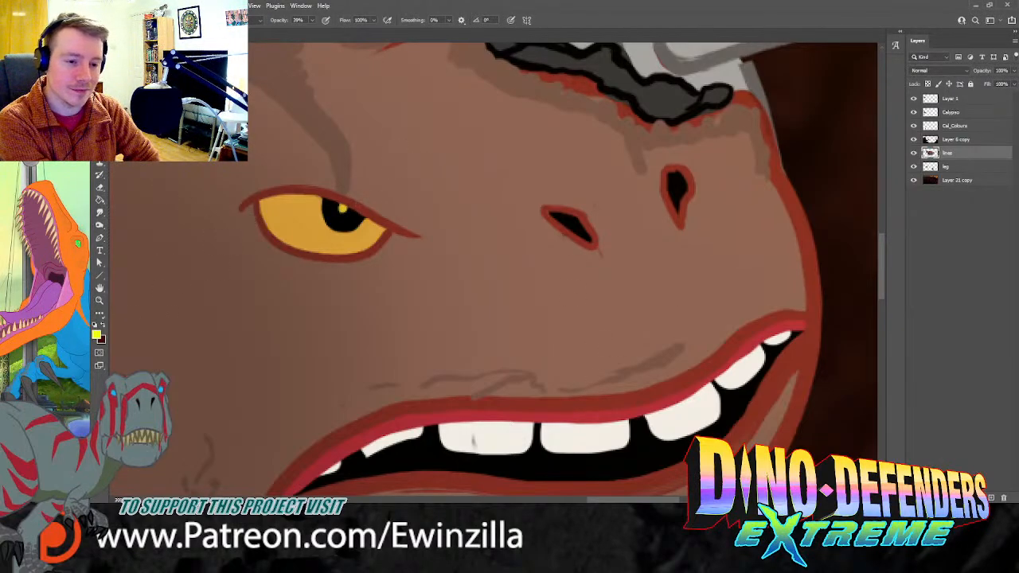
pyautogui.click(99, 300)
pyautogui.hotkey('ctrl', '0')
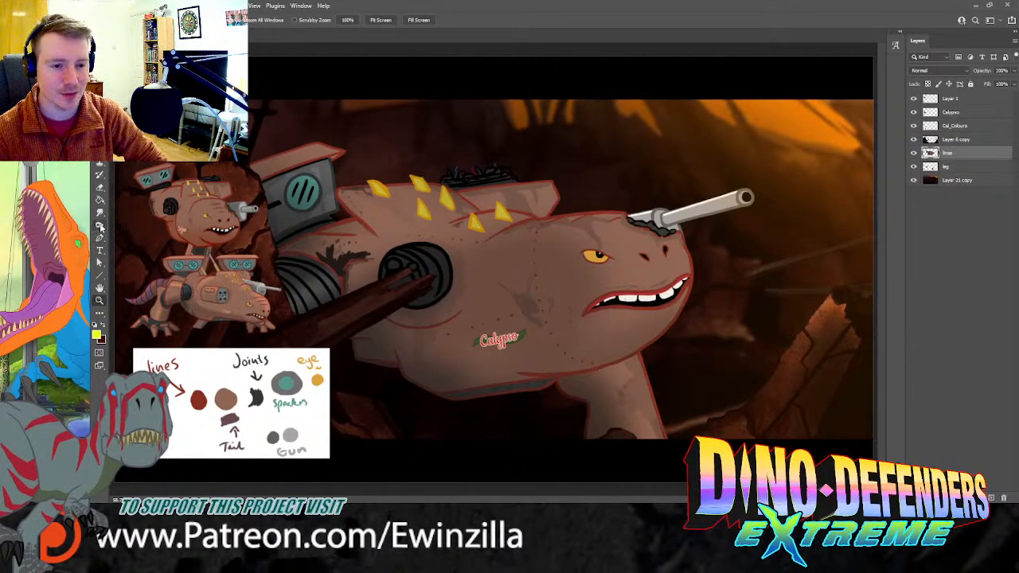
pyautogui.click(100, 225)
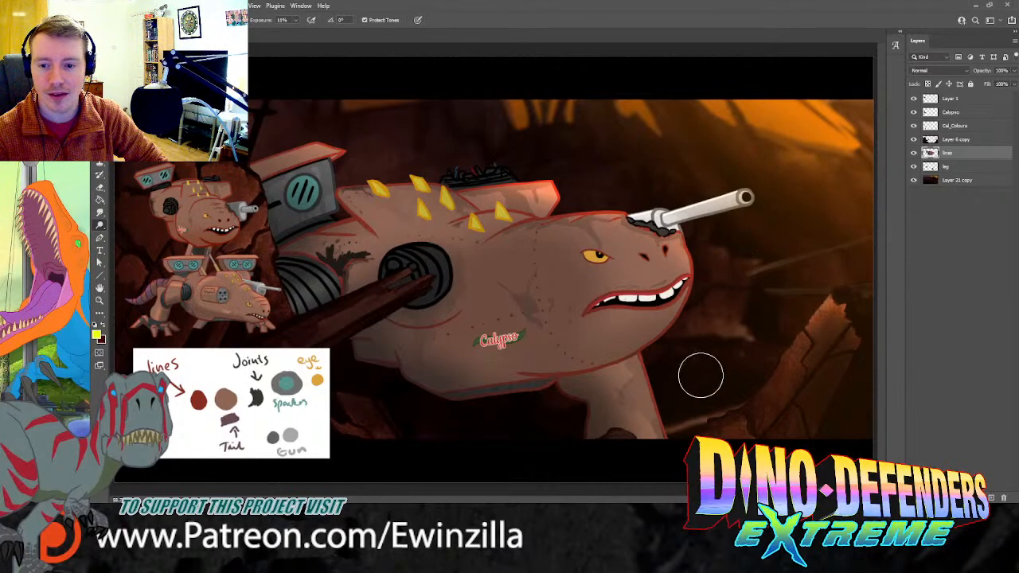
pyautogui.click(965, 169)
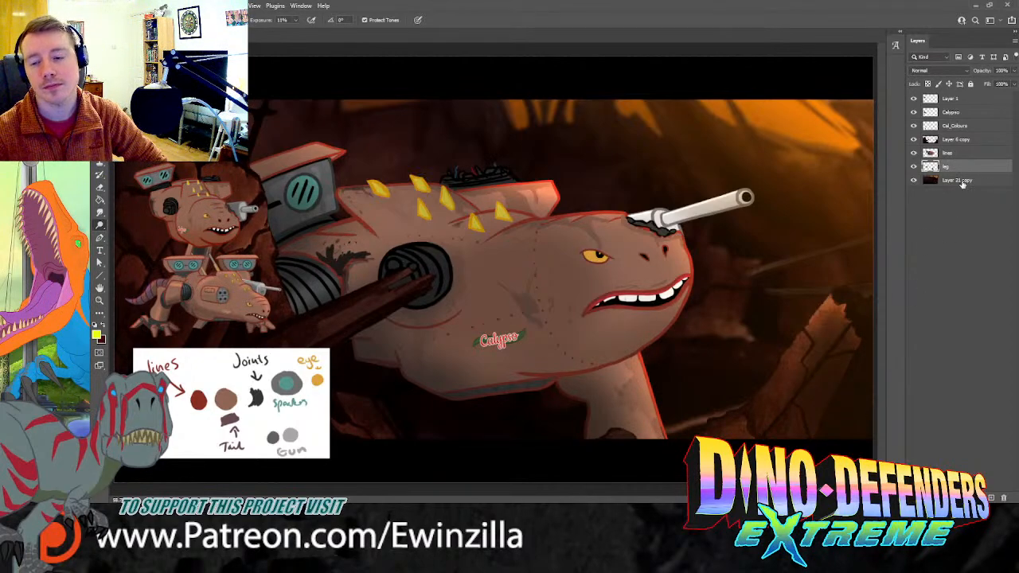
pyautogui.click(952, 154)
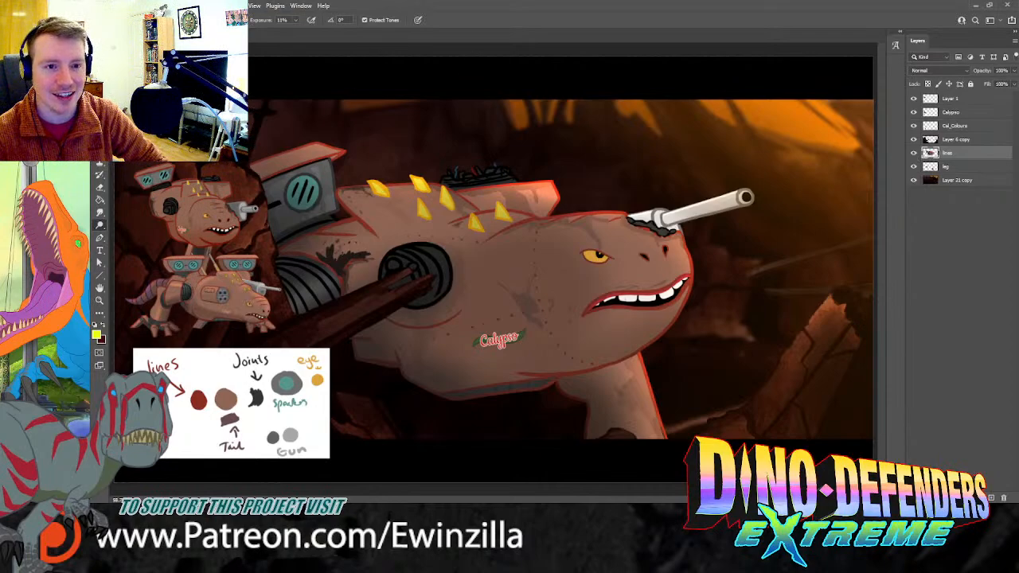
pyautogui.click(281, 43)
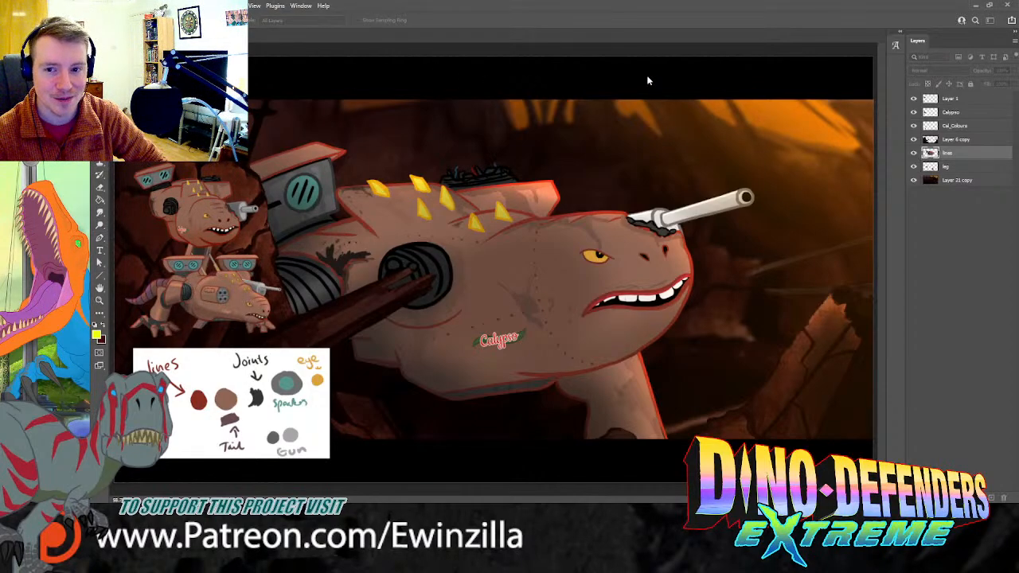
pyautogui.moveTo(647, 72); pyautogui.dragTo(635, 72)
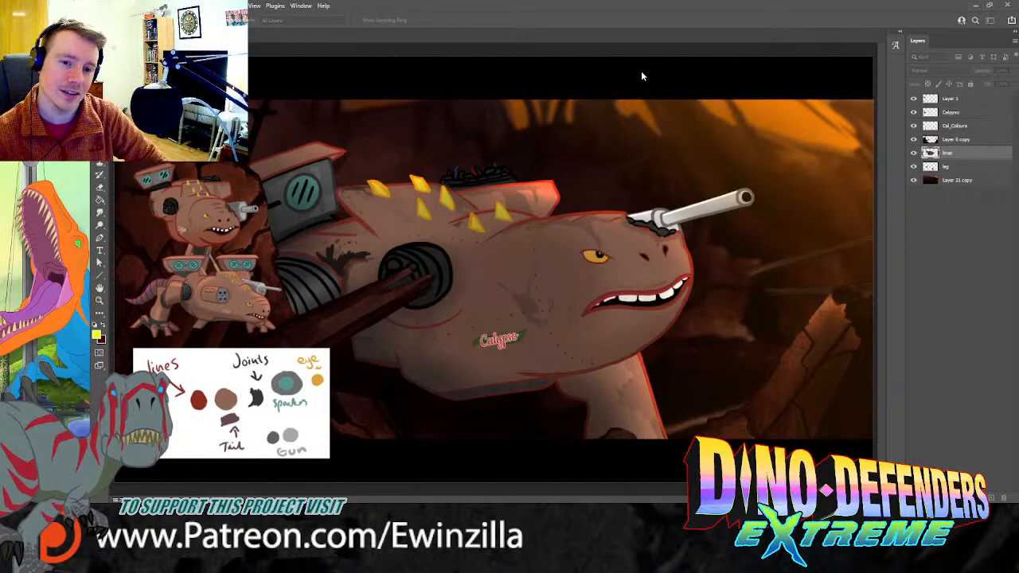
pyautogui.click(741, 62)
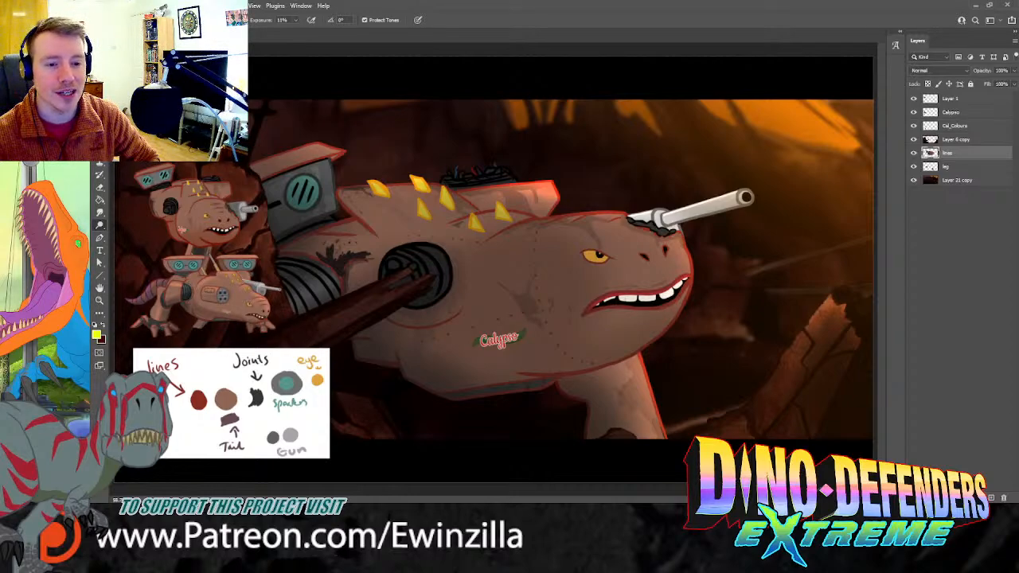
# Step: Toggle layer visibility to find the layer holding the lower reference creature, and select the Calypso layer
pyautogui.click(99, 300)
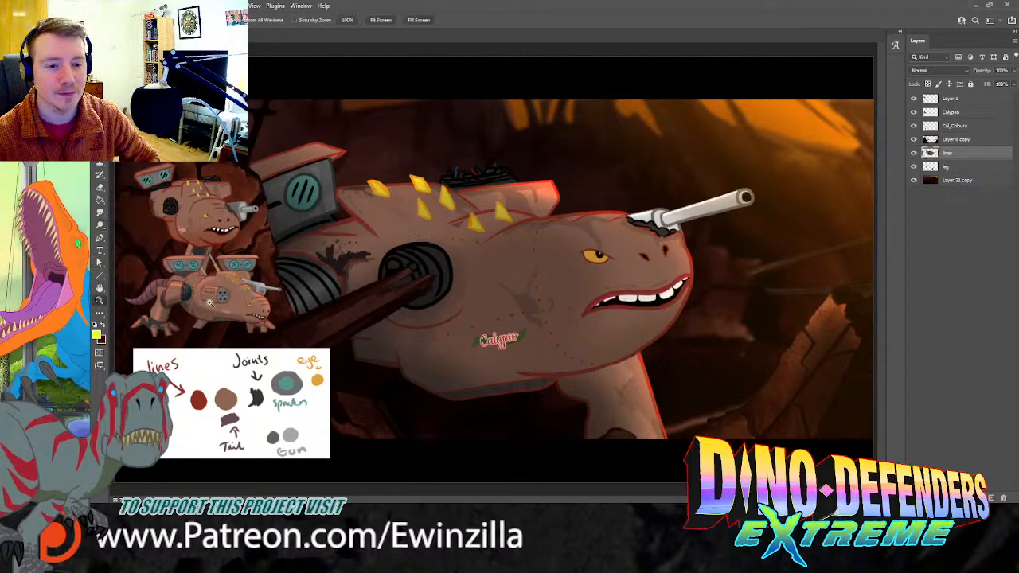
pyautogui.click(178, 305)
pyautogui.scroll(-6, 402, 344)
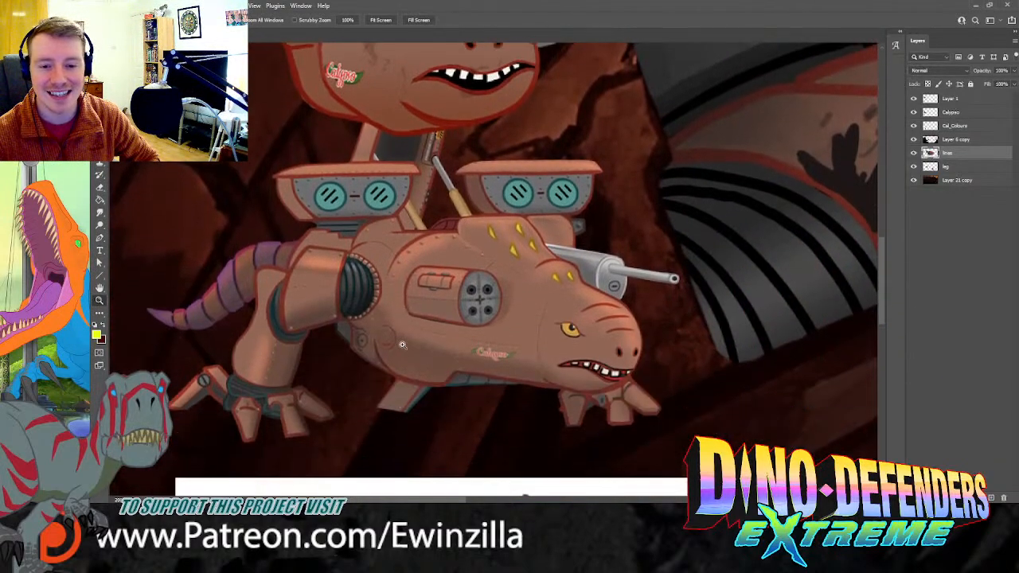
pyautogui.click(913, 153)
pyautogui.click(913, 154)
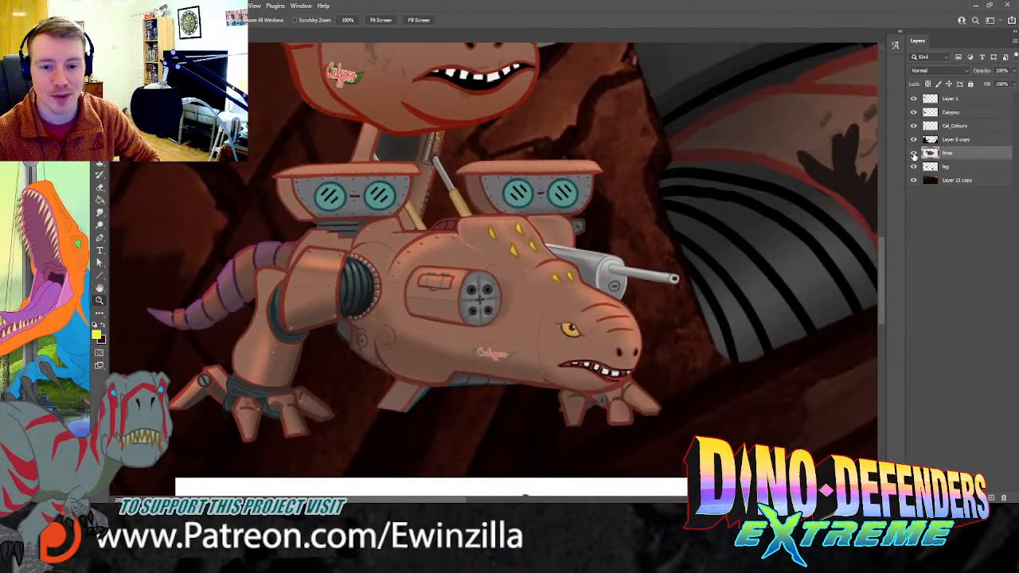
pyautogui.click(914, 167)
pyautogui.click(914, 166)
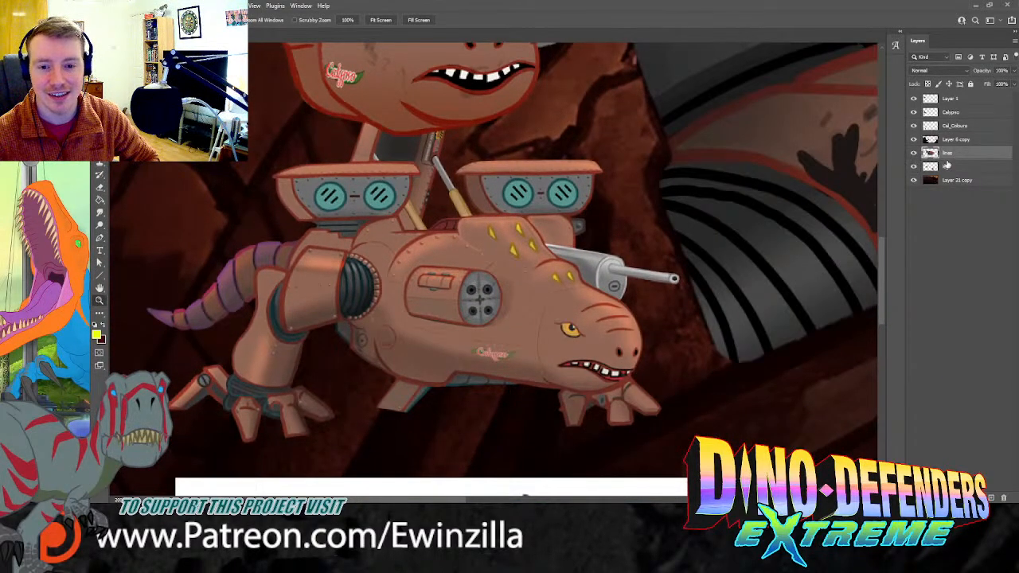
pyautogui.click(913, 126)
pyautogui.click(913, 126)
pyautogui.click(938, 112)
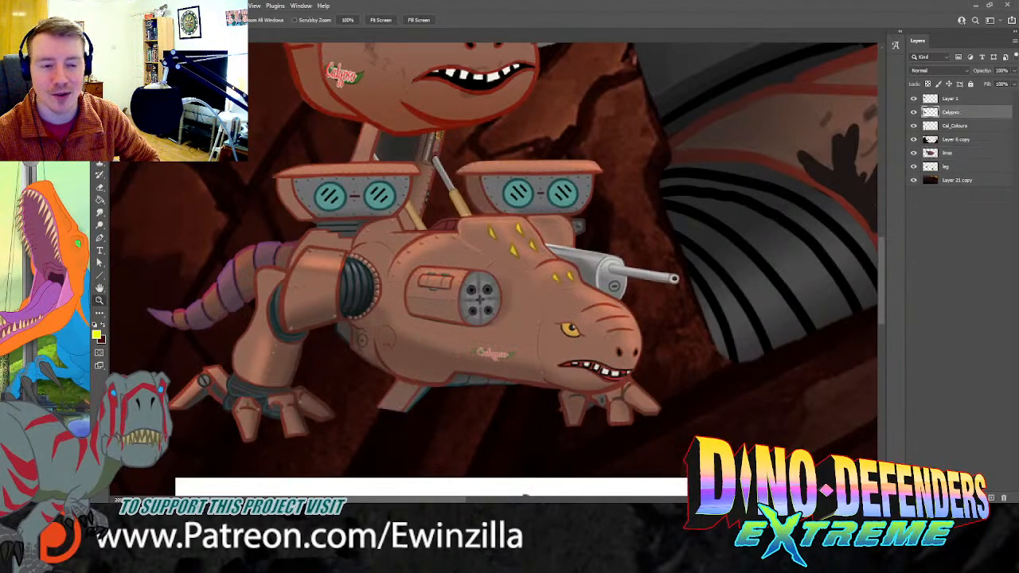
# Step: Lasso the four-barrelled gun pod on the lower reference creature's side and copy it to a new layer
pyautogui.press('l')
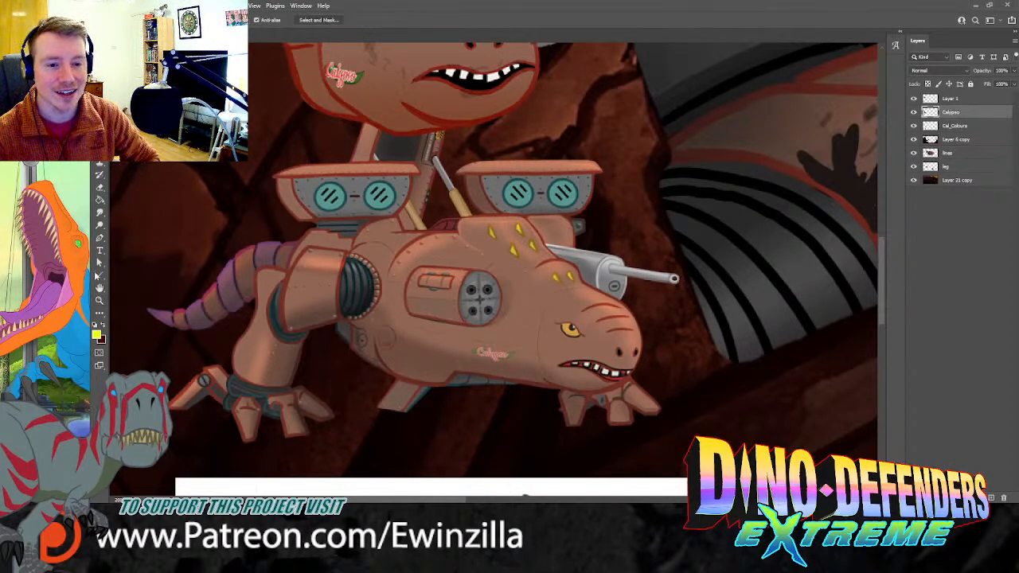
pyautogui.click(100, 300)
pyautogui.click(463, 325)
pyautogui.scroll(-5, 459, 327)
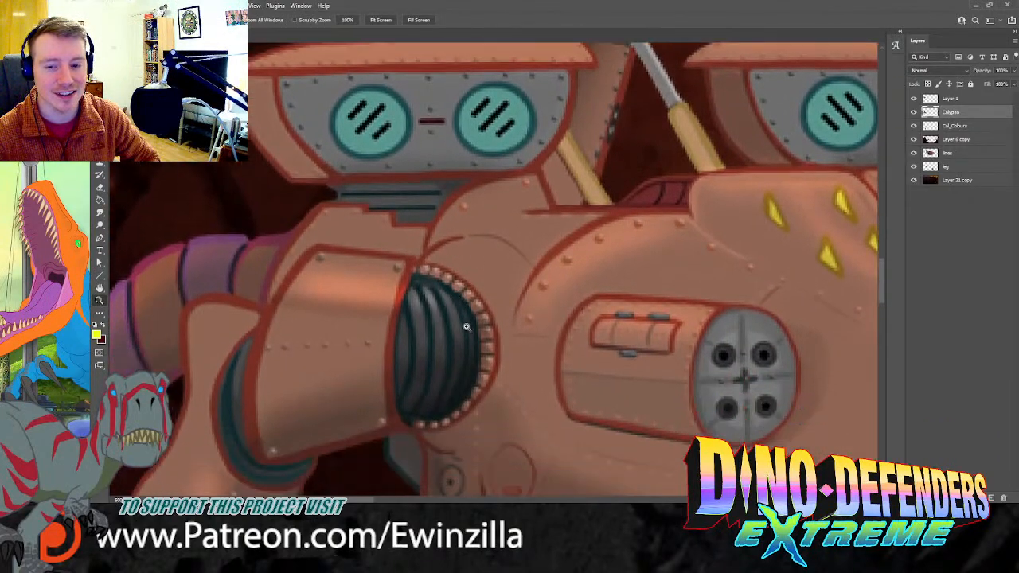
pyautogui.press('l')
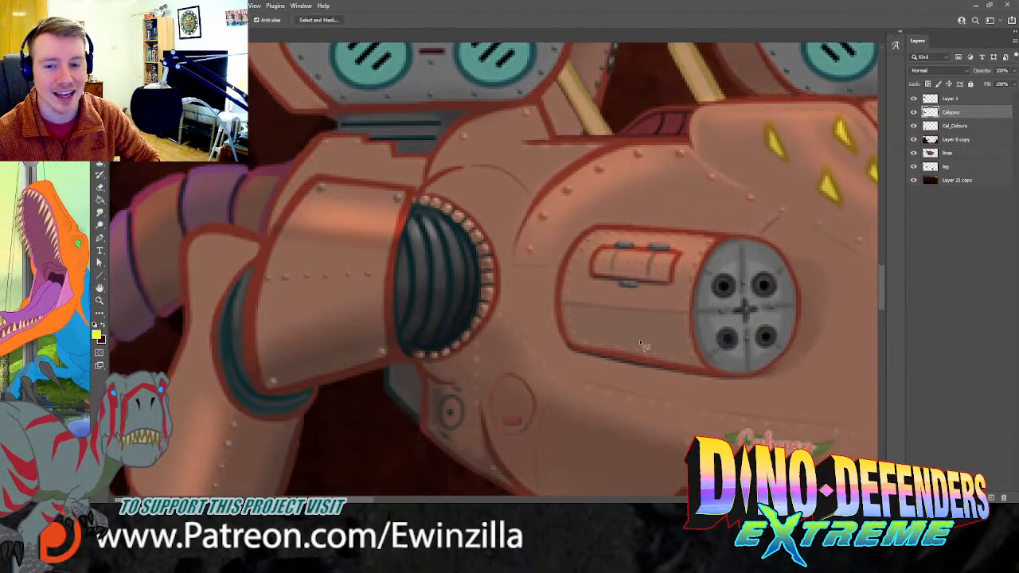
pyautogui.click(570, 351)
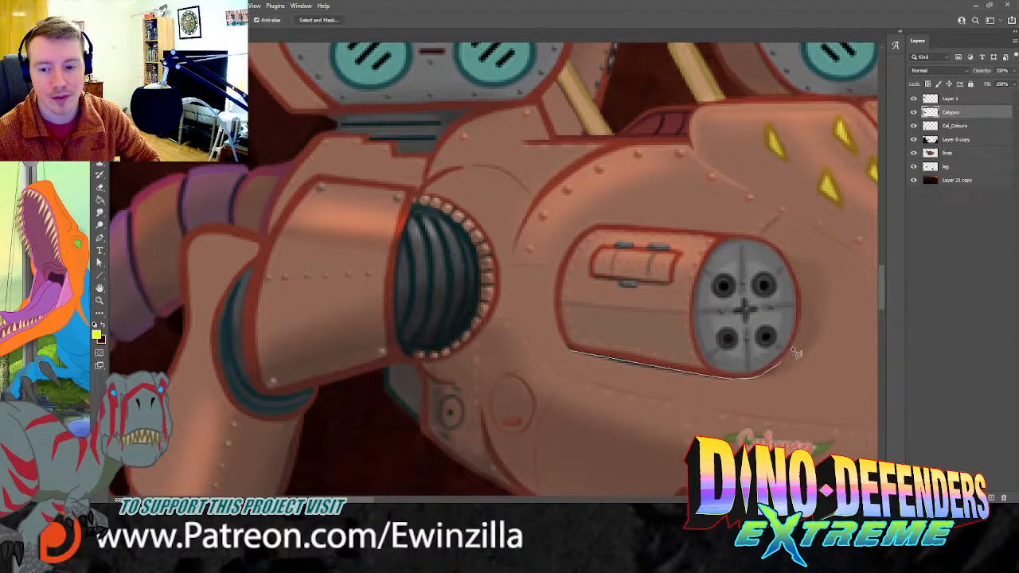
pyautogui.moveTo(806, 304)
pyautogui.mouseDown()
pyautogui.moveTo(784, 250)
pyautogui.moveTo(754, 234)
pyautogui.moveTo(597, 223)
pyautogui.moveTo(560, 265)
pyautogui.moveTo(580, 361)
pyautogui.mouseUp()
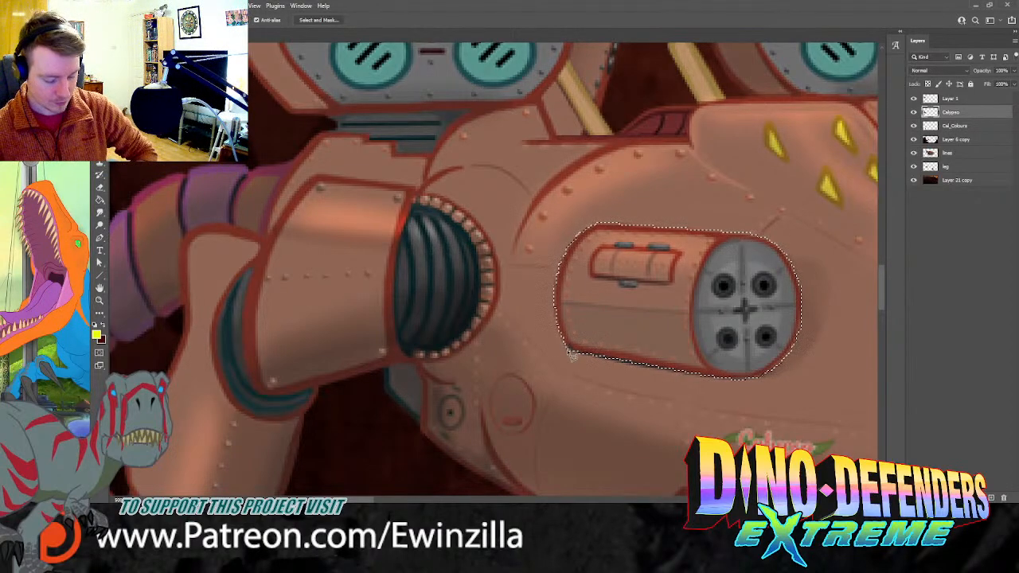
pyautogui.press('z')
pyautogui.click(374, 22)
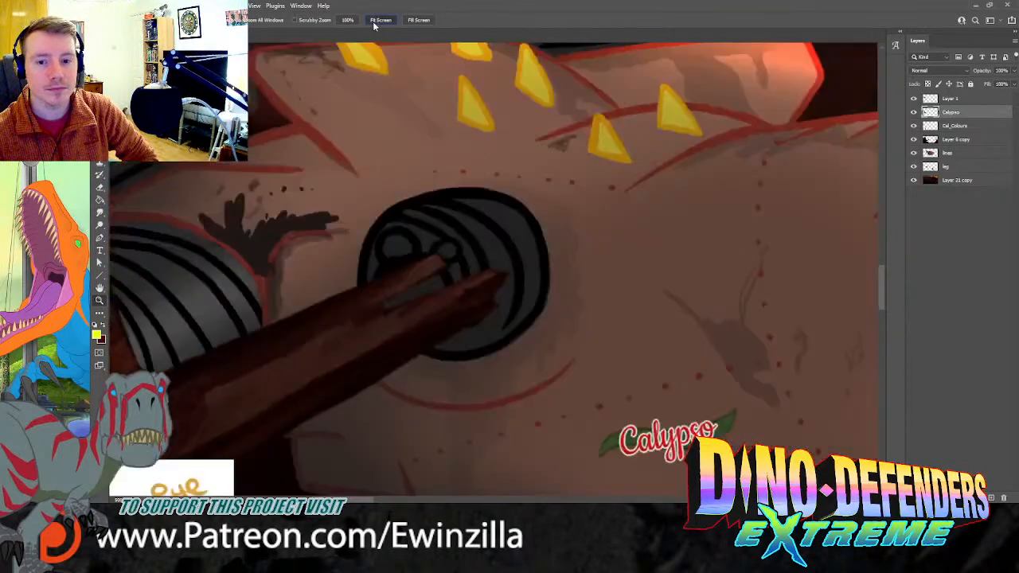
pyautogui.hotkey('ctrl', 'j')
pyautogui.press('v')
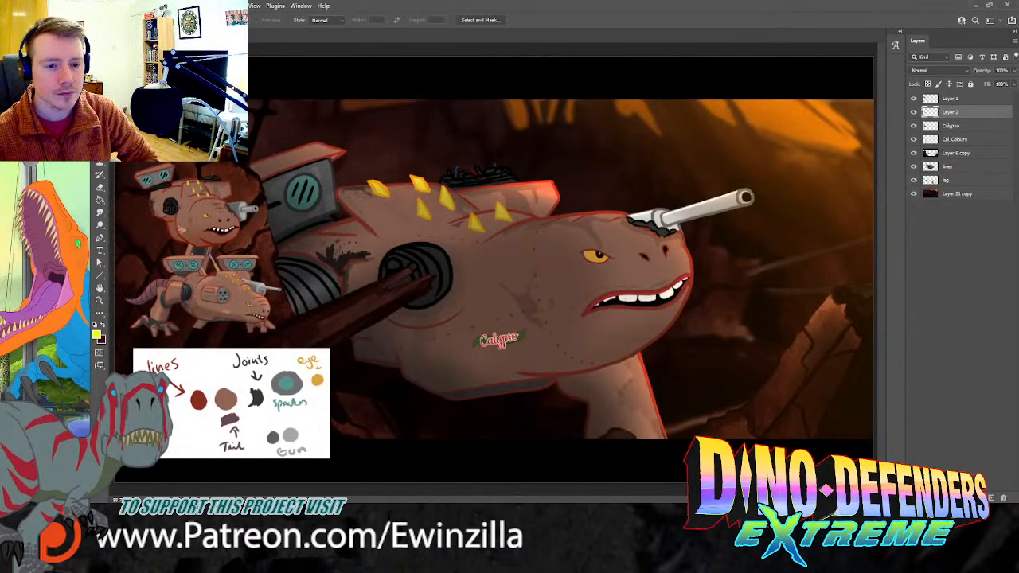
# Step: Enlarge the copied gun pod to 397.30%, move it over the creature's dark round joint, and rotate it by -3.60°
pyautogui.hotkey('ctrl', 't')
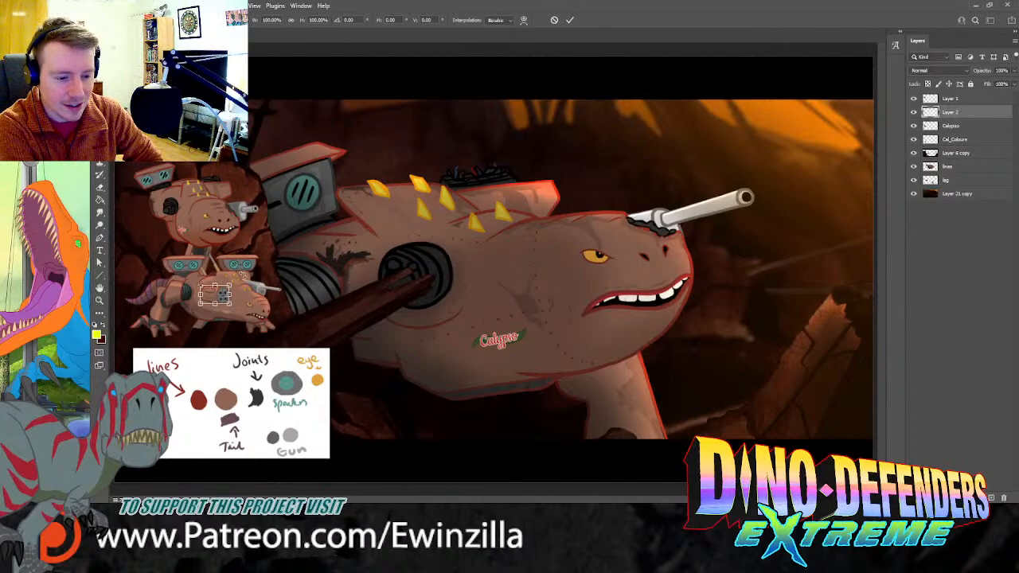
pyautogui.moveTo(231, 286); pyautogui.dragTo(317, 231)
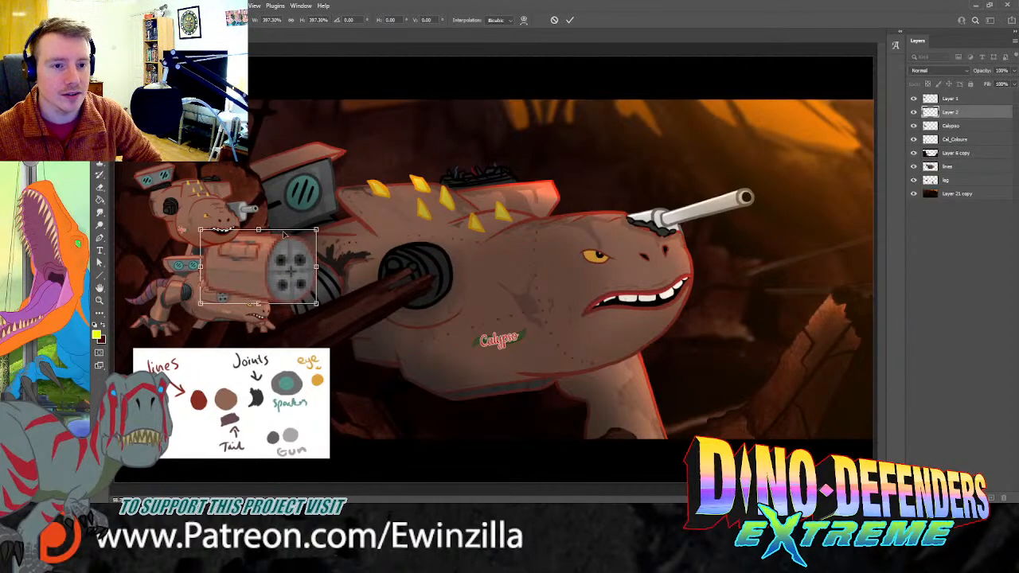
pyautogui.press('Return')
pyautogui.moveTo(289, 264); pyautogui.dragTo(440, 274)
pyautogui.hotkey('ctrl', 't')
pyautogui.moveTo(478, 231); pyautogui.dragTo(500, 222)
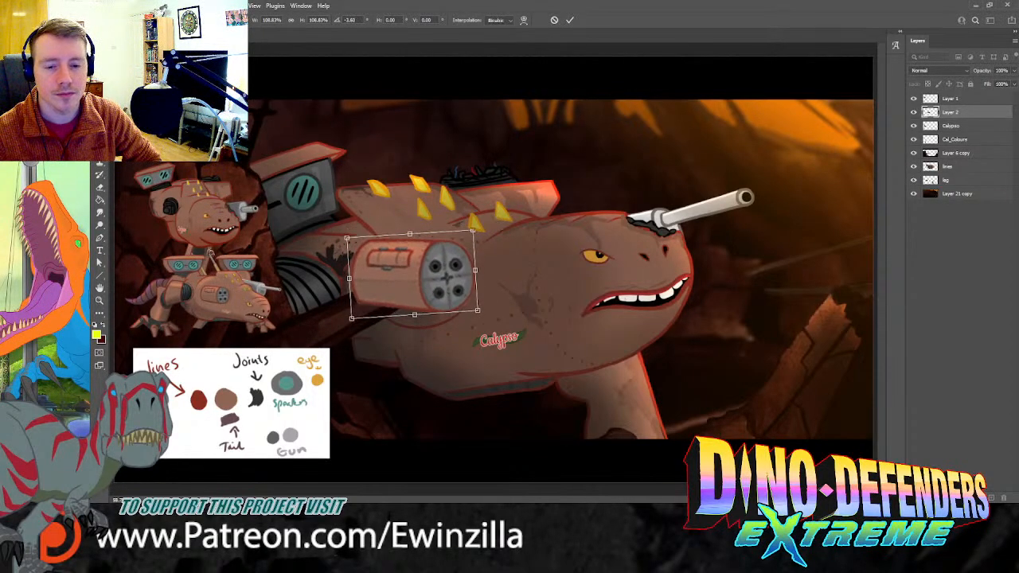
pyautogui.press('Return')
# Step: Lower the gun pod layer's opacity to 52%
pyautogui.press('z')
pyautogui.click(396, 301)
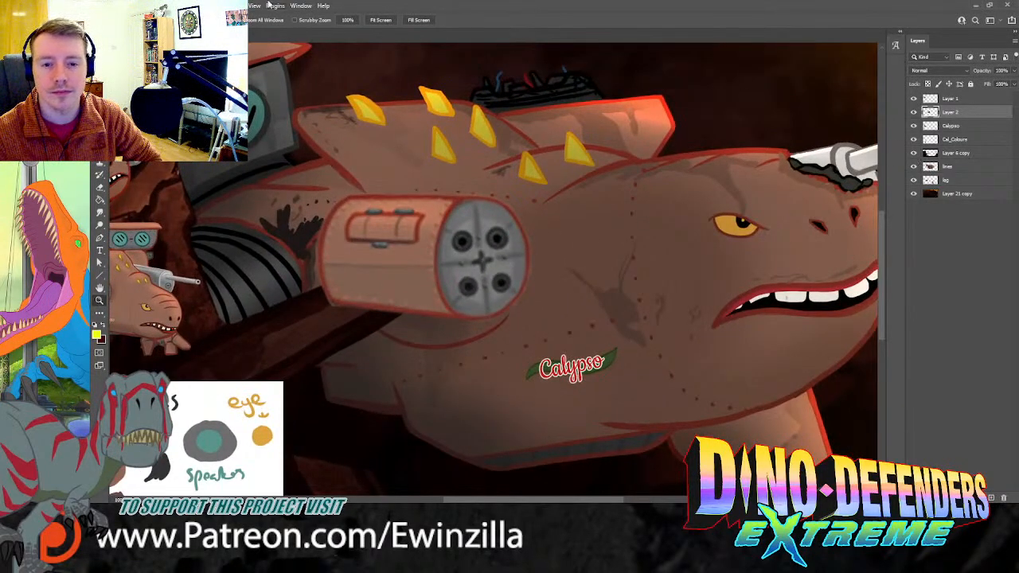
pyautogui.click(1014, 72)
pyautogui.click(991, 86)
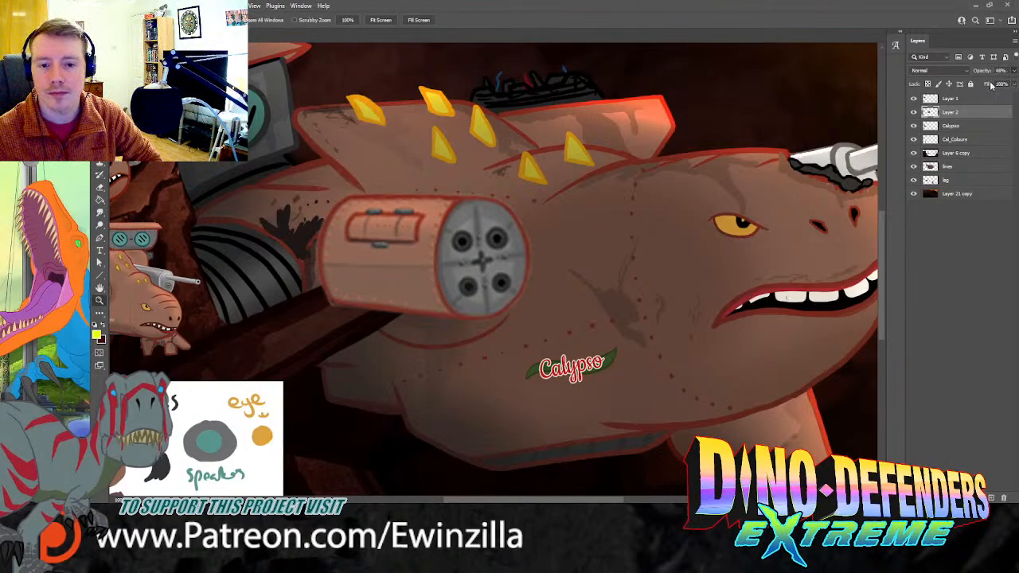
pyautogui.moveTo(991, 86); pyautogui.dragTo(993, 86)
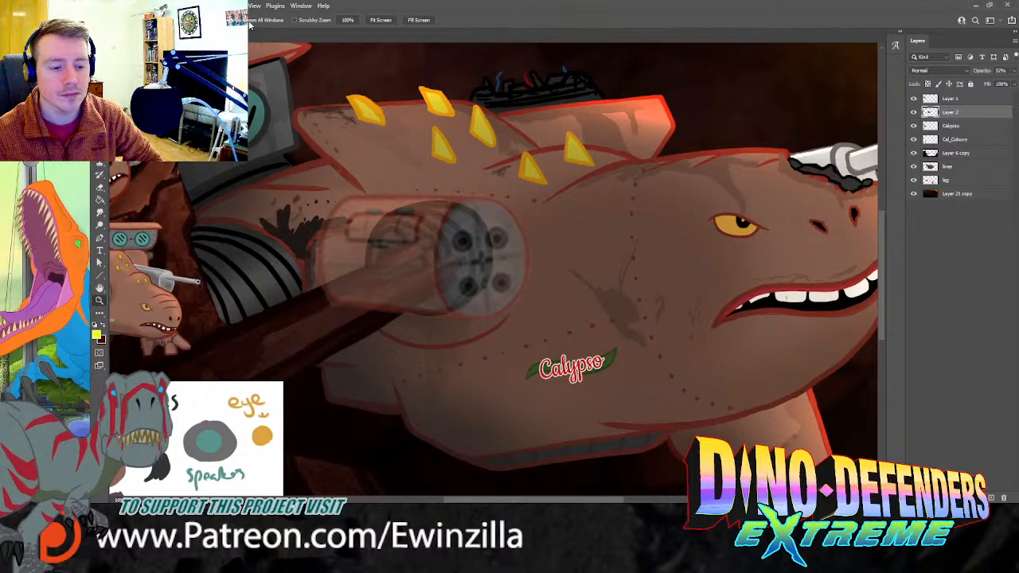
# Step: Add a new empty layer at the top of the stack and merge Layer 1 down into the gun pod's layer
pyautogui.click(290, 18)
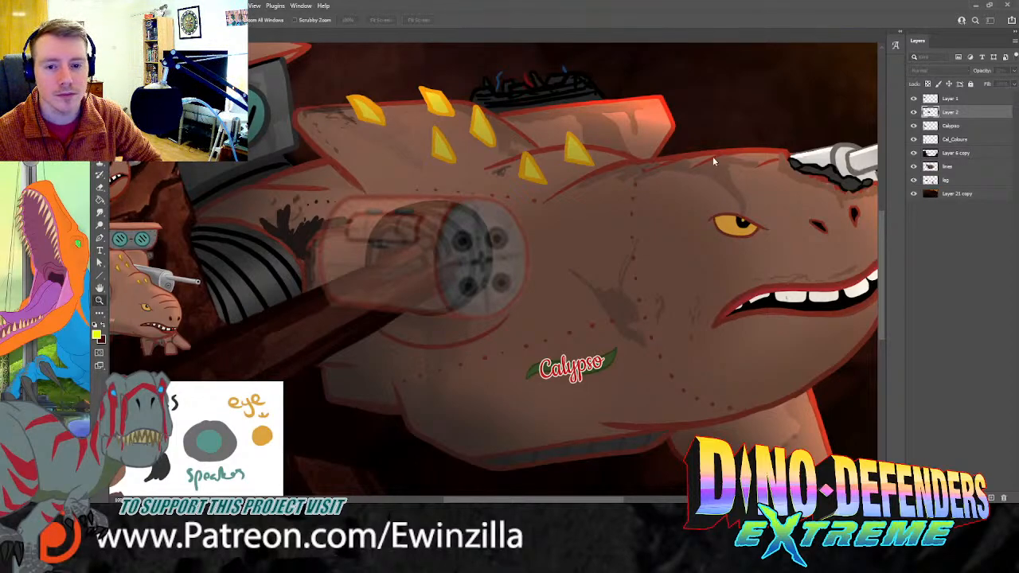
pyautogui.click(595, 193)
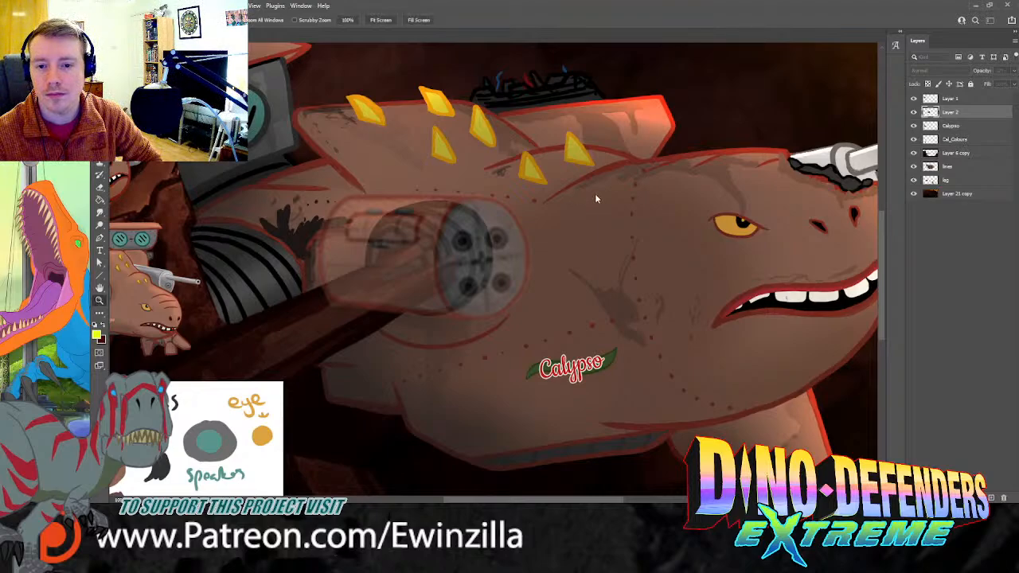
pyautogui.moveTo(957, 113); pyautogui.dragTo(947, 94)
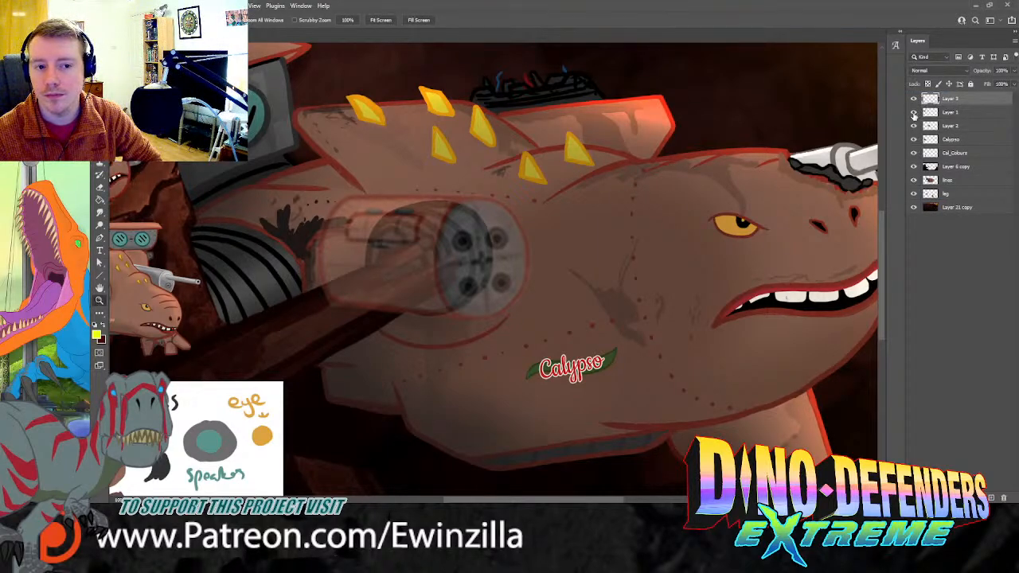
pyautogui.click(965, 116)
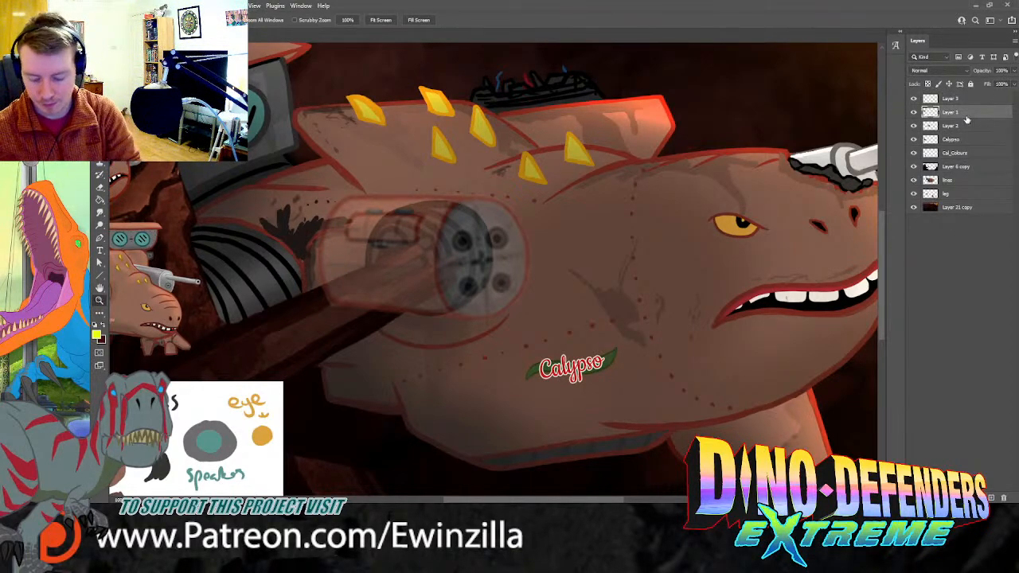
pyautogui.moveTo(534, 500); pyautogui.dragTo(486, 500)
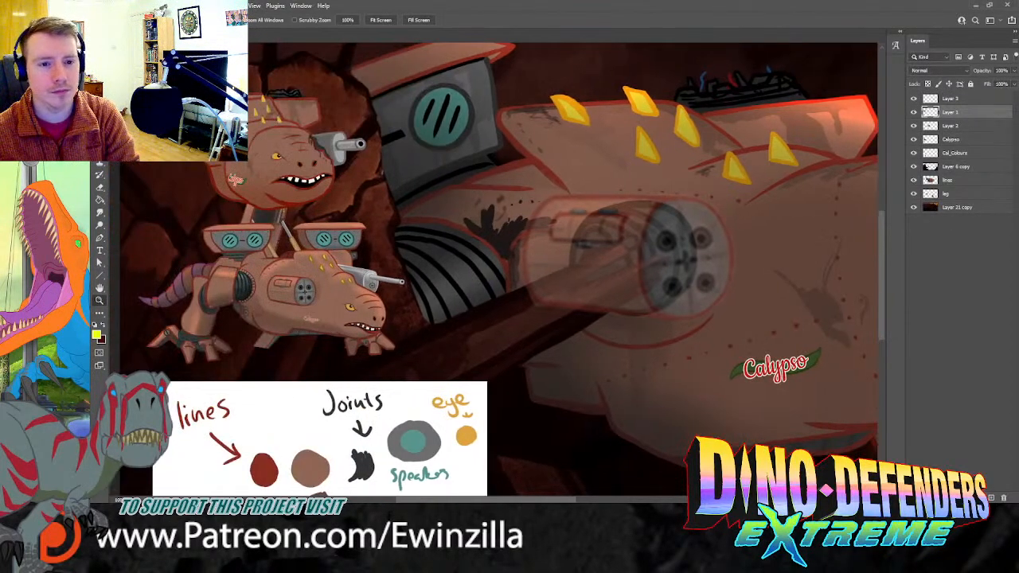
pyautogui.moveTo(559, 500)
pyautogui.mouseDown()
pyautogui.moveTo(607, 500)
pyautogui.moveTo(561, 500)
pyautogui.mouseUp()
pyautogui.hotkey('ctrl', 'e')
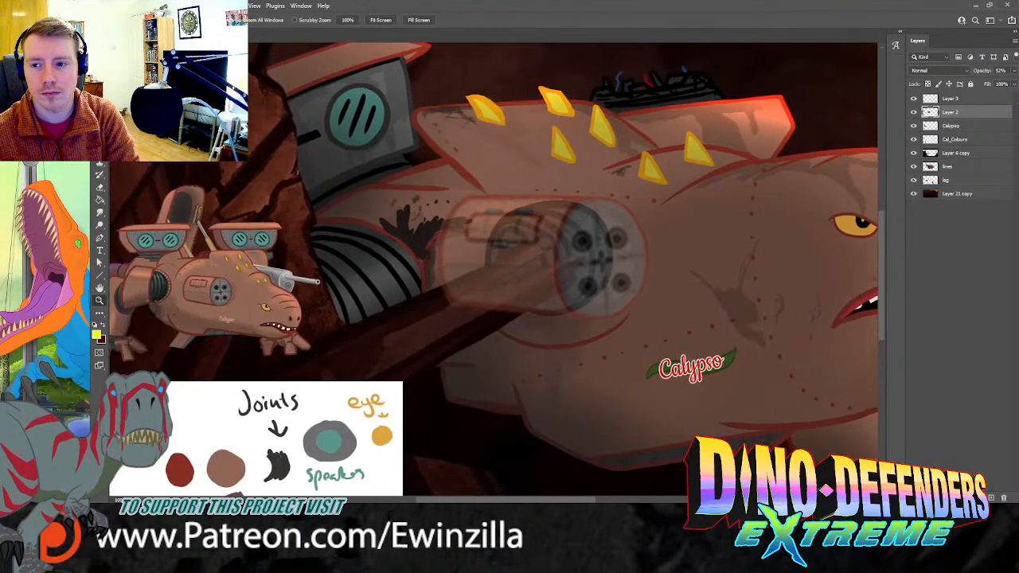
# Step: Rename the empty top layer as lines
pyautogui.scroll(-1, 541, 438)
pyautogui.scroll(-1, 542, 438)
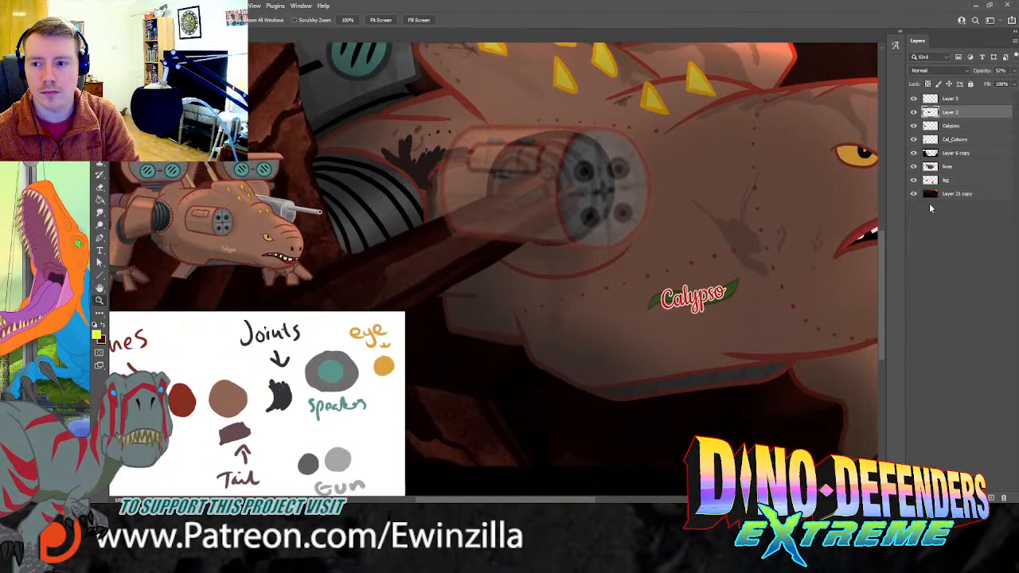
pyautogui.click(914, 99)
pyautogui.click(914, 99)
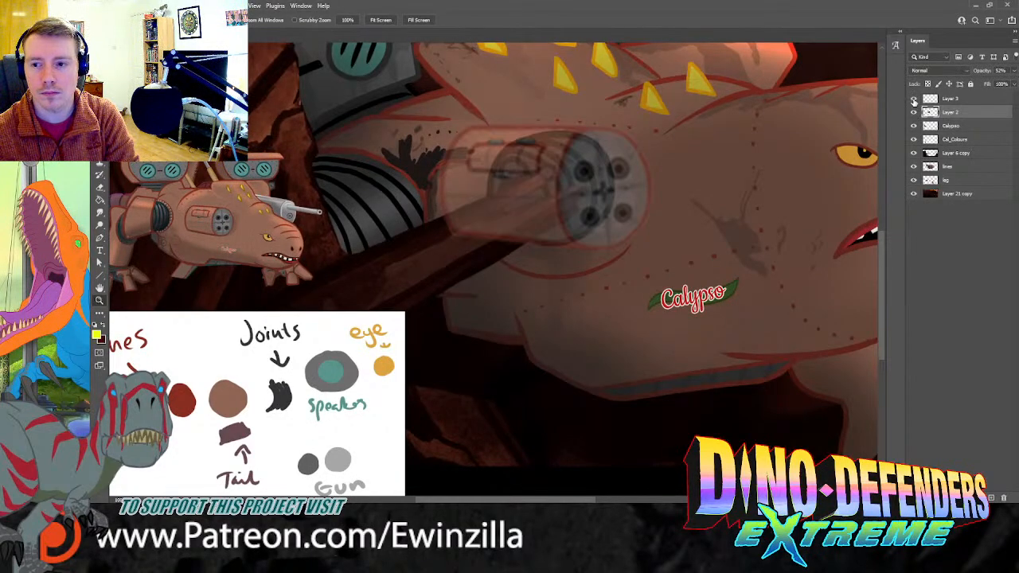
pyautogui.doubleClick(951, 98)
pyautogui.write('lines')
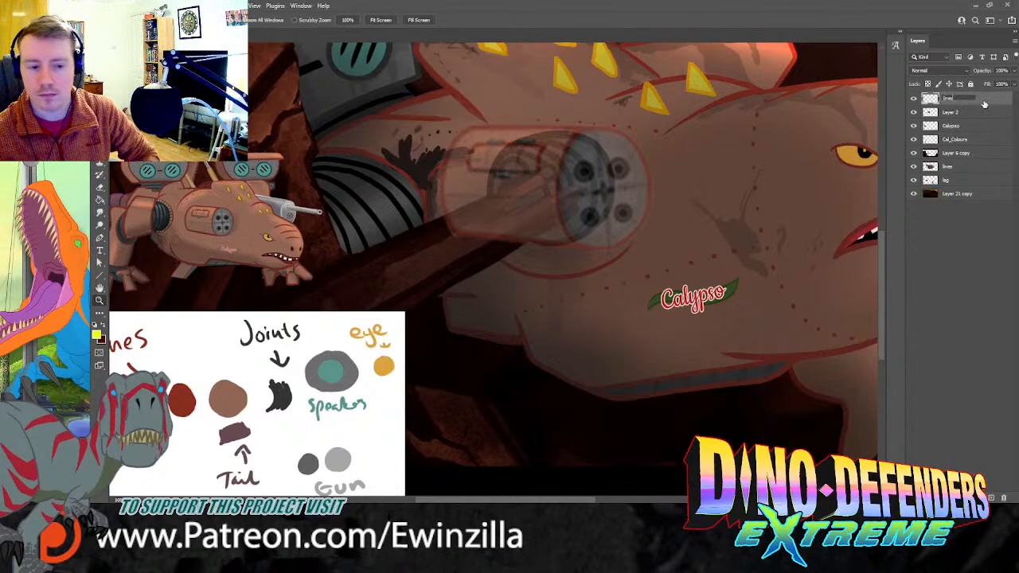
pyautogui.press('Return')
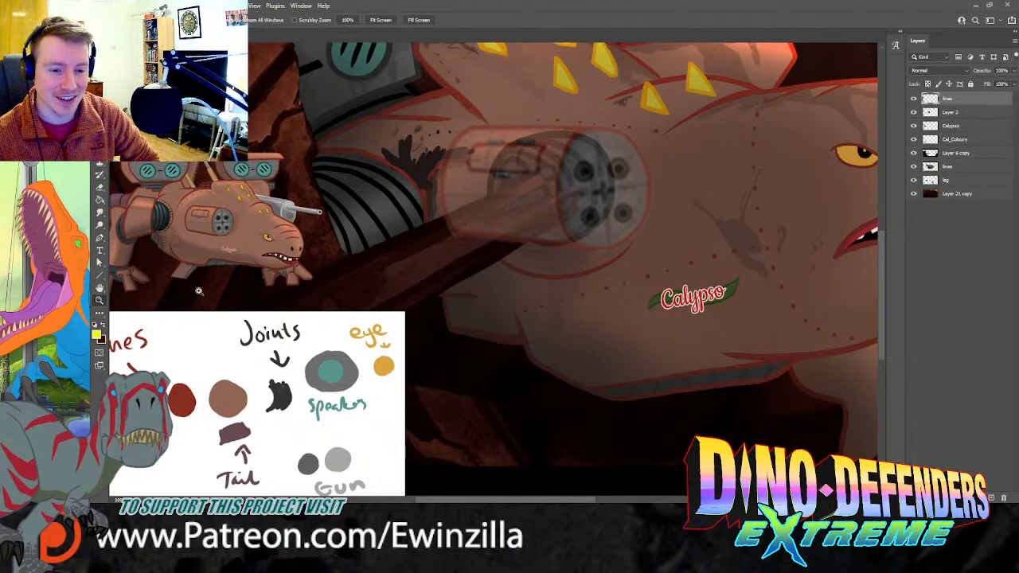
# Step: Sample the dark red lines swatch from the colour key and trace the gun pod's upper and lower edges with straight 7 px lines
pyautogui.hscroll(-3, 453, 476)
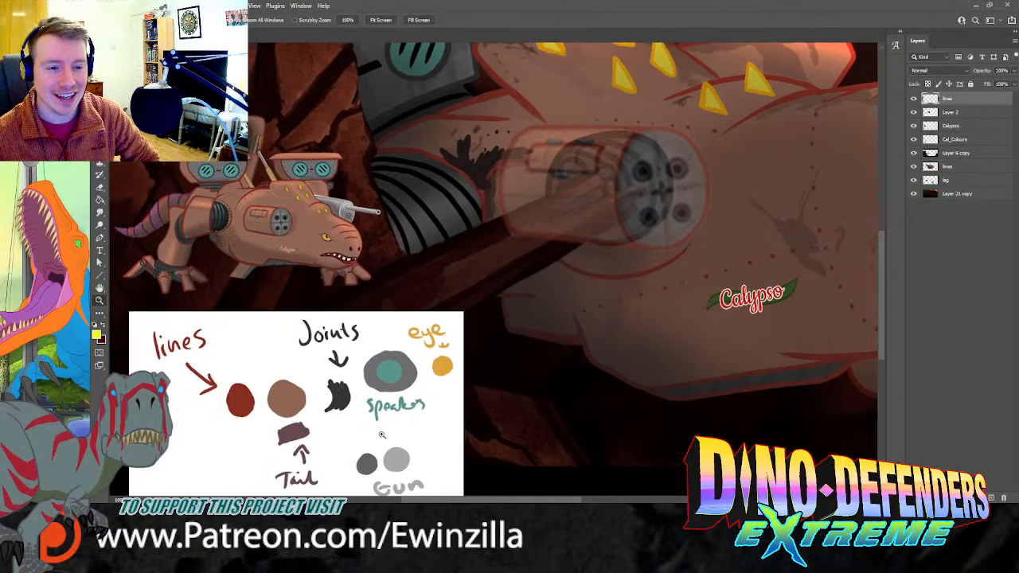
pyautogui.press('i')
pyautogui.click(241, 399)
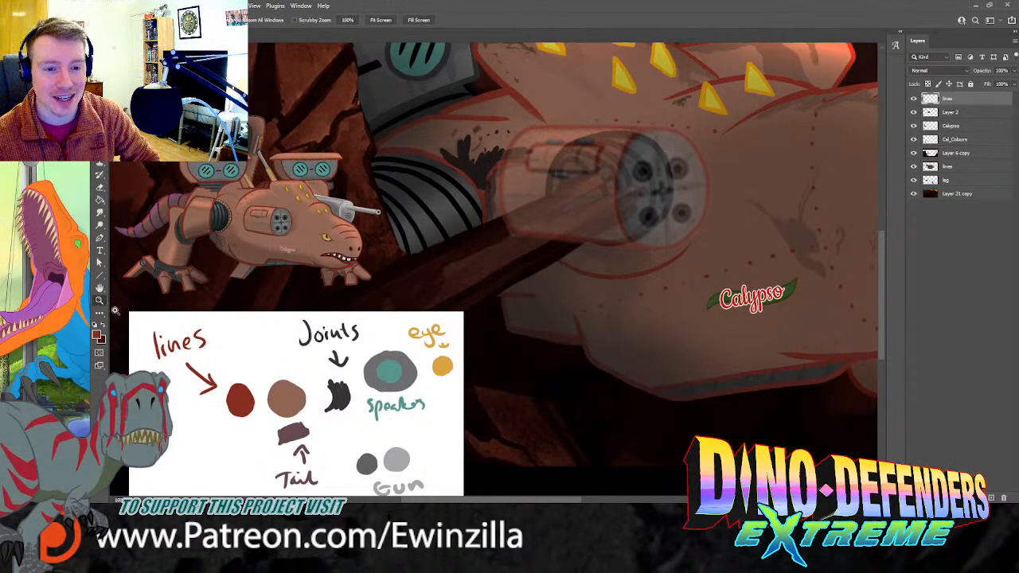
pyautogui.click(98, 281)
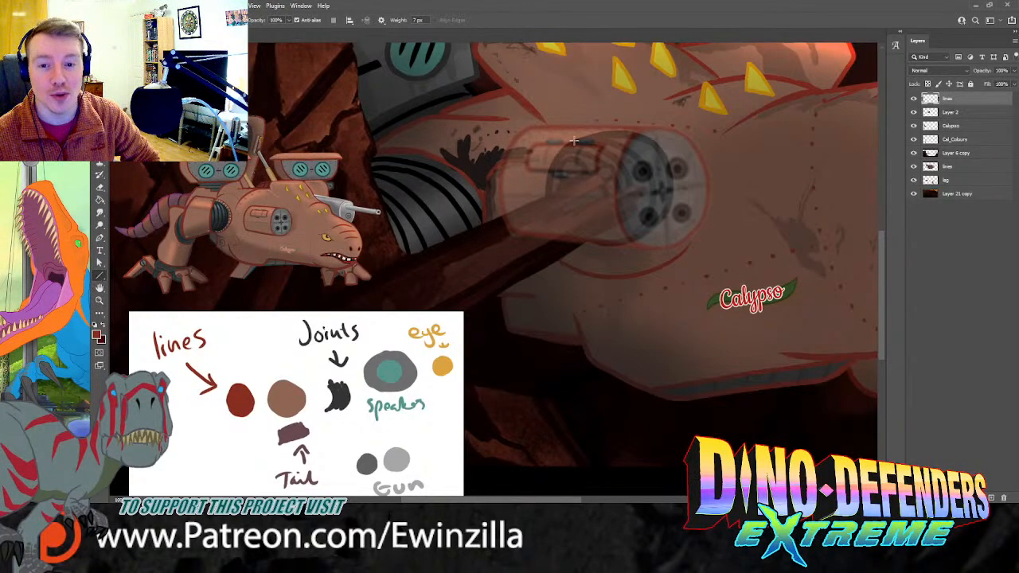
pyautogui.moveTo(530, 127); pyautogui.dragTo(644, 126)
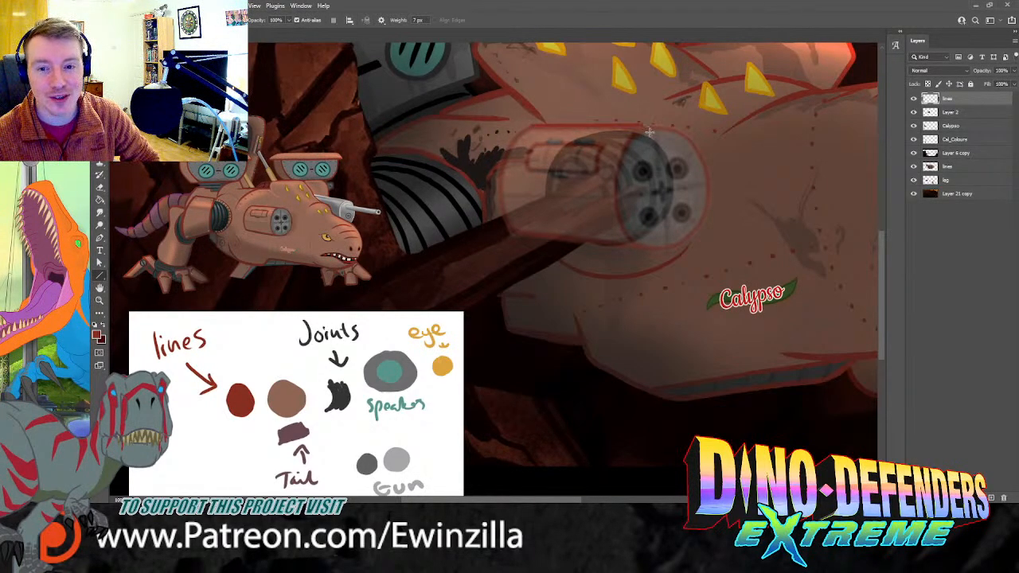
pyautogui.hotkey('ctrl', 'z')
pyautogui.moveTo(529, 128); pyautogui.dragTo(642, 127)
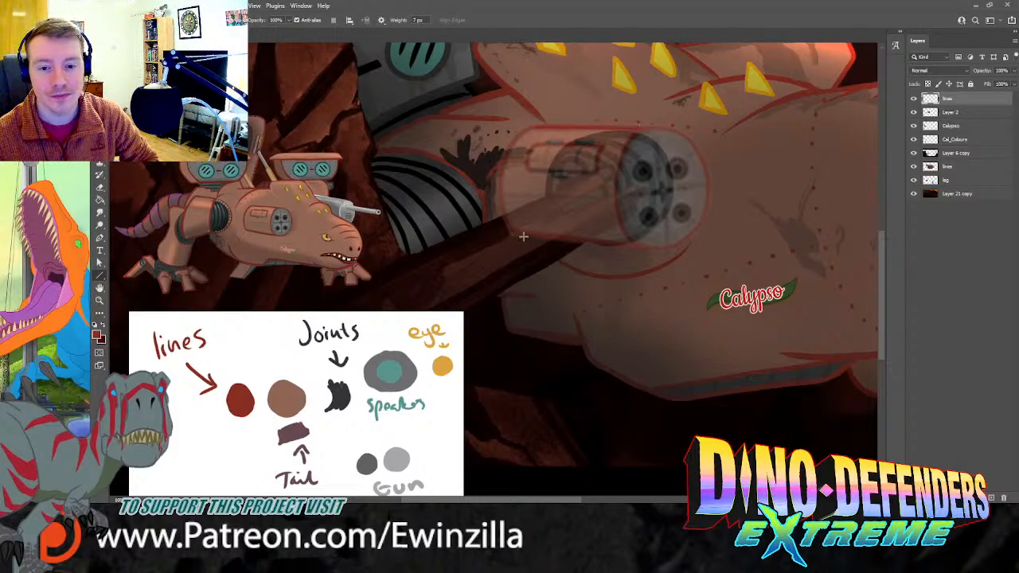
pyautogui.moveTo(514, 234); pyautogui.dragTo(636, 245)
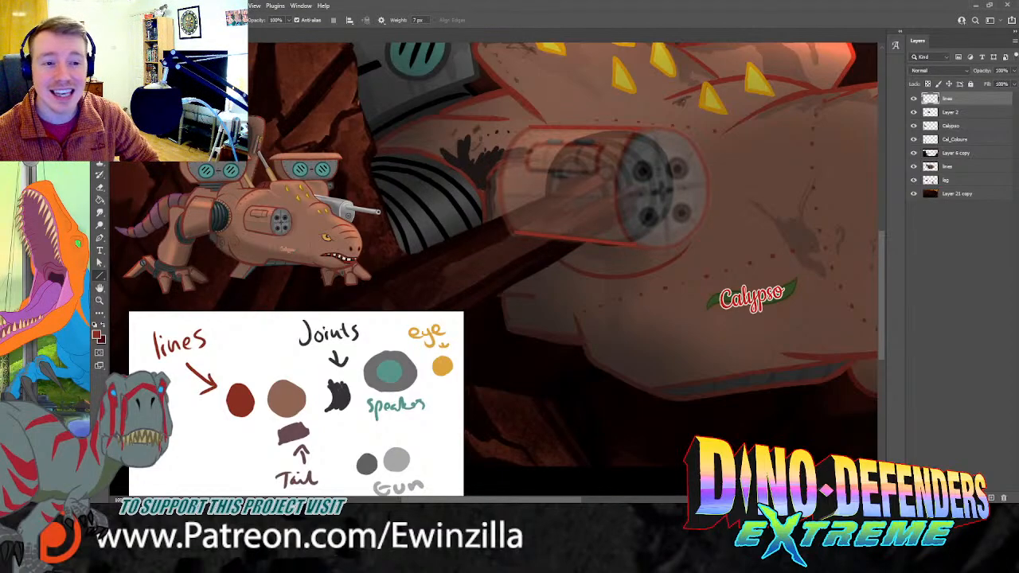
# Step: Set the brush to 100% opacity and trace the gun pod's curved rear end and round front face in dark red
pyautogui.press('b')
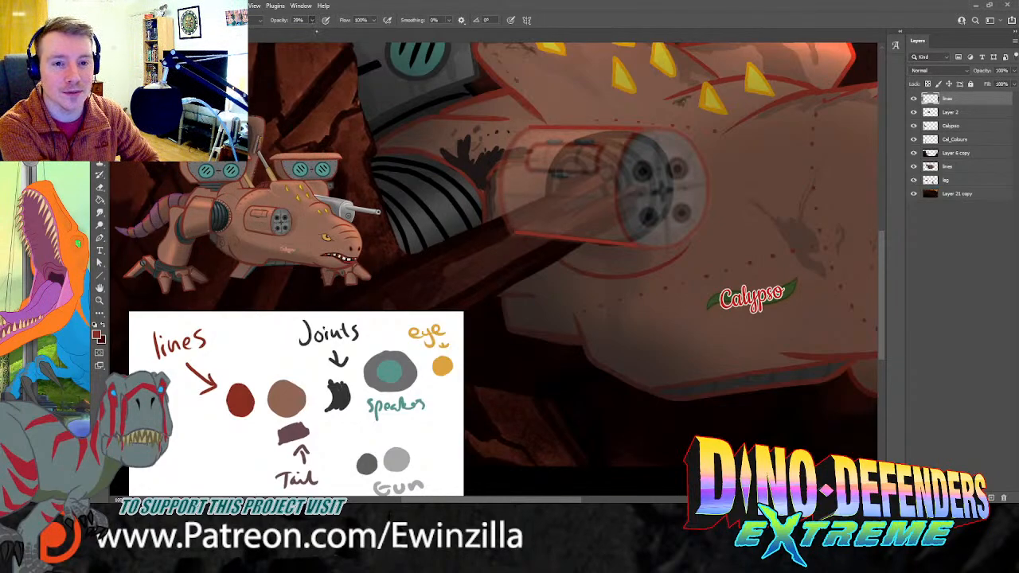
pyautogui.press('0')
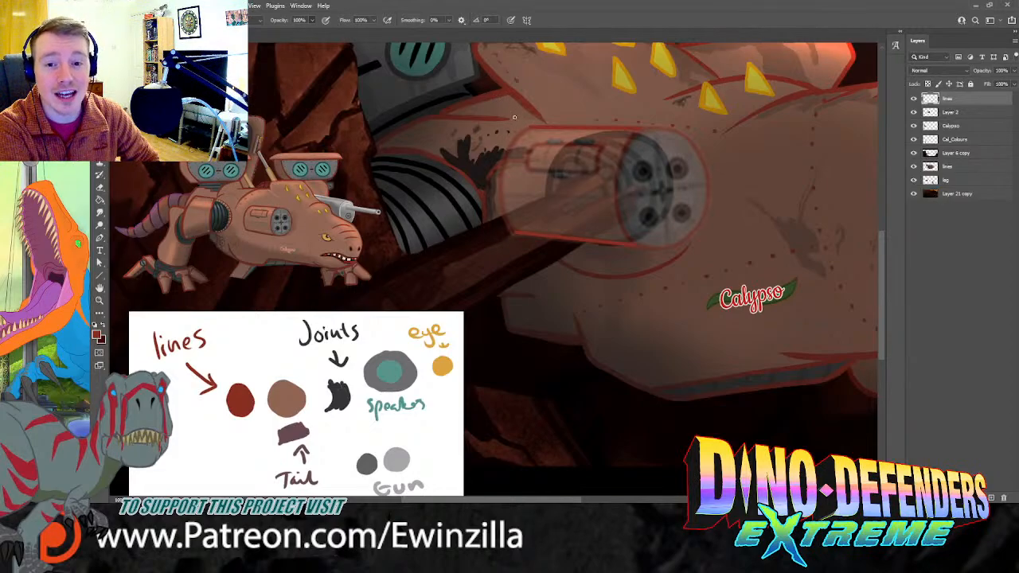
pyautogui.moveTo(511, 145)
pyautogui.mouseDown()
pyautogui.moveTo(504, 200)
pyautogui.moveTo(517, 231)
pyautogui.mouseUp()
pyautogui.hotkey('ctrl', 'z')
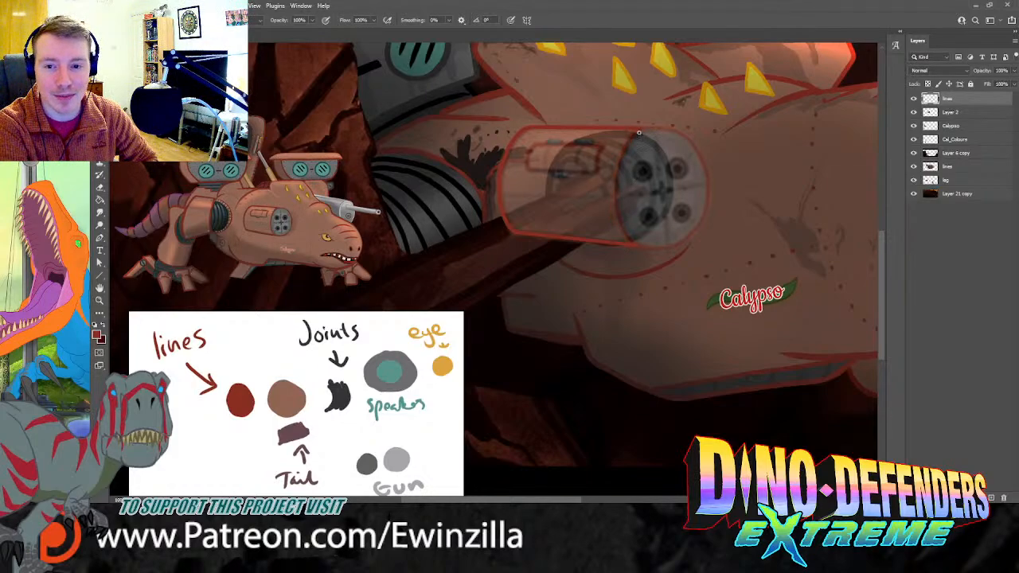
pyautogui.moveTo(640, 132)
pyautogui.mouseDown()
pyautogui.moveTo(615, 197)
pyautogui.moveTo(629, 240)
pyautogui.moveTo(635, 245)
pyautogui.moveTo(615, 188)
pyautogui.moveTo(636, 134)
pyautogui.moveTo(676, 129)
pyautogui.moveTo(699, 187)
pyautogui.moveTo(682, 230)
pyautogui.moveTo(651, 246)
pyautogui.mouseUp()
pyautogui.hotkey('ctrl', 'z')
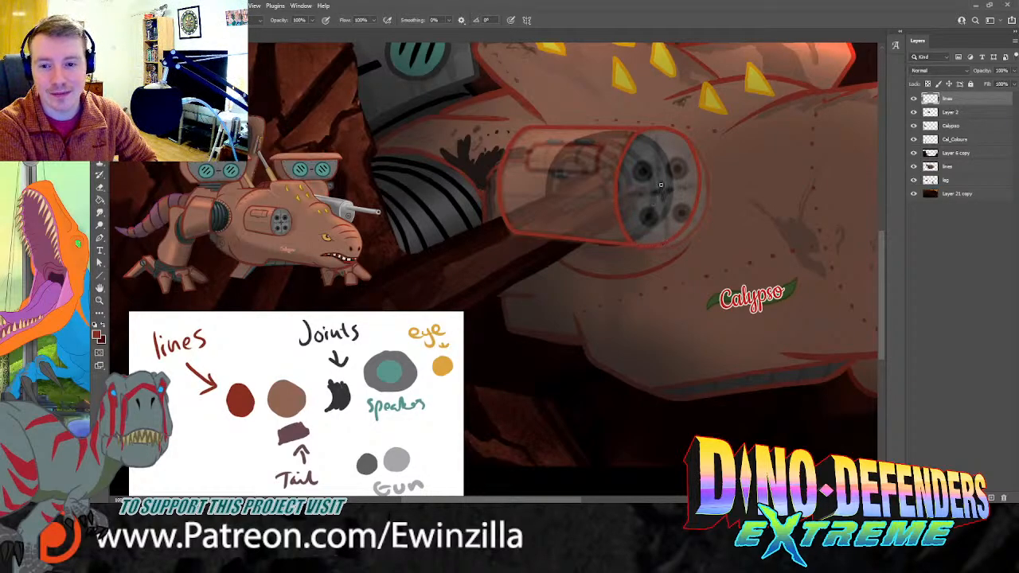
pyautogui.hotkey('ctrl', 'z')
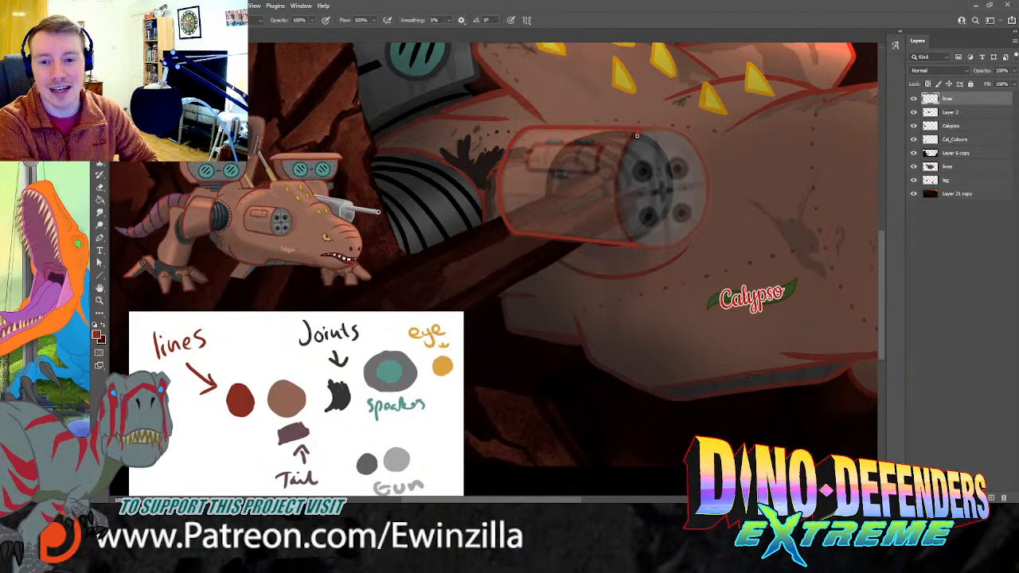
pyautogui.moveTo(640, 131)
pyautogui.mouseDown()
pyautogui.moveTo(616, 187)
pyautogui.moveTo(636, 243)
pyautogui.mouseUp()
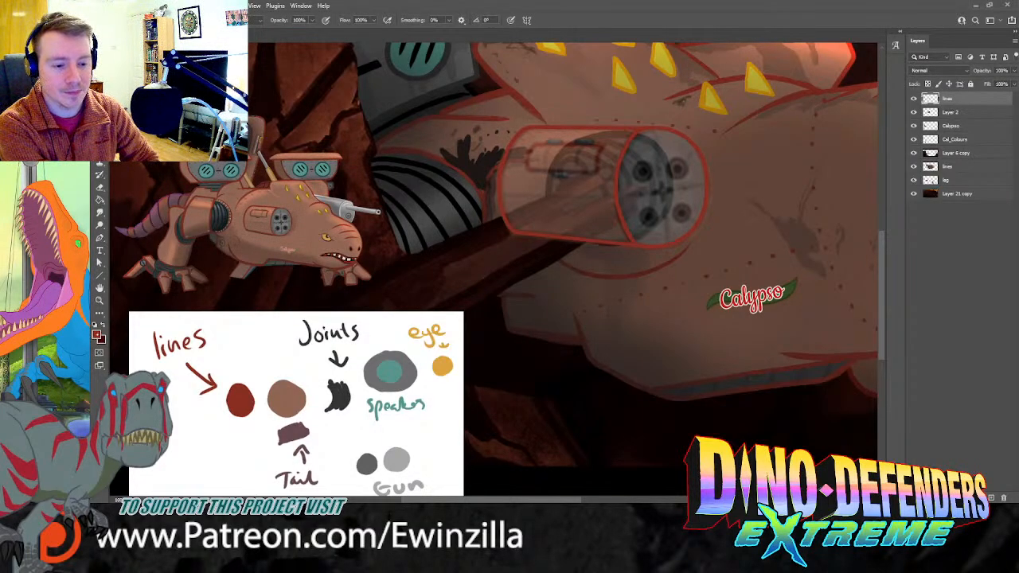
# Step: Switch to black and ink the upper-left barrel's rings and the central cross on the gun pod's front face
pyautogui.press('i')
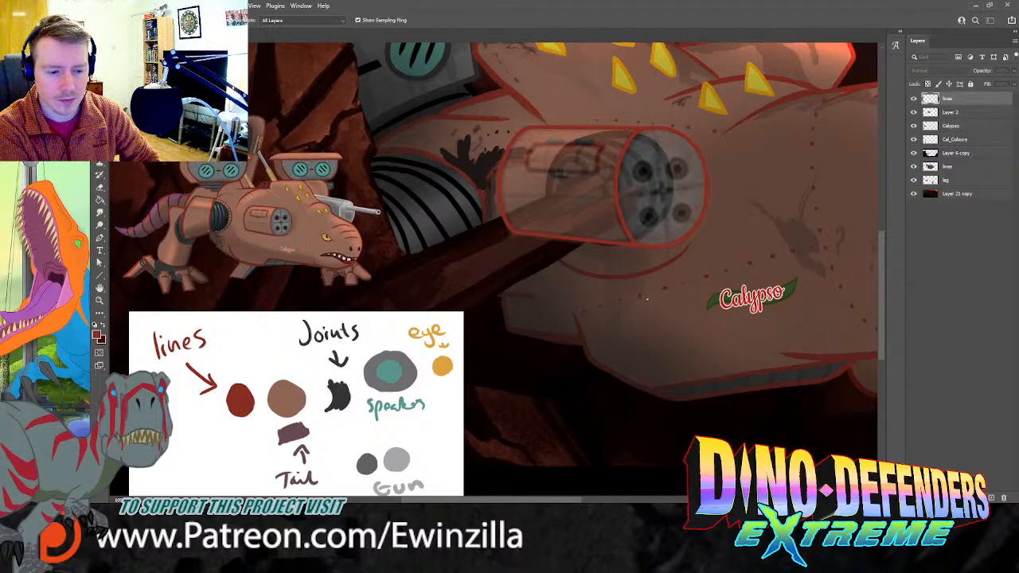
pyautogui.press('d')
pyautogui.press('b')
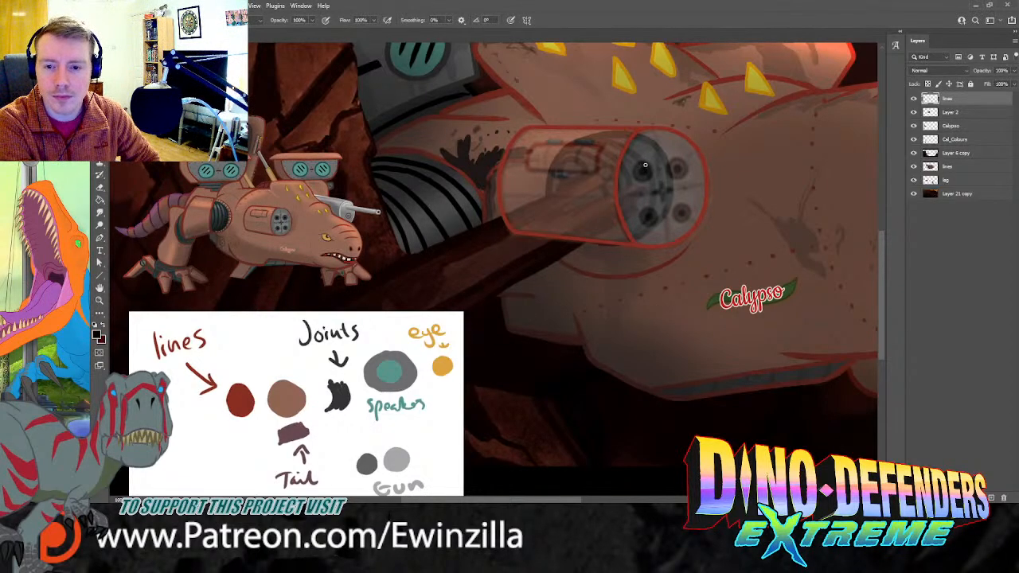
pyautogui.moveTo(643, 166); pyautogui.dragTo(645, 171)
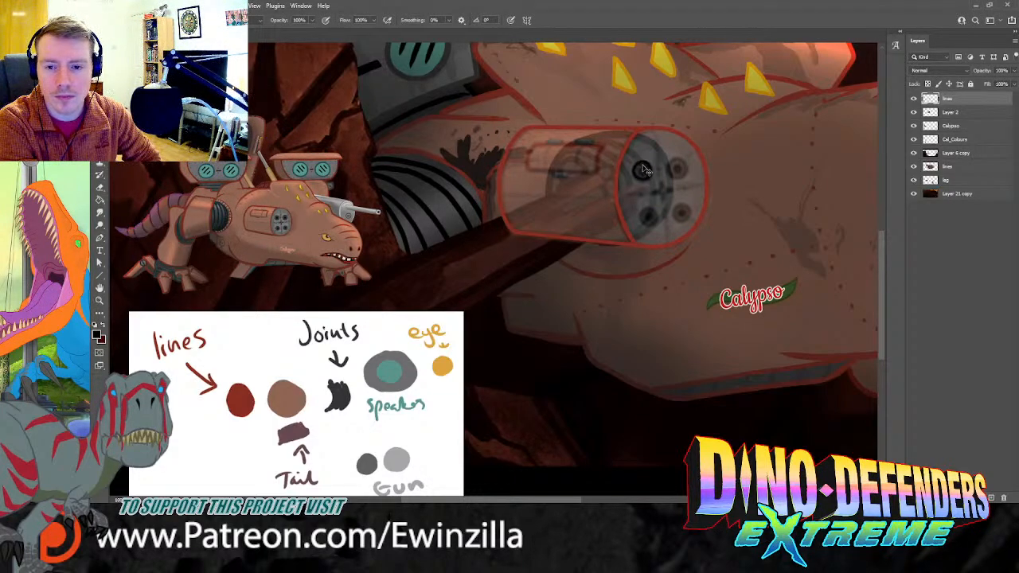
pyautogui.hotkey('ctrl', 'z')
pyautogui.moveTo(644, 163)
pyautogui.mouseDown()
pyautogui.moveTo(645, 181)
pyautogui.moveTo(645, 161)
pyautogui.moveTo(635, 178)
pyautogui.moveTo(634, 170)
pyautogui.moveTo(645, 173)
pyautogui.moveTo(663, 198)
pyautogui.moveTo(675, 190)
pyautogui.moveTo(662, 199)
pyautogui.moveTo(673, 190)
pyautogui.mouseUp()
pyautogui.hotkey('ctrl', 'z')
pyautogui.hotkey('ctrl', 'z')
pyautogui.hotkey('ctrl', 'z')
pyautogui.hotkey('ctrl', 'z')
pyautogui.hotkey('ctrl', 'z')
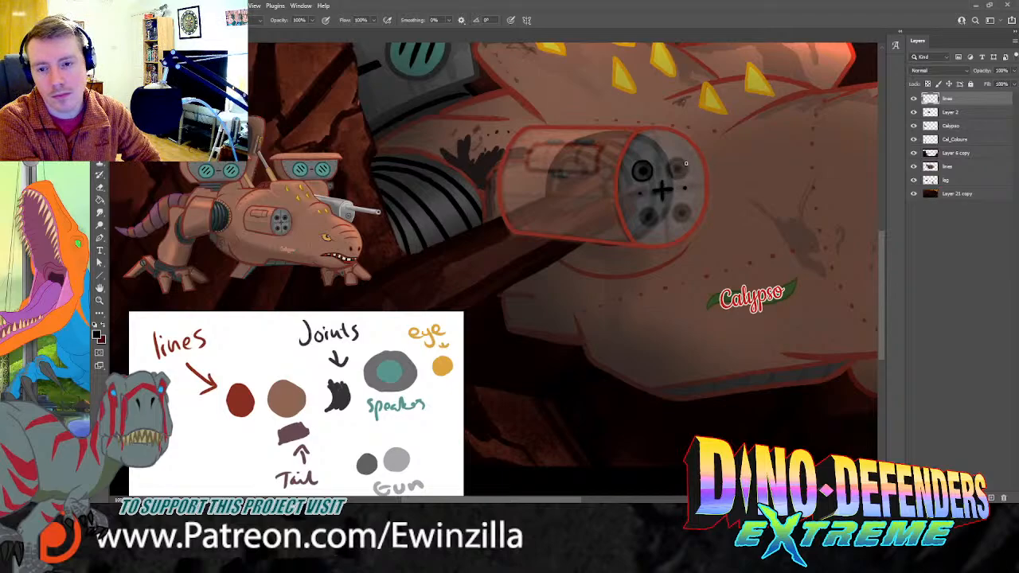
# Step: Ink the rings and dark bores of the other three barrels on the gun pod's front face in black
pyautogui.moveTo(685, 160)
pyautogui.mouseDown()
pyautogui.moveTo(672, 170)
pyautogui.moveTo(686, 160)
pyautogui.moveTo(676, 177)
pyautogui.moveTo(680, 159)
pyautogui.moveTo(686, 169)
pyautogui.mouseUp()
pyautogui.hotkey('ctrl', 'z')
pyautogui.hotkey('ctrl', 'z')
pyautogui.hotkey('ctrl', 'z')
pyautogui.hotkey('ctrl', 'z')
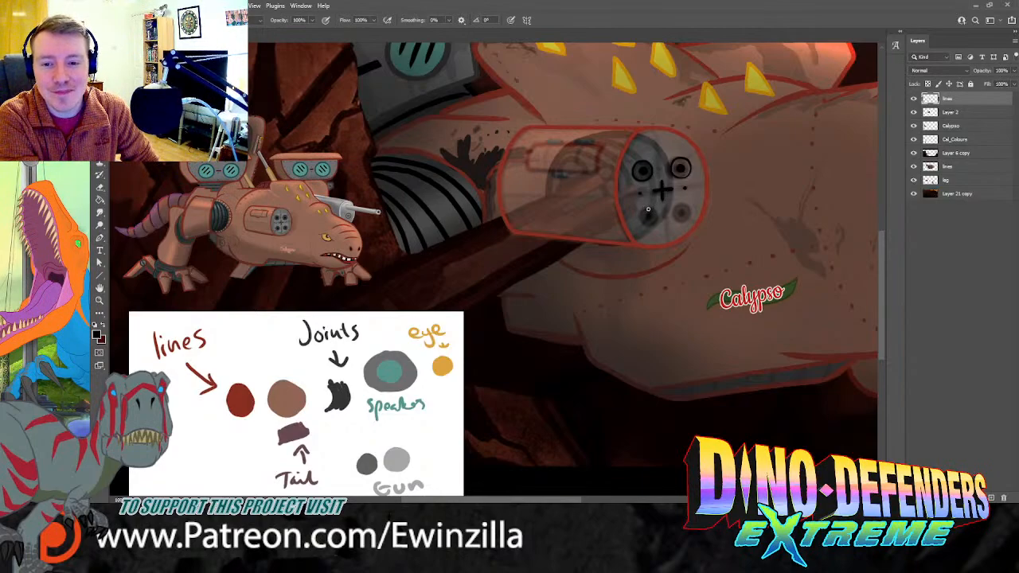
pyautogui.moveTo(648, 209)
pyautogui.mouseDown()
pyautogui.moveTo(641, 220)
pyautogui.moveTo(653, 221)
pyautogui.moveTo(657, 209)
pyautogui.moveTo(642, 210)
pyautogui.moveTo(654, 226)
pyautogui.moveTo(642, 211)
pyautogui.moveTo(654, 223)
pyautogui.moveTo(649, 208)
pyautogui.moveTo(638, 224)
pyautogui.moveTo(654, 208)
pyautogui.moveTo(640, 220)
pyautogui.moveTo(689, 217)
pyautogui.moveTo(682, 204)
pyautogui.moveTo(691, 219)
pyautogui.moveTo(674, 213)
pyautogui.moveTo(686, 204)
pyautogui.moveTo(677, 205)
pyautogui.moveTo(692, 215)
pyautogui.moveTo(676, 206)
pyautogui.moveTo(686, 205)
pyautogui.mouseUp()
pyautogui.hotkey('ctrl', 'z')
pyautogui.hotkey('ctrl', 'z')
pyautogui.hotkey('ctrl', 'z')
pyautogui.hotkey('ctrl', 'z')
pyautogui.hotkey('ctrl', 'z')
pyautogui.hotkey('ctrl', 'z')
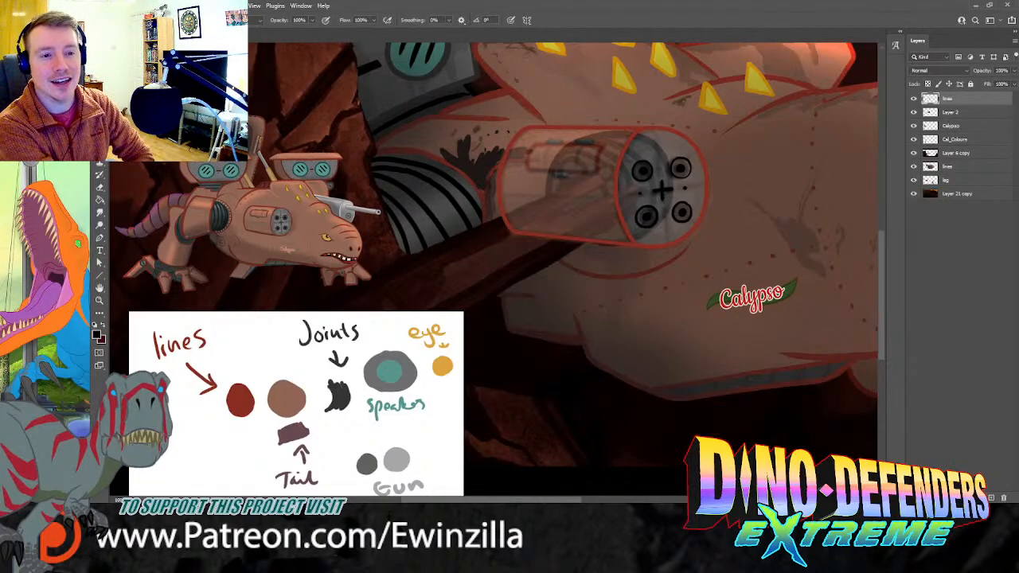
# Step: Sample the red outline colour and trace the small rectangular panel and the lengthwise seam on the gun pod's side
pyautogui.press('i')
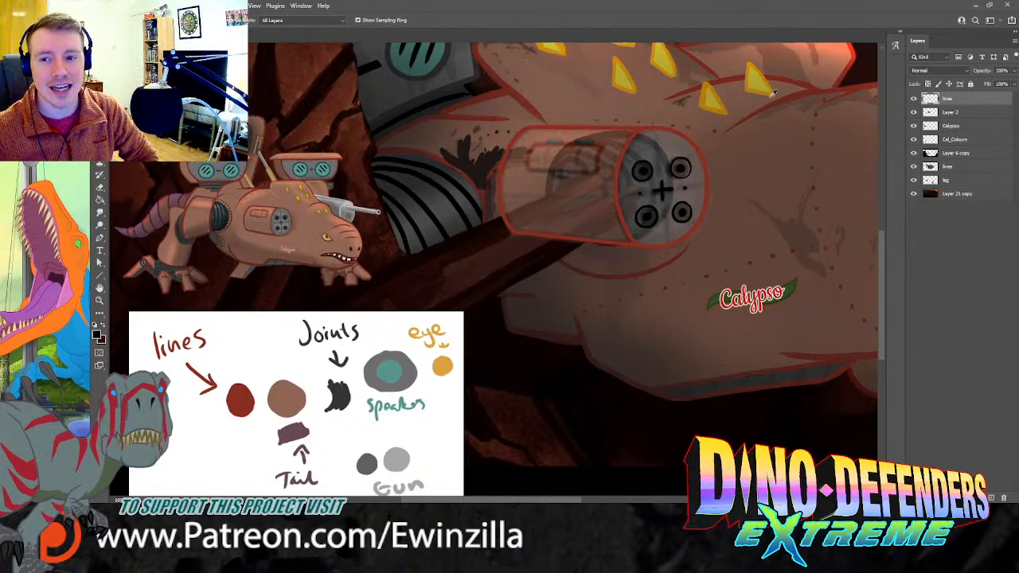
pyautogui.click(639, 124)
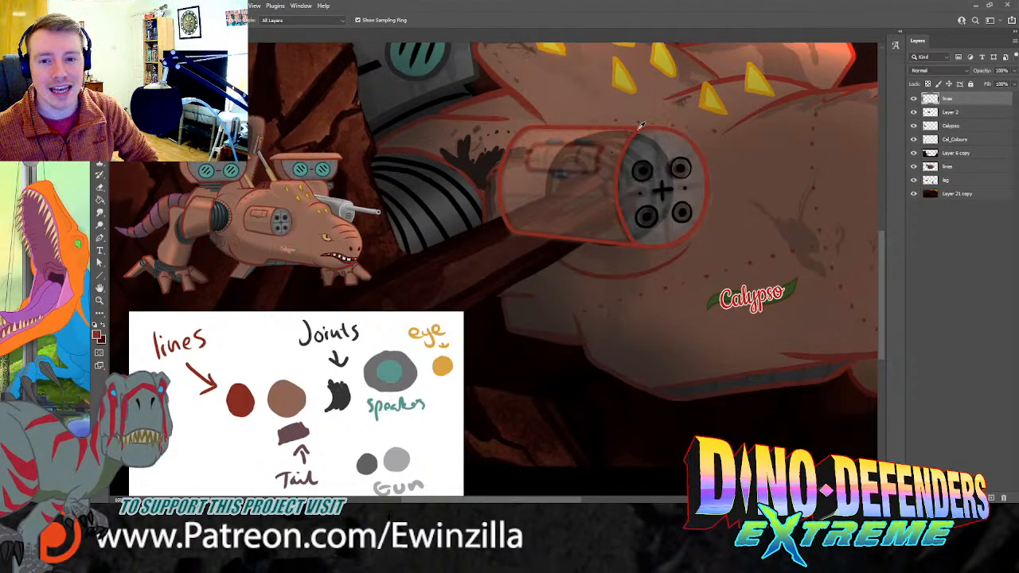
pyautogui.press('b')
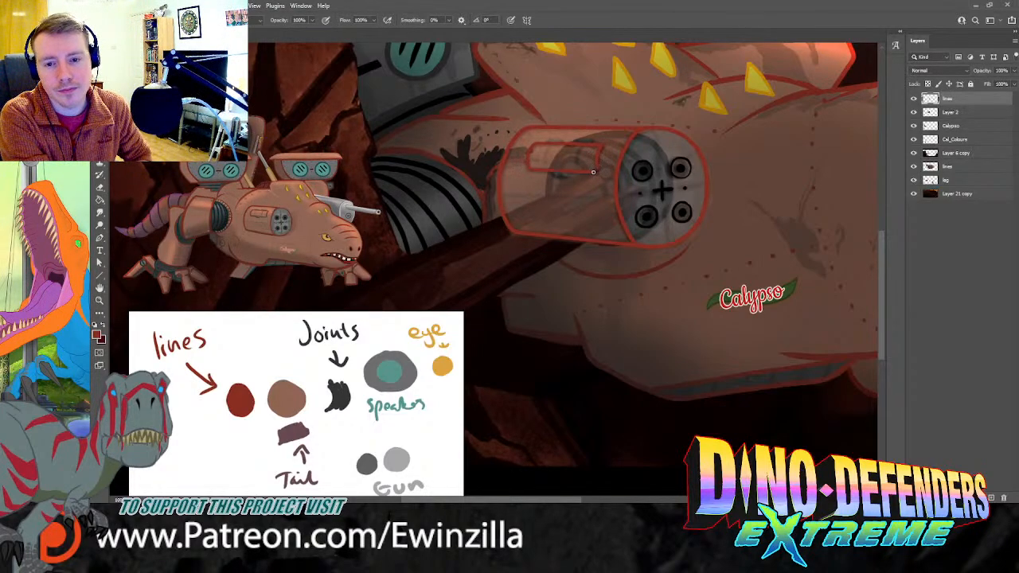
pyautogui.moveTo(593, 172); pyautogui.dragTo(597, 172)
pyautogui.moveTo(504, 196); pyautogui.dragTo(622, 197)
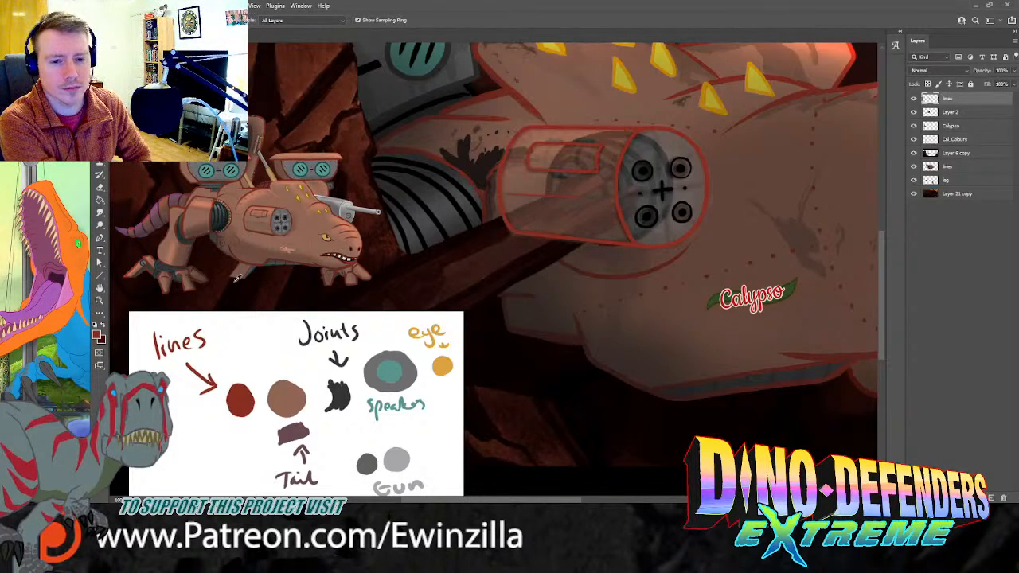
# Step: Sample the dark Joints swatch and paint small dark tabs along the edges of the gun pod's side panel
pyautogui.keyDown('alt'); pyautogui.click(344, 393); pyautogui.keyUp('alt')
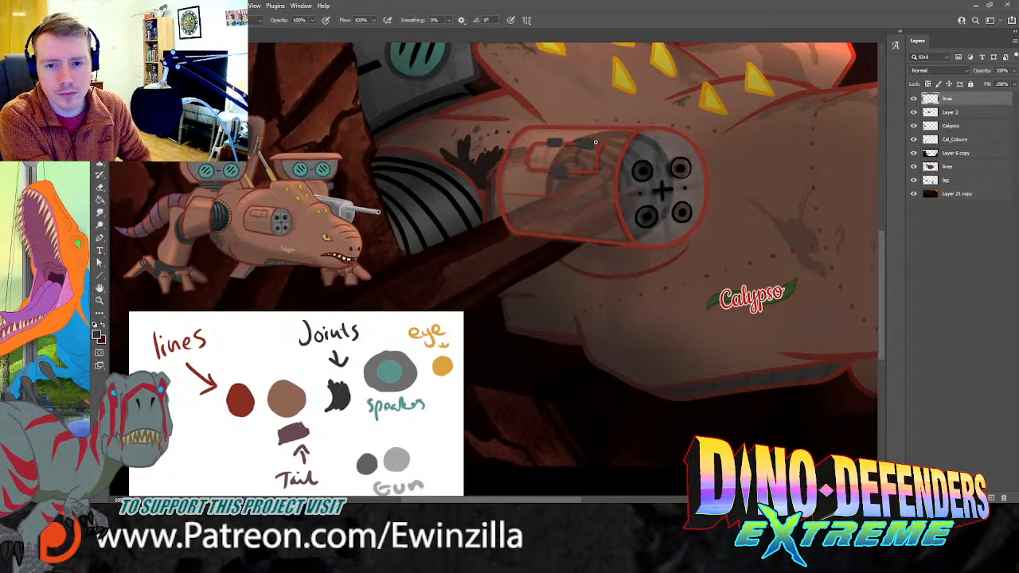
pyautogui.hotkey('shift', 'r')
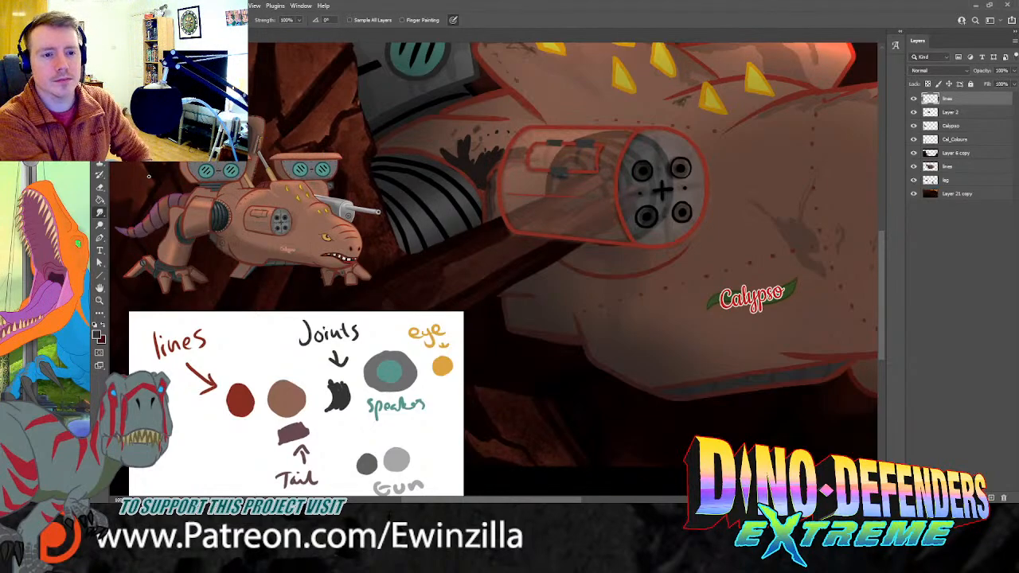
pyautogui.press('b')
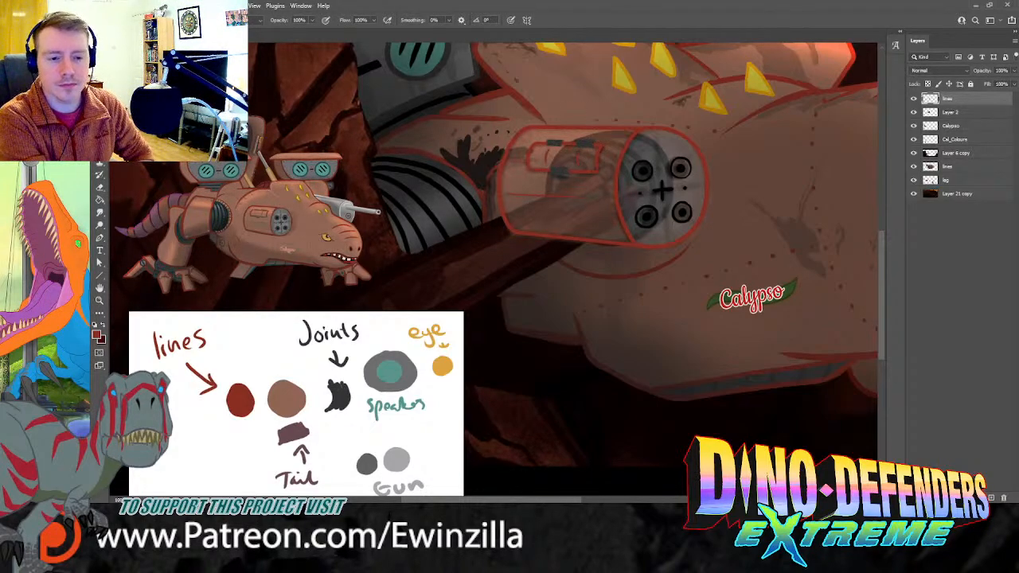
# Step: Fit the whole image on screen and delete the semi-transparent gun pod reference layer, Layer 2
pyautogui.press('z')
pyautogui.click(380, 20)
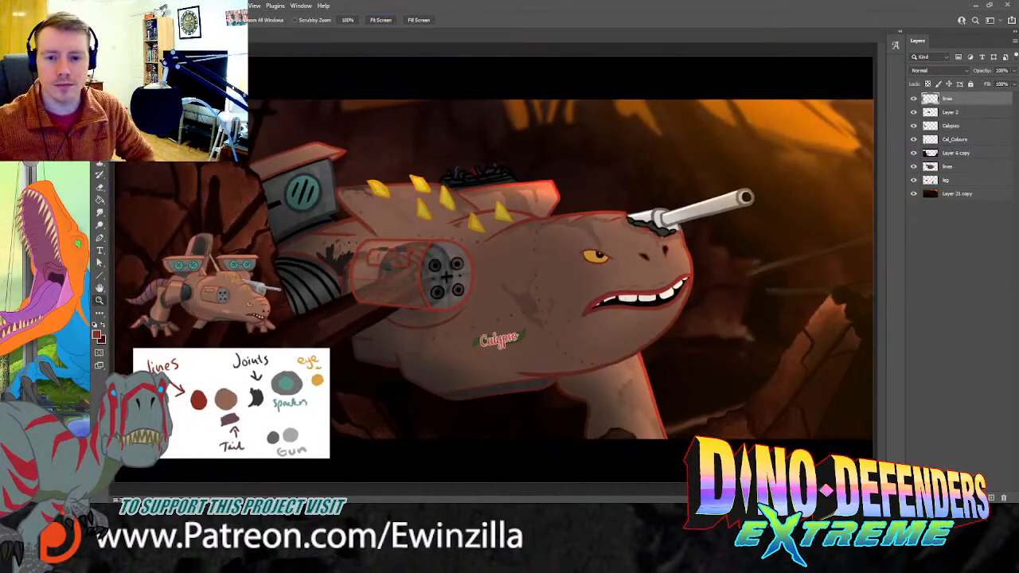
pyautogui.click(956, 116)
pyautogui.press('Delete')
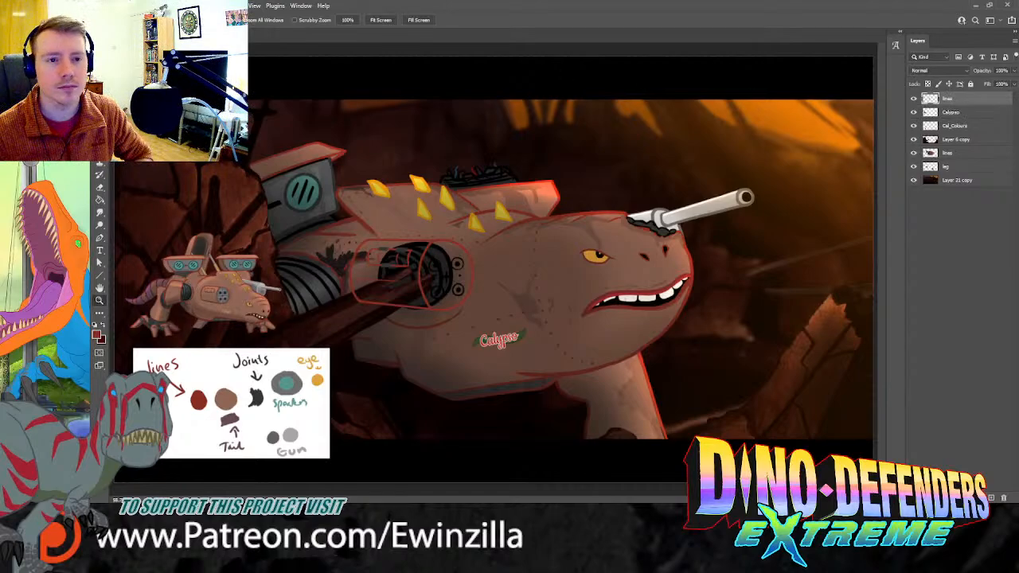
# Step: Create a new empty layer and place it directly beneath the gun pod's lines layer
pyautogui.click(304, 24)
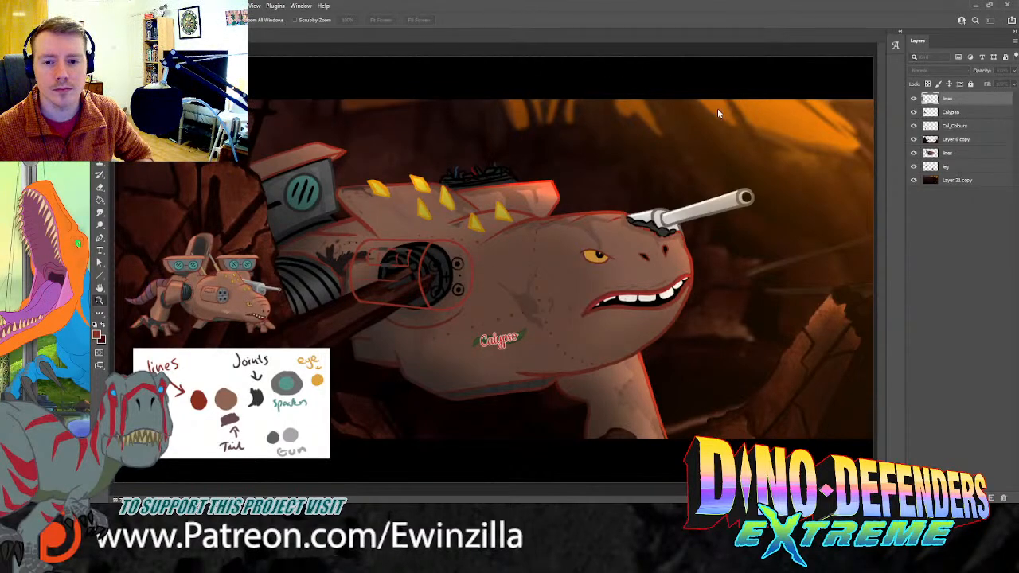
pyautogui.click(591, 199)
pyautogui.moveTo(953, 103); pyautogui.dragTo(946, 119)
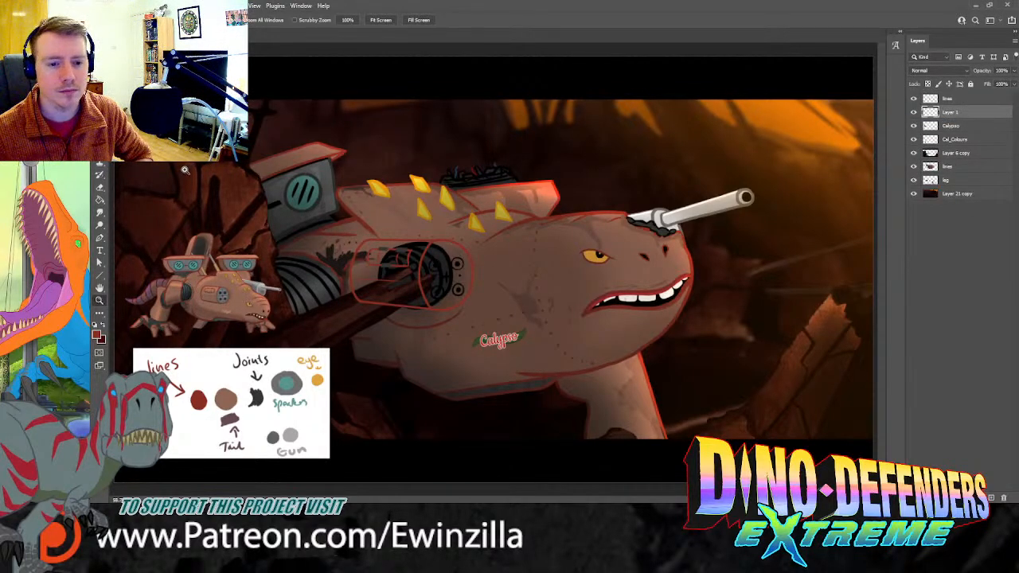
# Step: Sample the brown body swatch from the colour reference and start painting the gun pod's cylindrical side on Layer 1
pyautogui.press('i')
pyautogui.click(228, 398)
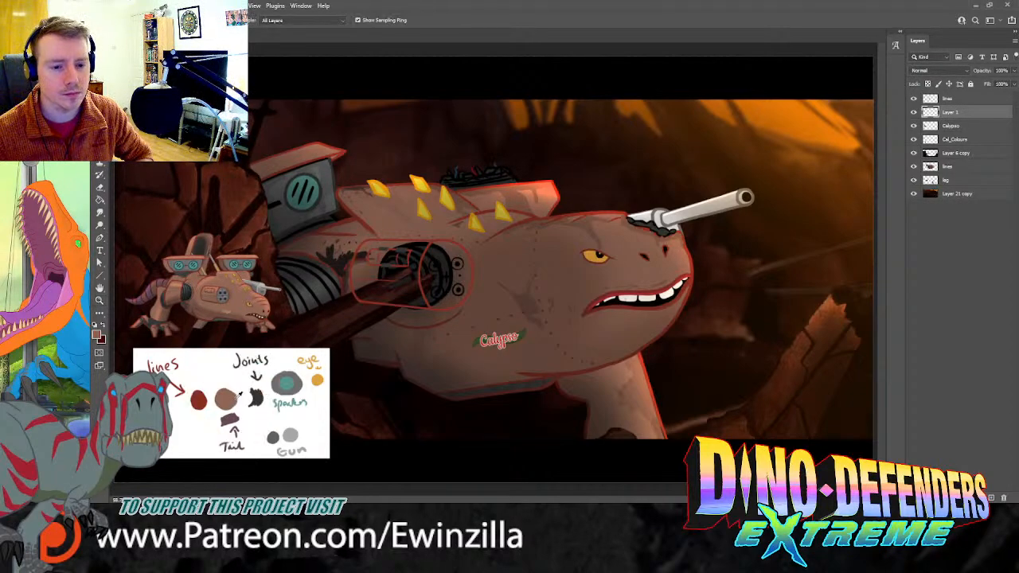
pyautogui.click(99, 300)
pyautogui.click(373, 305)
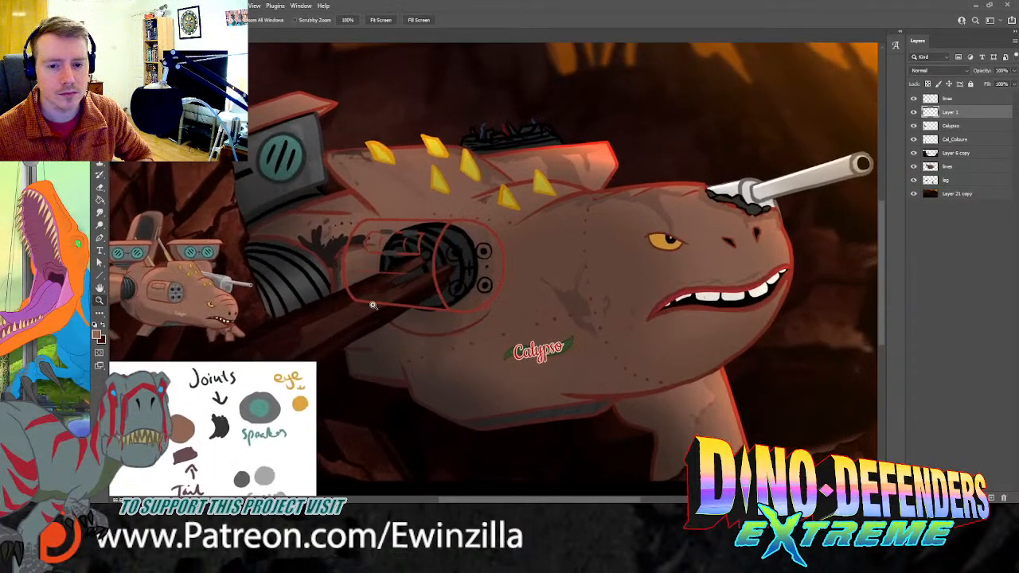
pyautogui.press('b')
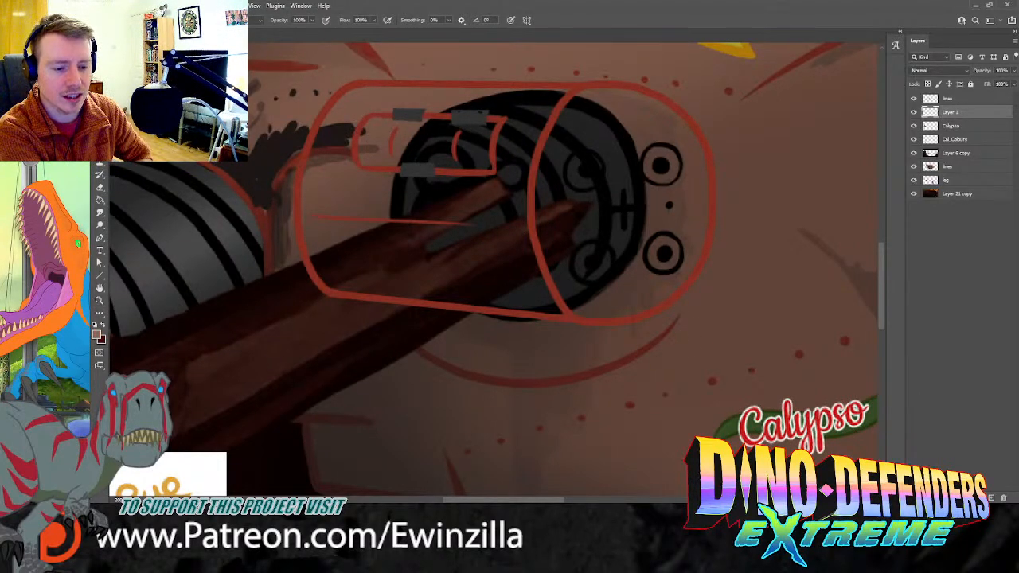
pyautogui.moveTo(434, 125)
pyautogui.mouseDown()
pyautogui.moveTo(420, 229)
pyautogui.moveTo(447, 236)
pyautogui.moveTo(476, 195)
pyautogui.moveTo(494, 101)
pyautogui.moveTo(468, 100)
pyautogui.moveTo(562, 92)
pyautogui.moveTo(519, 105)
pyautogui.moveTo(516, 126)
pyautogui.moveTo(552, 98)
pyautogui.moveTo(507, 128)
pyautogui.moveTo(486, 184)
pyautogui.moveTo(518, 181)
pyautogui.moveTo(525, 260)
pyautogui.moveTo(554, 305)
pyautogui.moveTo(490, 226)
pyautogui.moveTo(474, 168)
pyautogui.moveTo(510, 299)
pyautogui.moveTo(527, 316)
pyautogui.moveTo(558, 310)
pyautogui.moveTo(363, 282)
pyautogui.mouseUp()
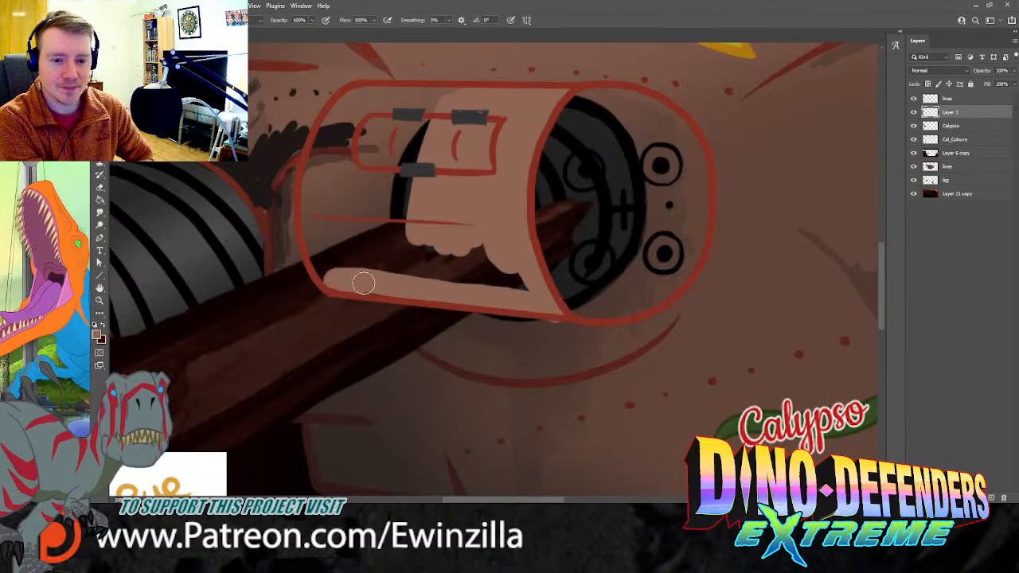
# Step: Smudge the brown fill into the lower rear corner of the gun pod and paint the rest of its side brown
pyautogui.click(101, 213)
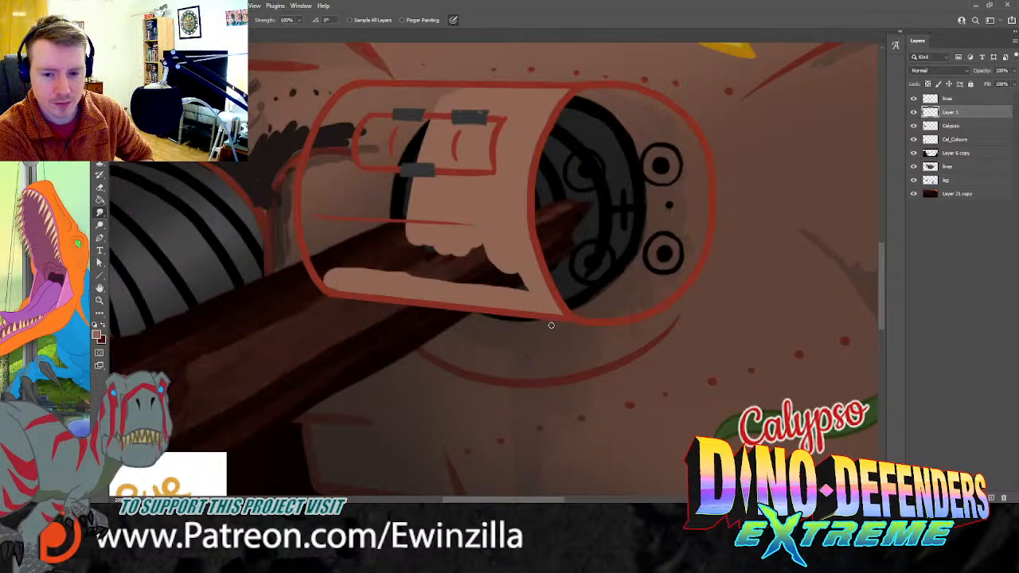
pyautogui.moveTo(348, 284); pyautogui.dragTo(327, 283)
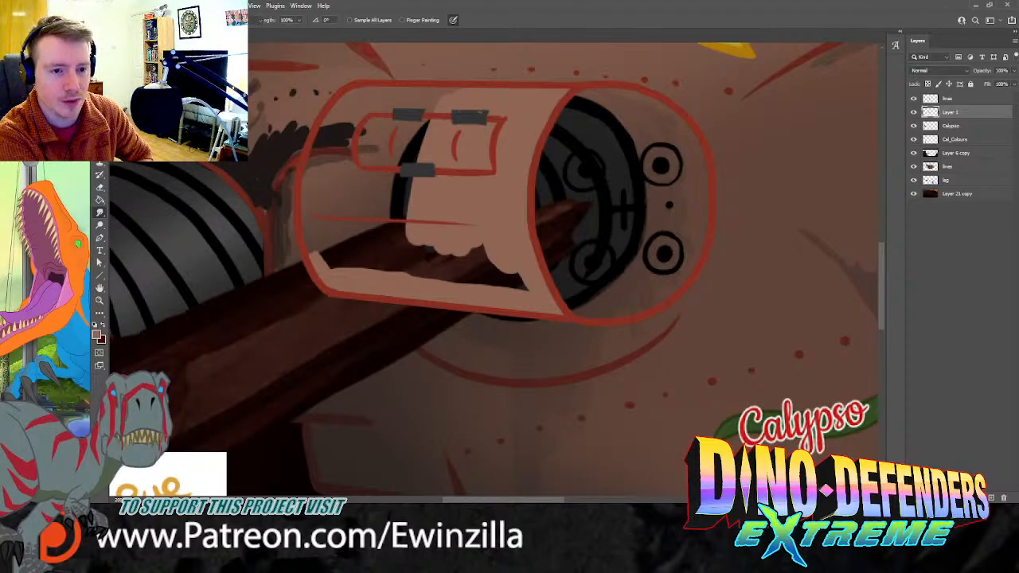
pyautogui.press('b')
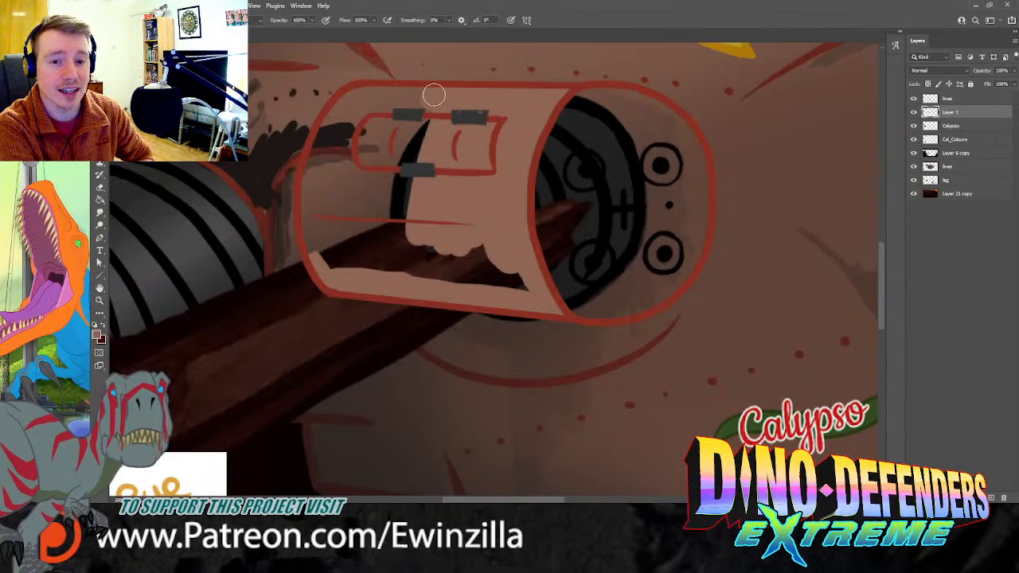
pyautogui.moveTo(434, 95)
pyautogui.mouseDown()
pyautogui.moveTo(352, 99)
pyautogui.moveTo(317, 157)
pyautogui.moveTo(307, 235)
pyautogui.moveTo(325, 271)
pyautogui.moveTo(318, 208)
pyautogui.moveTo(374, 97)
pyautogui.moveTo(352, 164)
pyautogui.moveTo(370, 267)
pyautogui.moveTo(388, 283)
pyautogui.moveTo(404, 248)
pyautogui.moveTo(427, 286)
pyautogui.moveTo(456, 278)
pyautogui.moveTo(520, 282)
pyautogui.mouseUp()
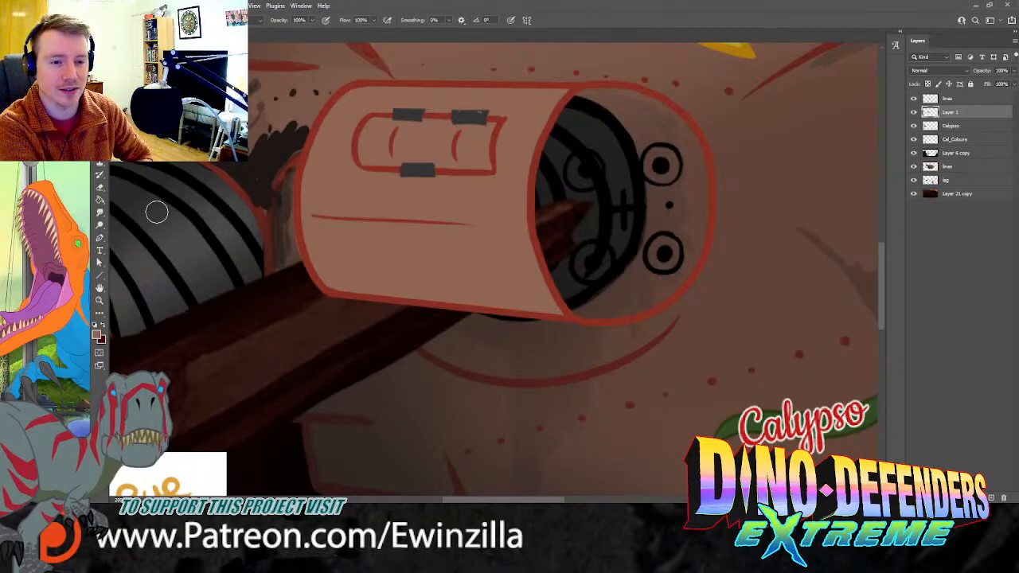
pyautogui.press('r')
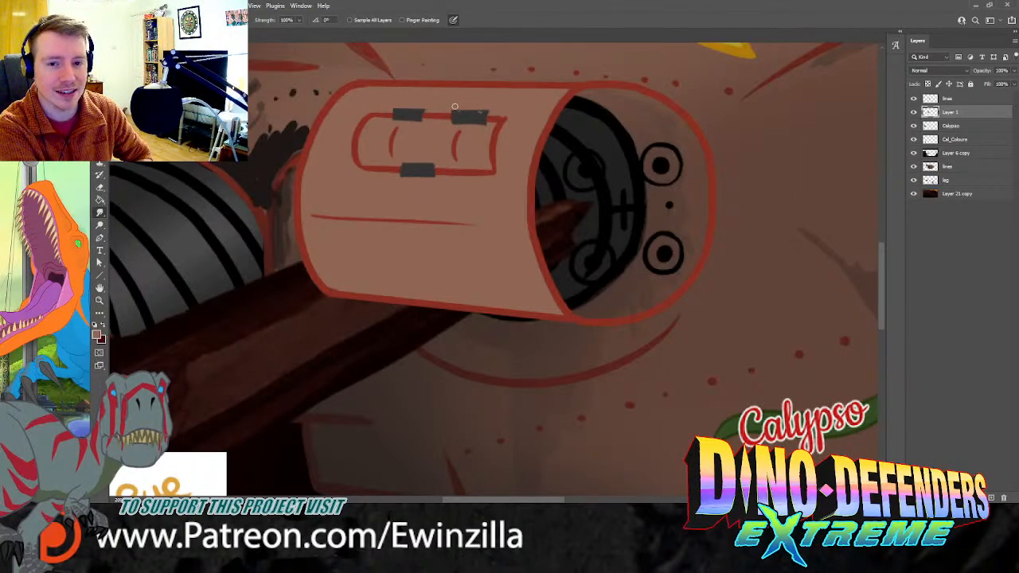
pyautogui.click(915, 98)
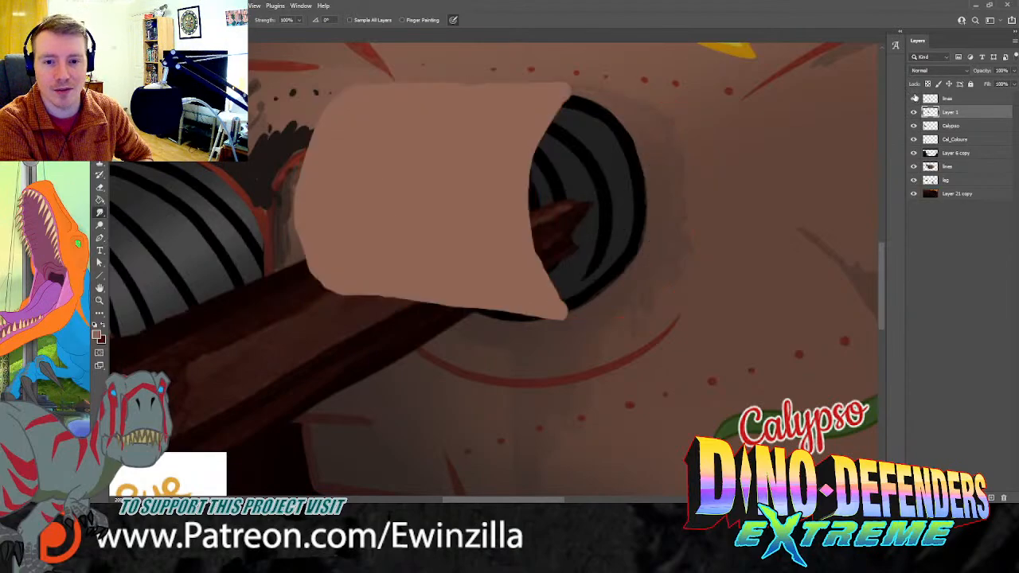
pyautogui.click(915, 98)
pyautogui.click(947, 98)
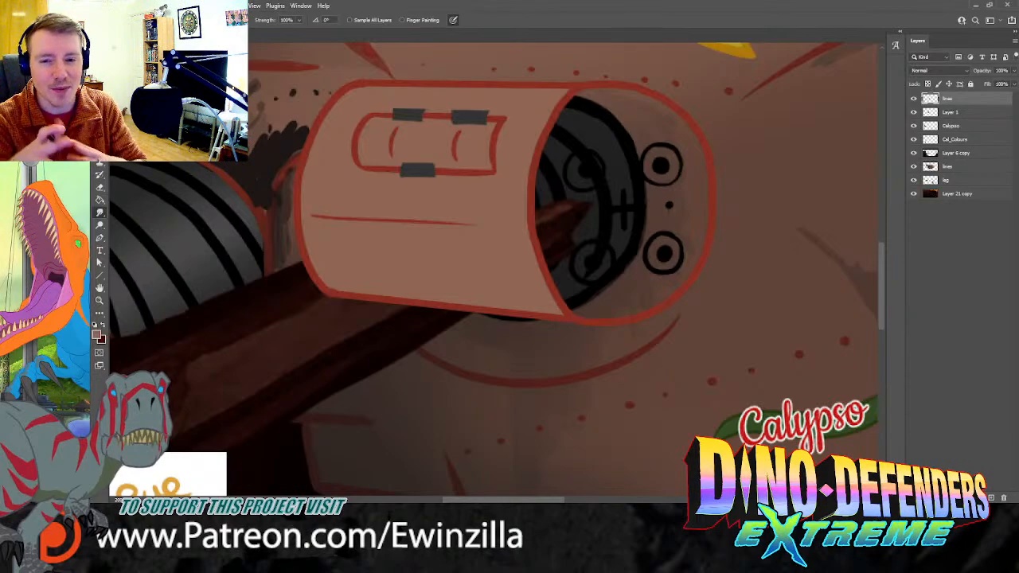
# Step: Sample the dark grey Gun swatch and fill the gun pod's round front face with it on Layer 1
pyautogui.press('z')
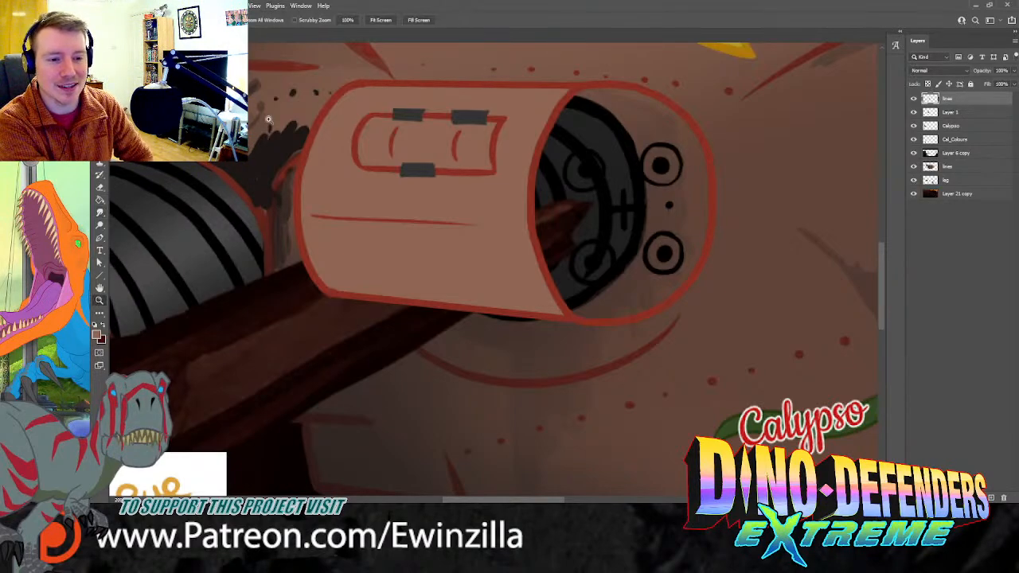
pyautogui.click(380, 20)
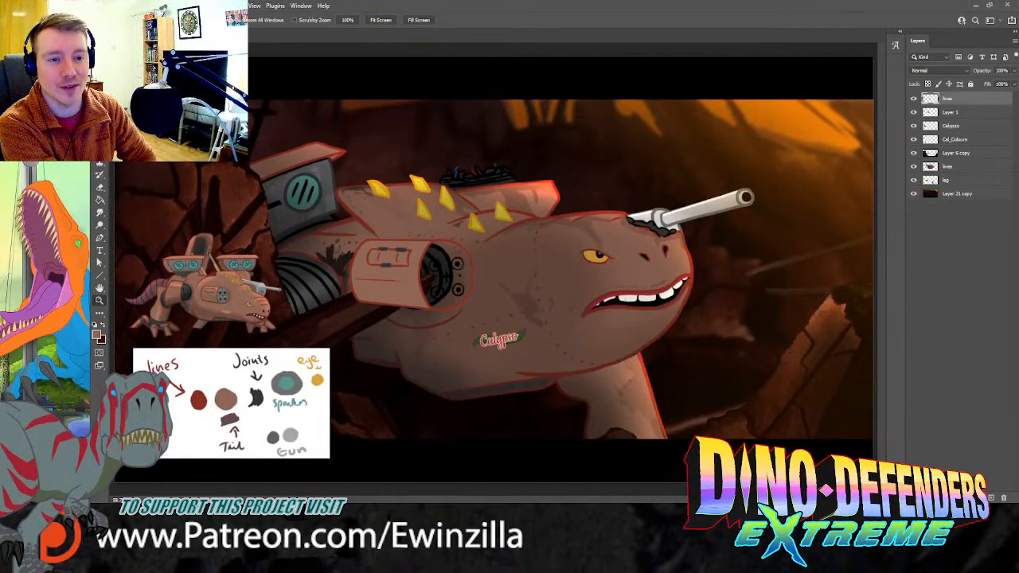
pyautogui.press('i')
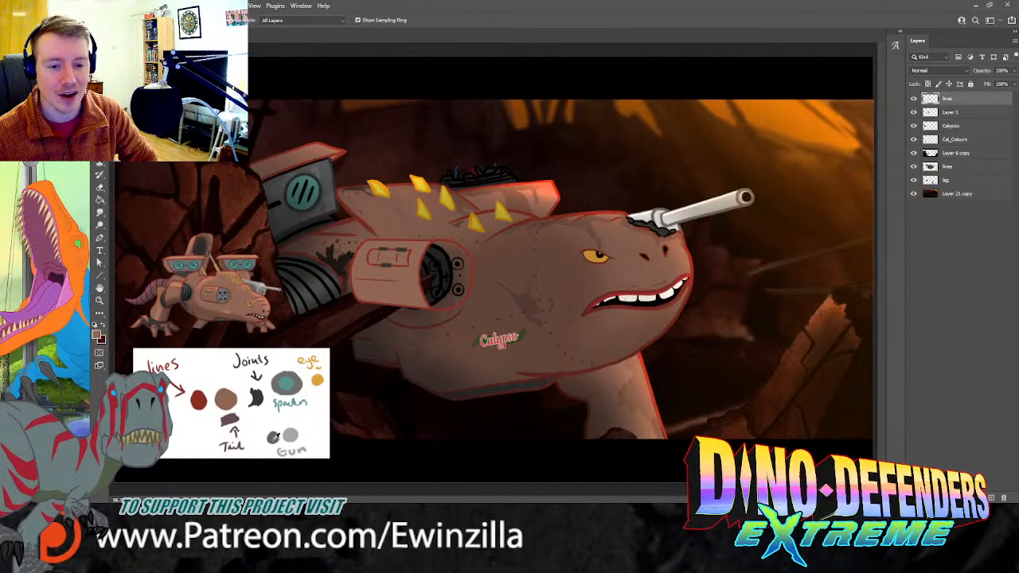
pyautogui.press('z')
pyautogui.click(426, 310)
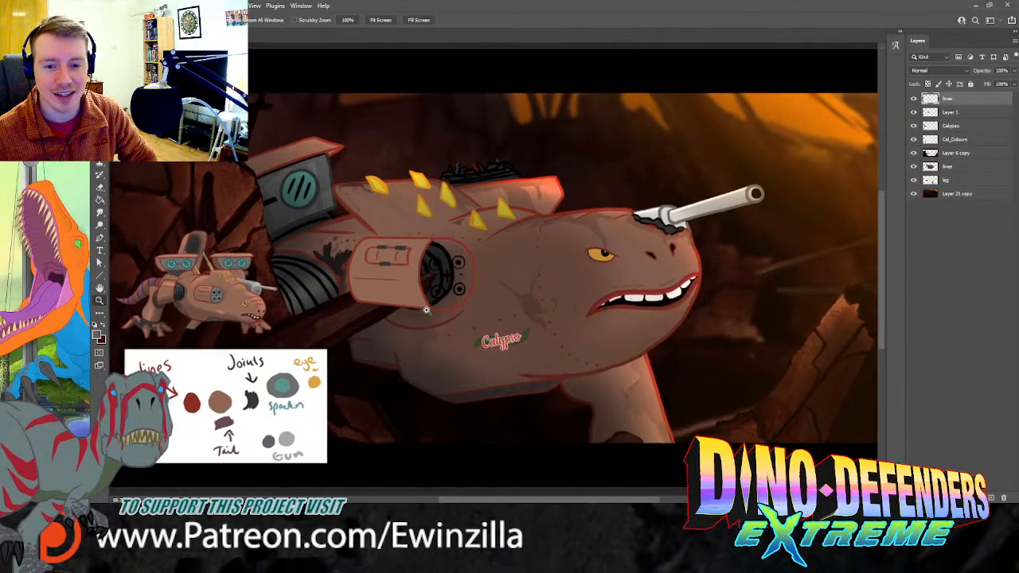
pyautogui.click(426, 311)
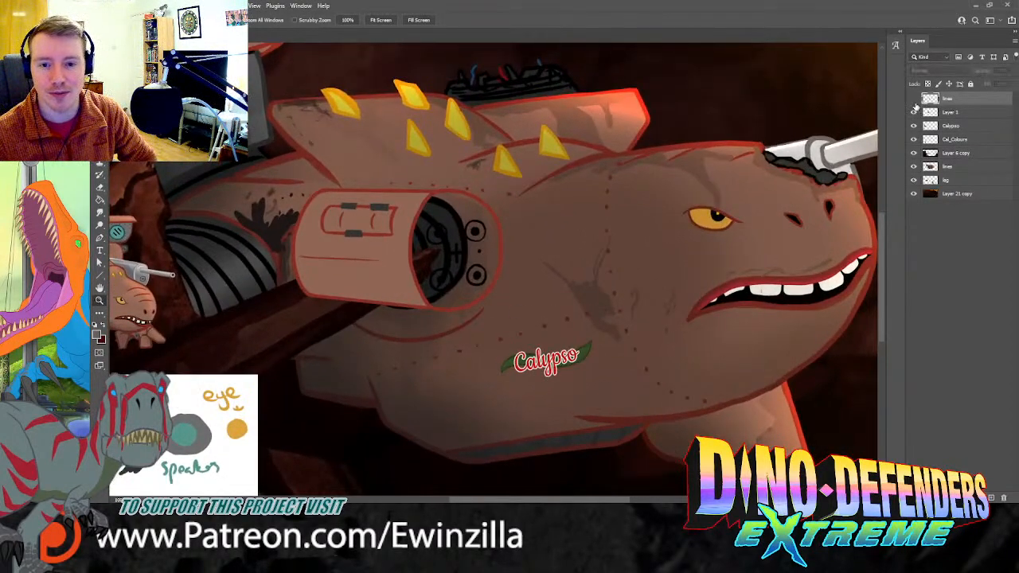
pyautogui.click(914, 100)
pyautogui.click(914, 112)
pyautogui.click(914, 112)
pyautogui.click(947, 113)
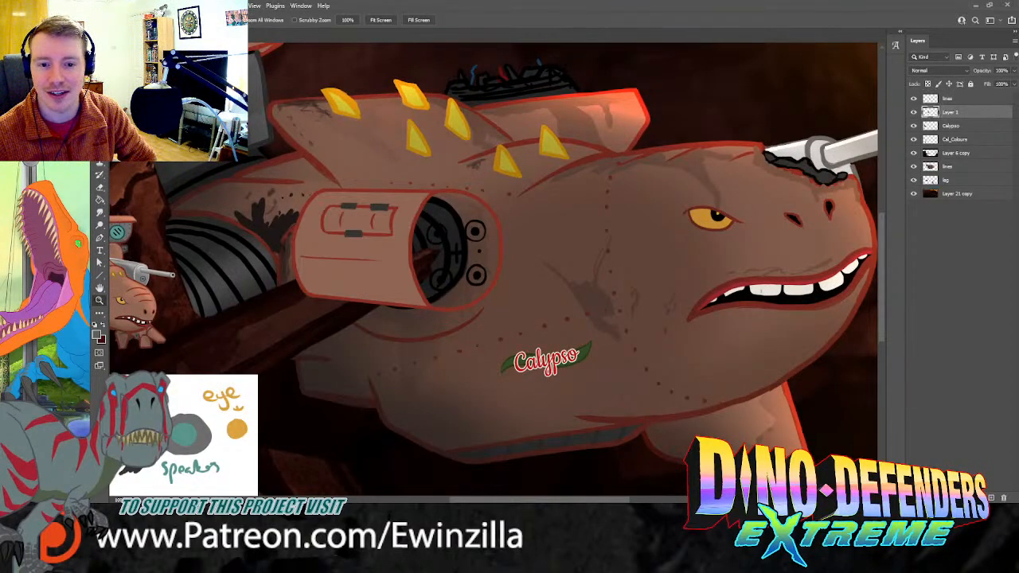
pyautogui.press('b')
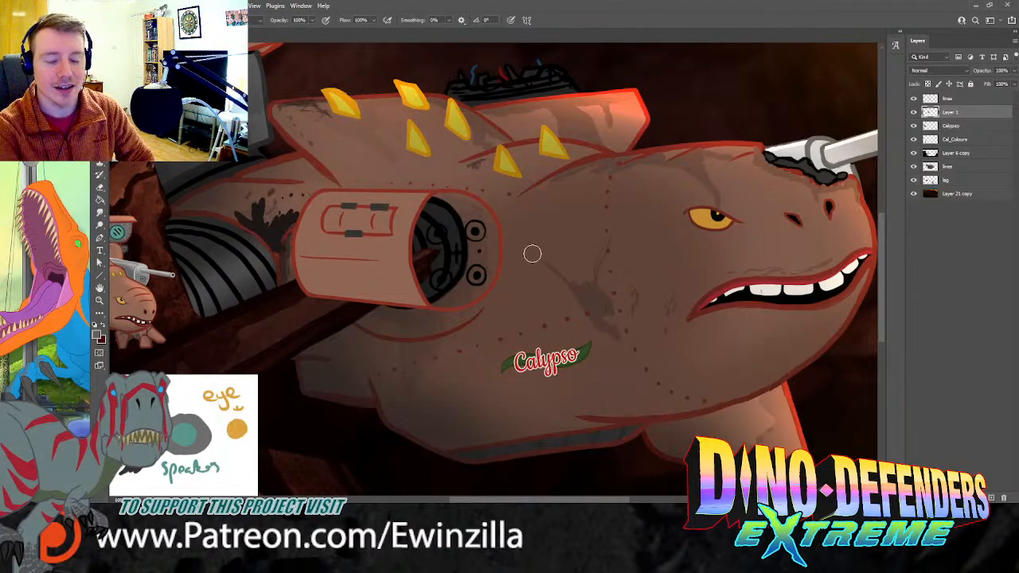
pyautogui.moveTo(450, 223)
pyautogui.mouseDown()
pyautogui.moveTo(427, 259)
pyautogui.moveTo(437, 299)
pyautogui.moveTo(419, 238)
pyautogui.moveTo(438, 202)
pyautogui.moveTo(461, 202)
pyautogui.moveTo(486, 228)
pyautogui.moveTo(482, 282)
pyautogui.moveTo(446, 301)
pyautogui.moveTo(470, 292)
pyautogui.moveTo(461, 297)
pyautogui.moveTo(451, 282)
pyautogui.moveTo(456, 253)
pyautogui.mouseUp()
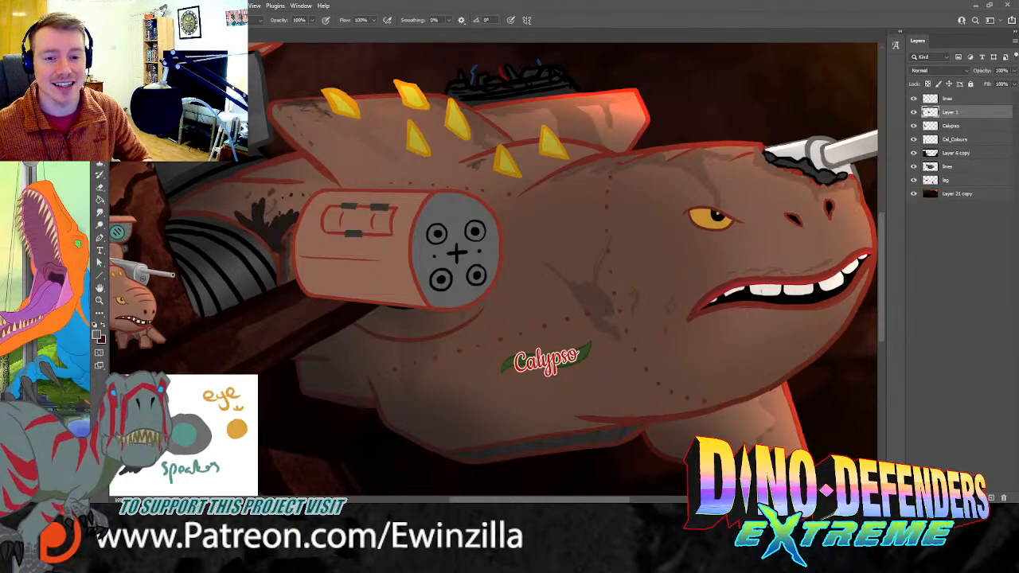
pyautogui.moveTo(566, 500); pyautogui.dragTo(529, 500)
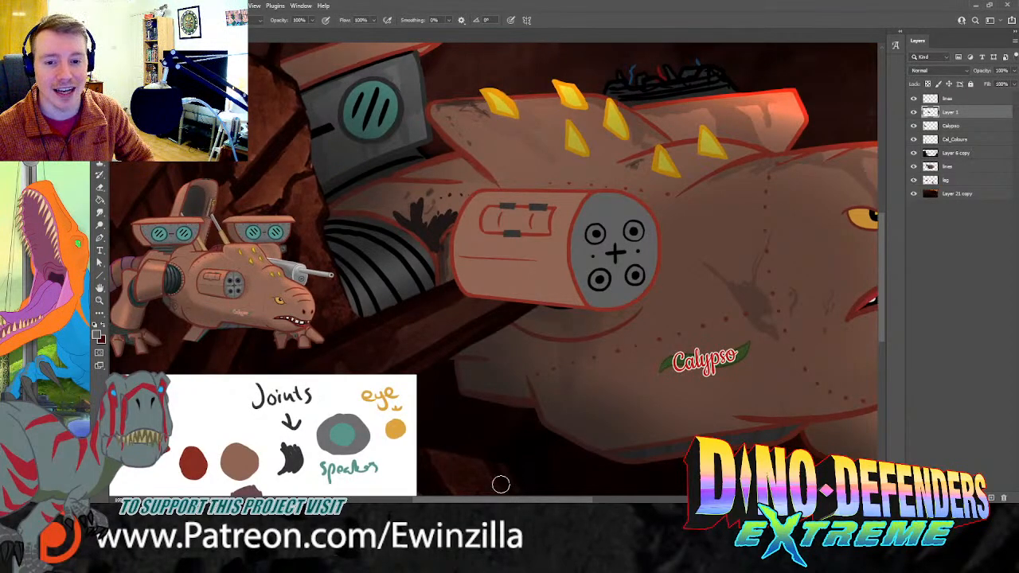
pyautogui.click(99, 213)
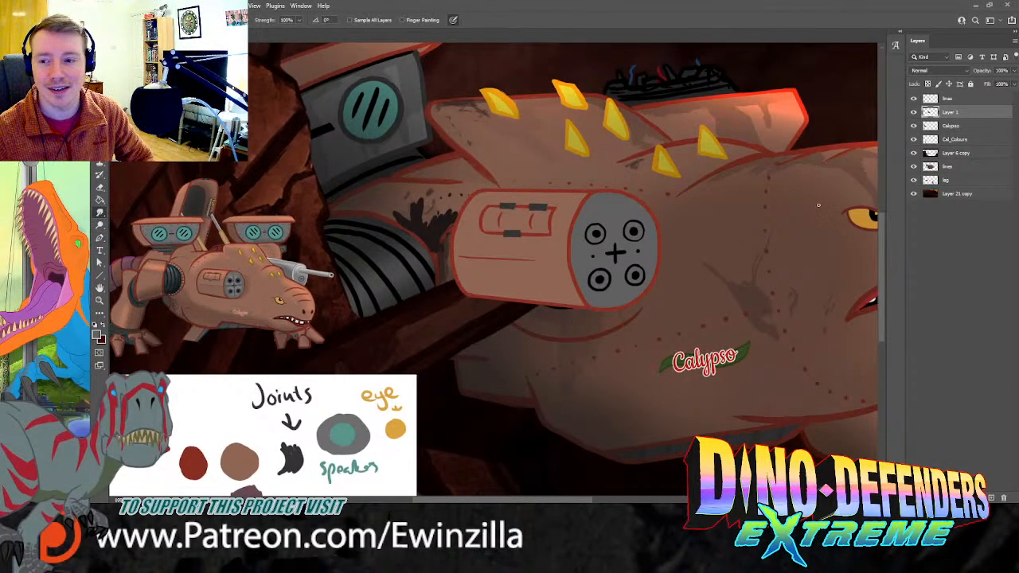
pyautogui.click(904, 113)
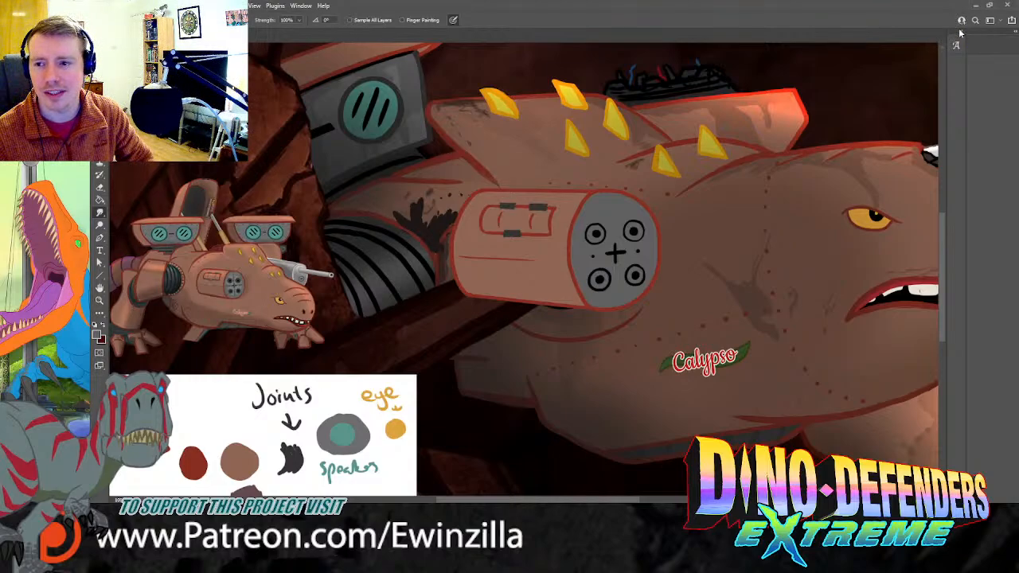
pyautogui.moveTo(958, 32); pyautogui.dragTo(970, 45)
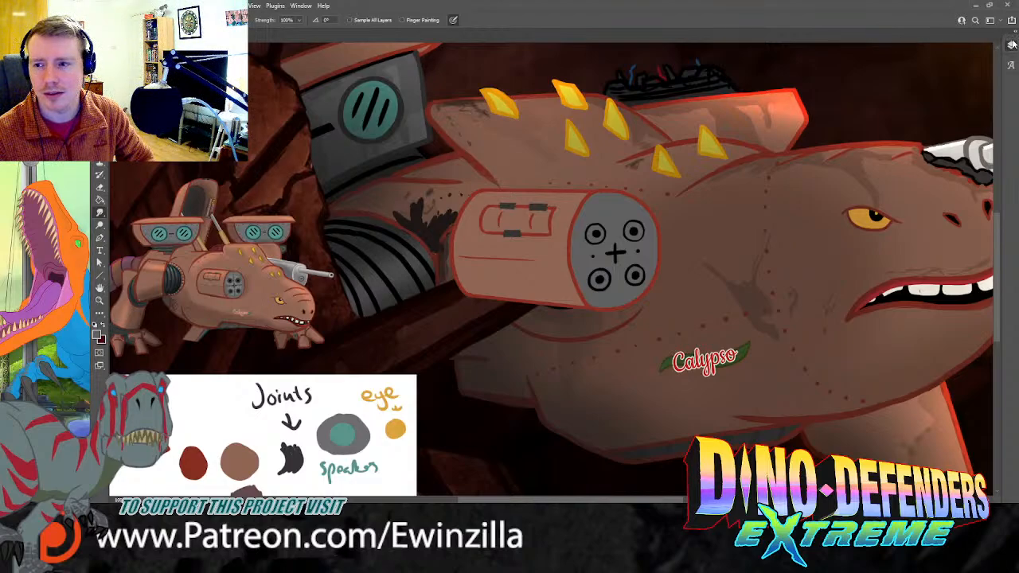
pyautogui.click(1011, 46)
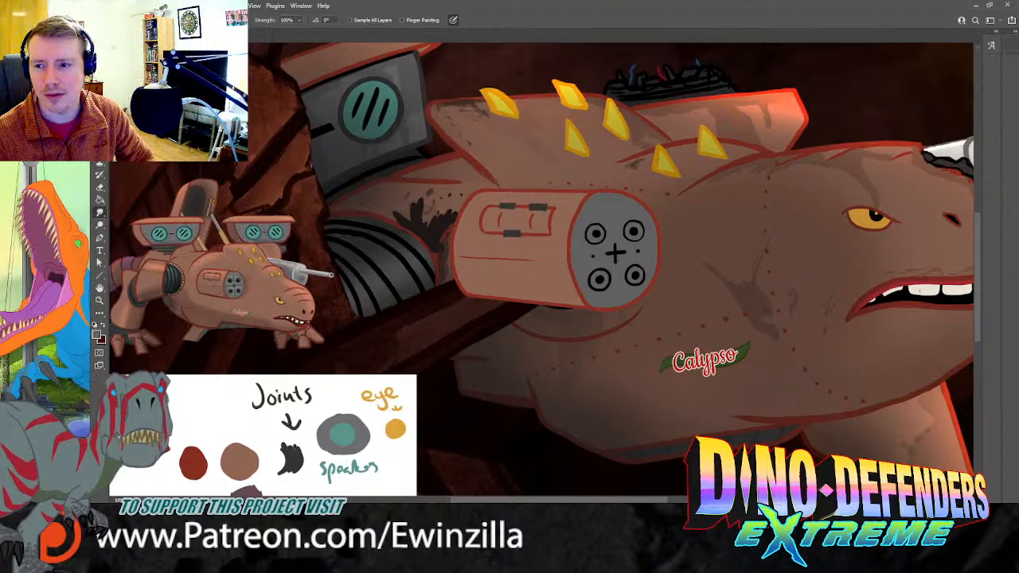
pyautogui.click(1011, 45)
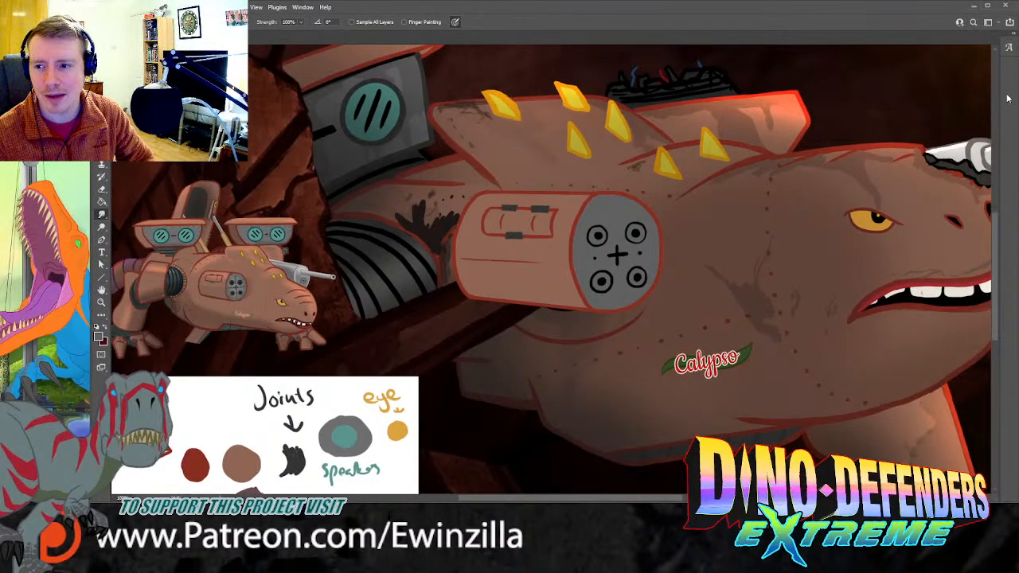
pyautogui.moveTo(1001, 99); pyautogui.dragTo(1018, 98)
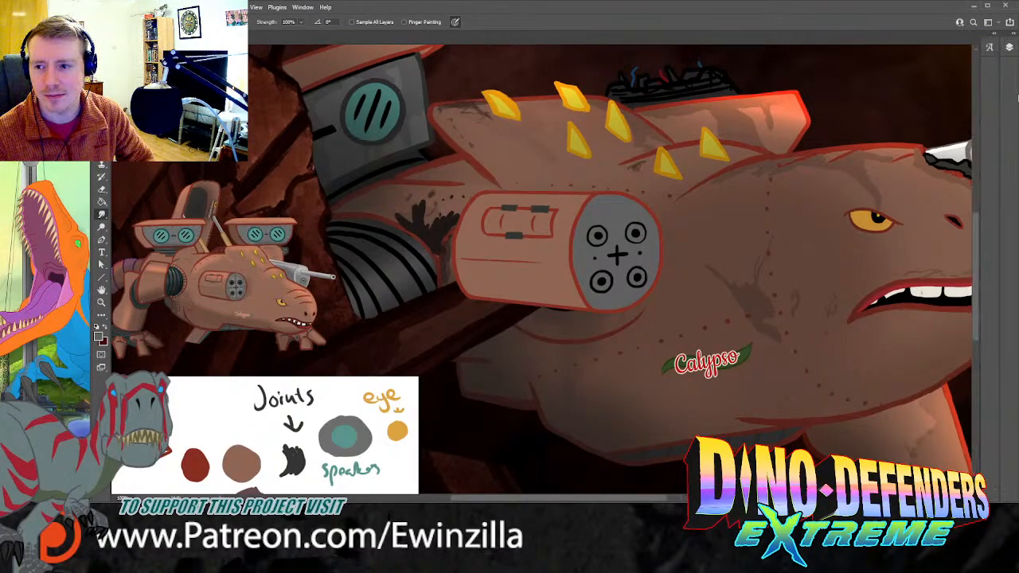
pyautogui.click(992, 41)
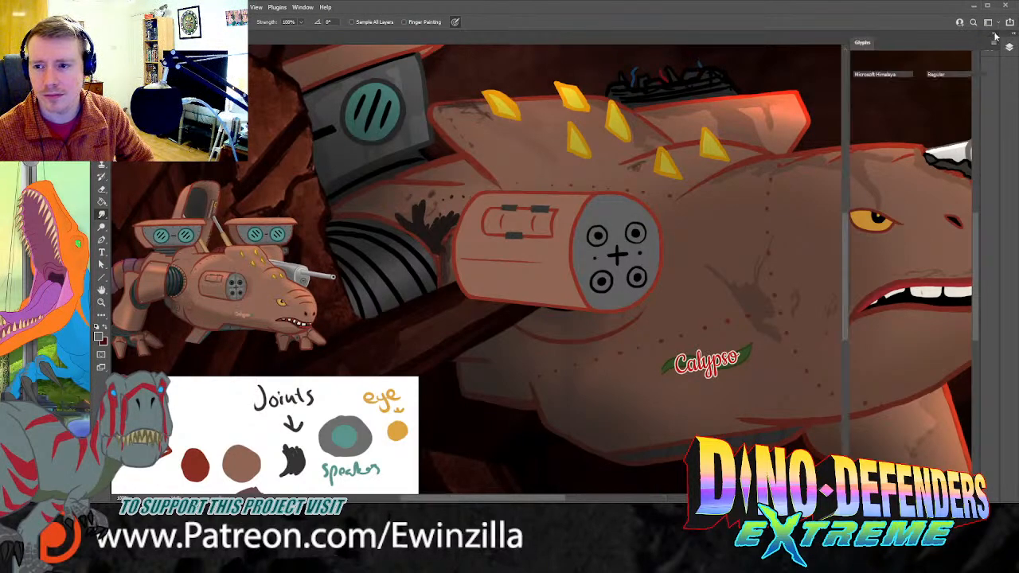
pyautogui.click(994, 39)
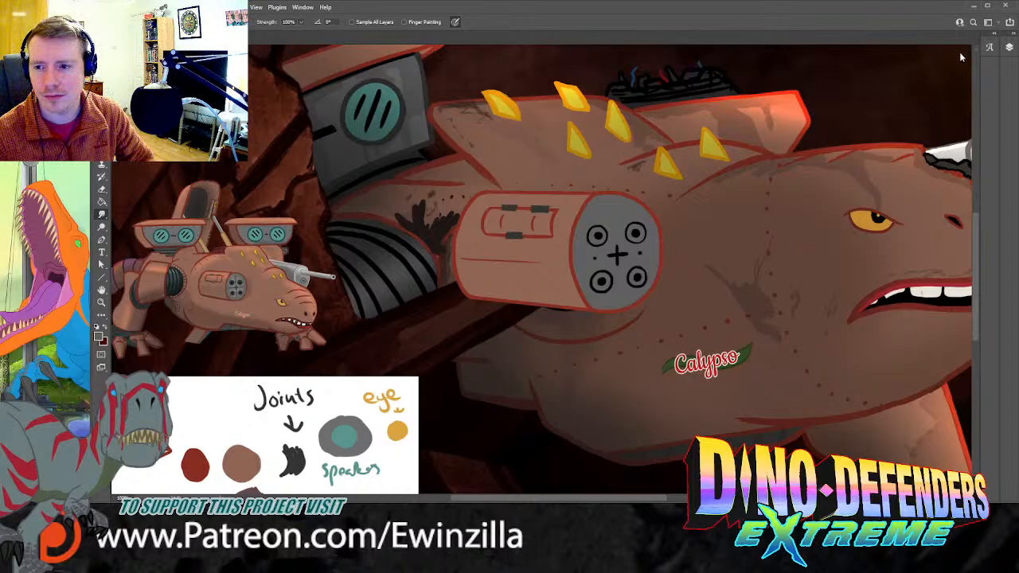
pyautogui.click(1010, 42)
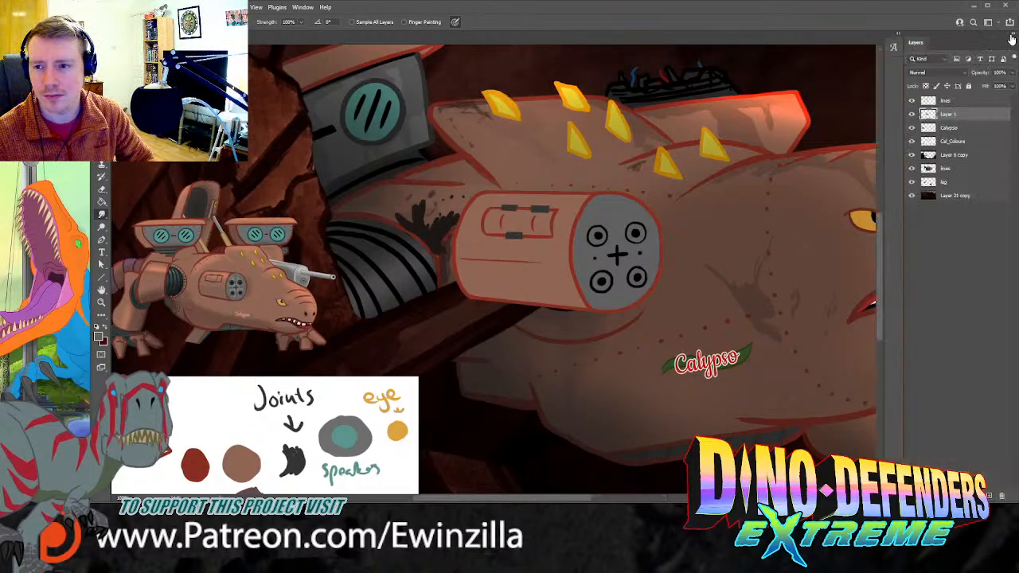
pyautogui.click(989, 8)
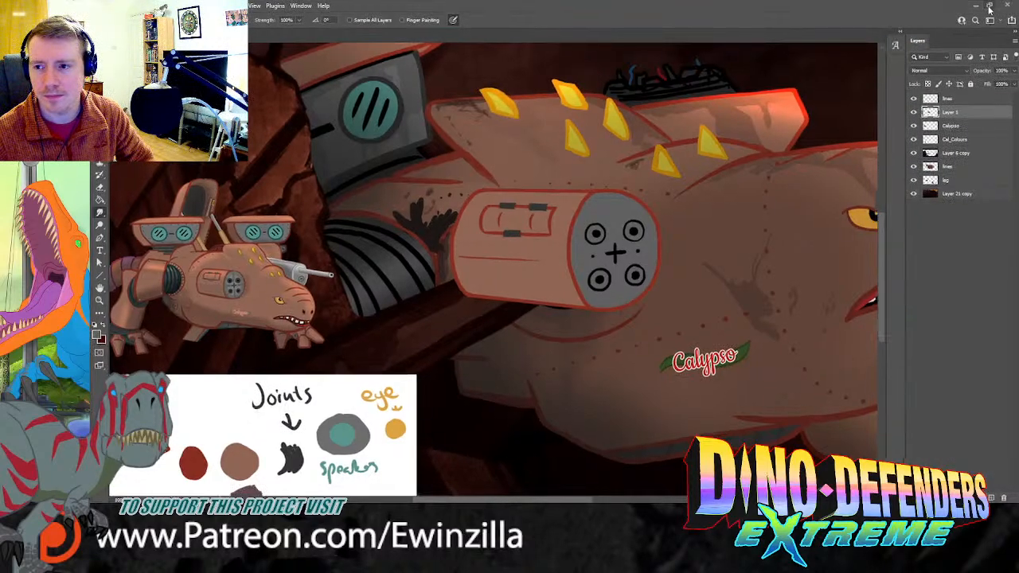
# Step: Close the separate PNG documents of the creature and the gun pod and return to the main scene
pyautogui.click(914, 114)
pyautogui.click(914, 113)
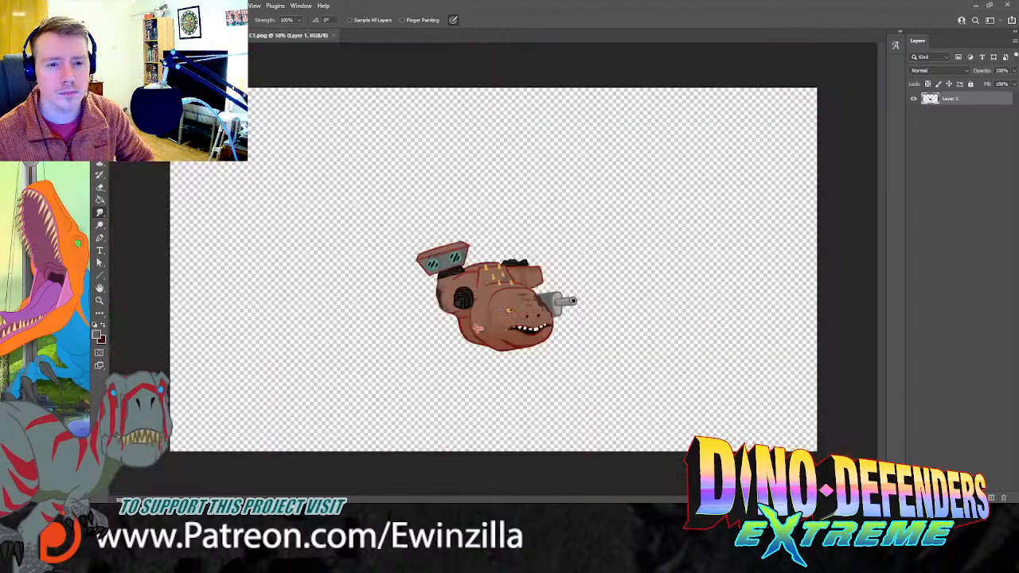
pyautogui.click(333, 35)
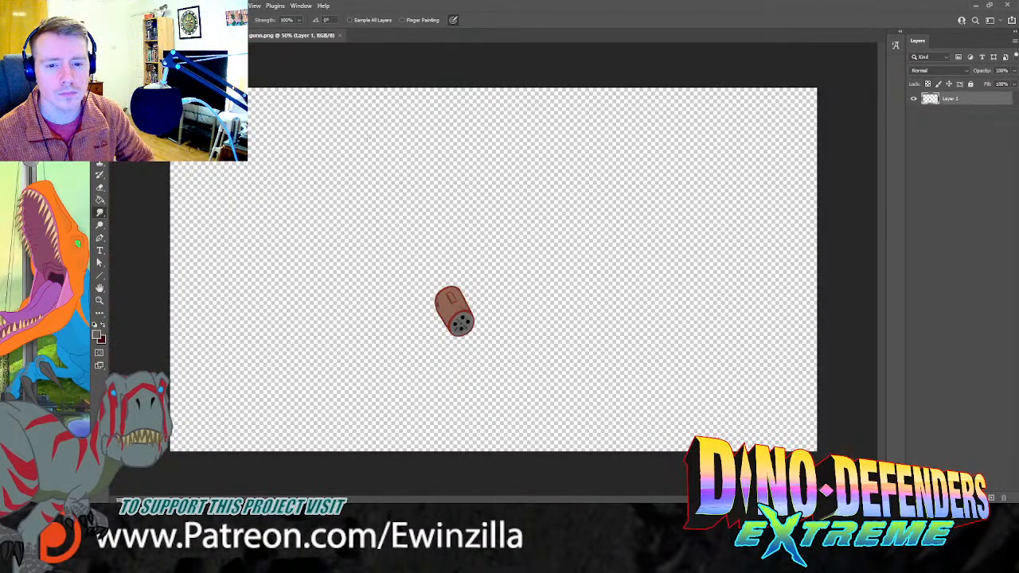
pyautogui.click(340, 36)
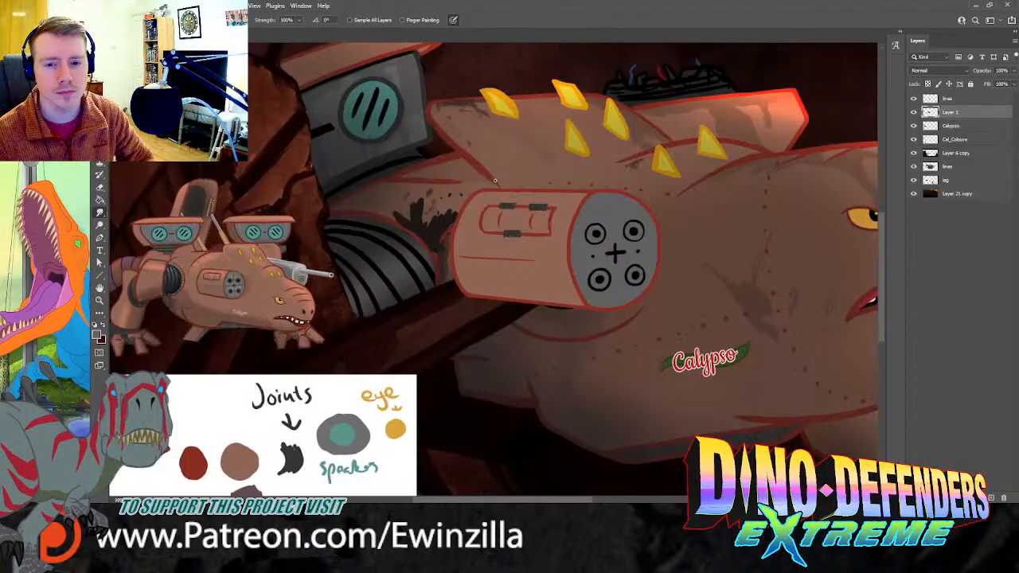
# Step: Sample the black of the centre cross and draw thin radiating lines between the barrels on the gun pod's front face on Layer 1
pyautogui.click(915, 113)
pyautogui.click(914, 112)
pyautogui.press('i')
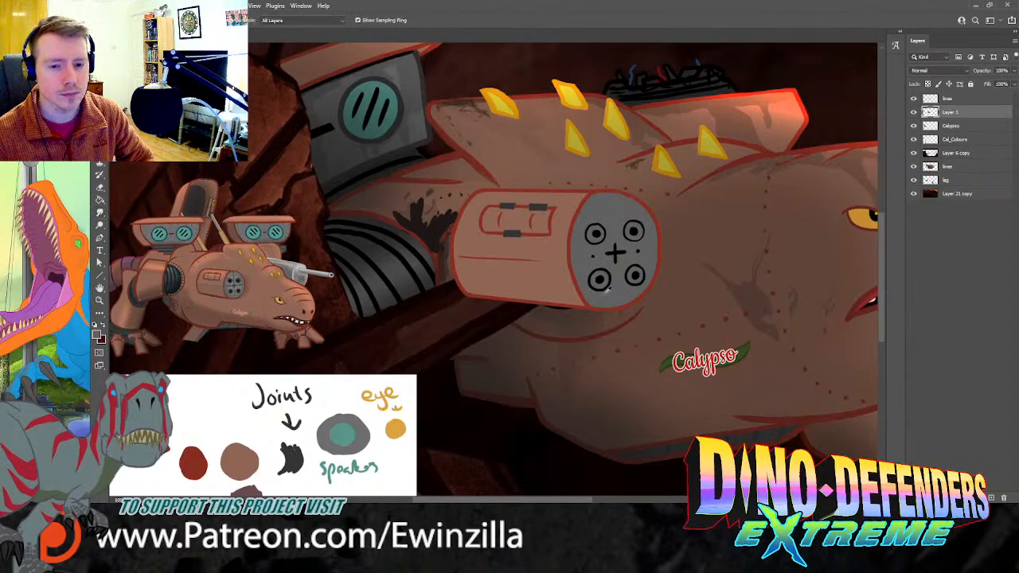
pyautogui.click(617, 250)
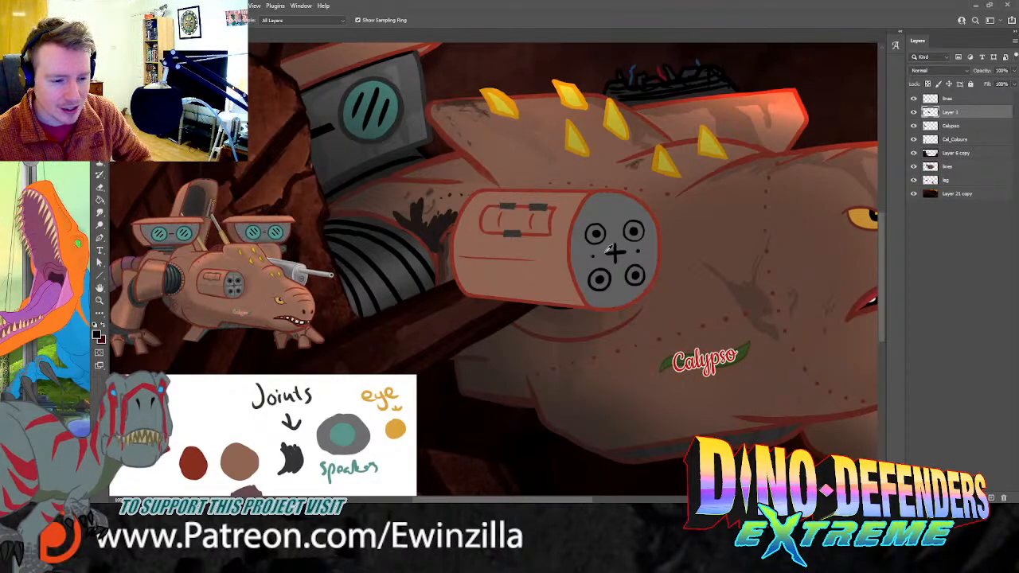
pyautogui.press('s')
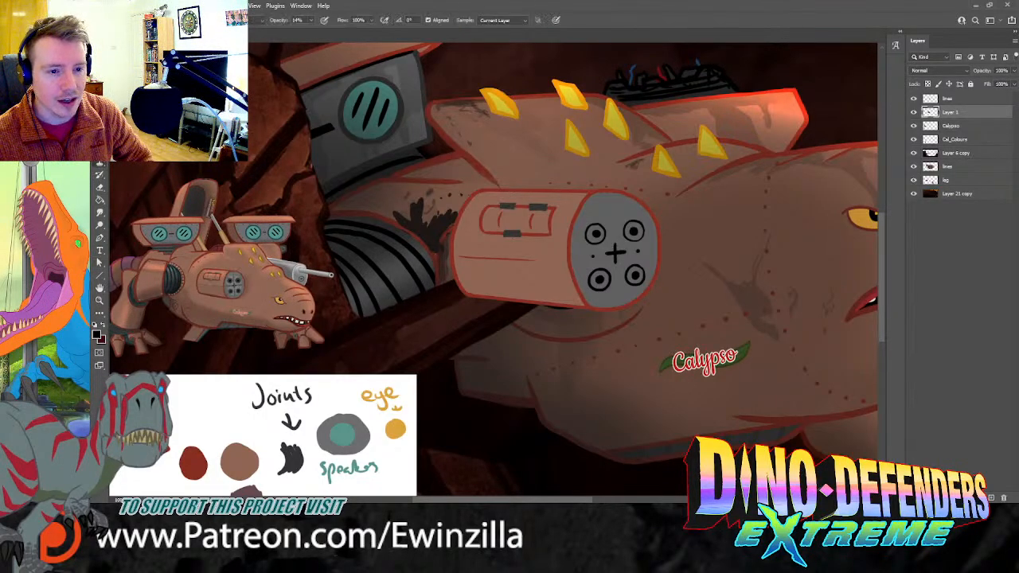
pyautogui.press('b')
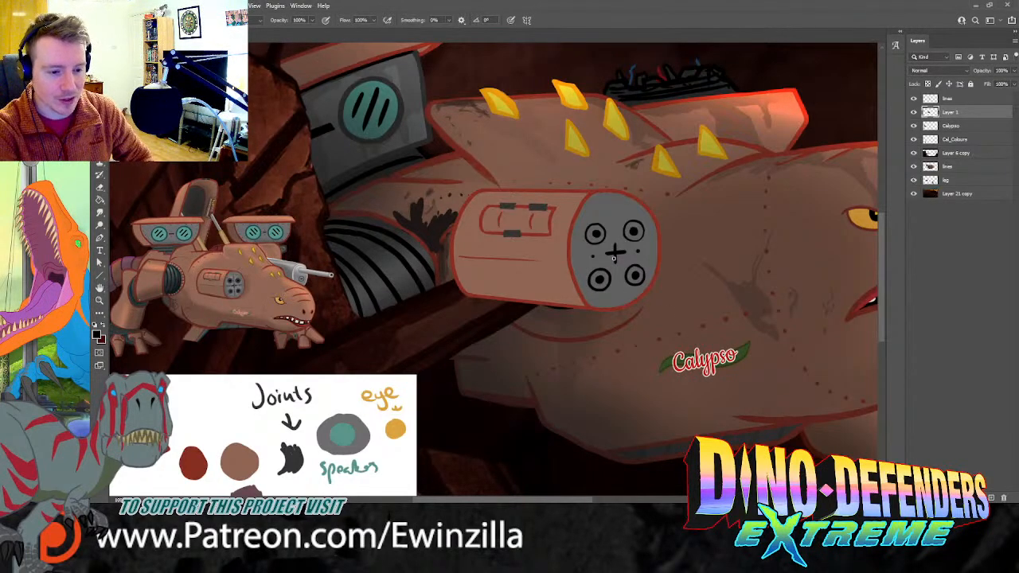
pyautogui.moveTo(614, 236); pyautogui.dragTo(613, 195)
pyautogui.hotkey('ctrl', 'z')
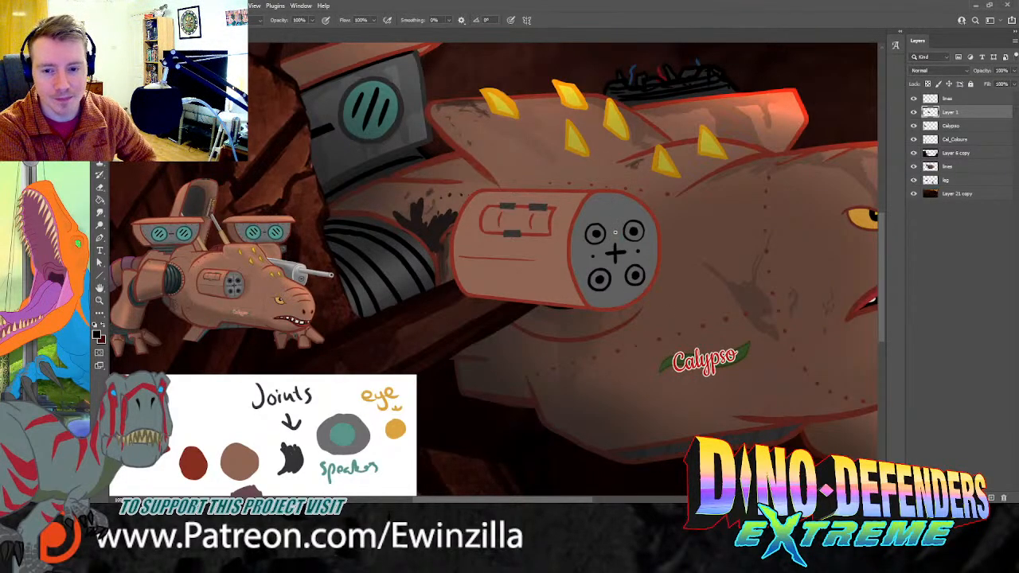
pyautogui.moveTo(615, 232); pyautogui.dragTo(612, 199)
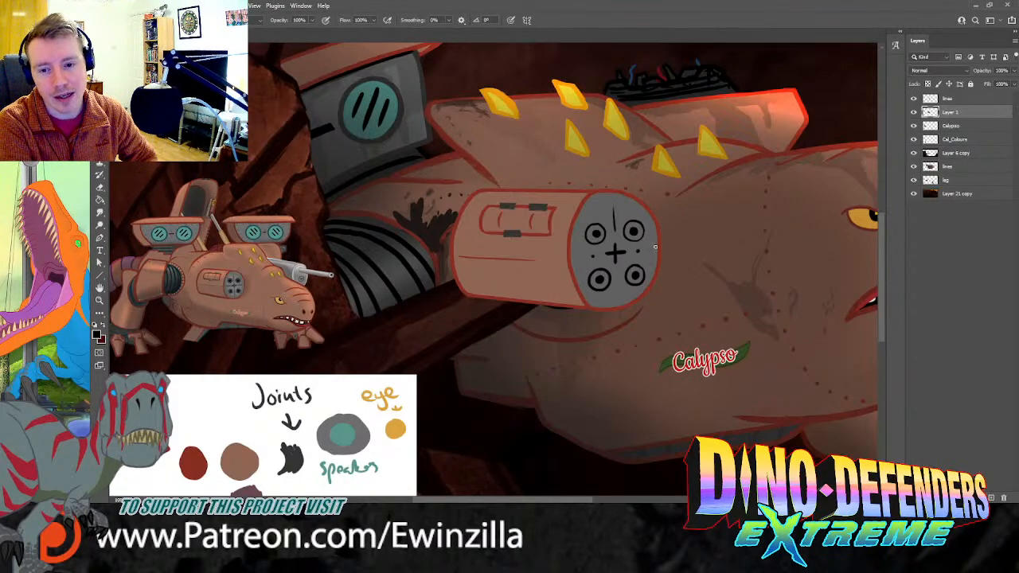
pyautogui.moveTo(644, 251); pyautogui.dragTo(655, 249)
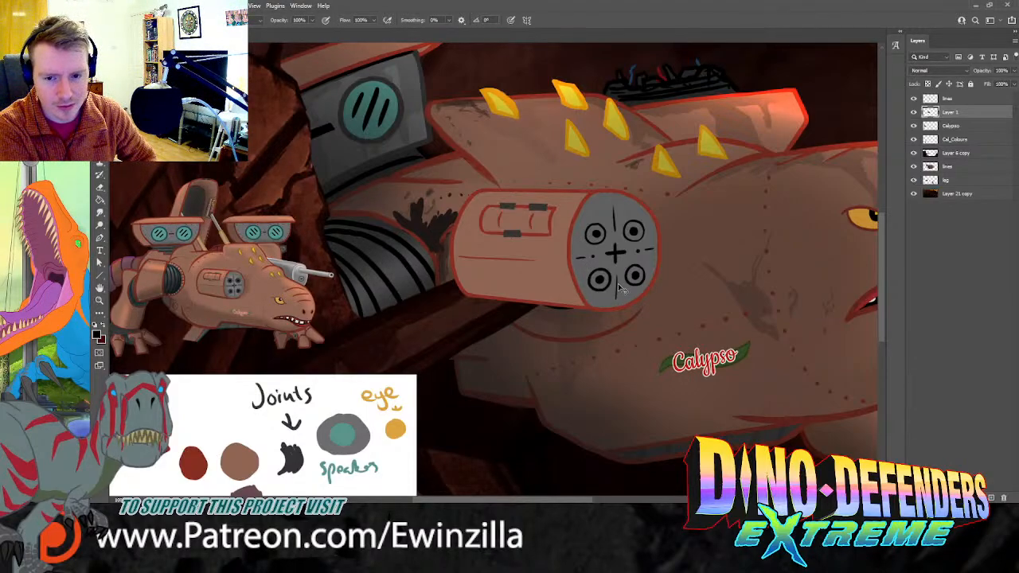
pyautogui.moveTo(619, 288); pyautogui.dragTo(620, 301)
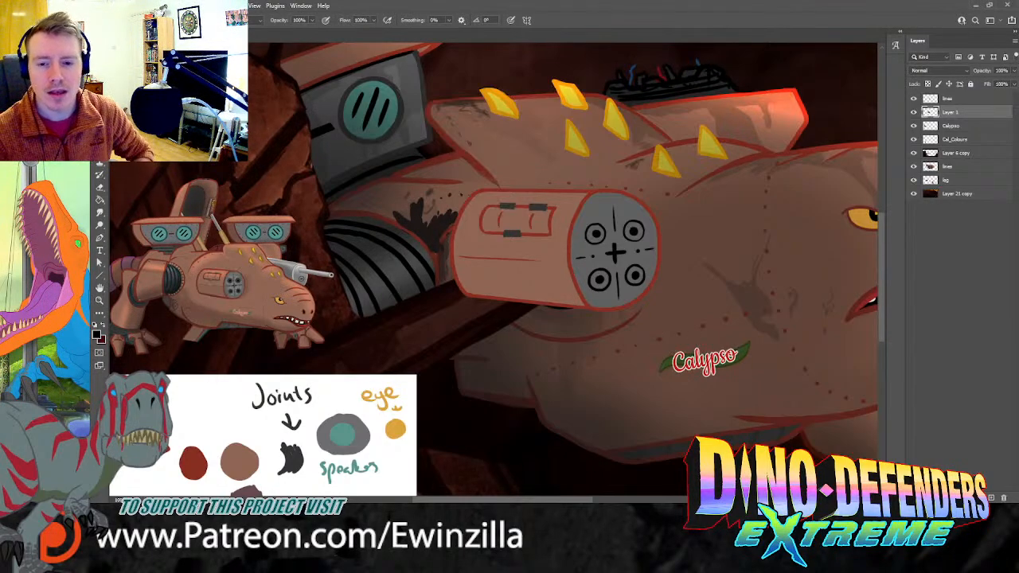
# Step: Merge Layer 1 with the topmost lines layer and warp the gun pod so its front edge and rear end bulge slightly rearward
pyautogui.keyDown('shift'); pyautogui.click(953, 100); pyautogui.keyUp('shift')
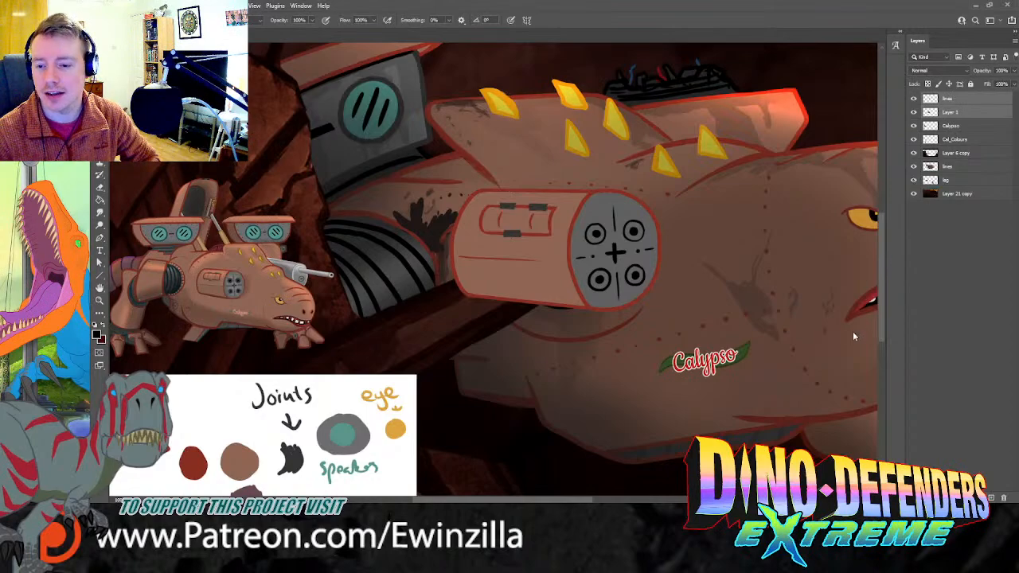
pyautogui.hotkey('ctrl', 'e')
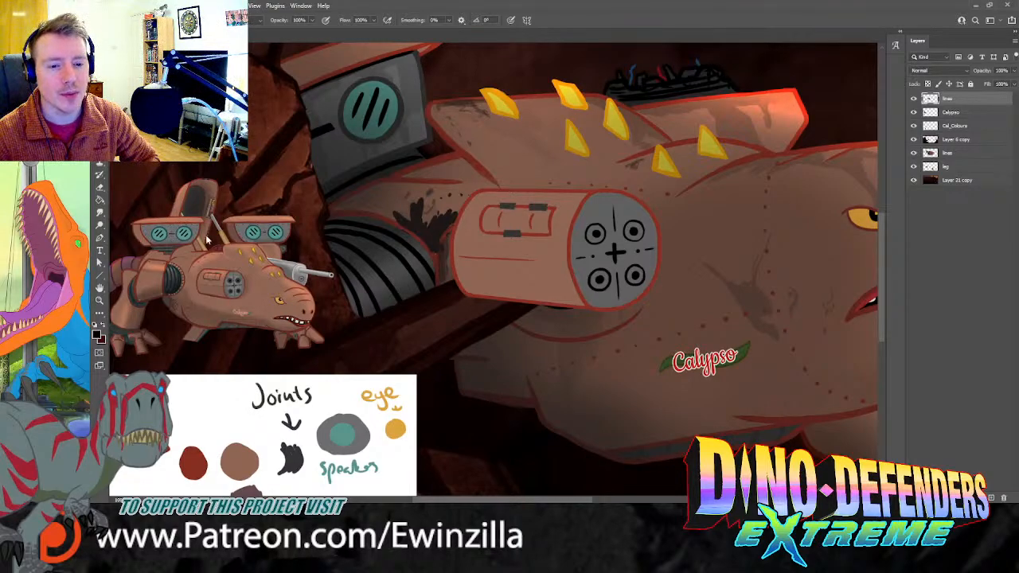
pyautogui.click(286, 294)
pyautogui.moveTo(580, 260); pyautogui.dragTo(568, 258)
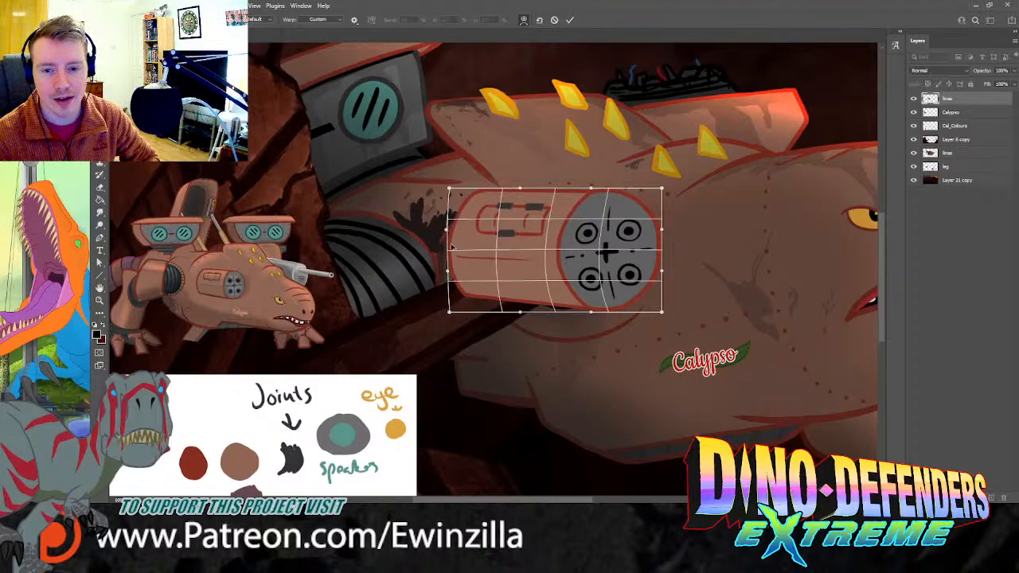
pyautogui.moveTo(452, 247); pyautogui.dragTo(448, 247)
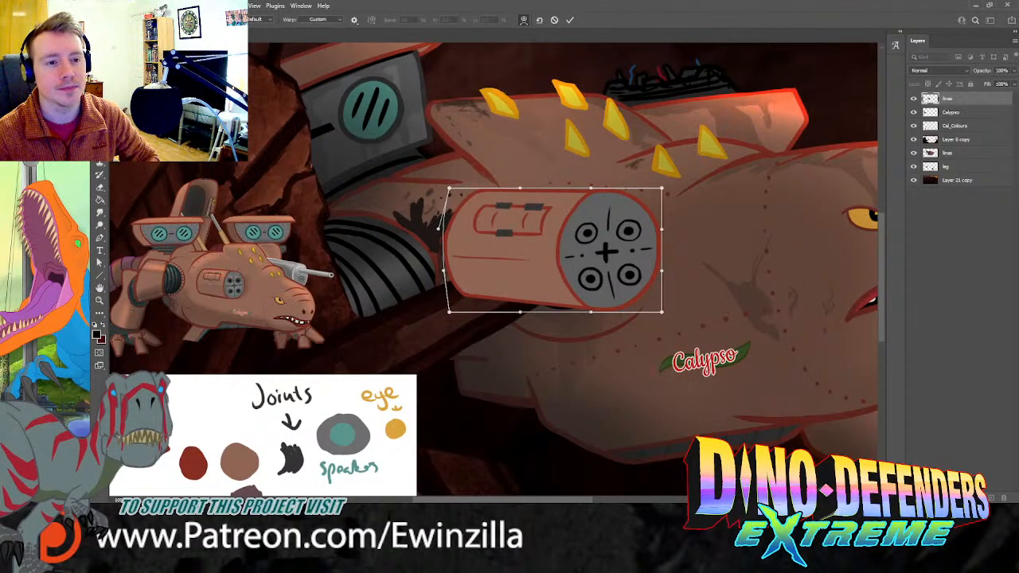
pyautogui.press('Return')
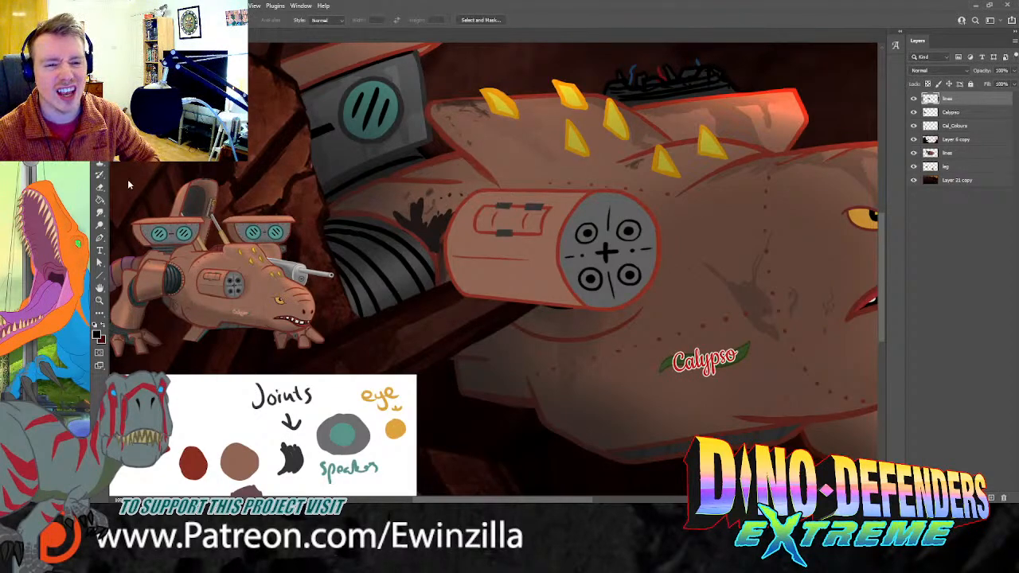
# Step: Shade the underside and rear of the gun pod with the Burn tool at 24% exposure
pyautogui.click(99, 213)
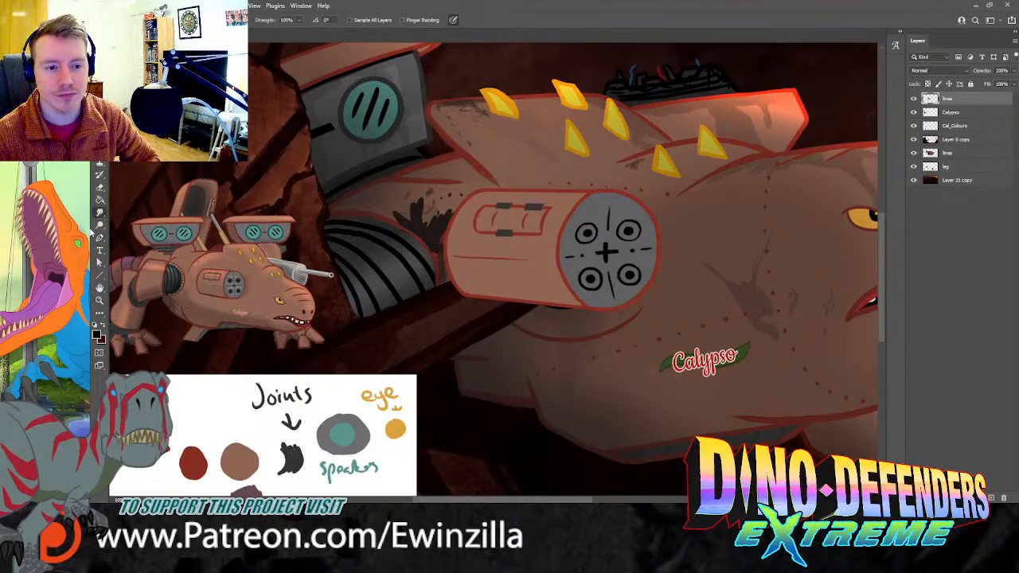
pyautogui.click(99, 225)
pyautogui.click(130, 238)
pyautogui.moveTo(392, 303); pyautogui.dragTo(790, 321)
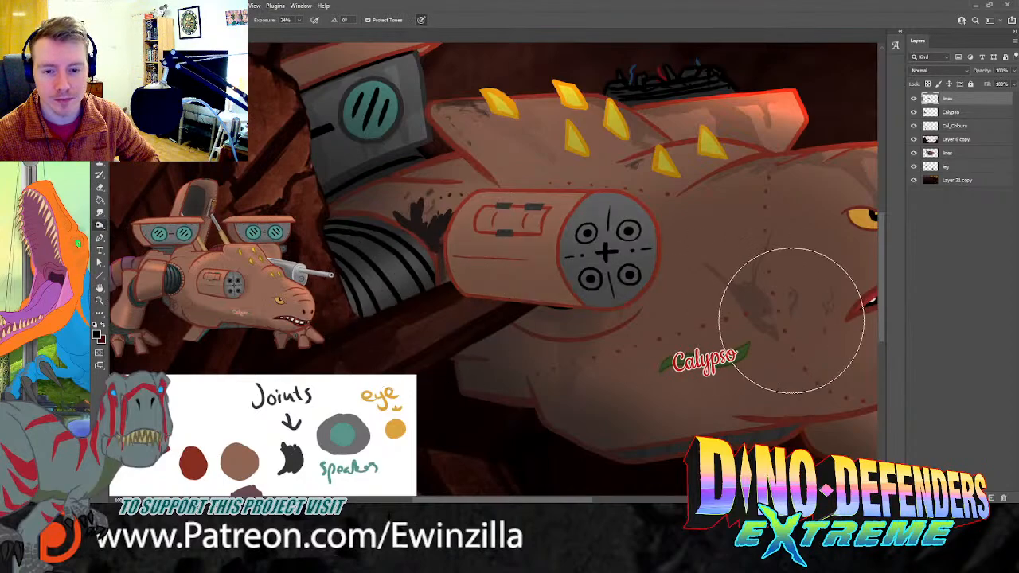
pyautogui.hotkey('ctrl', 'z')
pyautogui.moveTo(417, 270); pyautogui.dragTo(594, 351)
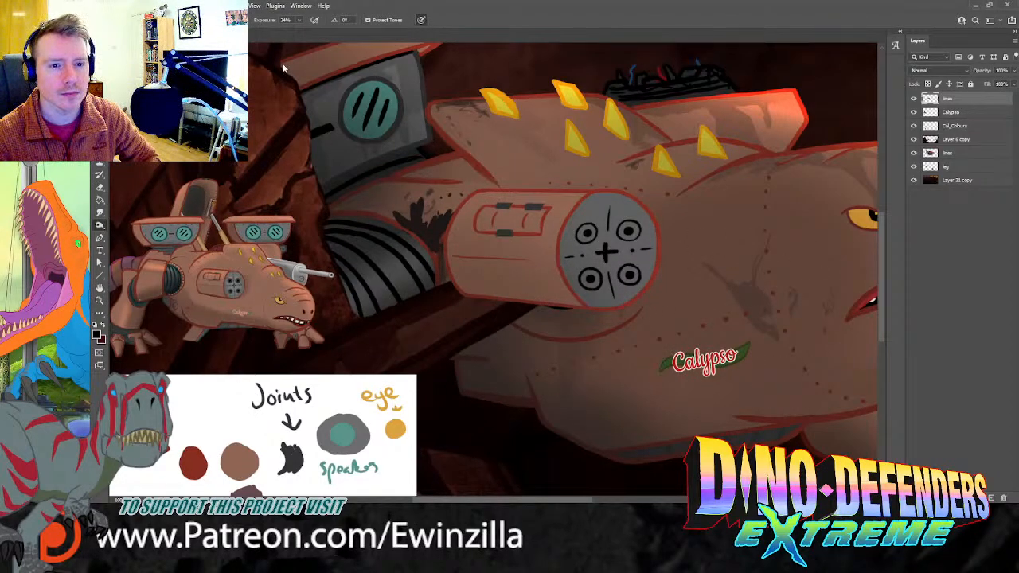
# Step: Examine the gun pod's weathering and front-face markings in the separate creature and gun pod PNG documents, and close both documents
pyautogui.hotkey('ctrl', 'Tab')
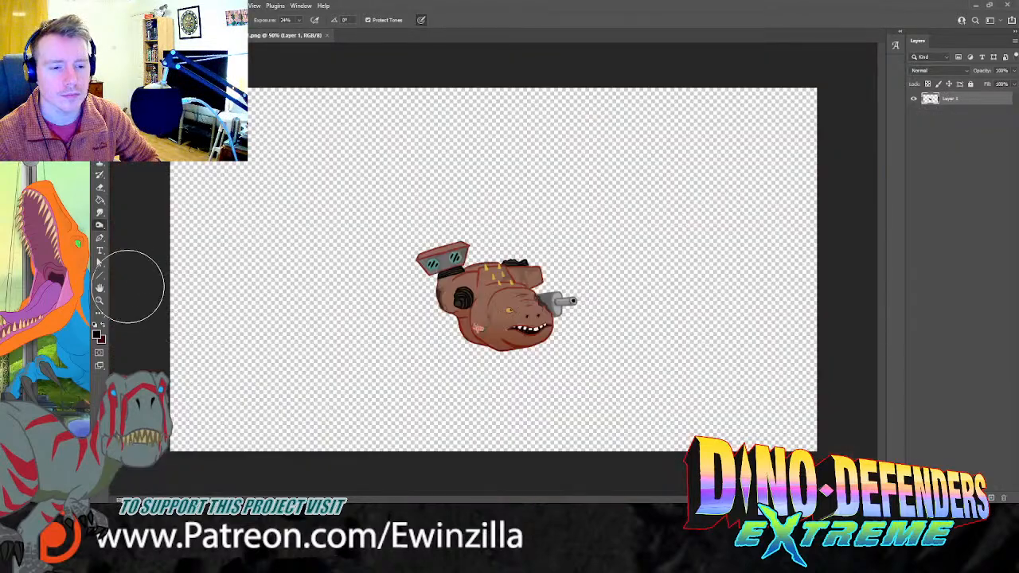
pyautogui.click(325, 35)
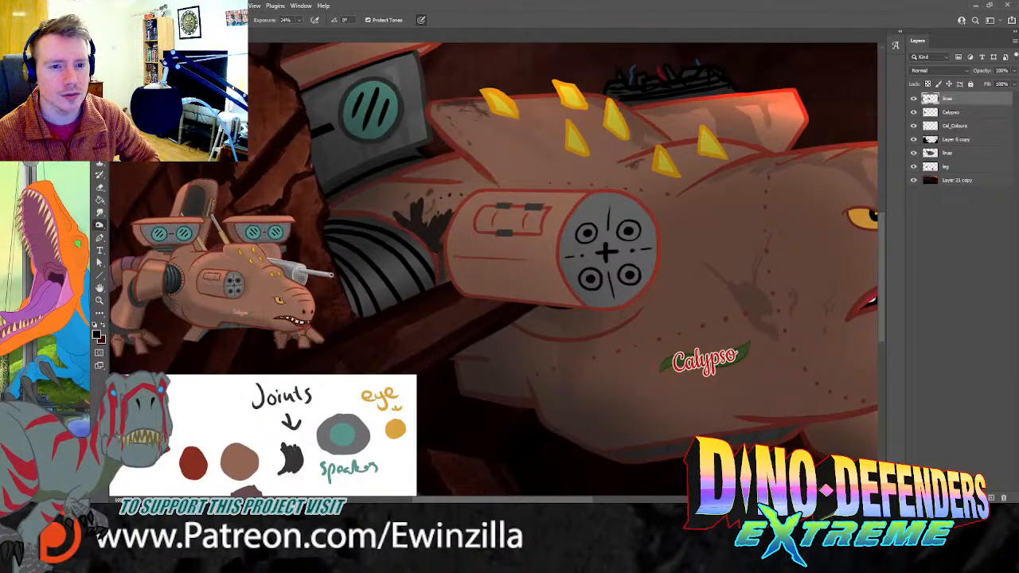
pyautogui.click(295, 35)
pyautogui.click(99, 300)
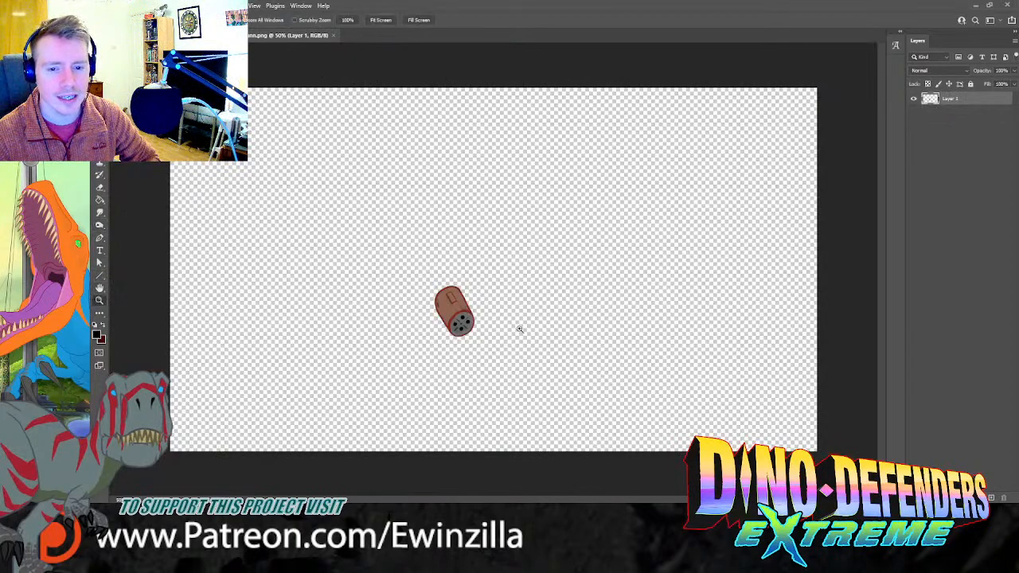
pyautogui.moveTo(457, 324); pyautogui.dragTo(478, 309)
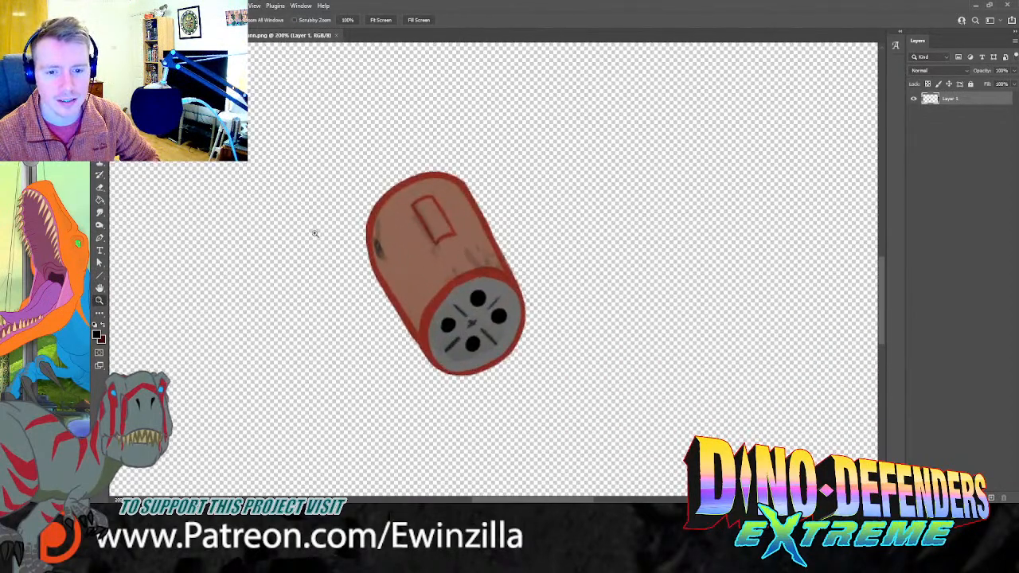
pyautogui.click(338, 36)
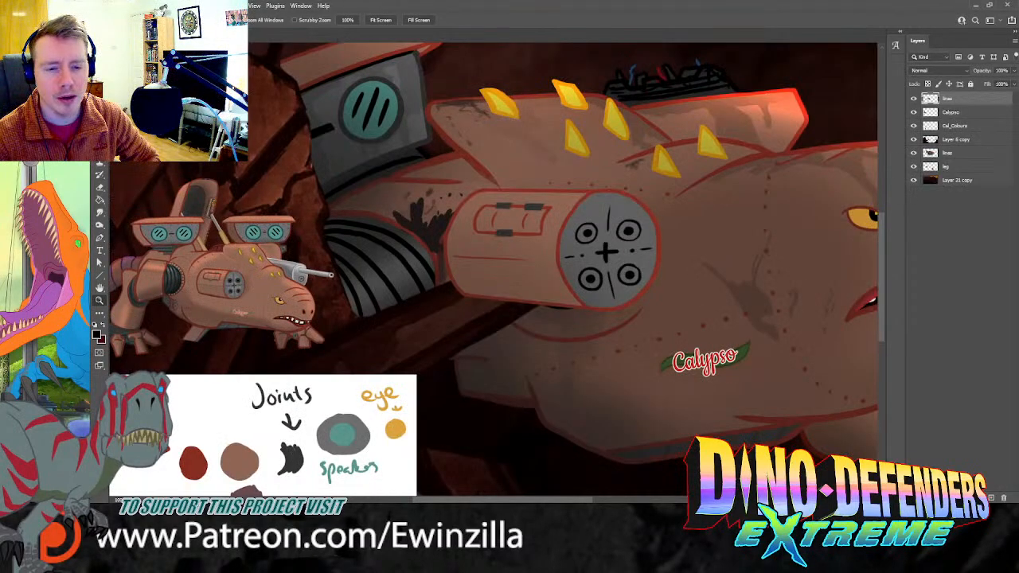
# Step: Sample the darker brown from the creature's back and paint grime patches along the gun pod's side with the Brush tool
pyautogui.press('b')
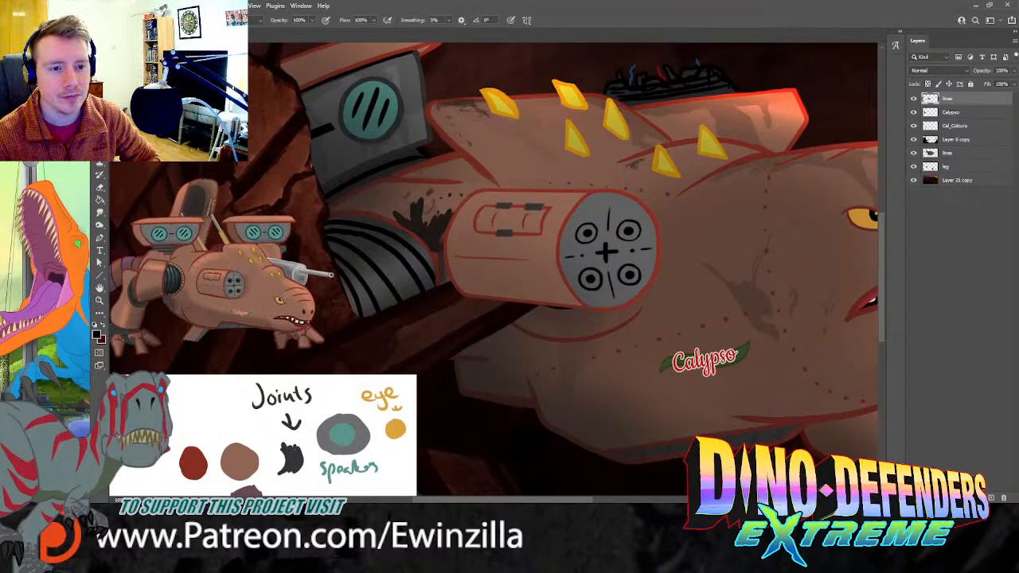
pyautogui.press('i')
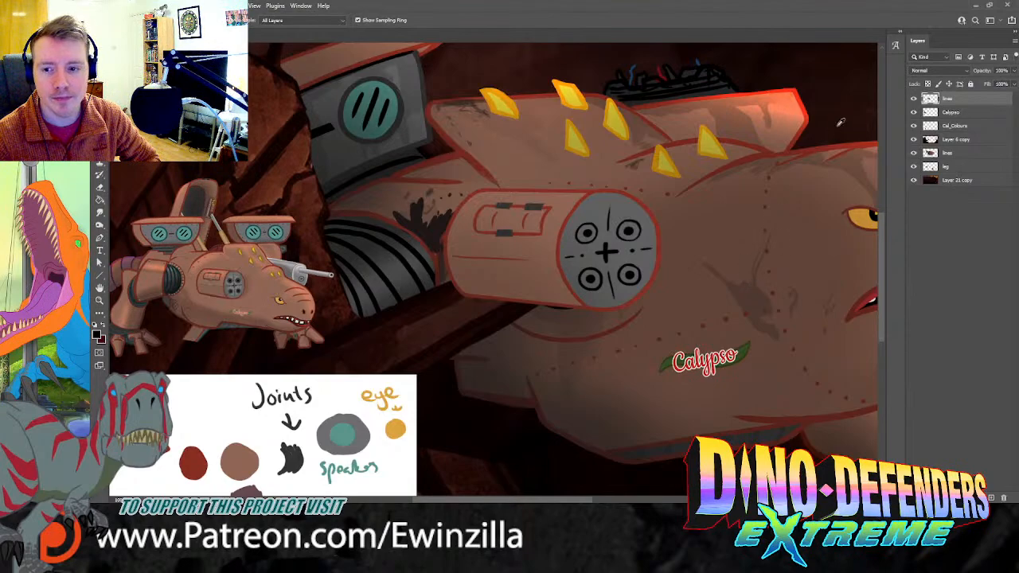
pyautogui.click(652, 130)
pyautogui.press('b')
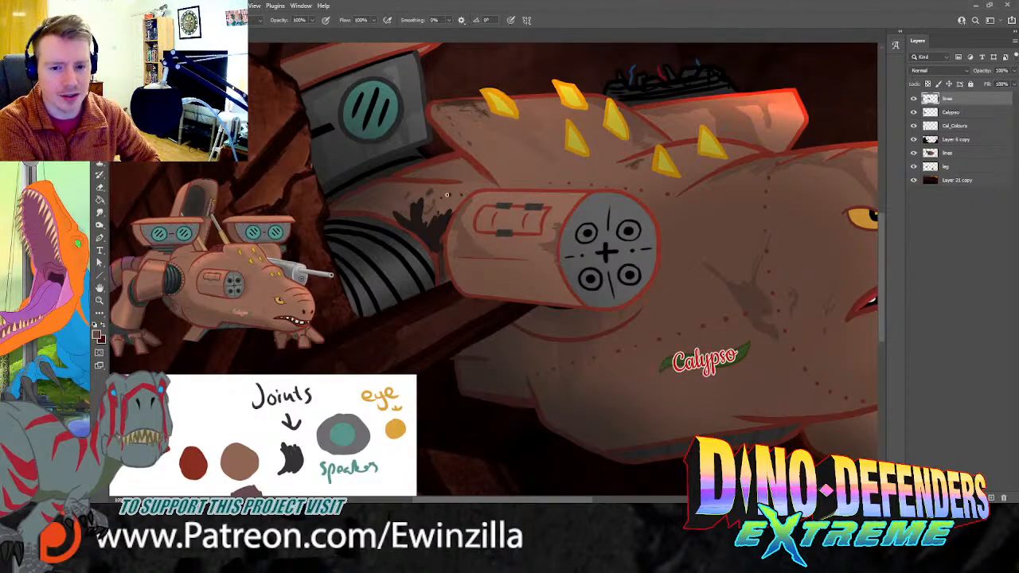
# Step: Smudge the horizontal red panel line on the gun pod's side, undoing the first strokes and reworking it
pyautogui.click(99, 213)
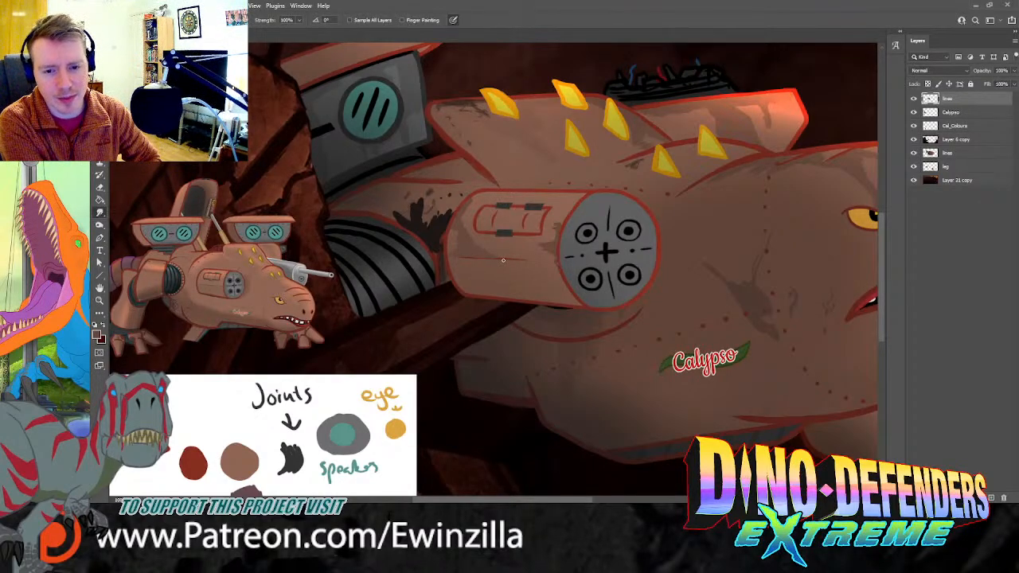
pyautogui.moveTo(467, 259)
pyautogui.mouseDown()
pyautogui.moveTo(508, 258)
pyautogui.moveTo(453, 257)
pyautogui.moveTo(505, 260)
pyautogui.moveTo(462, 259)
pyautogui.mouseUp()
pyautogui.hotkey('ctrl', 'z')
pyautogui.hotkey('ctrl', 'z')
pyautogui.hotkey('ctrl', 'z')
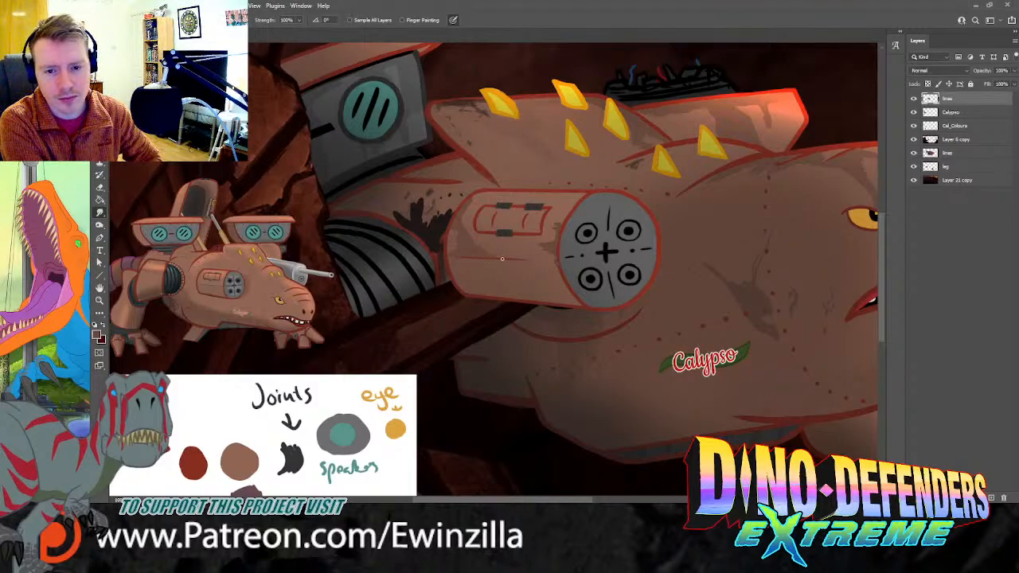
pyautogui.moveTo(481, 257); pyautogui.dragTo(462, 257)
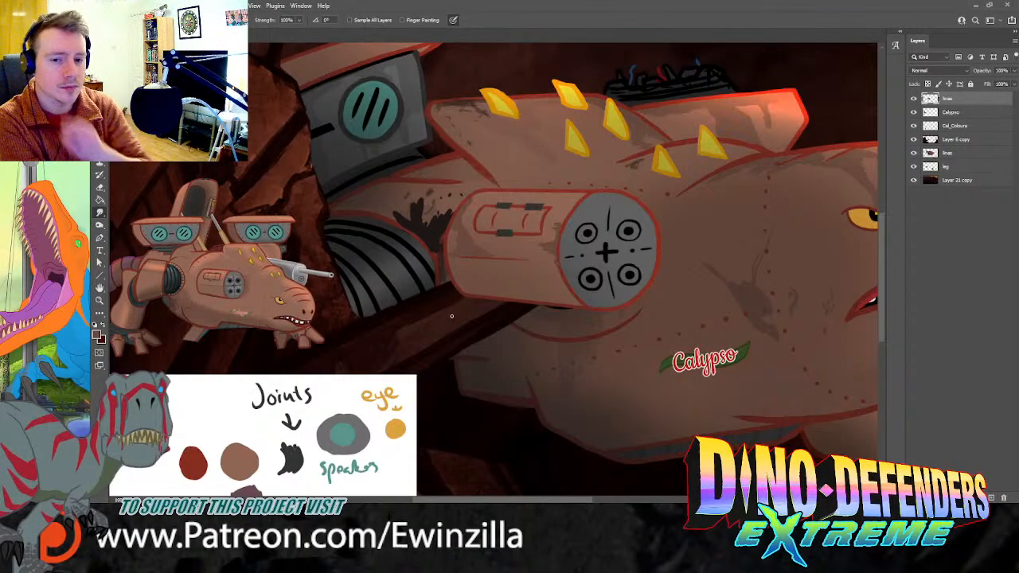
pyautogui.press('b')
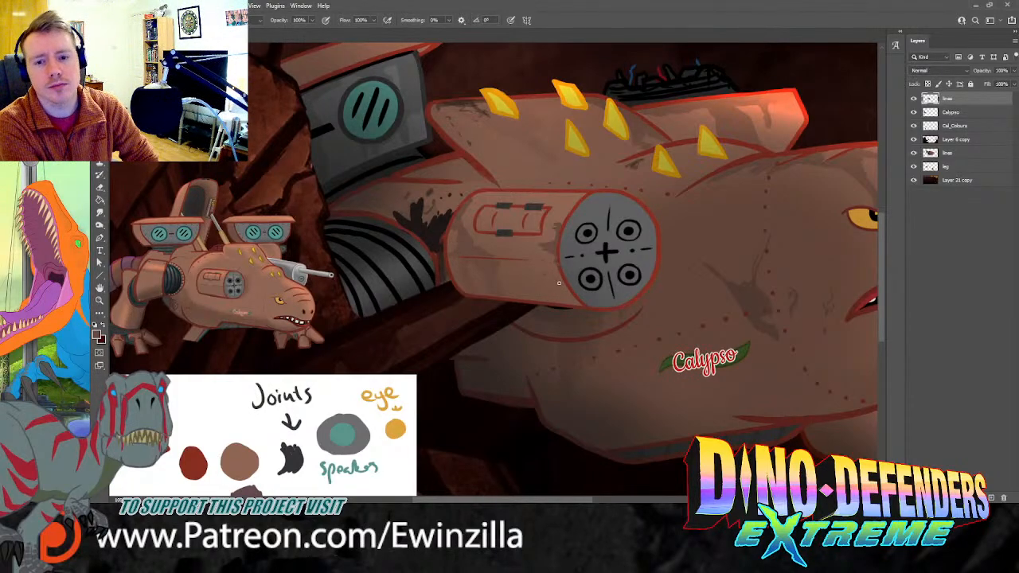
# Step: Smudge the grey over the four black barrel circles to remove them from the gun pod's front face, keeping the cross and thin lines
pyautogui.press('z')
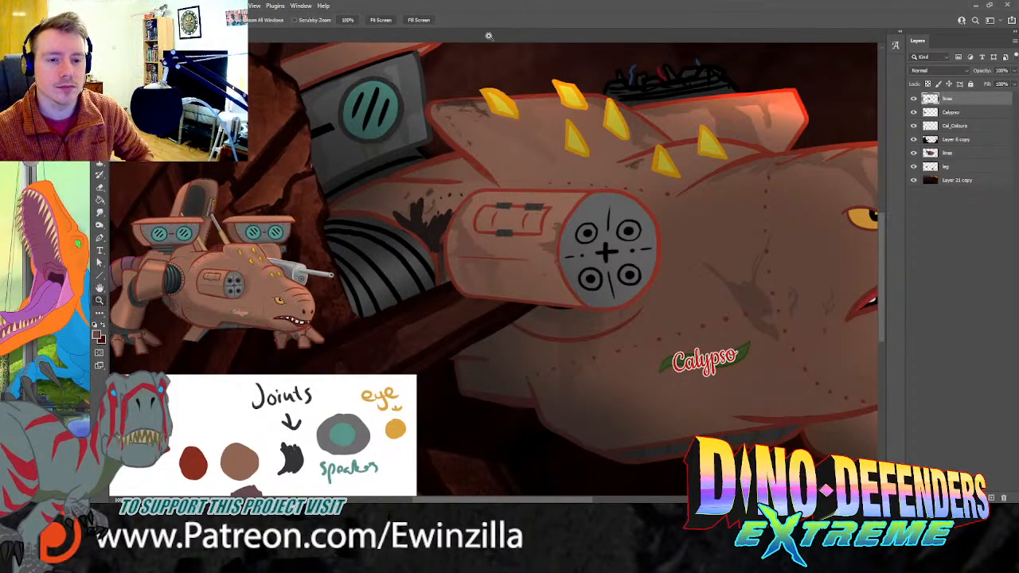
pyautogui.click(383, 21)
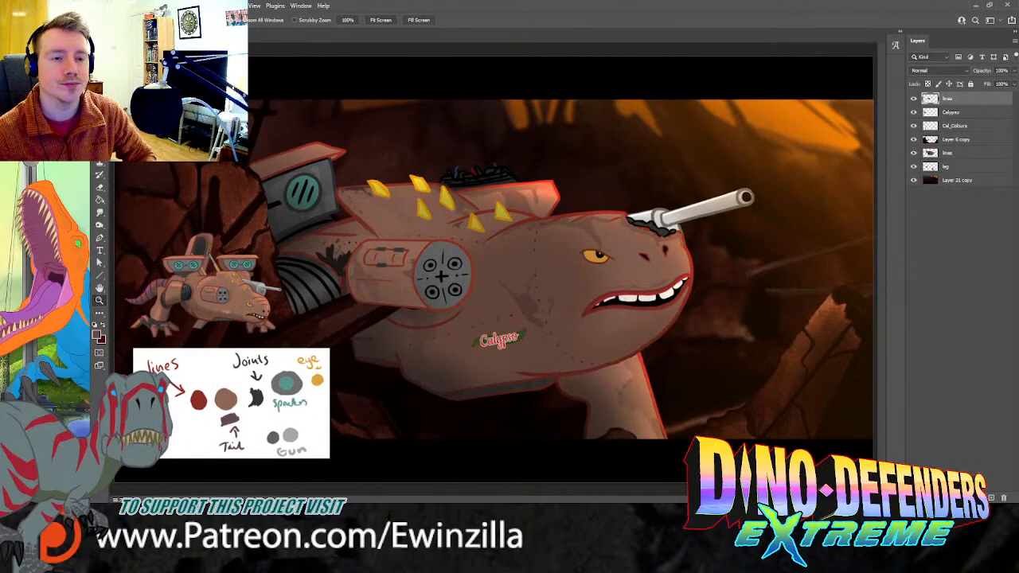
pyautogui.press('i')
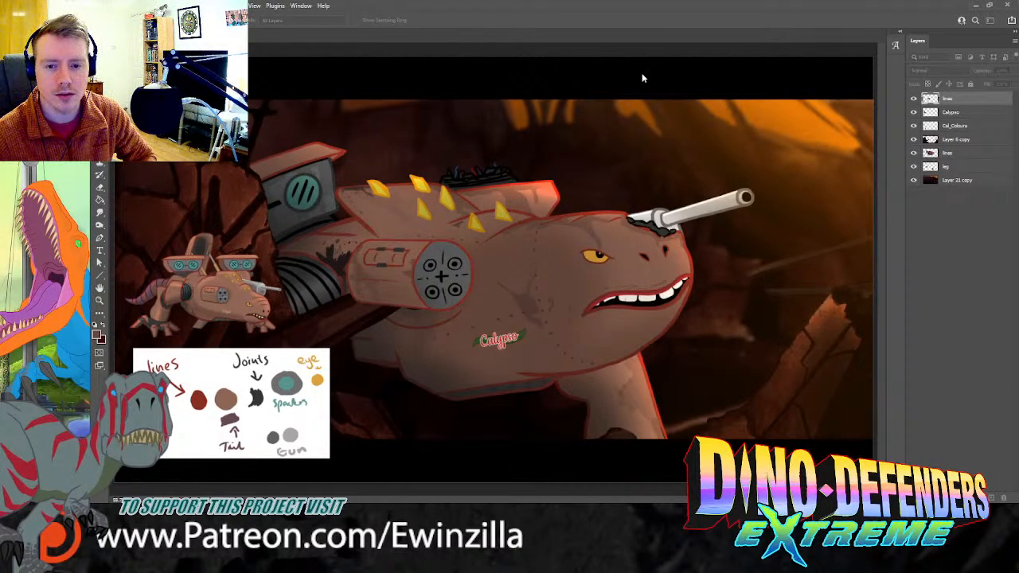
pyautogui.press('z')
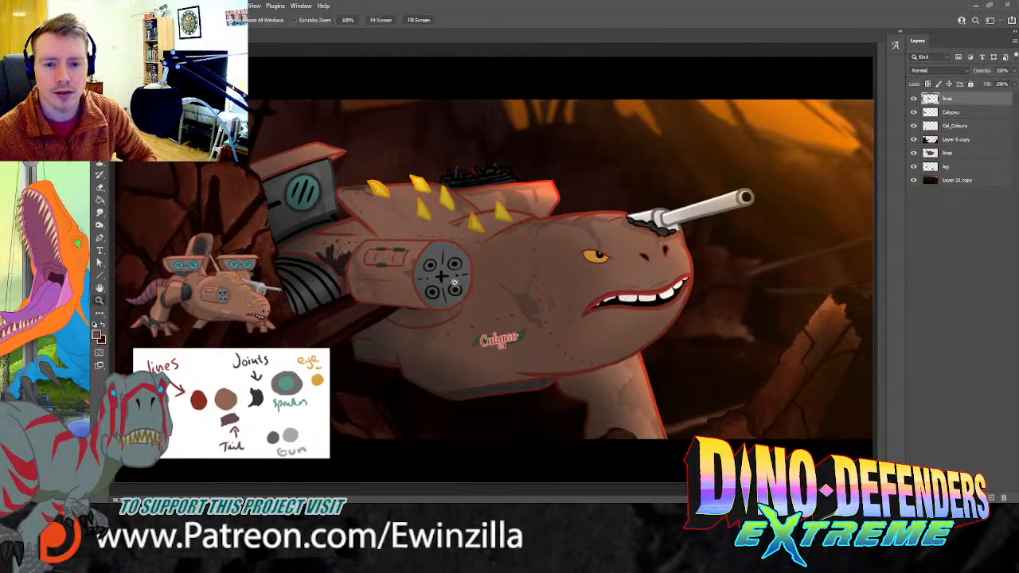
pyautogui.click(454, 281)
pyautogui.click(455, 280)
pyautogui.press('r')
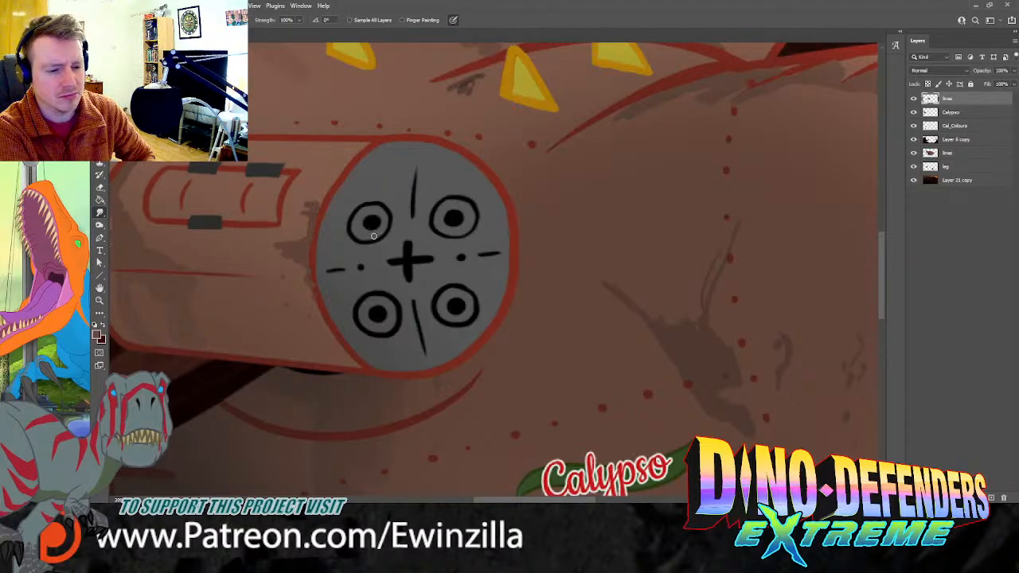
pyautogui.moveTo(365, 190)
pyautogui.mouseDown()
pyautogui.moveTo(355, 237)
pyautogui.moveTo(357, 197)
pyautogui.moveTo(350, 210)
pyautogui.moveTo(354, 249)
pyautogui.moveTo(379, 208)
pyautogui.moveTo(388, 229)
pyautogui.mouseUp()
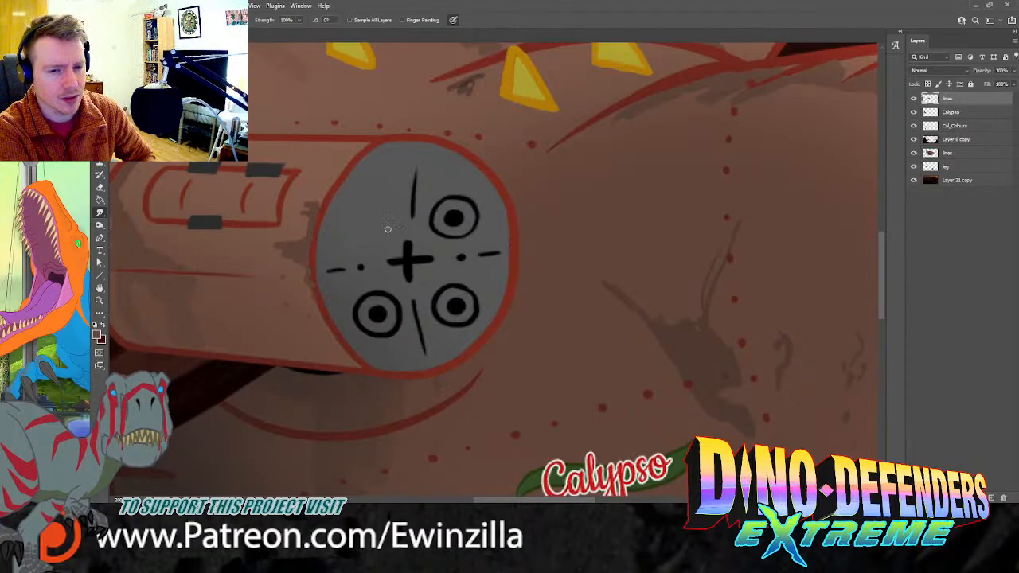
pyautogui.moveTo(357, 318)
pyautogui.mouseDown()
pyautogui.moveTo(376, 340)
pyautogui.moveTo(373, 282)
pyautogui.moveTo(398, 329)
pyautogui.moveTo(393, 298)
pyautogui.moveTo(390, 340)
pyautogui.moveTo(400, 310)
pyautogui.moveTo(367, 281)
pyautogui.moveTo(394, 324)
pyautogui.moveTo(403, 286)
pyautogui.moveTo(436, 286)
pyautogui.moveTo(425, 285)
pyautogui.moveTo(437, 297)
pyautogui.moveTo(437, 280)
pyautogui.moveTo(442, 330)
pyautogui.moveTo(458, 281)
pyautogui.moveTo(481, 312)
pyautogui.mouseUp()
pyautogui.moveTo(489, 211)
pyautogui.mouseDown()
pyautogui.moveTo(441, 238)
pyautogui.moveTo(475, 203)
pyautogui.moveTo(459, 196)
pyautogui.moveTo(426, 214)
pyautogui.mouseUp()
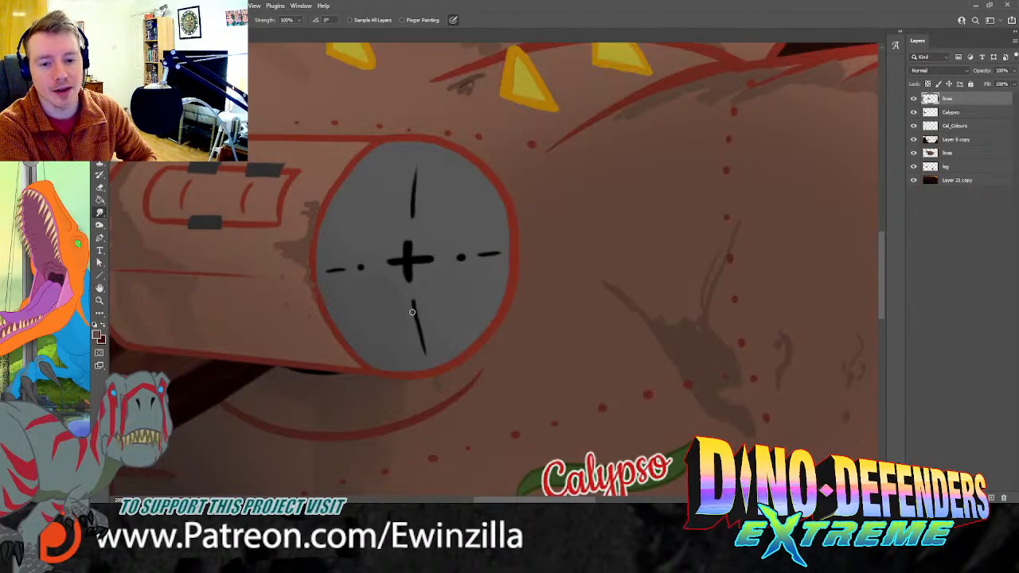
# Step: Smudge the grey over the slanted lower vertical line on the gun pod's front face to remove it, undoing the first attempt
pyautogui.moveTo(412, 299); pyautogui.dragTo(413, 344)
pyautogui.hotkey('ctrl', 'z')
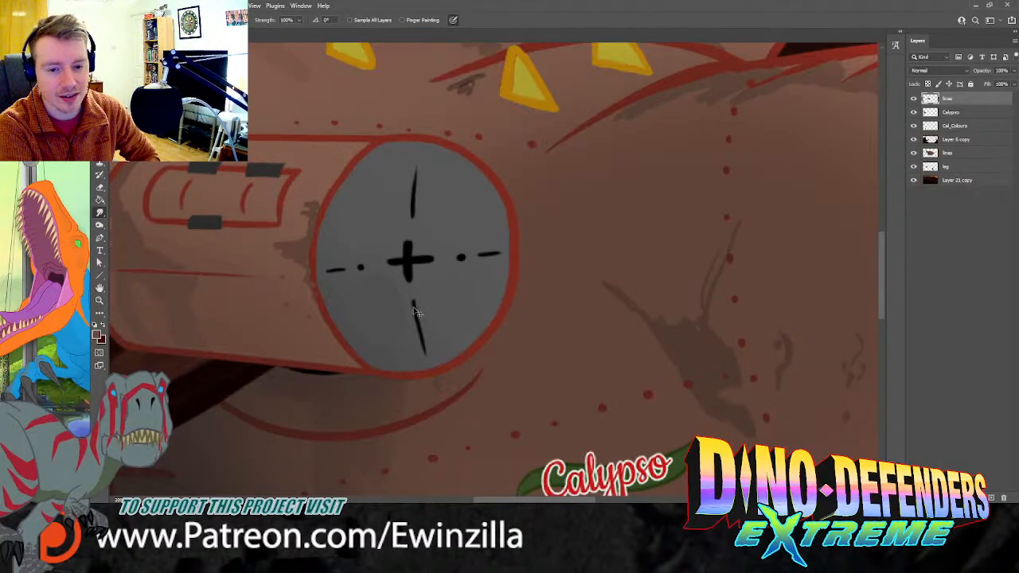
pyautogui.moveTo(410, 300); pyautogui.dragTo(423, 349)
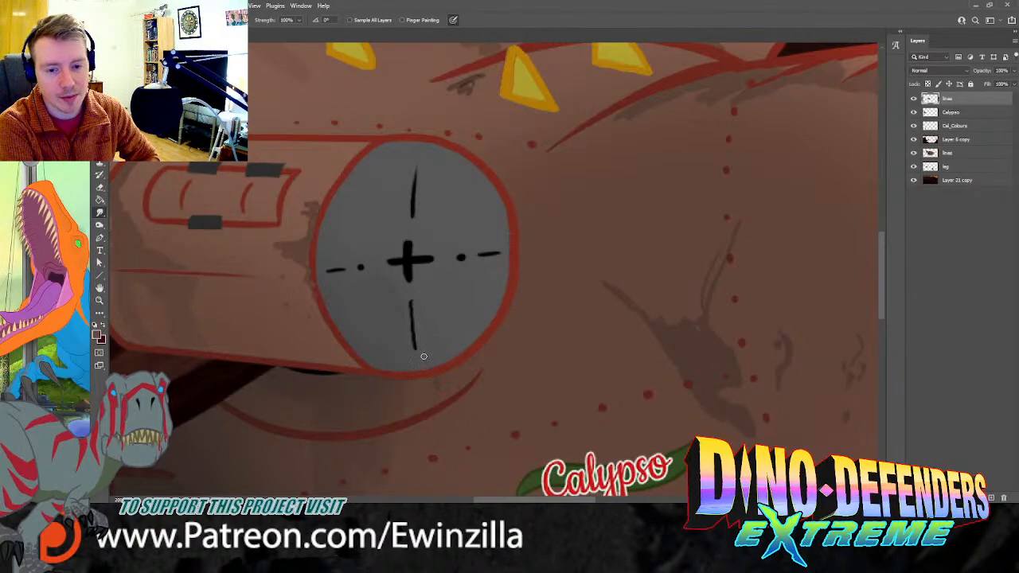
pyautogui.moveTo(412, 293); pyautogui.dragTo(414, 350)
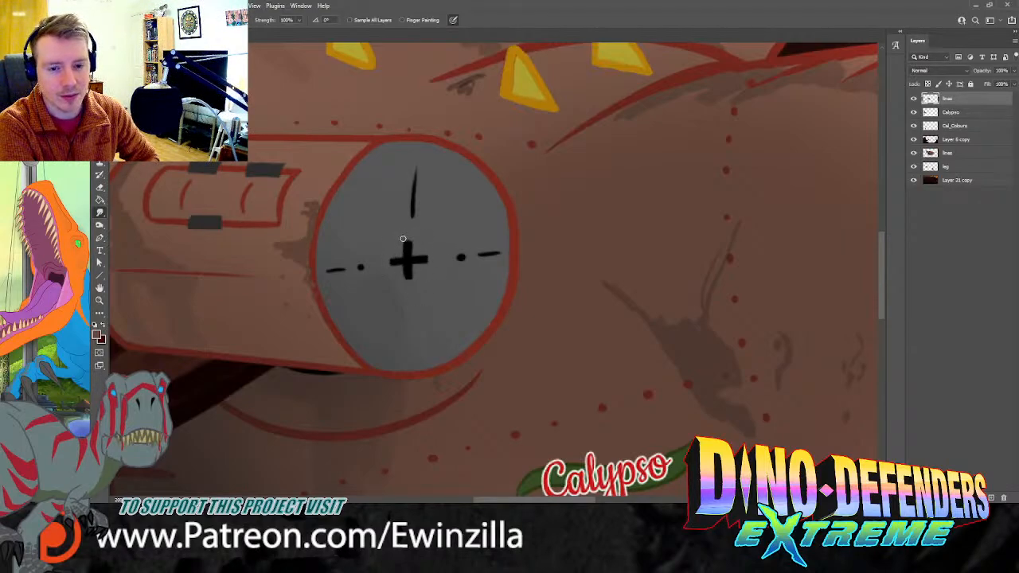
# Step: Smudge the two small dots closer to the central cross and extend the horizontal dashes inward on the gun pod's front face
pyautogui.moveTo(361, 268); pyautogui.dragTo(376, 269)
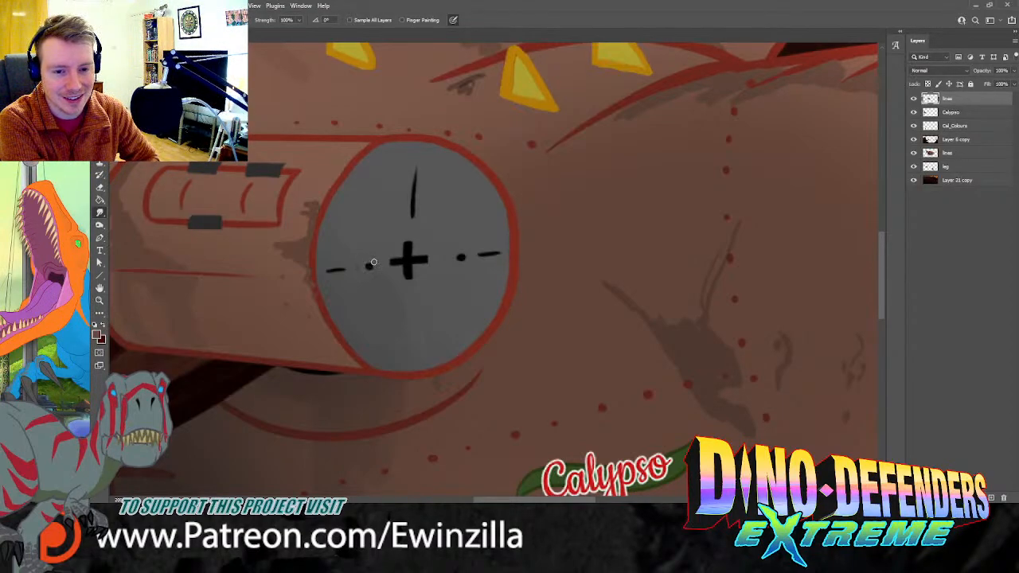
pyautogui.moveTo(337, 271); pyautogui.dragTo(355, 268)
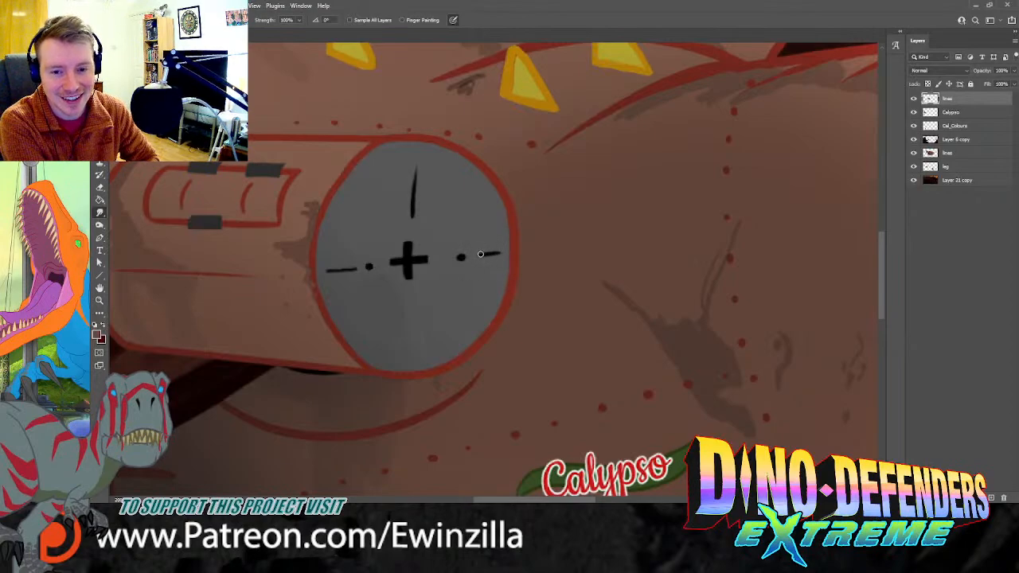
pyautogui.moveTo(460, 257)
pyautogui.mouseDown()
pyautogui.moveTo(449, 258)
pyautogui.moveTo(466, 257)
pyautogui.mouseUp()
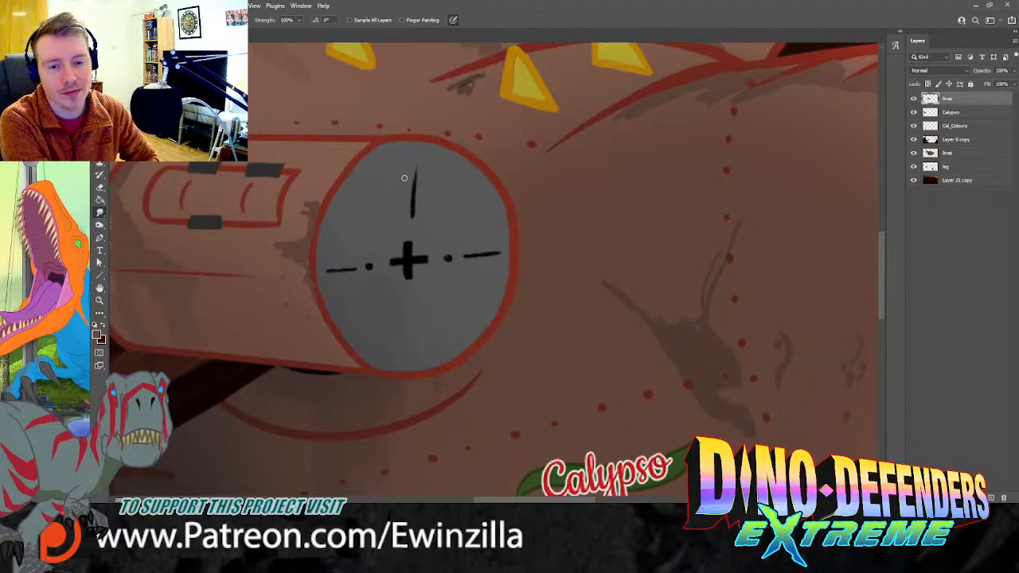
# Step: Rework the upper vertical line on the gun pod's face into a straight, thin line with the Smudge tool, undoing the first stroke
pyautogui.moveTo(413, 213); pyautogui.dragTo(413, 164)
pyautogui.hotkey('ctrl', 'z')
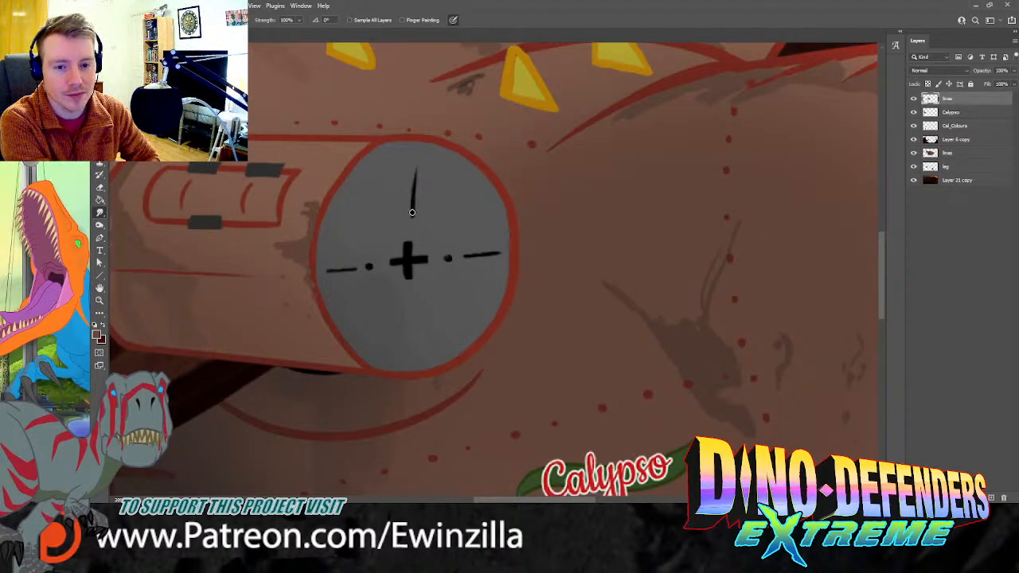
pyautogui.moveTo(412, 214)
pyautogui.mouseDown()
pyautogui.moveTo(410, 161)
pyautogui.moveTo(410, 220)
pyautogui.mouseUp()
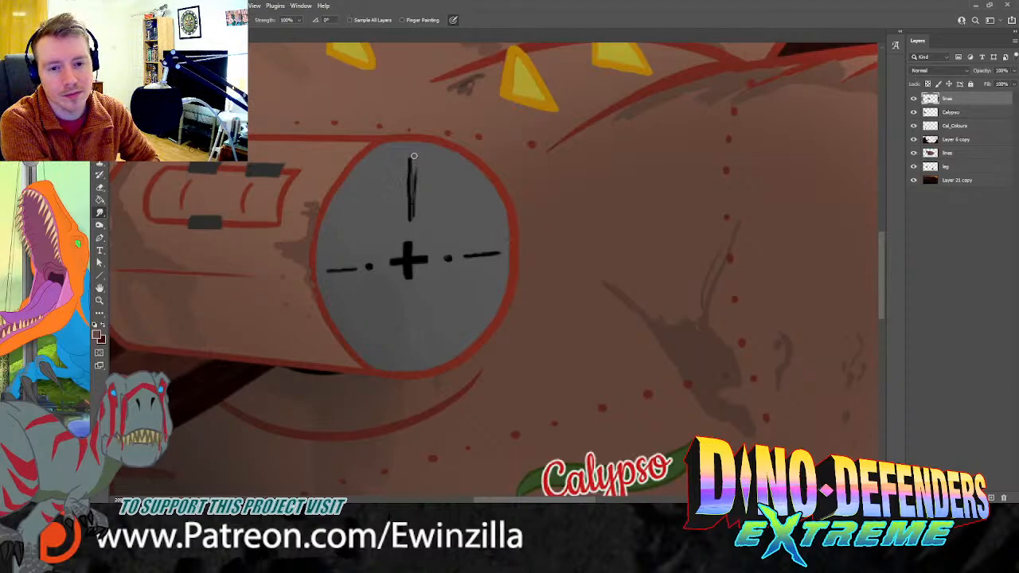
pyautogui.moveTo(414, 157); pyautogui.dragTo(415, 224)
pyautogui.moveTo(407, 162); pyautogui.dragTo(408, 217)
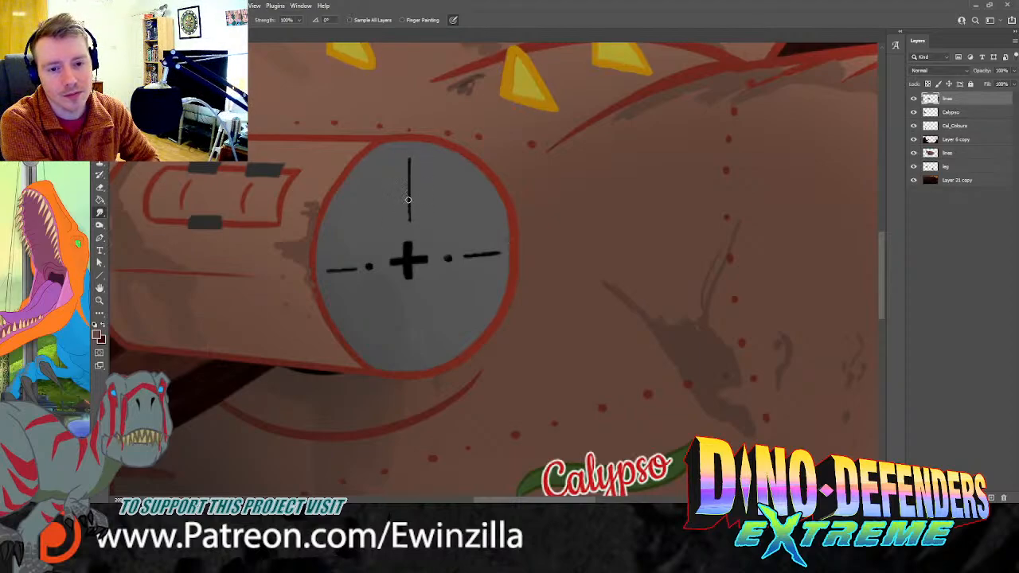
# Step: Sample the cross's black and paint a straight vertical line below the cross with the Brush tool, redoing the first stroke
pyautogui.press('i')
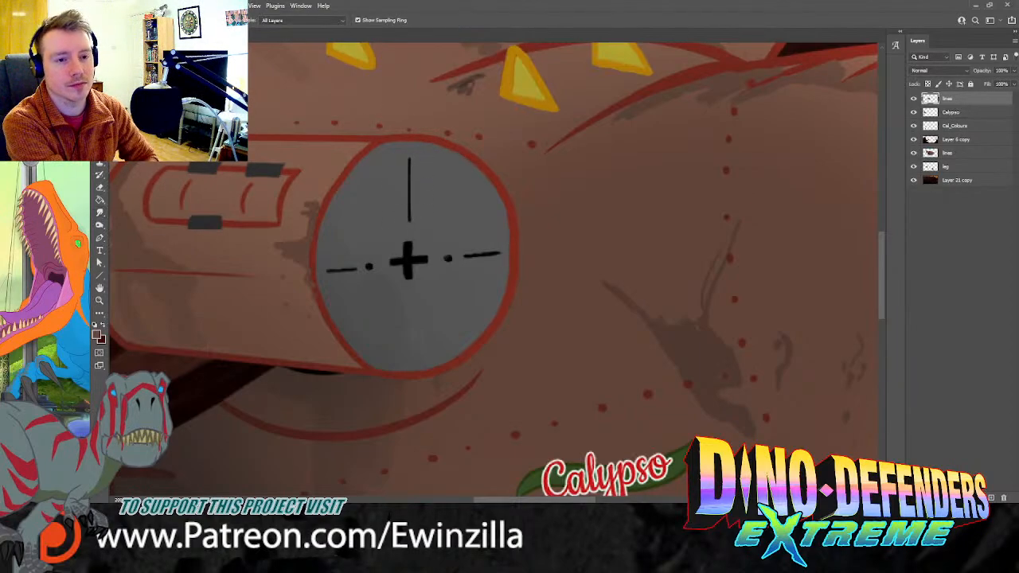
pyautogui.click(408, 258)
pyautogui.press('b')
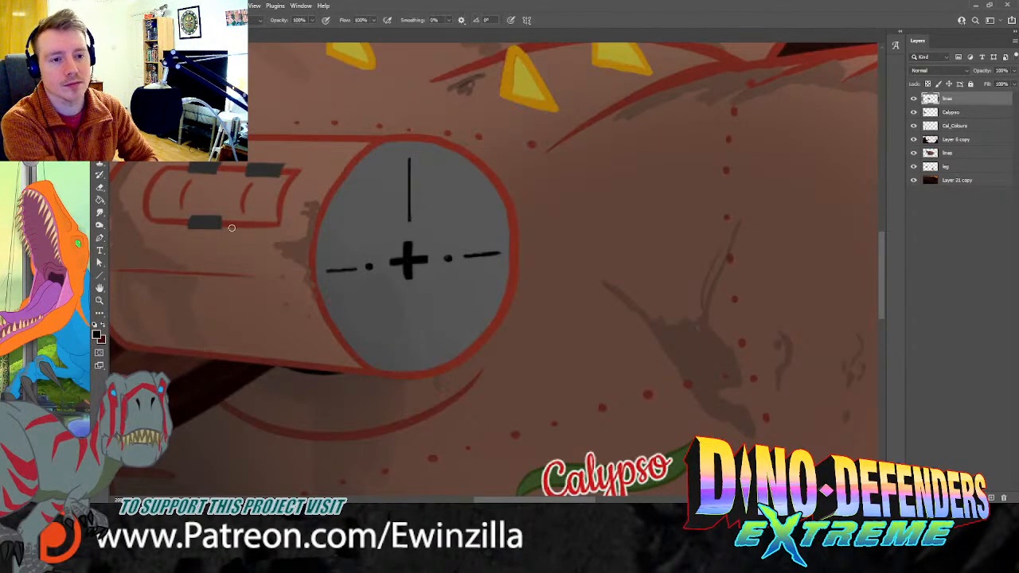
pyautogui.moveTo(410, 291); pyautogui.dragTo(411, 358)
pyautogui.hotkey('ctrl', 'z')
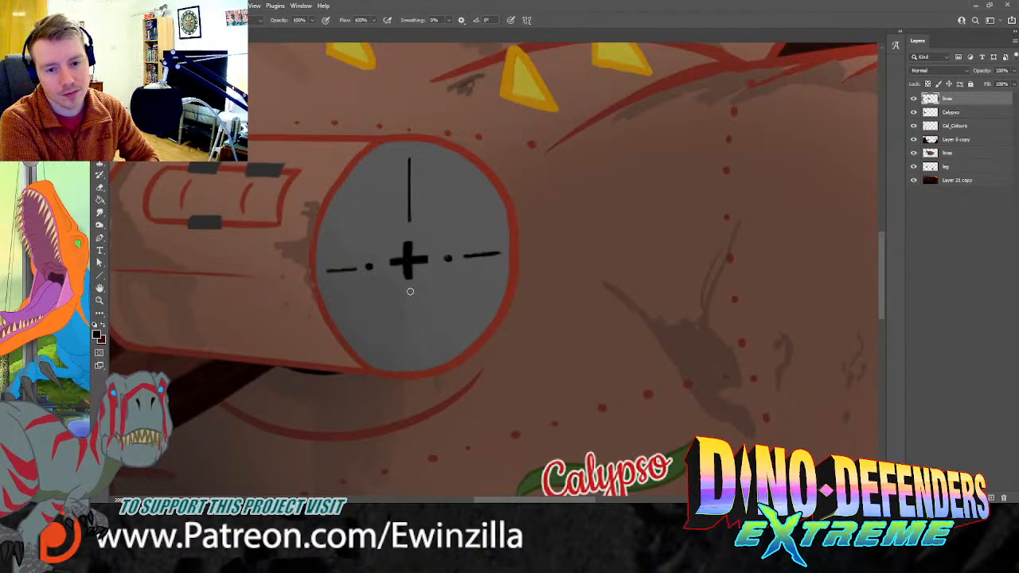
pyautogui.moveTo(410, 292); pyautogui.dragTo(412, 359)
pyautogui.moveTo(457, 303); pyautogui.dragTo(457, 305)
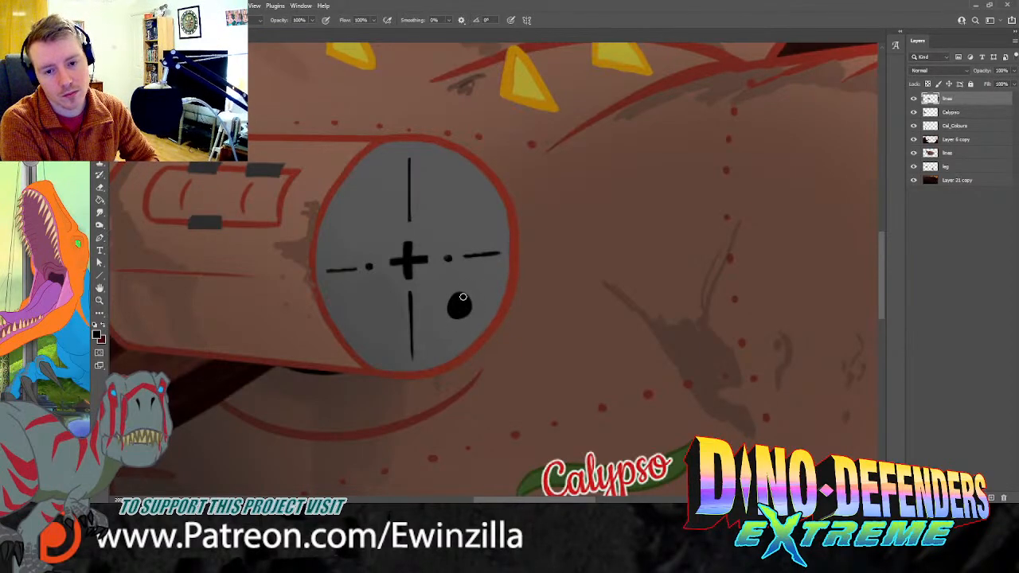
pyautogui.moveTo(454, 204); pyautogui.dragTo(458, 200)
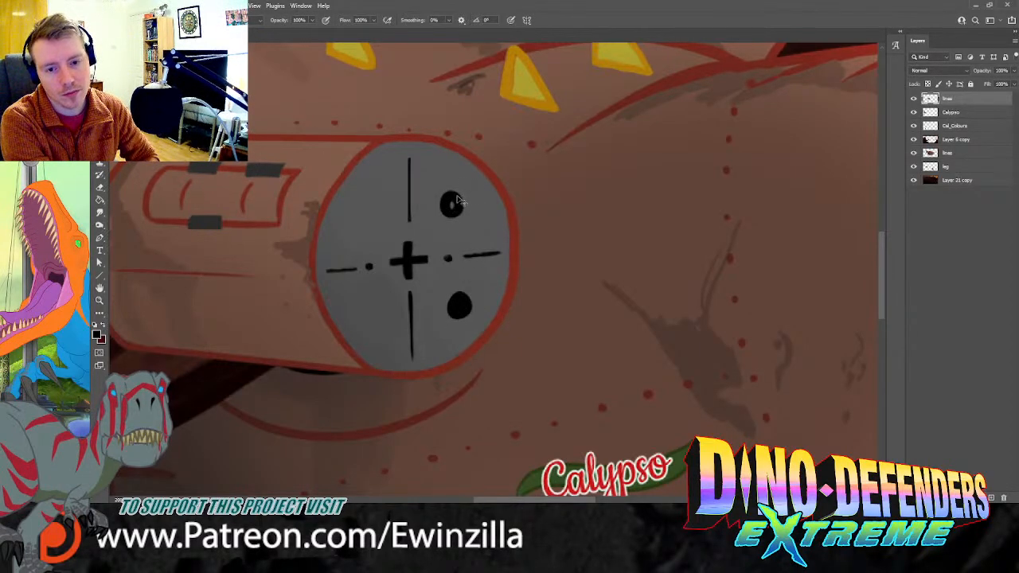
pyautogui.hotkey('ctrl', 'z')
pyautogui.hotkey('ctrl', 'z')
pyautogui.hotkey('ctrl', 'z')
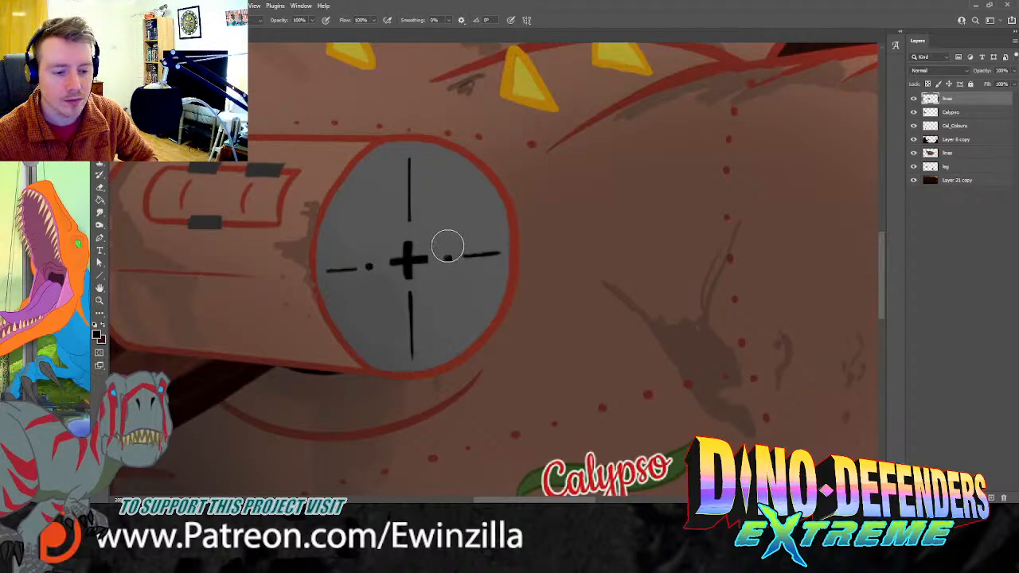
# Step: Stamp four round black barrel holes with a larger brush, one in each quarter of the gun pod's front face
pyautogui.click(456, 202)
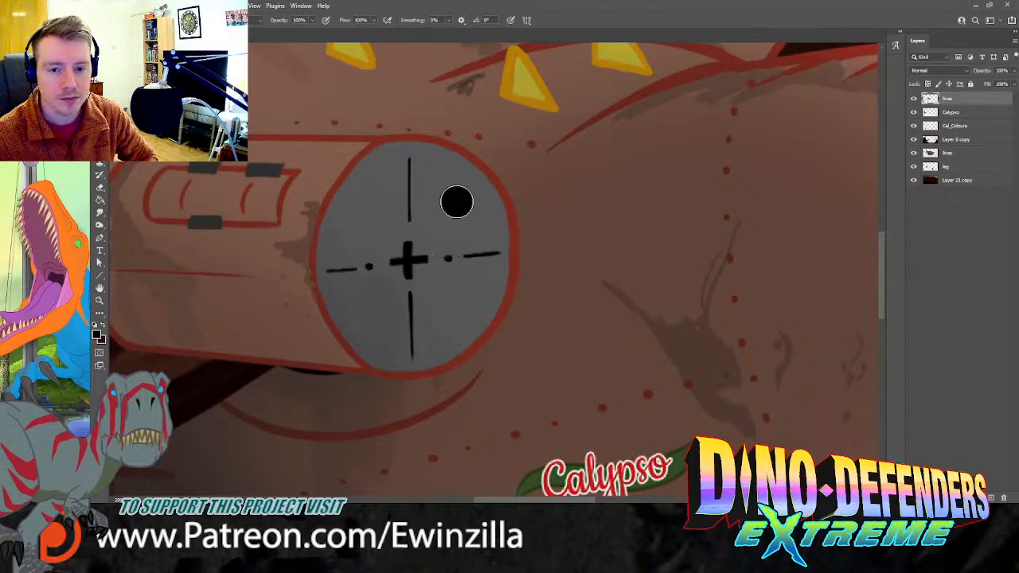
pyautogui.click(360, 203)
pyautogui.hotkey('ctrl', 'z')
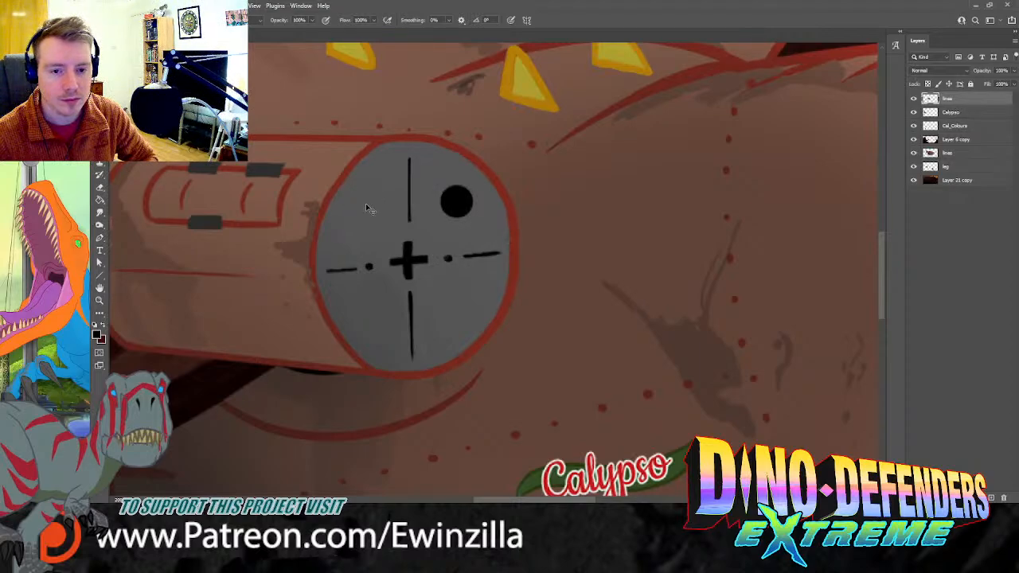
pyautogui.click(368, 204)
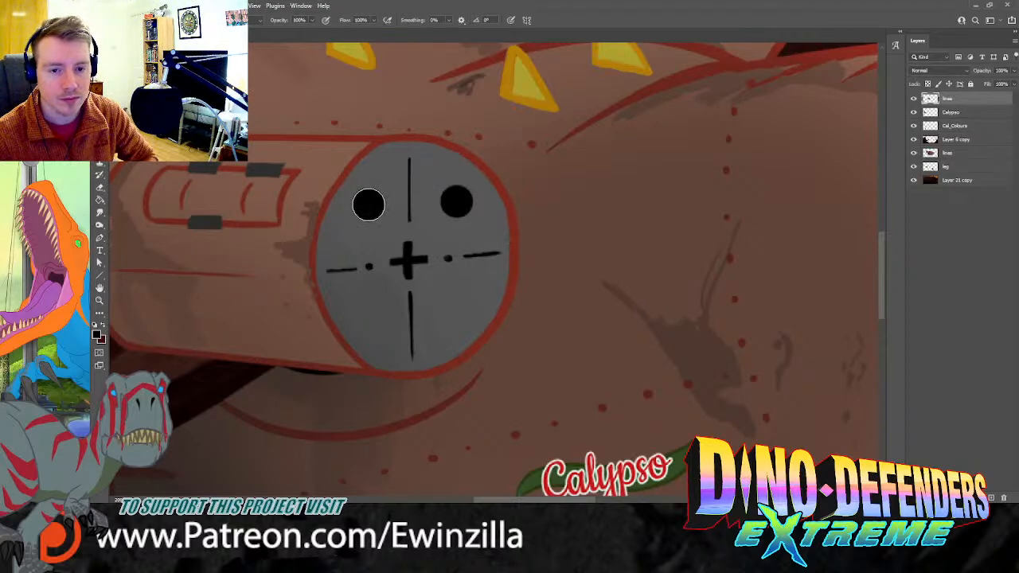
pyautogui.click(369, 312)
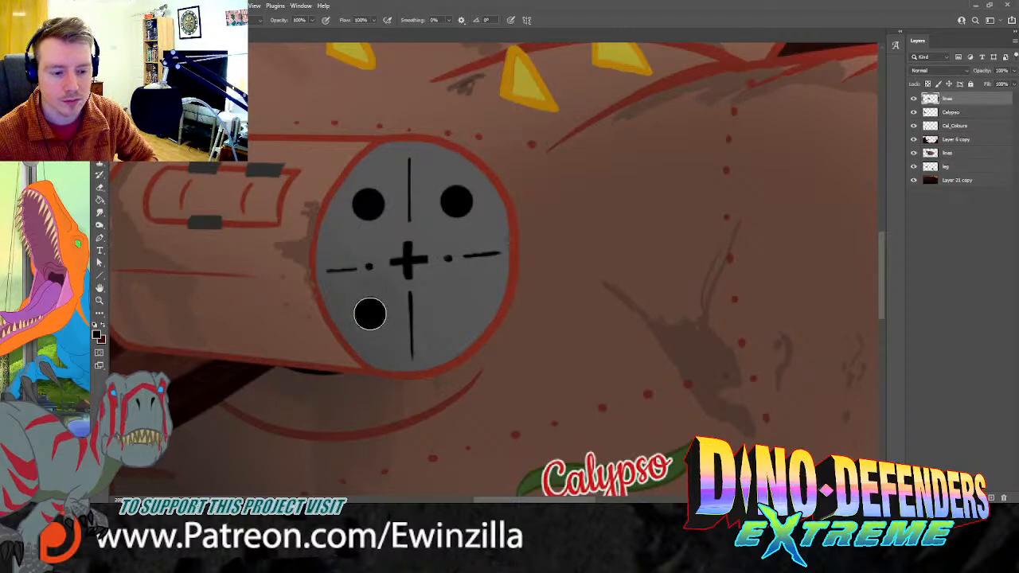
pyautogui.click(454, 312)
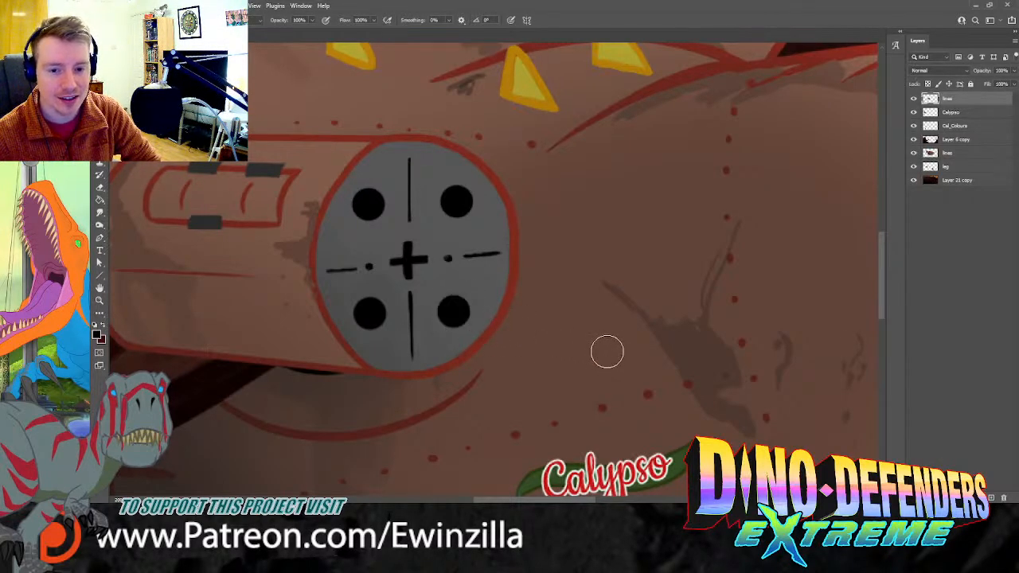
# Step: Reorder the gun pod's layer beneath Layer 6 copy, and shift the pod down and rotate it clockwise behind the rock beam
pyautogui.click(100, 301)
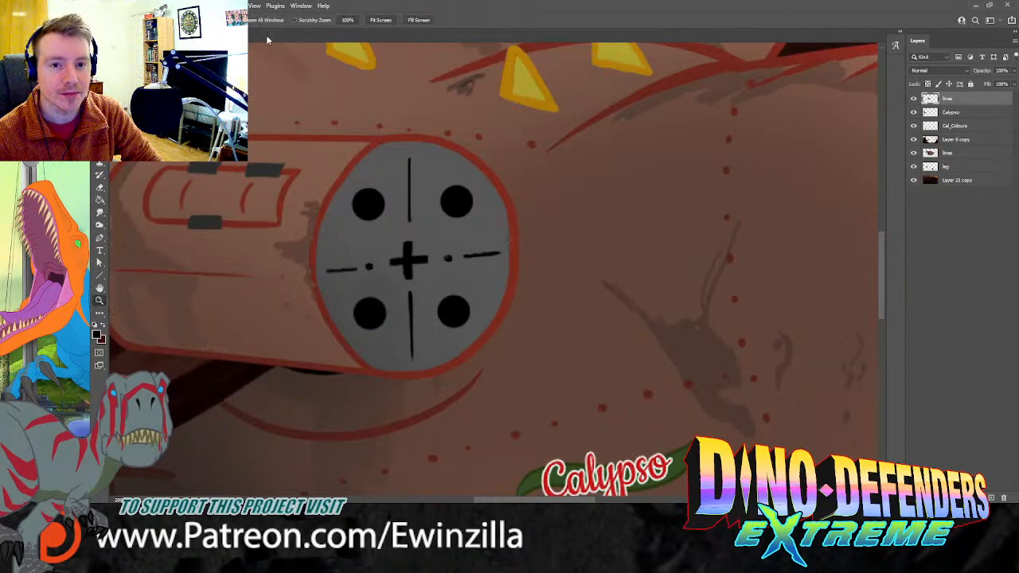
pyautogui.click(381, 22)
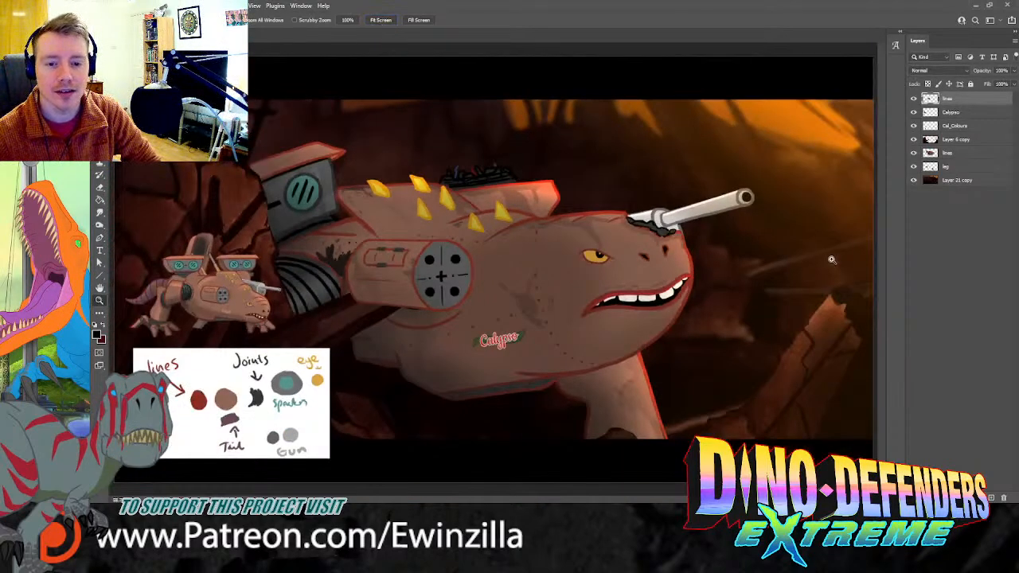
pyautogui.moveTo(954, 104); pyautogui.dragTo(952, 148)
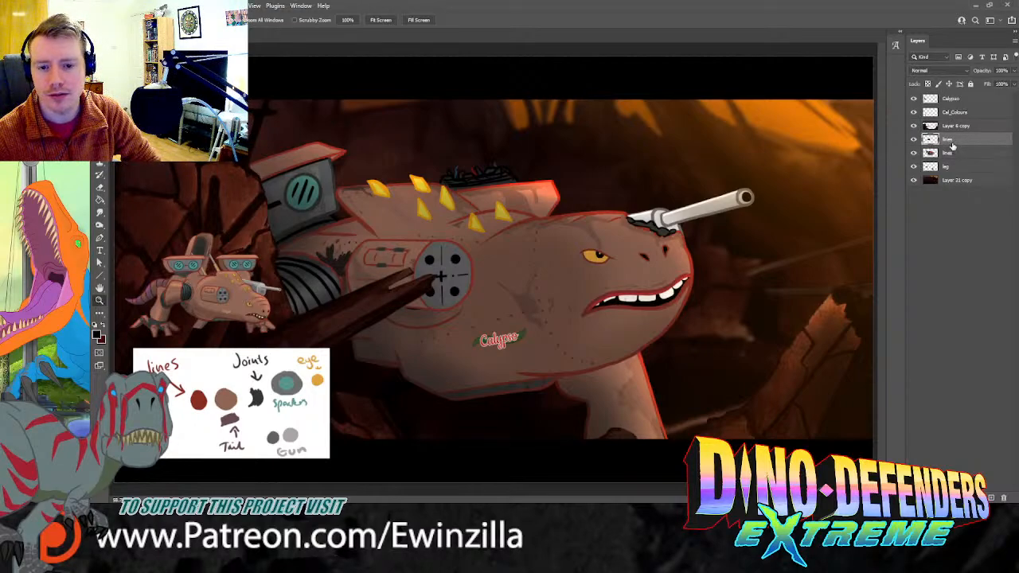
pyautogui.press('v')
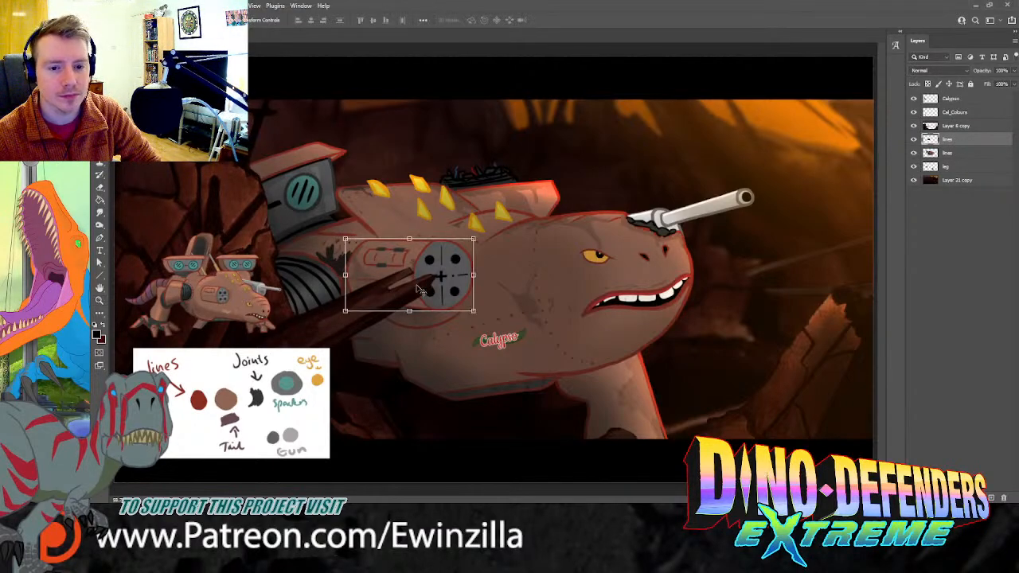
pyautogui.moveTo(422, 289); pyautogui.dragTo(413, 307)
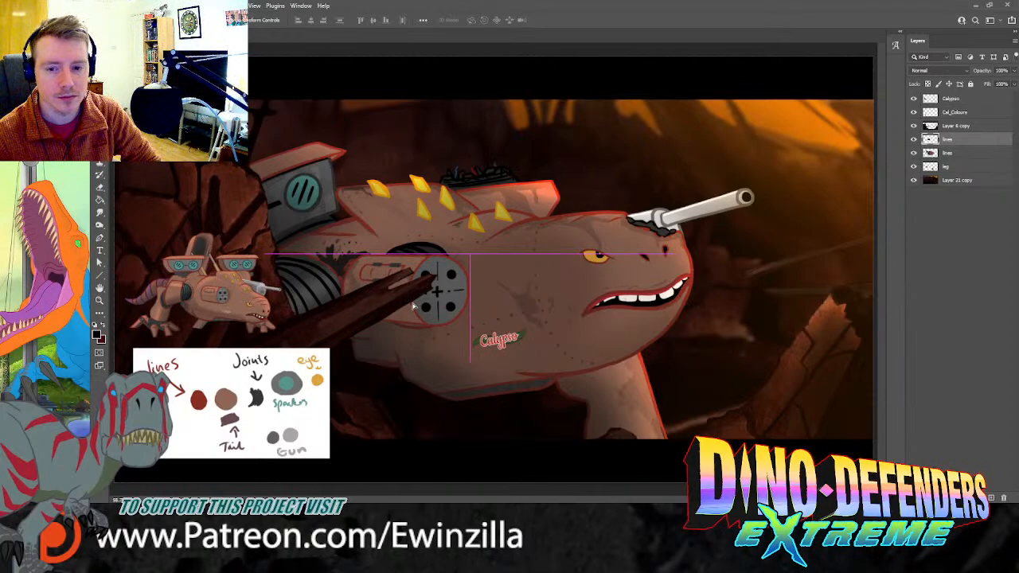
pyautogui.hotkey('ctrl', 't')
pyautogui.moveTo(473, 244); pyautogui.dragTo(492, 258)
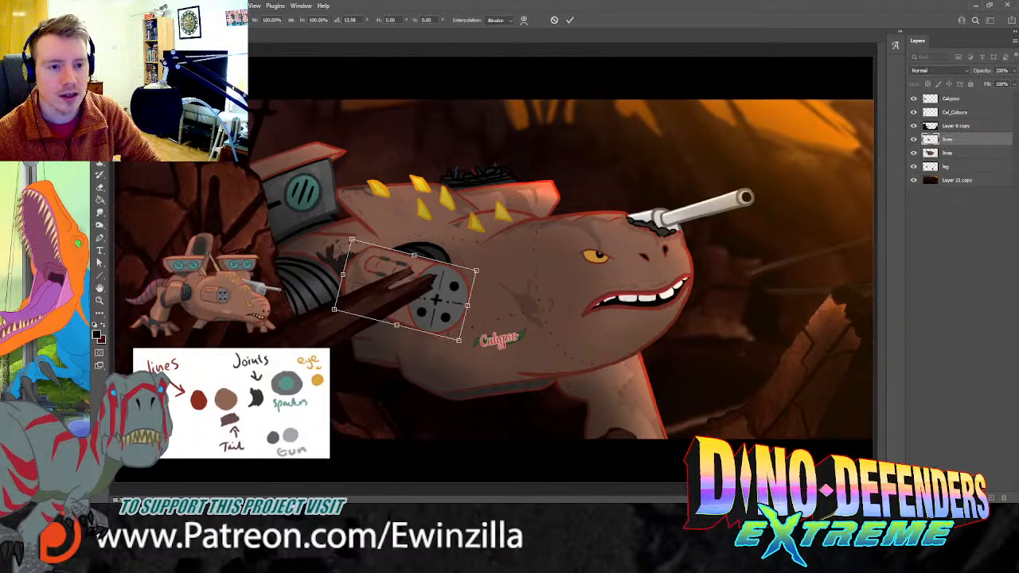
pyautogui.press('Return')
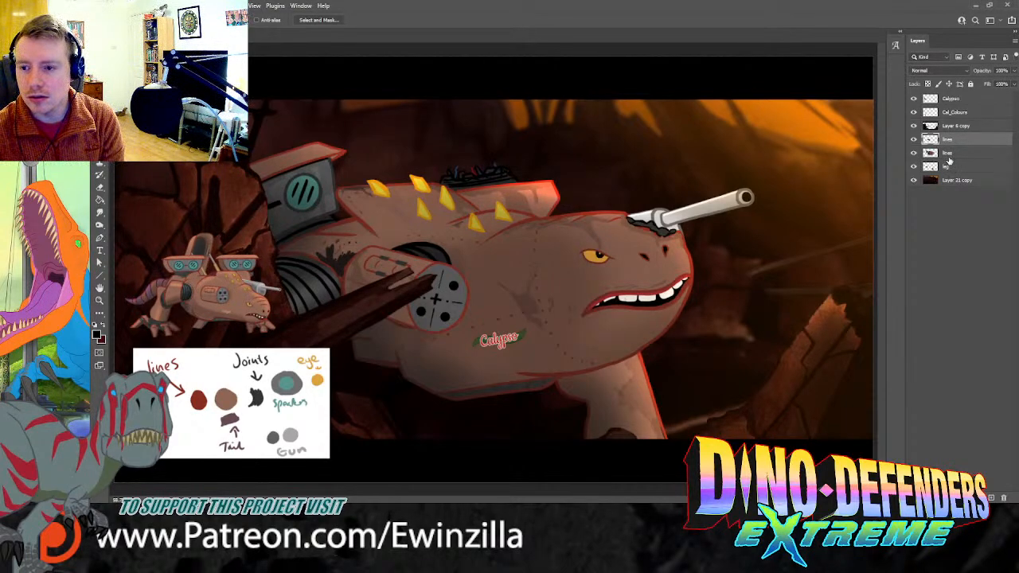
# Step: Delete the Calypso and Cal_Colours reference layers
pyautogui.click(950, 104)
pyautogui.press('Delete')
pyautogui.press('Delete')
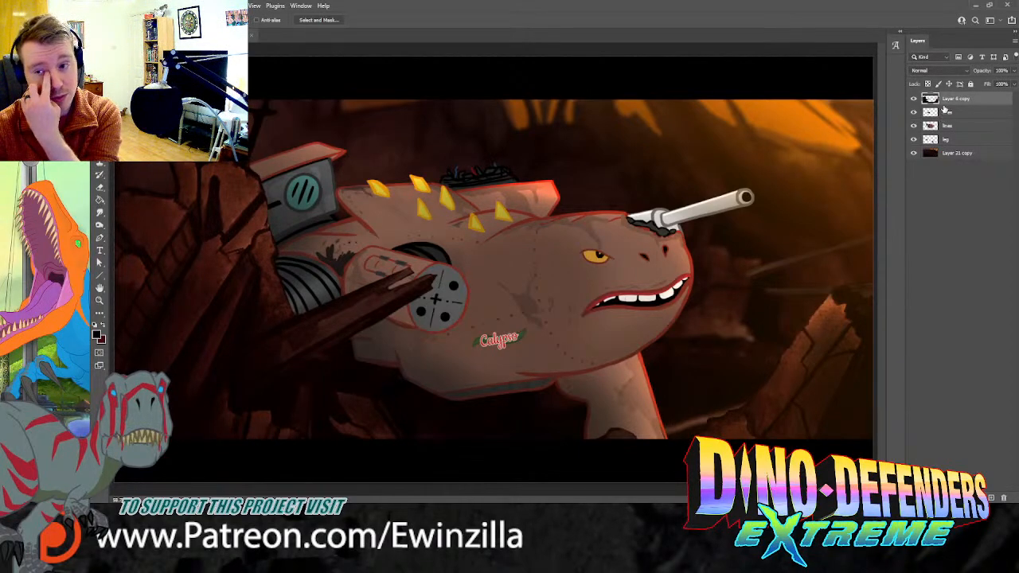
pyautogui.click(100, 212)
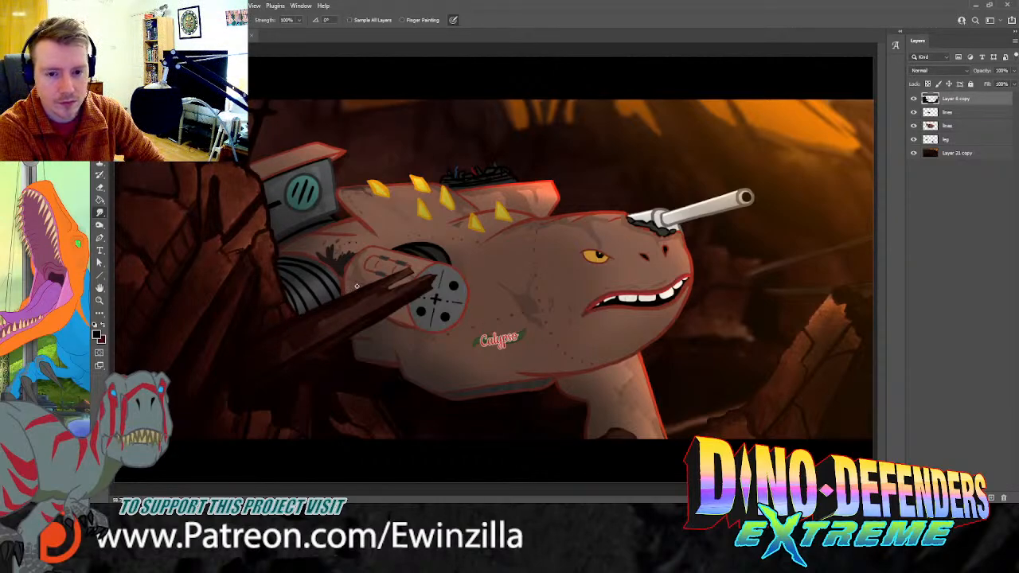
pyautogui.moveTo(332, 302); pyautogui.dragTo(411, 266)
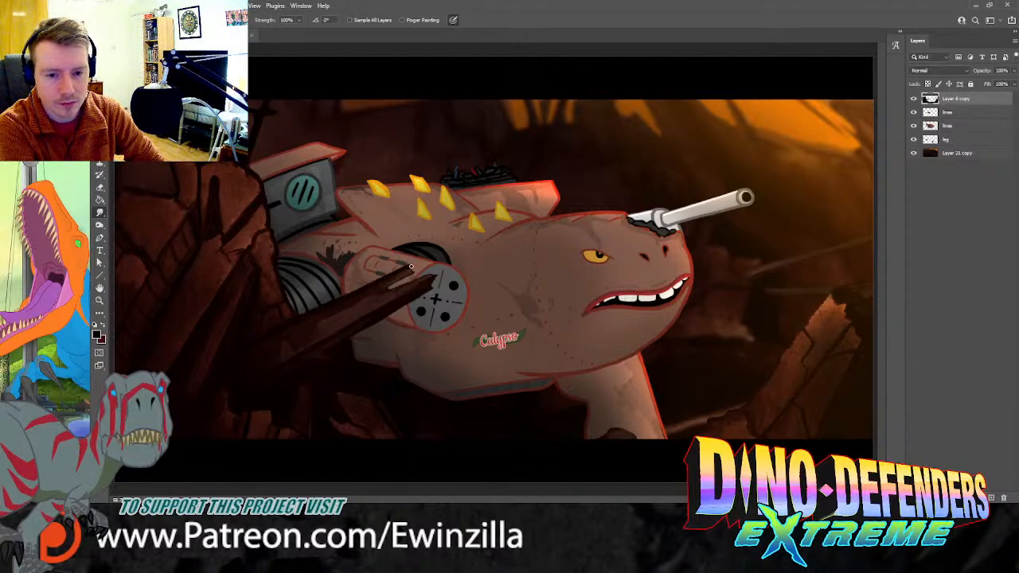
pyautogui.hotkey('ctrl', 'z')
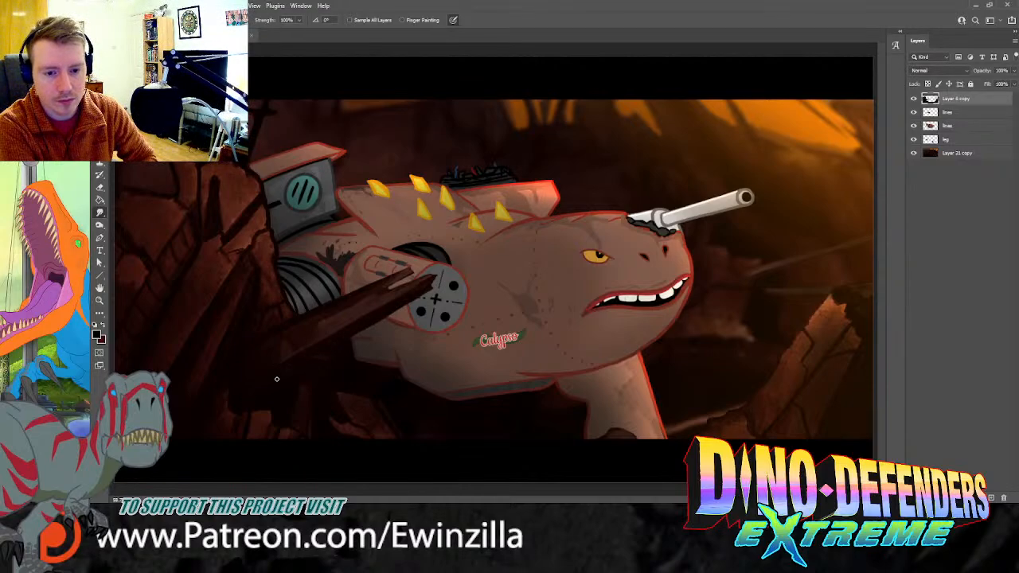
# Step: Paint black shadow beneath the rock beam on Layer 6 copy with the Brush tool, and smudge its edges into the surrounding rocks
pyautogui.press('b')
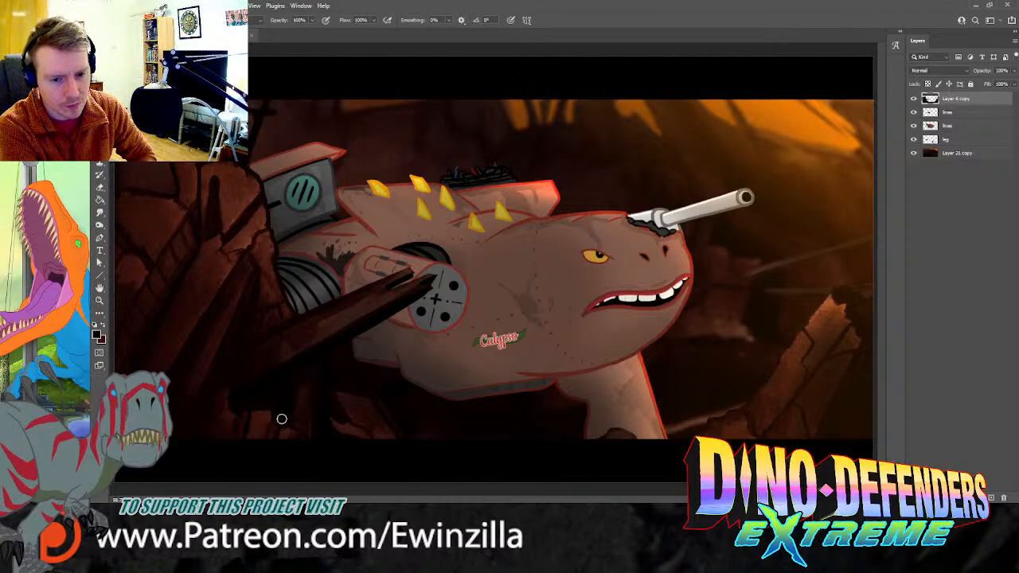
pyautogui.click(99, 300)
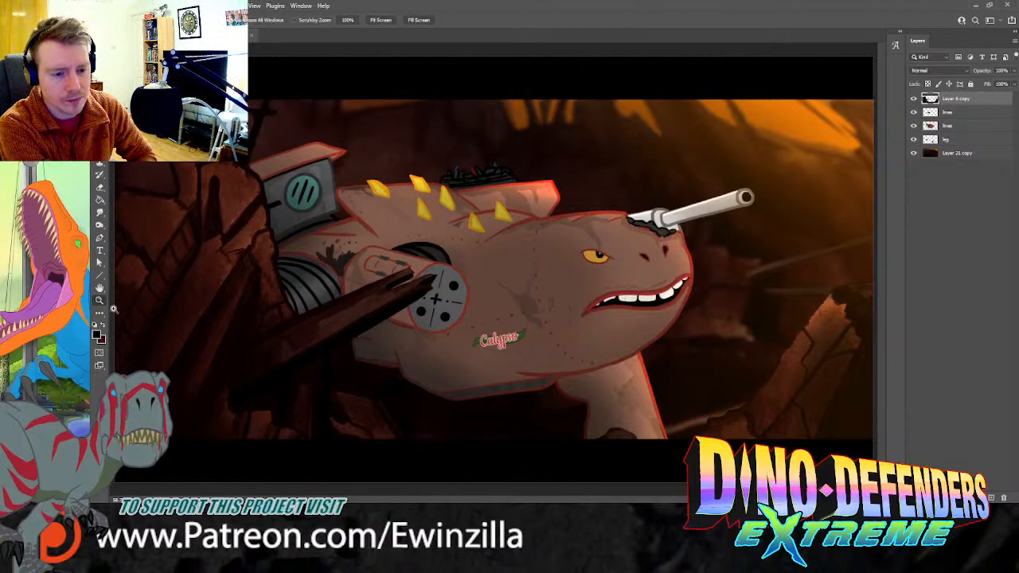
pyautogui.click(246, 431)
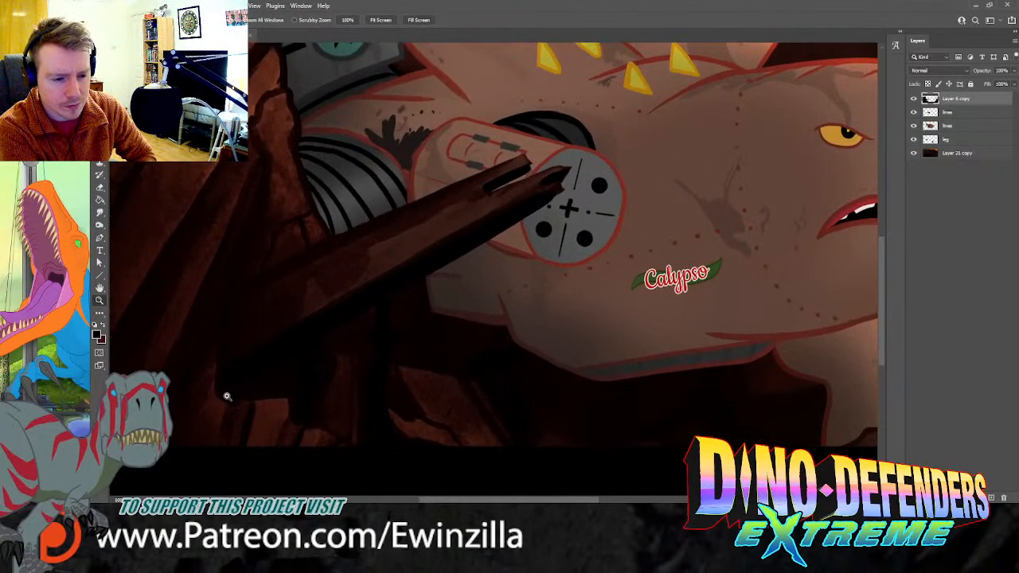
pyautogui.click(100, 212)
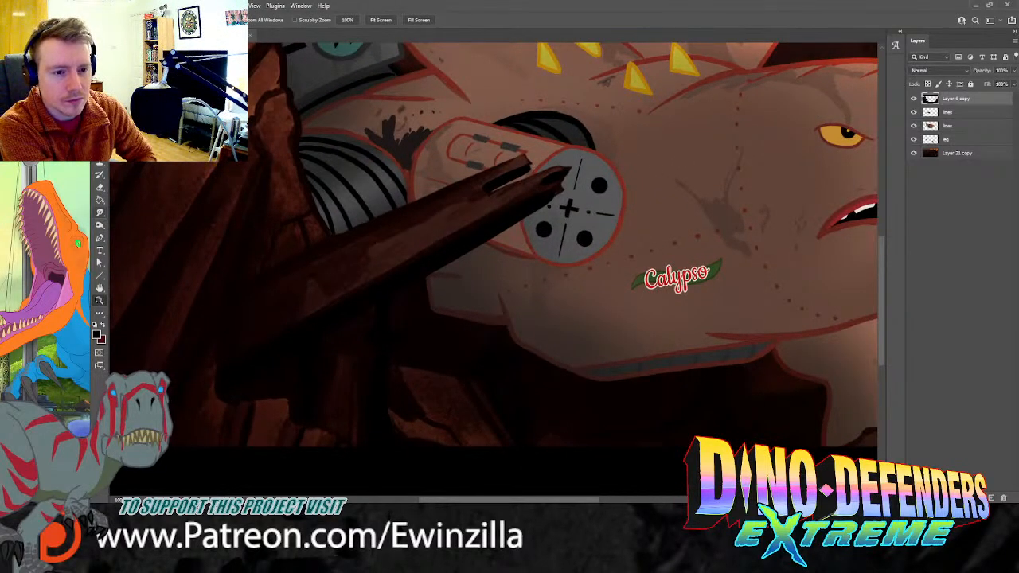
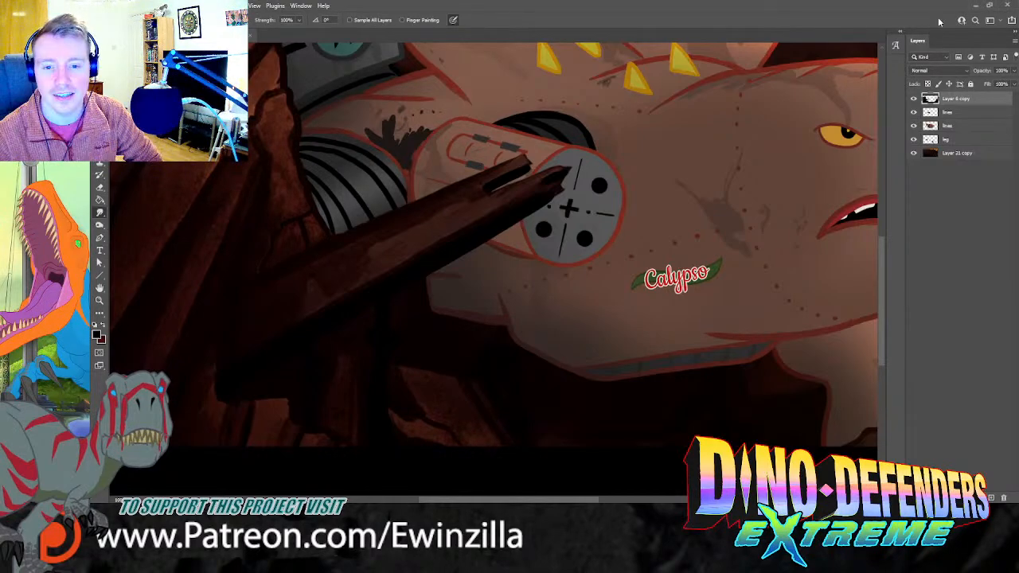
pyautogui.click(99, 301)
pyautogui.click(381, 19)
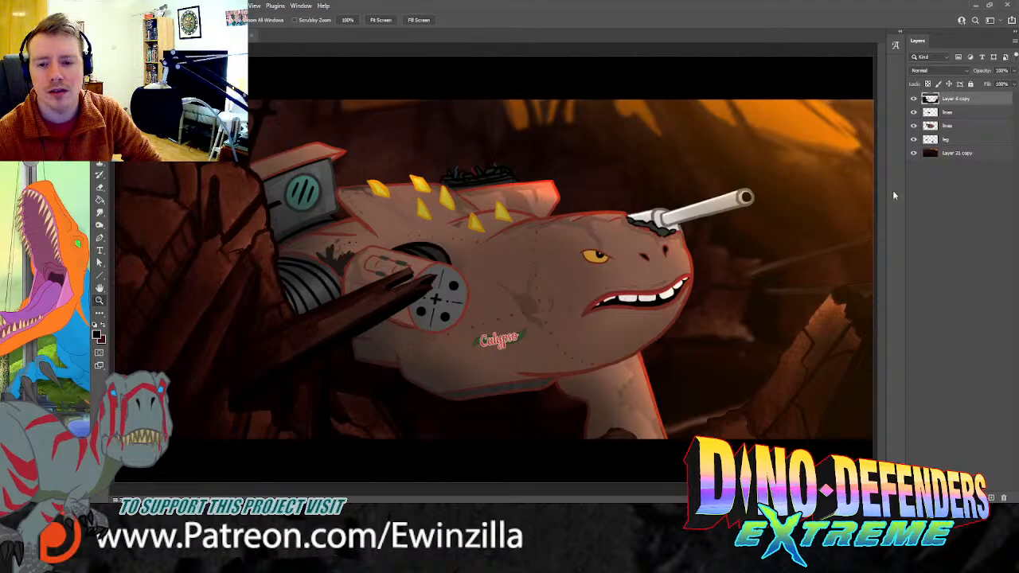
# Step: Rename the lower lines layer as body and the upper lines layer as gun
pyautogui.click(782, 258)
pyautogui.click(956, 126)
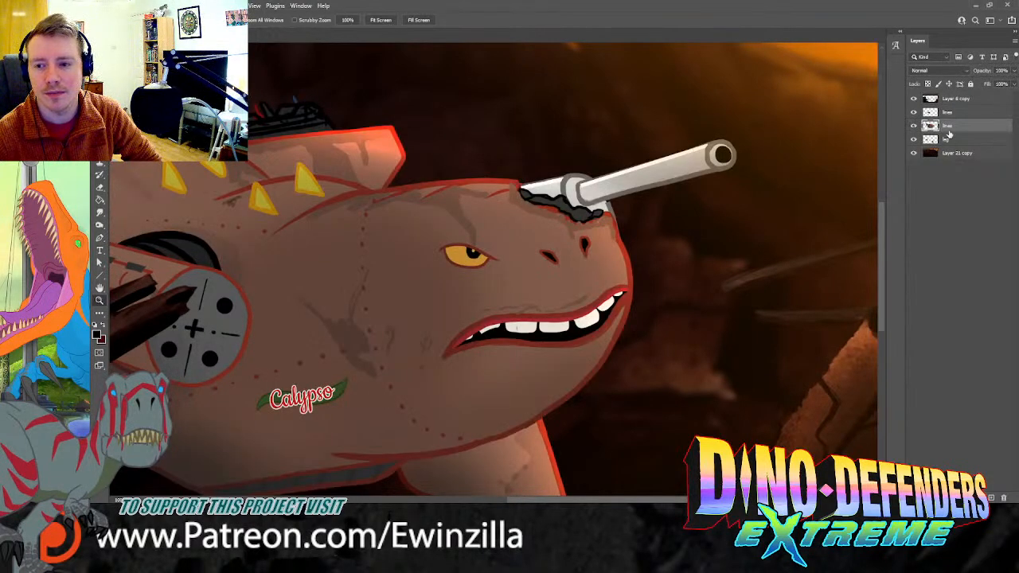
pyautogui.doubleClick(946, 126)
pyautogui.write('bo')
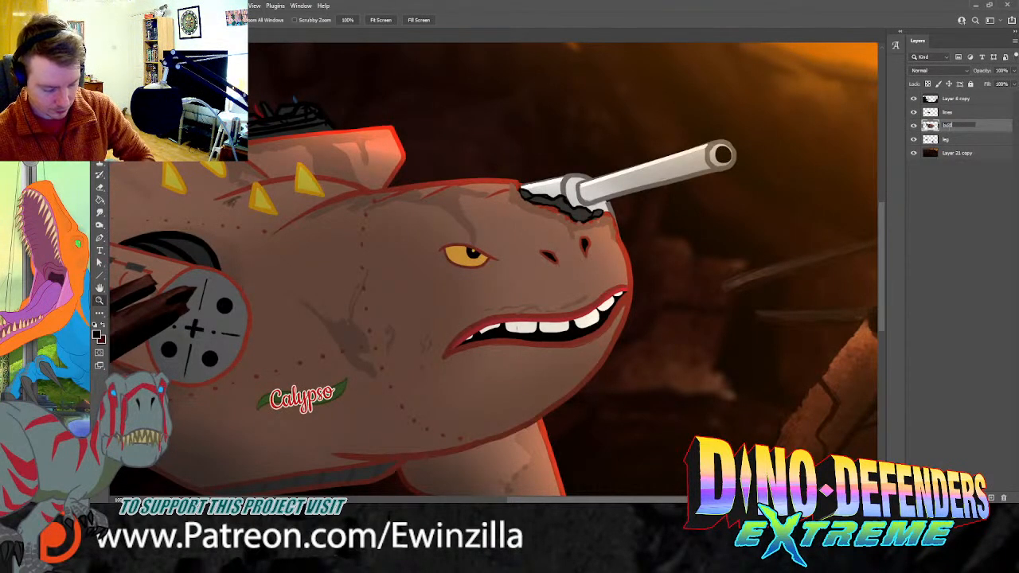
pyautogui.write('dy')
pyautogui.hotkey('shift', 'Tab')
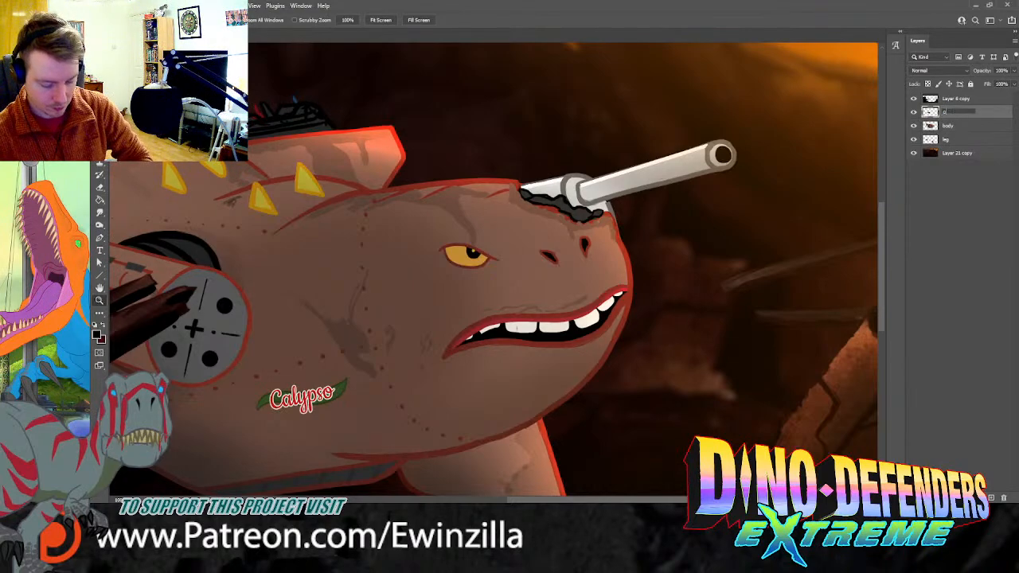
pyautogui.write('gun')
pyautogui.press('Return')
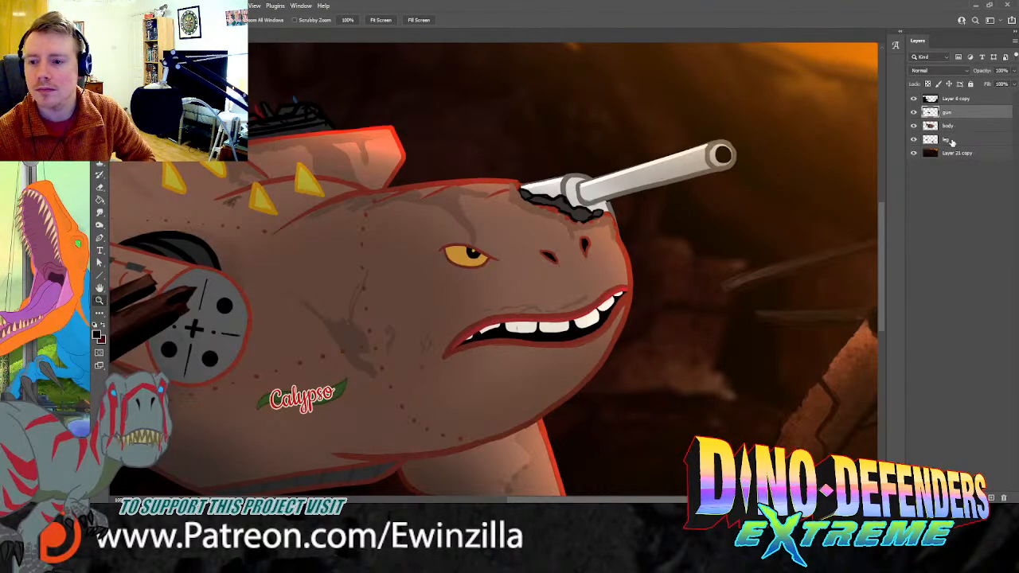
# Step: Smudge the hull edge around the head cannon's base on the body layer into a jagged red tear with a wider charred area
pyautogui.click(947, 126)
pyautogui.click(100, 212)
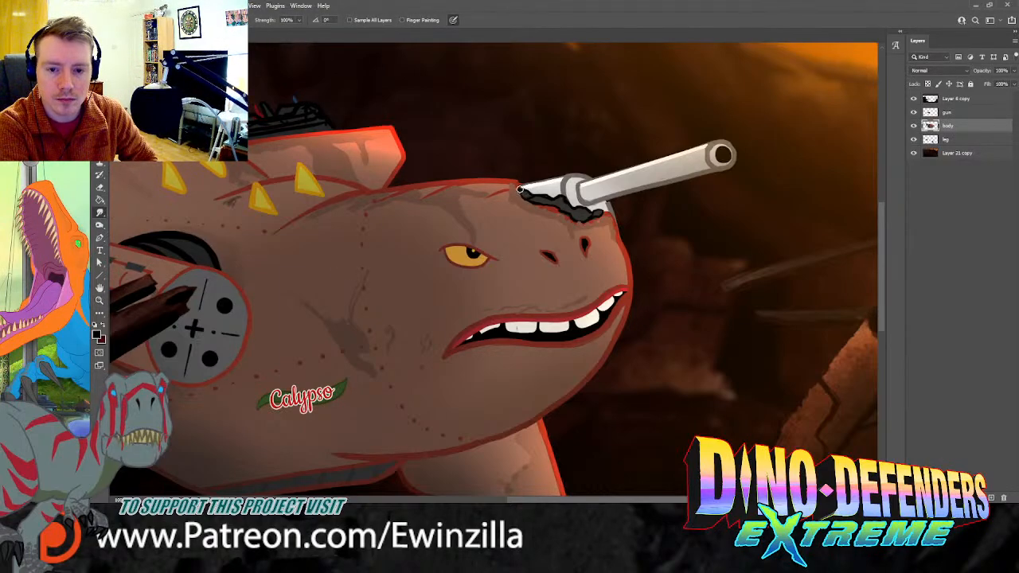
pyautogui.moveTo(519, 188)
pyautogui.mouseDown()
pyautogui.moveTo(559, 228)
pyautogui.moveTo(559, 217)
pyautogui.moveTo(534, 214)
pyautogui.moveTo(523, 196)
pyautogui.moveTo(564, 230)
pyautogui.moveTo(610, 216)
pyautogui.moveTo(569, 214)
pyautogui.moveTo(562, 227)
pyautogui.moveTo(611, 218)
pyautogui.moveTo(530, 204)
pyautogui.moveTo(556, 198)
pyautogui.moveTo(530, 204)
pyautogui.moveTo(538, 212)
pyautogui.moveTo(528, 203)
pyautogui.moveTo(555, 209)
pyautogui.mouseUp()
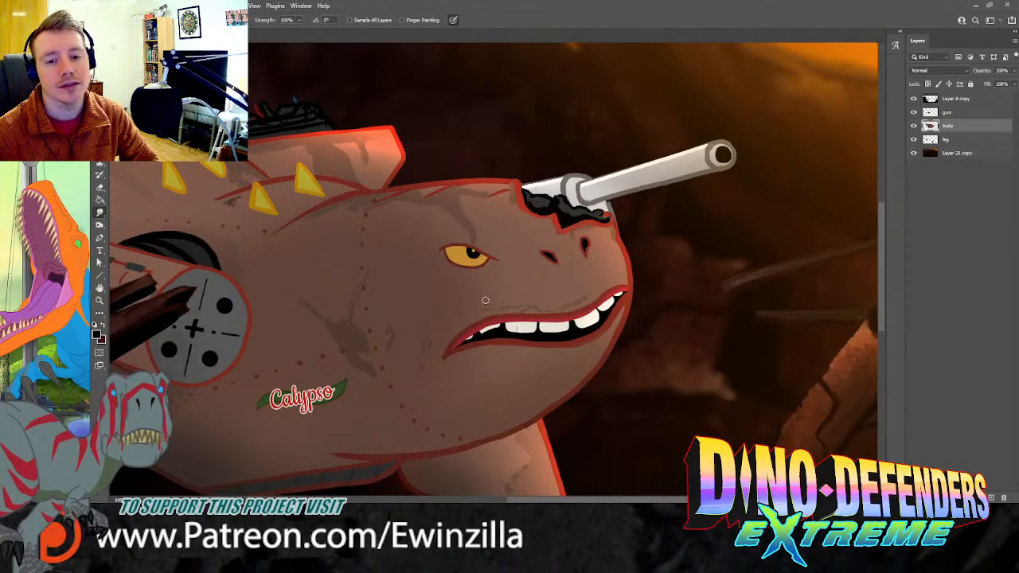
pyautogui.click(100, 300)
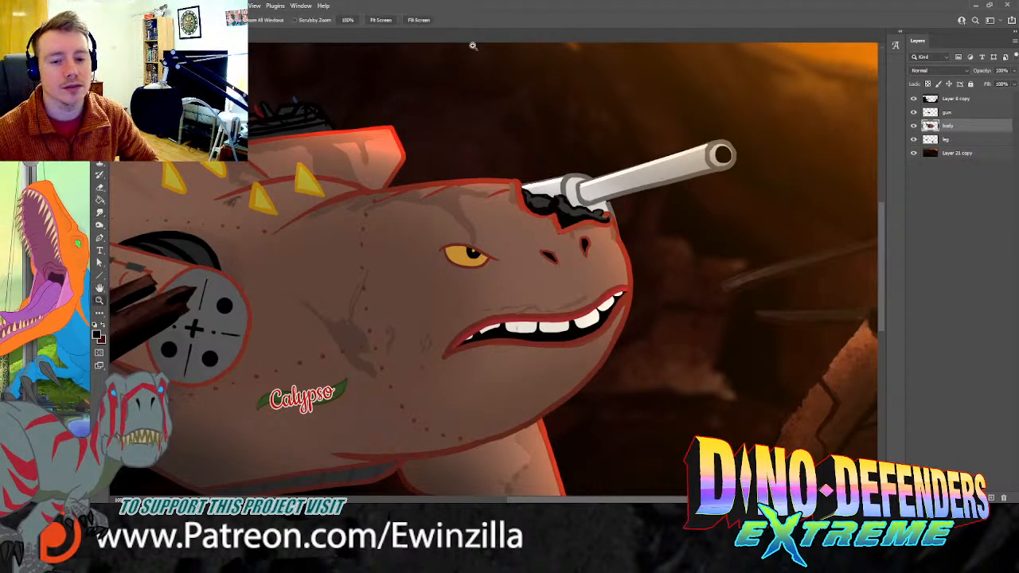
pyautogui.click(384, 21)
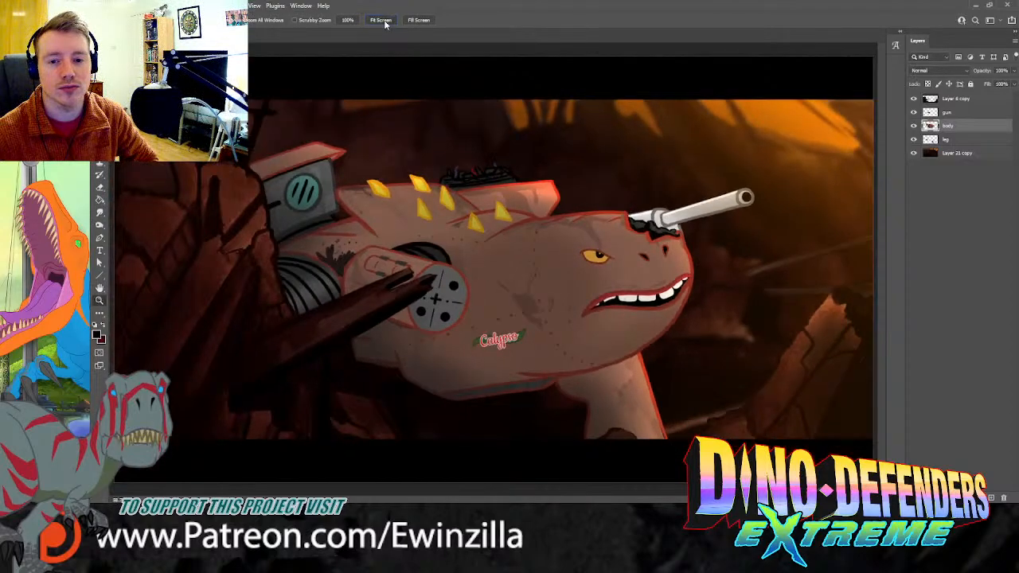
# Step: Smudge the red outline beneath the black wreckage on the creature's back downward into a curved, torn dip
pyautogui.click(500, 199)
pyautogui.click(101, 212)
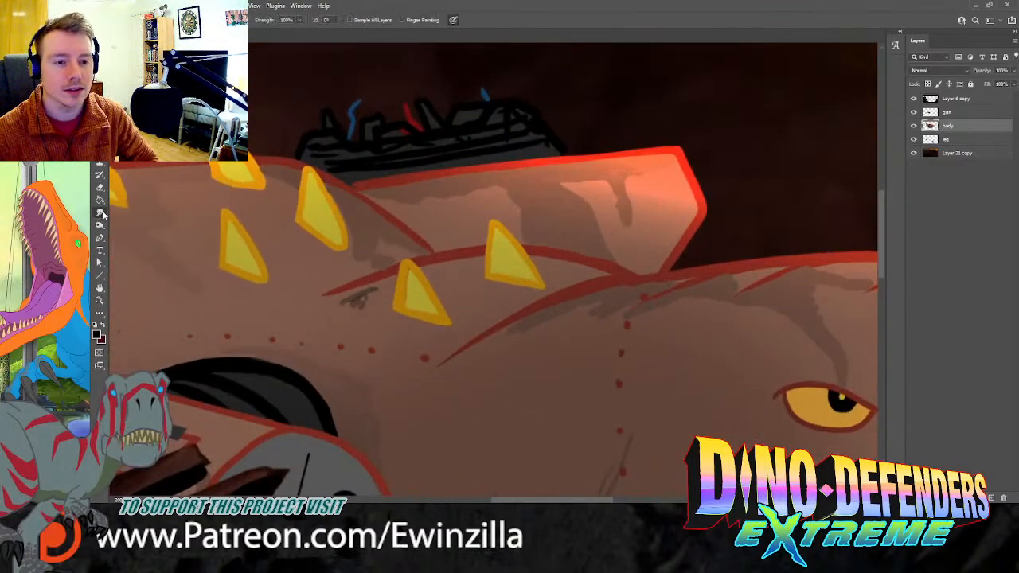
pyautogui.moveTo(513, 165)
pyautogui.mouseDown()
pyautogui.moveTo(428, 185)
pyautogui.moveTo(347, 185)
pyautogui.moveTo(453, 188)
pyautogui.moveTo(495, 169)
pyautogui.moveTo(487, 159)
pyautogui.moveTo(416, 174)
pyautogui.moveTo(526, 148)
pyautogui.moveTo(413, 167)
pyautogui.moveTo(558, 155)
pyautogui.moveTo(336, 177)
pyautogui.moveTo(413, 155)
pyautogui.moveTo(445, 196)
pyautogui.moveTo(380, 182)
pyautogui.moveTo(455, 191)
pyautogui.moveTo(518, 162)
pyautogui.moveTo(454, 175)
pyautogui.moveTo(482, 164)
pyautogui.mouseUp()
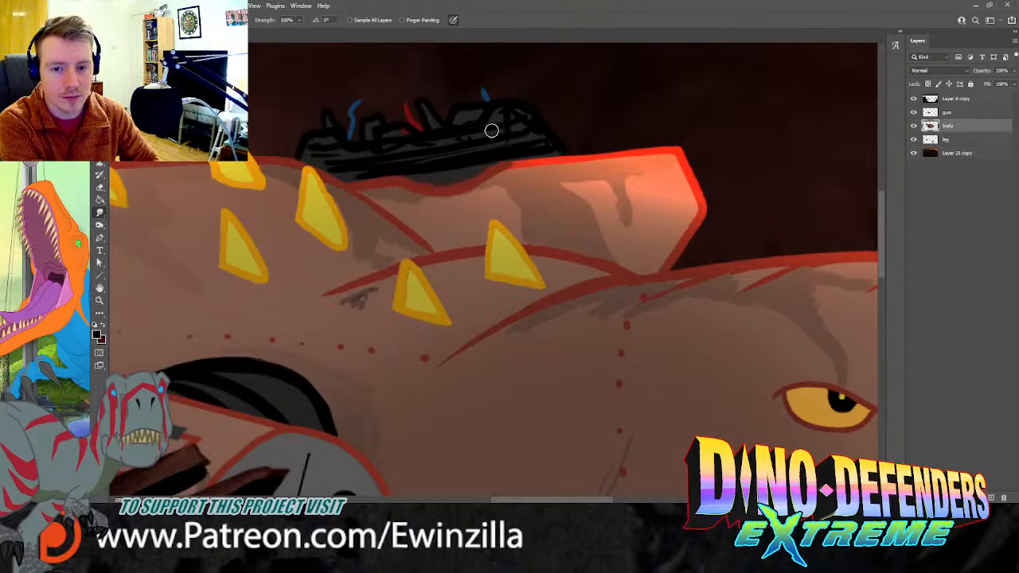
pyautogui.press('z')
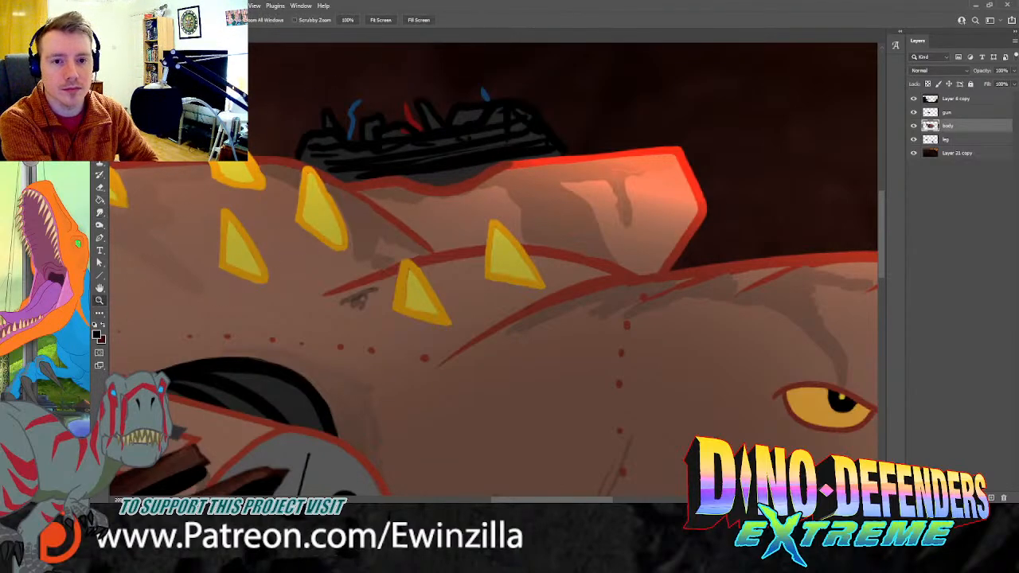
pyautogui.click(380, 20)
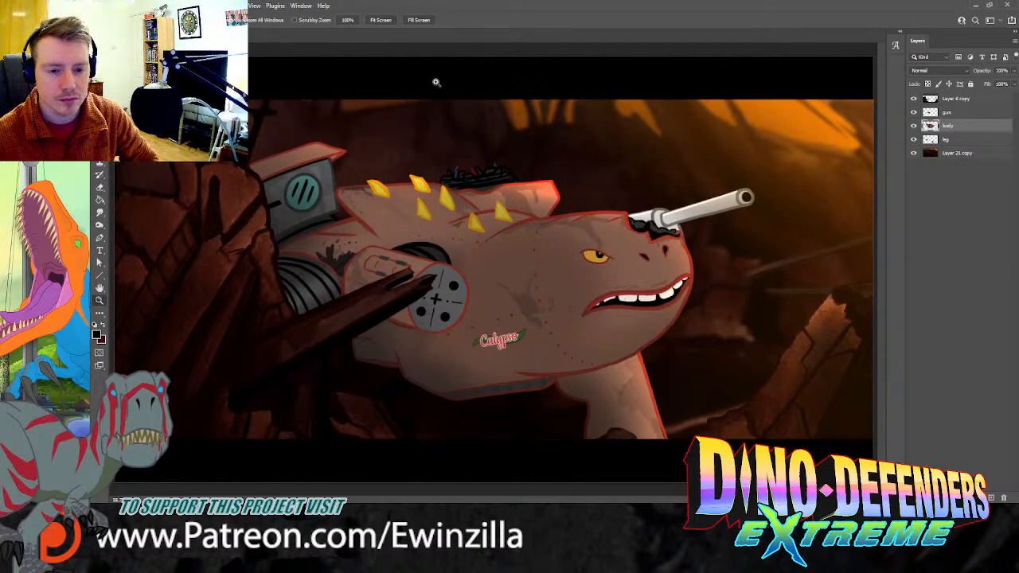
# Step: Darken the coiled part behind the rock beam on the leg layer with the Burn tool, then switch to the Dodge tool
pyautogui.click(99, 226)
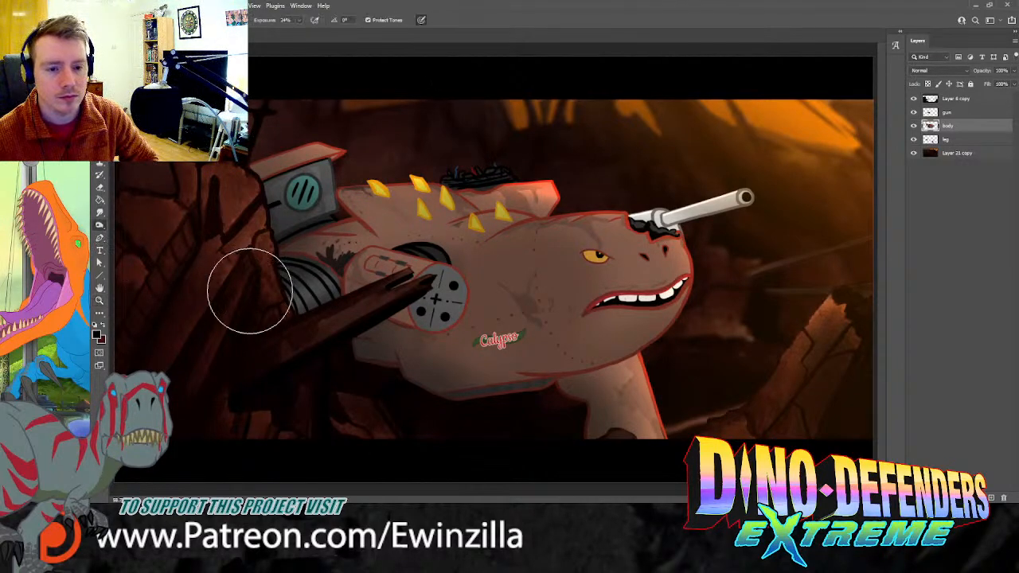
pyautogui.click(935, 140)
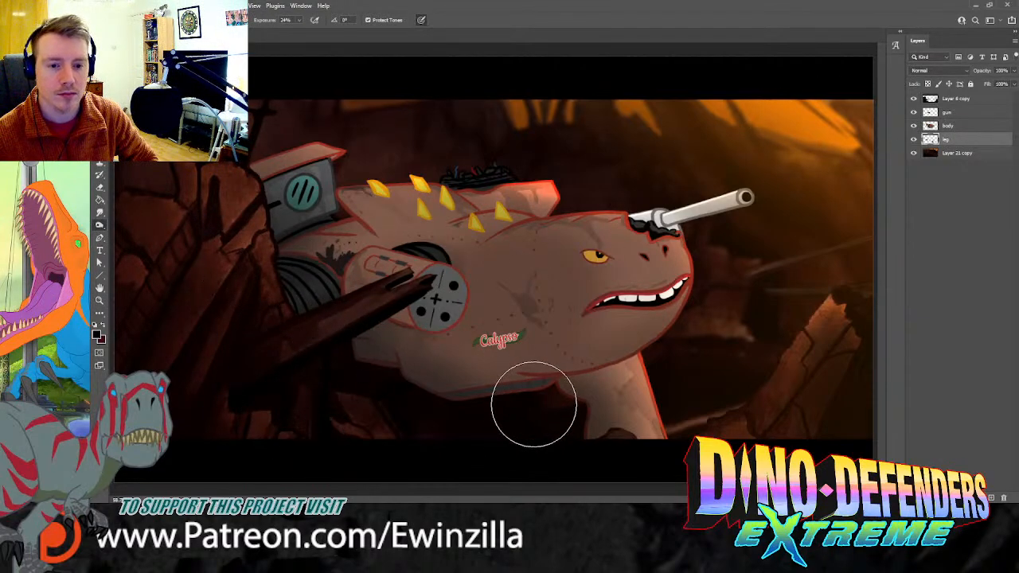
pyautogui.click(122, 228)
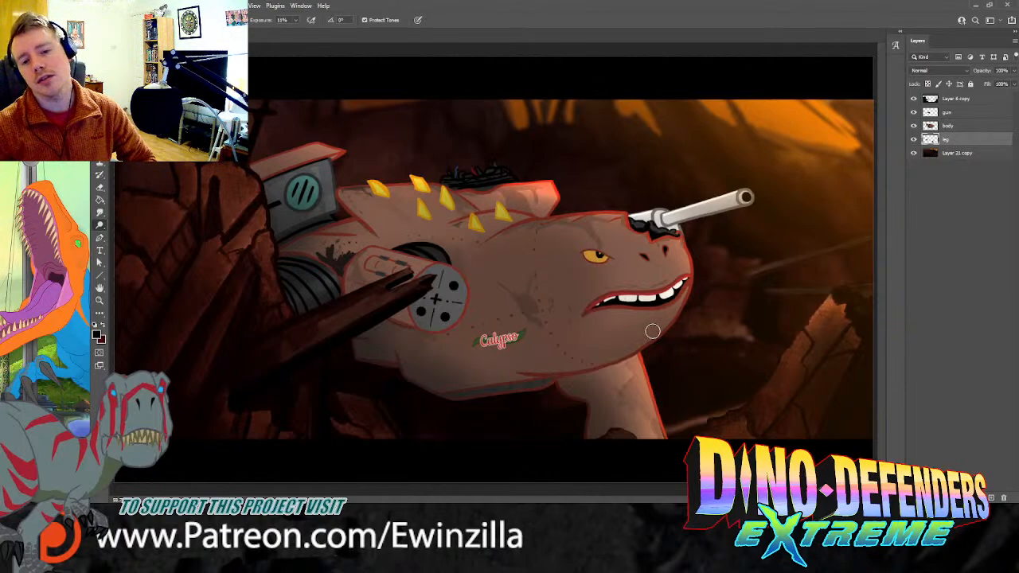
# Step: Try an orange Gradient Overlay on the body layer, adjusting its colour and fade over the creature, and undo it
pyautogui.click(953, 127)
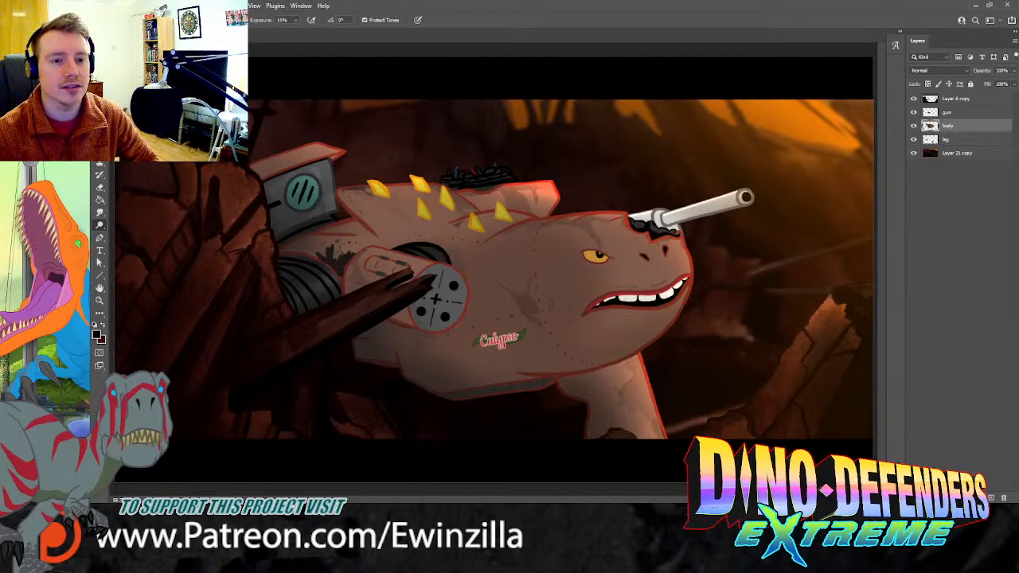
pyautogui.click(752, 314)
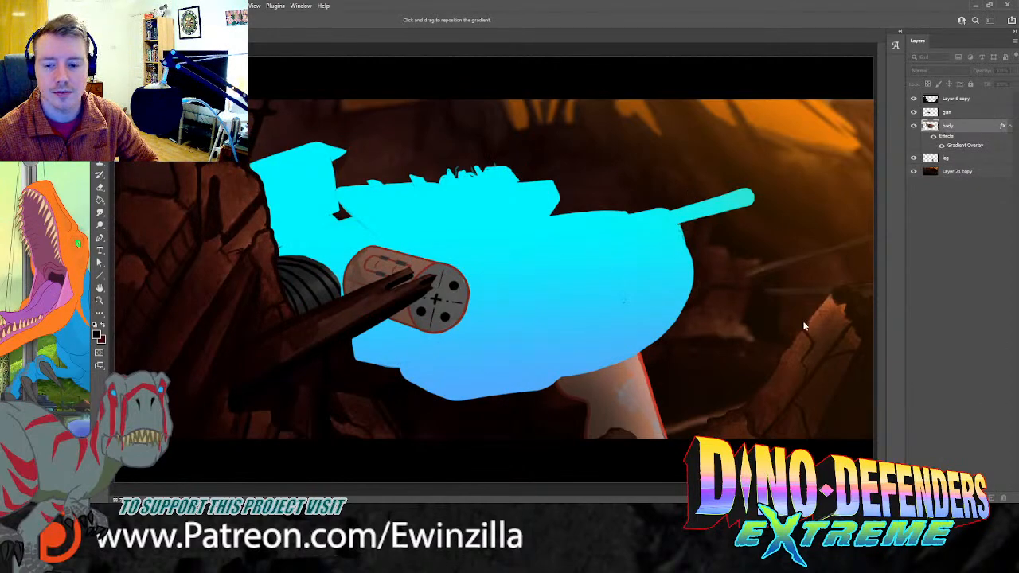
pyautogui.click(839, 342)
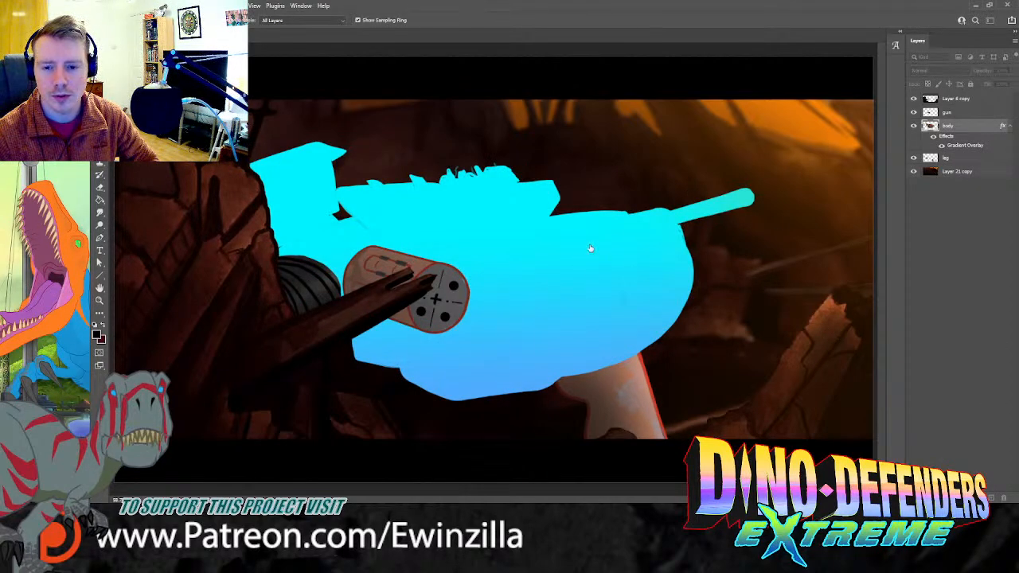
pyautogui.click(619, 257)
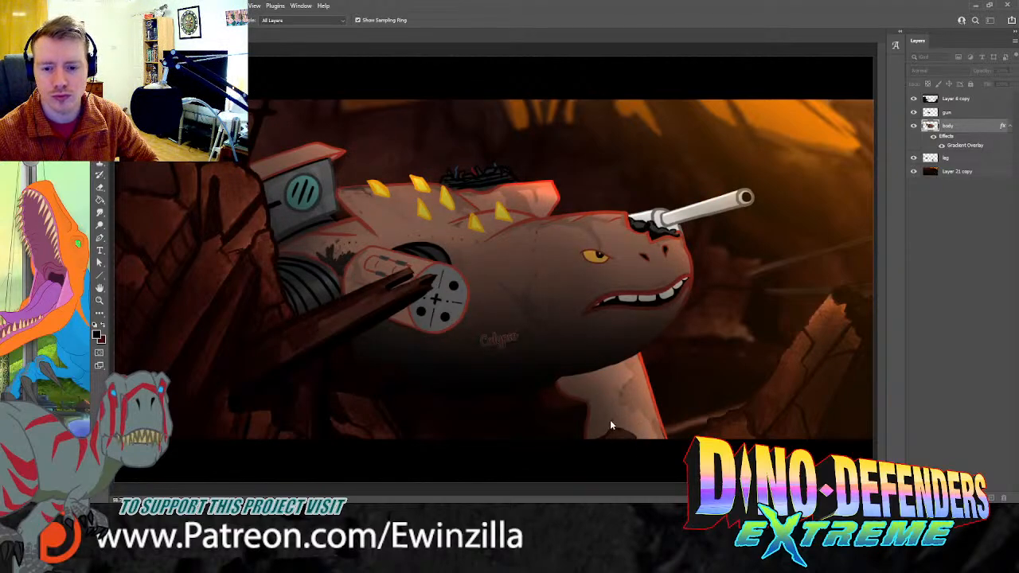
pyautogui.click(542, 380)
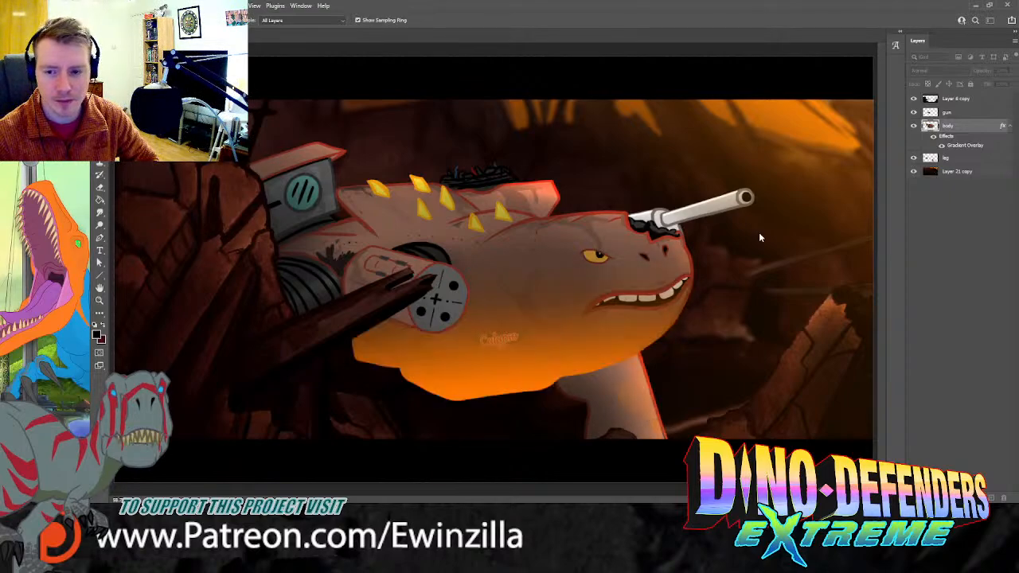
pyautogui.click(820, 352)
pyautogui.click(816, 348)
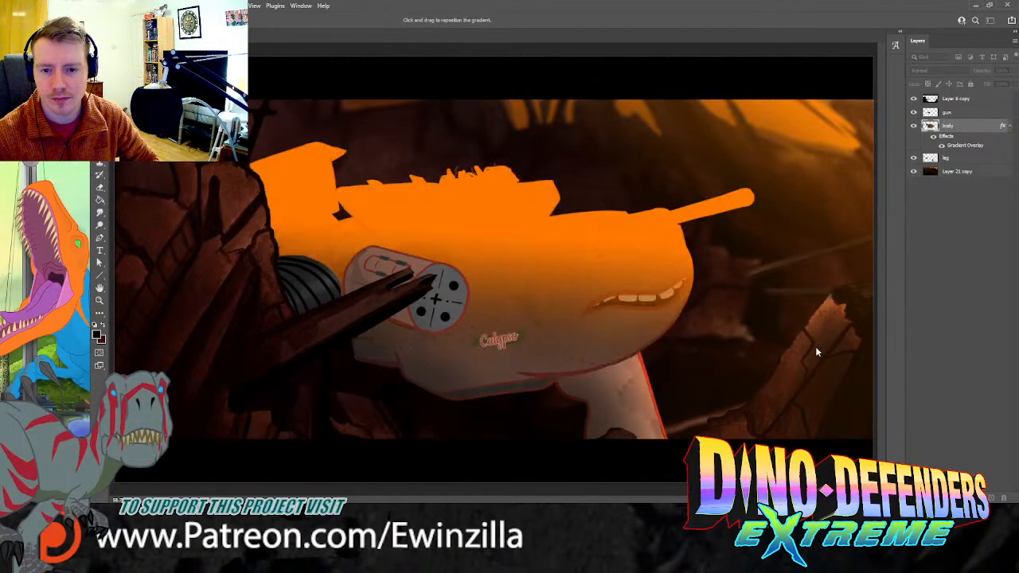
pyautogui.click(817, 350)
pyautogui.moveTo(846, 315); pyautogui.dragTo(820, 311)
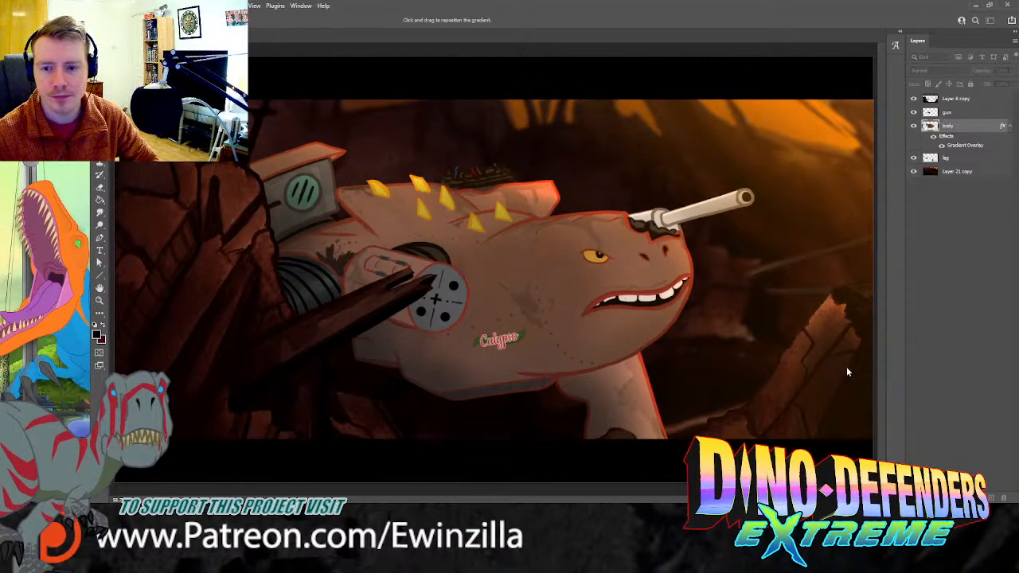
pyautogui.moveTo(824, 315); pyautogui.dragTo(821, 318)
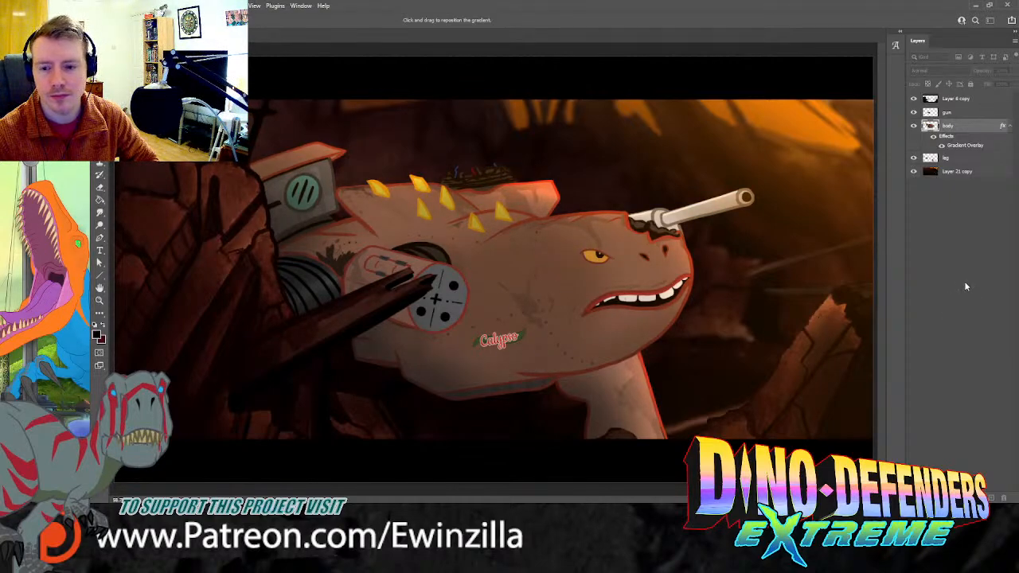
pyautogui.press('Return')
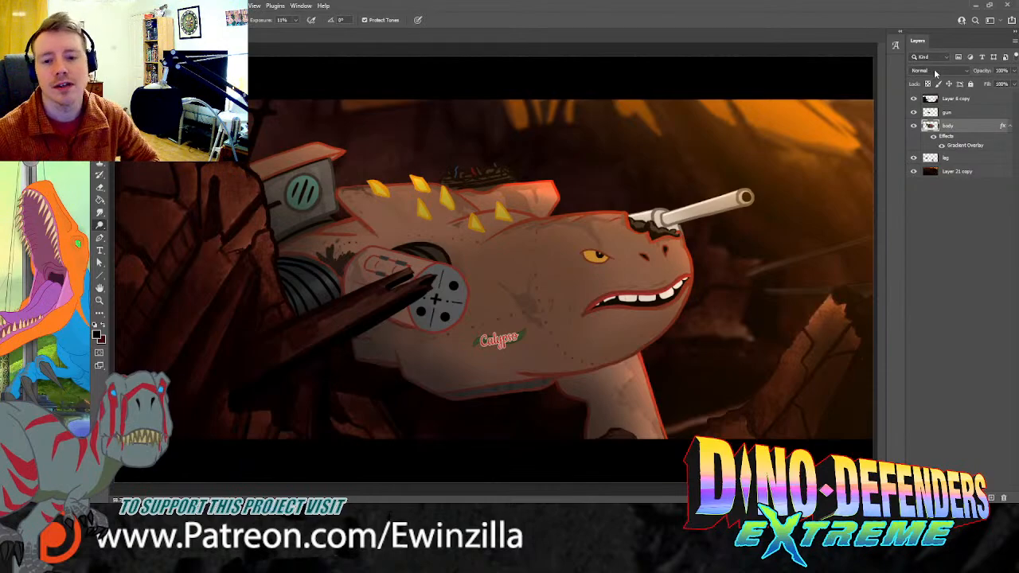
pyautogui.hotkey('ctrl', 'z')
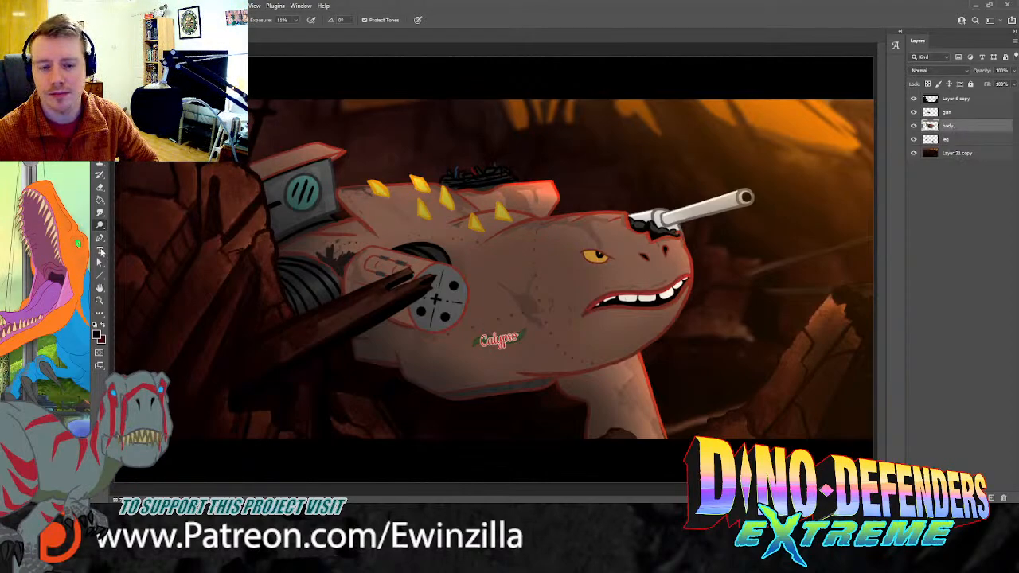
# Step: Smudge the ring around the head cannon's muzzle on the body layer to round and even out its grey outline
pyautogui.click(99, 301)
pyautogui.click(793, 216)
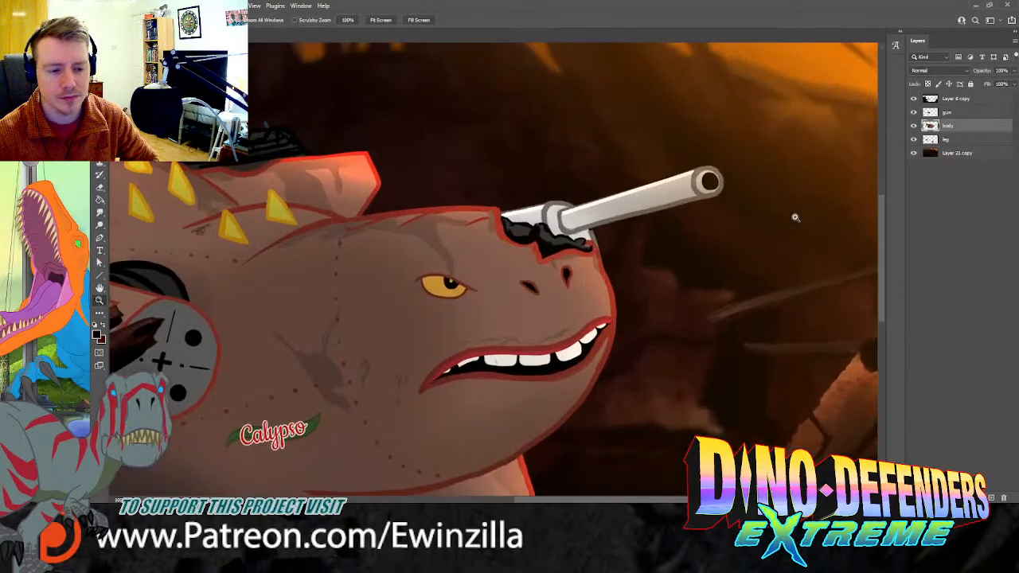
pyautogui.click(99, 212)
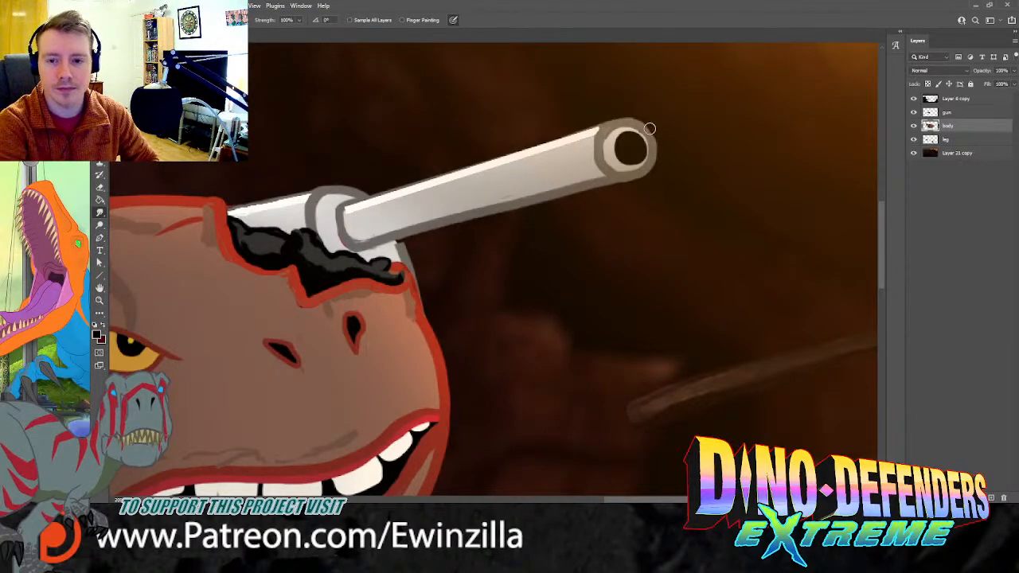
pyautogui.moveTo(608, 152)
pyautogui.mouseDown()
pyautogui.moveTo(630, 123)
pyautogui.moveTo(645, 129)
pyautogui.moveTo(651, 155)
pyautogui.moveTo(628, 169)
pyautogui.moveTo(609, 162)
pyautogui.moveTo(617, 164)
pyautogui.moveTo(610, 144)
pyautogui.moveTo(622, 167)
pyautogui.moveTo(650, 152)
pyautogui.mouseUp()
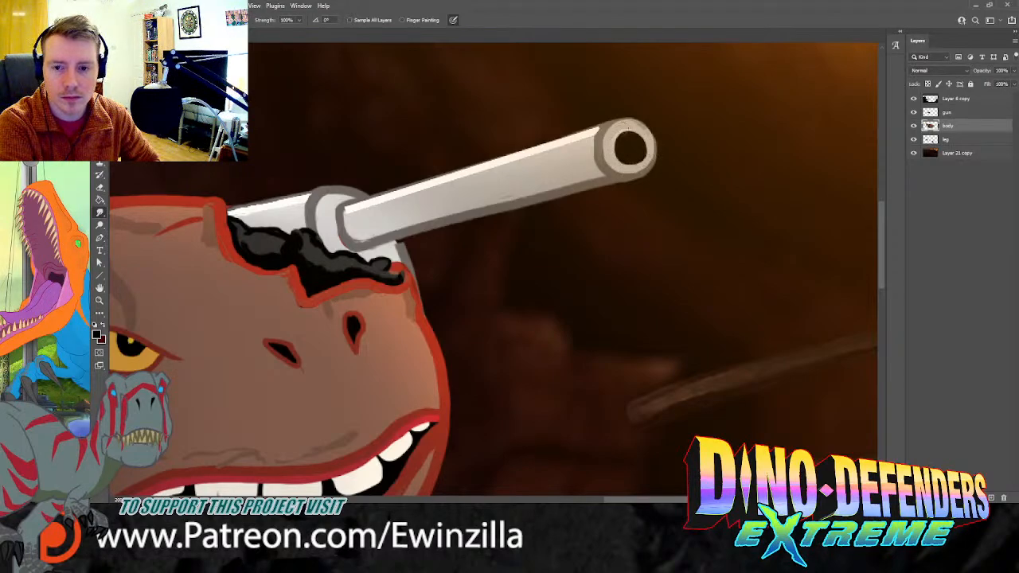
pyautogui.moveTo(604, 124)
pyautogui.mouseDown()
pyautogui.moveTo(654, 134)
pyautogui.moveTo(651, 154)
pyautogui.moveTo(625, 118)
pyautogui.moveTo(648, 125)
pyautogui.moveTo(657, 146)
pyautogui.moveTo(654, 164)
pyautogui.moveTo(636, 175)
pyautogui.moveTo(653, 157)
pyautogui.mouseUp()
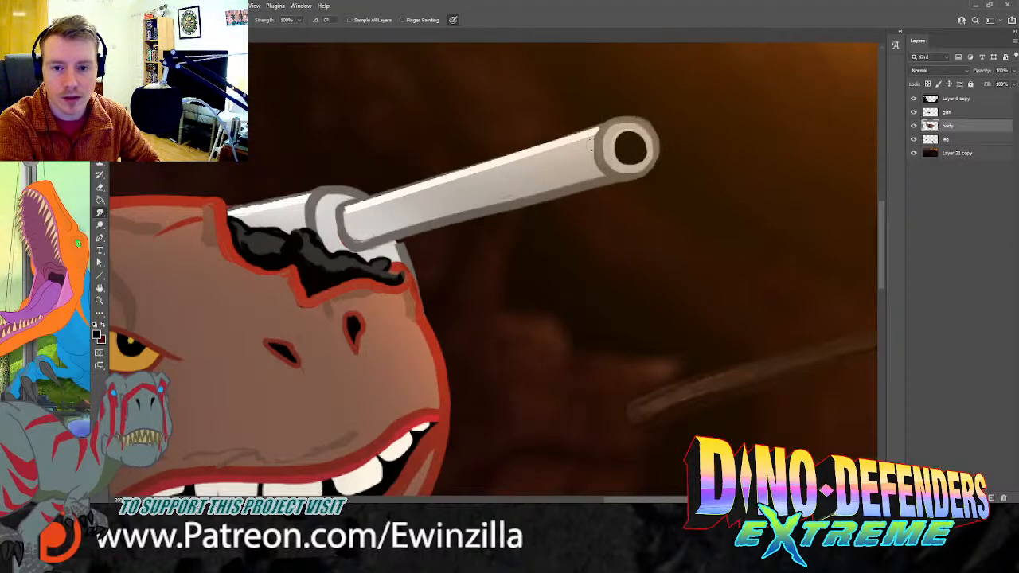
# Step: Smudge the inner edge of the head cannon's muzzle ring downward to smooth it, and fit the whole picture in view
pyautogui.moveTo(602, 130)
pyautogui.mouseDown()
pyautogui.moveTo(609, 123)
pyautogui.moveTo(605, 168)
pyautogui.mouseUp()
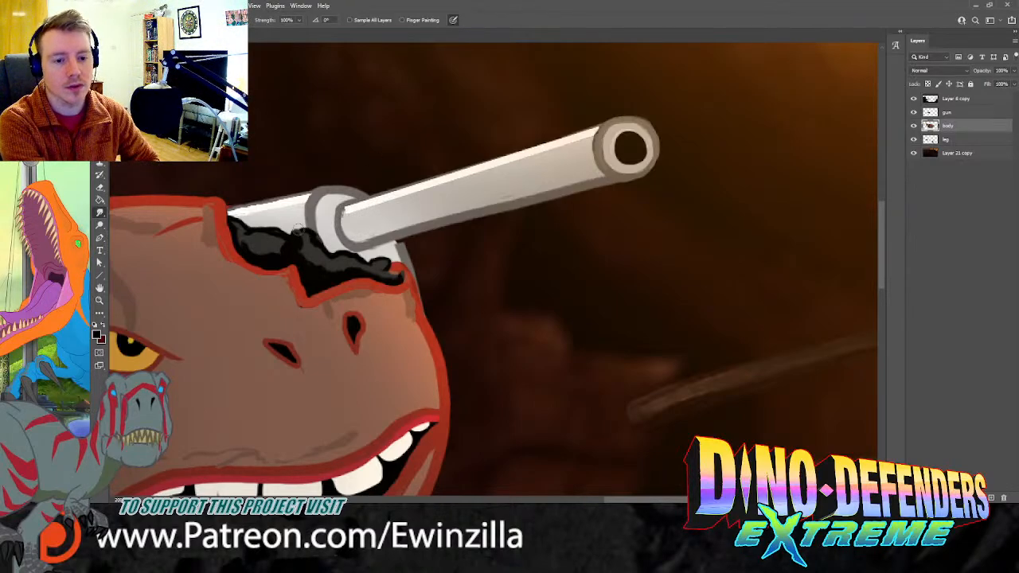
pyautogui.click(99, 300)
pyautogui.click(387, 20)
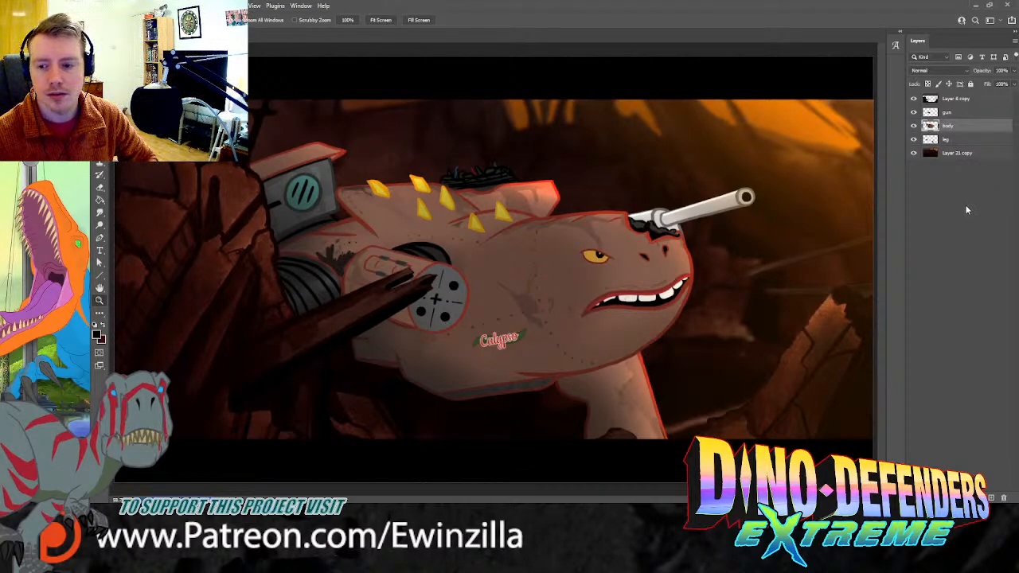
# Step: On the foreground rock layer, brush black outlines along the two thin beams above the rock in front of the creature
pyautogui.click(952, 98)
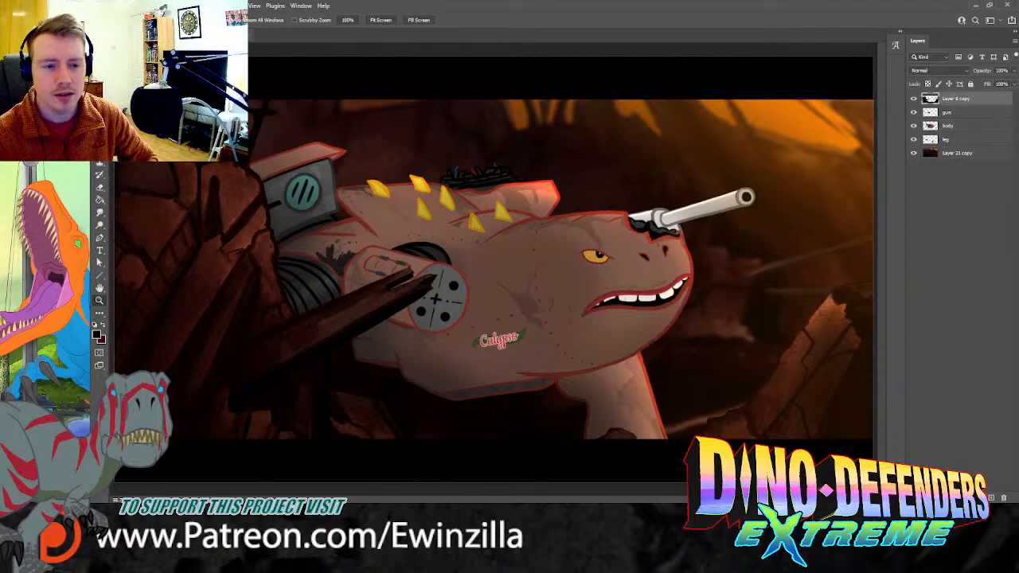
pyautogui.press('b')
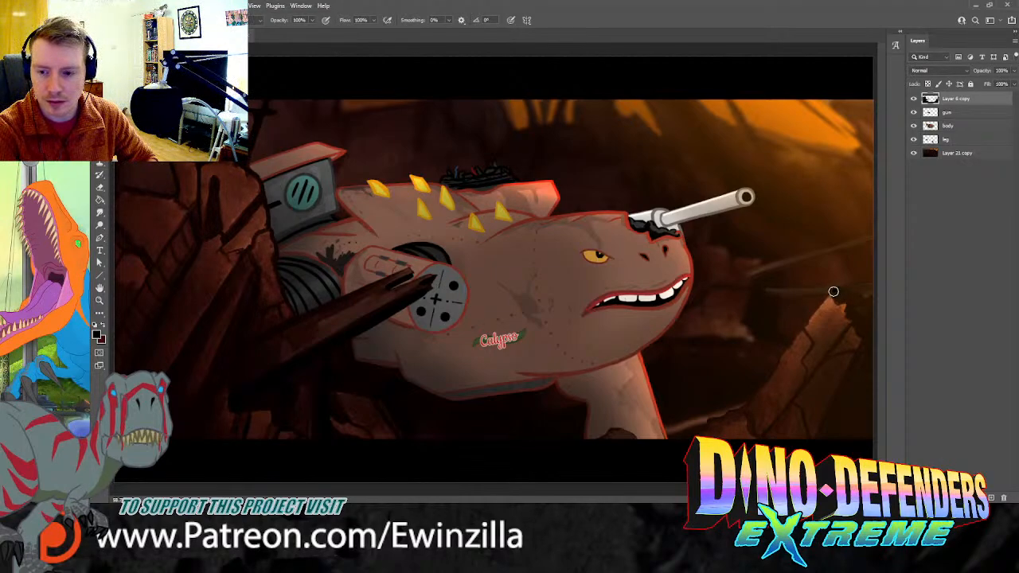
pyautogui.moveTo(833, 291)
pyautogui.mouseDown()
pyautogui.moveTo(748, 403)
pyautogui.moveTo(702, 432)
pyautogui.mouseUp()
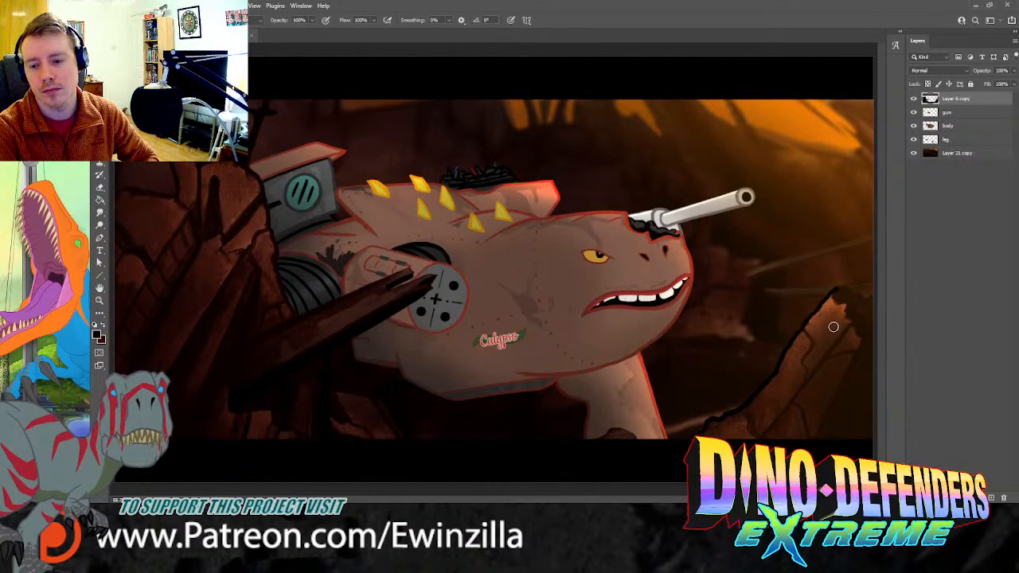
pyautogui.hotkey('ctrl', 'z')
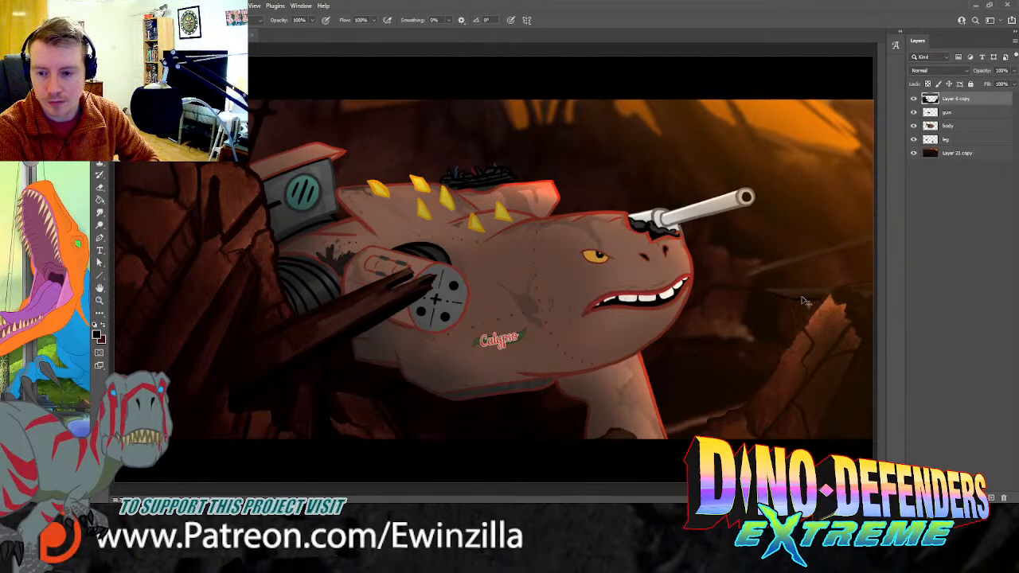
pyautogui.moveTo(766, 293); pyautogui.dragTo(827, 294)
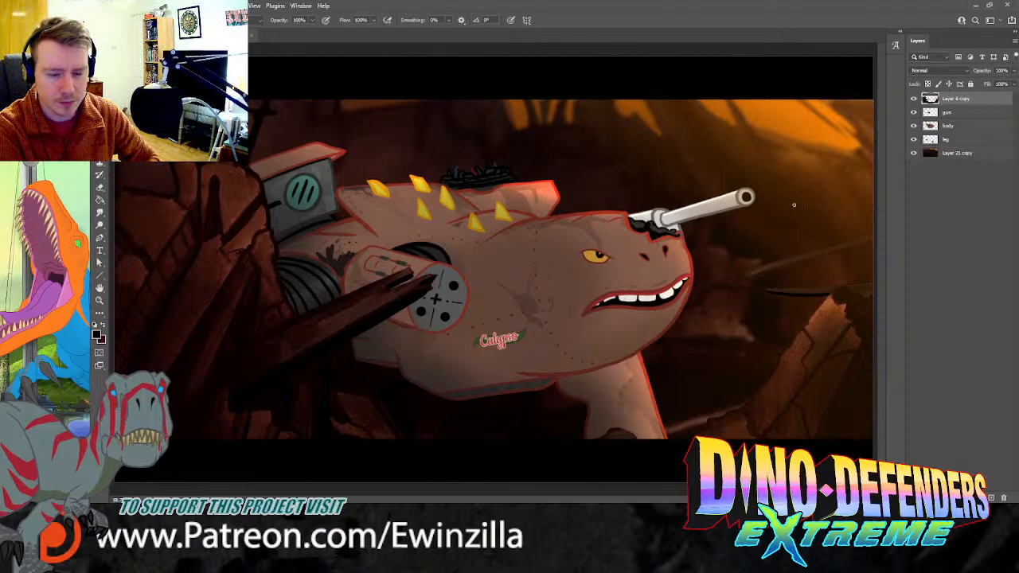
pyautogui.moveTo(749, 277); pyautogui.dragTo(901, 236)
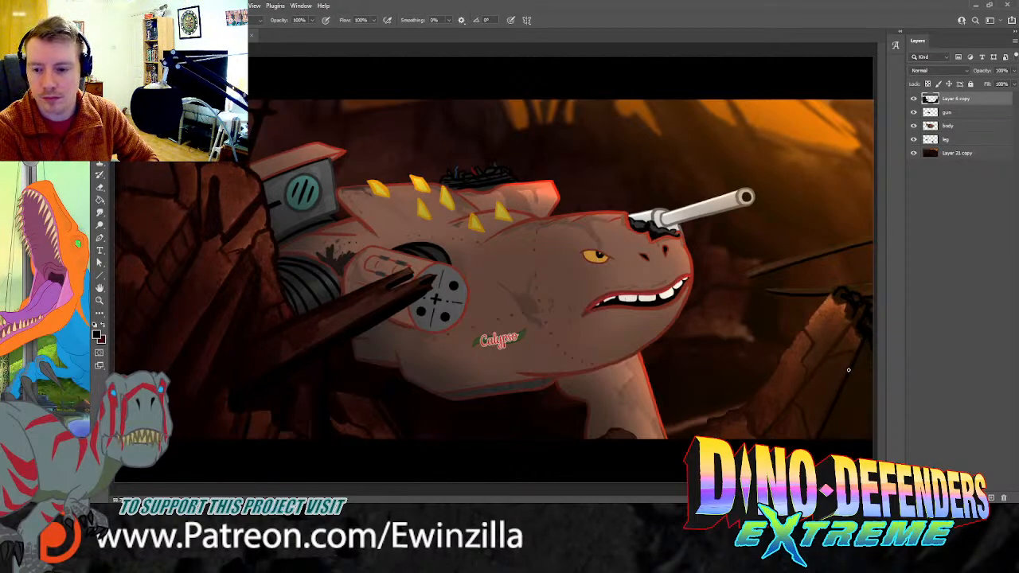
# Step: Paint black cables and crack lines over the broken rock in front of the creature with the Brush tool
pyautogui.moveTo(862, 343); pyautogui.dragTo(818, 424)
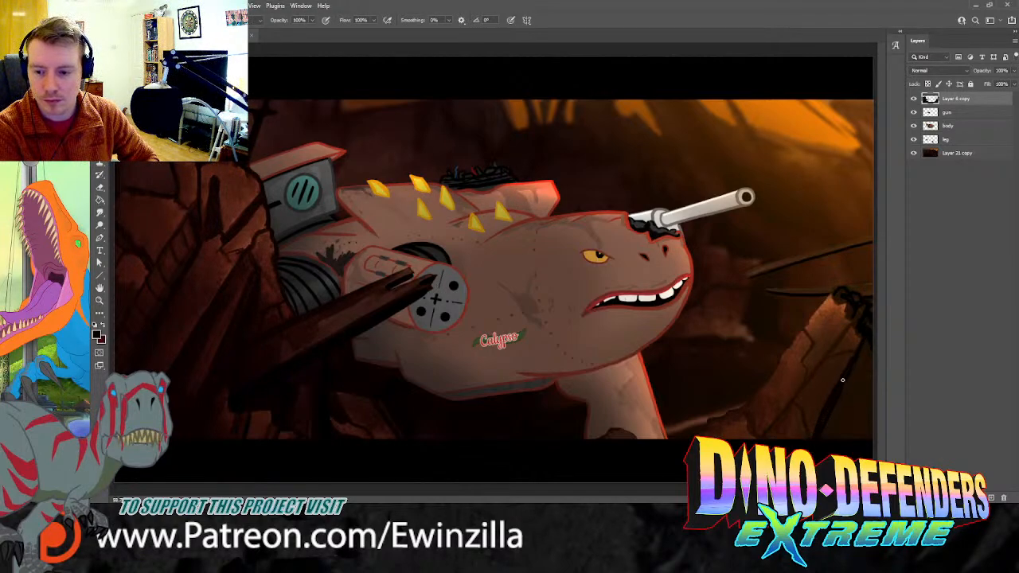
pyautogui.moveTo(815, 440)
pyautogui.mouseDown()
pyautogui.moveTo(841, 407)
pyautogui.moveTo(825, 443)
pyautogui.mouseUp()
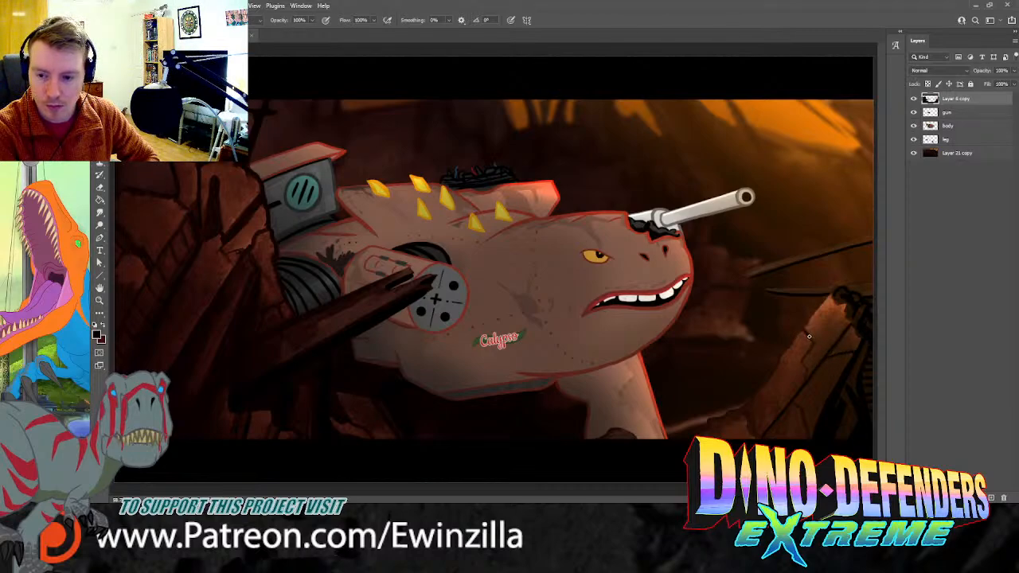
pyautogui.moveTo(810, 337)
pyautogui.mouseDown()
pyautogui.moveTo(805, 381)
pyautogui.moveTo(812, 368)
pyautogui.moveTo(791, 403)
pyautogui.moveTo(808, 435)
pyautogui.mouseUp()
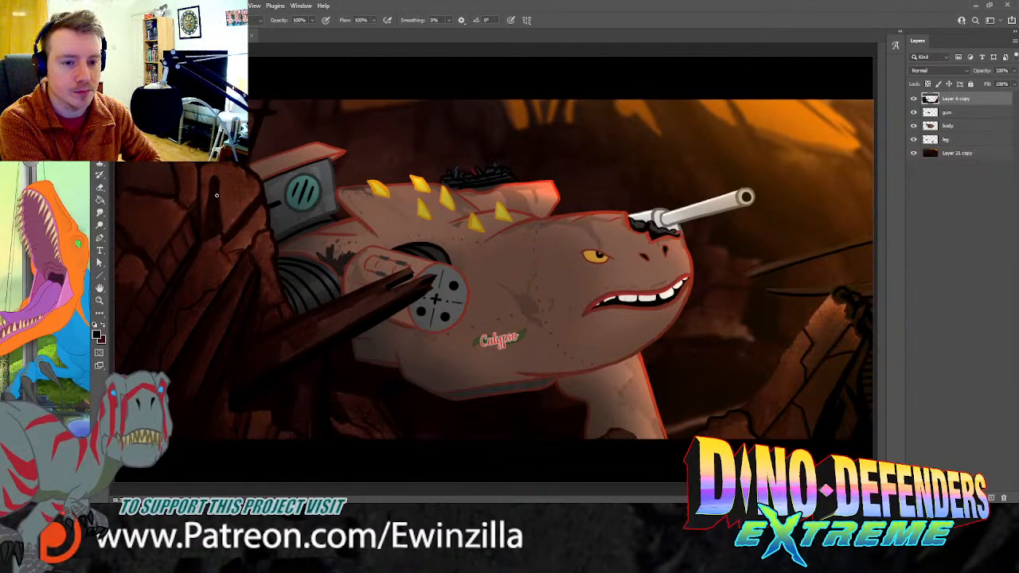
# Step: Paint thick black cracks down the large foreground rock at the creature's rear
pyautogui.moveTo(209, 182)
pyautogui.mouseDown()
pyautogui.moveTo(202, 237)
pyautogui.moveTo(258, 193)
pyautogui.moveTo(222, 237)
pyautogui.mouseUp()
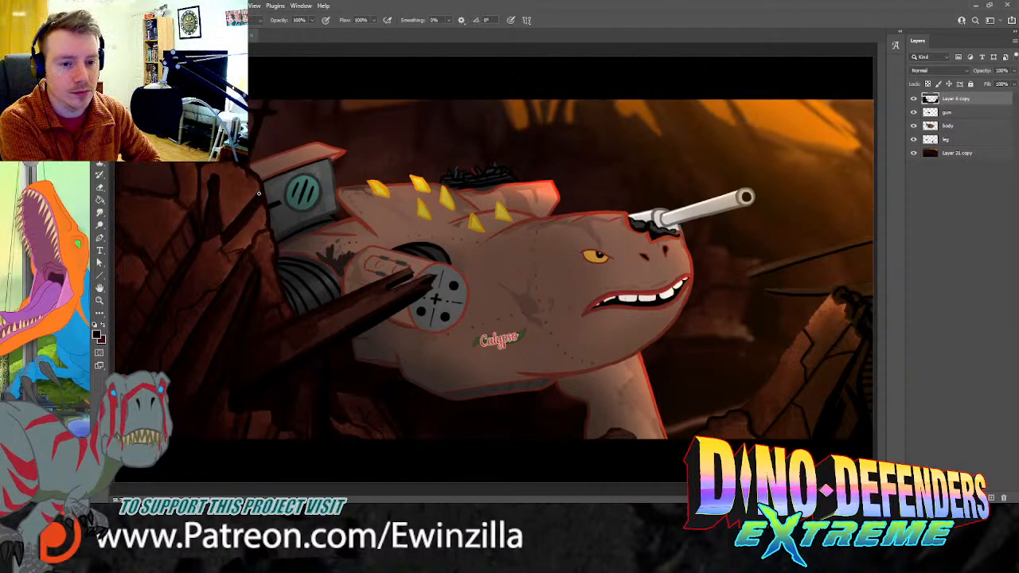
pyautogui.moveTo(217, 202); pyautogui.dragTo(224, 234)
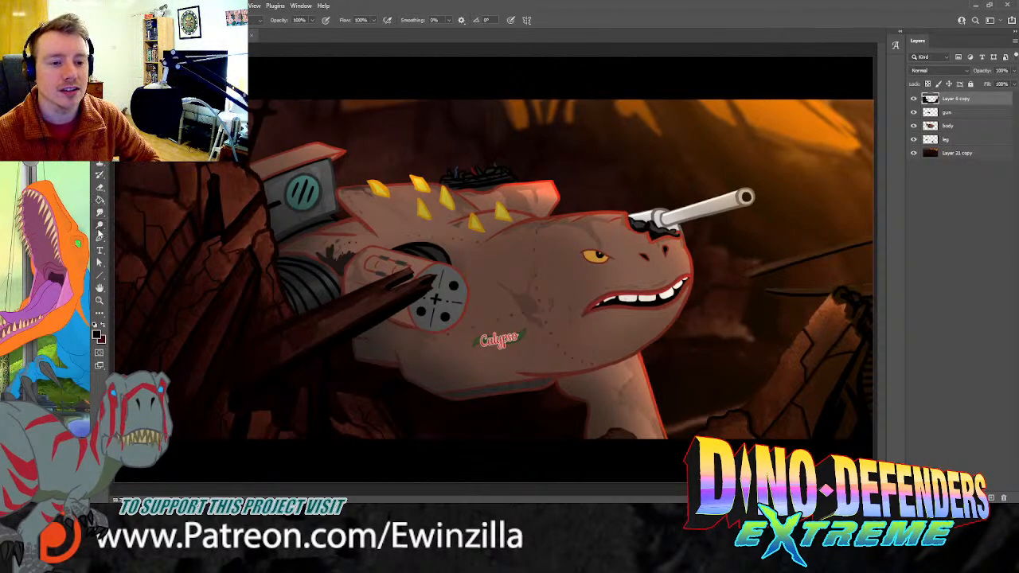
pyautogui.click(100, 225)
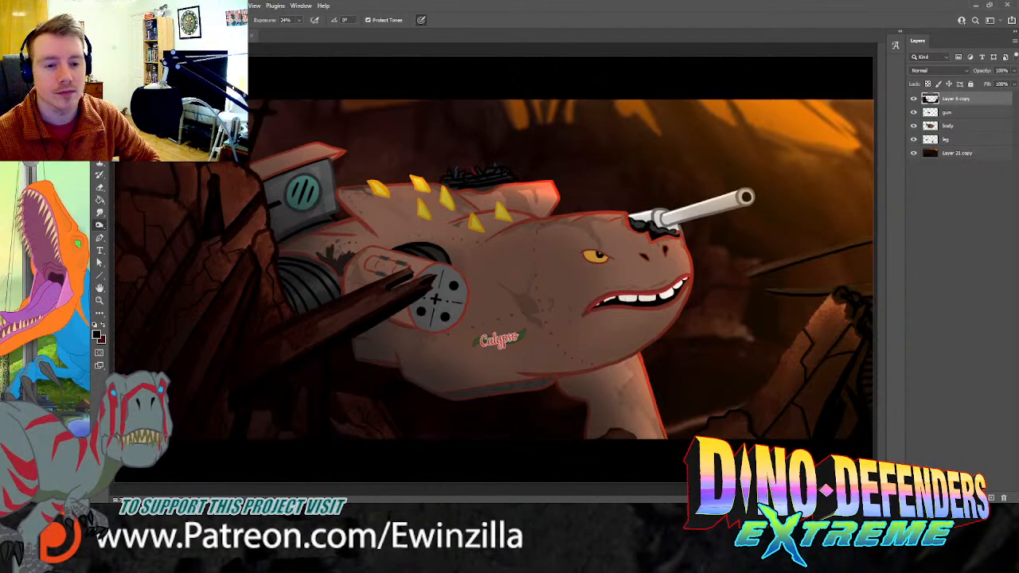
# Step: Lasso the large foreground rock and its beam at the creature's rear, blur the selected area, and deselect it
pyautogui.press('l')
pyautogui.moveTo(250, 85)
pyautogui.mouseDown()
pyautogui.moveTo(293, 93)
pyautogui.moveTo(318, 253)
pyautogui.moveTo(433, 223)
pyautogui.moveTo(550, 482)
pyautogui.moveTo(115, 483)
pyautogui.moveTo(114, 167)
pyautogui.mouseUp()
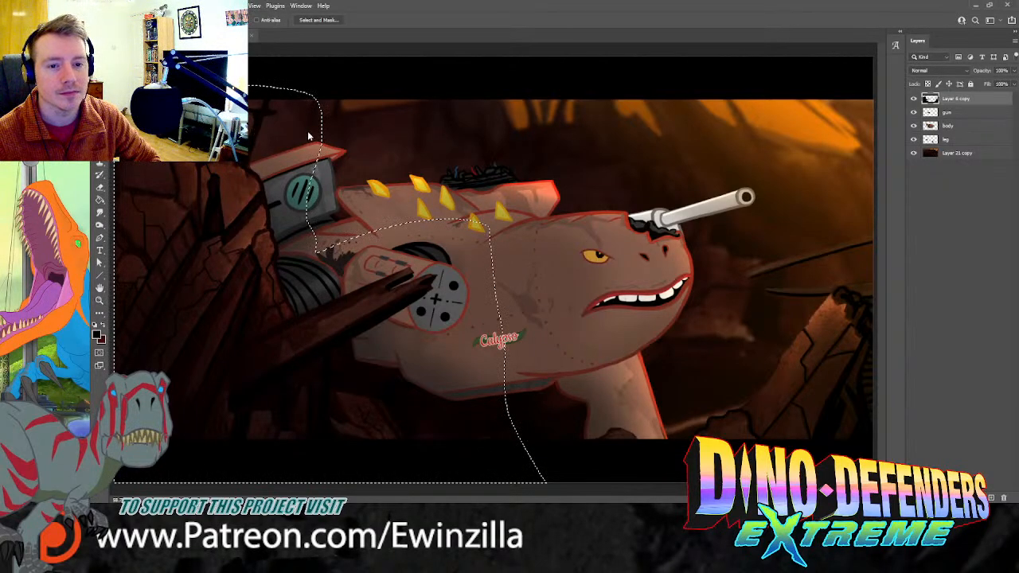
pyautogui.click(359, 158)
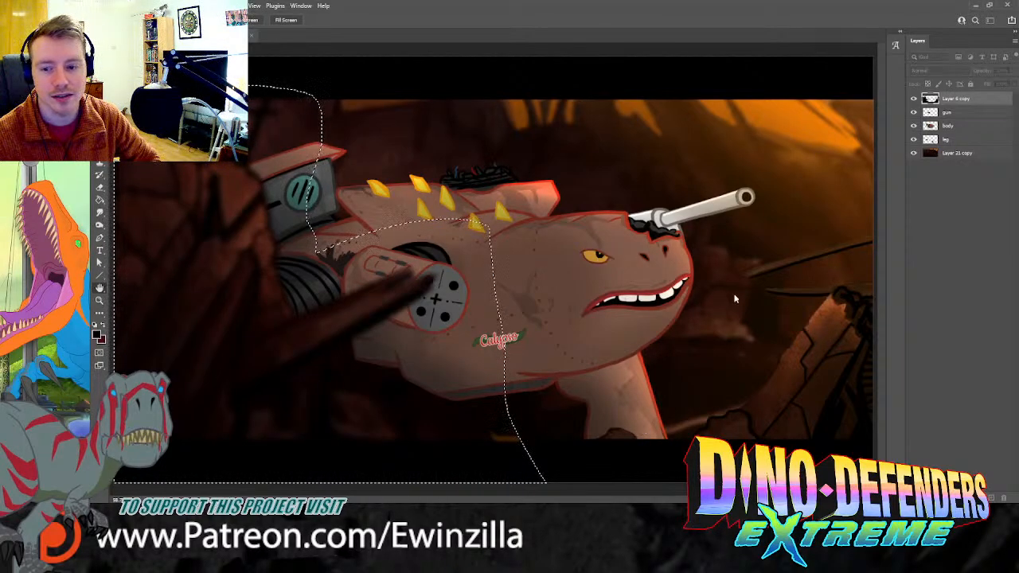
pyautogui.press('Return')
pyautogui.hotkey('ctrl', 'd')
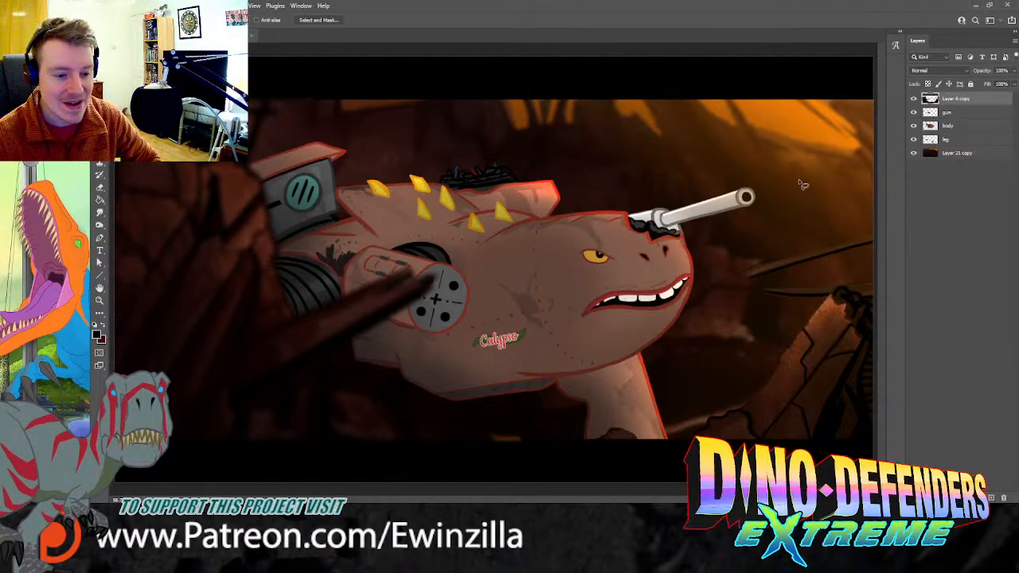
# Step: Set the brush opacity to 30% and apply a tonal adjustment to the body layer for a darker, warmer brown
pyautogui.press('b')
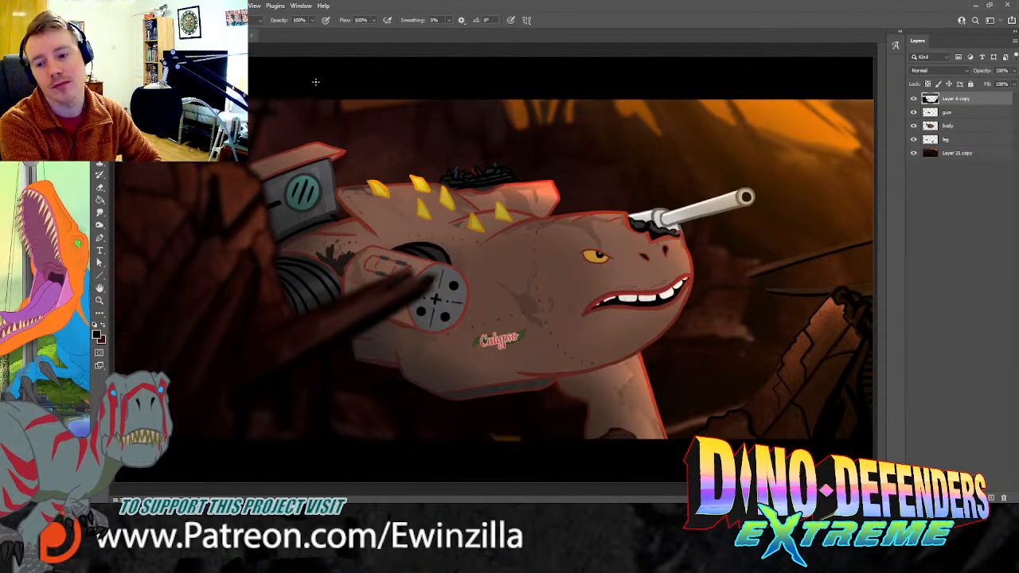
pyautogui.press('3')
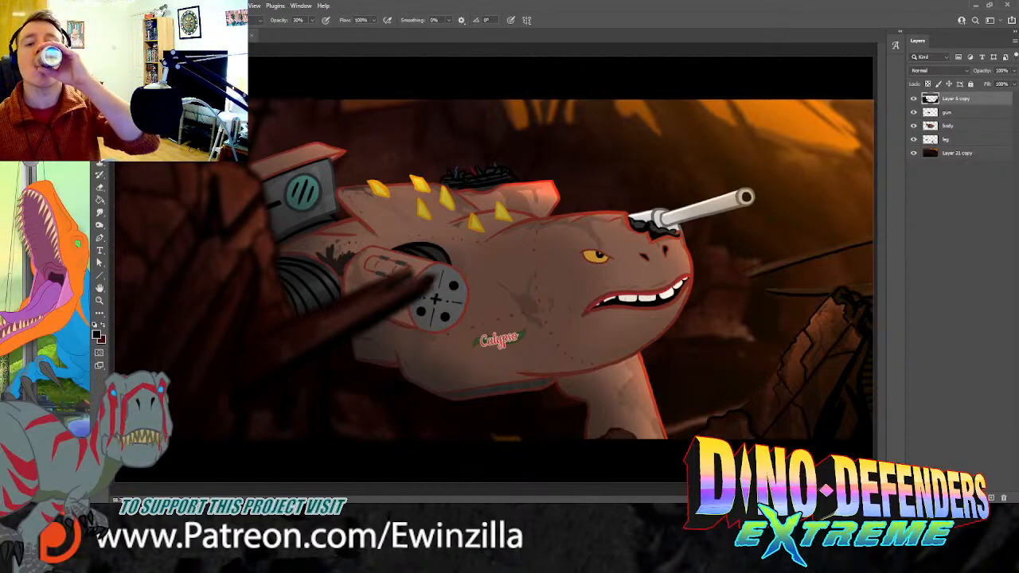
pyautogui.click(956, 125)
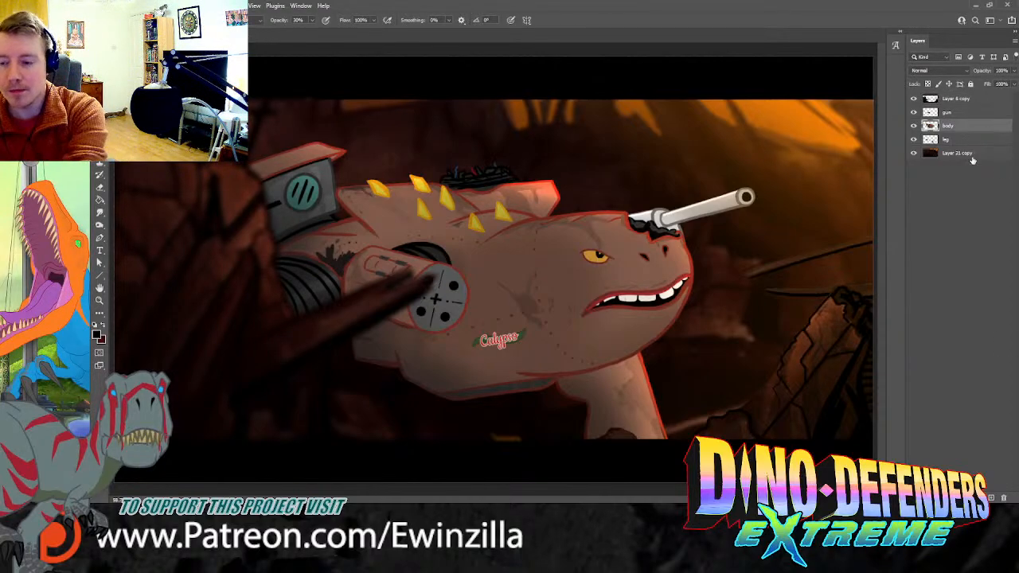
pyautogui.click(288, 83)
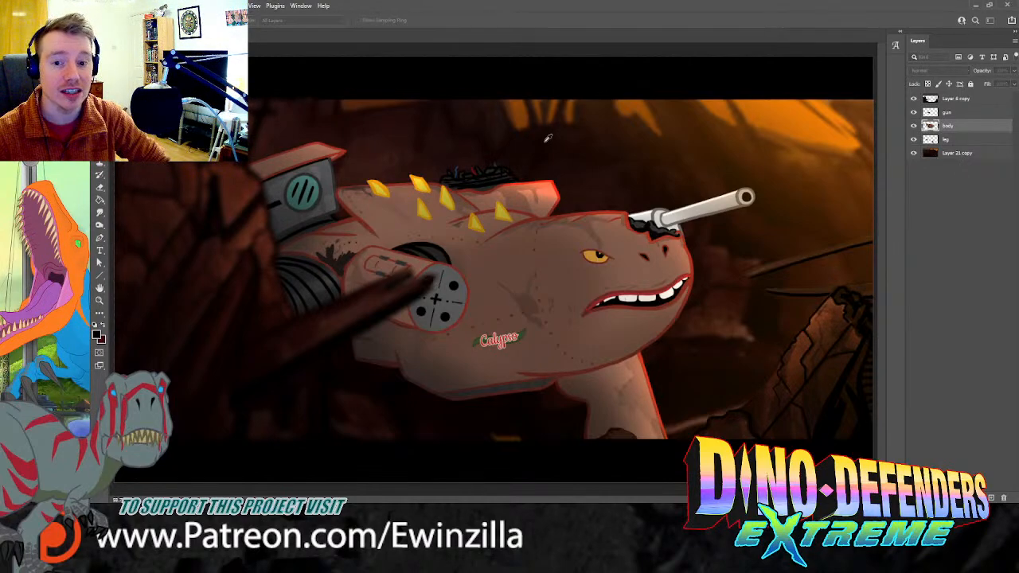
pyautogui.click(939, 177)
pyautogui.click(263, 40)
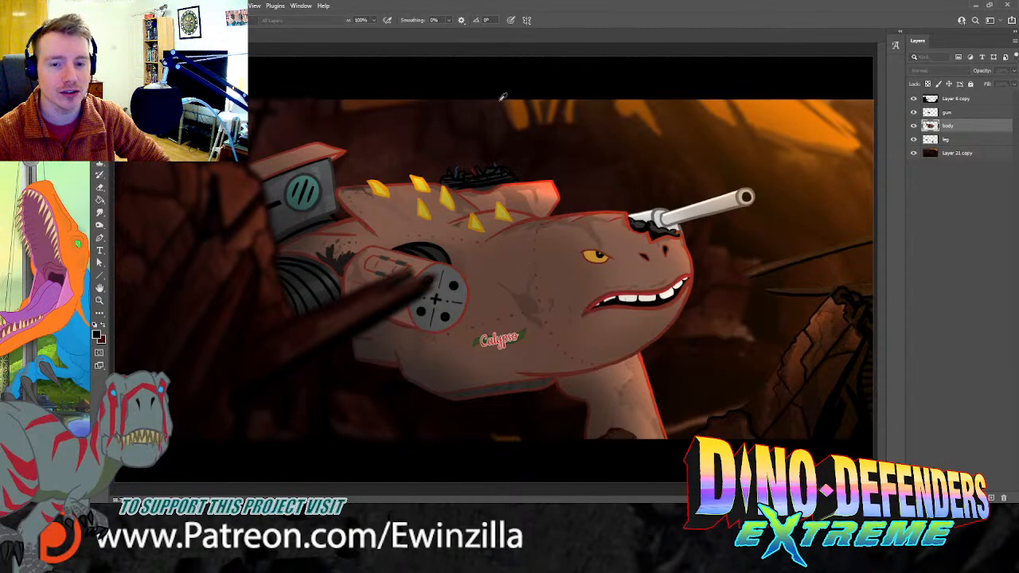
pyautogui.moveTo(646, 95); pyautogui.dragTo(682, 95)
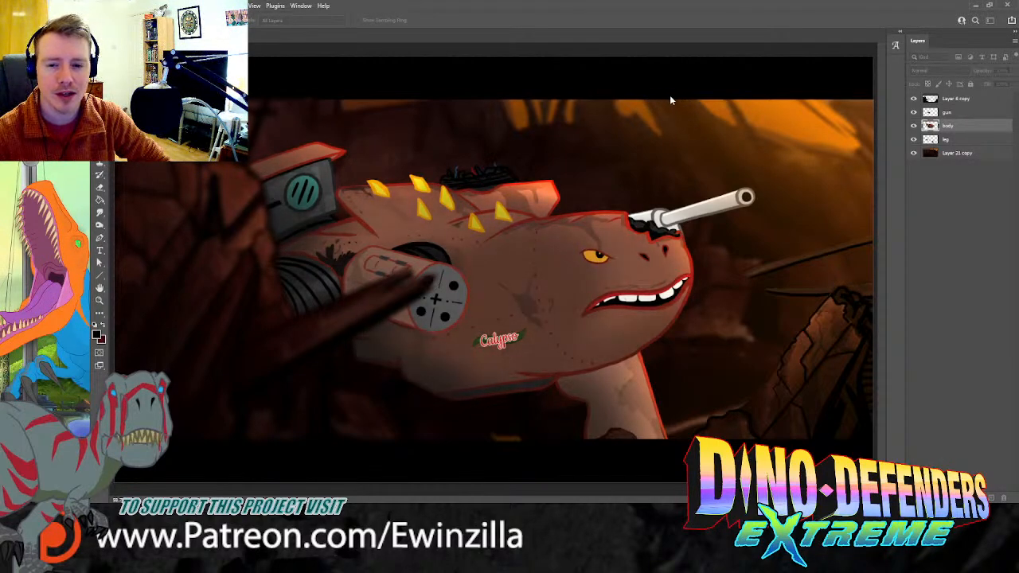
pyautogui.click(718, 64)
# Step: Apply the same darkening tonal adjustment to the gun layer
pyautogui.click(953, 112)
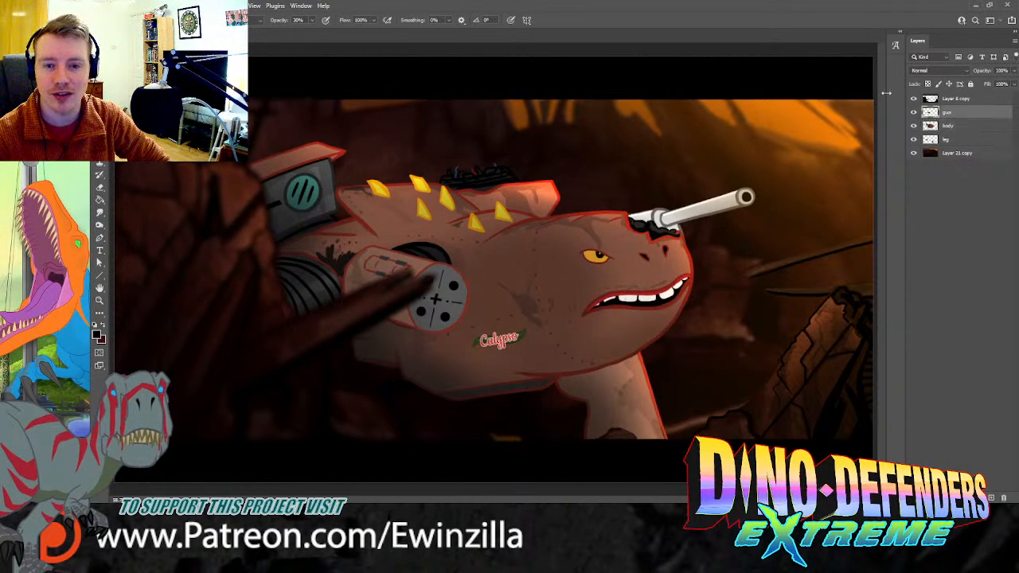
pyautogui.press('i')
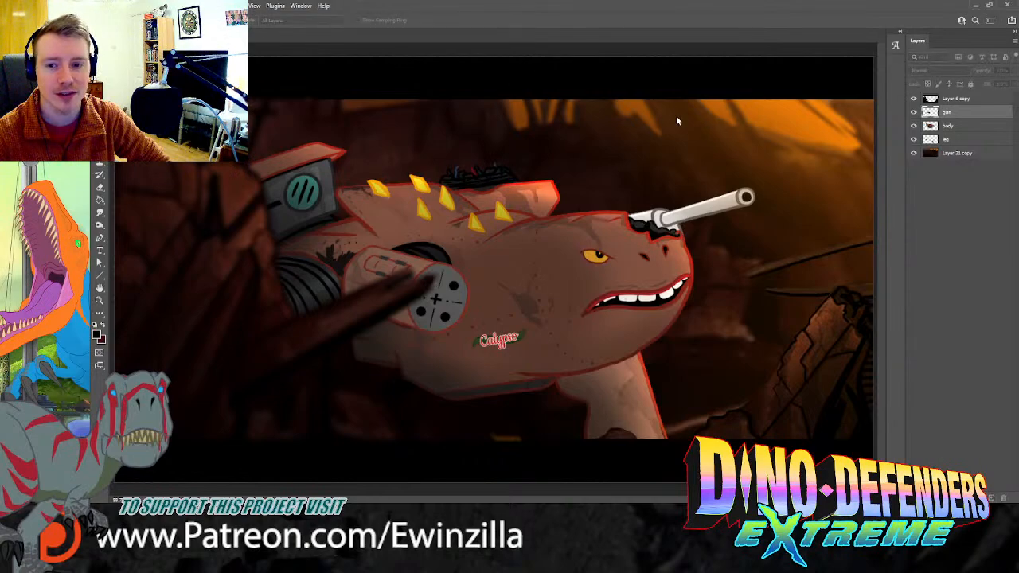
pyautogui.click(720, 65)
# Step: Darken and warm the leg layer with the tonal adjustment to match the body
pyautogui.click(944, 139)
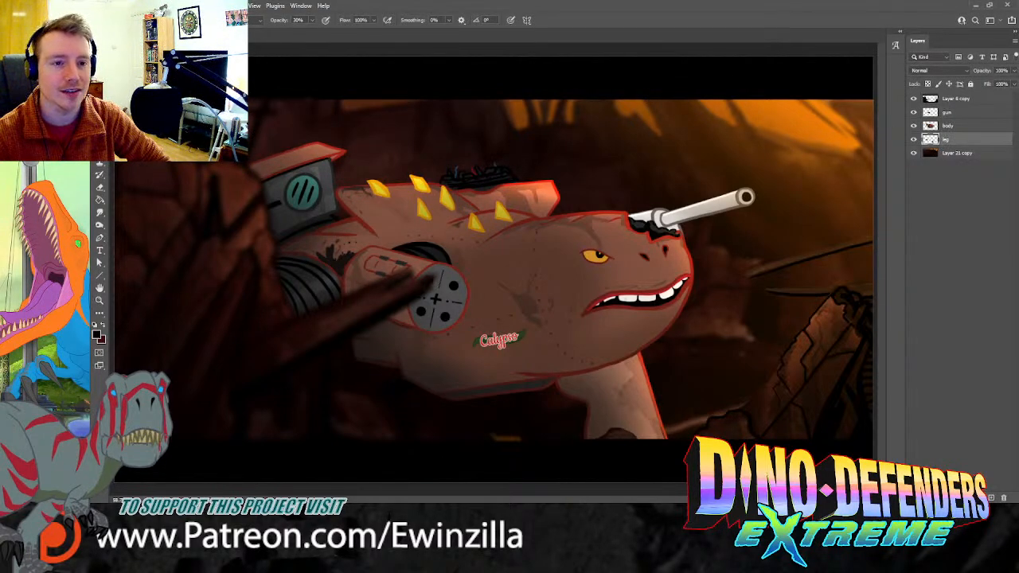
pyautogui.press('i')
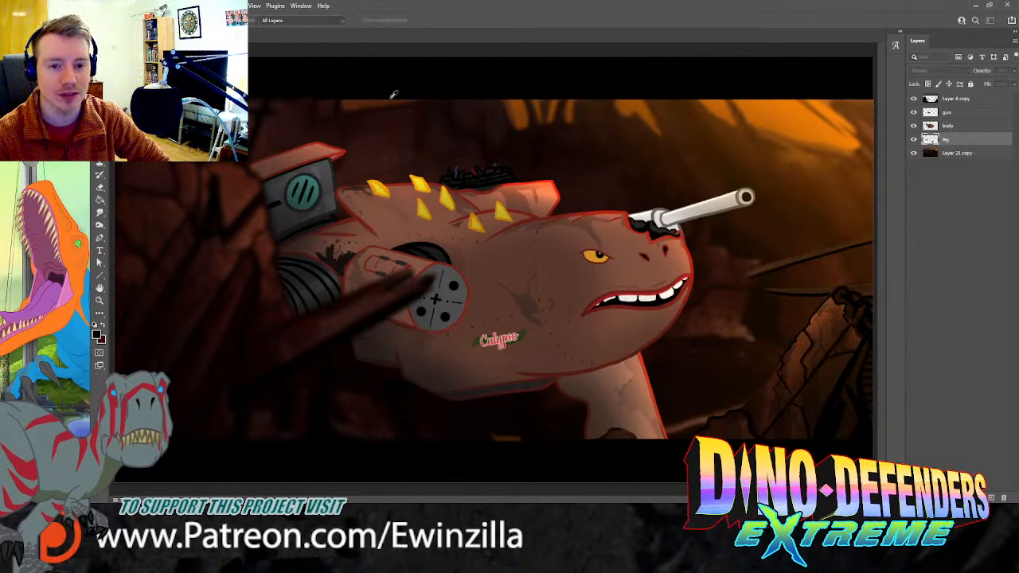
pyautogui.press('b')
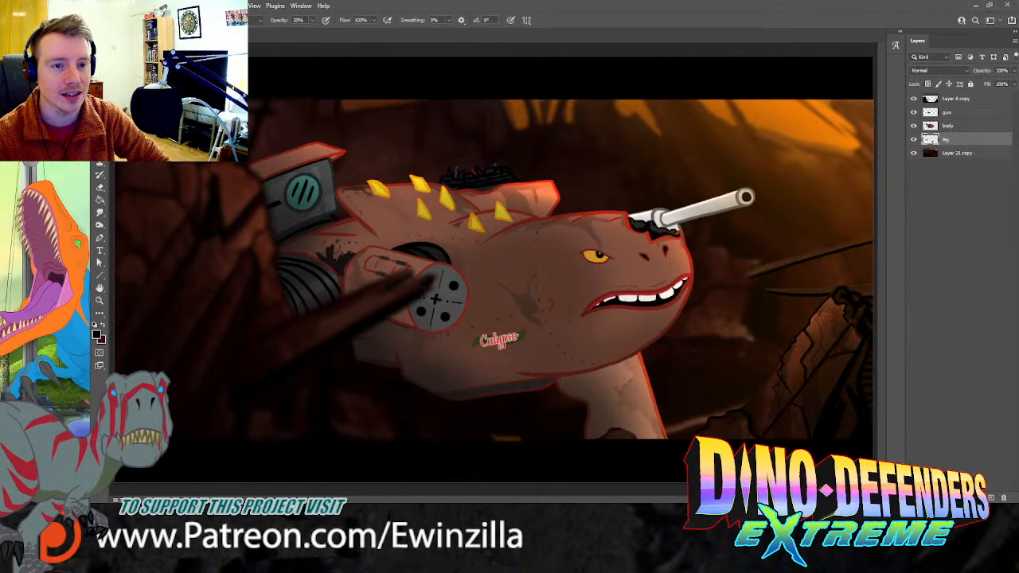
pyautogui.press('i')
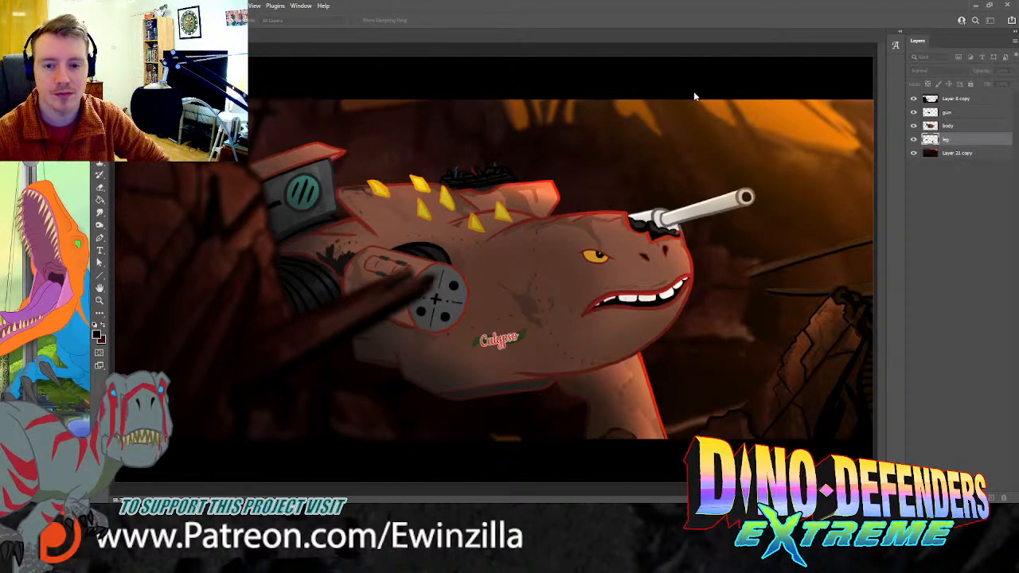
pyautogui.press('b')
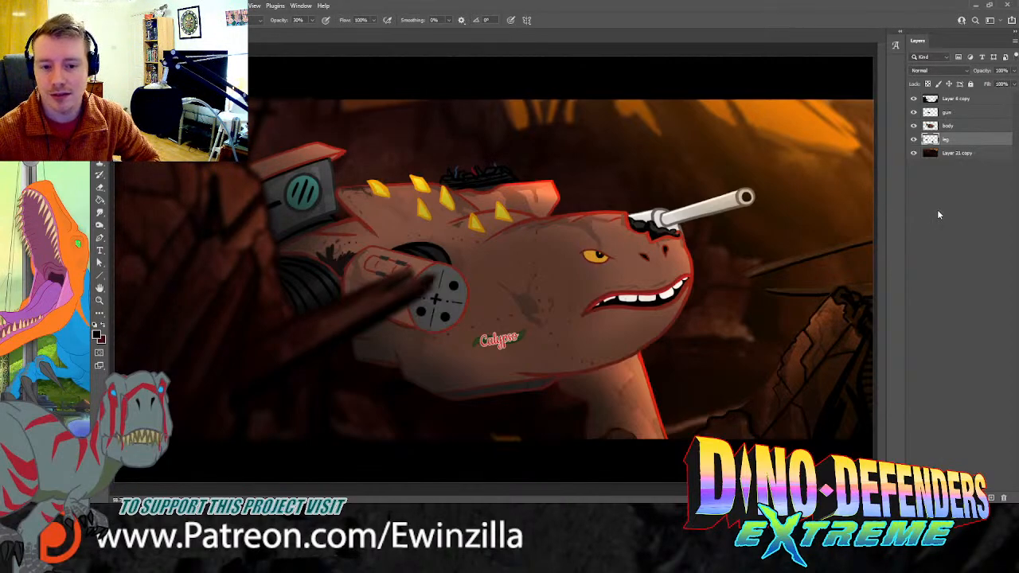
pyautogui.click(960, 111)
pyautogui.click(955, 101)
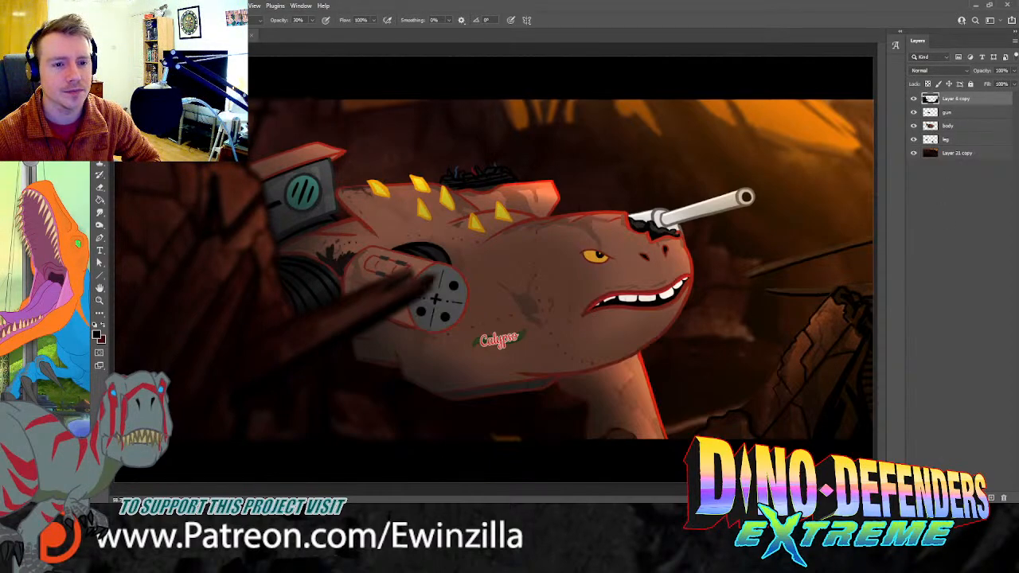
pyautogui.click(514, 250)
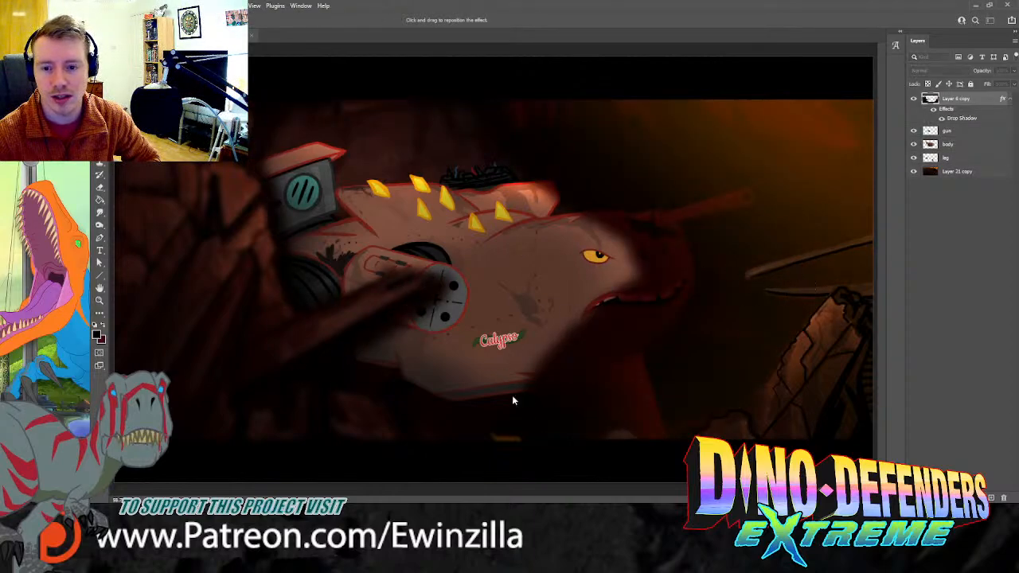
pyautogui.moveTo(635, 383); pyautogui.dragTo(666, 411)
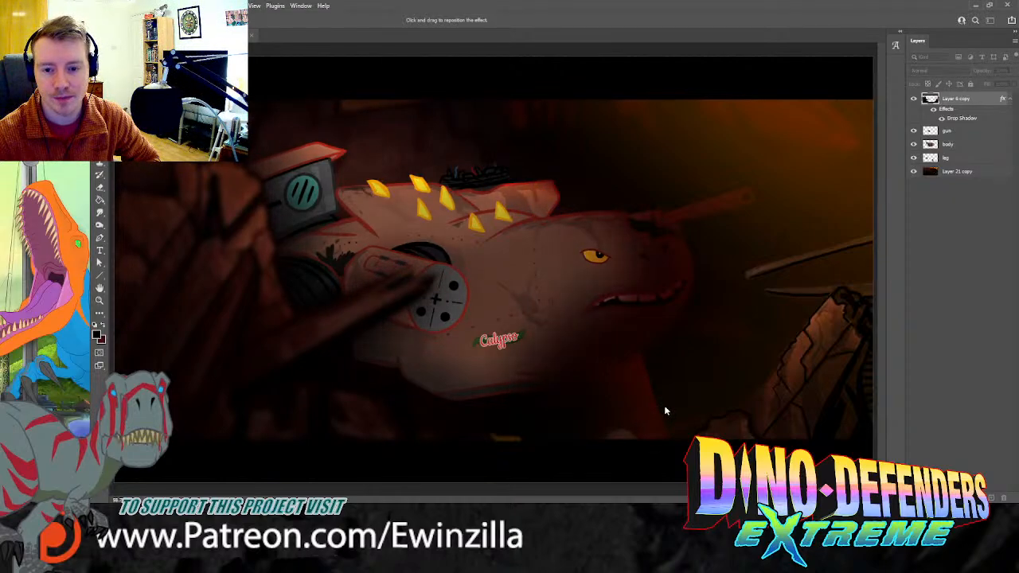
pyautogui.click(623, 392)
pyautogui.click(624, 393)
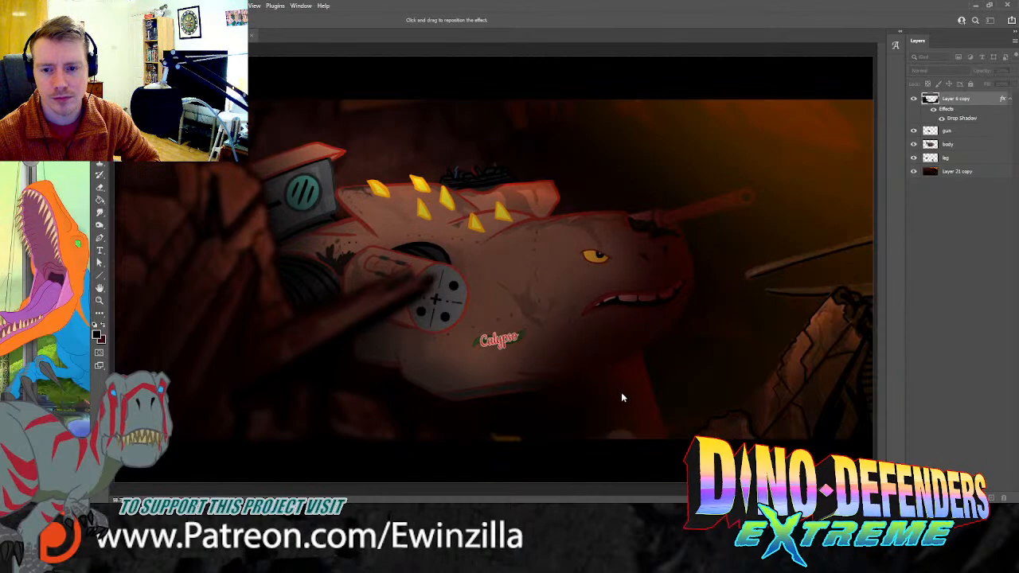
pyautogui.moveTo(651, 353); pyautogui.dragTo(636, 350)
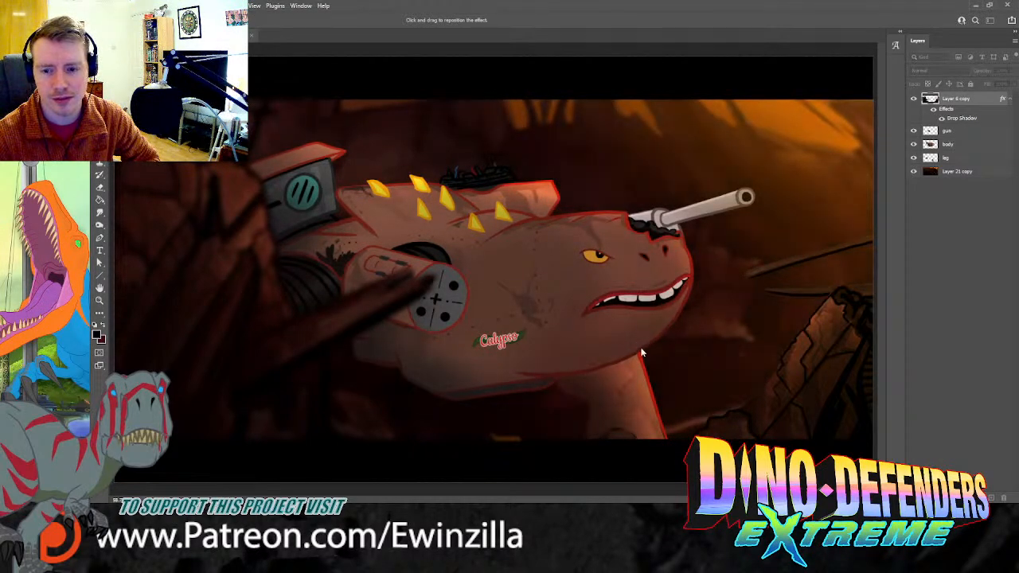
pyautogui.moveTo(623, 392)
pyautogui.mouseDown()
pyautogui.moveTo(643, 392)
pyautogui.moveTo(629, 393)
pyautogui.mouseUp()
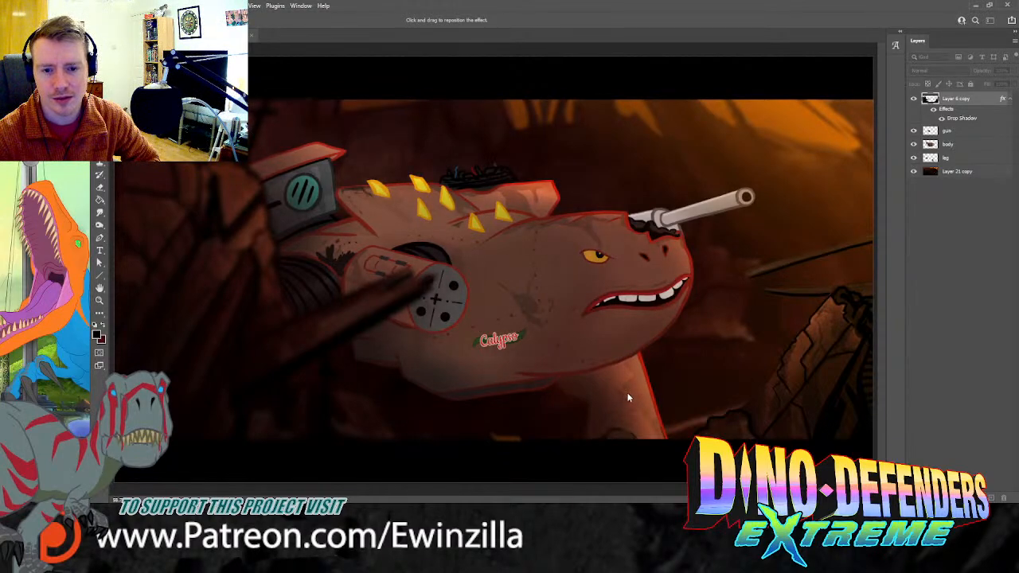
pyautogui.click(684, 339)
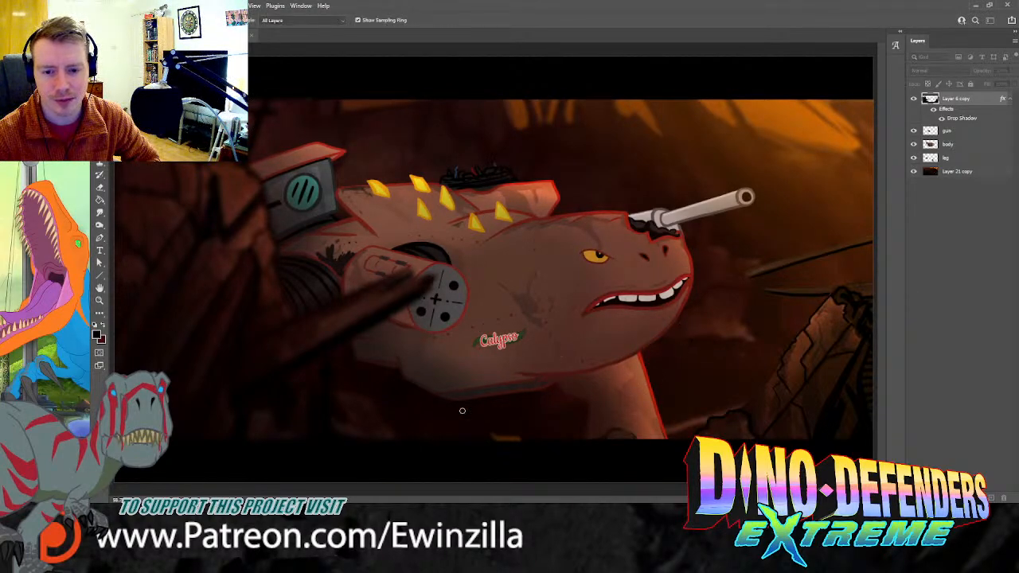
pyautogui.click(462, 410)
pyautogui.click(685, 299)
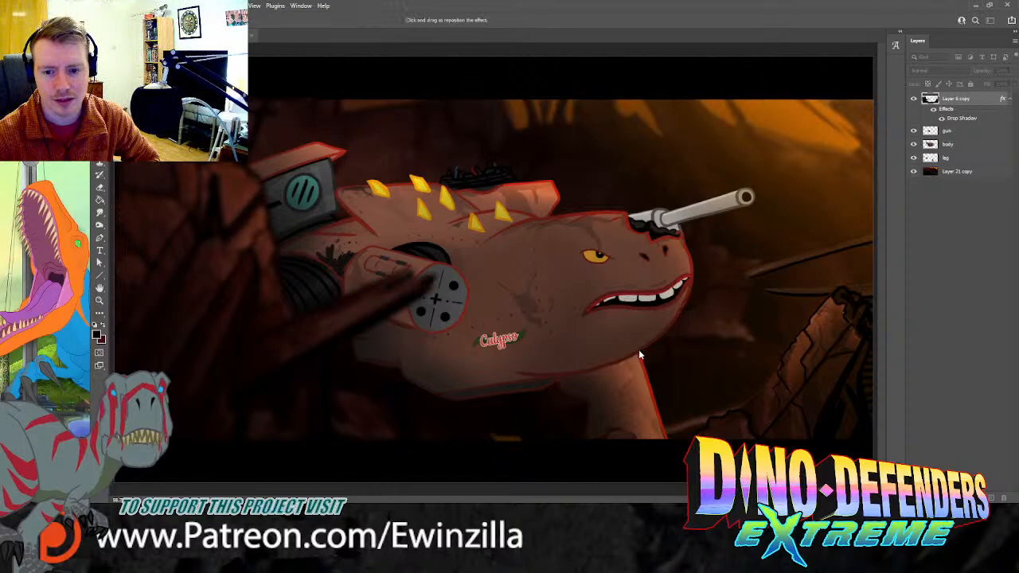
pyautogui.moveTo(639, 351); pyautogui.dragTo(742, 350)
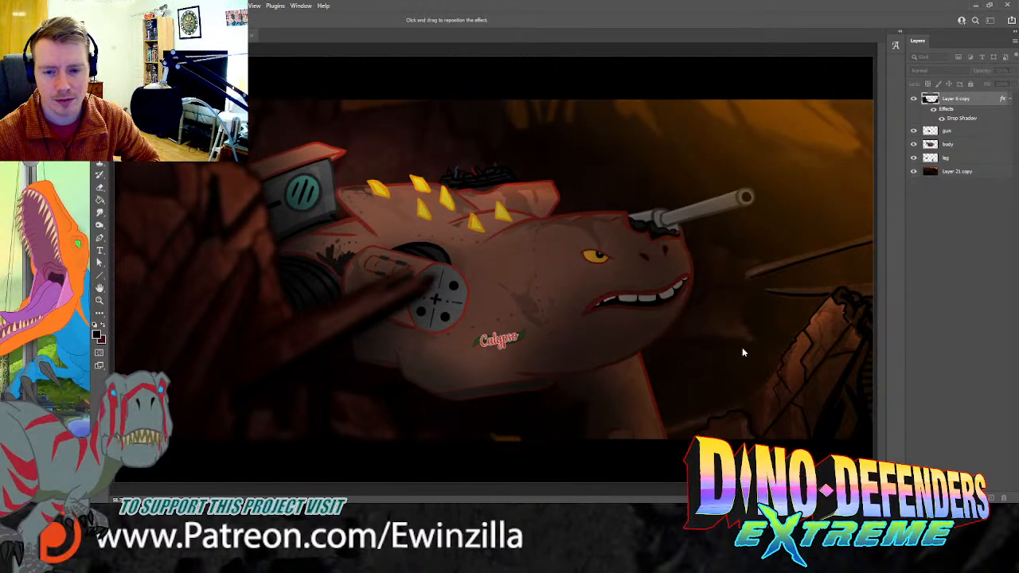
pyautogui.press('Escape')
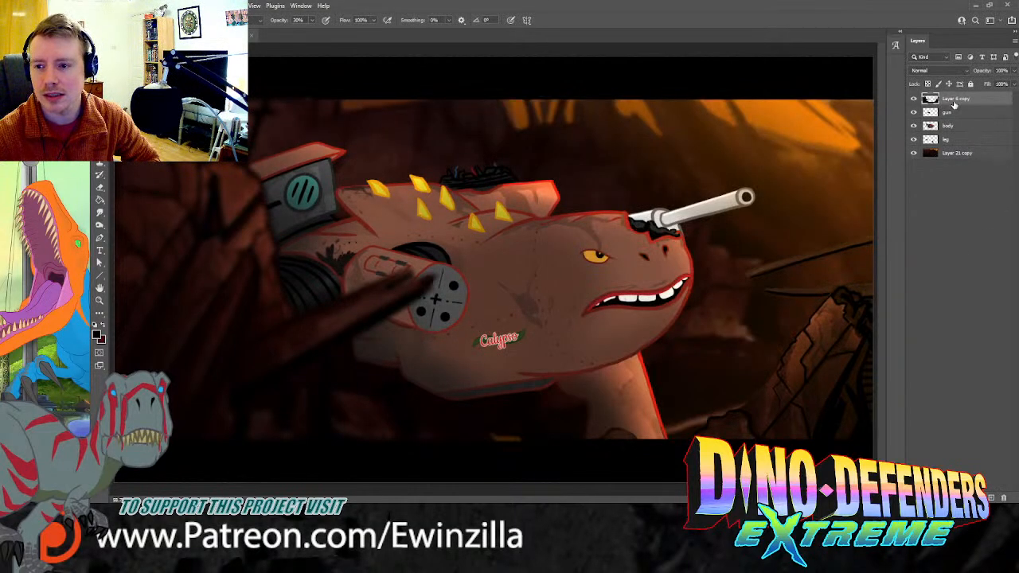
# Step: Paint soft black shadow at 30% opacity over the creature's lower belly and rear on a new layer beneath the foreground rock layer
pyautogui.click(915, 100)
pyautogui.click(915, 99)
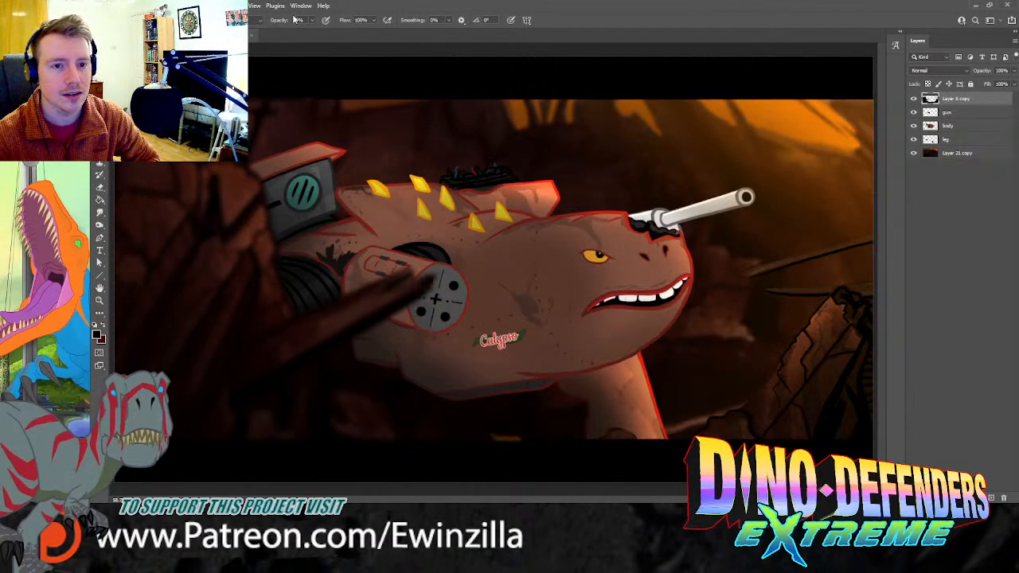
pyautogui.hotkey('ctrl', 'u')
pyautogui.press('Return')
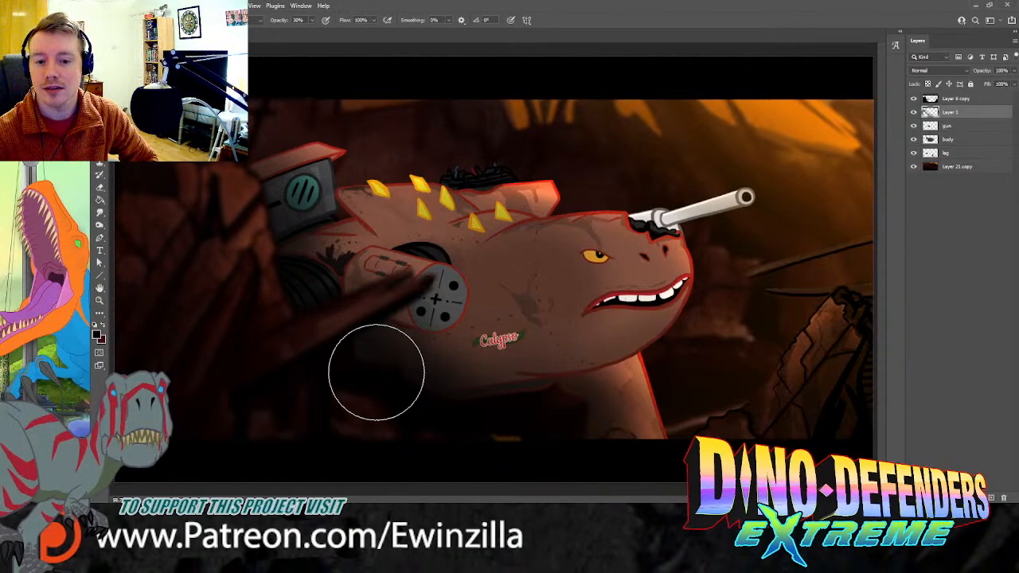
pyautogui.hotkey('ctrl', 'z')
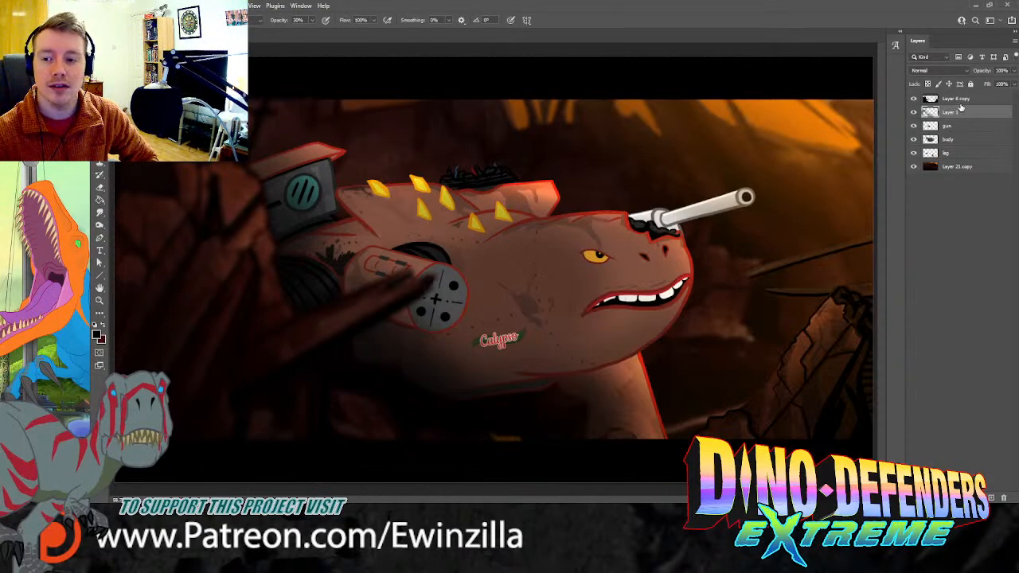
# Step: Merge the painted shadow layer with the foreground rock layer above it
pyautogui.hotkey('alt', ']')
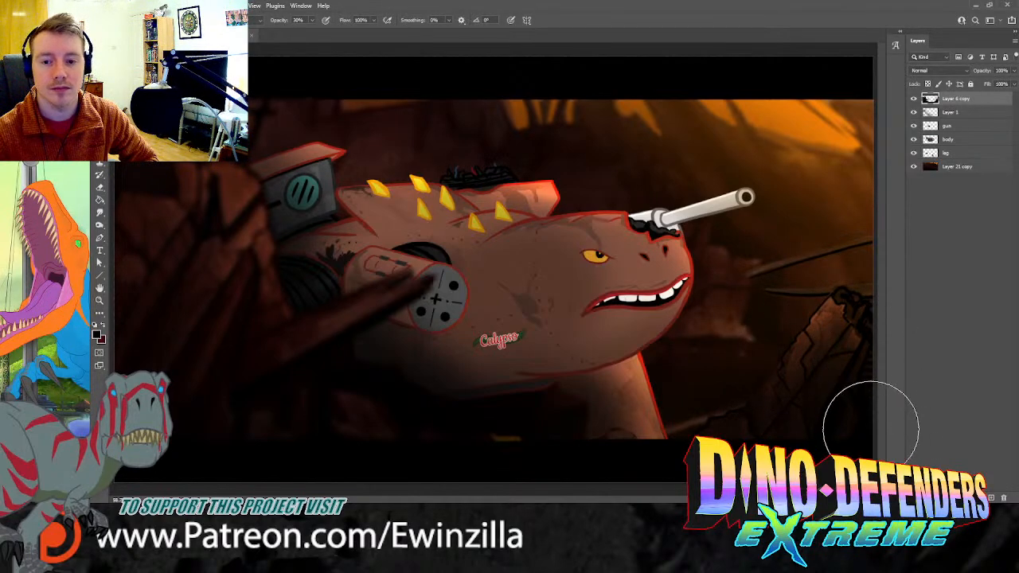
pyautogui.keyDown('shift'); pyautogui.click(958, 114); pyautogui.keyUp('shift')
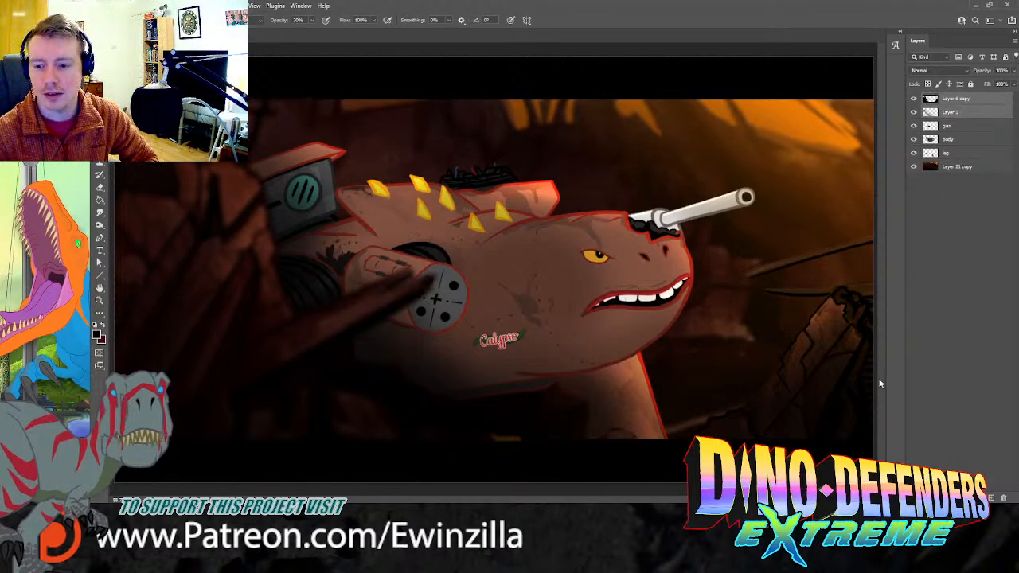
pyautogui.hotkey('ctrl', 'e')
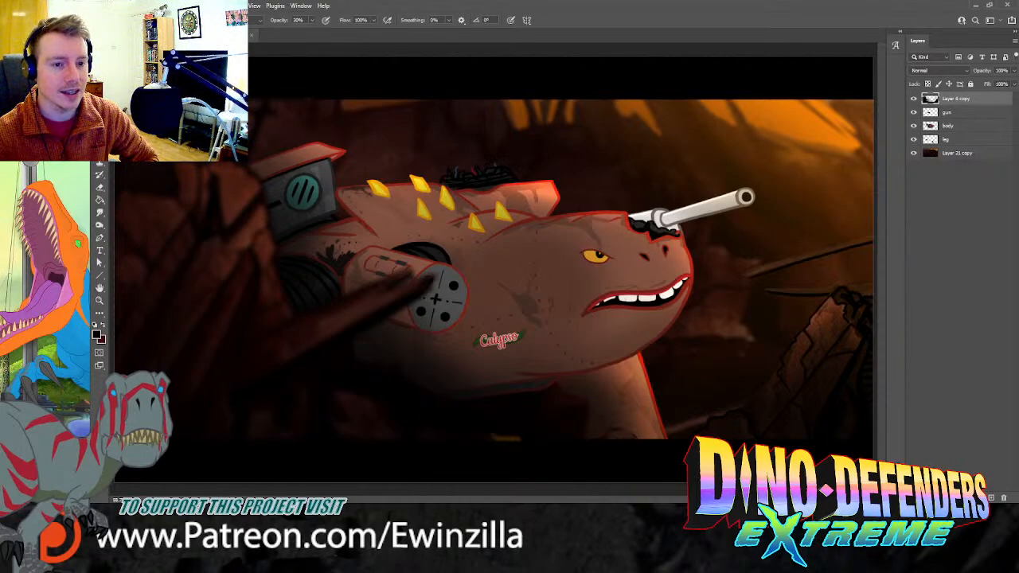